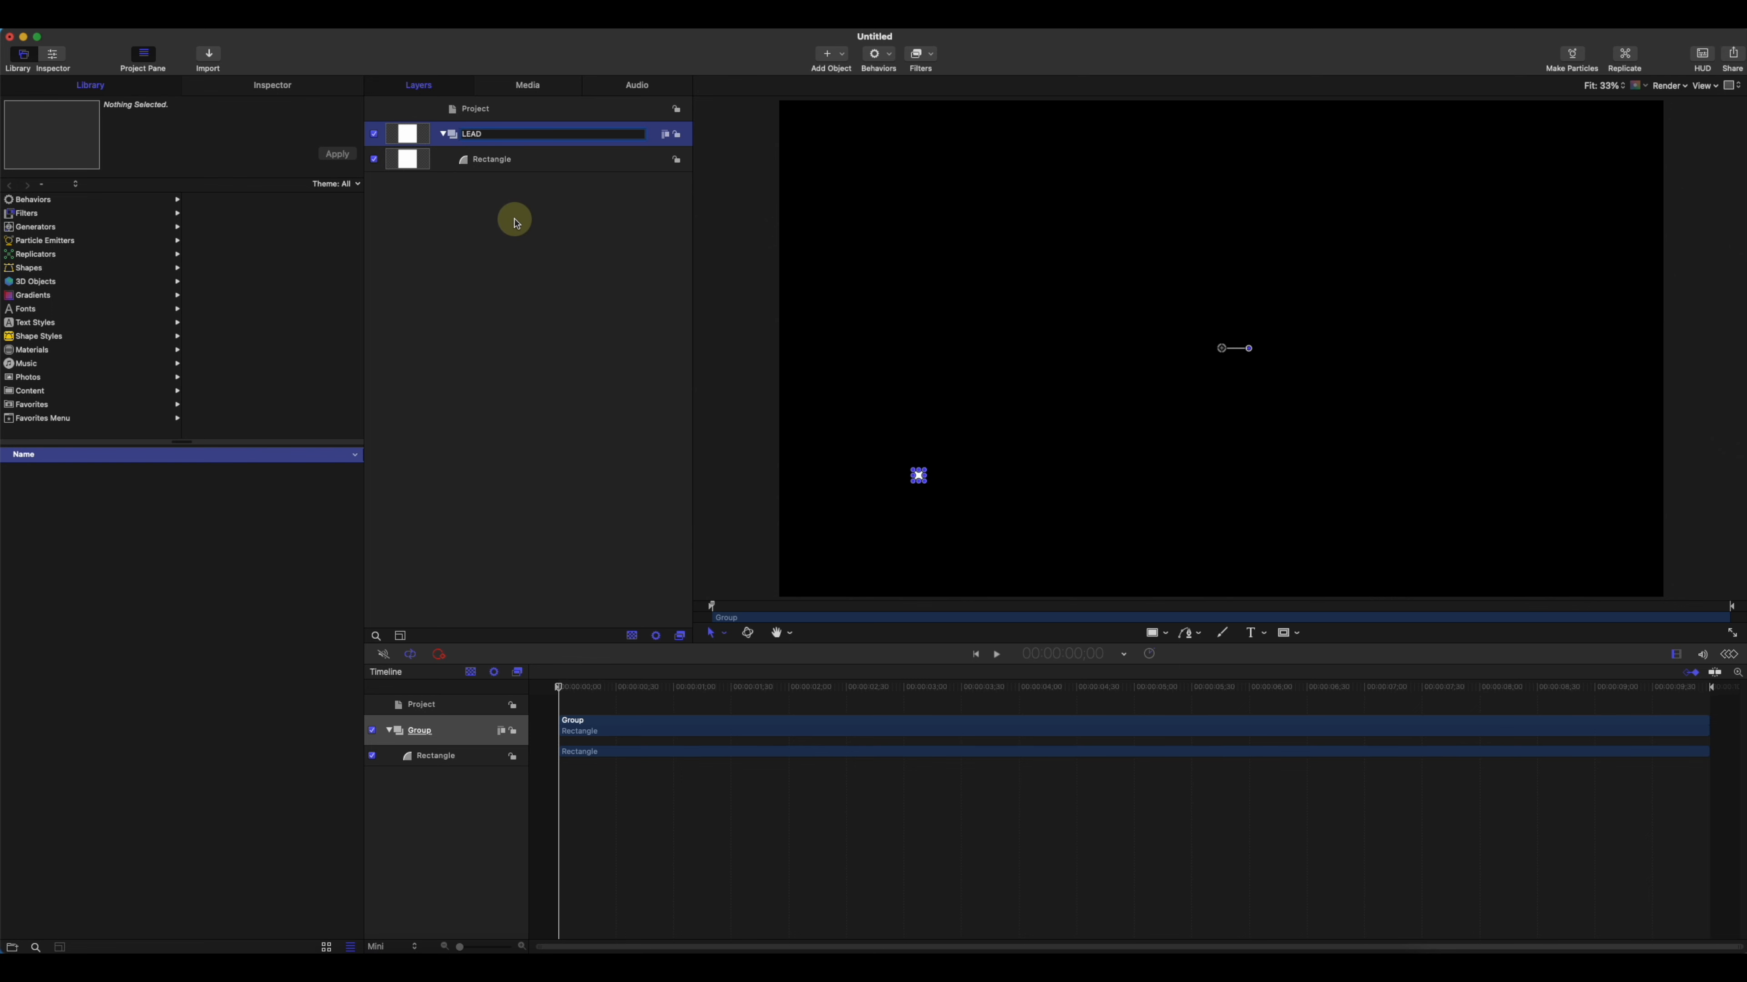
- Name the group LEAD and duplicate the rectangle shape inside it
{"action": "left_click", "coordinate": [642, 432]}
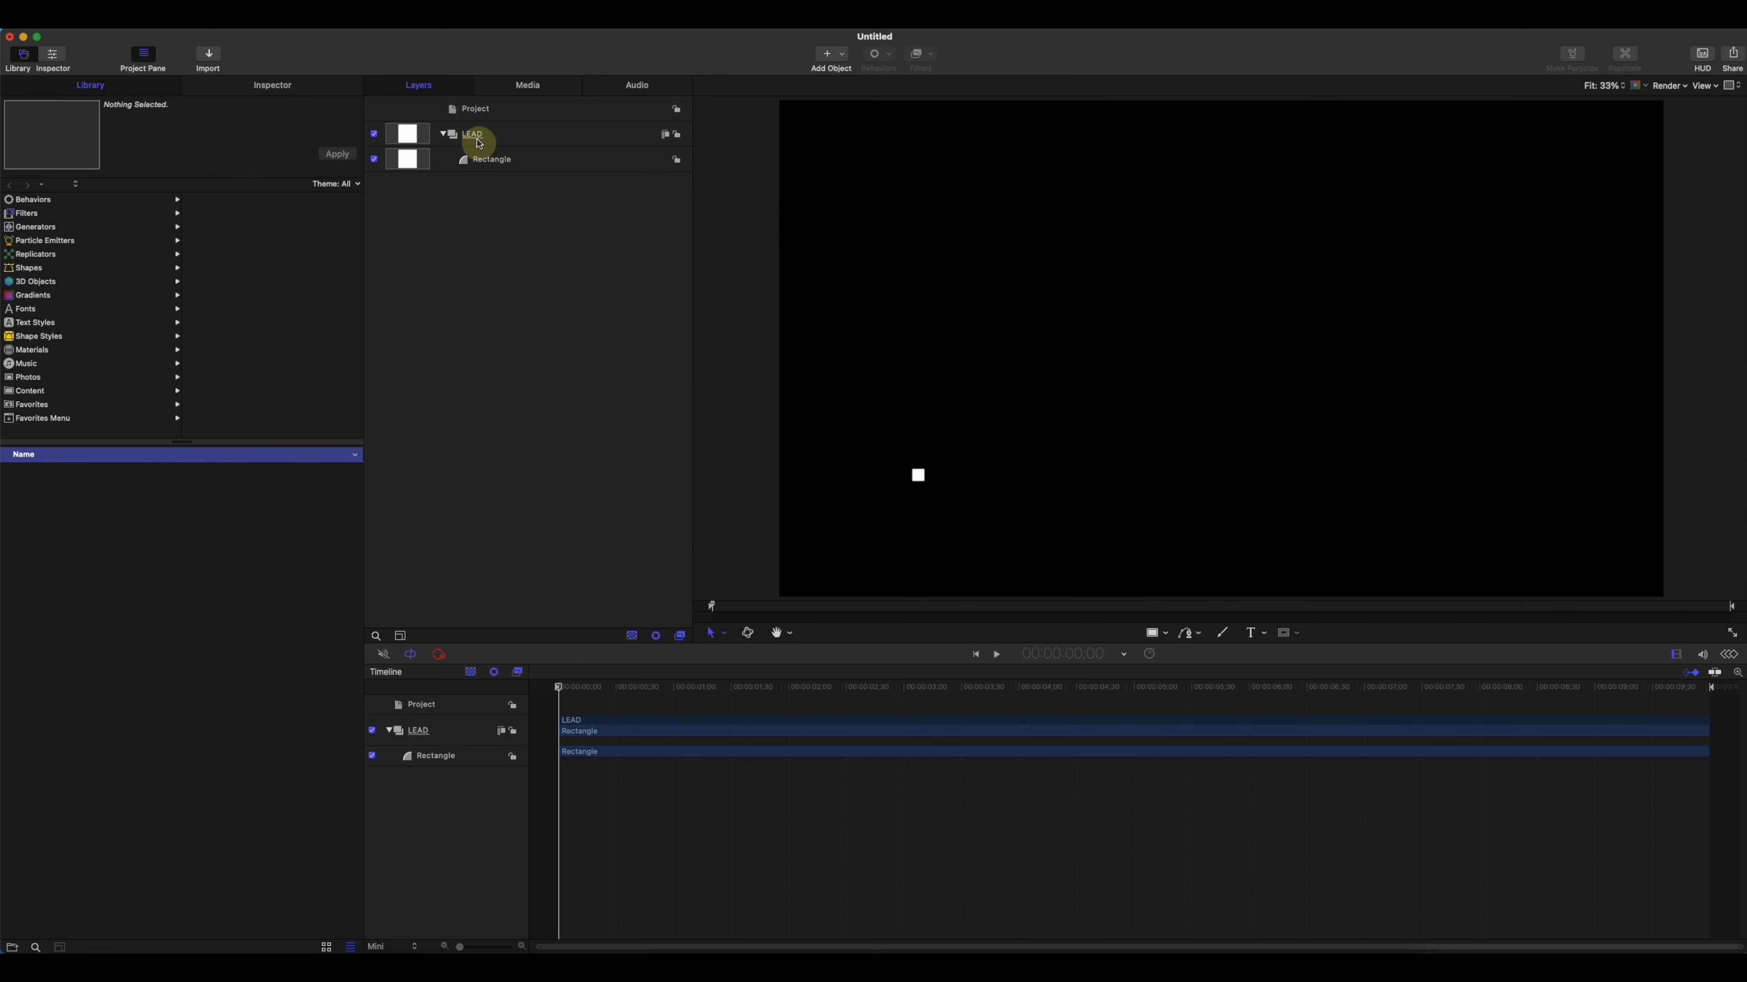
{"action": "left_click", "coordinate": [500, 160]}
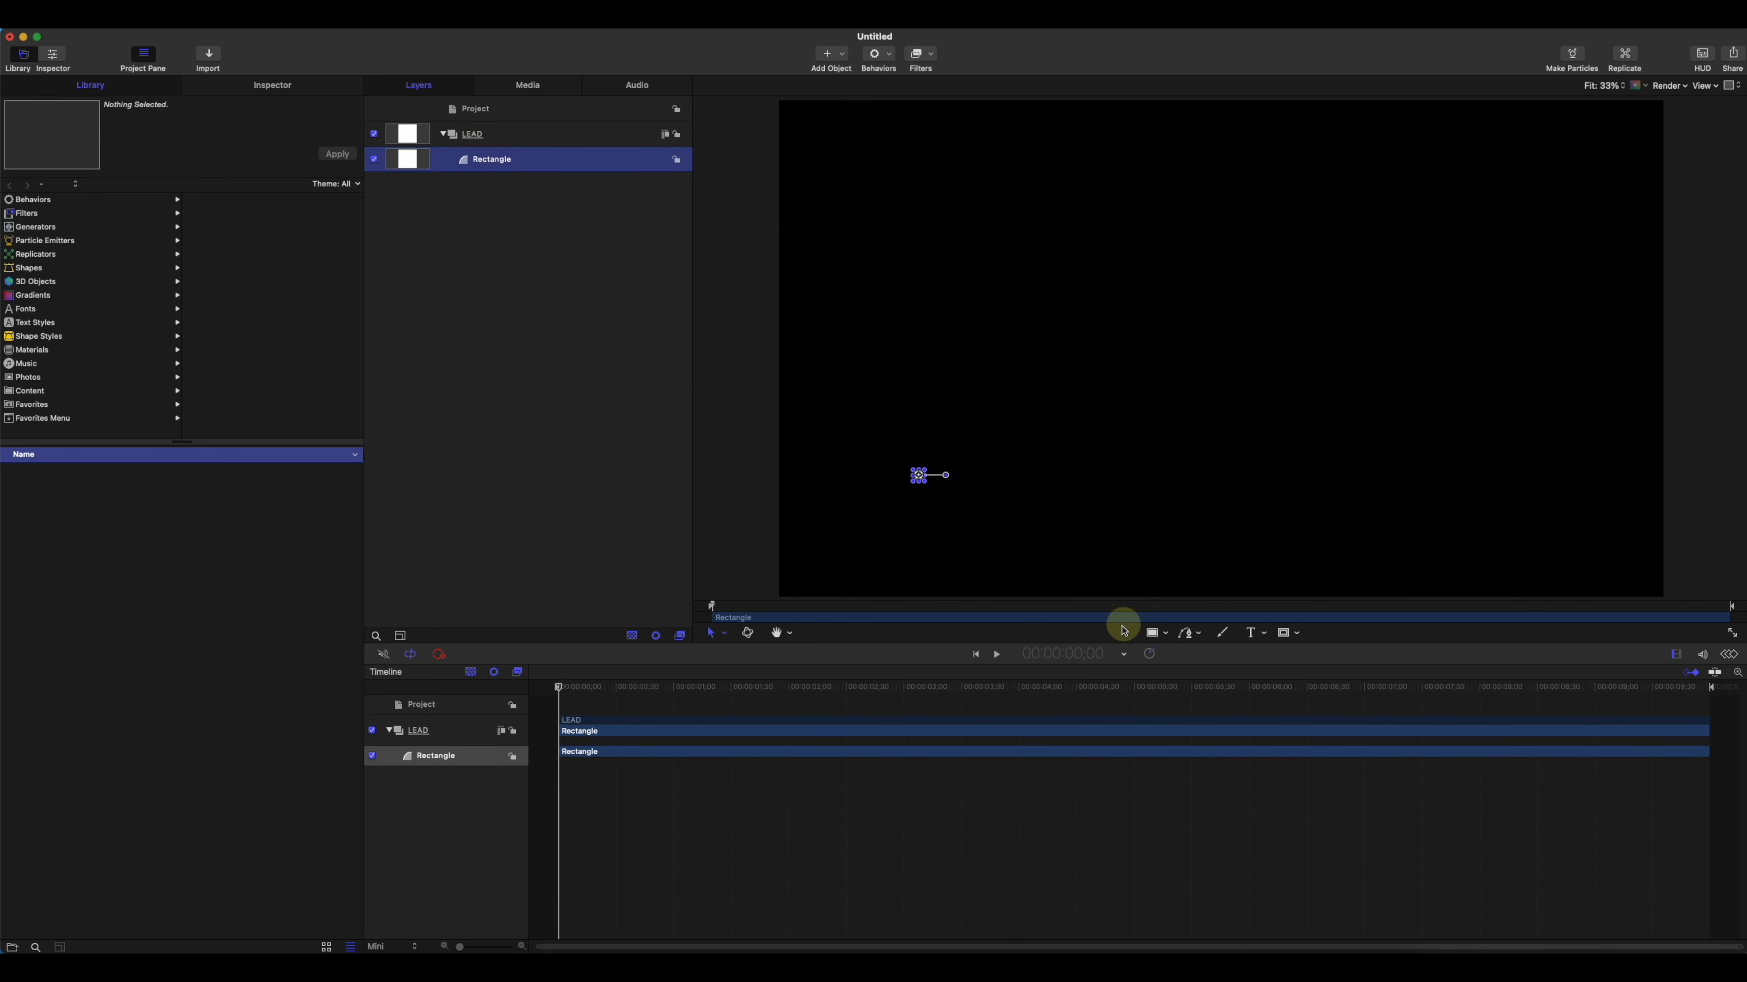
{"action": "right_click", "coordinate": [493, 157]}
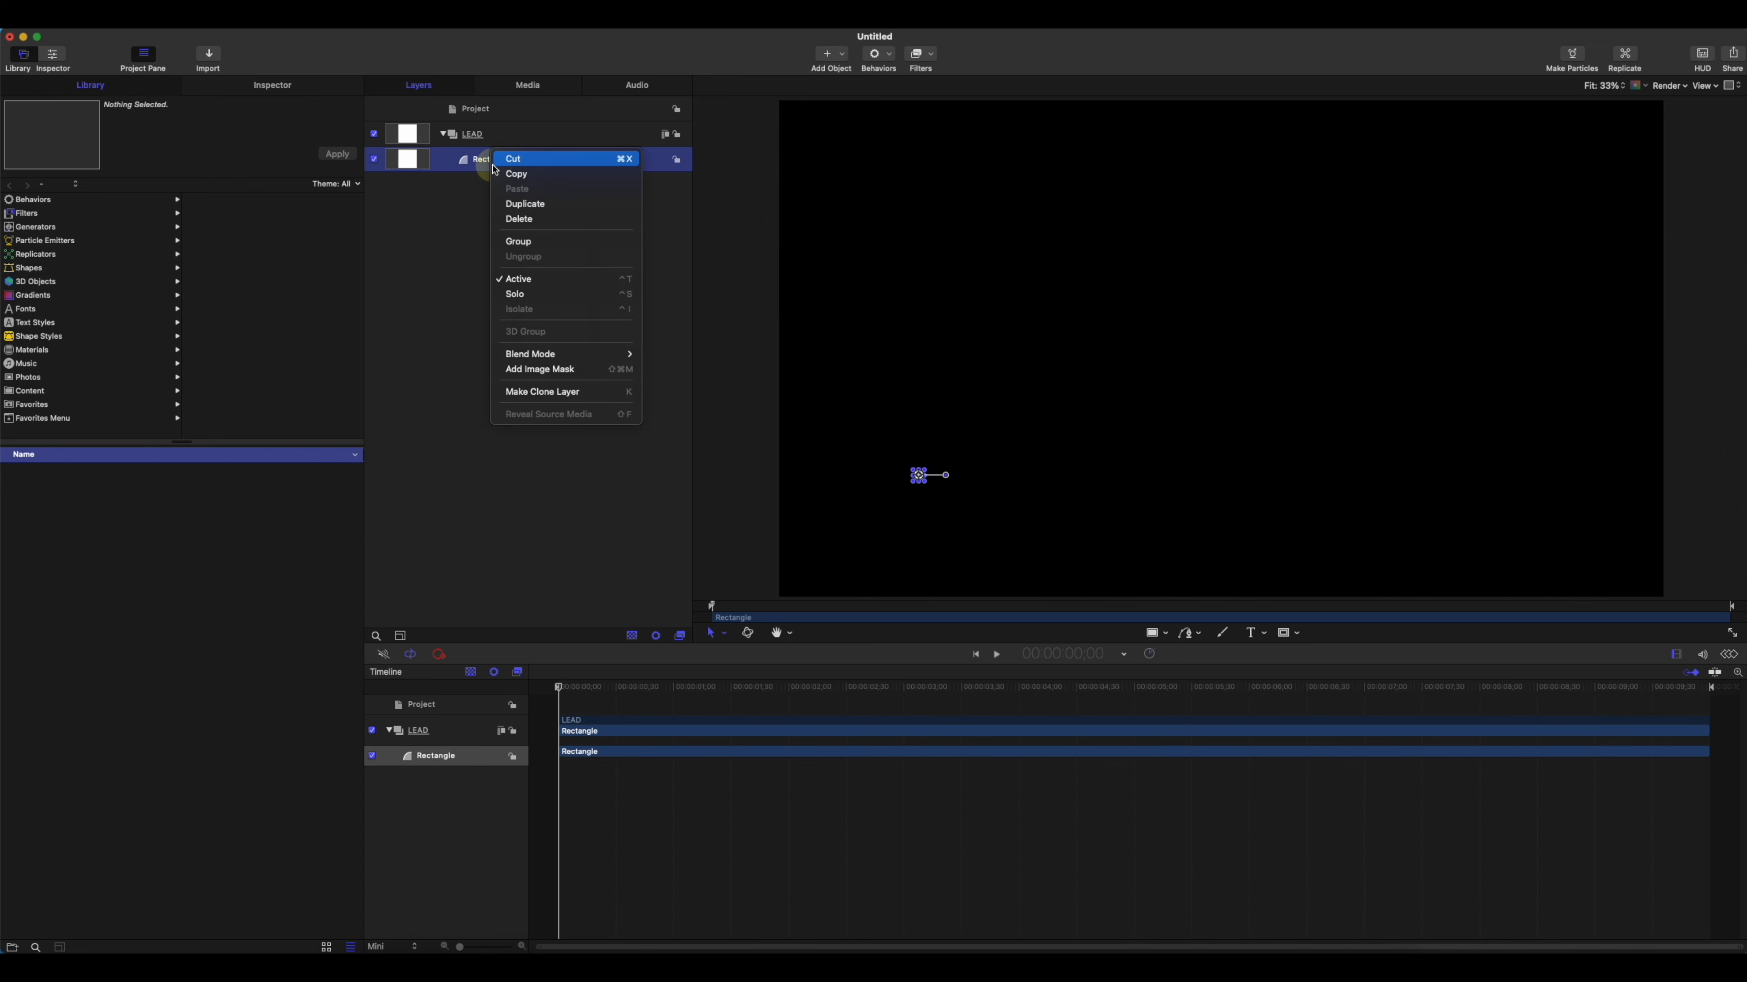
{"action": "left_click", "coordinate": [523, 205]}
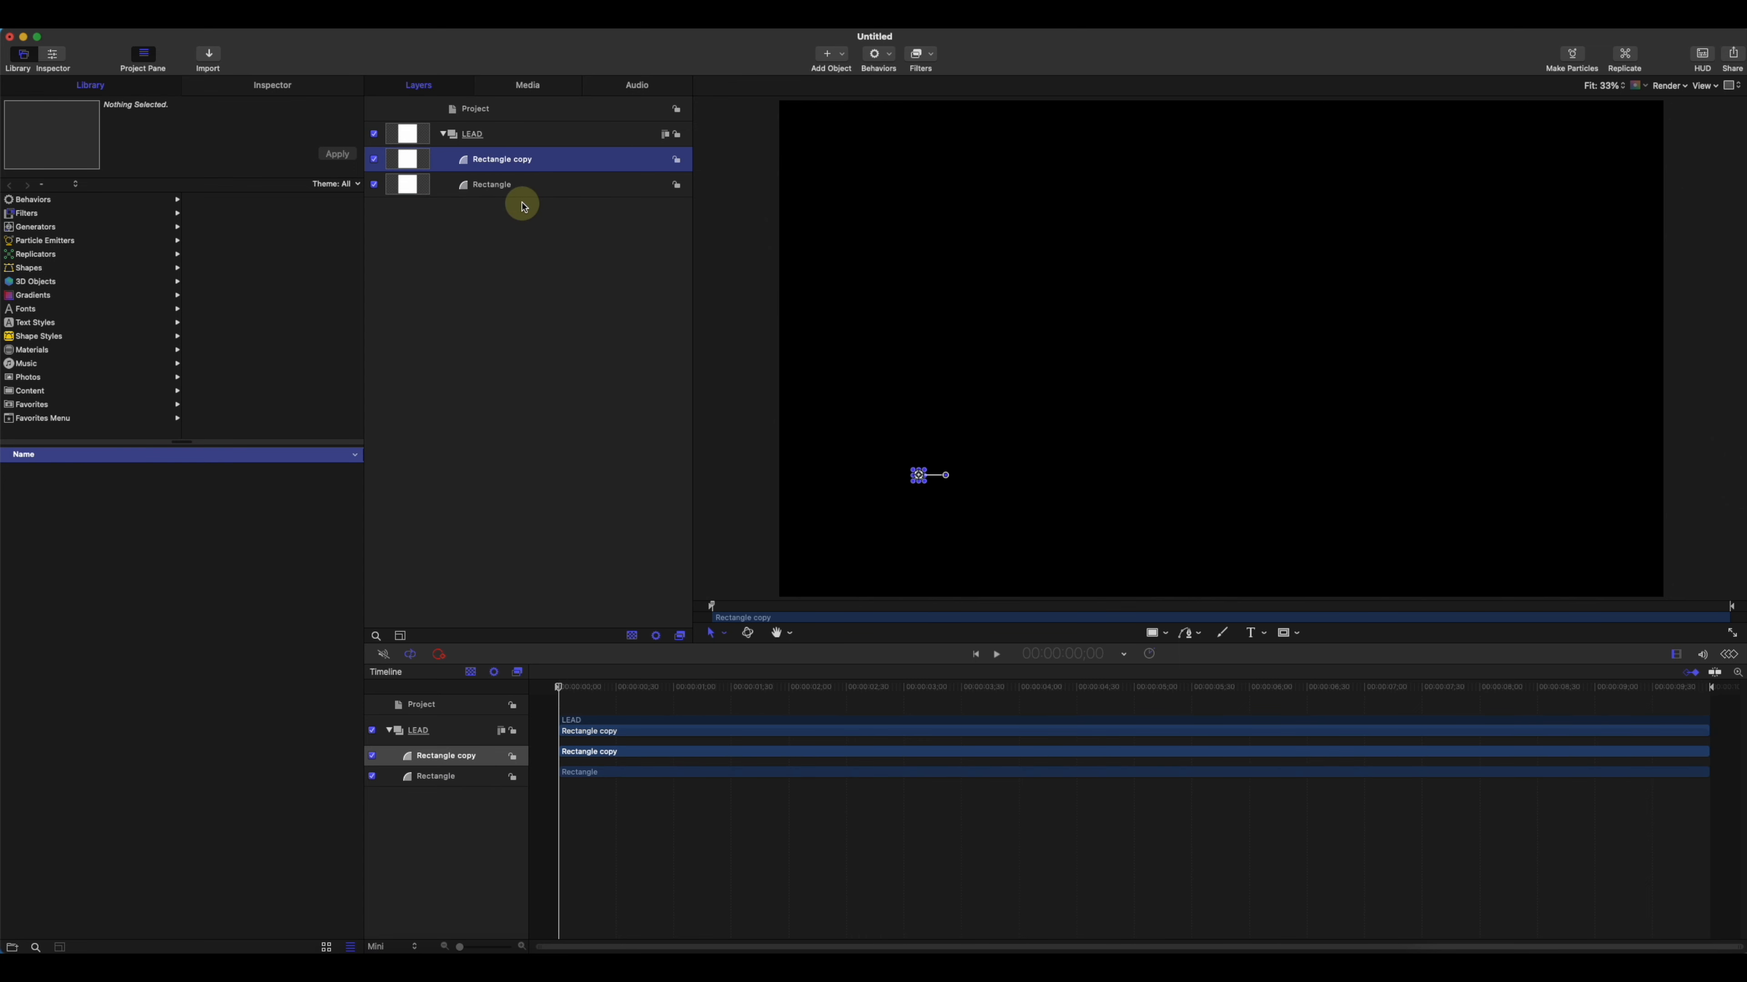
- Rename the duplicated rectangle as frame and give it an outline with no fill
{"action": "double_click", "coordinate": [499, 159]}
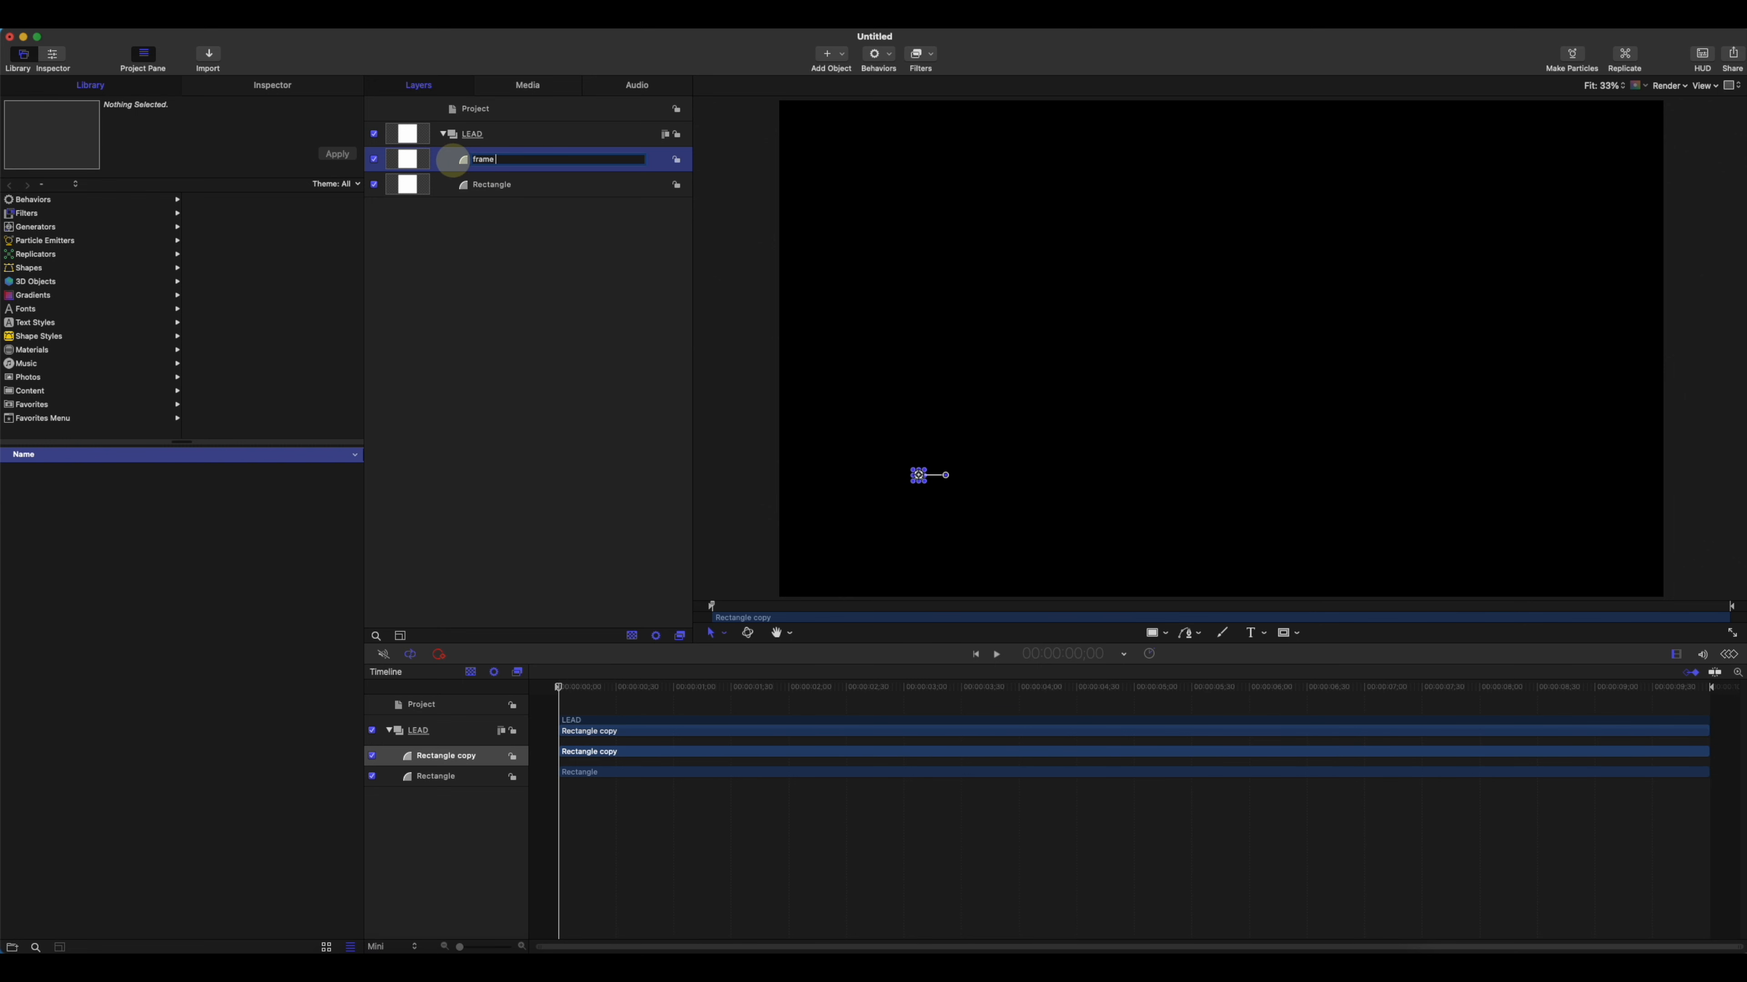
{"action": "key", "text": "Return"}
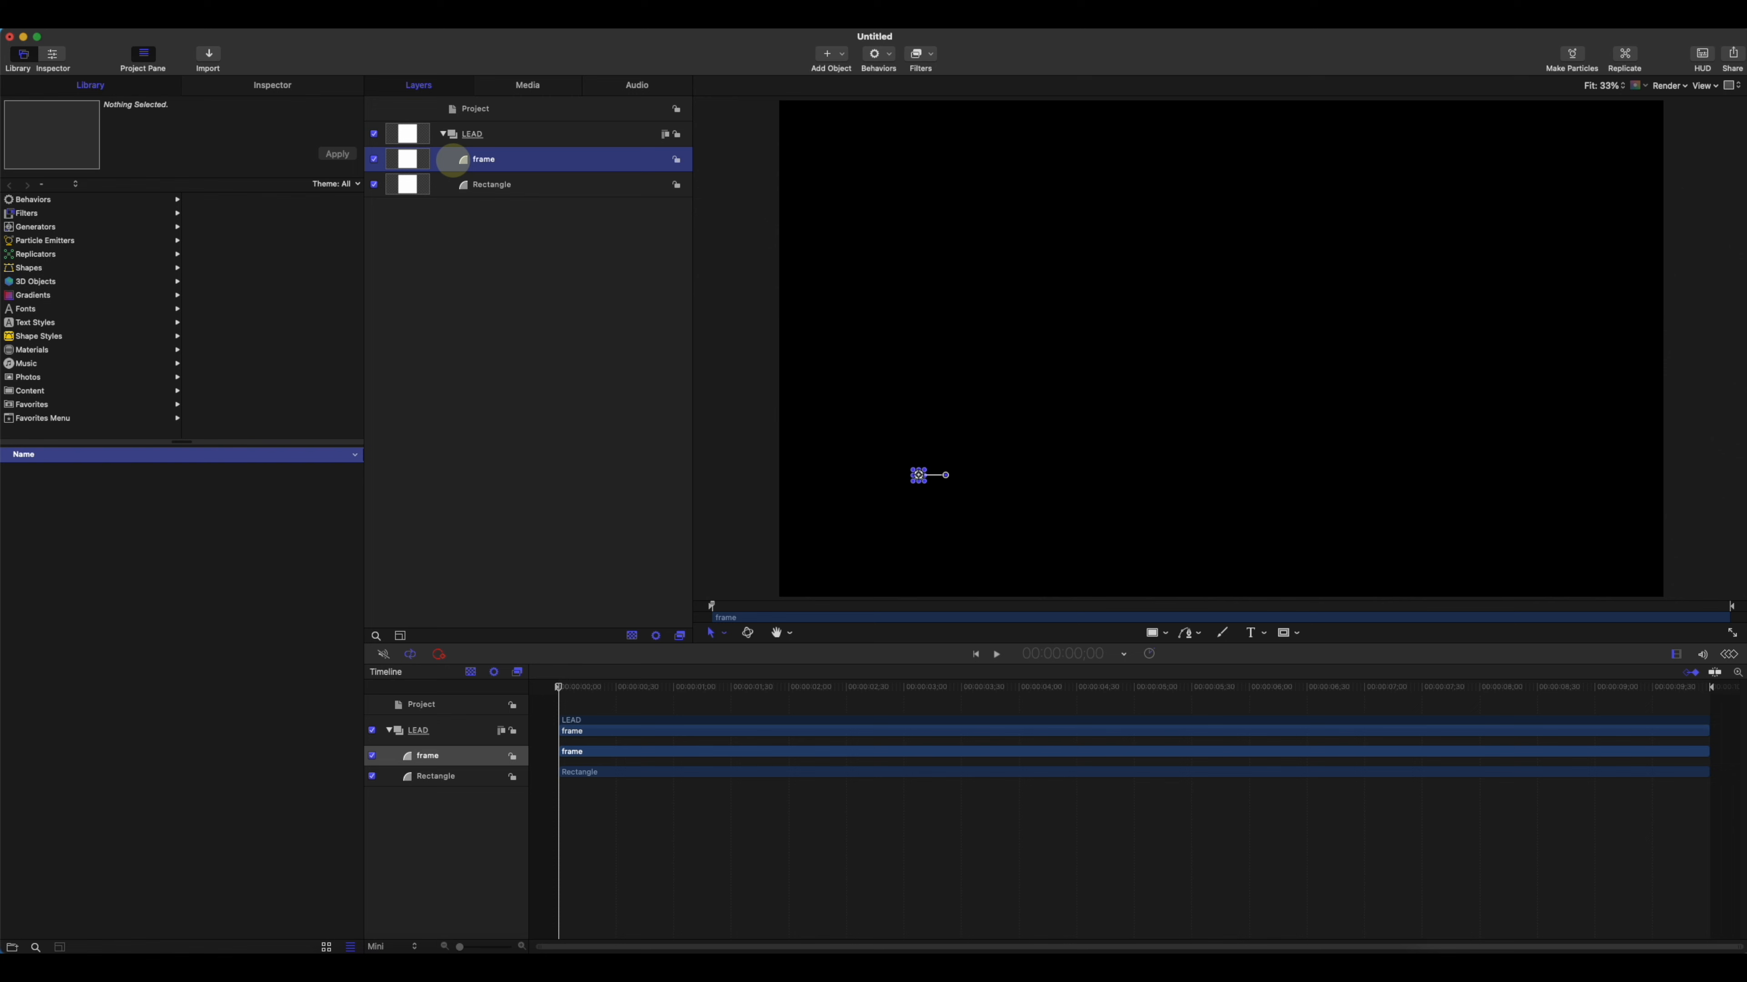
{"action": "left_click", "coordinate": [268, 90]}
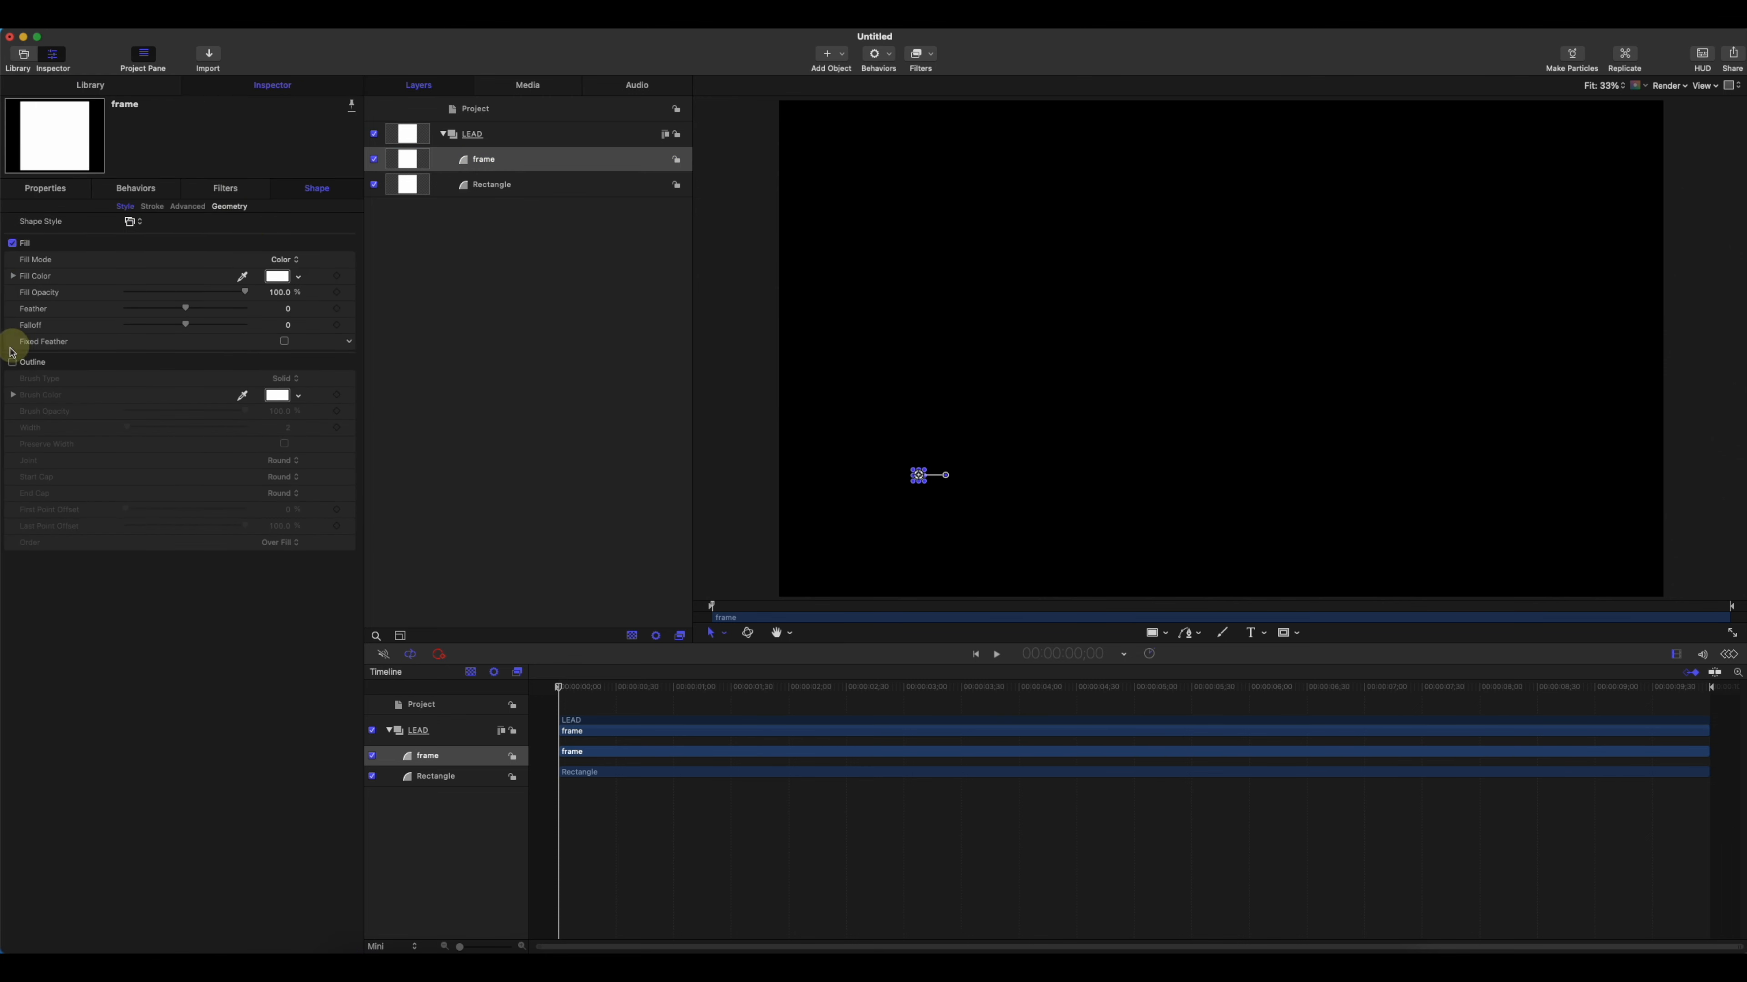
{"action": "left_click", "coordinate": [12, 362]}
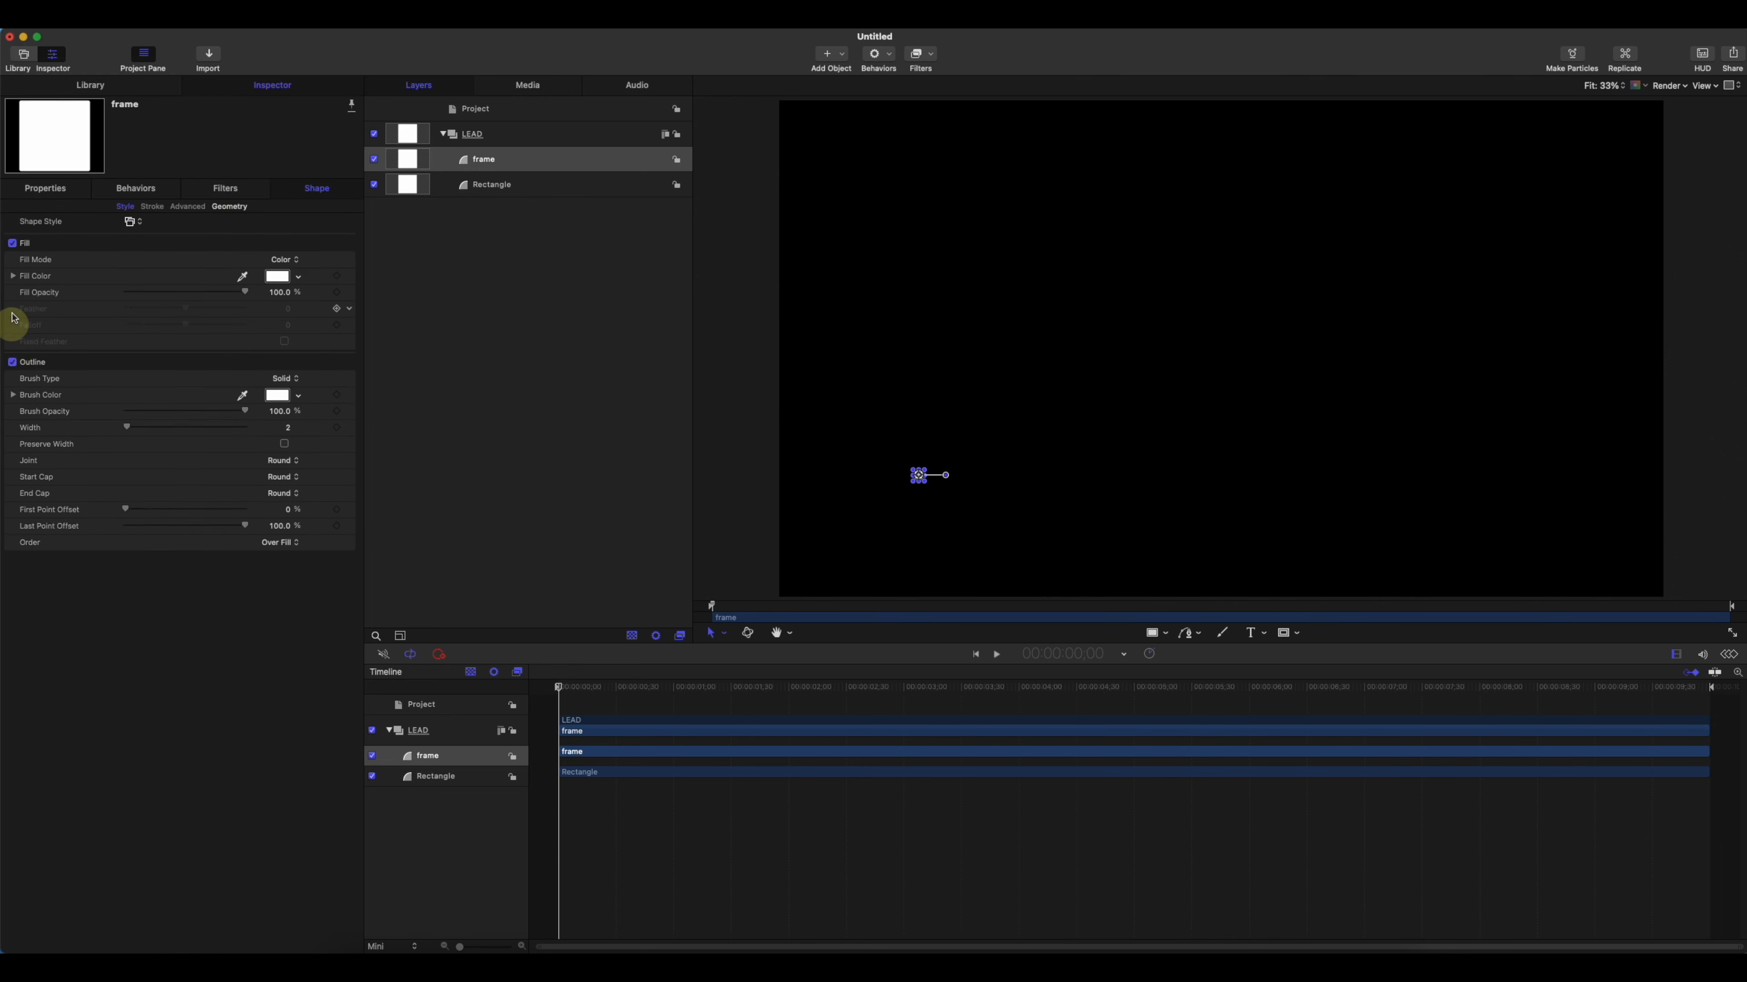
{"action": "left_click", "coordinate": [13, 244]}
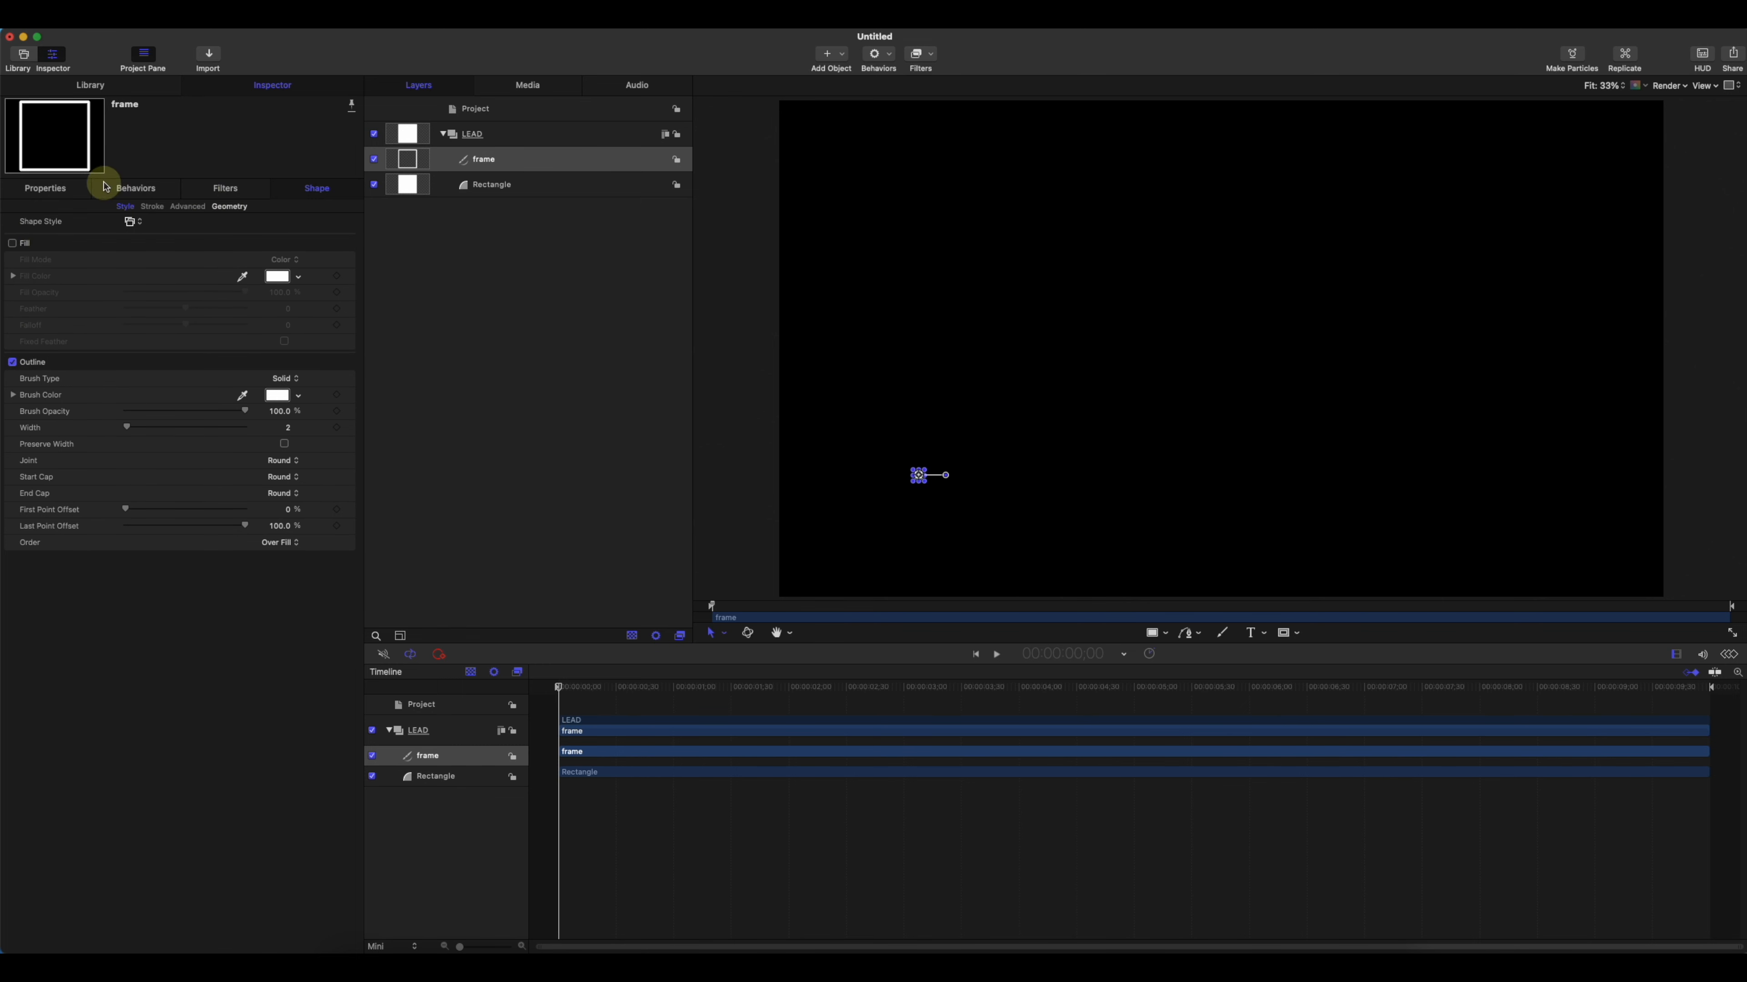
- Scale the frame shape to about 162% so it surrounds the solid rectangle
{"action": "left_click", "coordinate": [52, 189]}
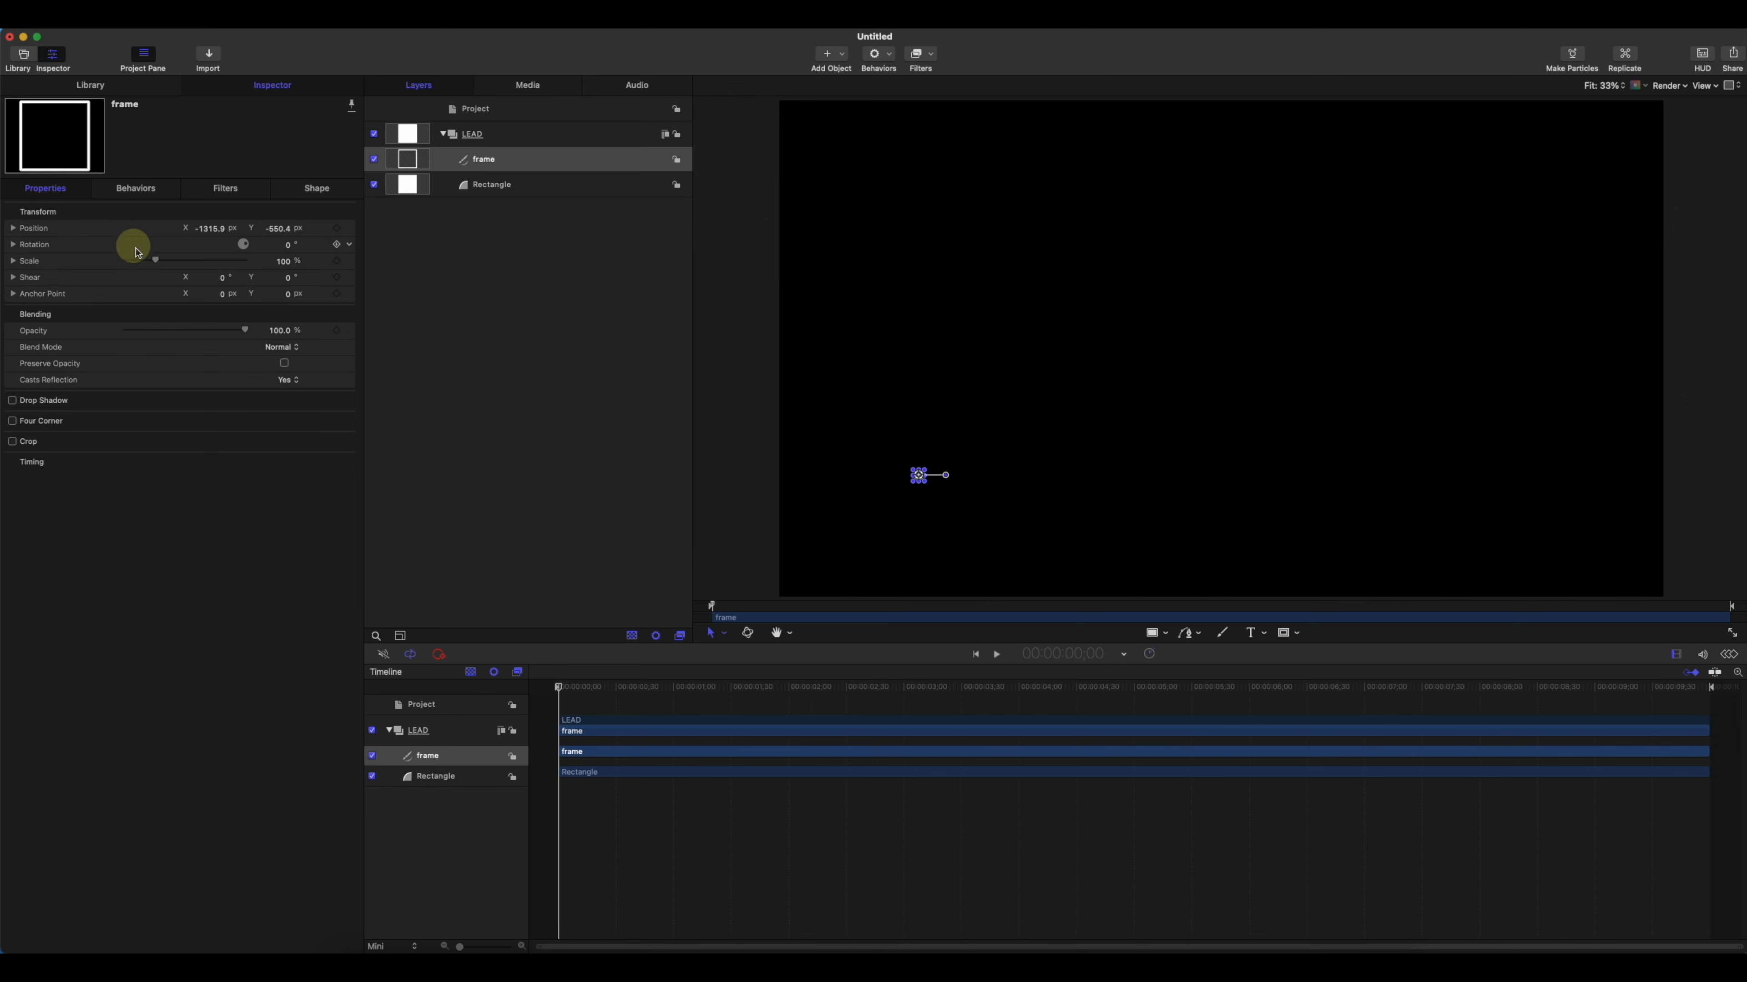
{"action": "left_click", "coordinate": [956, 406]}
{"action": "left_click", "coordinate": [451, 165]}
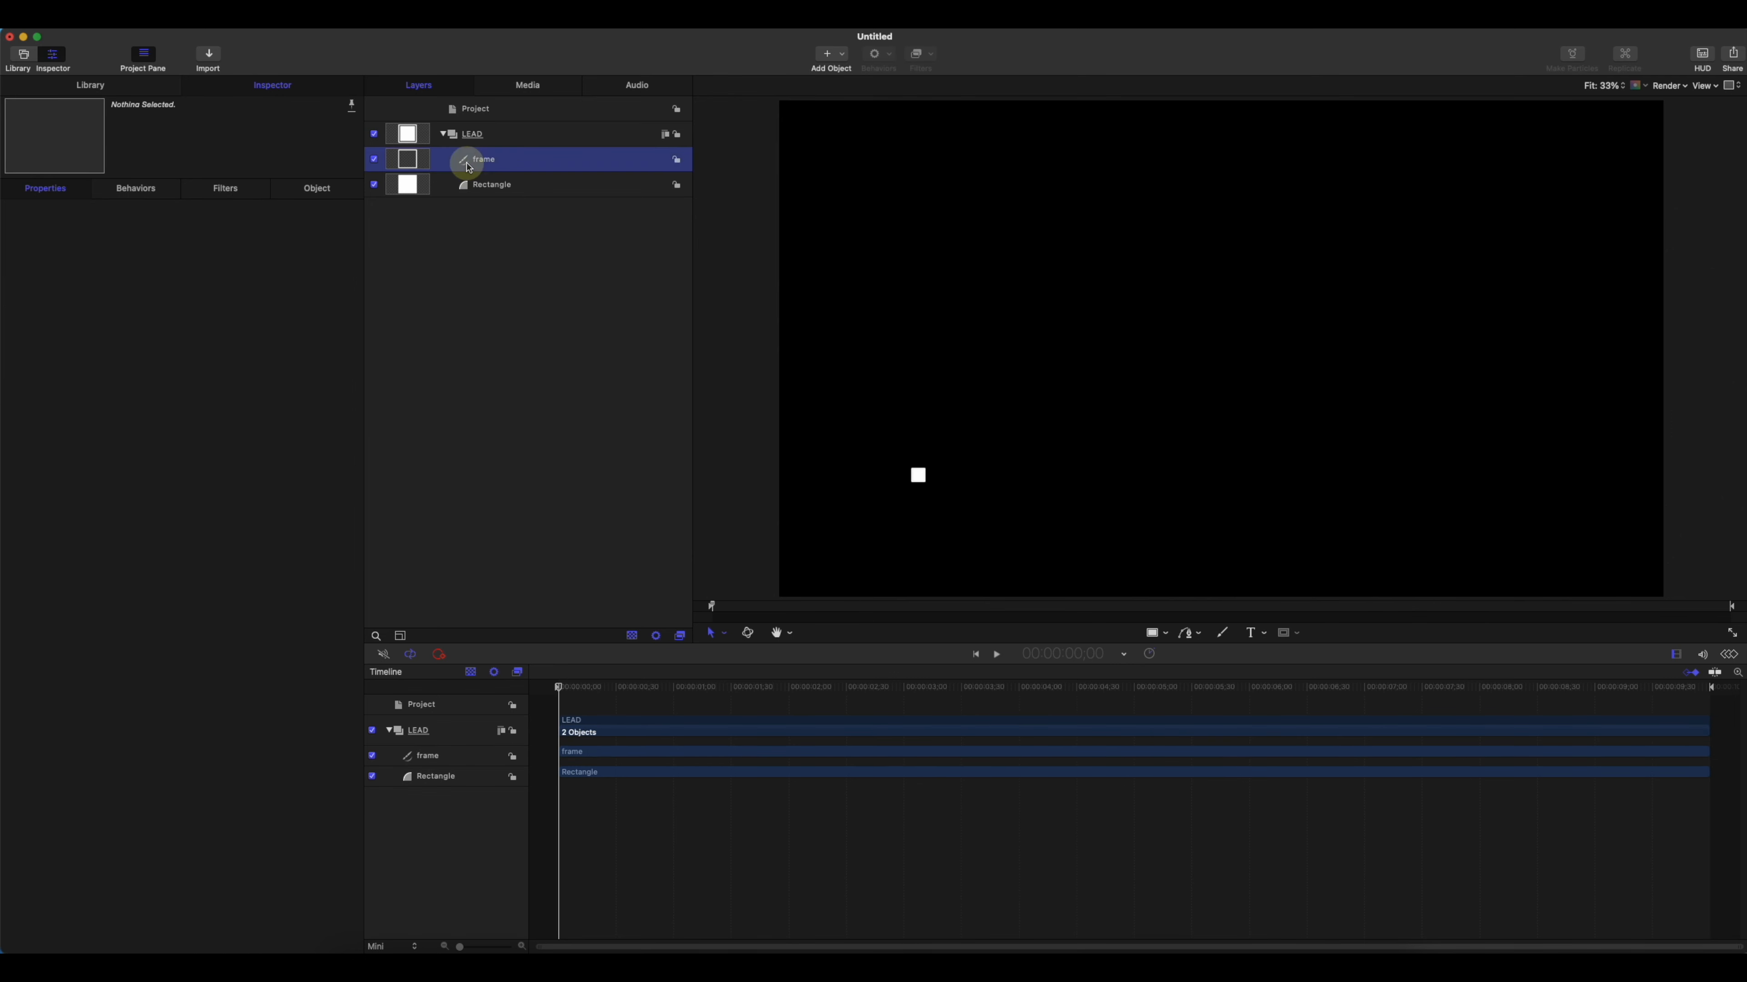
{"action": "left_click_drag", "start_coordinate": [165, 260], "coordinate": [175, 261]}
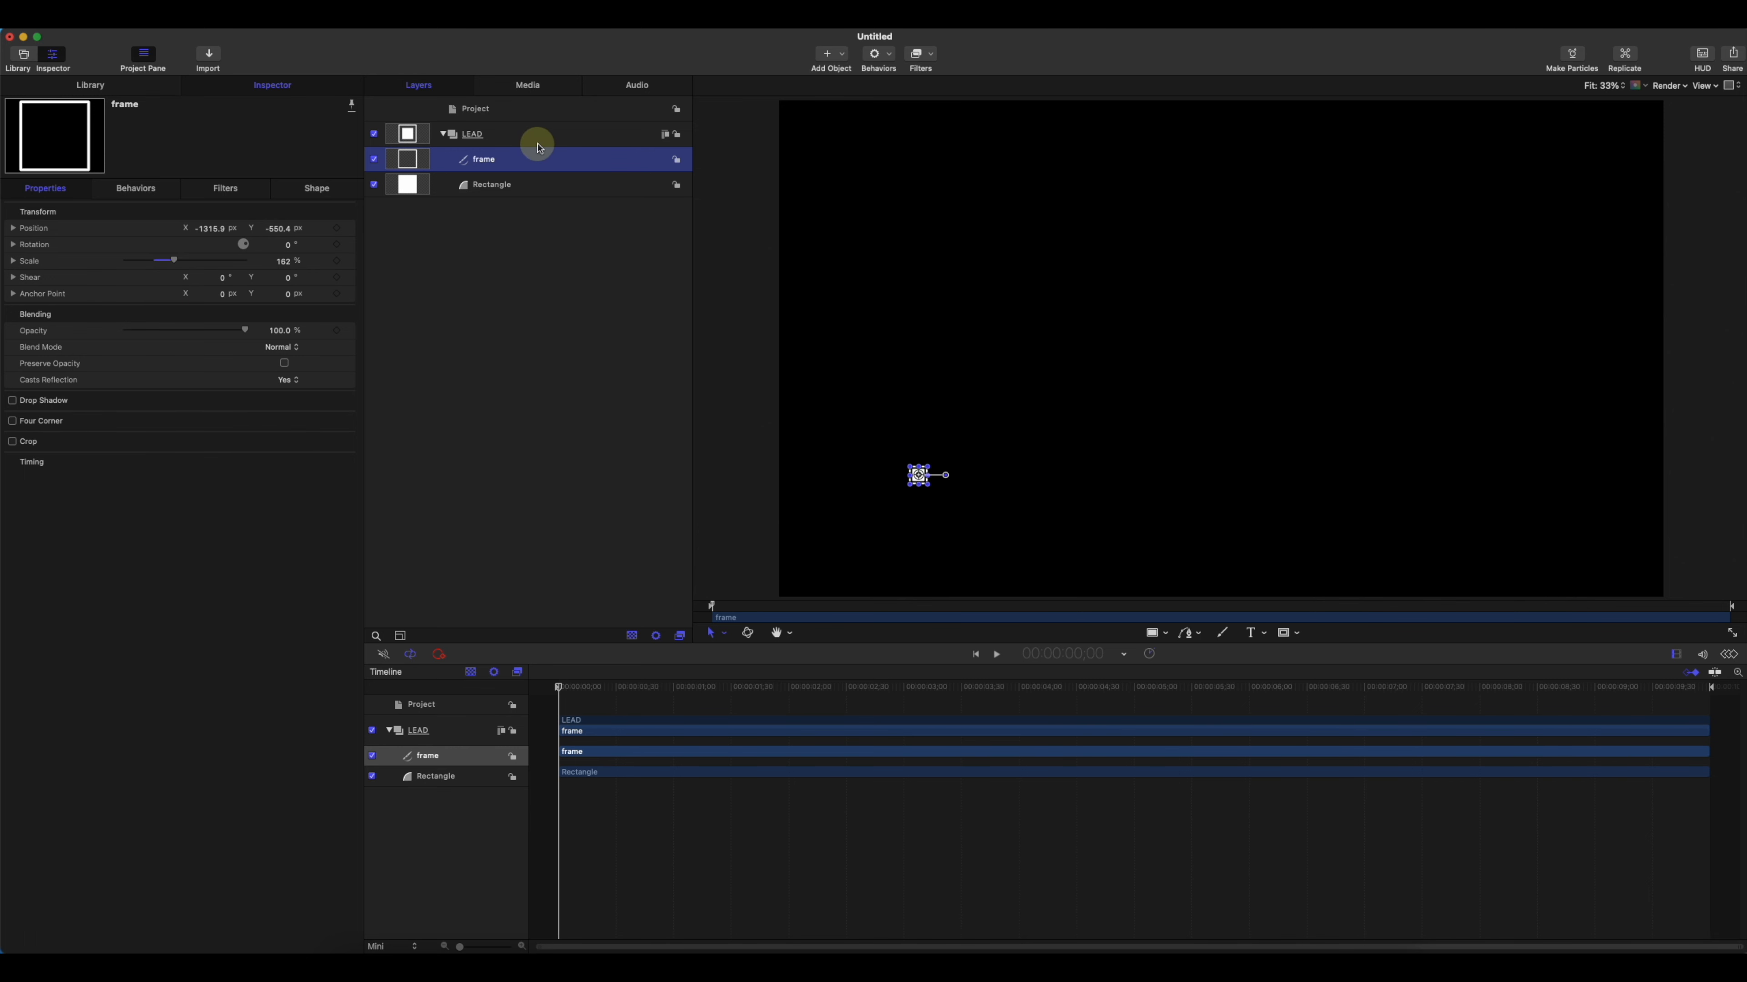
{"action": "left_click", "coordinate": [887, 399]}
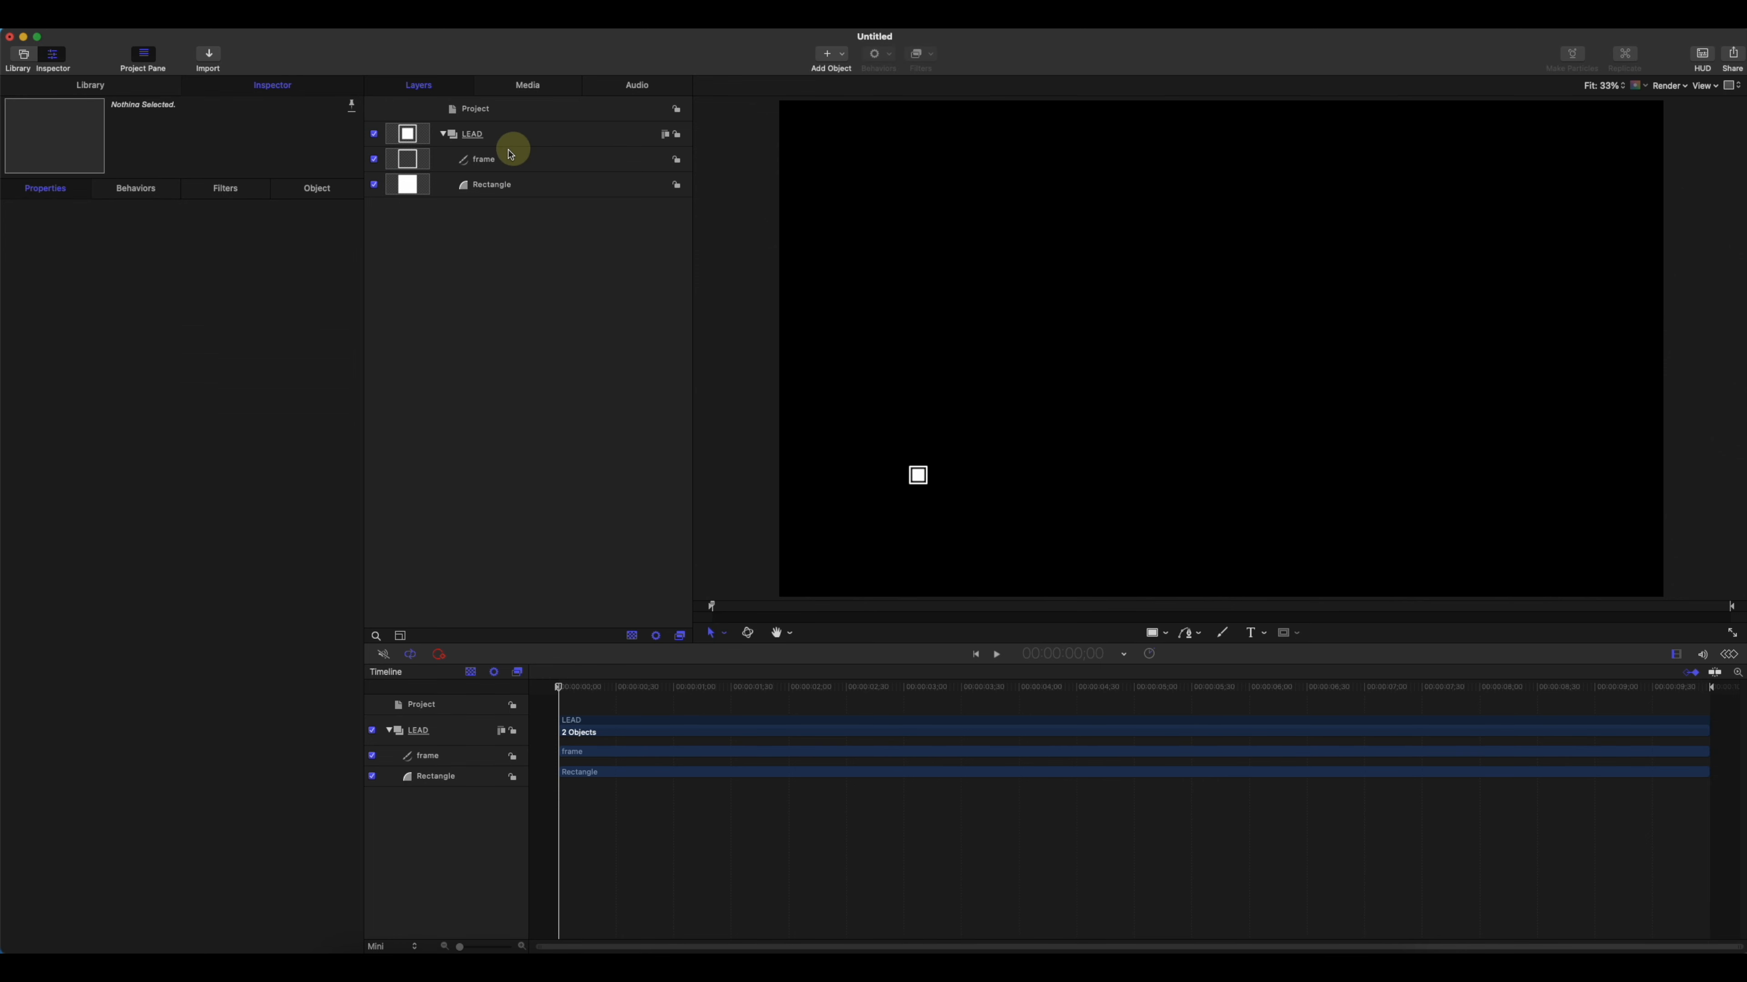
- Set the First Point Offset of the frame's outline to 50%
{"action": "left_click", "coordinate": [483, 159]}
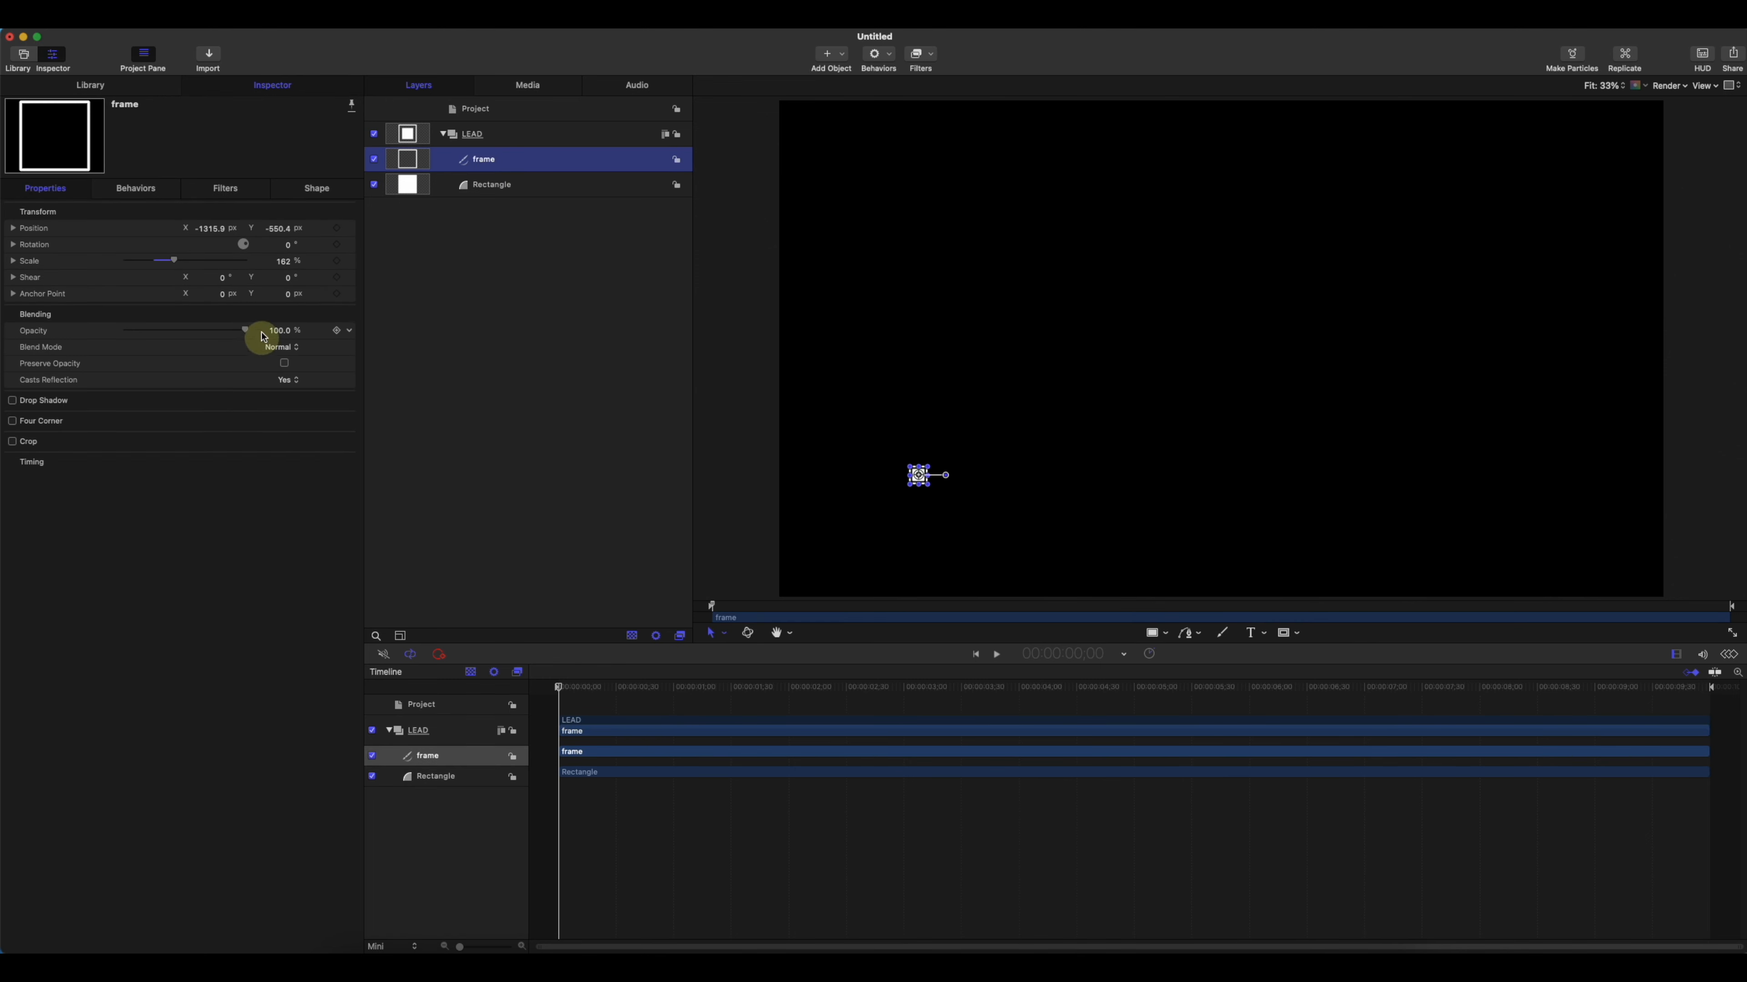
{"action": "left_click", "coordinate": [314, 190]}
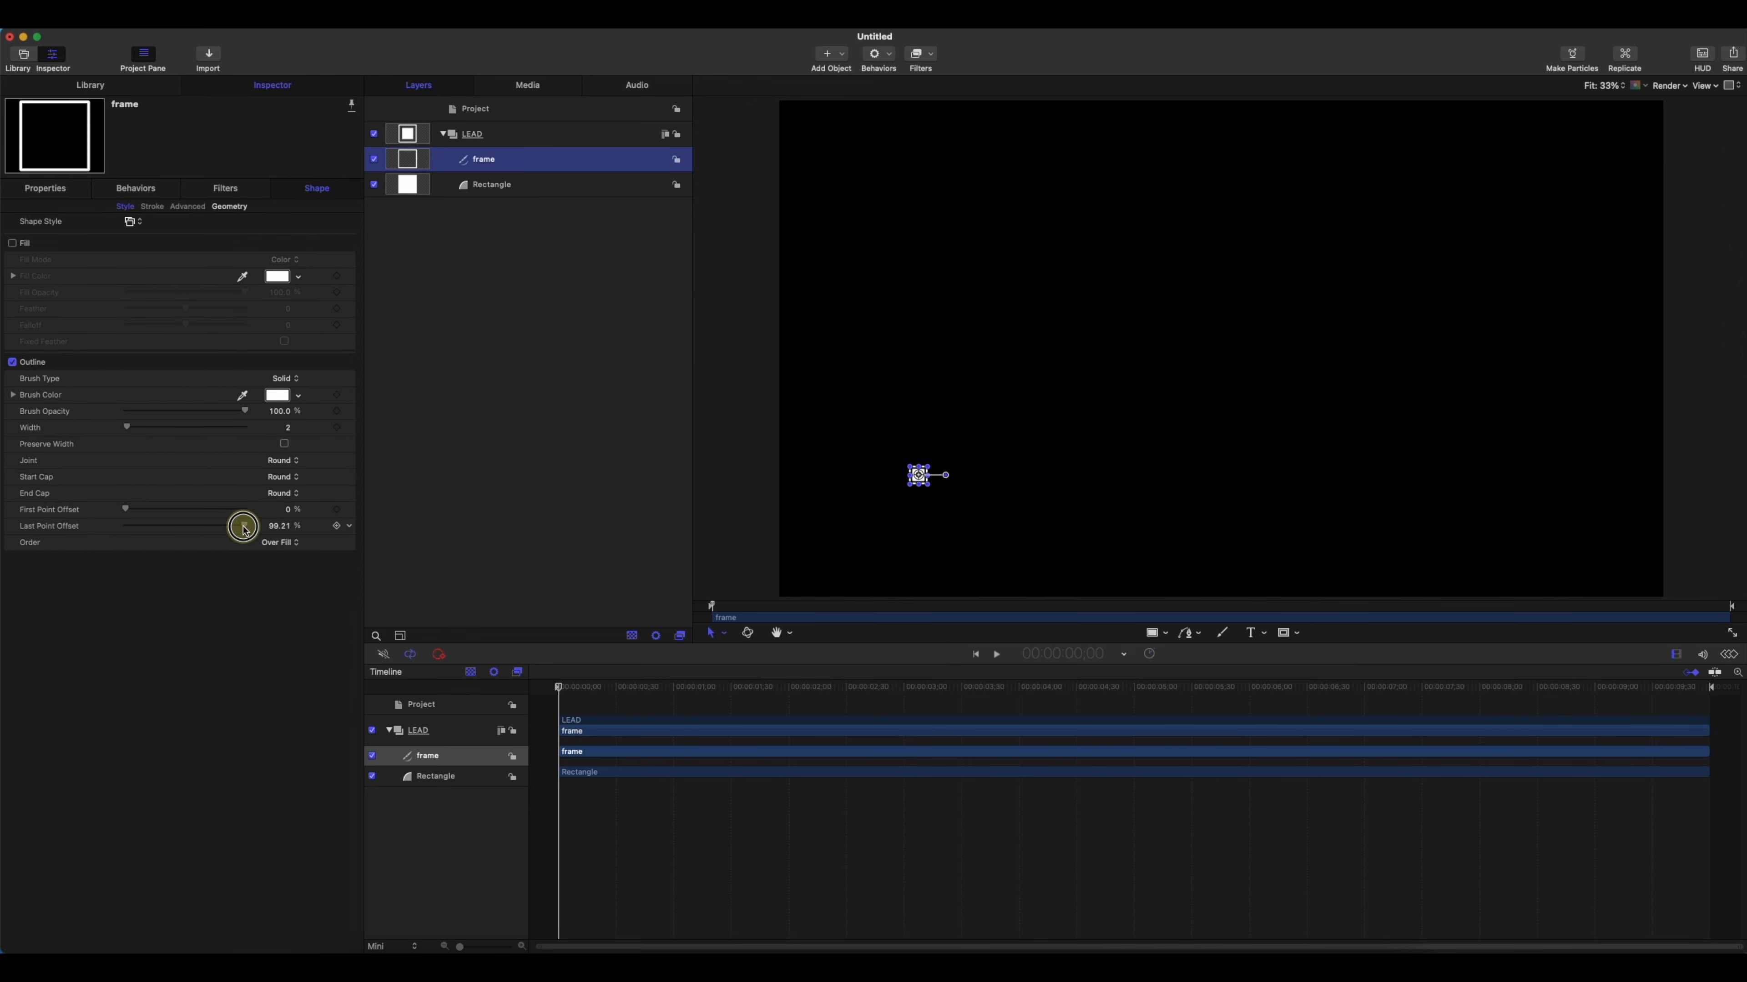
{"action": "left_click_drag", "start_coordinate": [125, 509], "coordinate": [182, 512]}
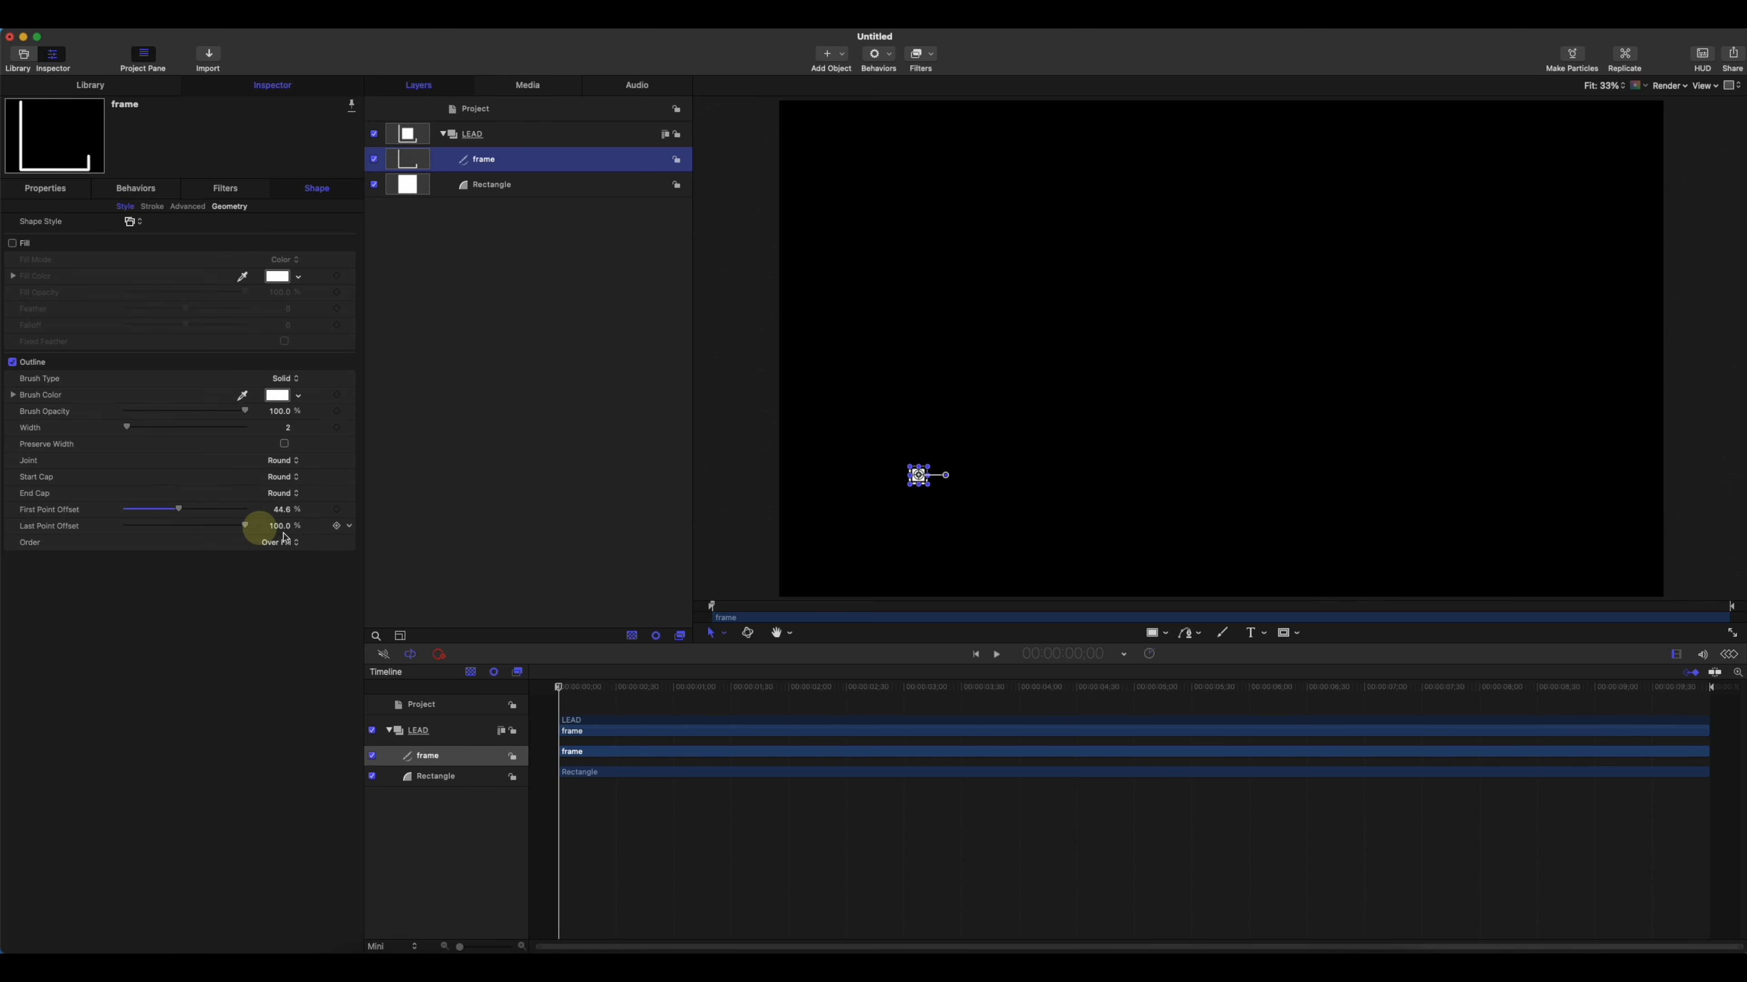
{"action": "left_click", "coordinate": [283, 511]}
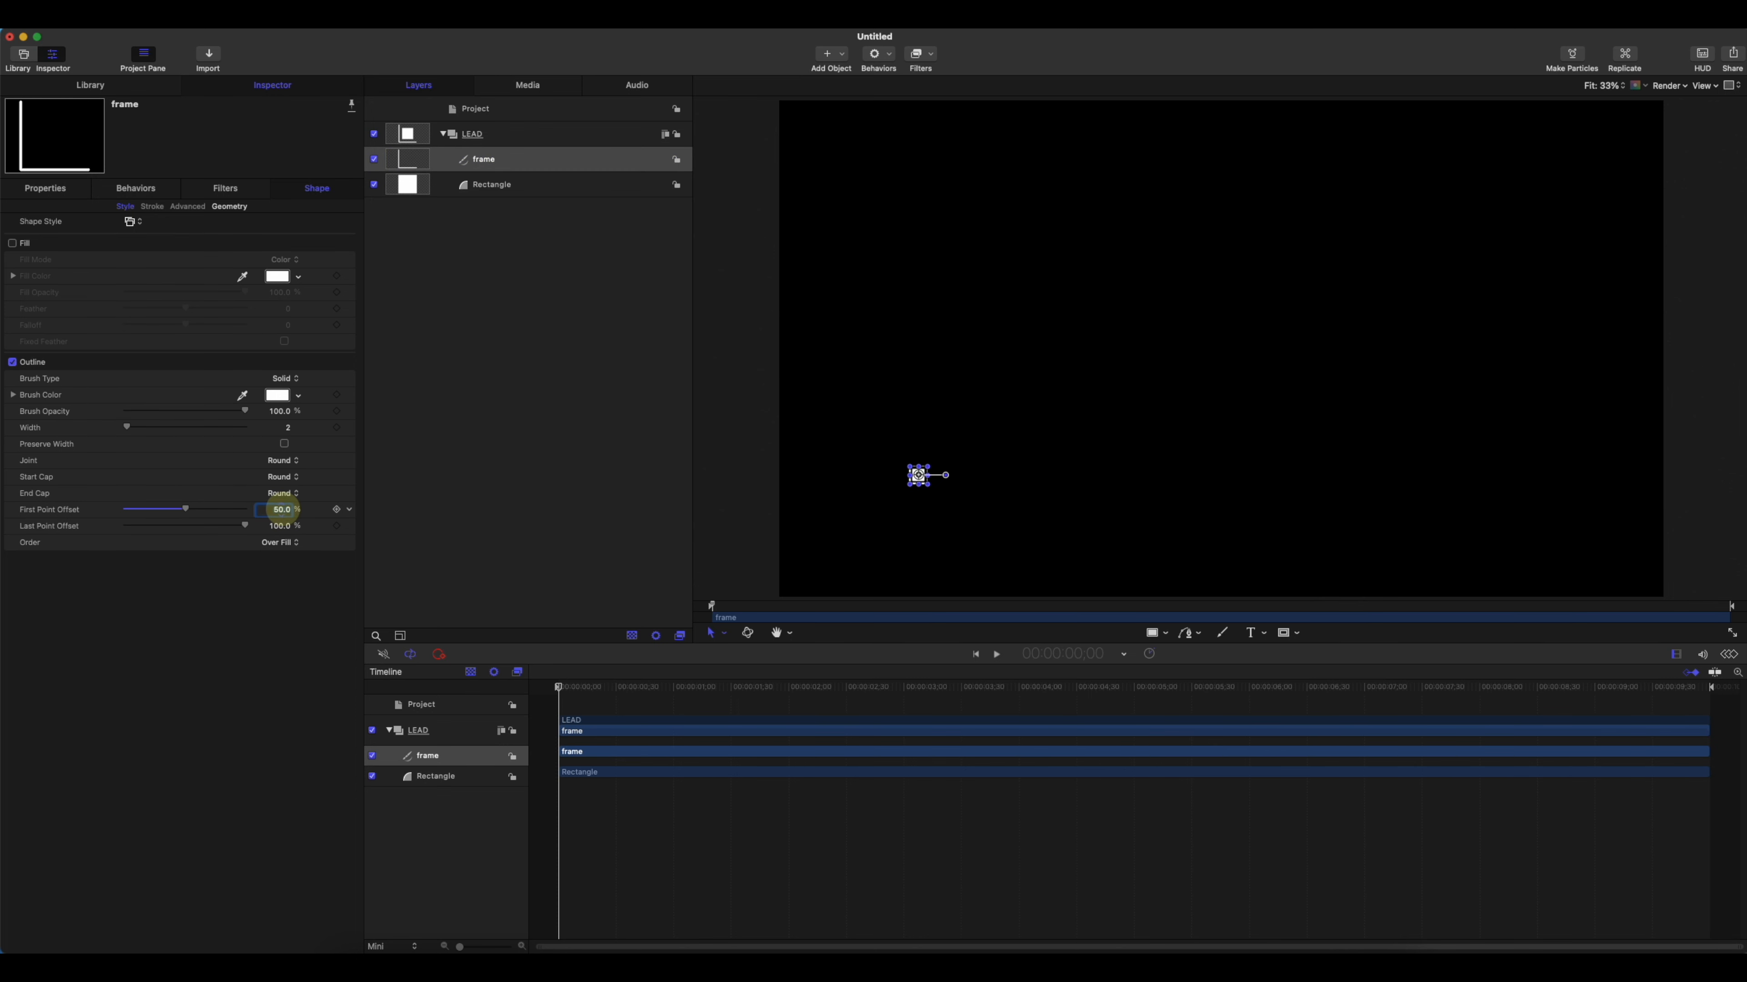
{"action": "left_click", "coordinate": [1040, 329]}
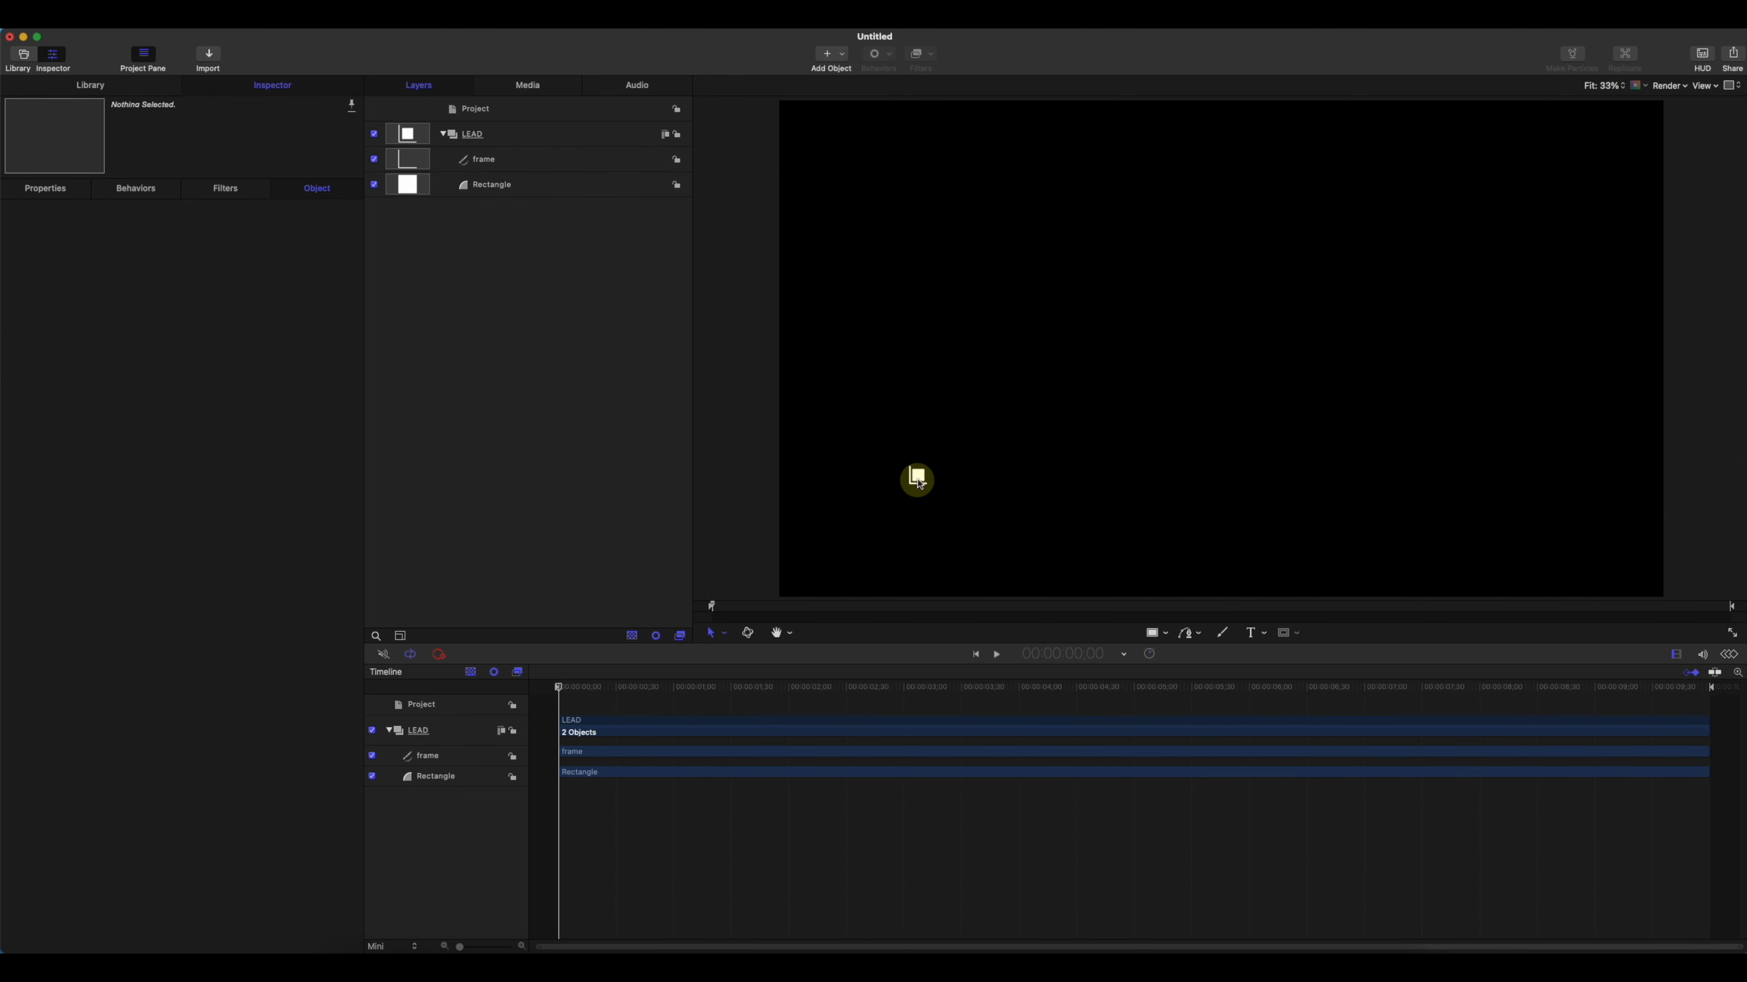
- Shorten both ends of the frame's outline with First Point Offset at 54.71% and Last Point Offset at 93.57%
{"action": "left_click", "coordinate": [492, 192]}
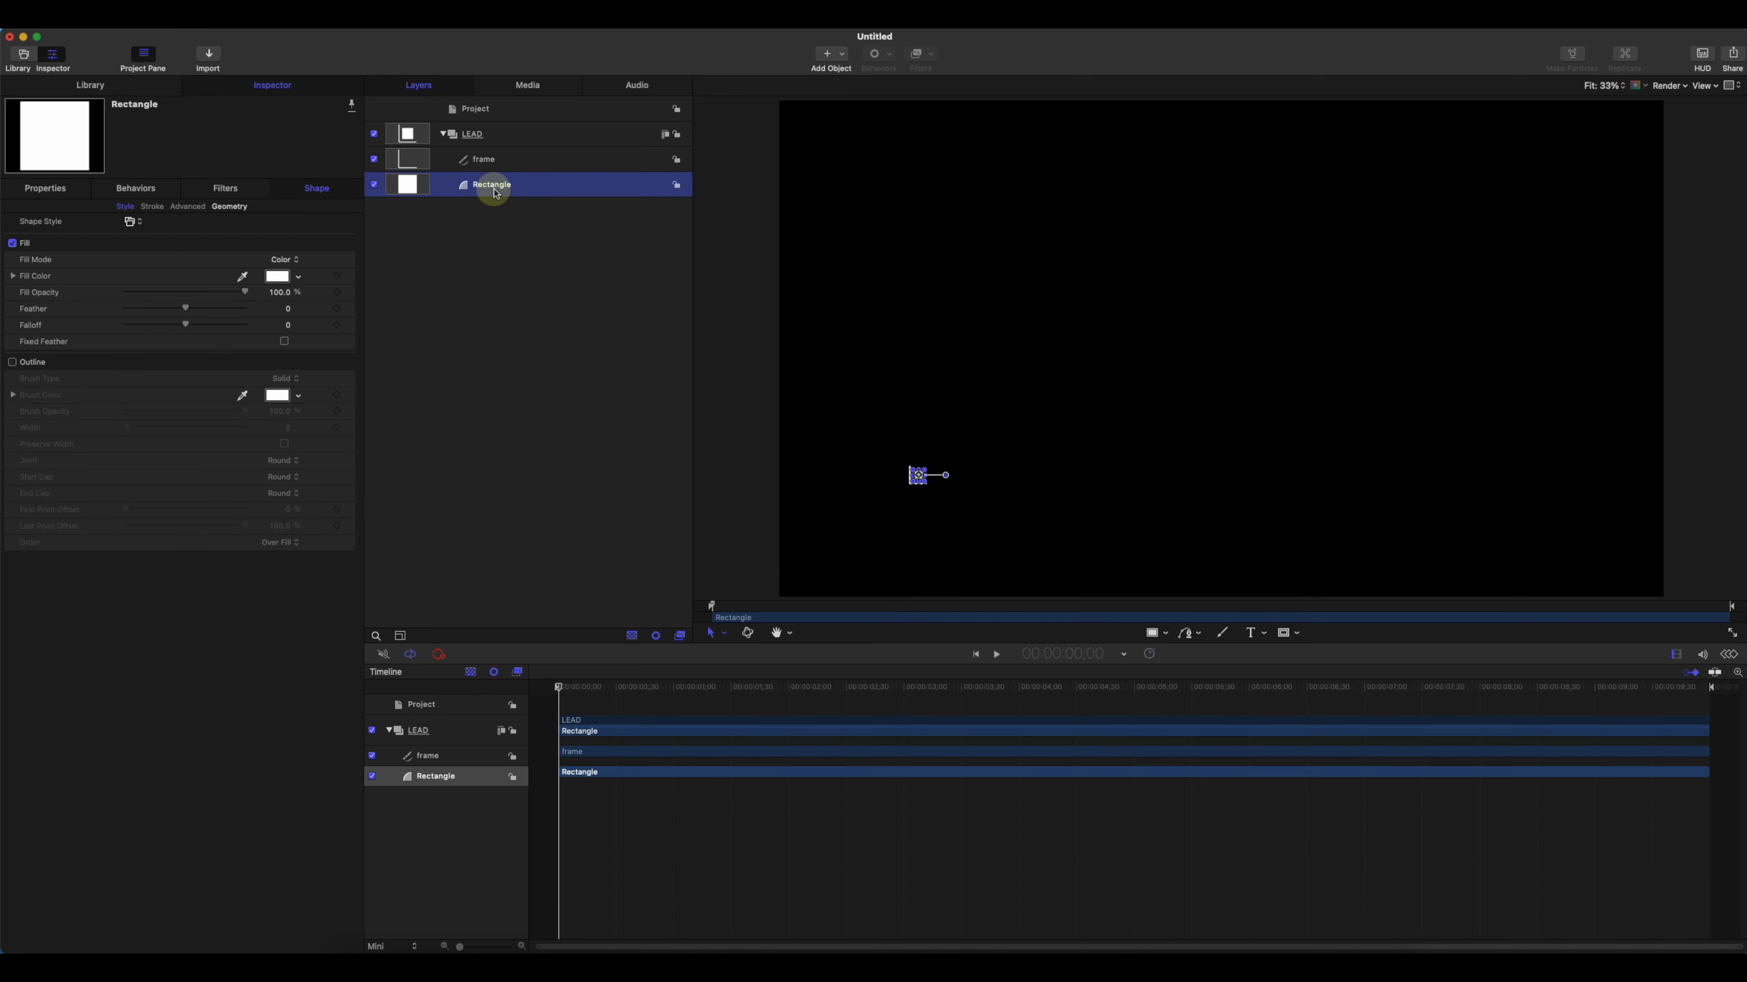
{"action": "left_click", "coordinate": [1603, 86]}
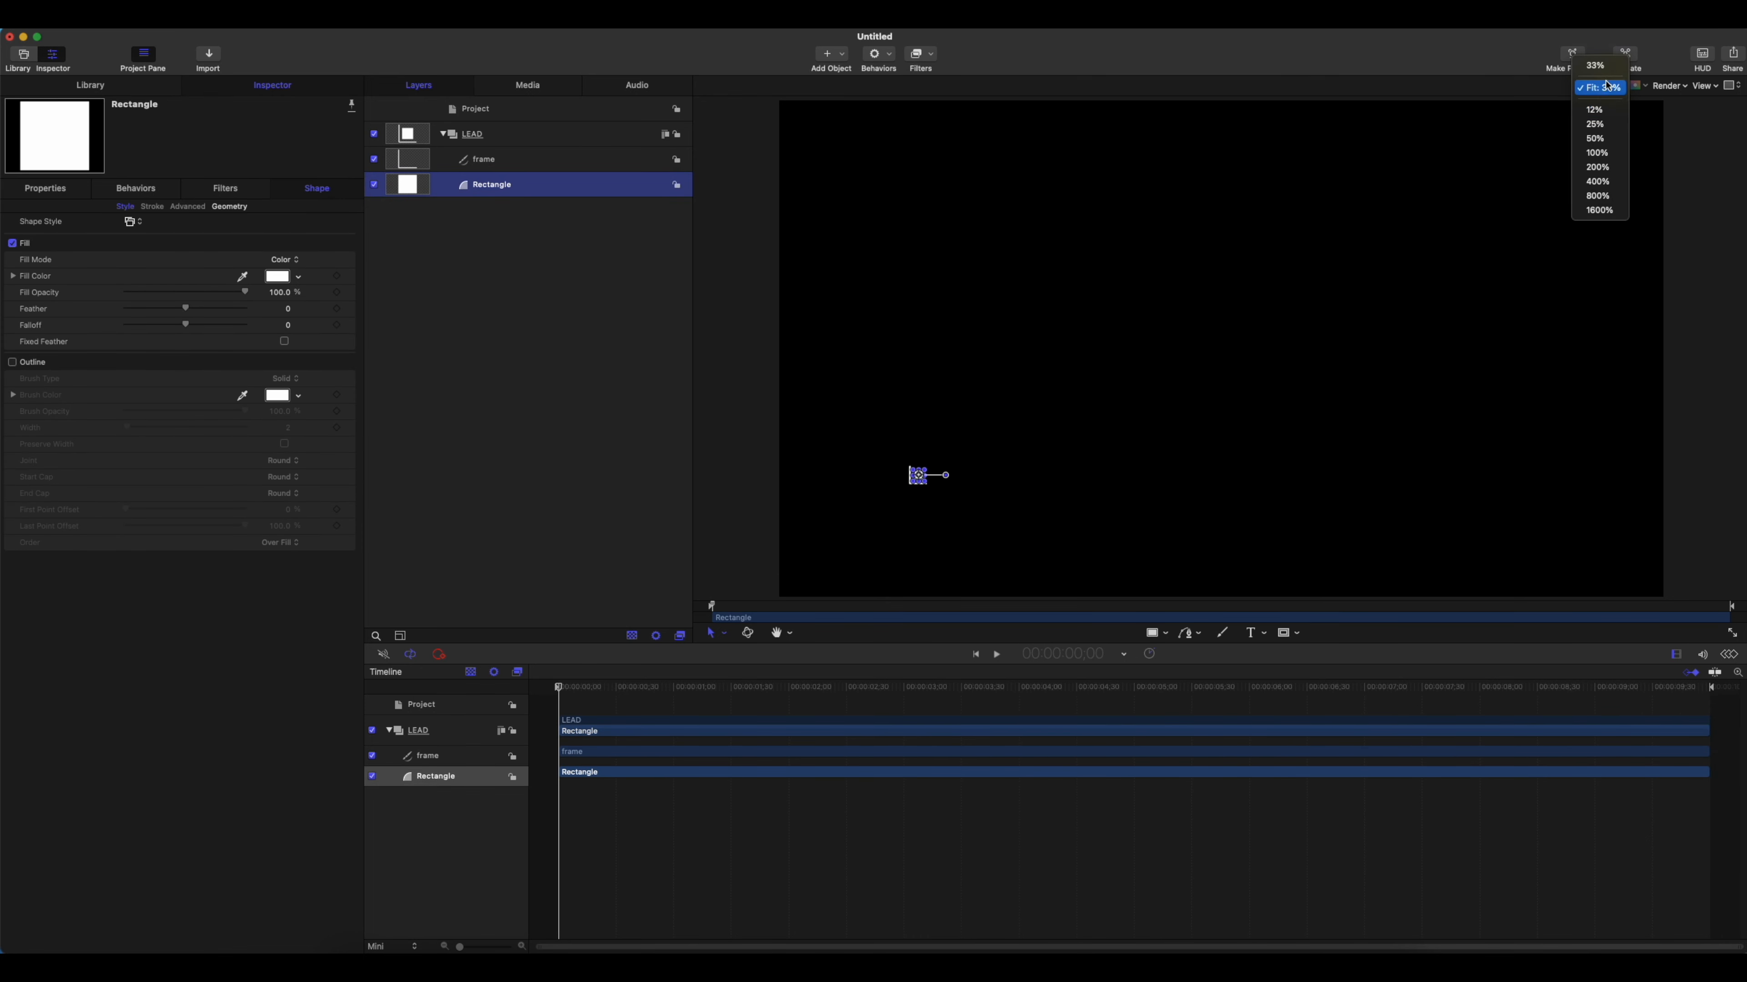
{"action": "left_click", "coordinate": [1596, 139]}
{"action": "left_click", "coordinate": [782, 503]}
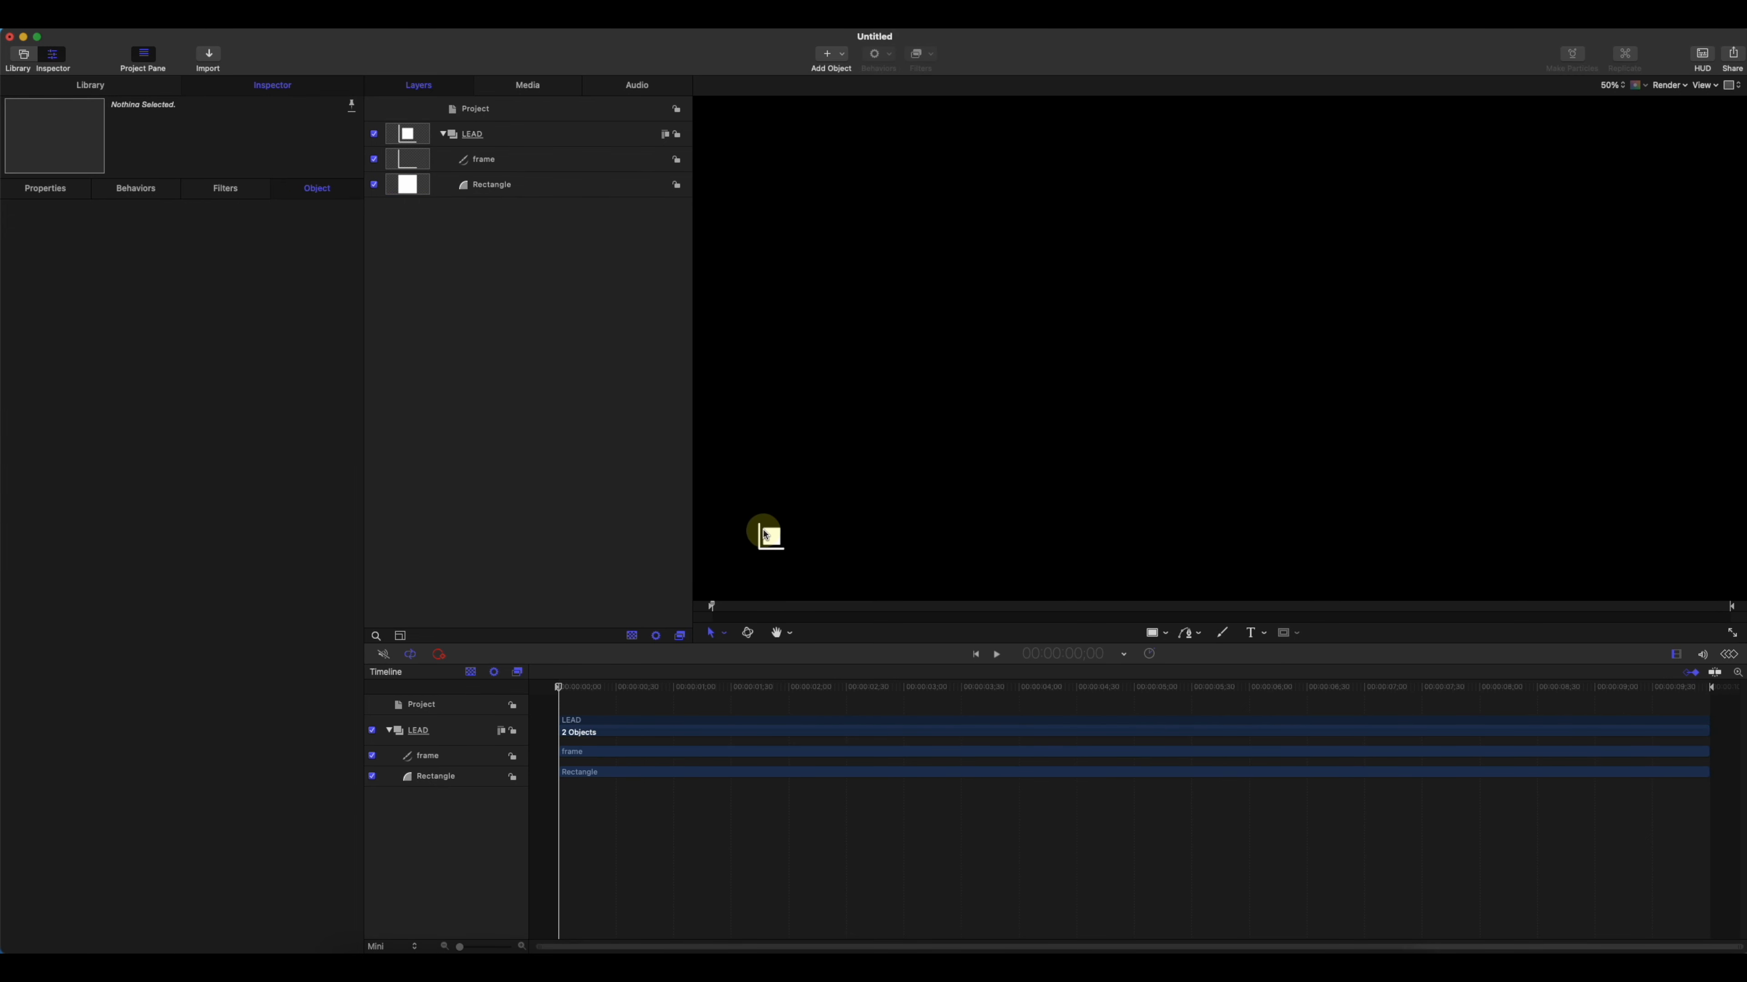
{"action": "left_click", "coordinate": [512, 158]}
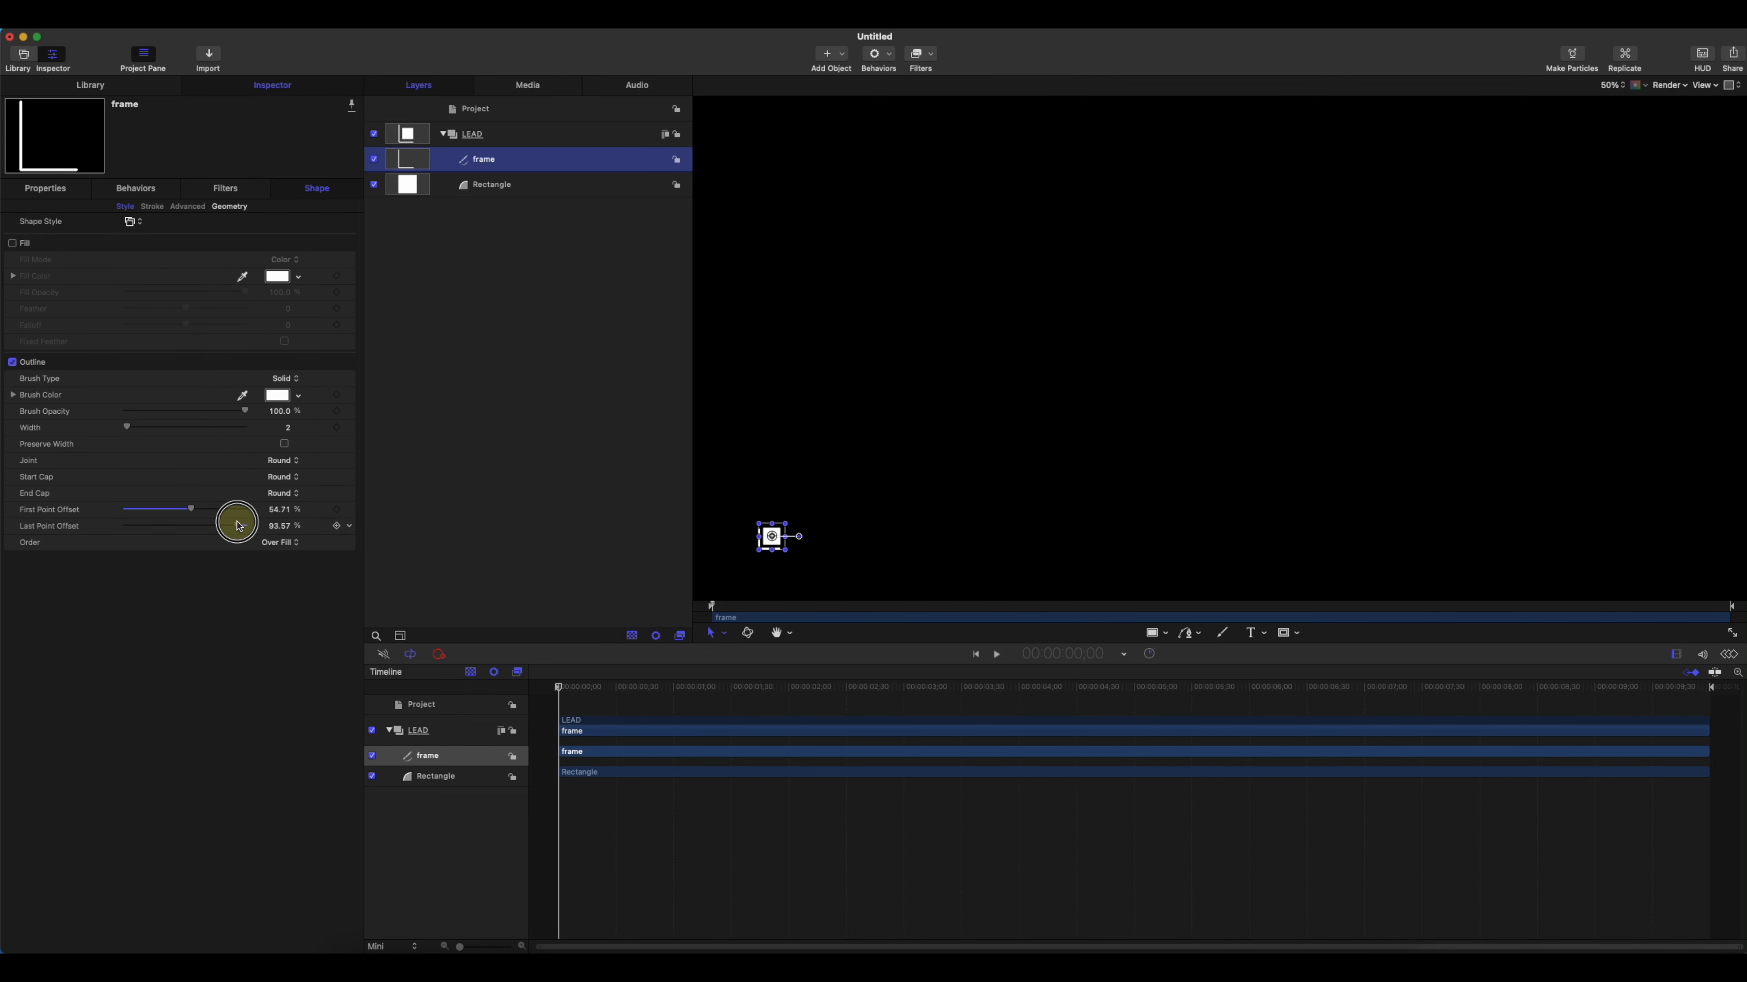
{"action": "left_click", "coordinate": [936, 456]}
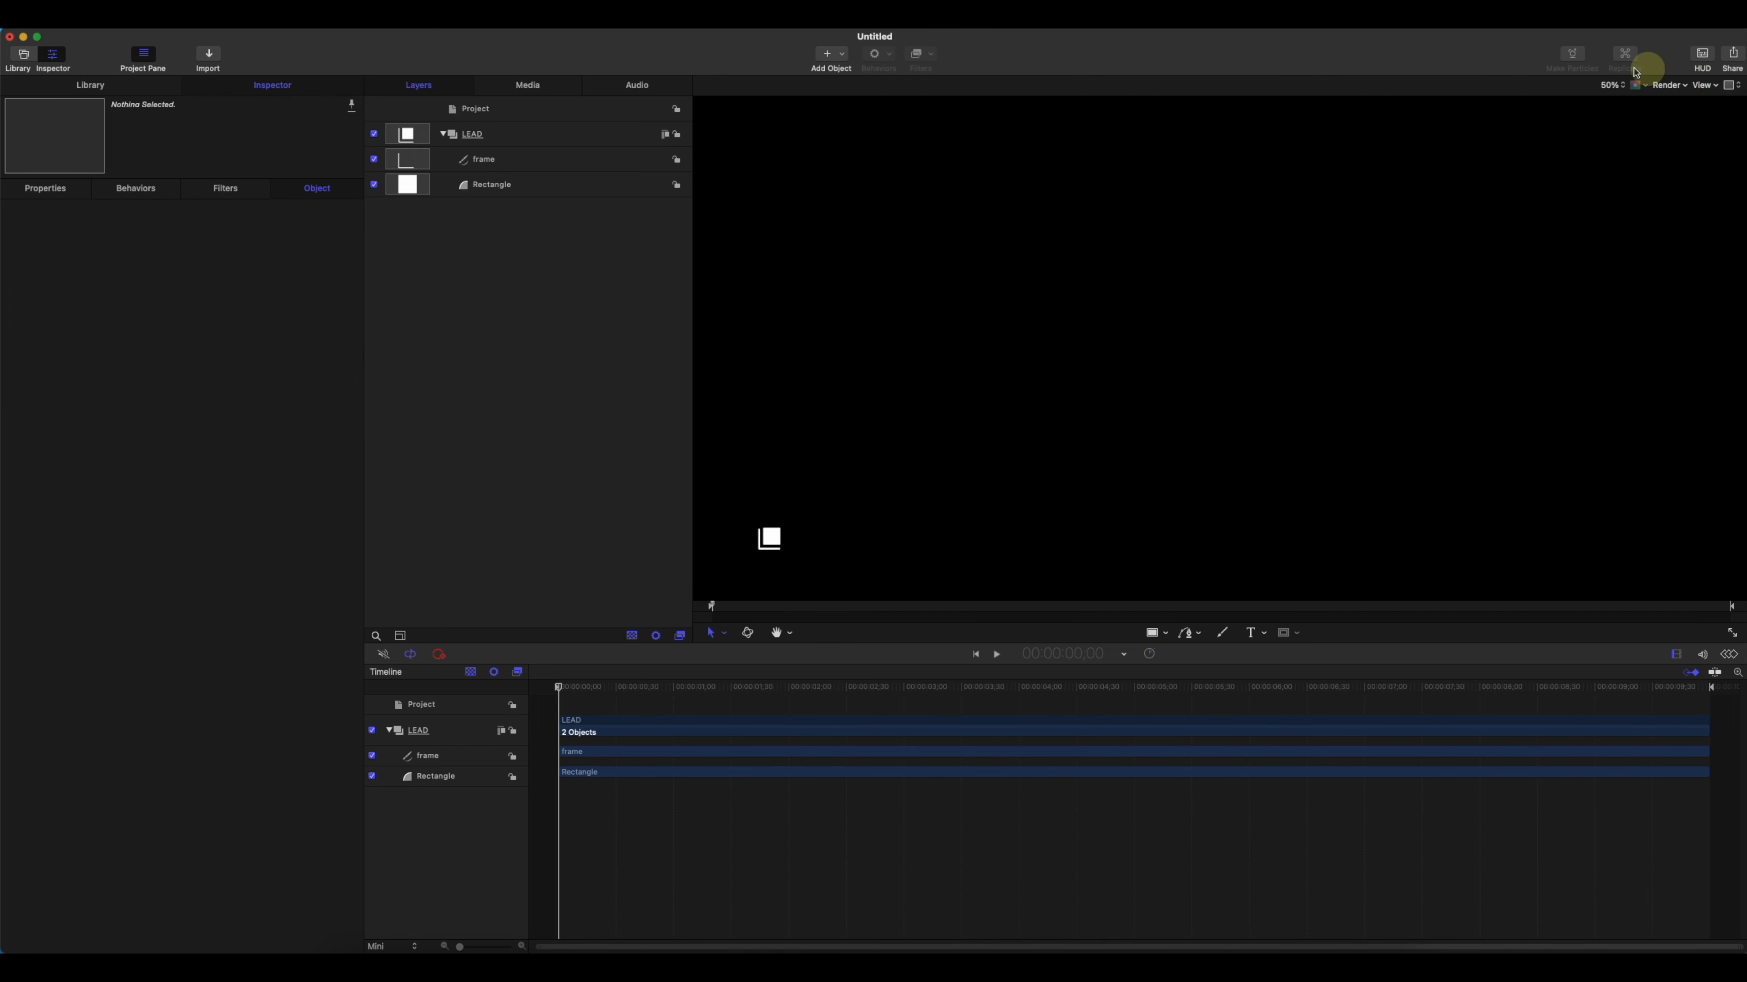
{"action": "left_click", "coordinate": [1611, 84]}
{"action": "left_click", "coordinate": [1608, 36]}
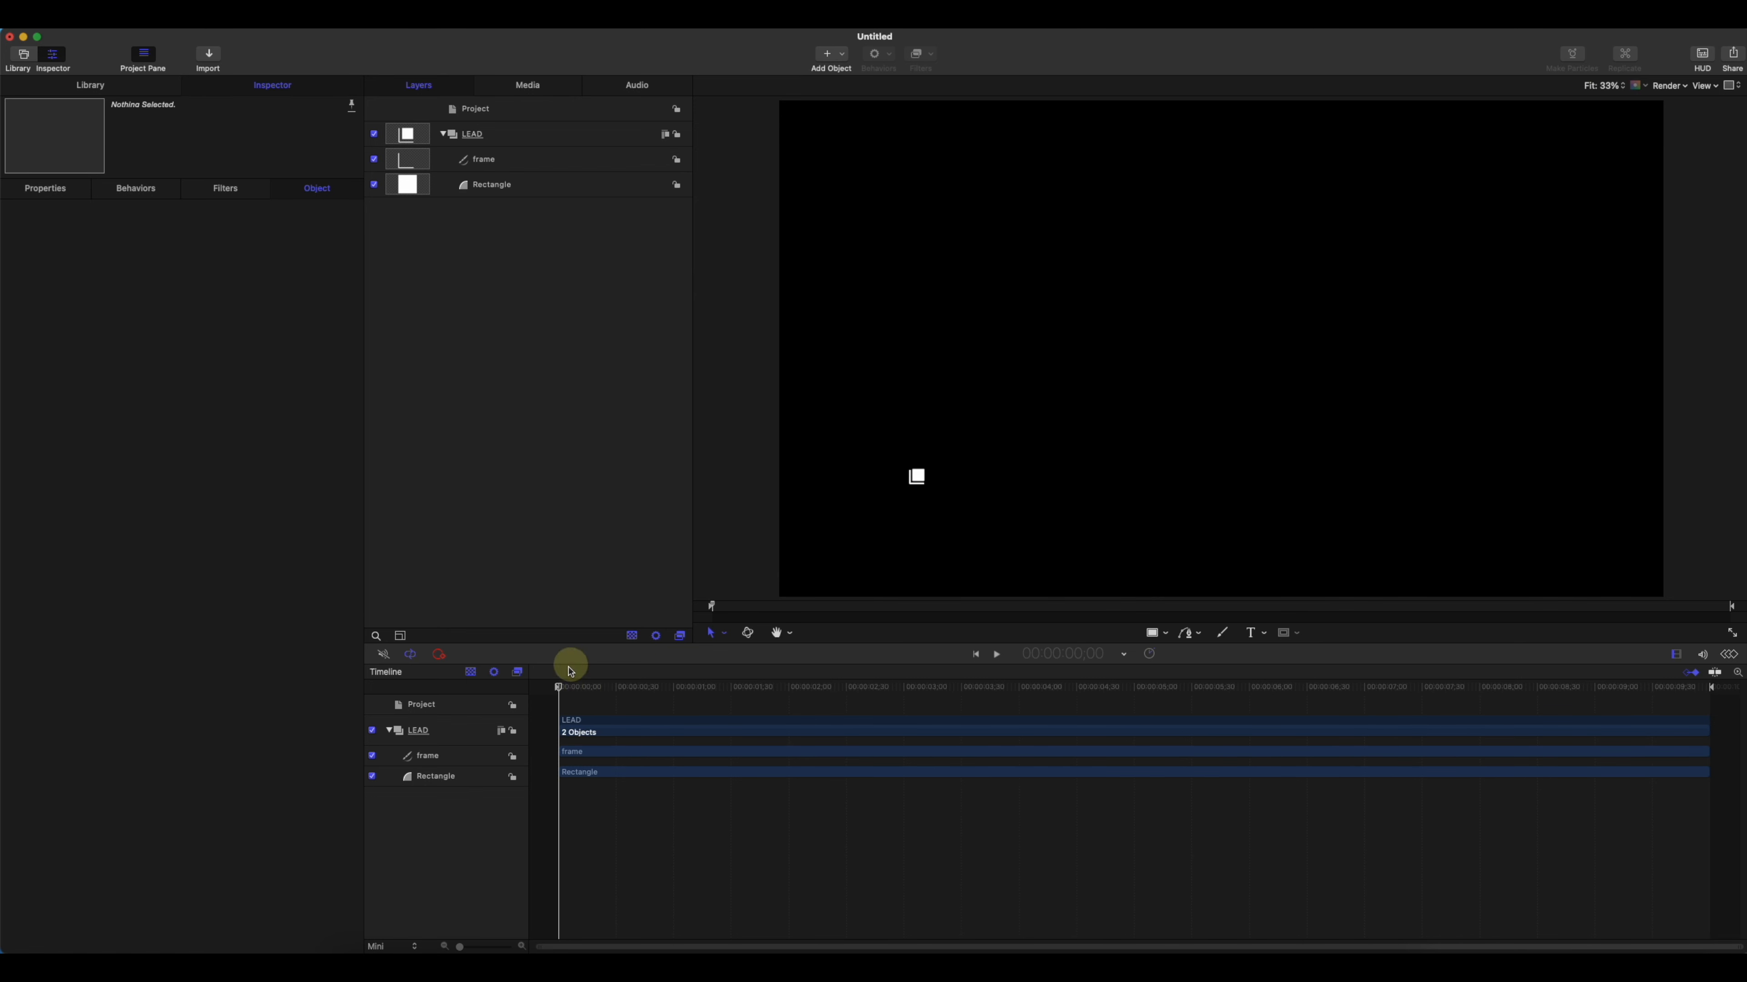
- Add a 100% Scale keyframe to the solid rectangle at frame 22
{"action": "left_click_drag", "start_coordinate": [575, 686], "coordinate": [527, 687]}
{"action": "left_click", "coordinate": [489, 184]}
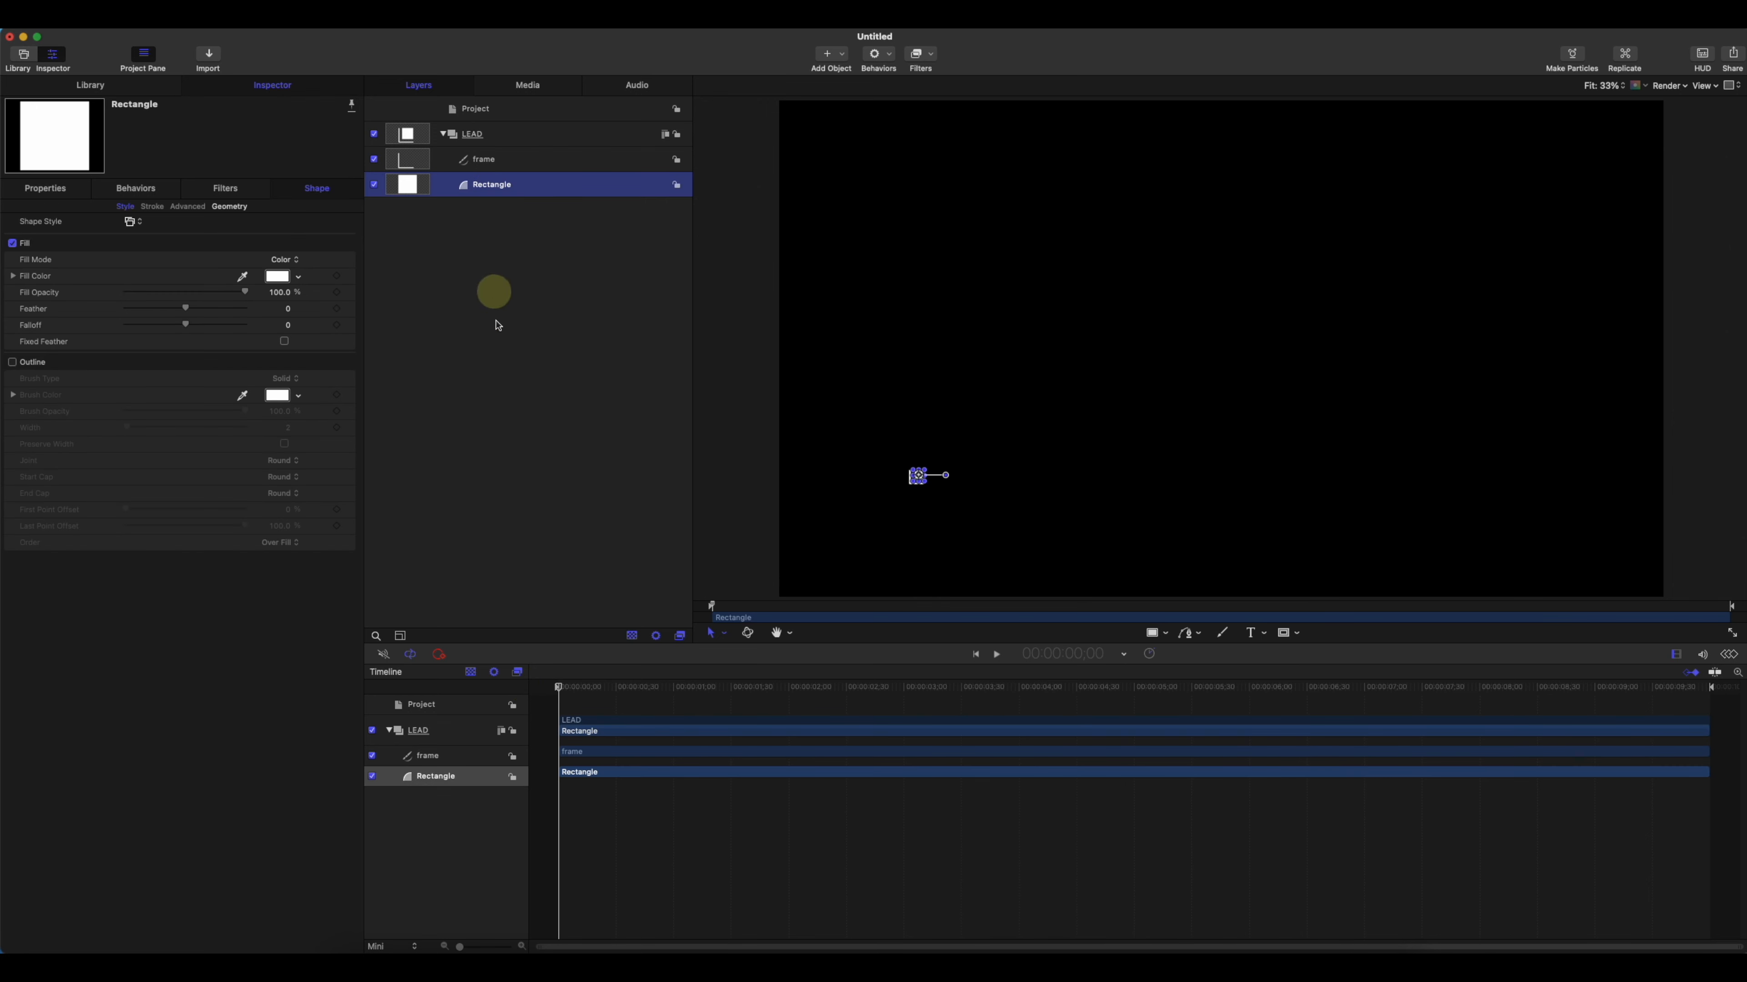
{"action": "left_click", "coordinate": [48, 190]}
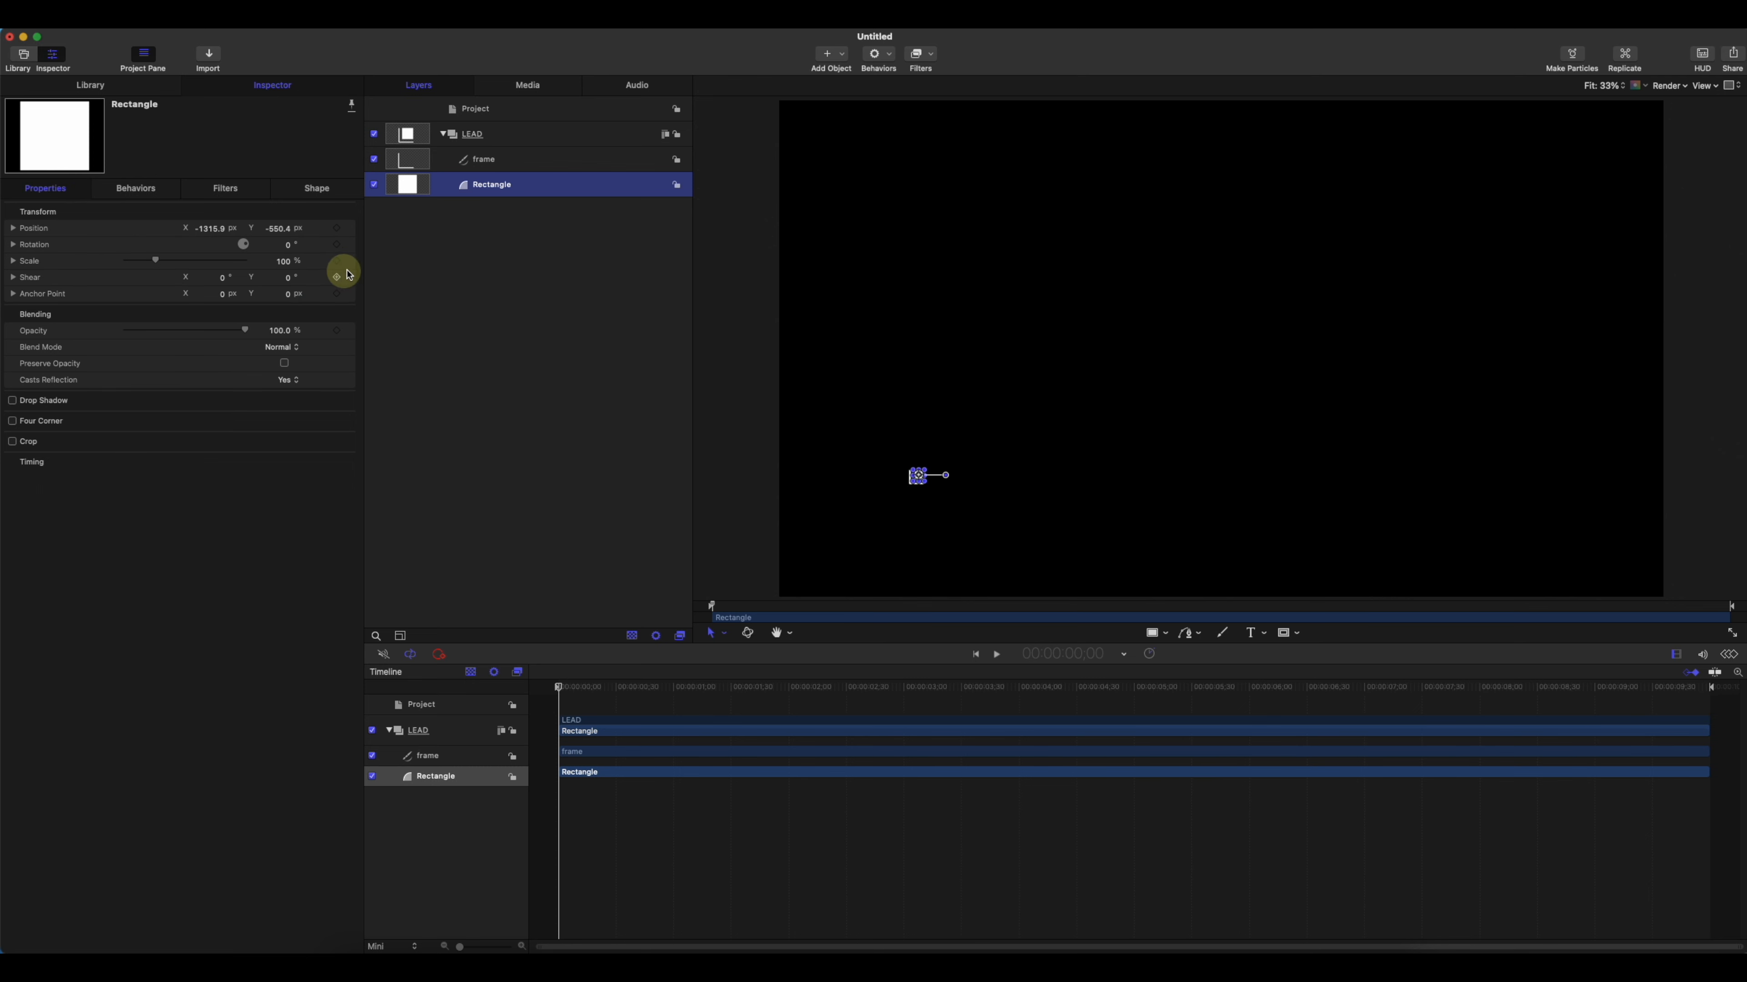
{"action": "left_click_drag", "start_coordinate": [560, 687], "coordinate": [602, 694]}
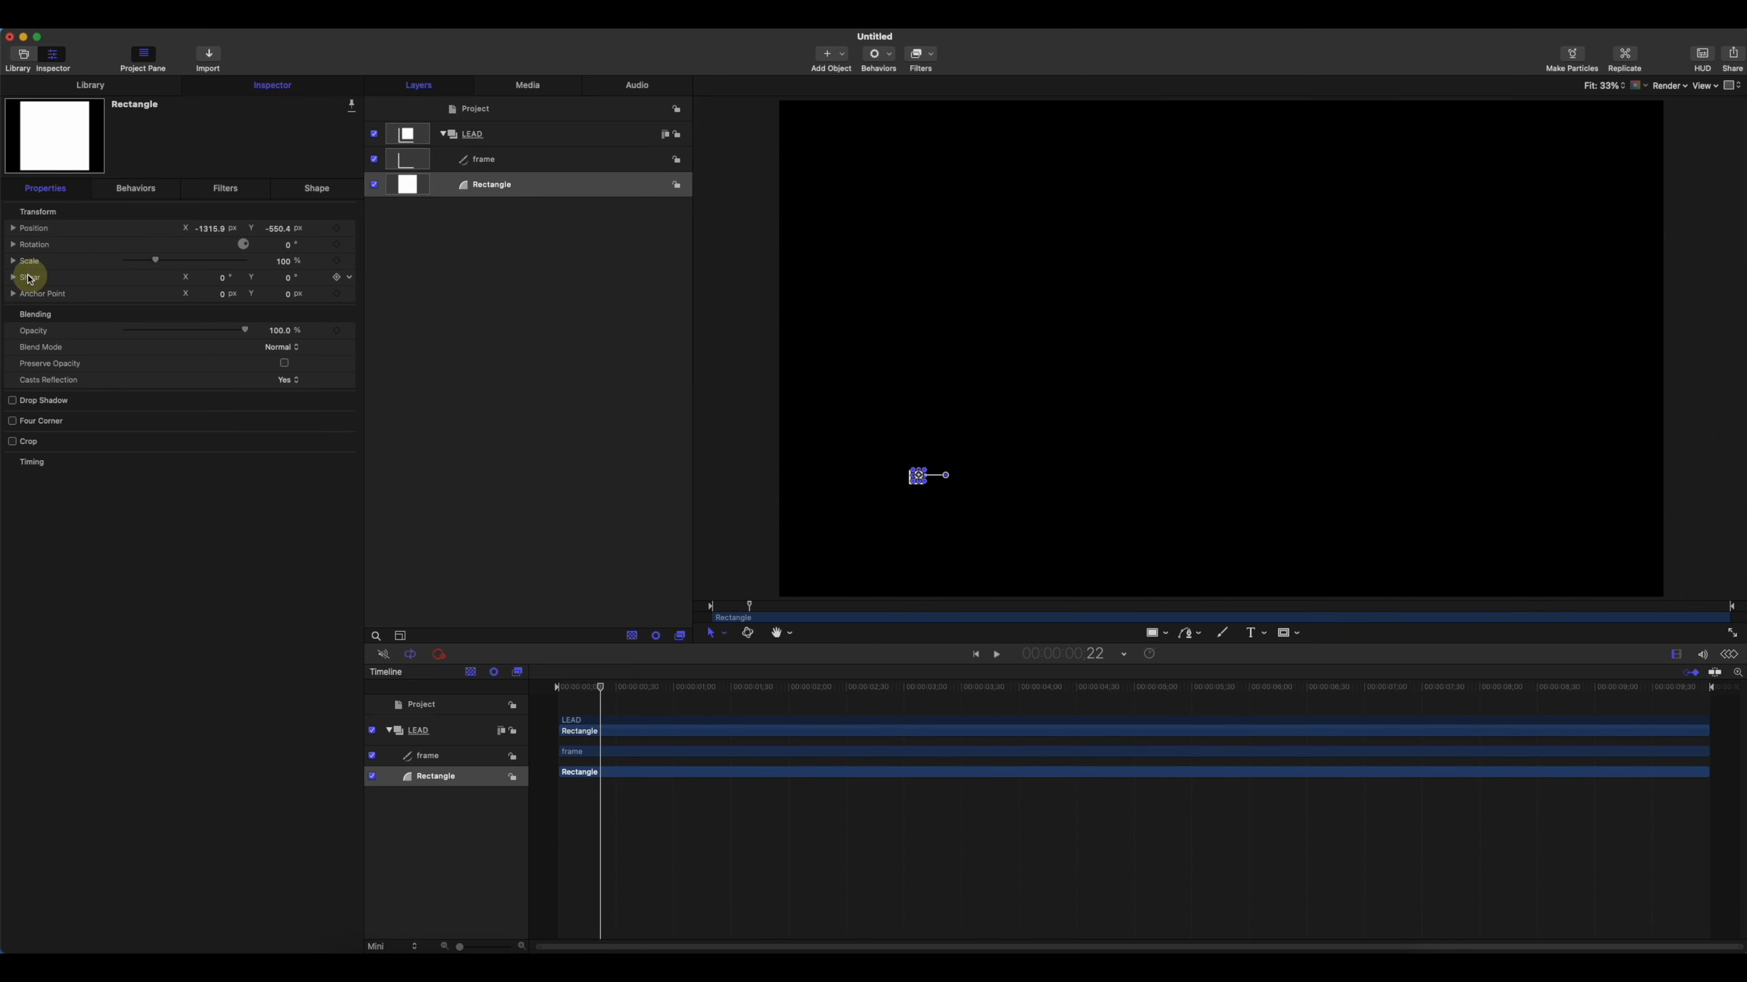
{"action": "left_click", "coordinate": [13, 262]}
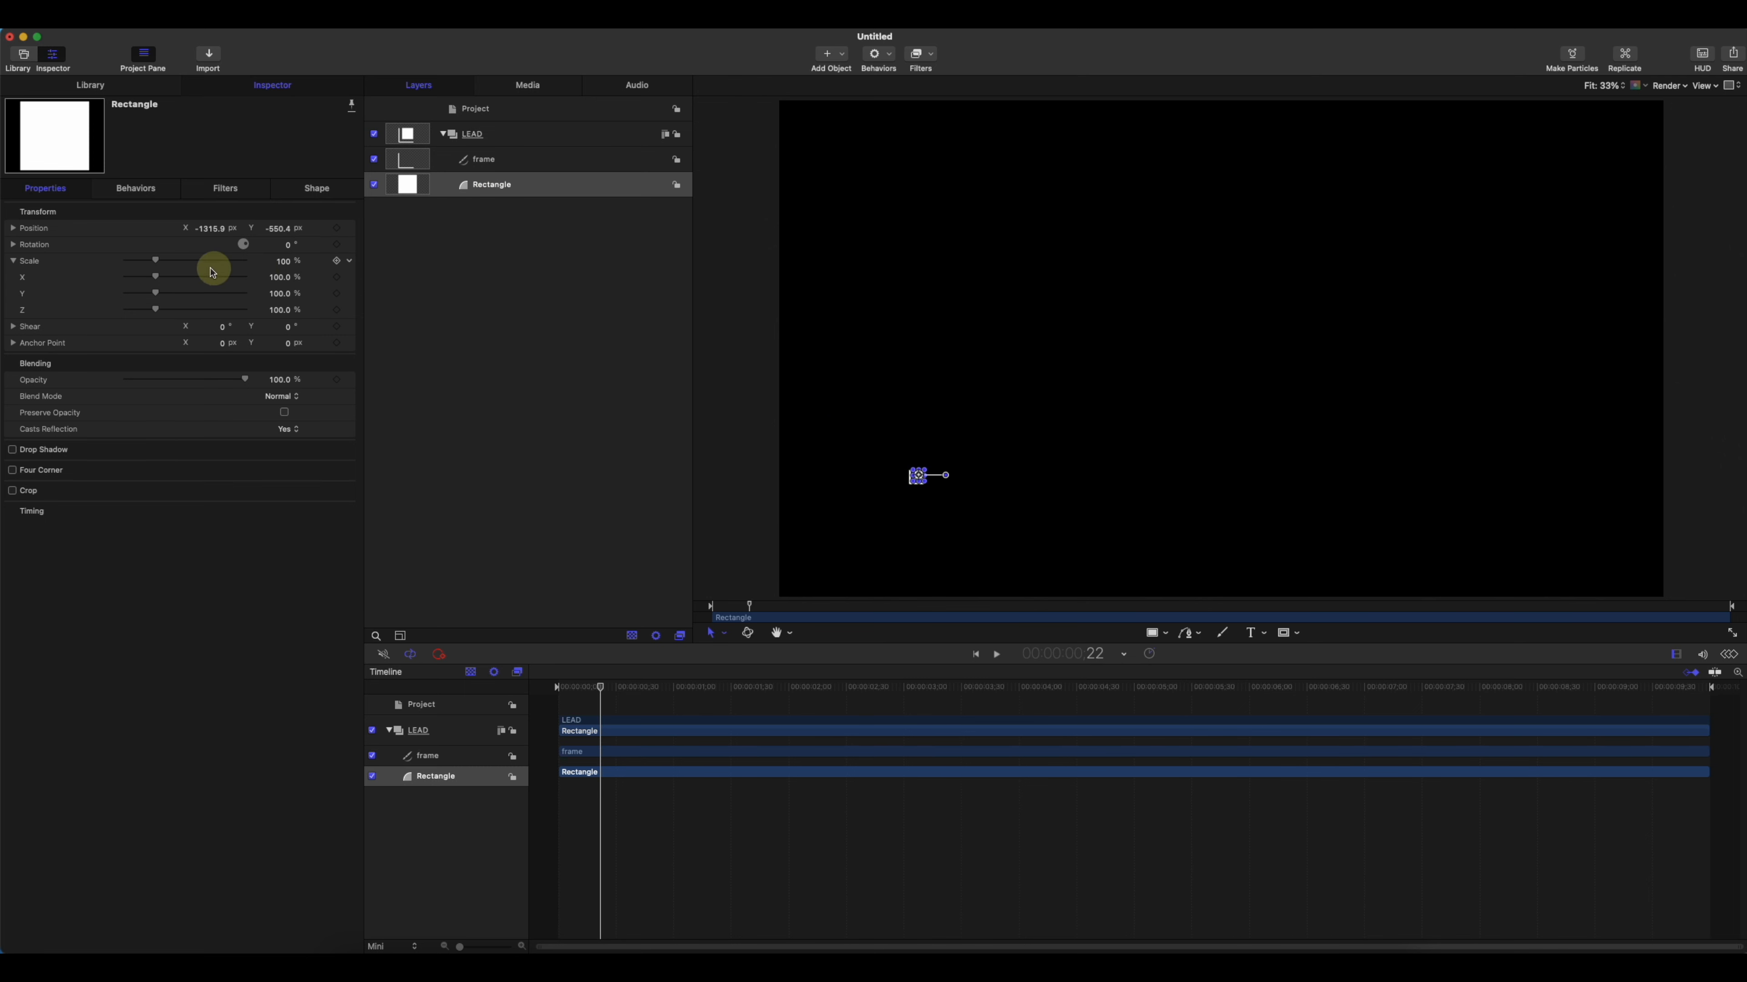
{"action": "left_click", "coordinate": [338, 265]}
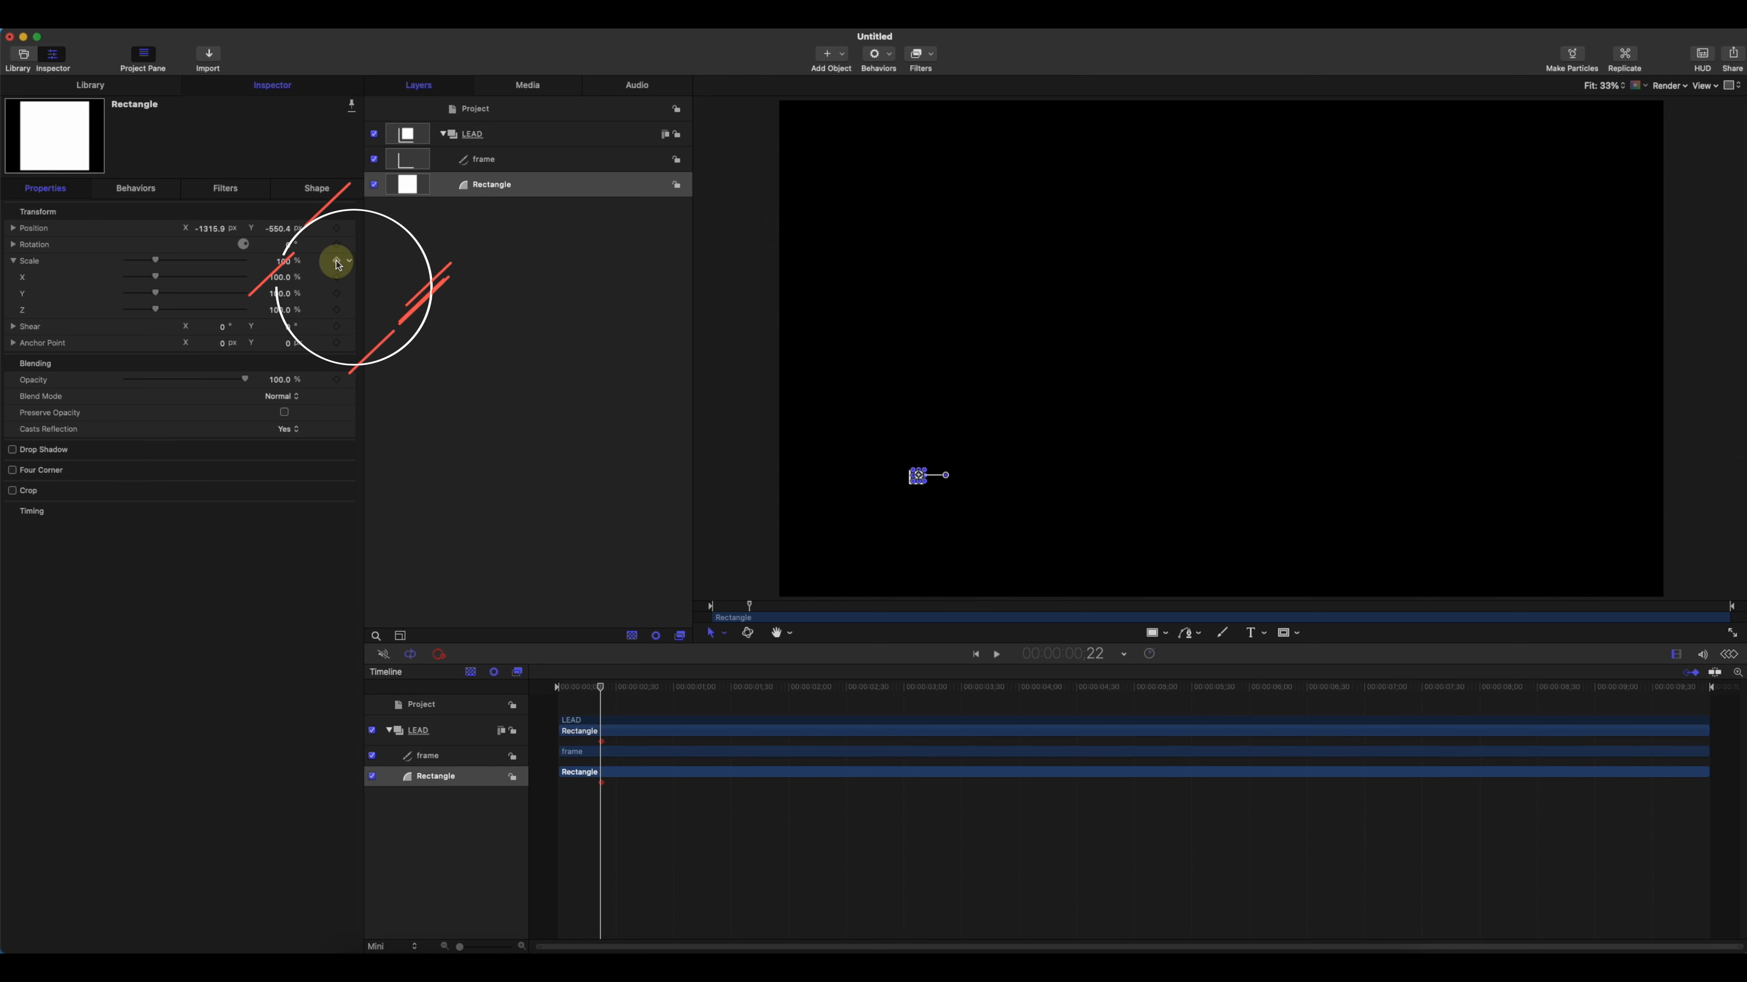
- Keyframe the solid rectangle's Scale at 0% on the first frame of the timeline
{"action": "left_click", "coordinate": [586, 688]}
{"action": "left_click_drag", "start_coordinate": [586, 689], "coordinate": [557, 687]}
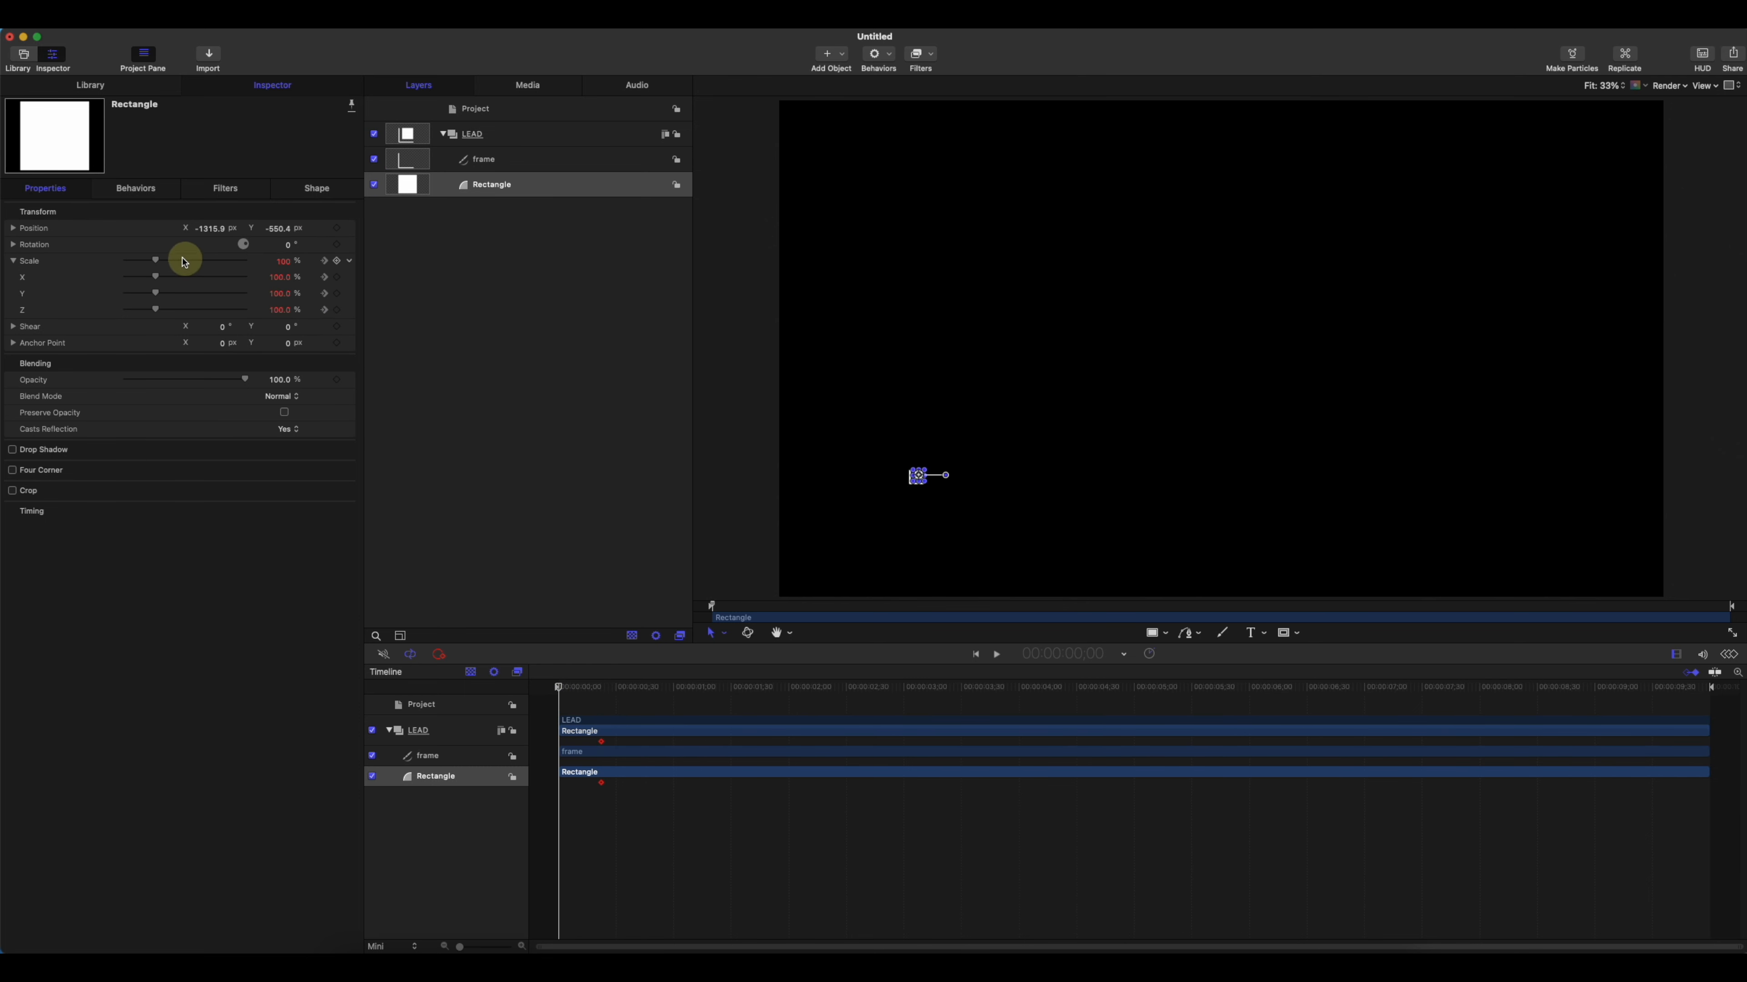
{"action": "left_click_drag", "start_coordinate": [159, 264], "coordinate": [38, 262]}
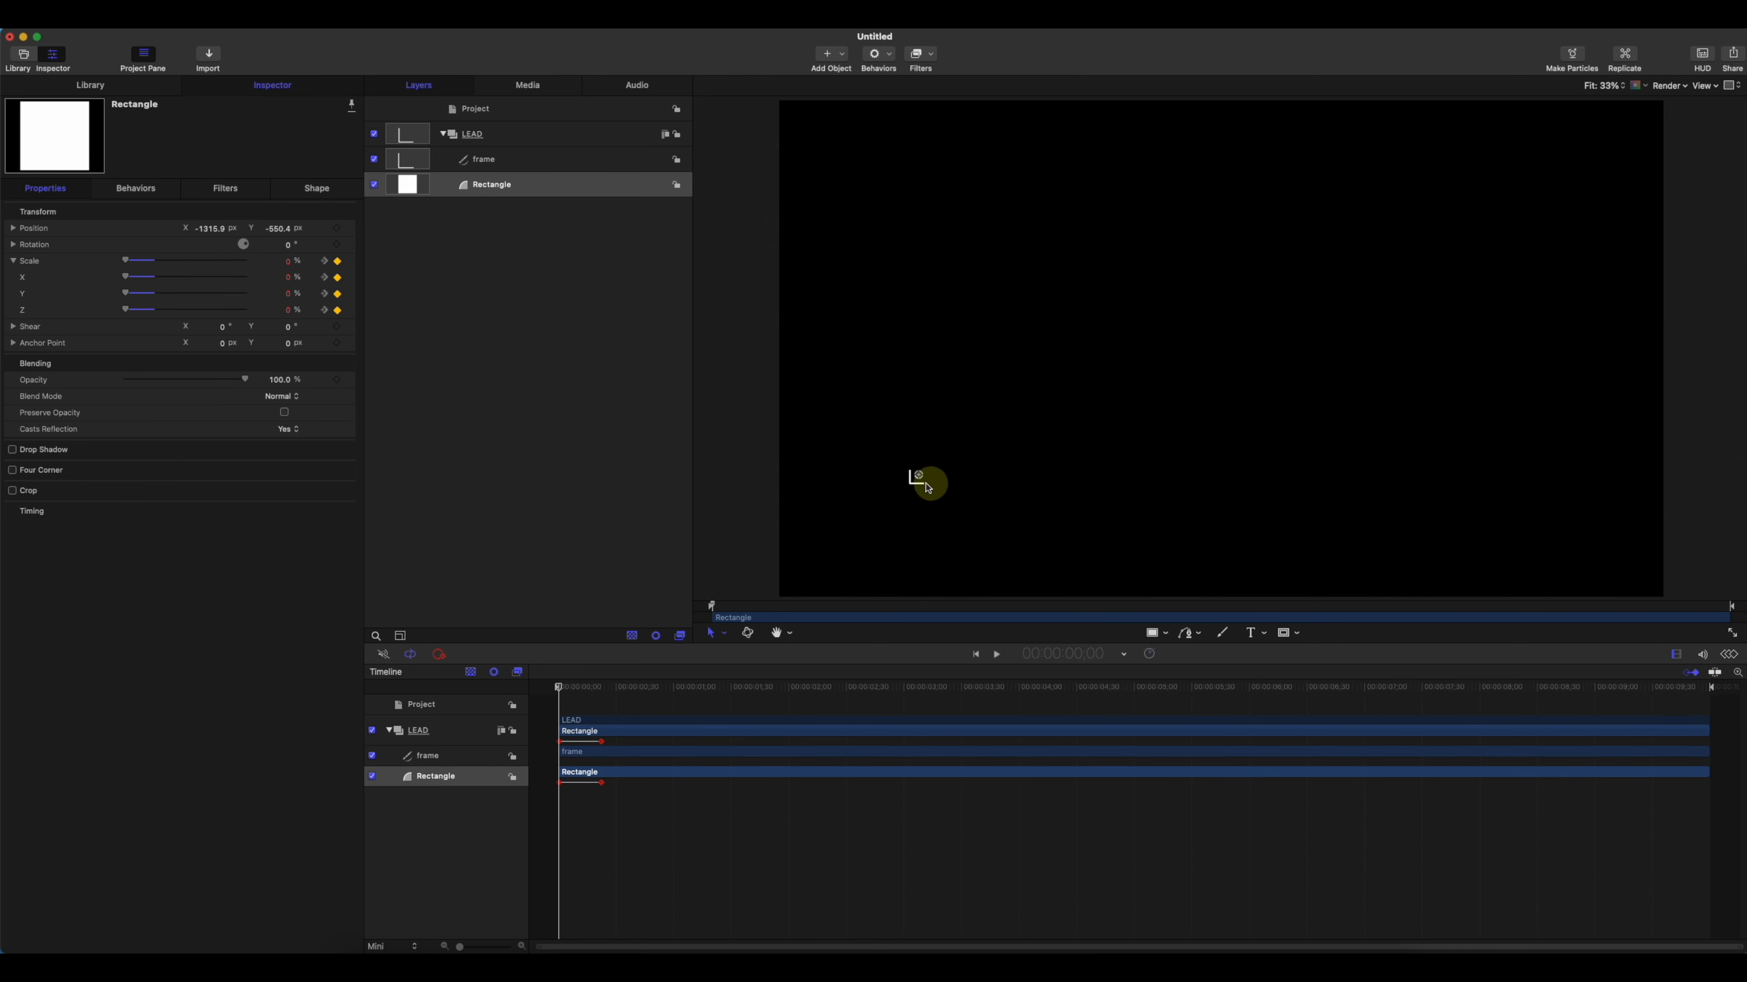
- Add a 93.57% Last Point Offset keyframe to the frame's outline at frame 34
{"action": "left_click", "coordinate": [492, 159]}
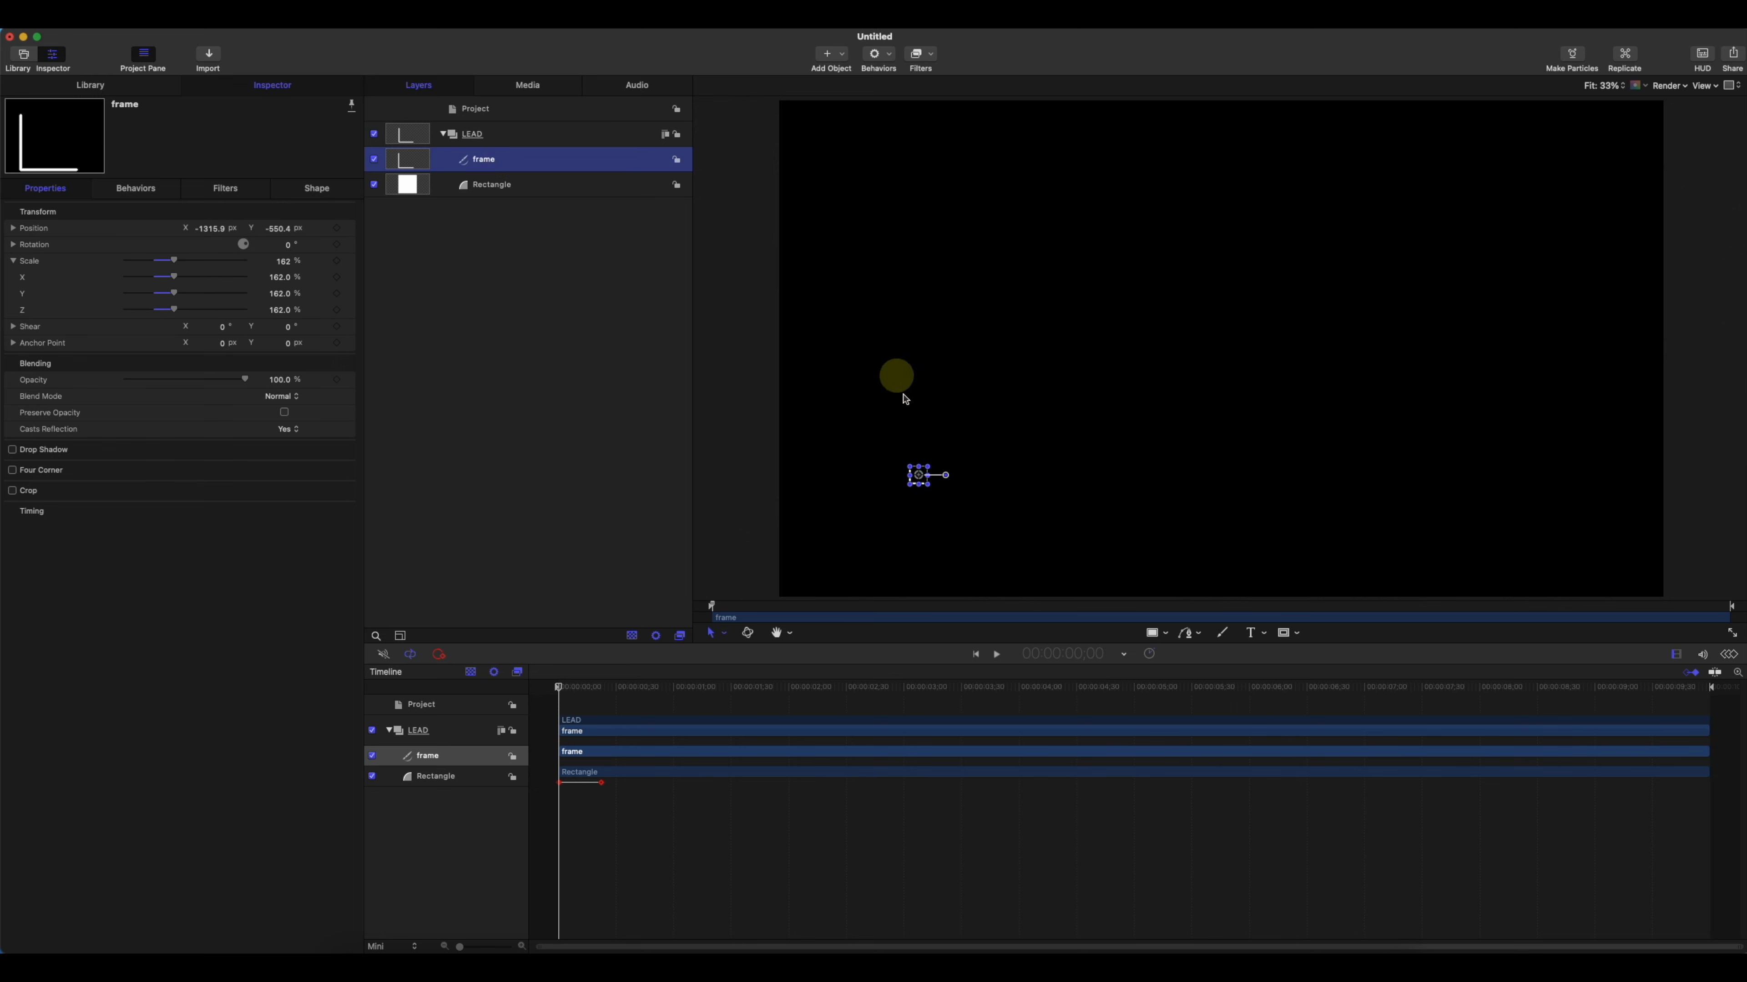
{"action": "left_click_drag", "start_coordinate": [558, 685], "coordinate": [600, 685]}
{"action": "left_click", "coordinate": [1021, 406]}
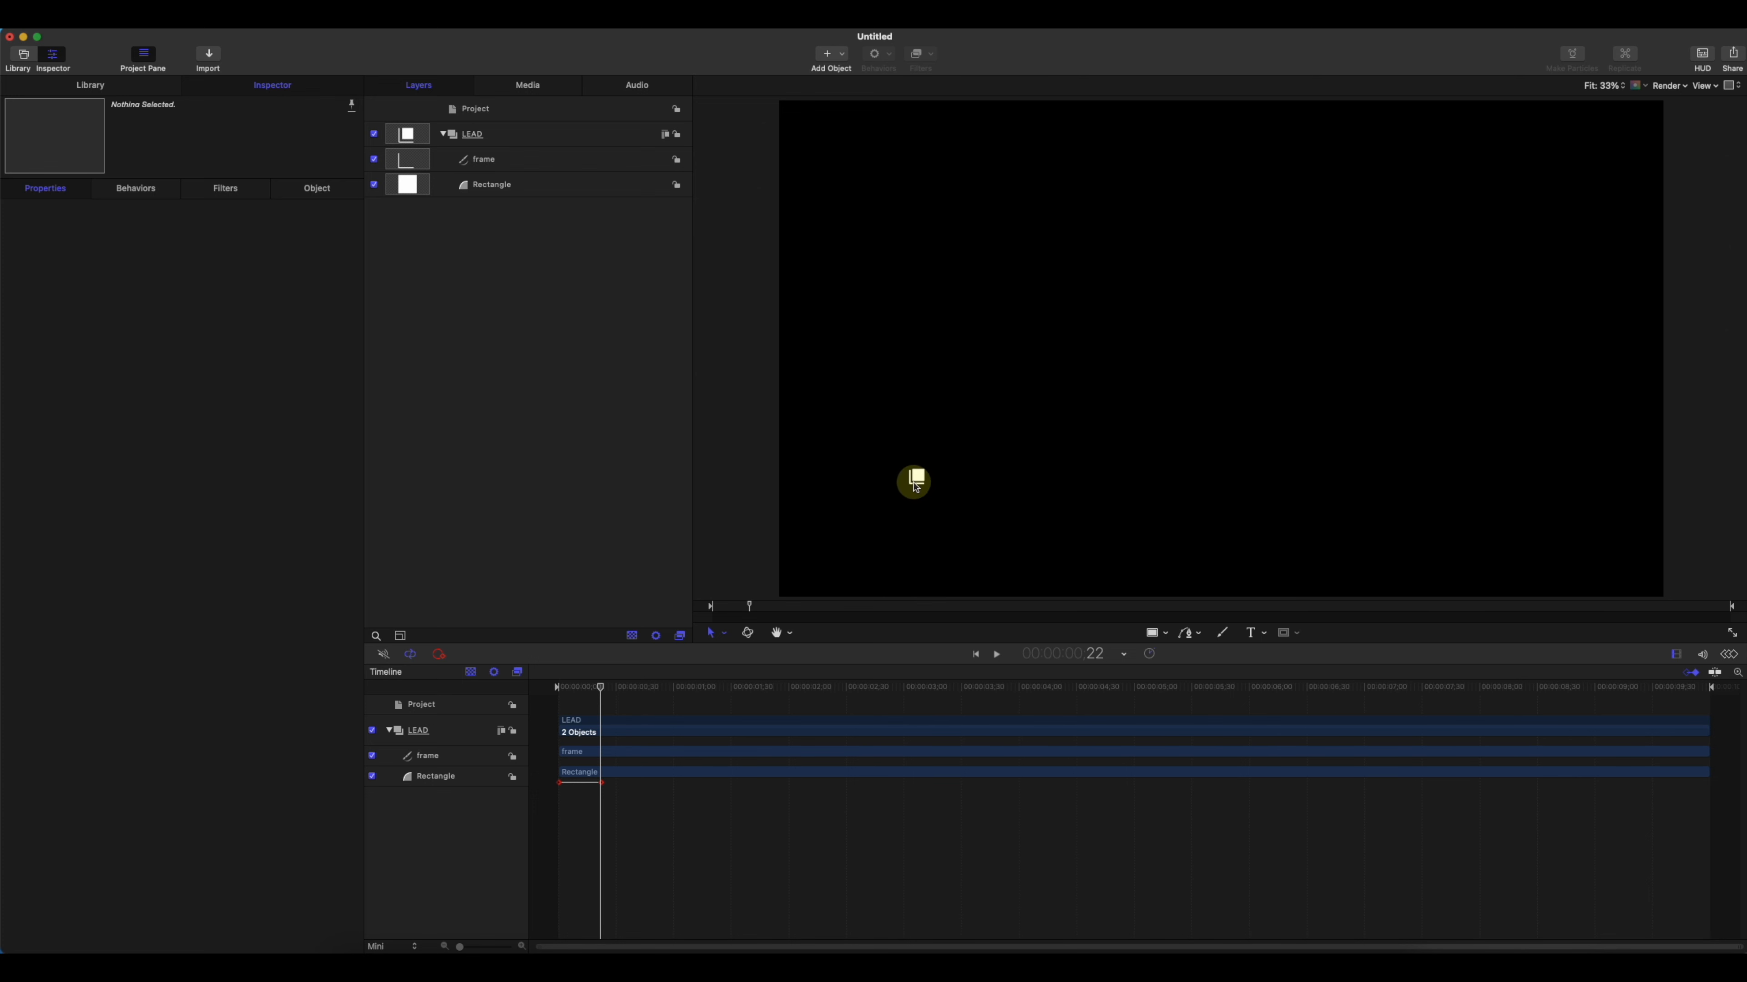
{"action": "left_click", "coordinate": [494, 161]}
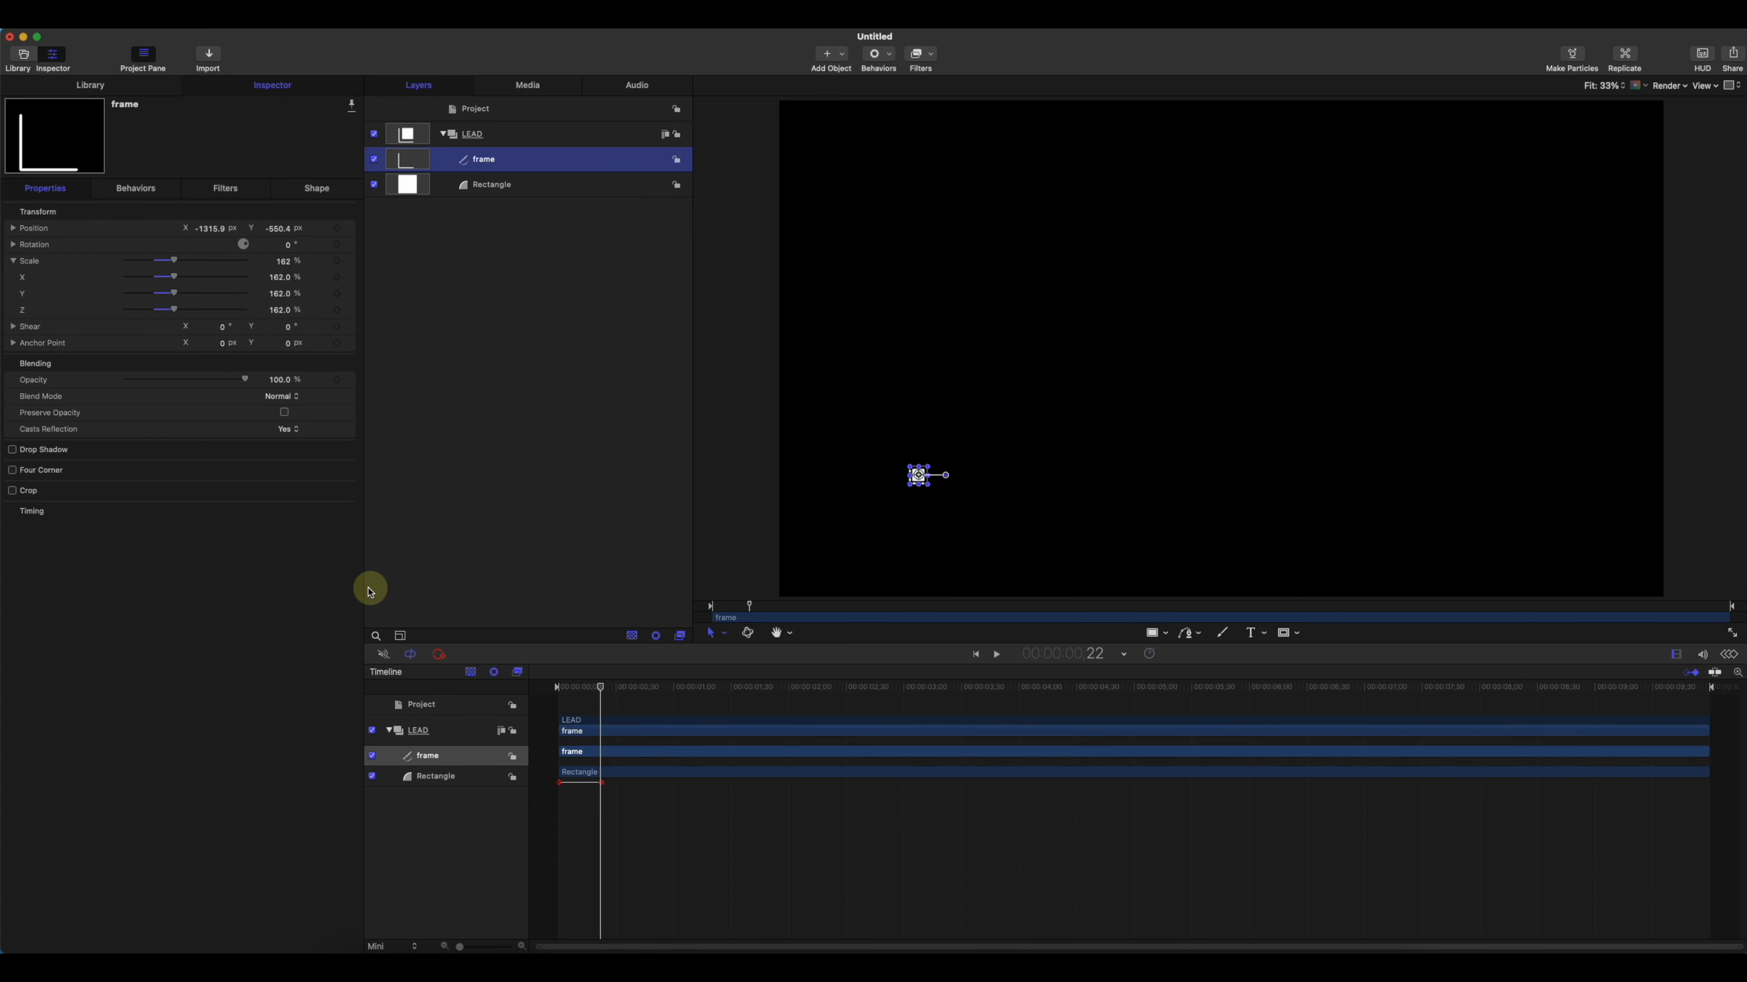
{"action": "left_click", "coordinate": [315, 192]}
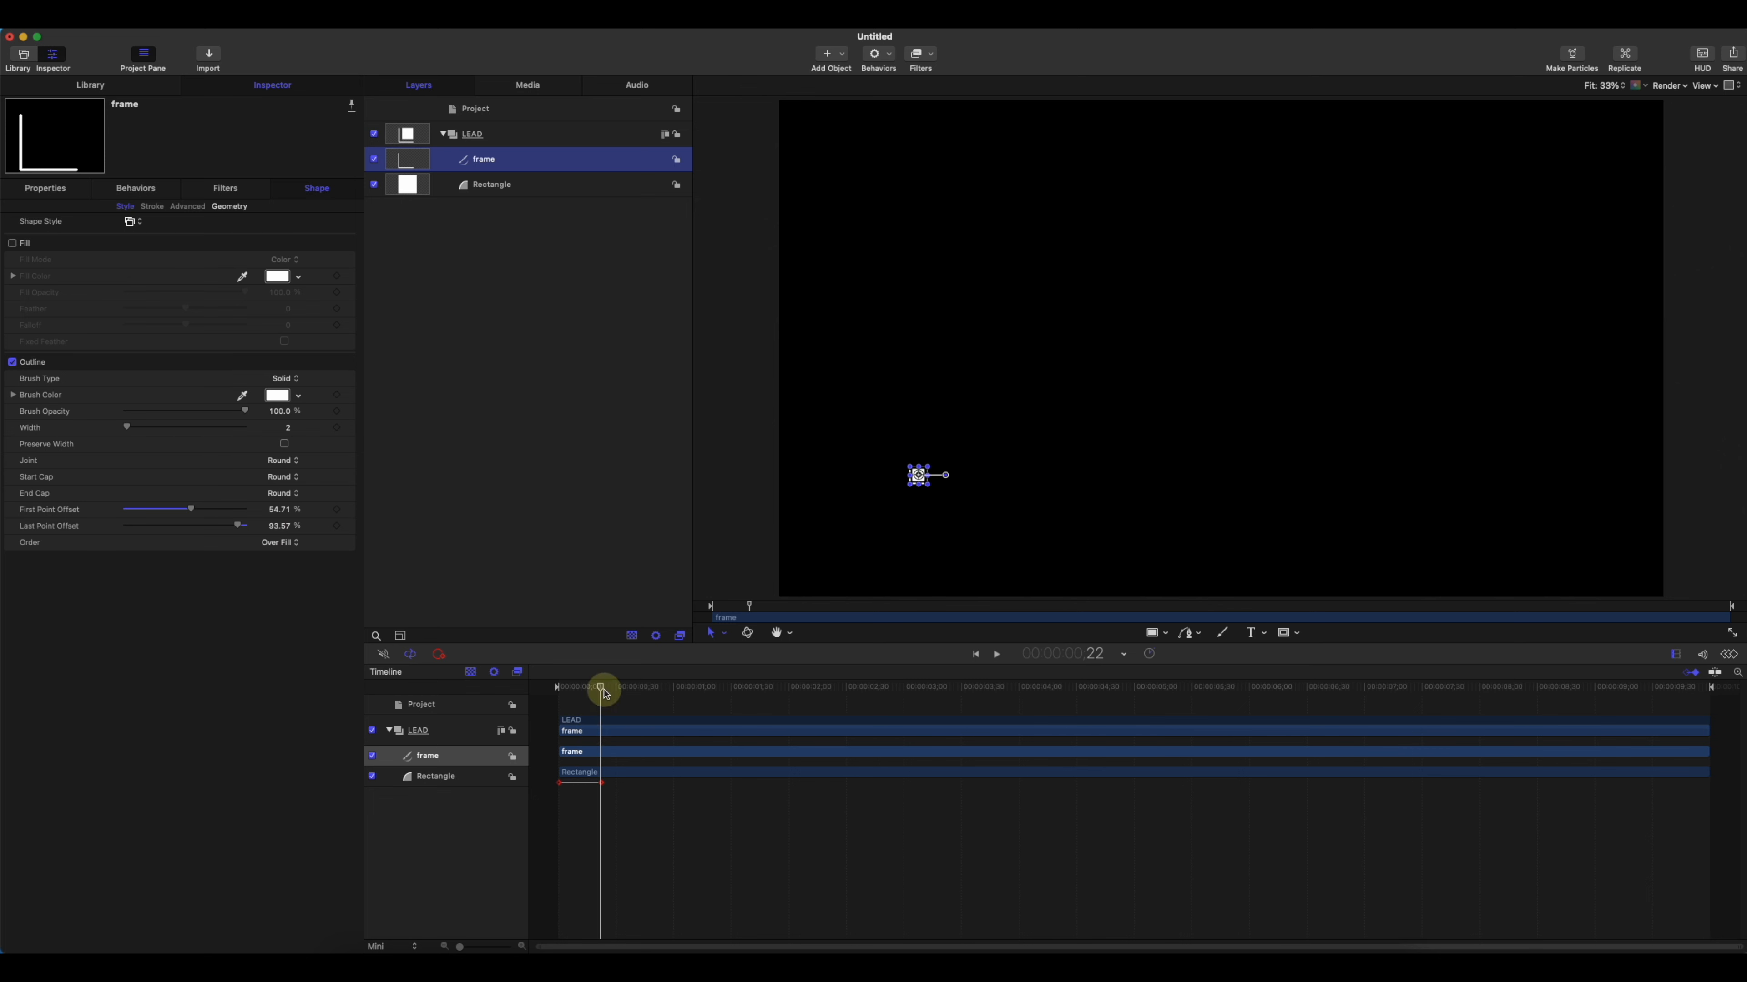
{"action": "left_click_drag", "start_coordinate": [604, 687], "coordinate": [625, 691]}
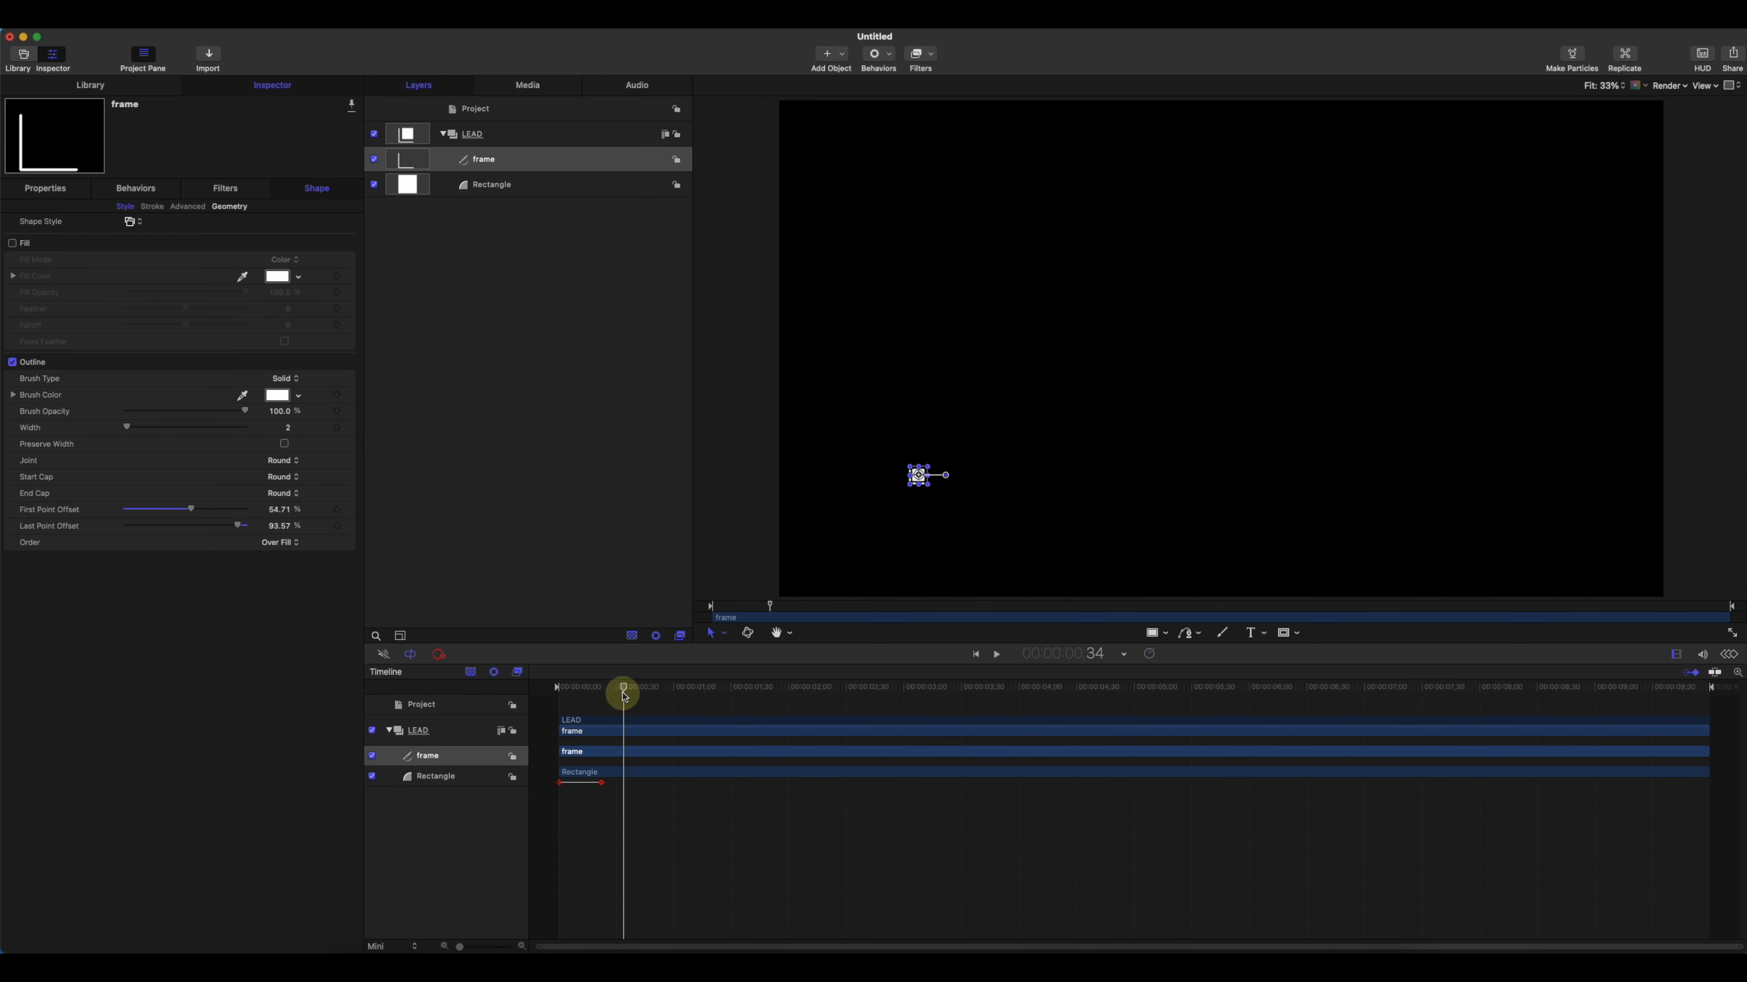
{"action": "left_click", "coordinate": [335, 527]}
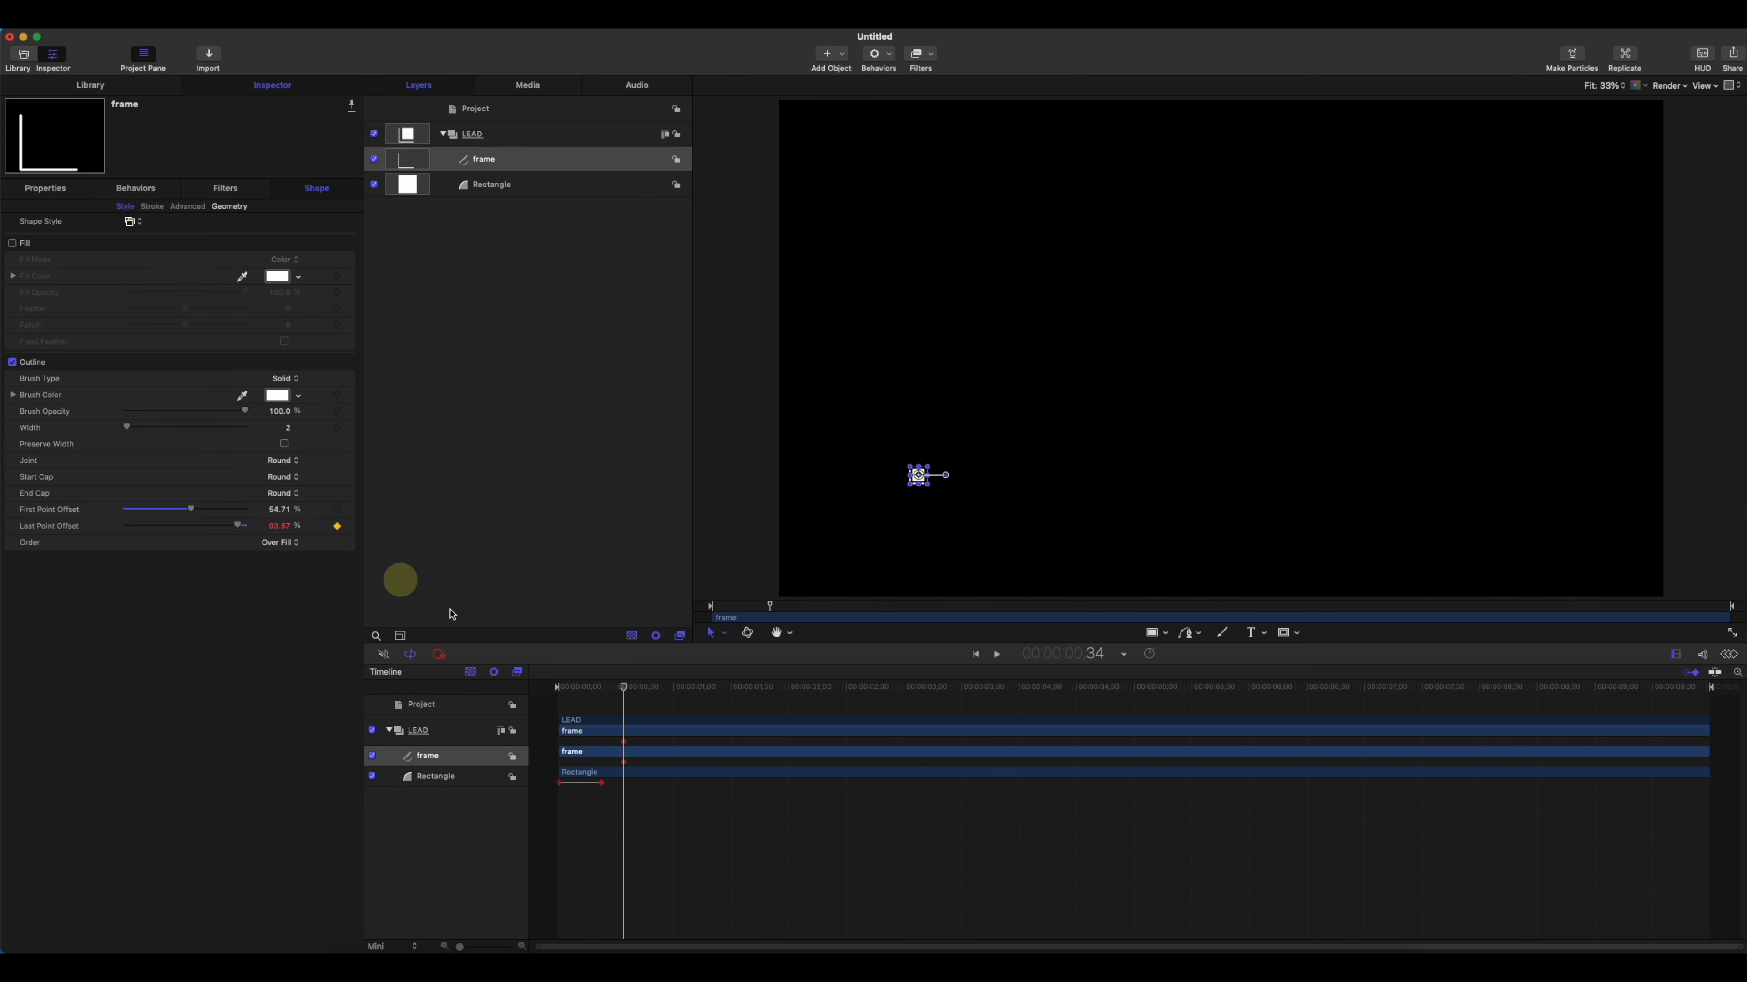
- Keyframe the frame's Last Point Offset at frame 22, lowering it until the outline is hidden
{"action": "left_click_drag", "start_coordinate": [623, 686], "coordinate": [600, 687]}
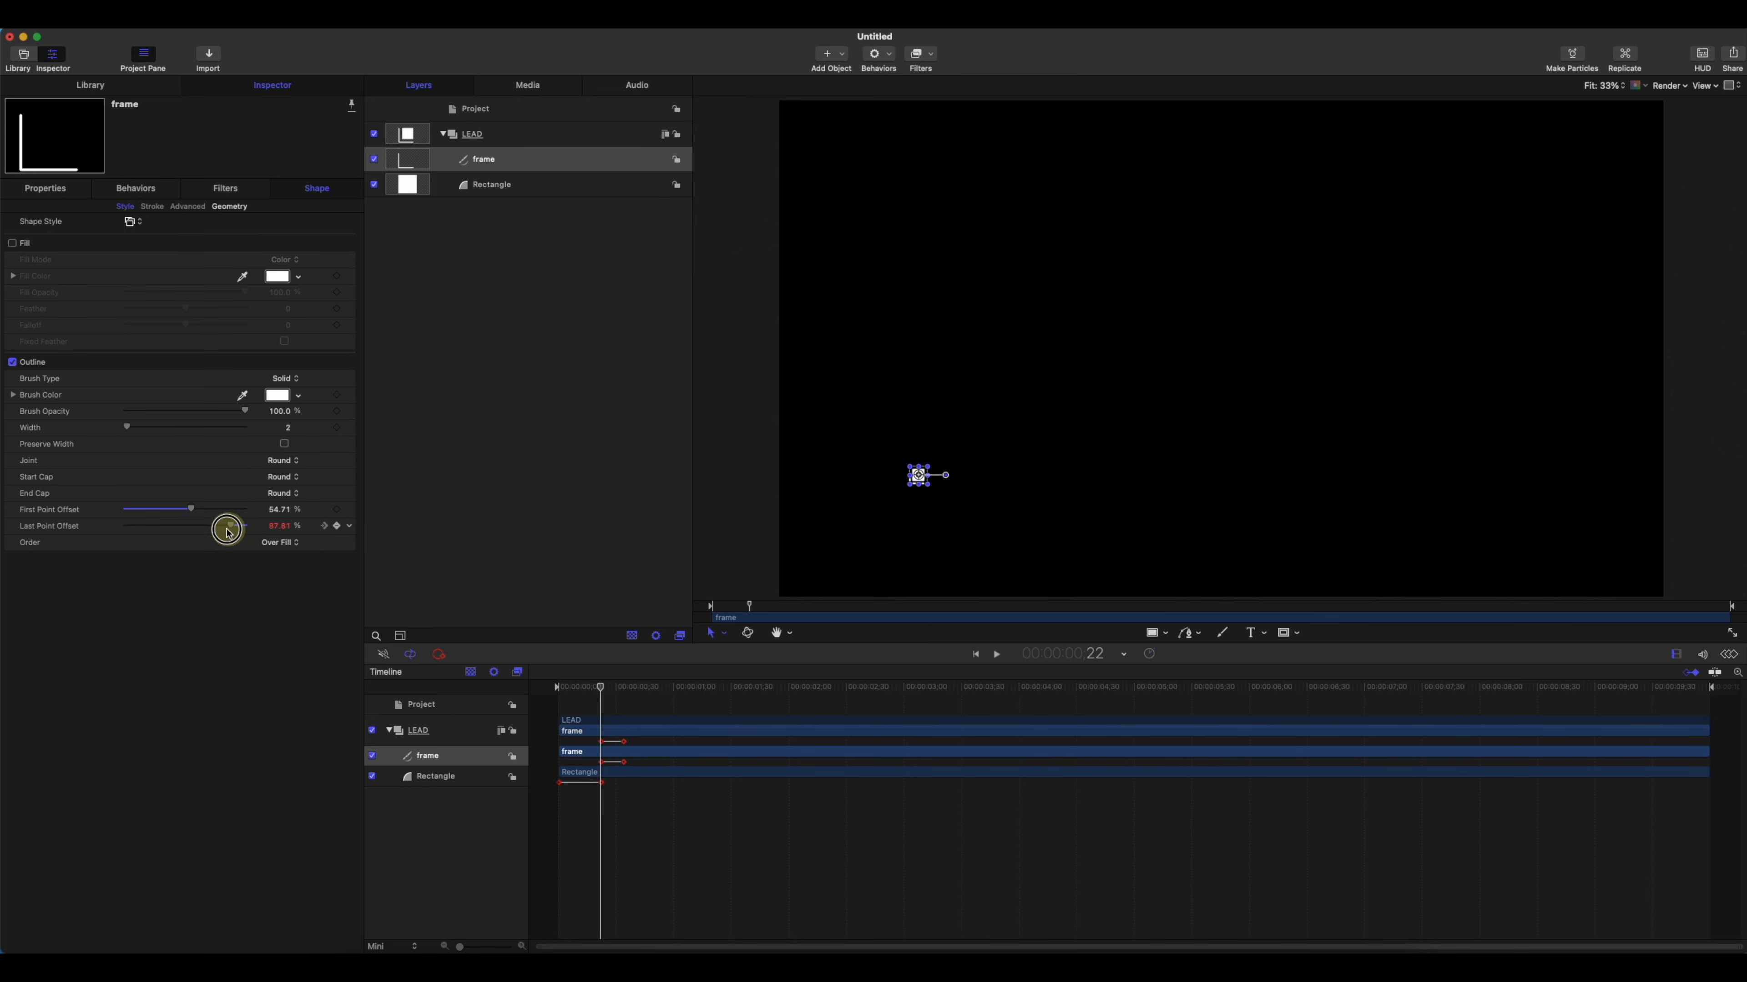
{"action": "left_click_drag", "start_coordinate": [229, 533], "coordinate": [201, 534]}
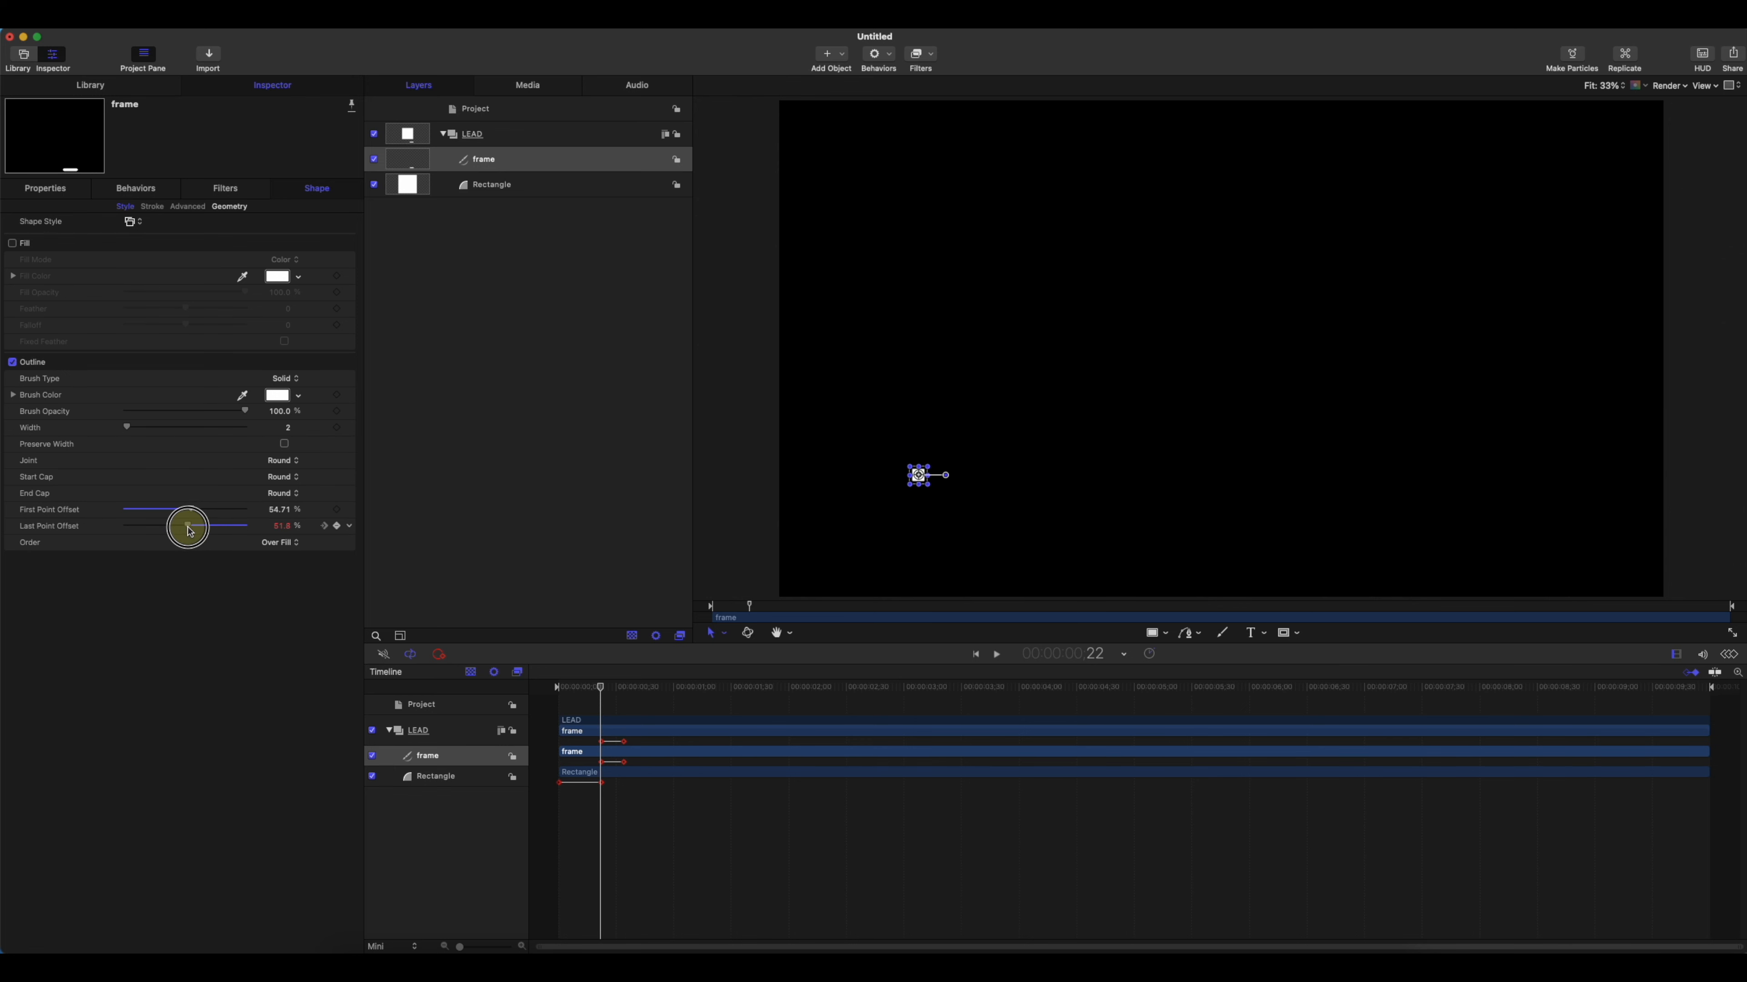
{"action": "left_click", "coordinate": [902, 338]}
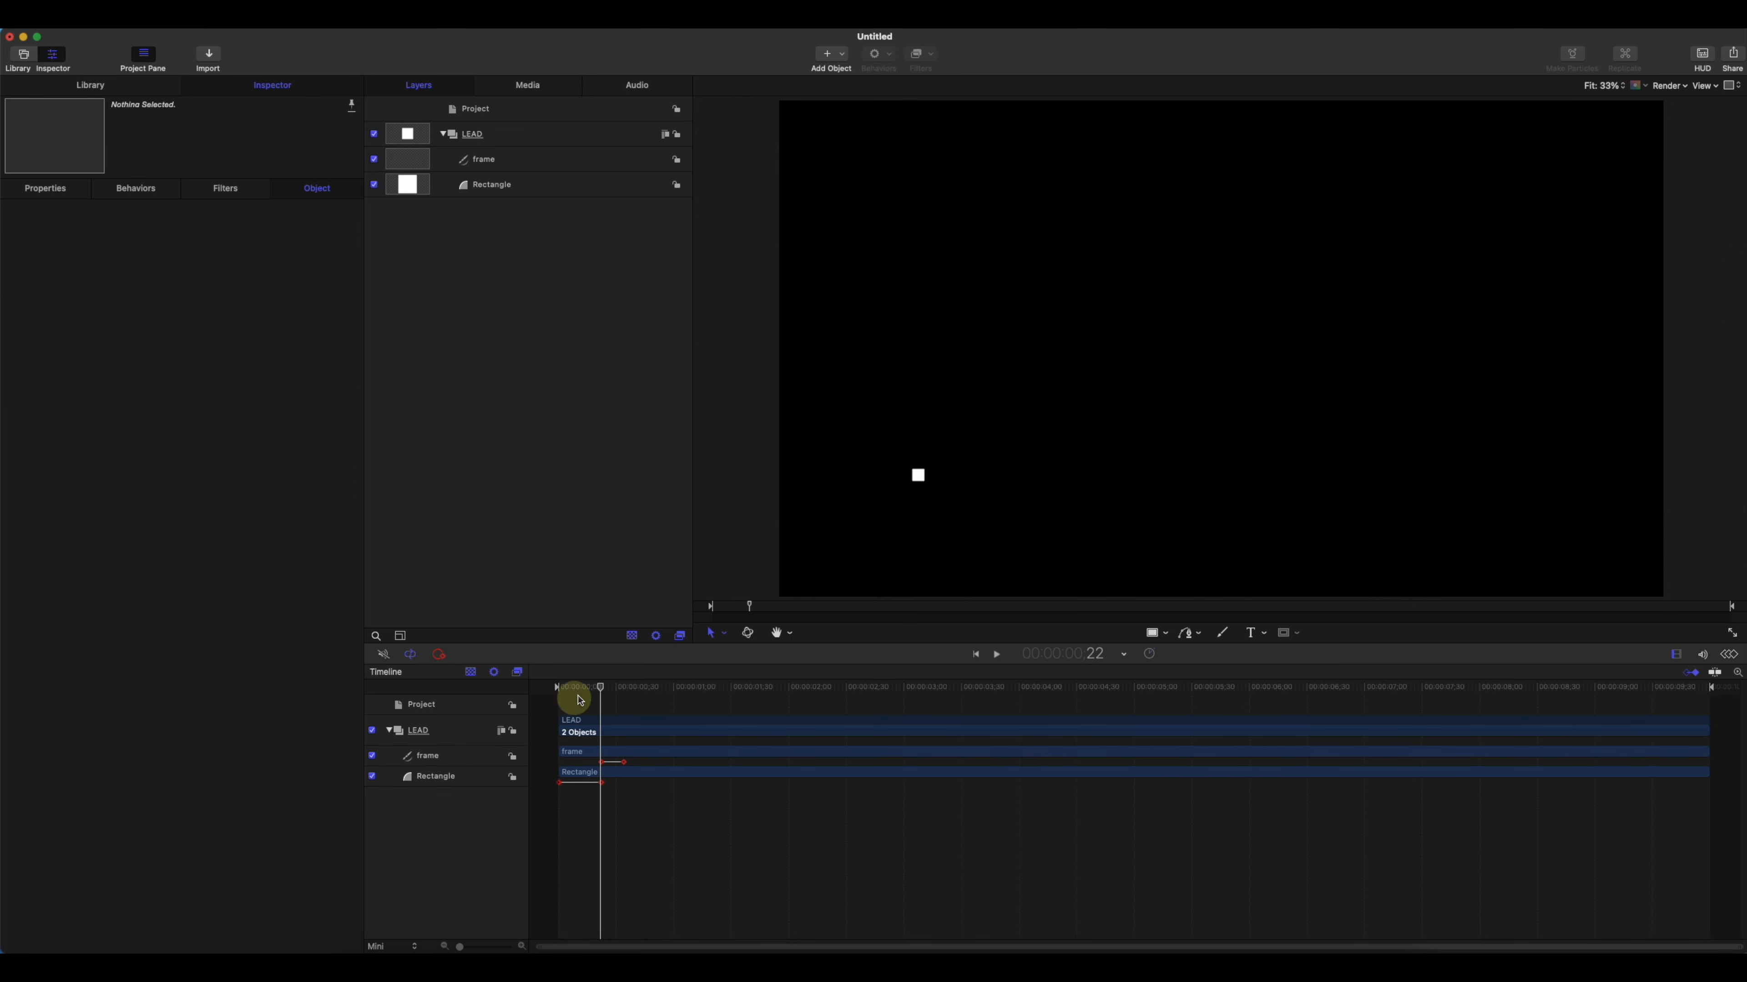
- Play the animation from the first frame to check the square's growth and the outline's drawing
{"action": "left_click_drag", "start_coordinate": [598, 687], "coordinate": [546, 686]}
{"action": "key", "text": "space"}
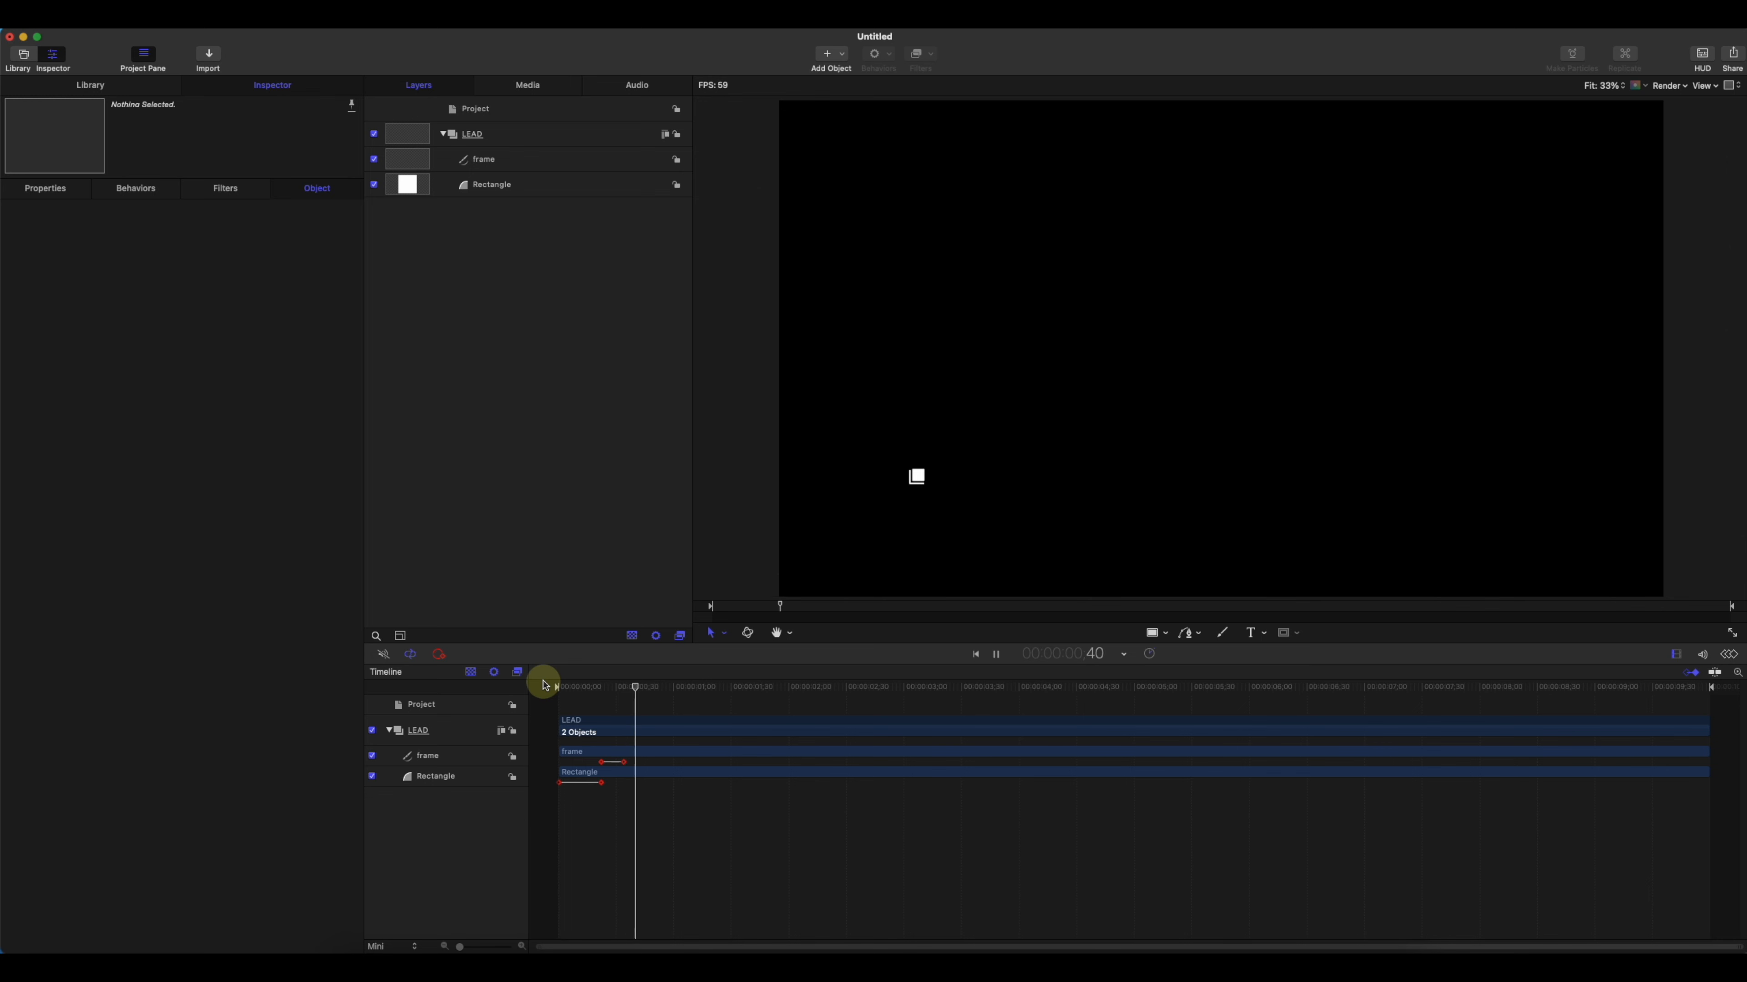
{"action": "left_click_drag", "start_coordinate": [619, 689], "coordinate": [558, 695]}
- Animate the solid rectangle's Rotation from 45° on the first frame to 0° at frame 22
{"action": "left_click", "coordinate": [504, 187]}
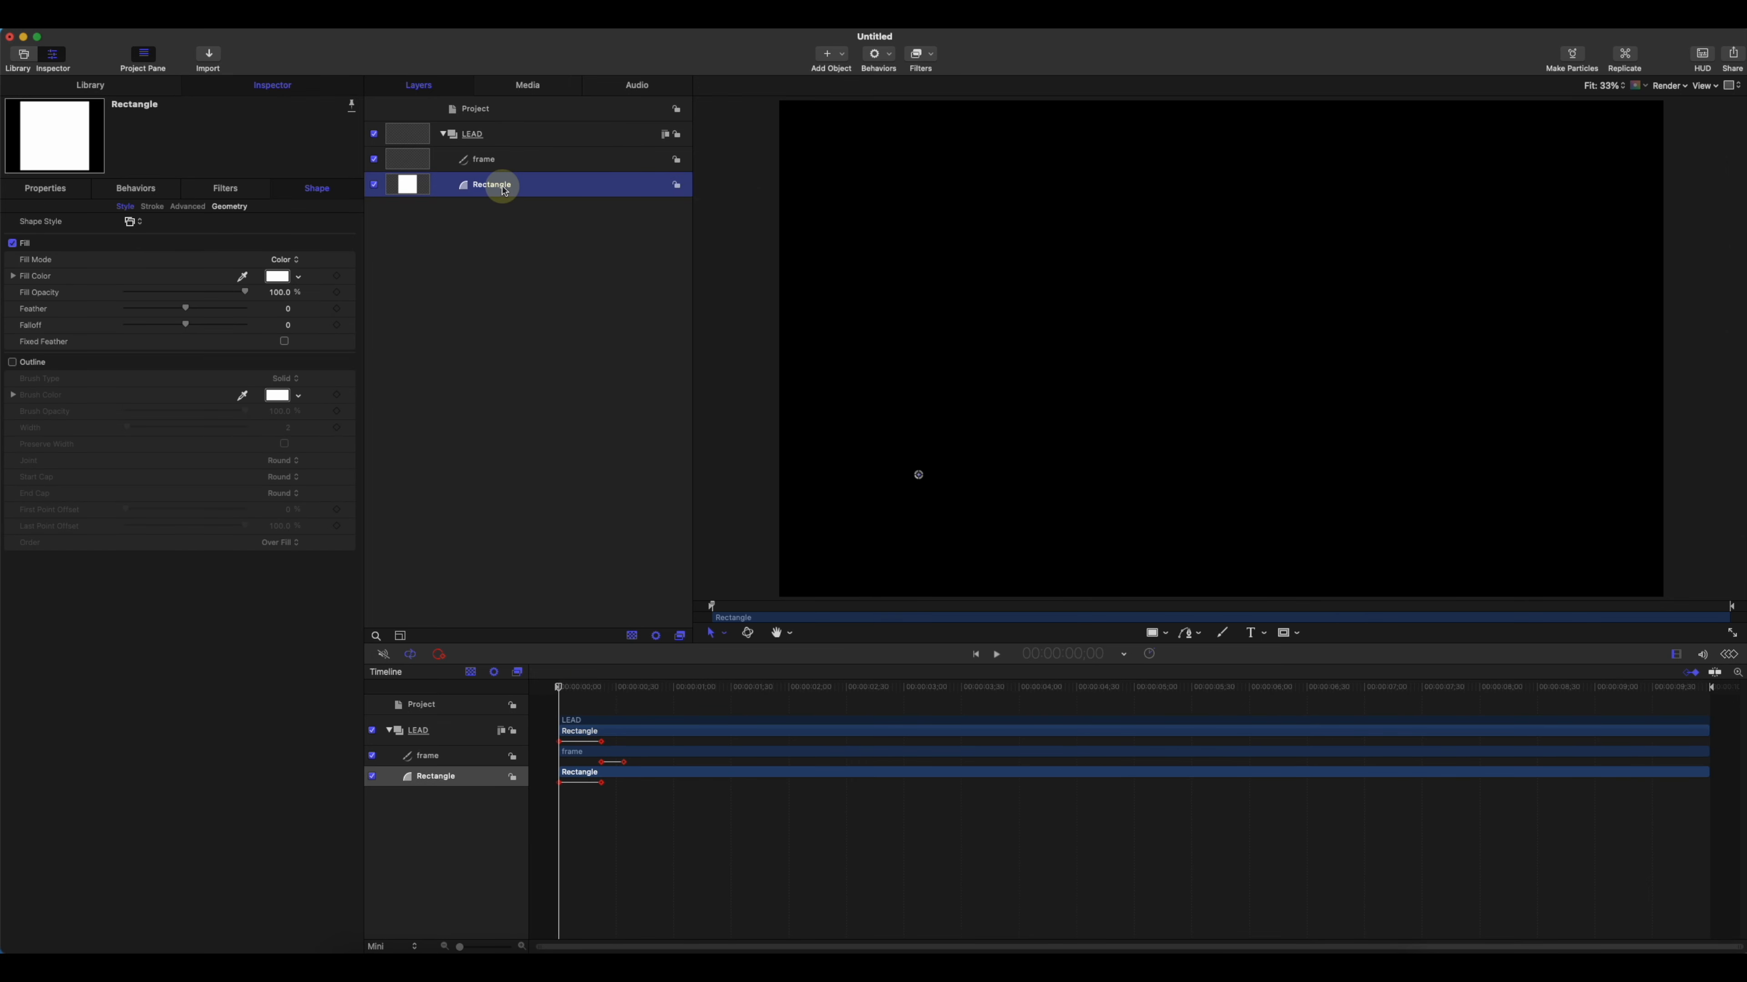
{"action": "left_click", "coordinate": [46, 191]}
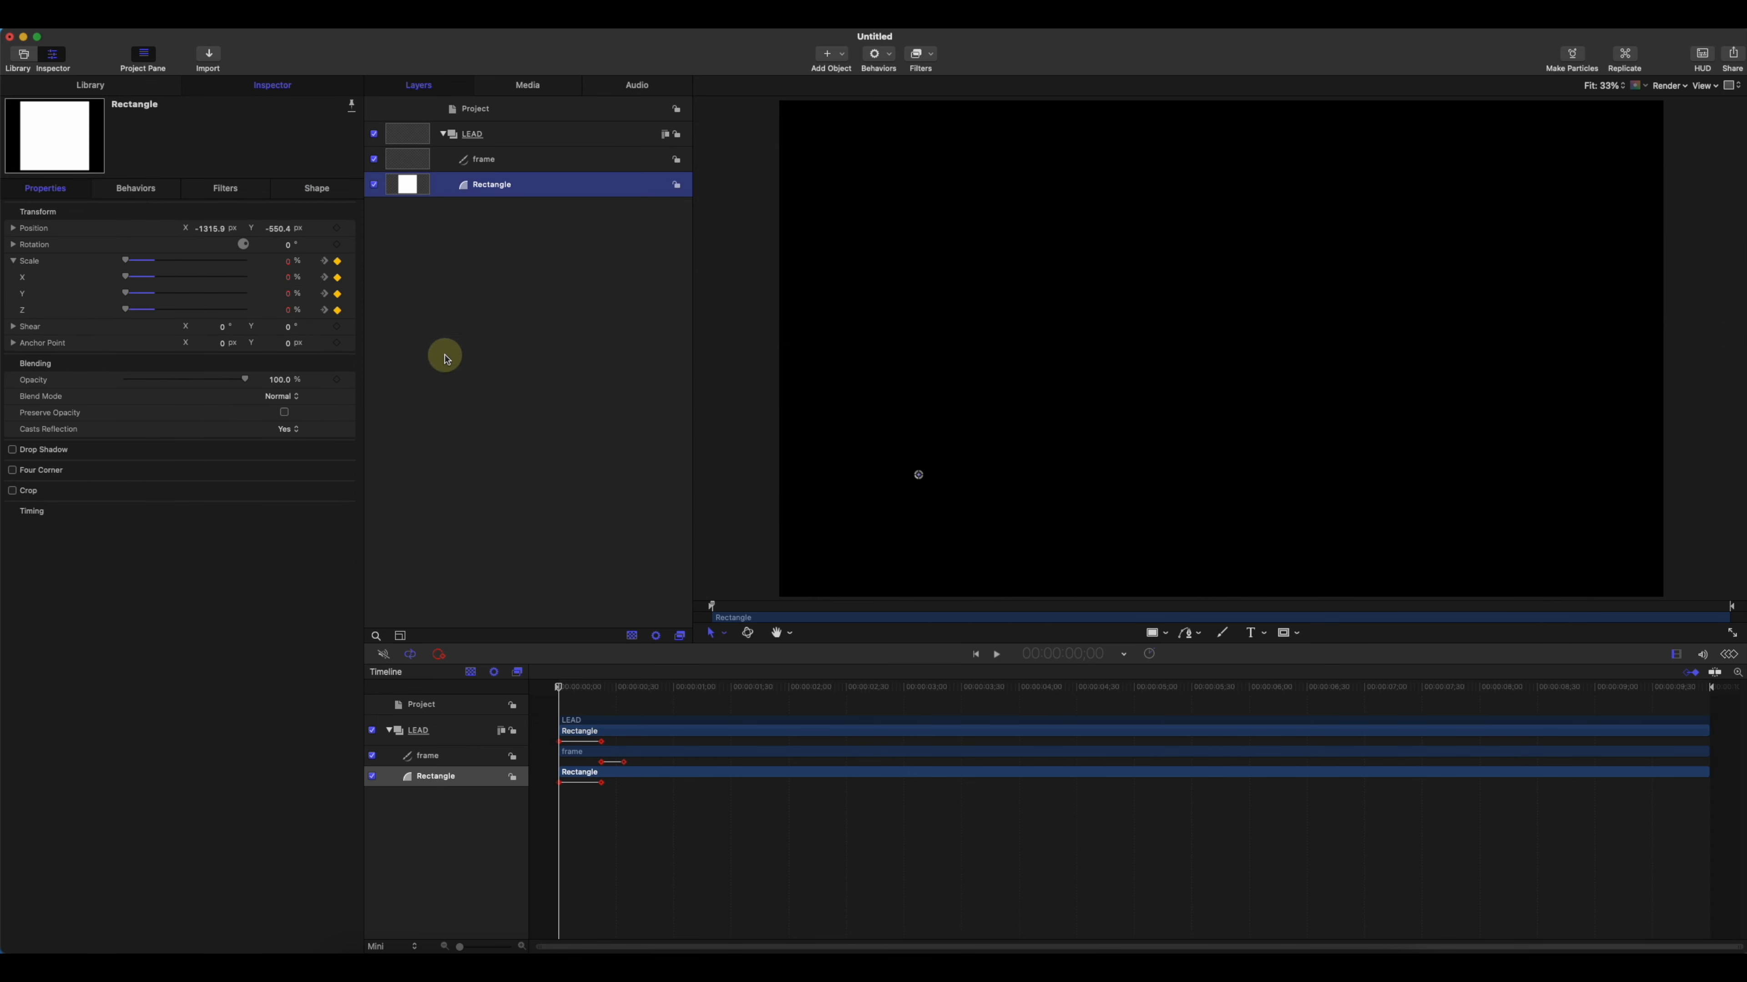
{"action": "left_click_drag", "start_coordinate": [605, 687], "coordinate": [601, 690]}
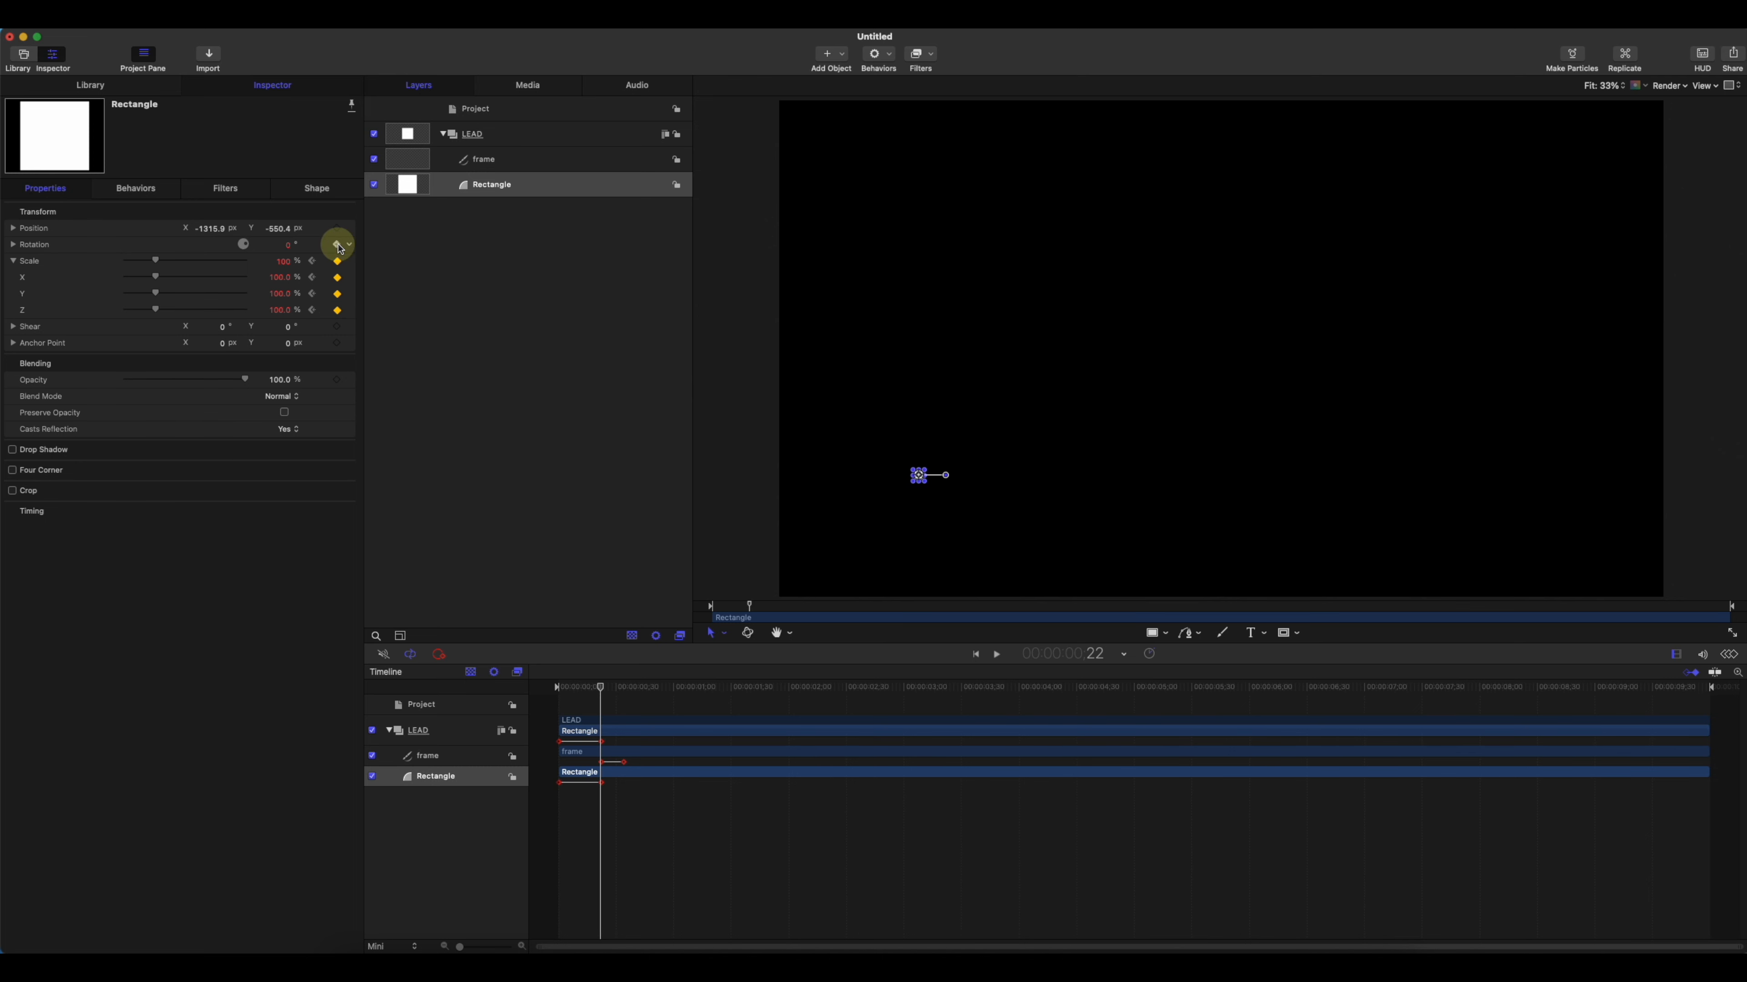
{"action": "left_click_drag", "start_coordinate": [601, 687], "coordinate": [559, 690]}
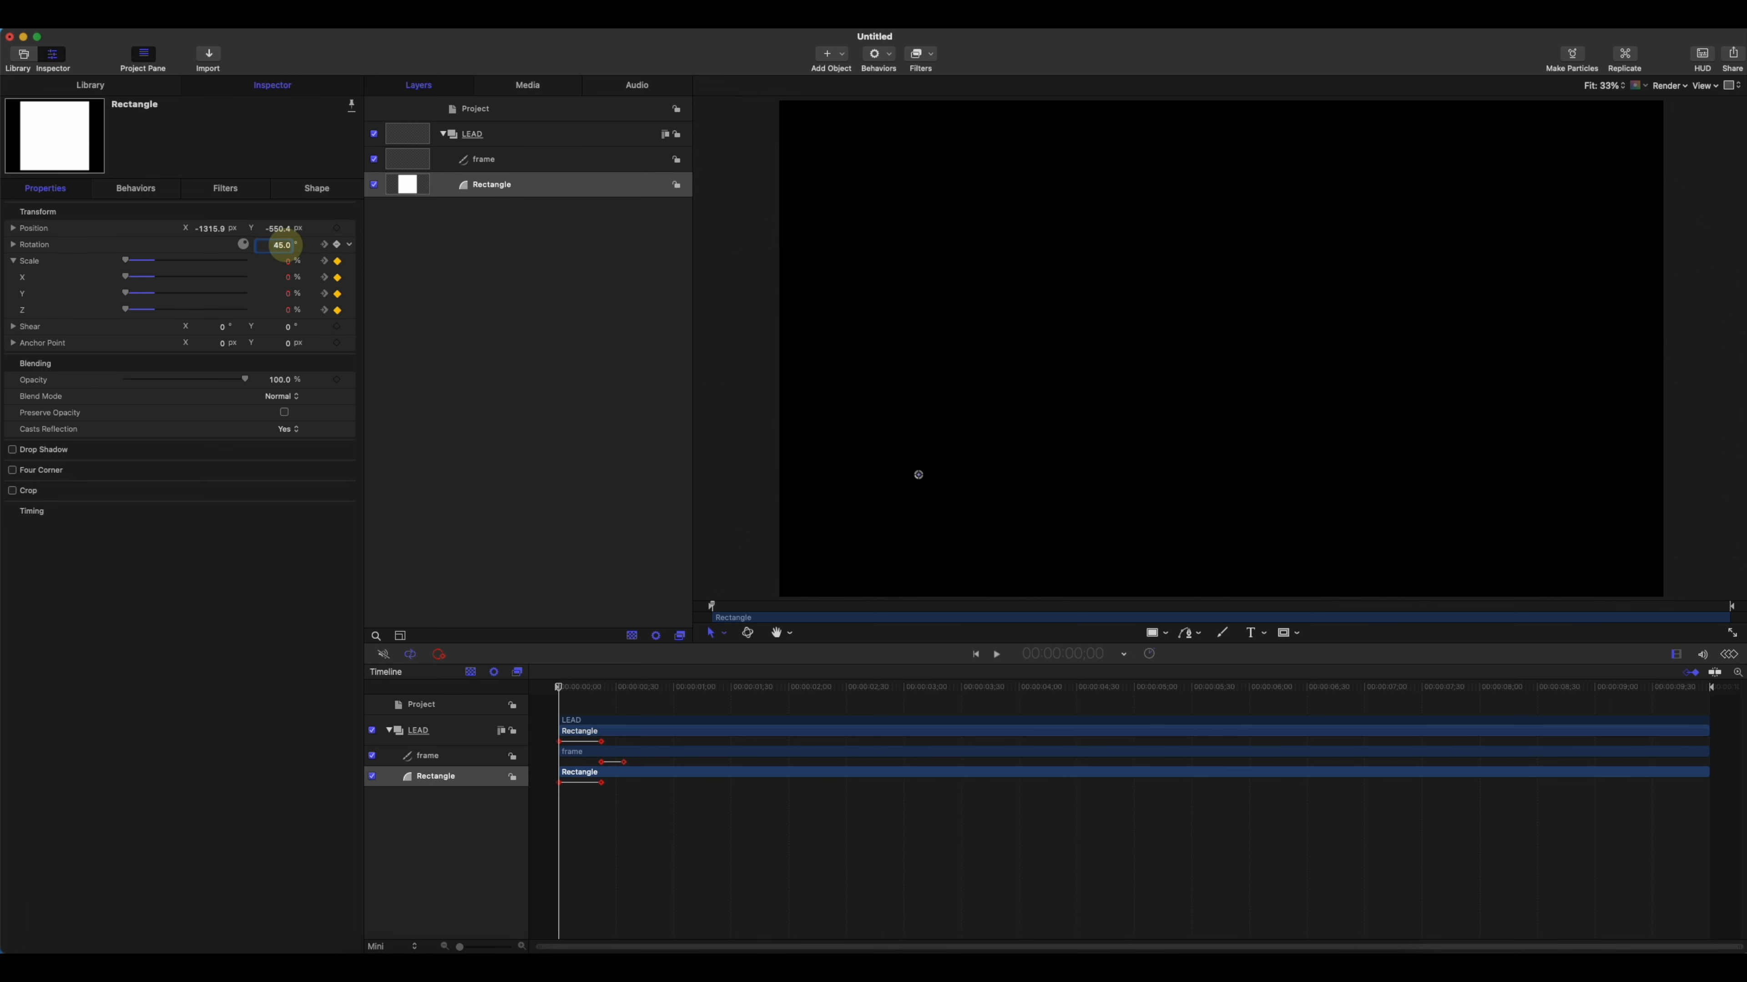
{"action": "key", "text": "Return"}
- Scrub and play the timeline to review the rectangle's rotation together with its scaling
{"action": "left_click_drag", "start_coordinate": [561, 690], "coordinate": [579, 691]}
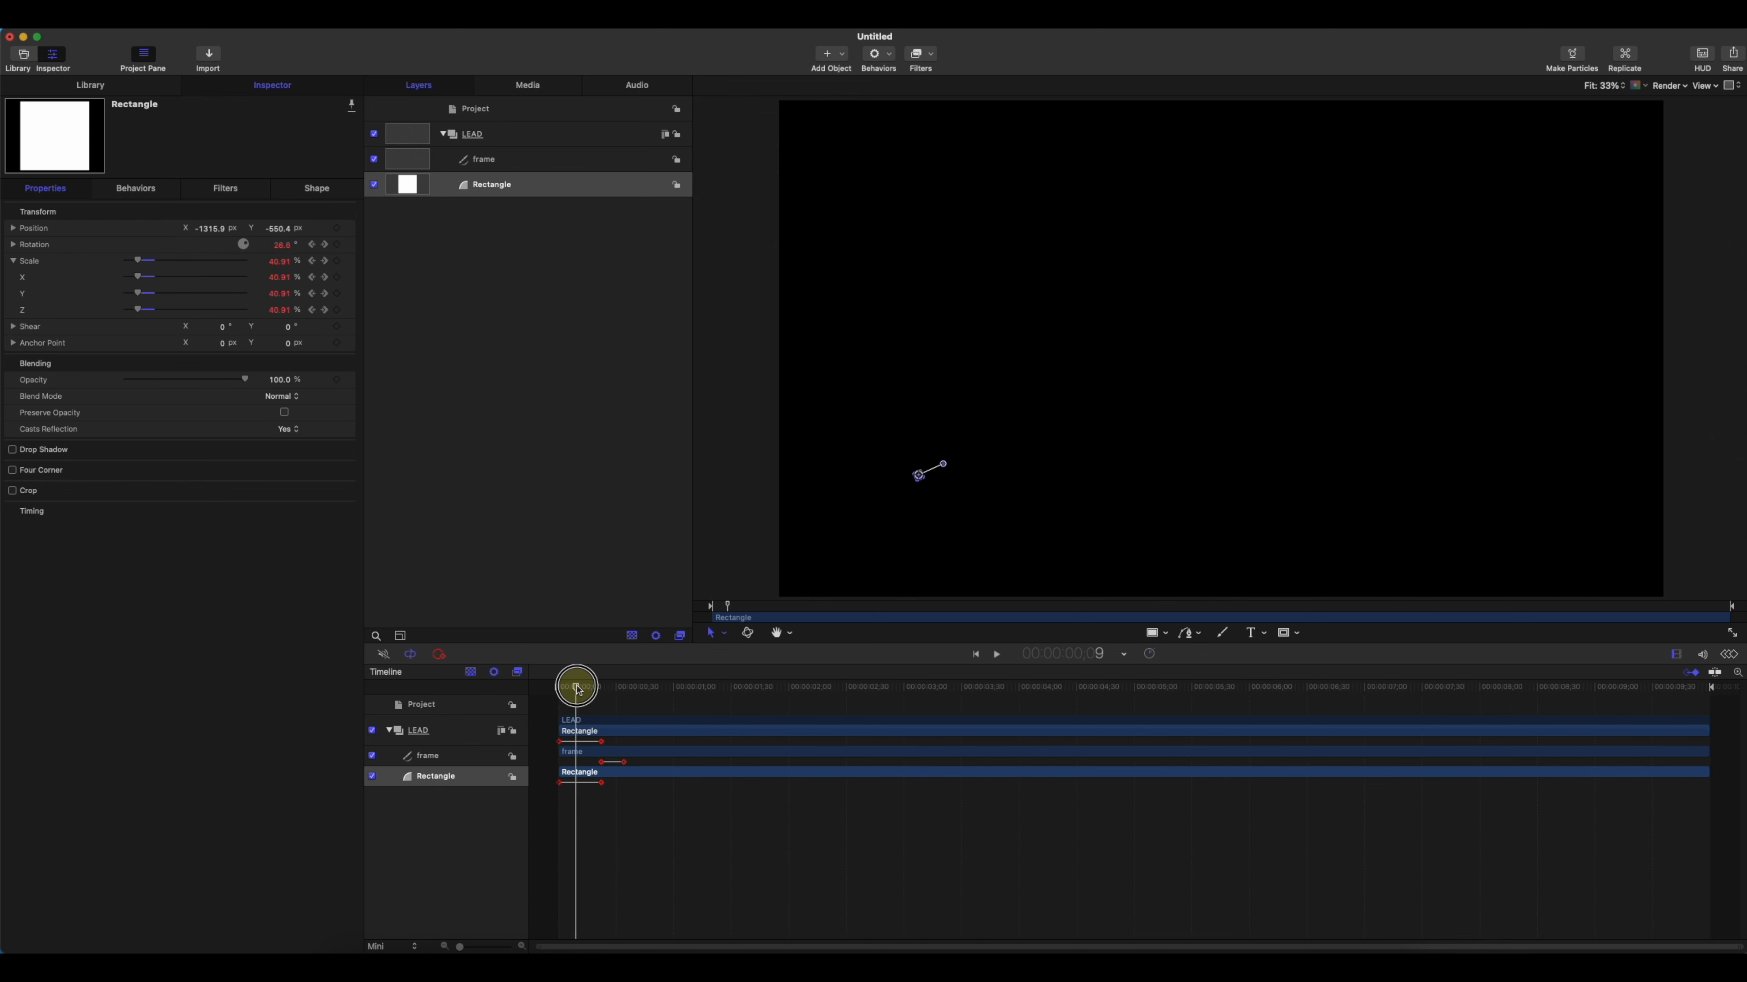
{"action": "left_click", "coordinate": [1114, 303]}
{"action": "key", "text": "space"}
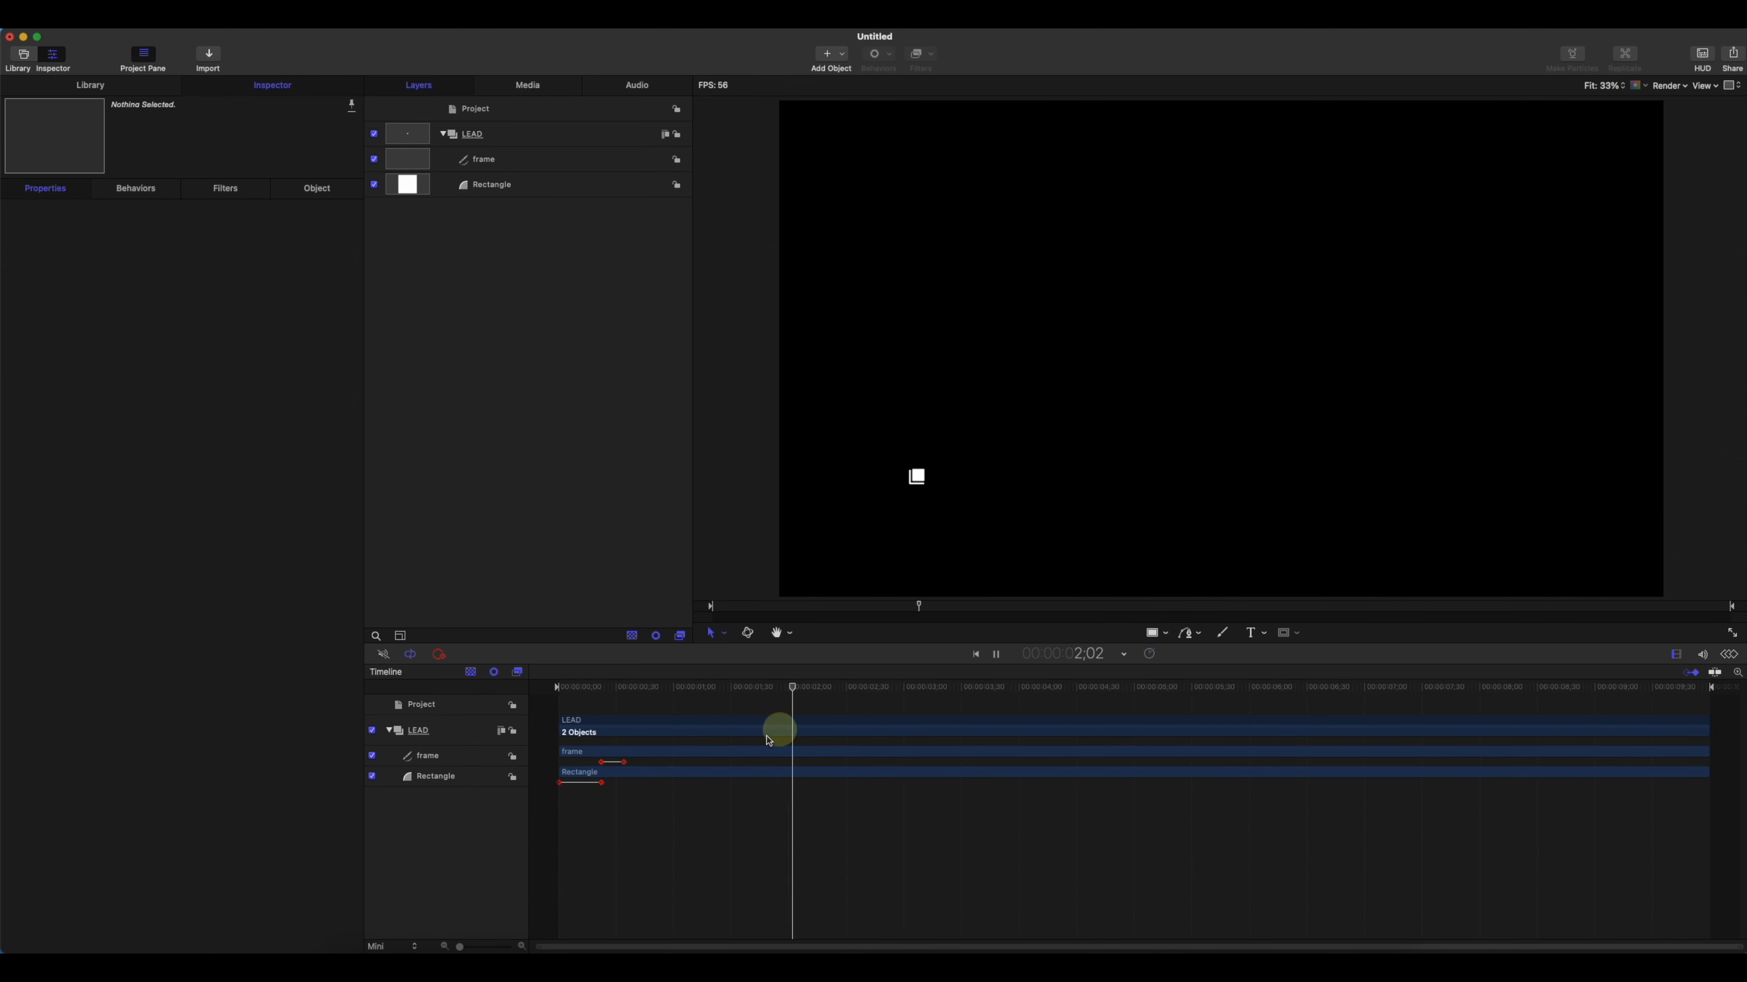
{"action": "key", "text": "space"}
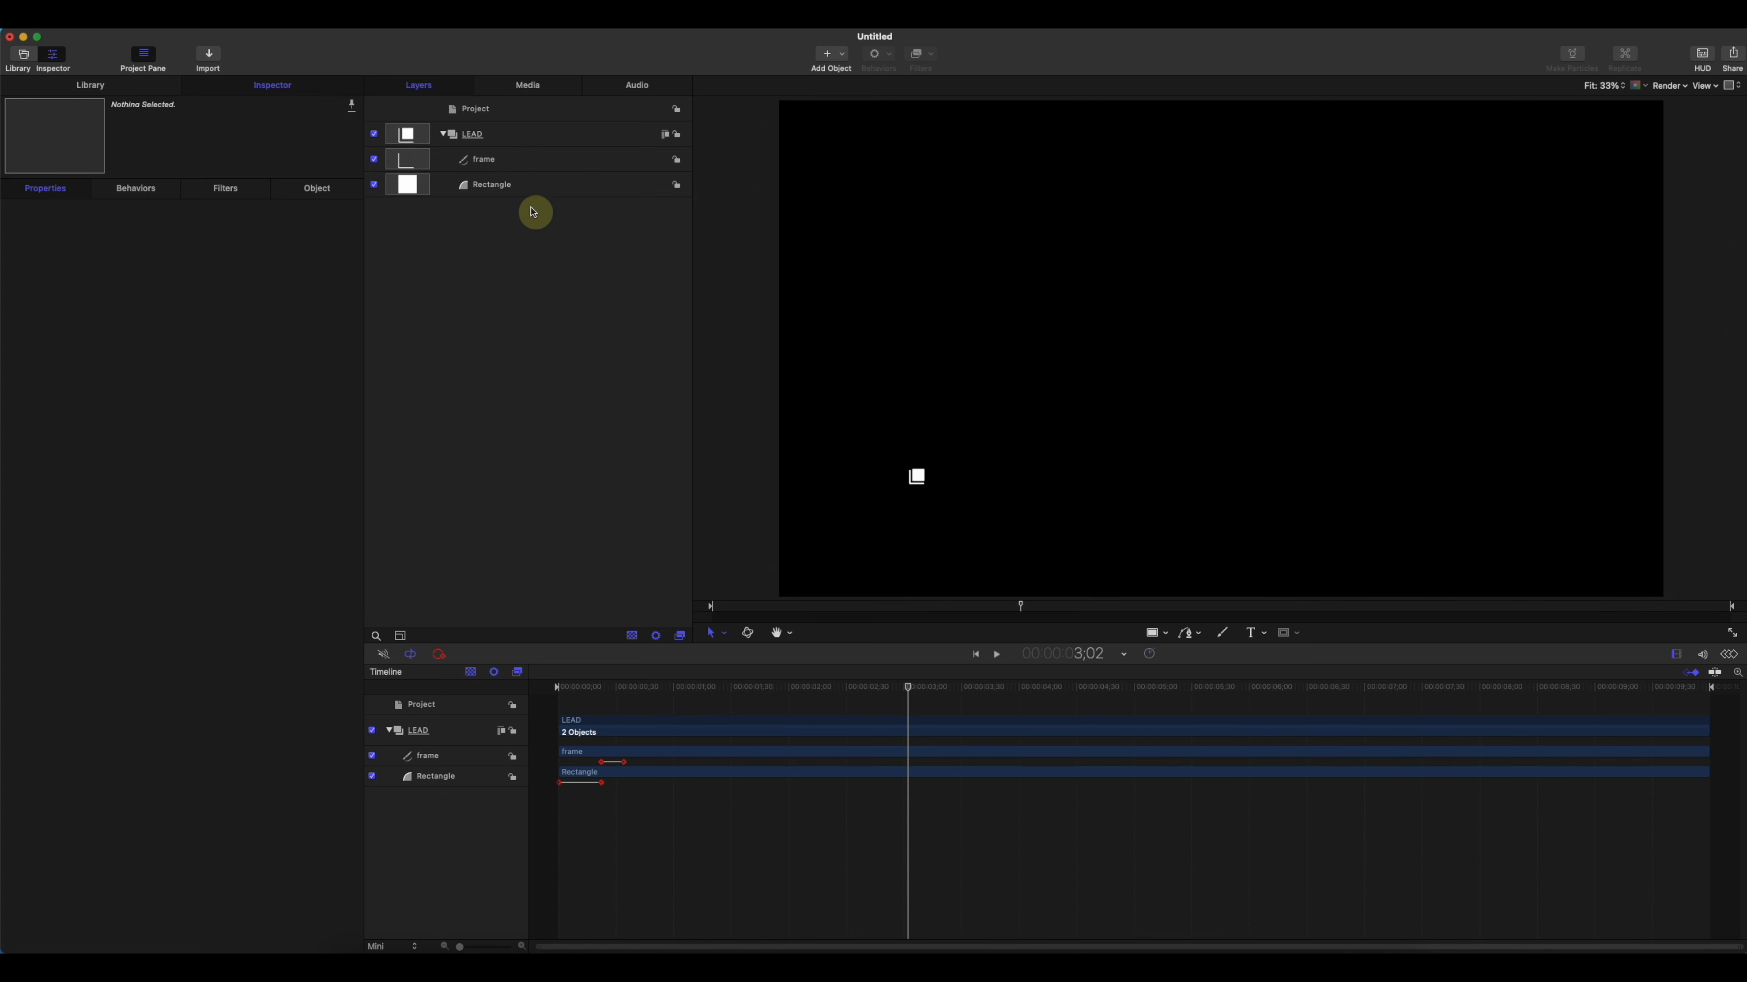
- Show the solid rectangle's Scale animation in the Keyframe Editor
{"action": "left_click", "coordinate": [482, 169]}
{"action": "left_click", "coordinate": [504, 190]}
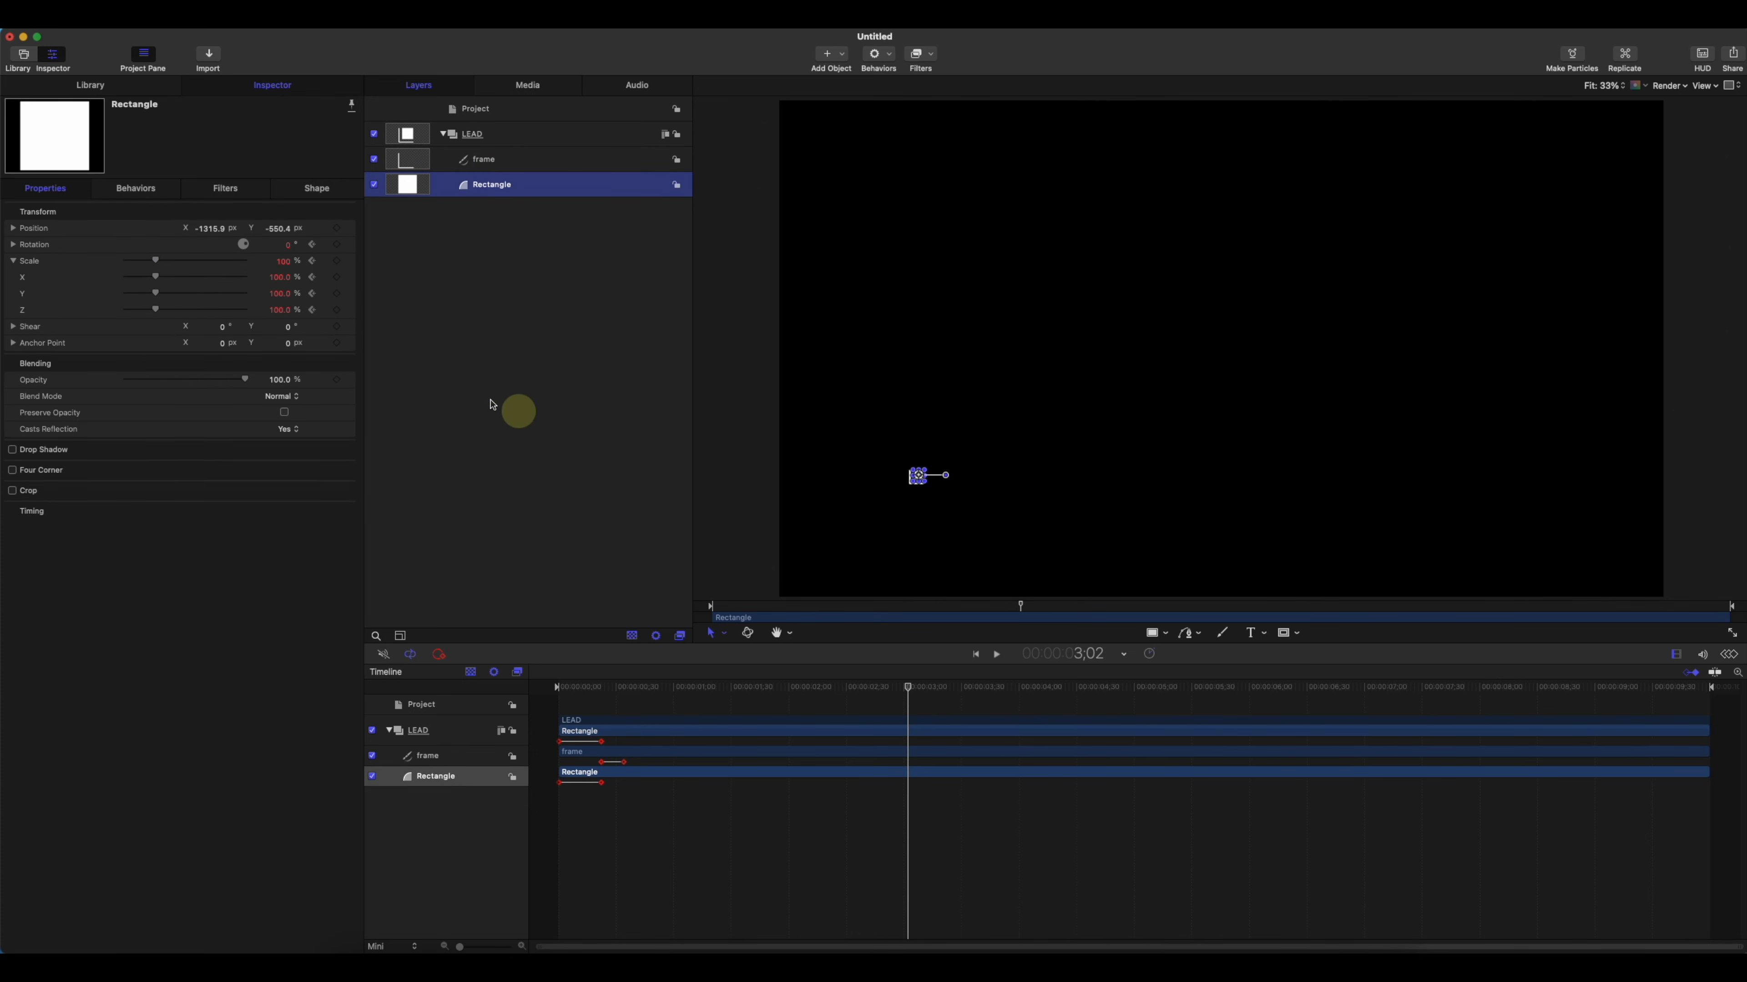
{"action": "left_click", "coordinate": [487, 163]}
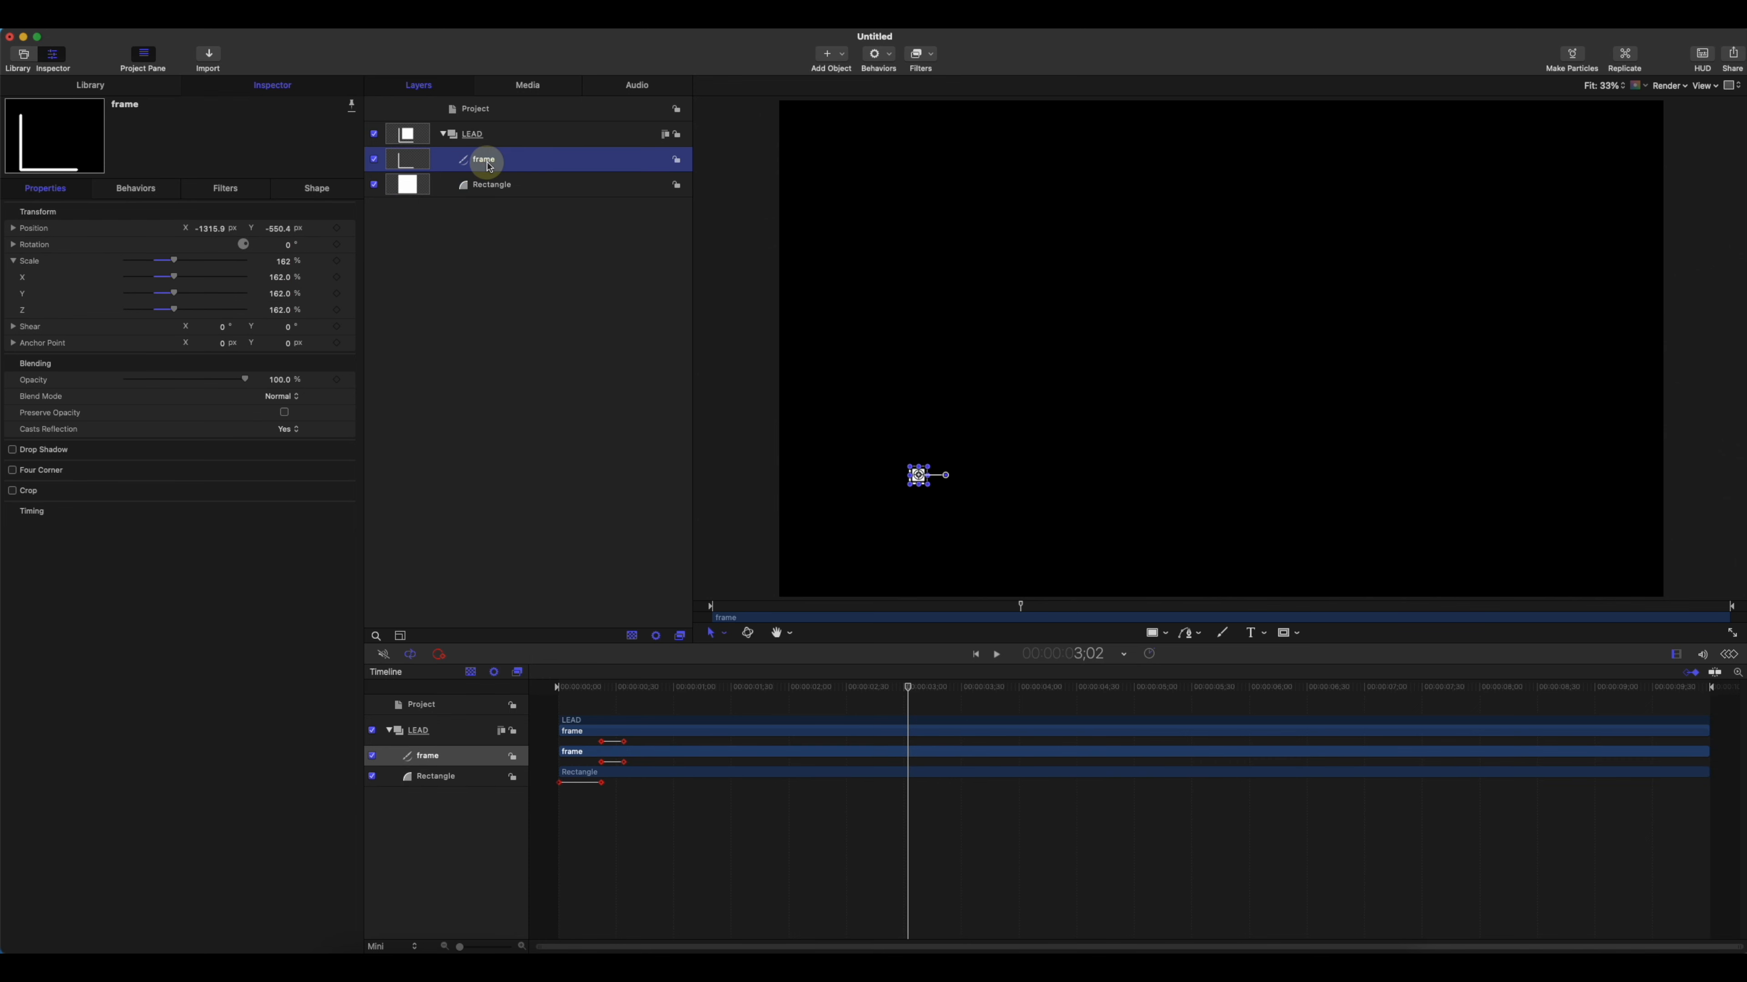
{"action": "left_click", "coordinate": [490, 193]}
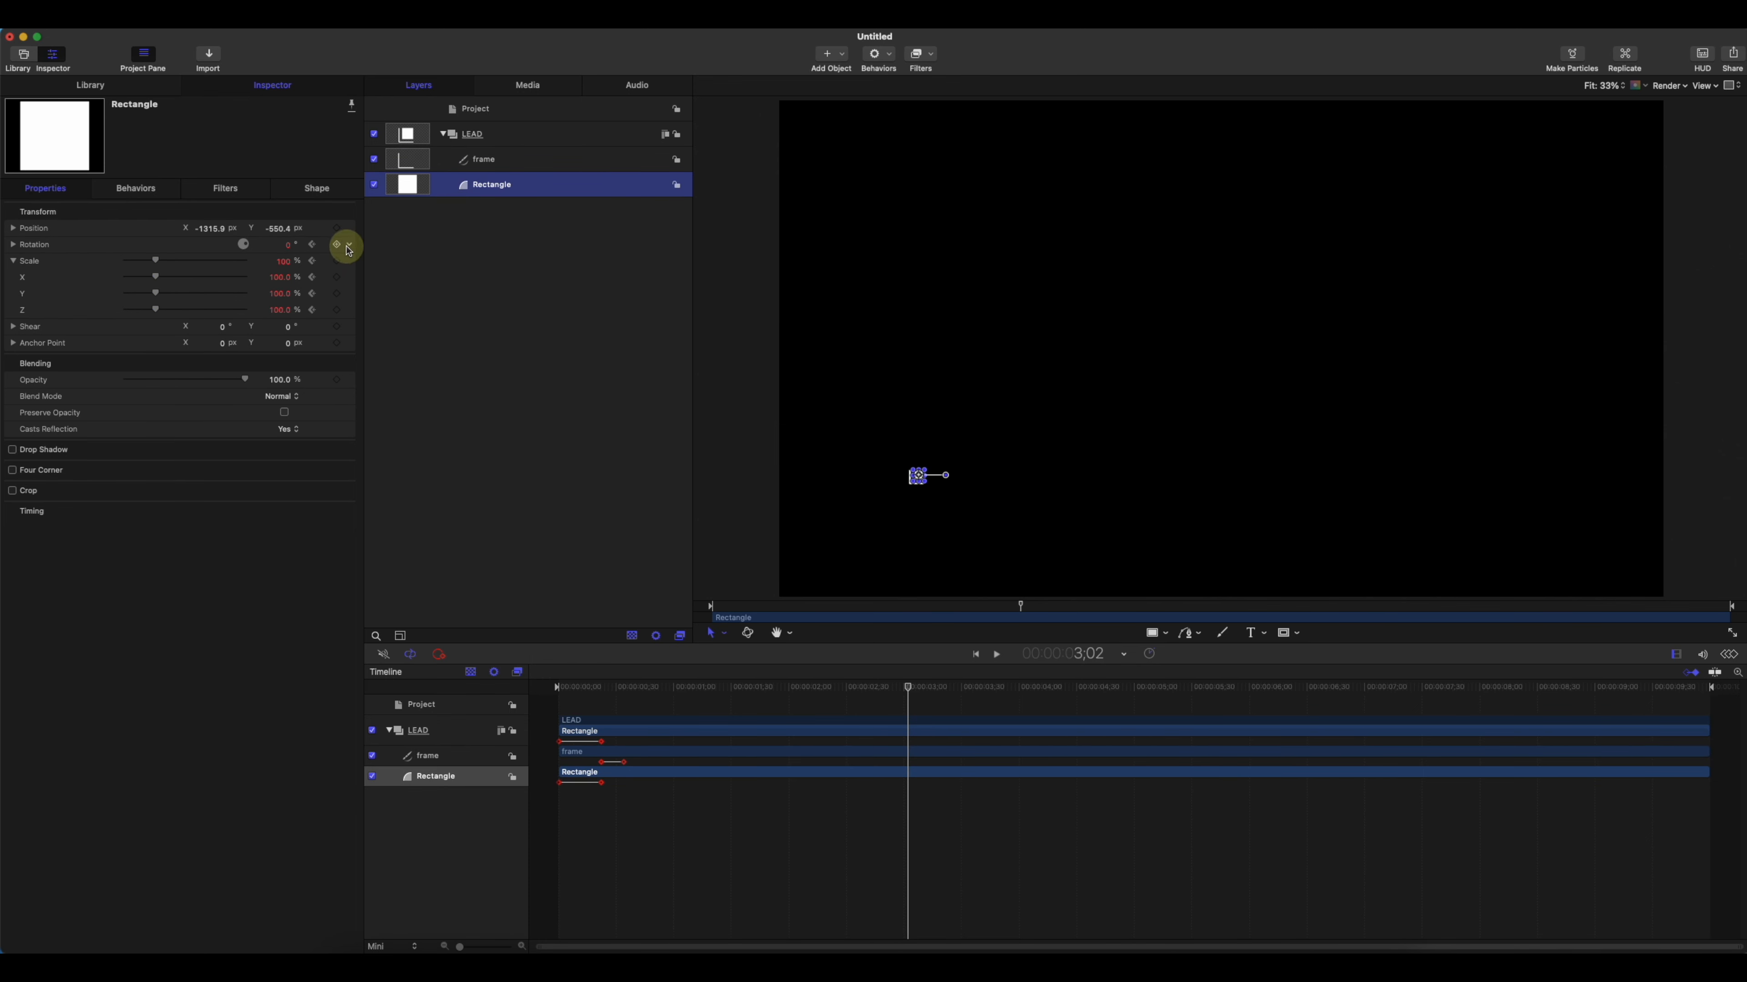
{"action": "left_click", "coordinate": [350, 263]}
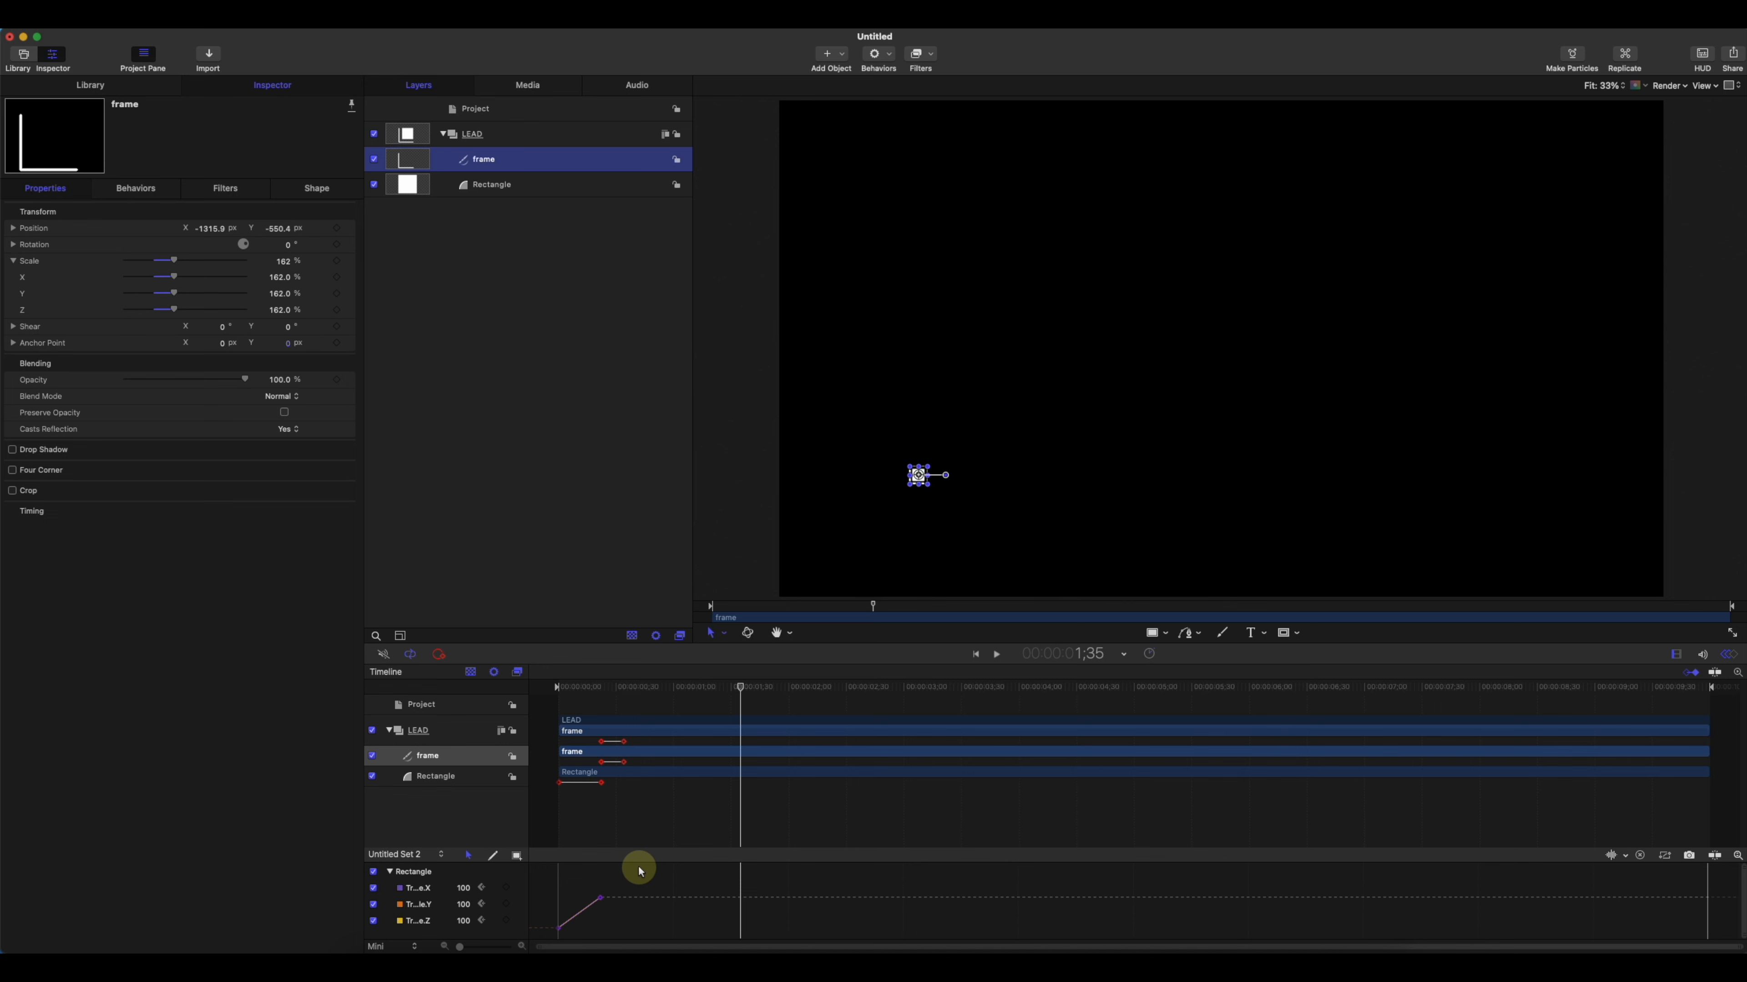
- Set the interpolation of both Scale keyframes on the rectangle's X, Y and Z curves to Bezier
{"action": "left_click_drag", "start_coordinate": [641, 871], "coordinate": [557, 949]}
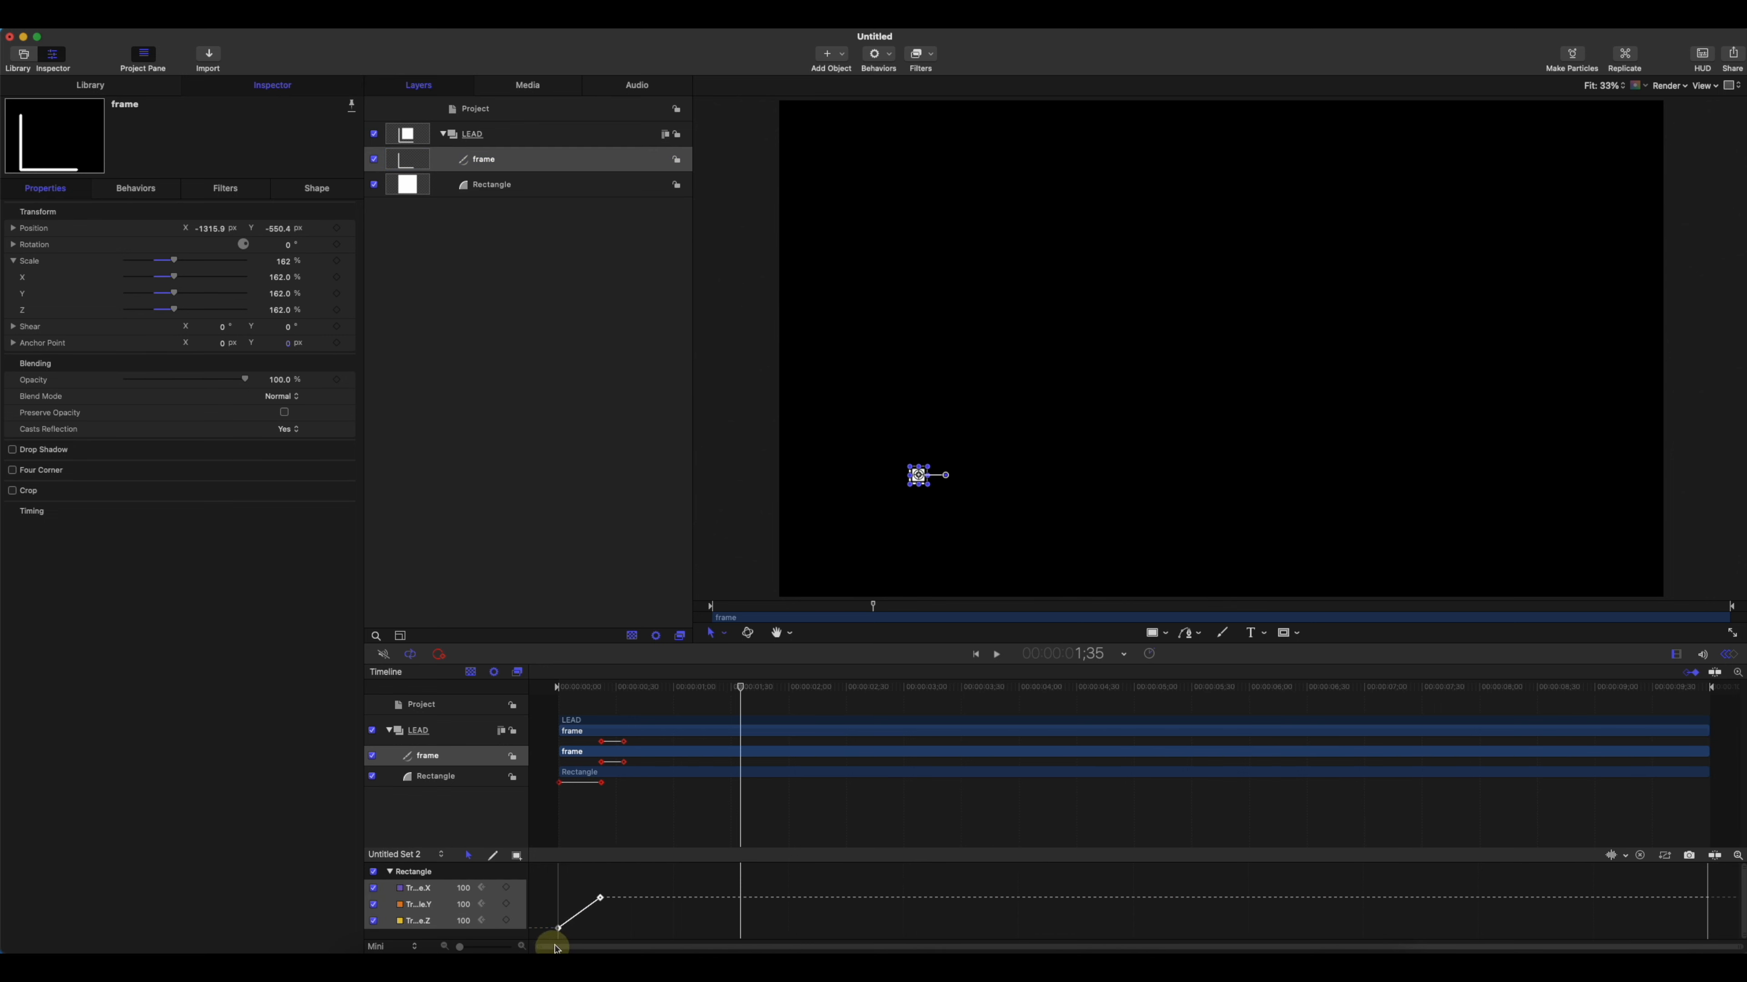
{"action": "right_click", "coordinate": [602, 900]}
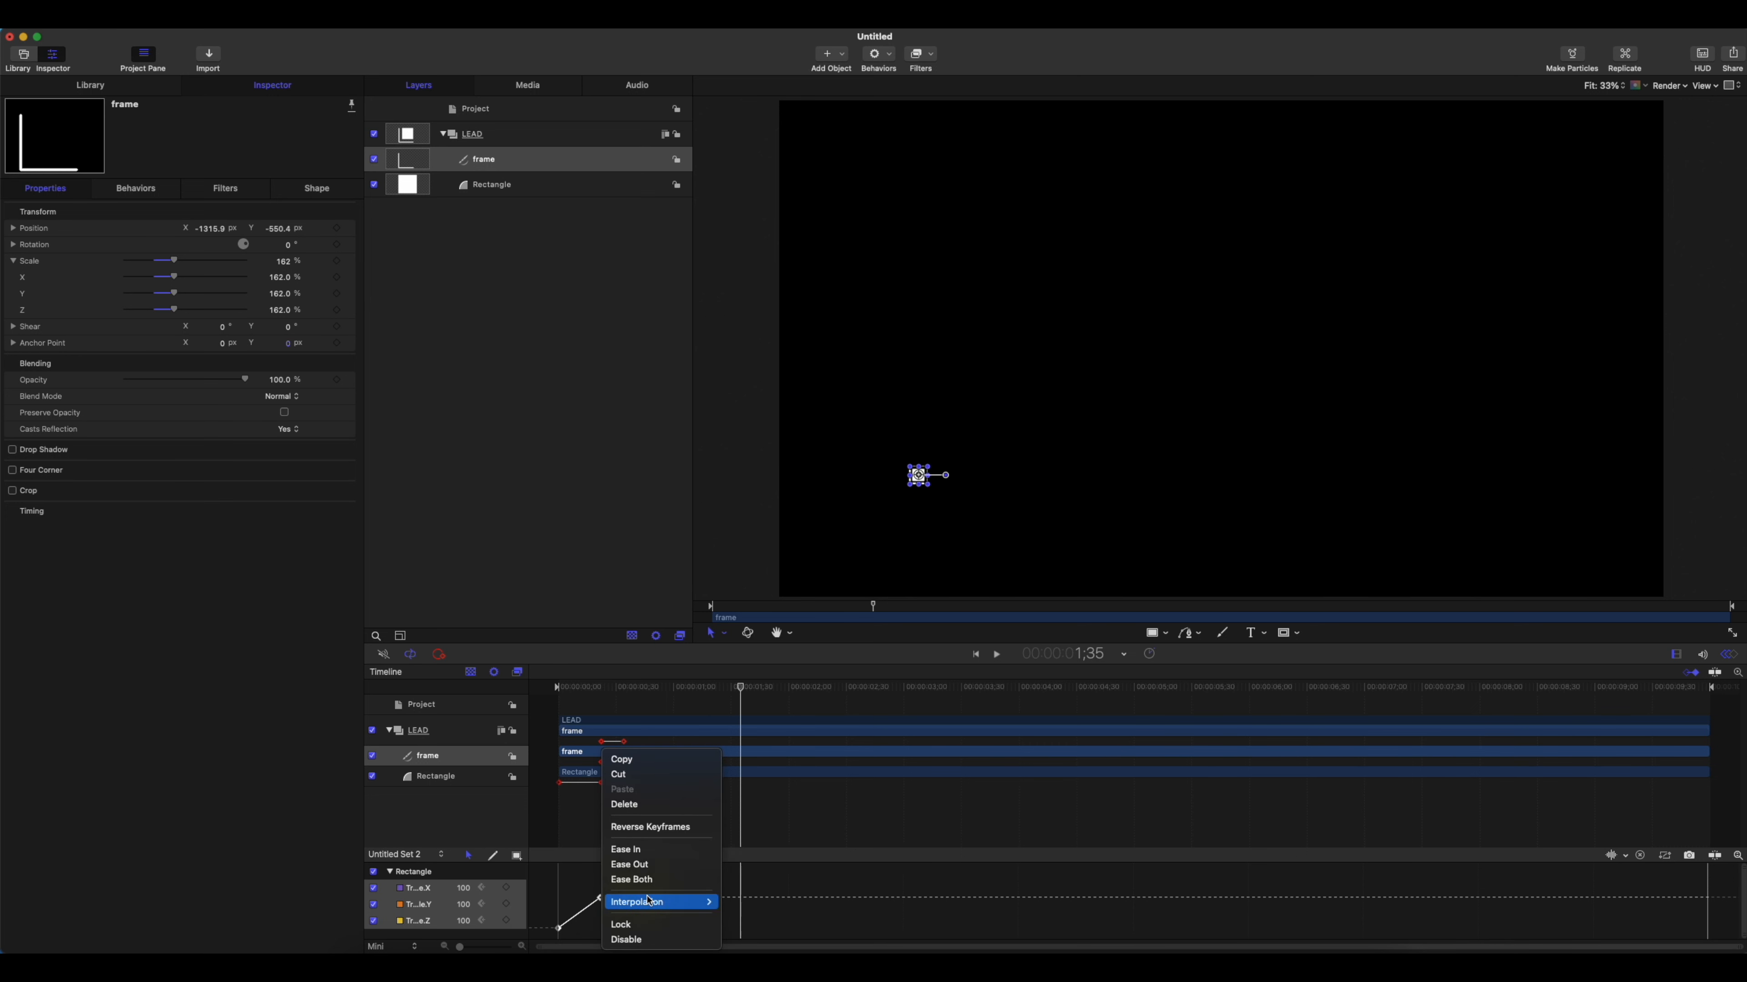
{"action": "mouse_move", "coordinate": [664, 903]}
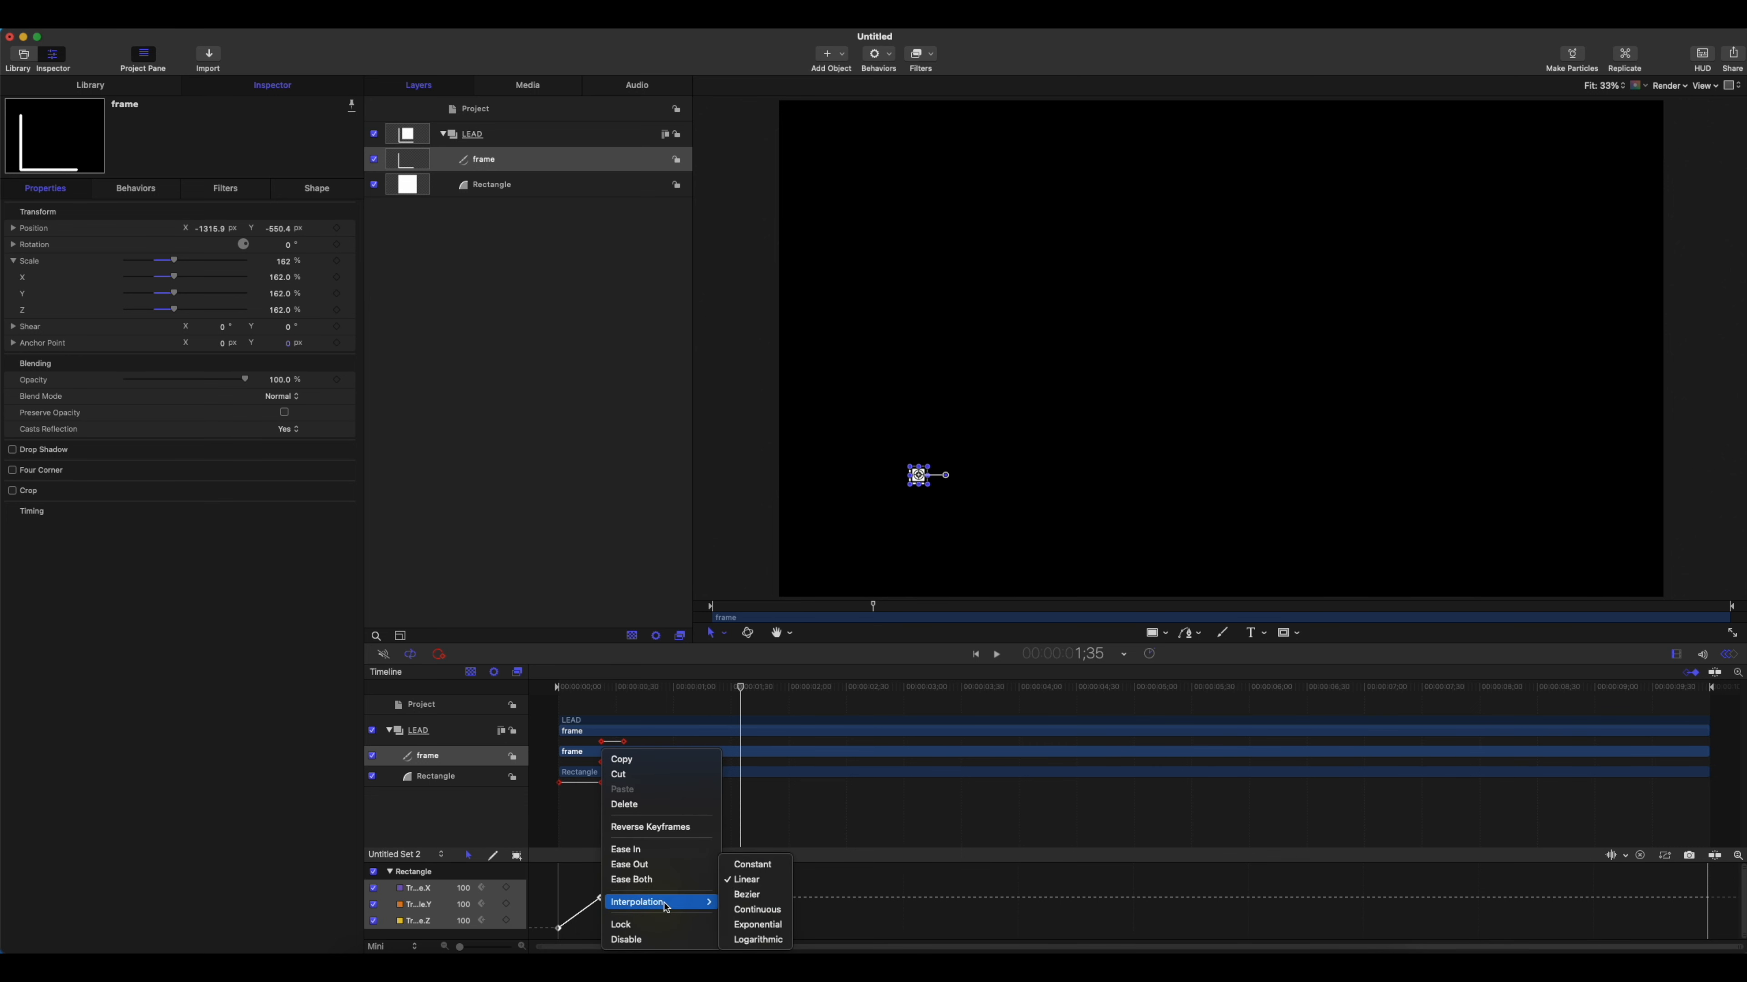
{"action": "left_click", "coordinate": [740, 896]}
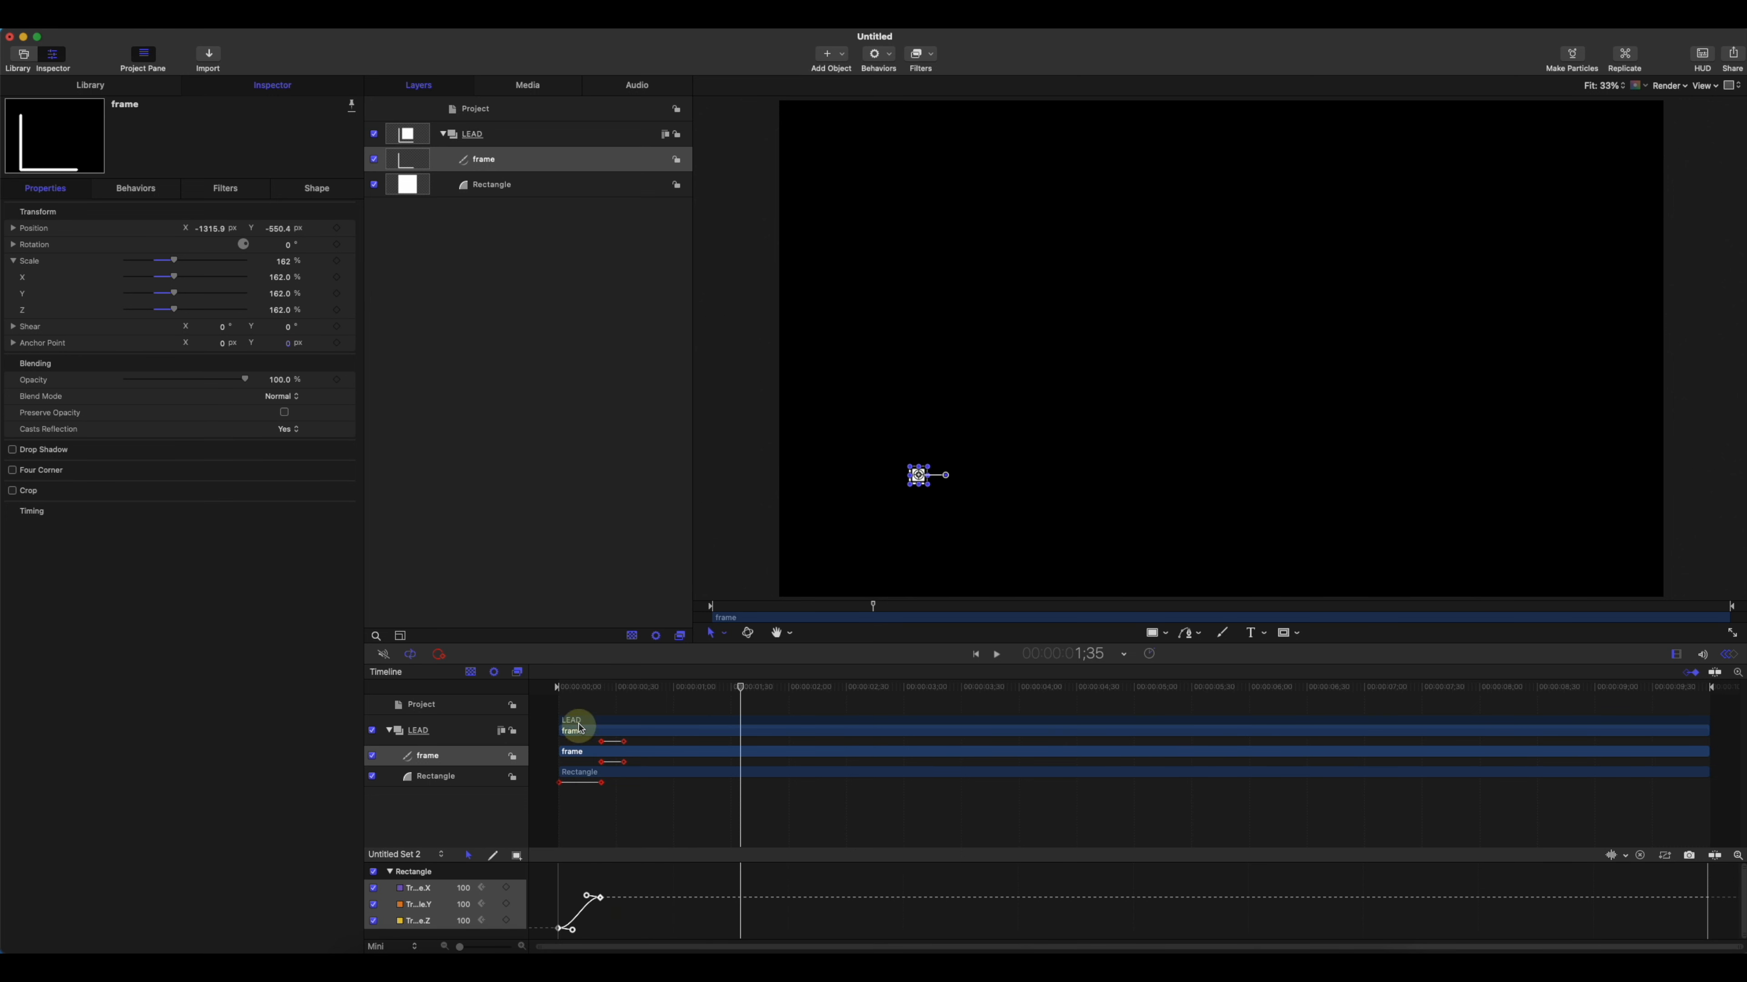
- Reshape the rectangle's Scale curve by adjusting the Bezier handle of its end keyframe
{"action": "mouse_move", "coordinate": [584, 688]}
{"action": "left_mouse_down"}
{"action": "mouse_move", "coordinate": [558, 689]}
{"action": "mouse_move", "coordinate": [602, 695]}
{"action": "mouse_move", "coordinate": [582, 693]}
{"action": "left_mouse_up"}
{"action": "left_click", "coordinate": [594, 893]}
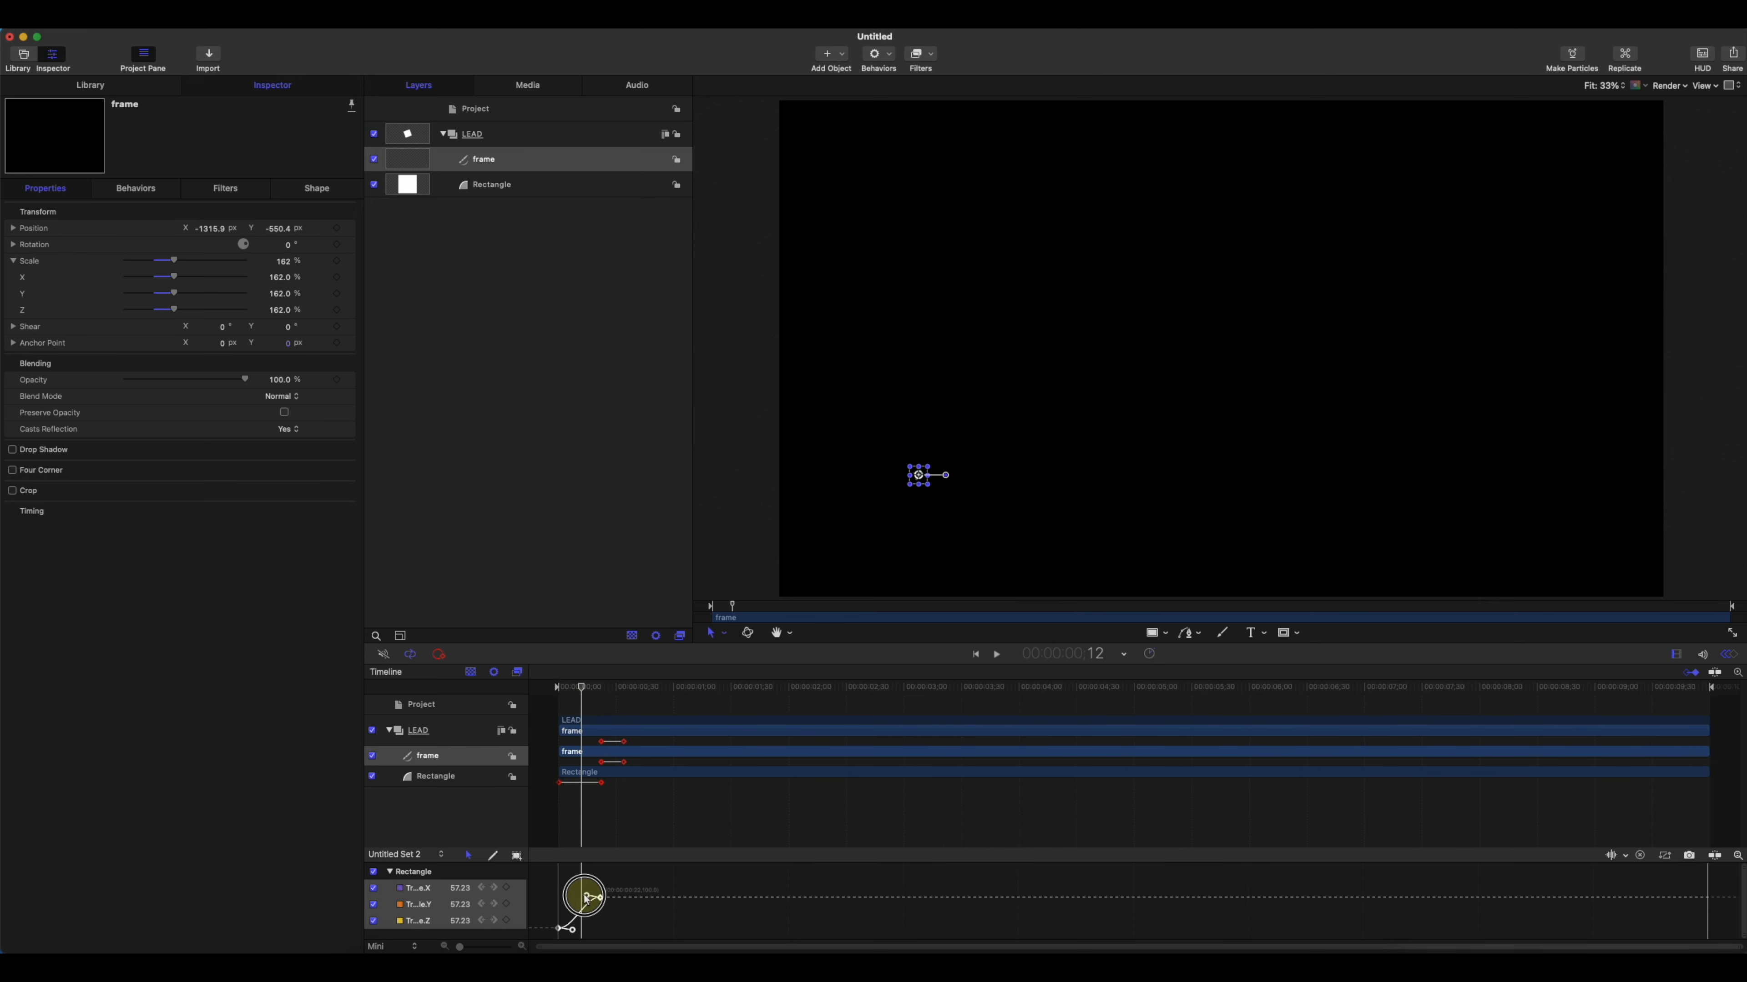
{"action": "left_click_drag", "start_coordinate": [585, 898], "coordinate": [586, 928]}
- Play the animation repeatedly from the start to check the eased scaling and the outline's timing
{"action": "left_click_drag", "start_coordinate": [585, 689], "coordinate": [563, 688]}
{"action": "left_click", "coordinate": [828, 403]}
{"action": "key", "text": "space"}
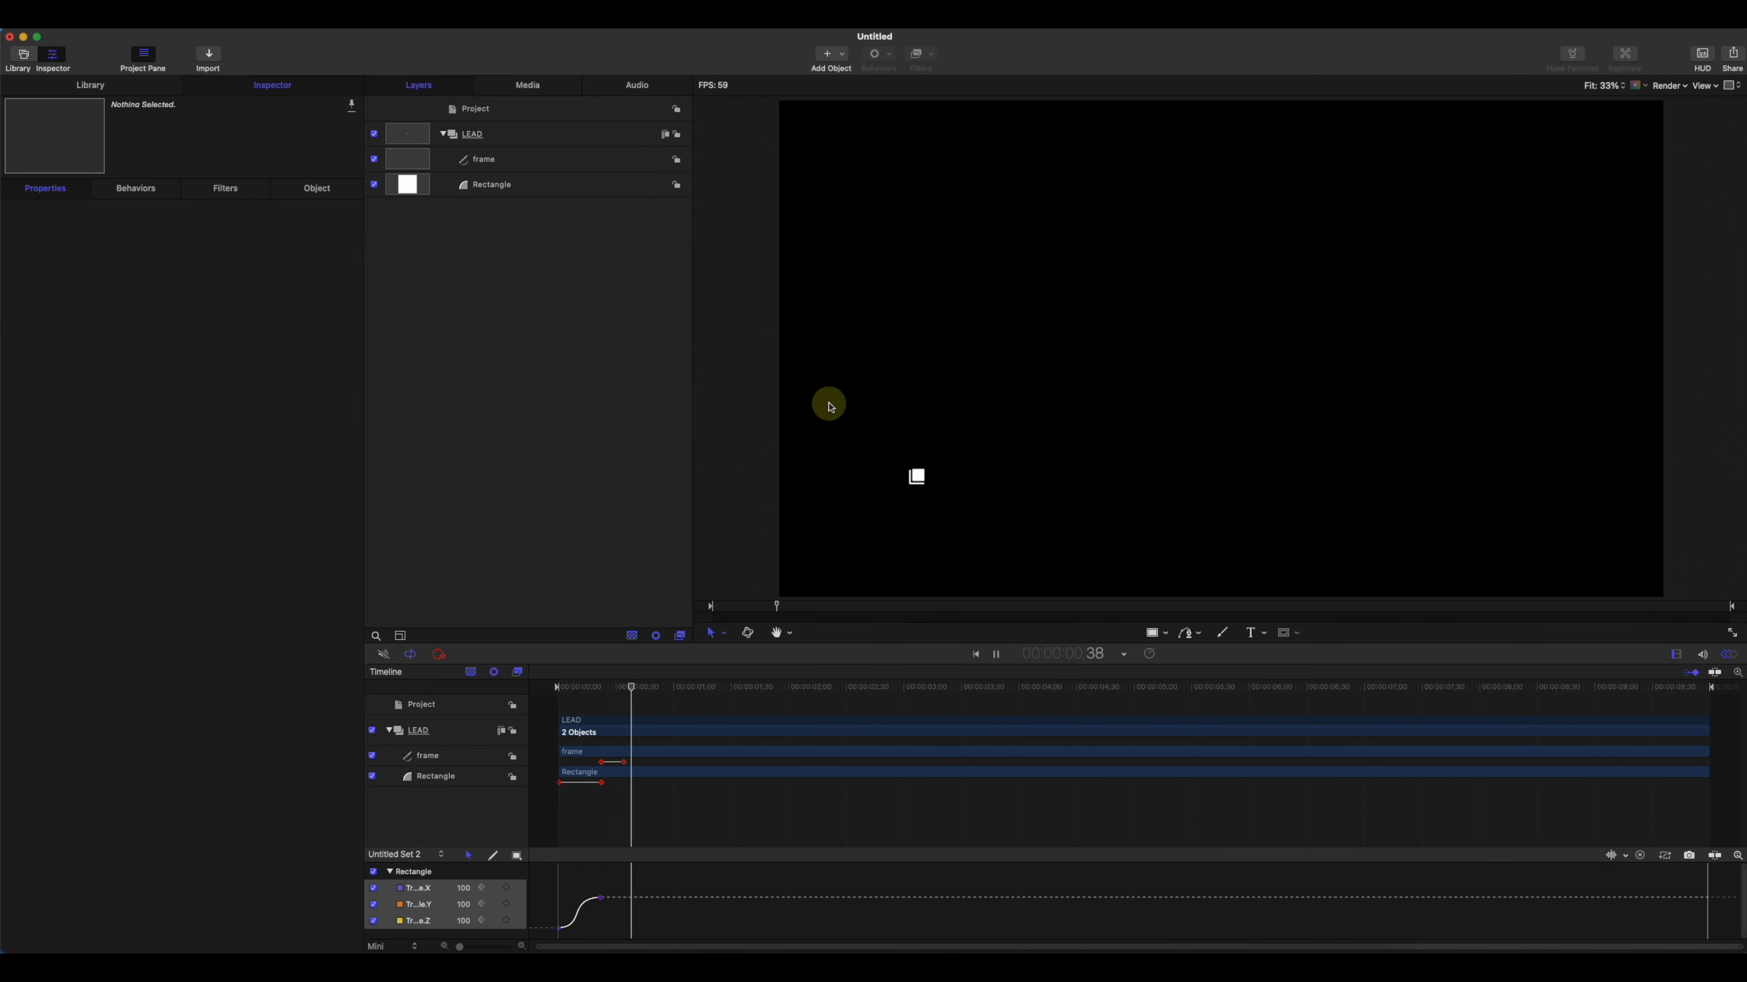
{"action": "left_click_drag", "start_coordinate": [588, 689], "coordinate": [556, 694]}
{"action": "key", "text": "space"}
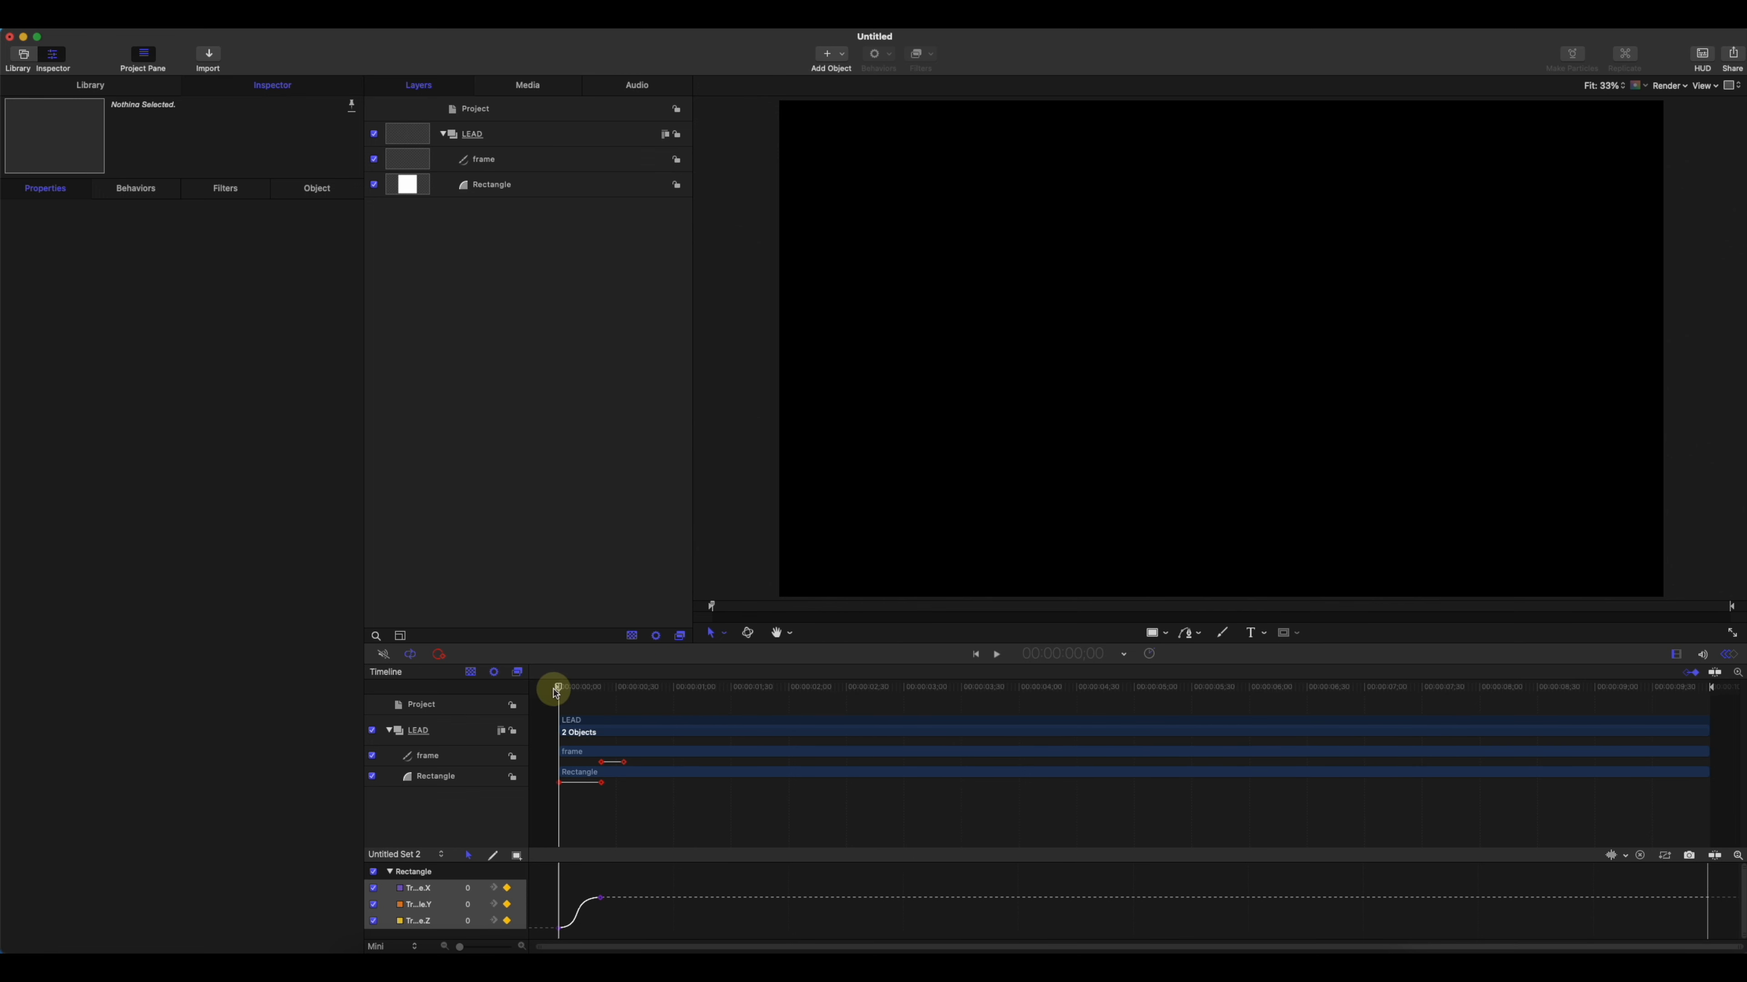
{"action": "key", "text": "space"}
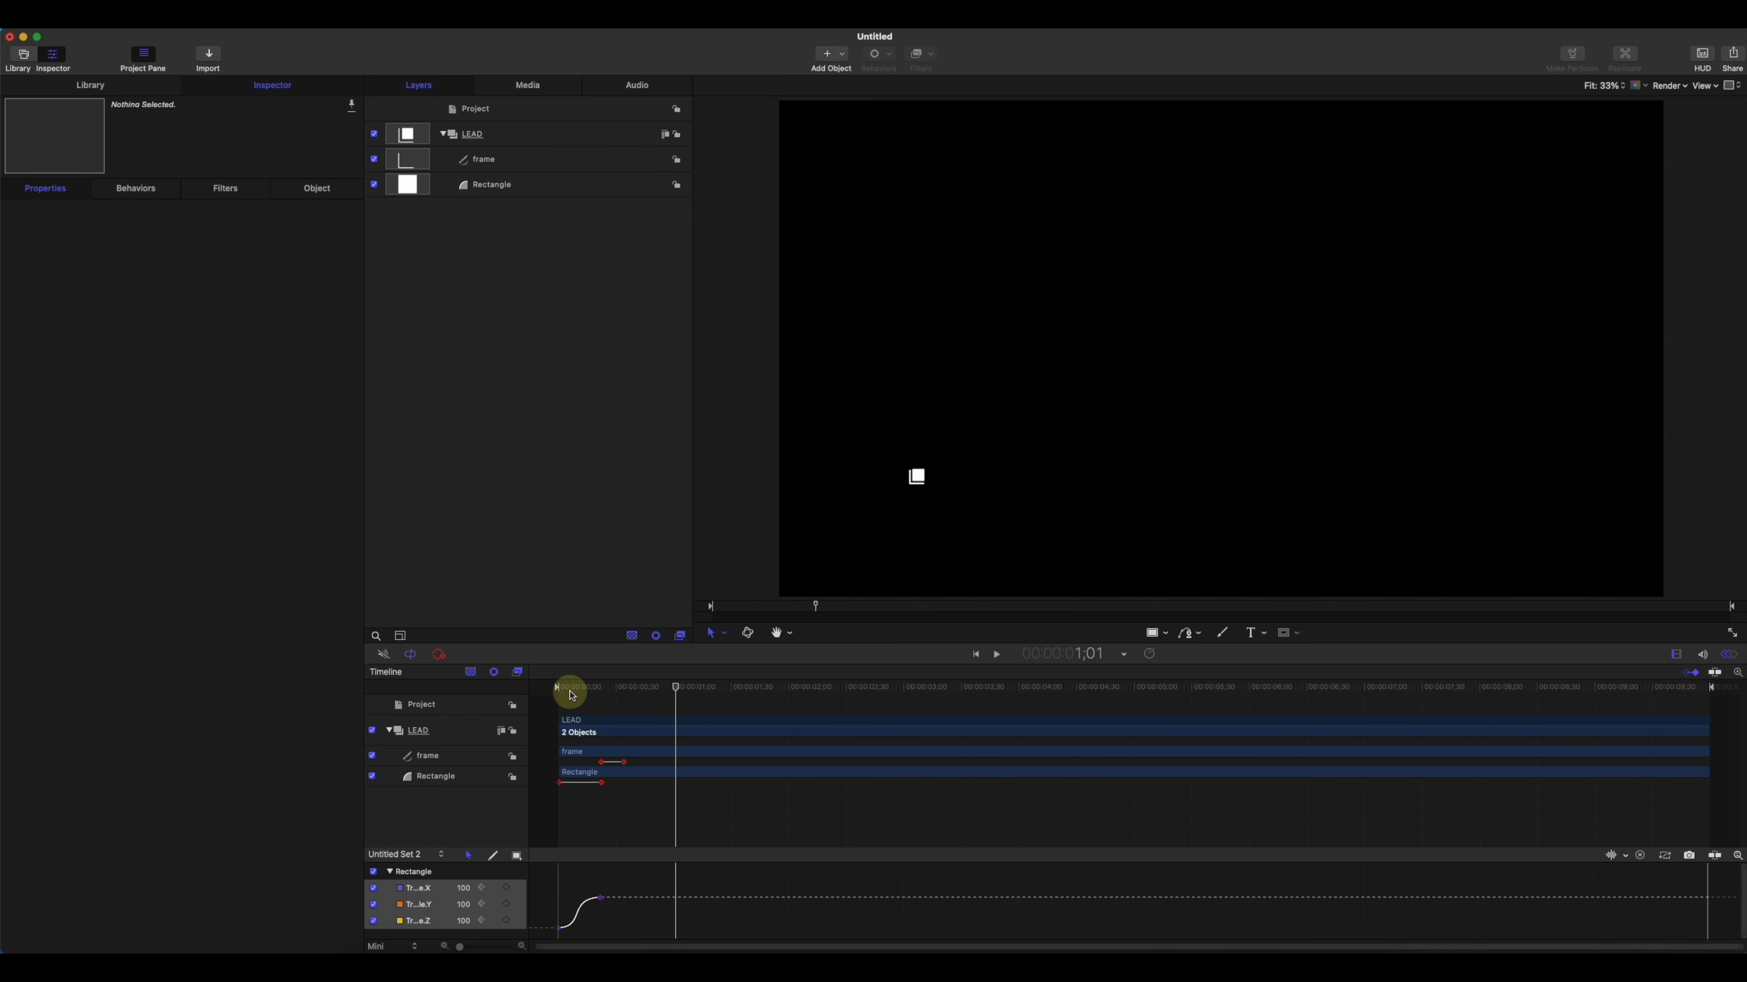
{"action": "mouse_move", "coordinate": [602, 693]}
{"action": "left_mouse_down"}
{"action": "mouse_move", "coordinate": [558, 690]}
{"action": "mouse_move", "coordinate": [626, 695]}
{"action": "left_mouse_up"}
{"action": "key", "text": "space"}
{"action": "key", "text": "space"}
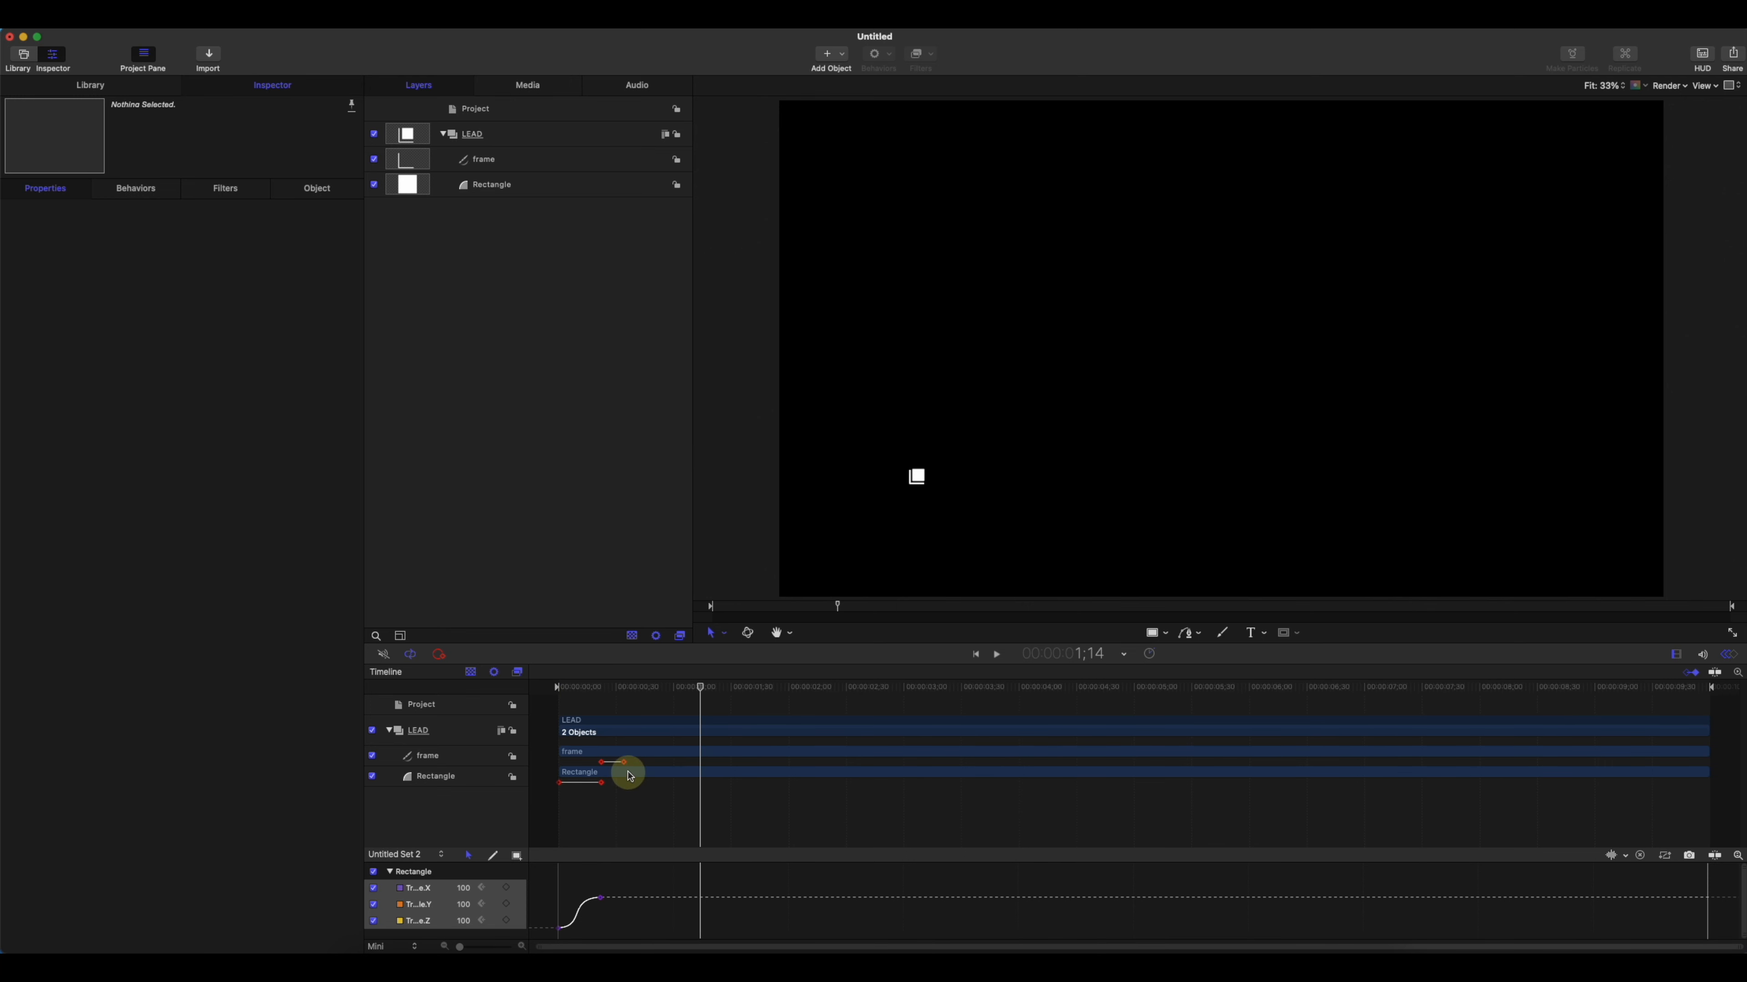
- Show the frame outline's Last Point Offset animation in the Keyframe Editor
{"action": "left_click", "coordinate": [607, 754]}
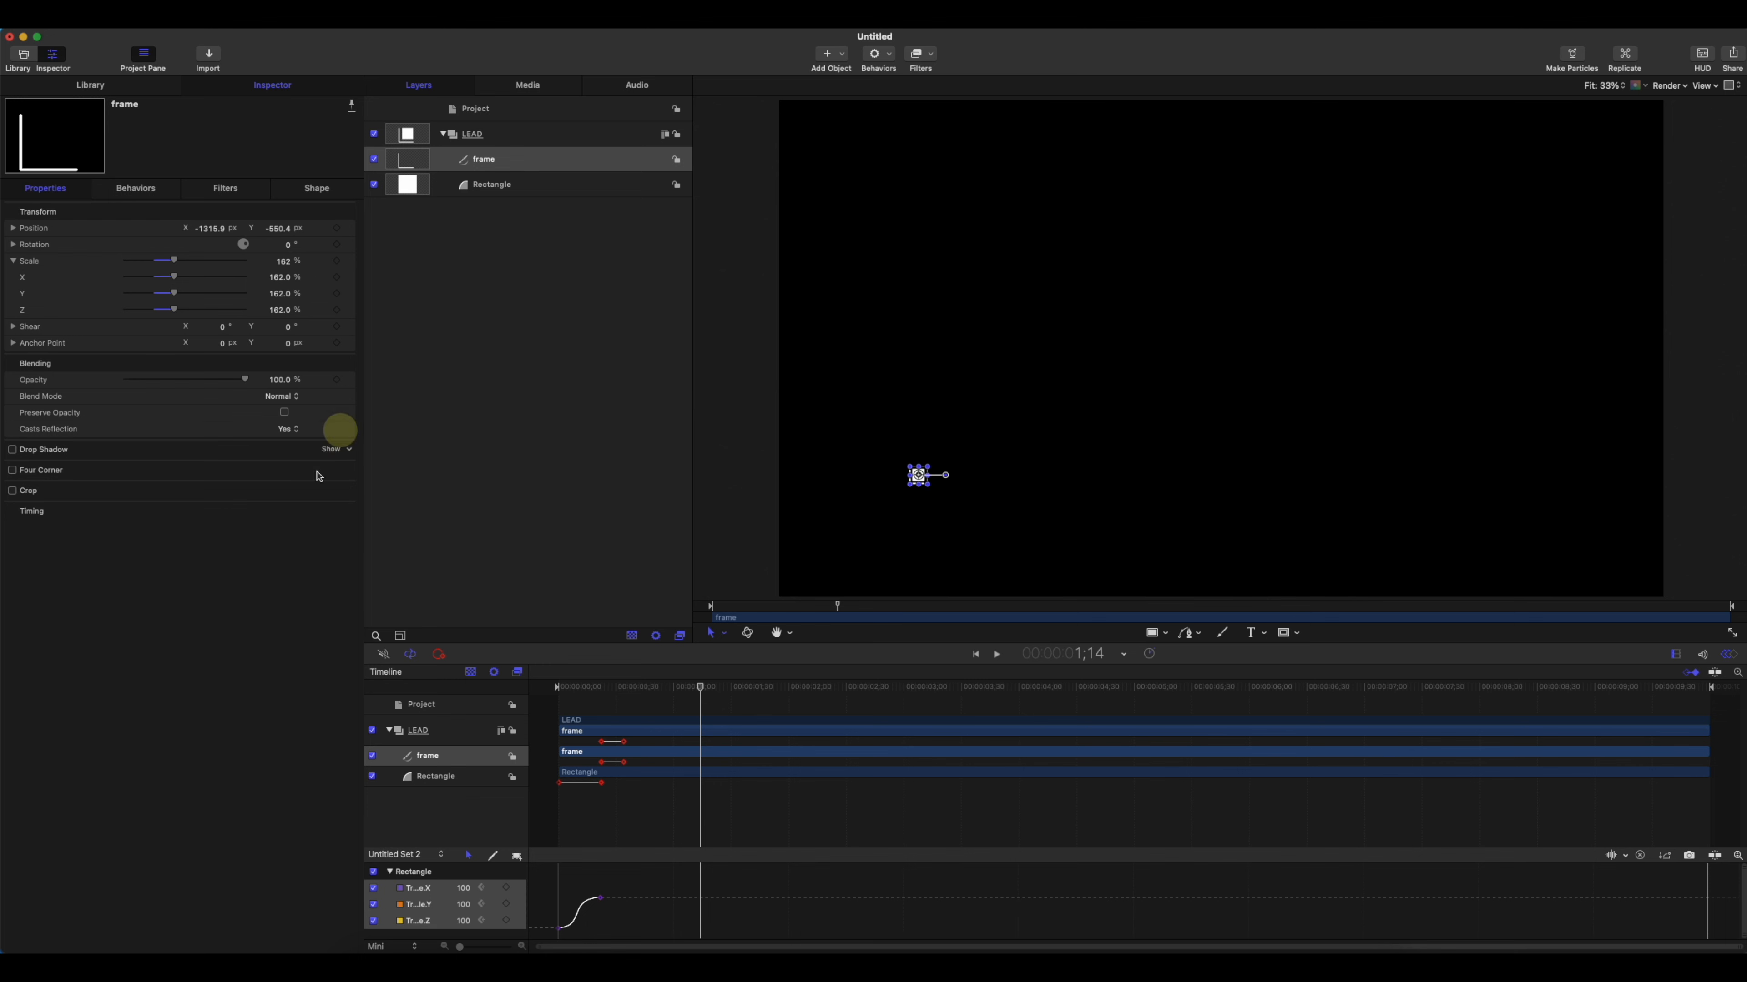
{"action": "left_click", "coordinate": [316, 188]}
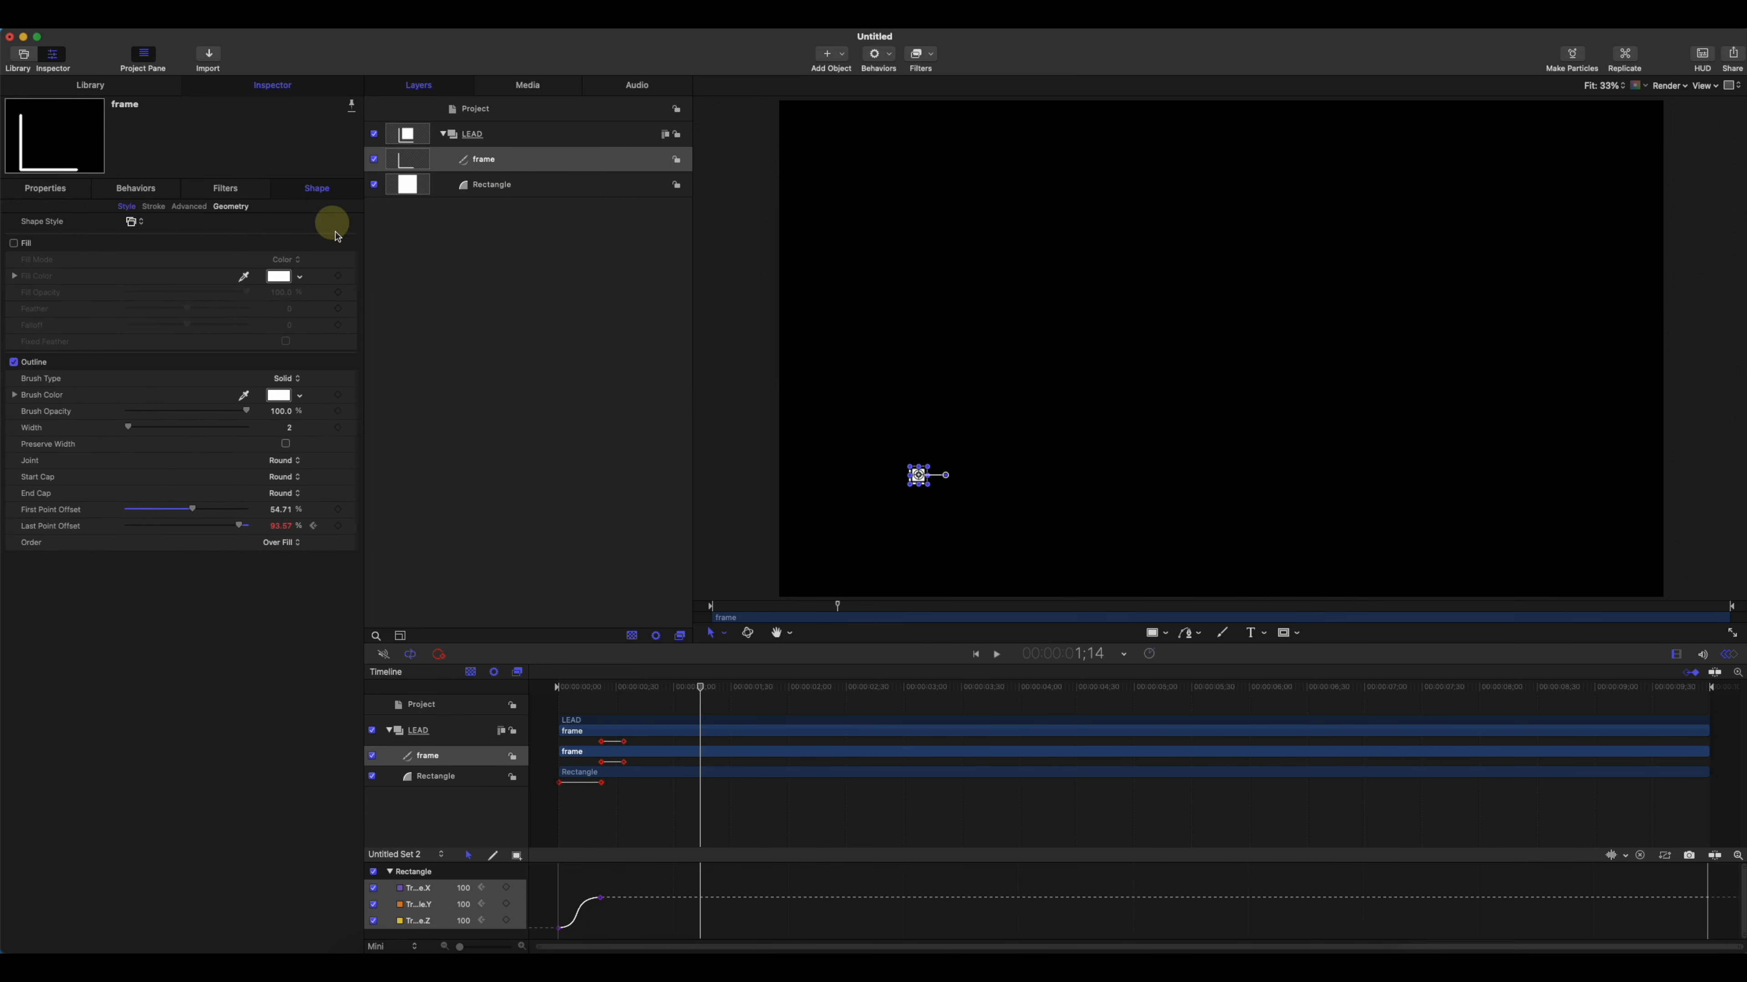
{"action": "left_click", "coordinate": [347, 527]}
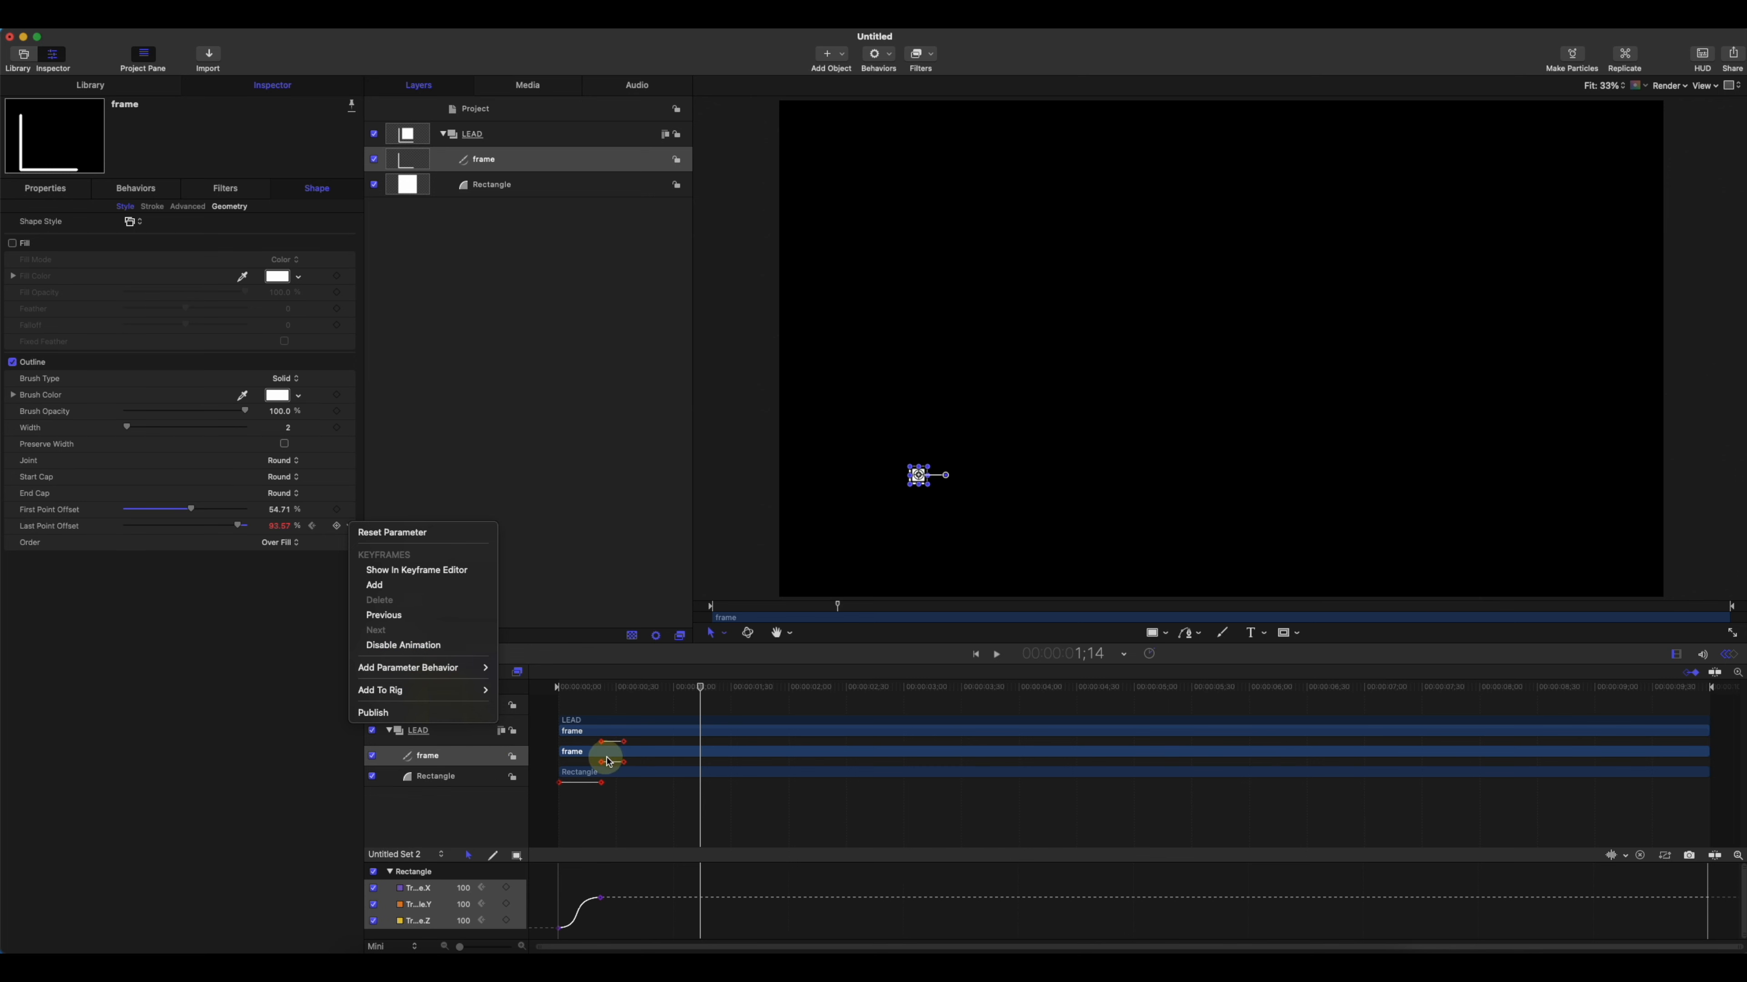
{"action": "left_click", "coordinate": [442, 571]}
- Apply Ease Both to the start and end keyframes of the frame outline's Last Point Offset curve
{"action": "left_click_drag", "start_coordinate": [655, 877], "coordinate": [599, 932]}
{"action": "left_click_drag", "start_coordinate": [596, 930], "coordinate": [596, 930]}
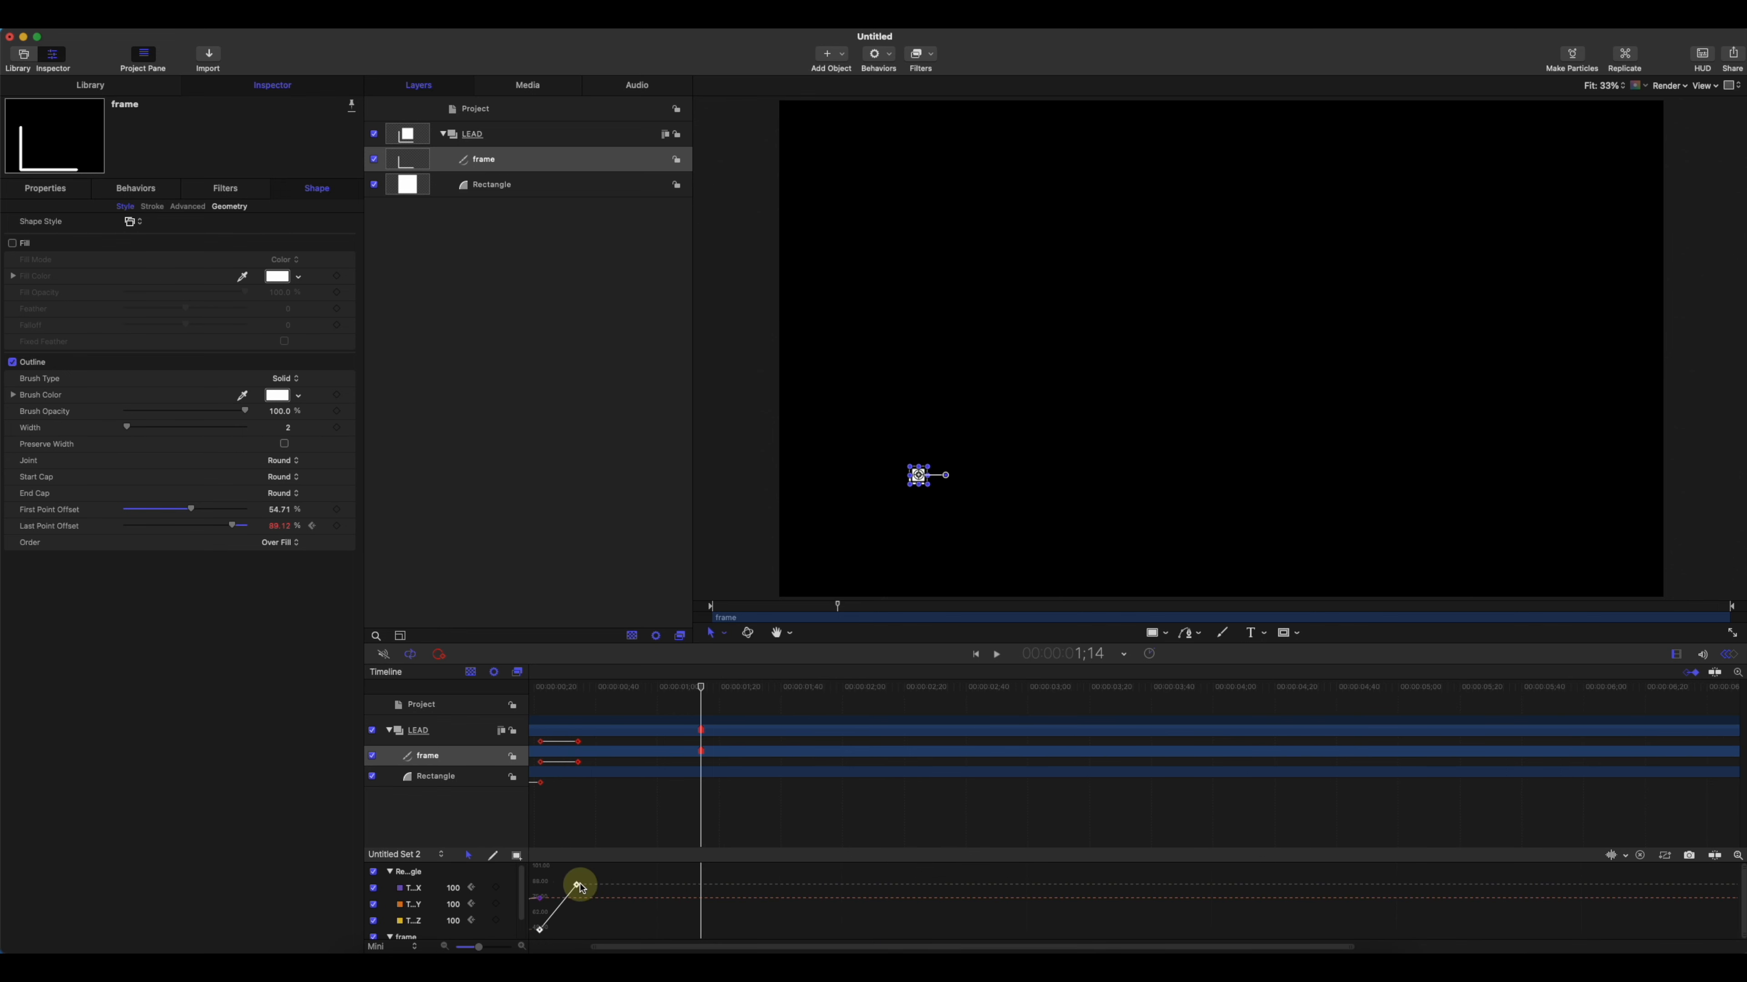
{"action": "right_click", "coordinate": [582, 889]}
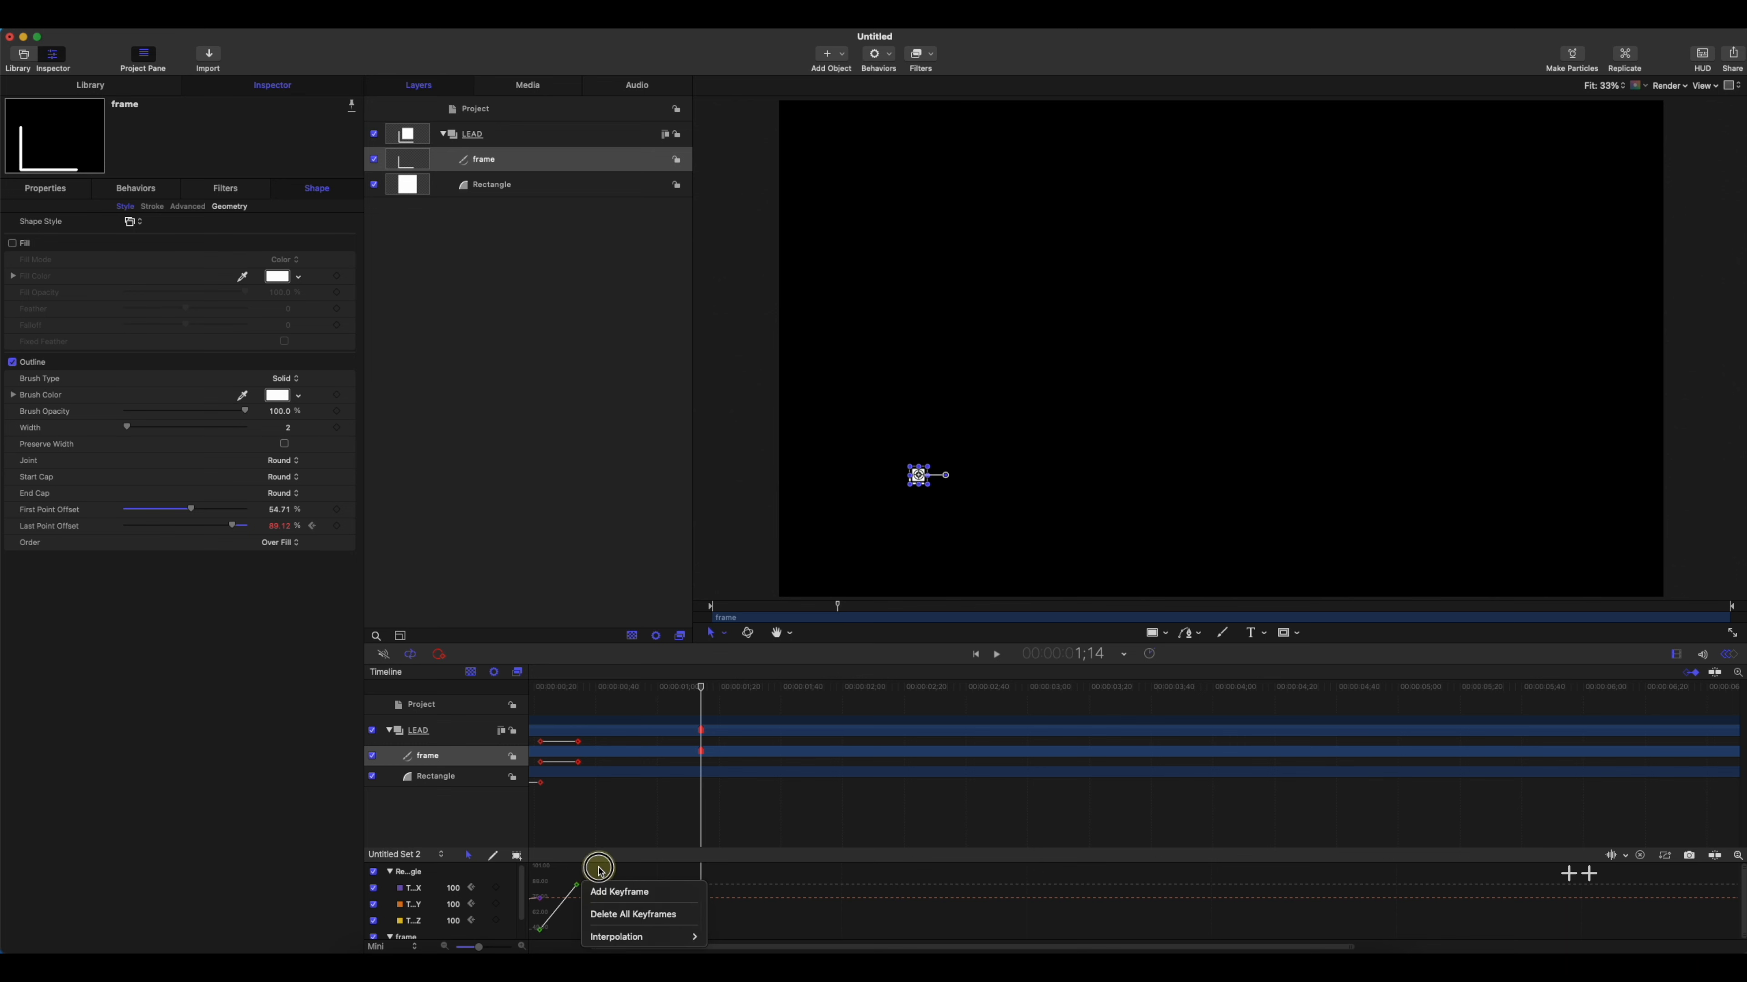
{"action": "left_click", "coordinate": [577, 898]}
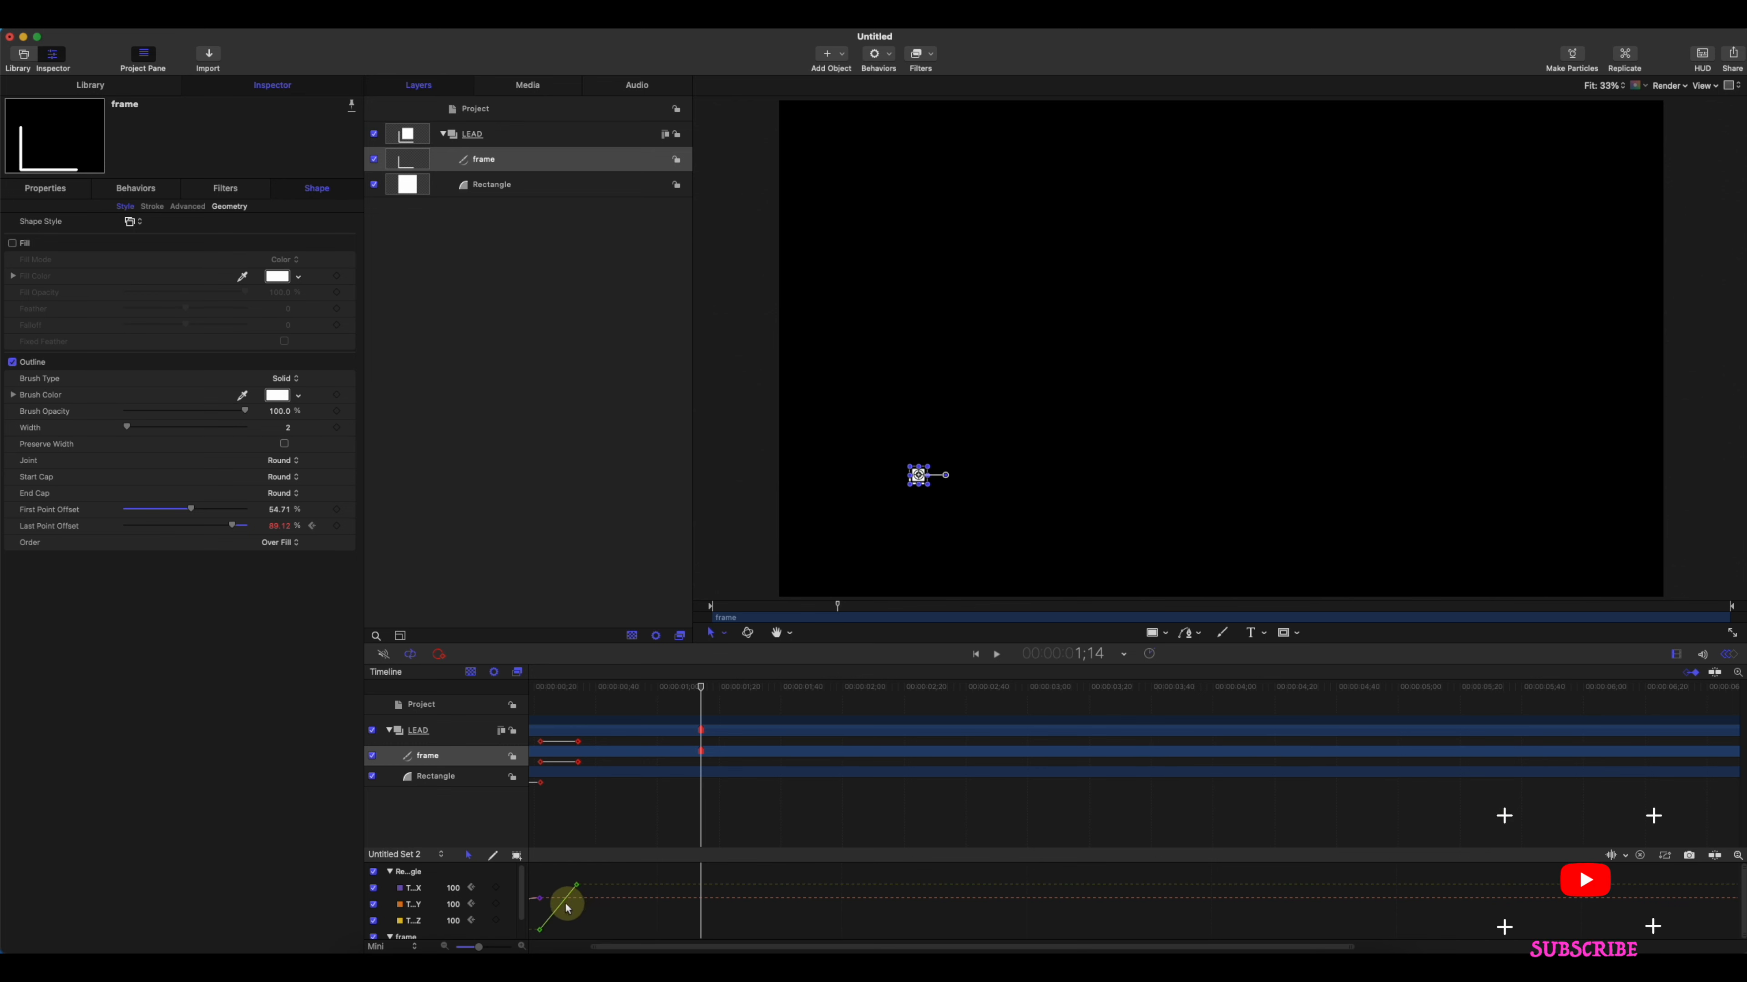
{"action": "left_click", "coordinate": [576, 886]}
{"action": "right_click", "coordinate": [575, 887]}
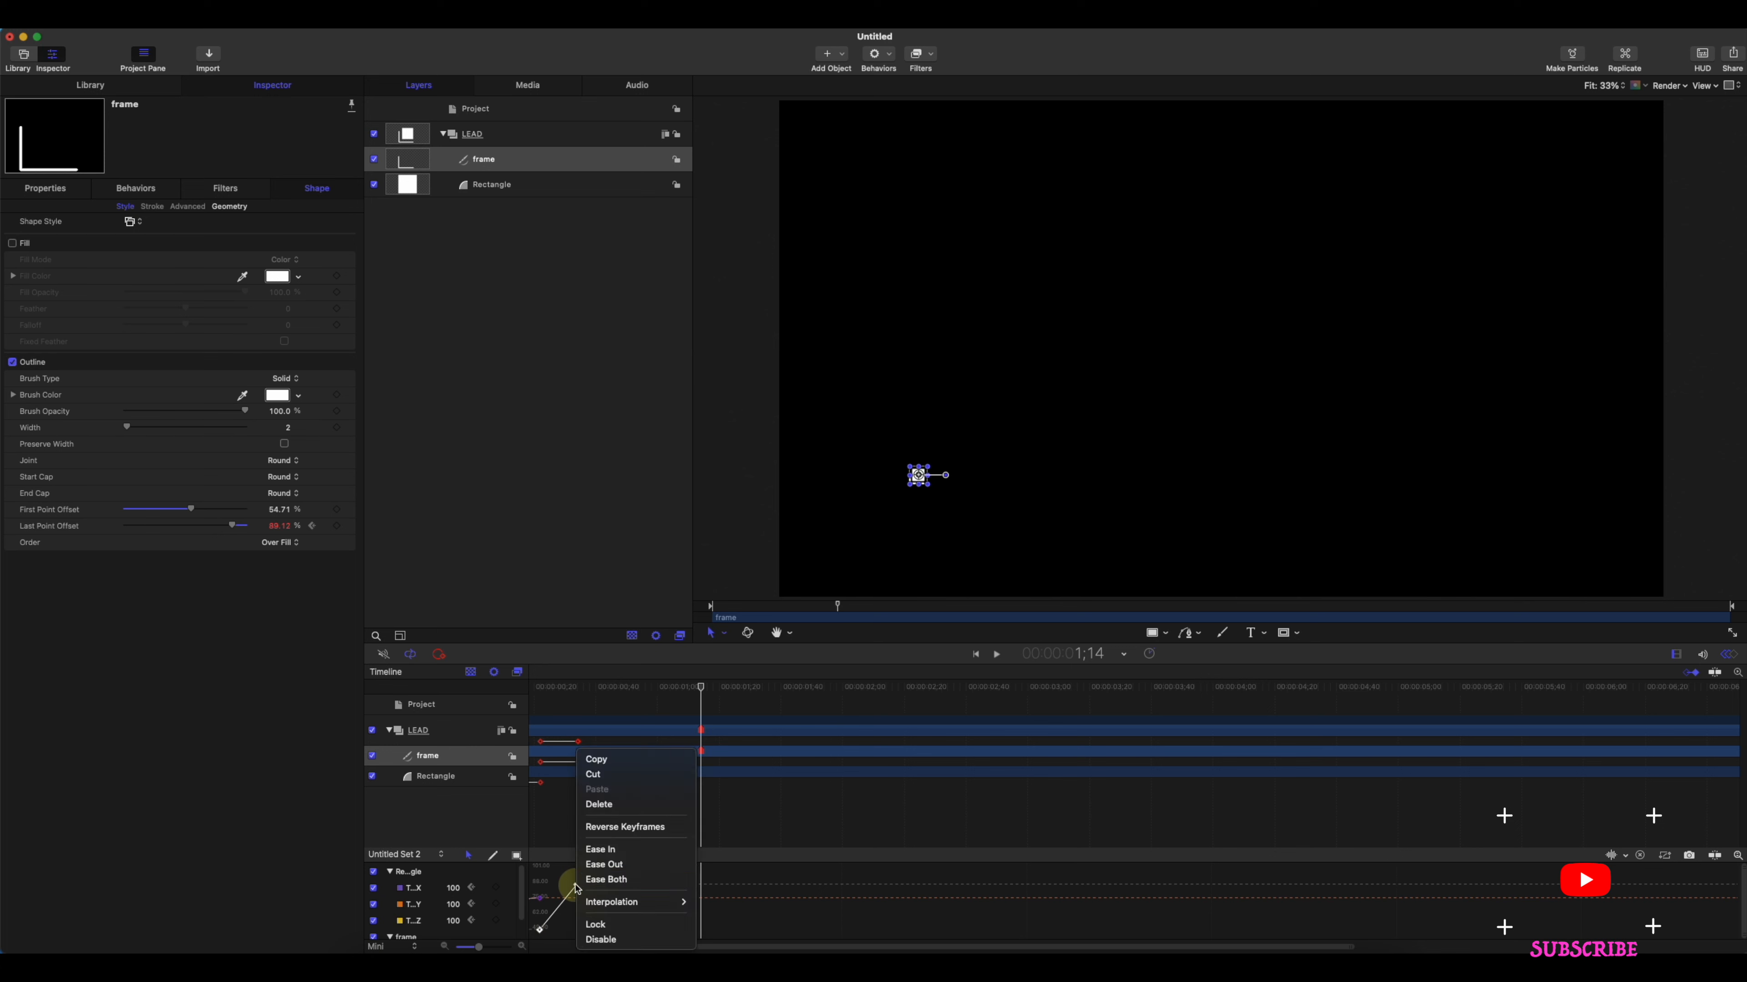
{"action": "left_click", "coordinate": [638, 886]}
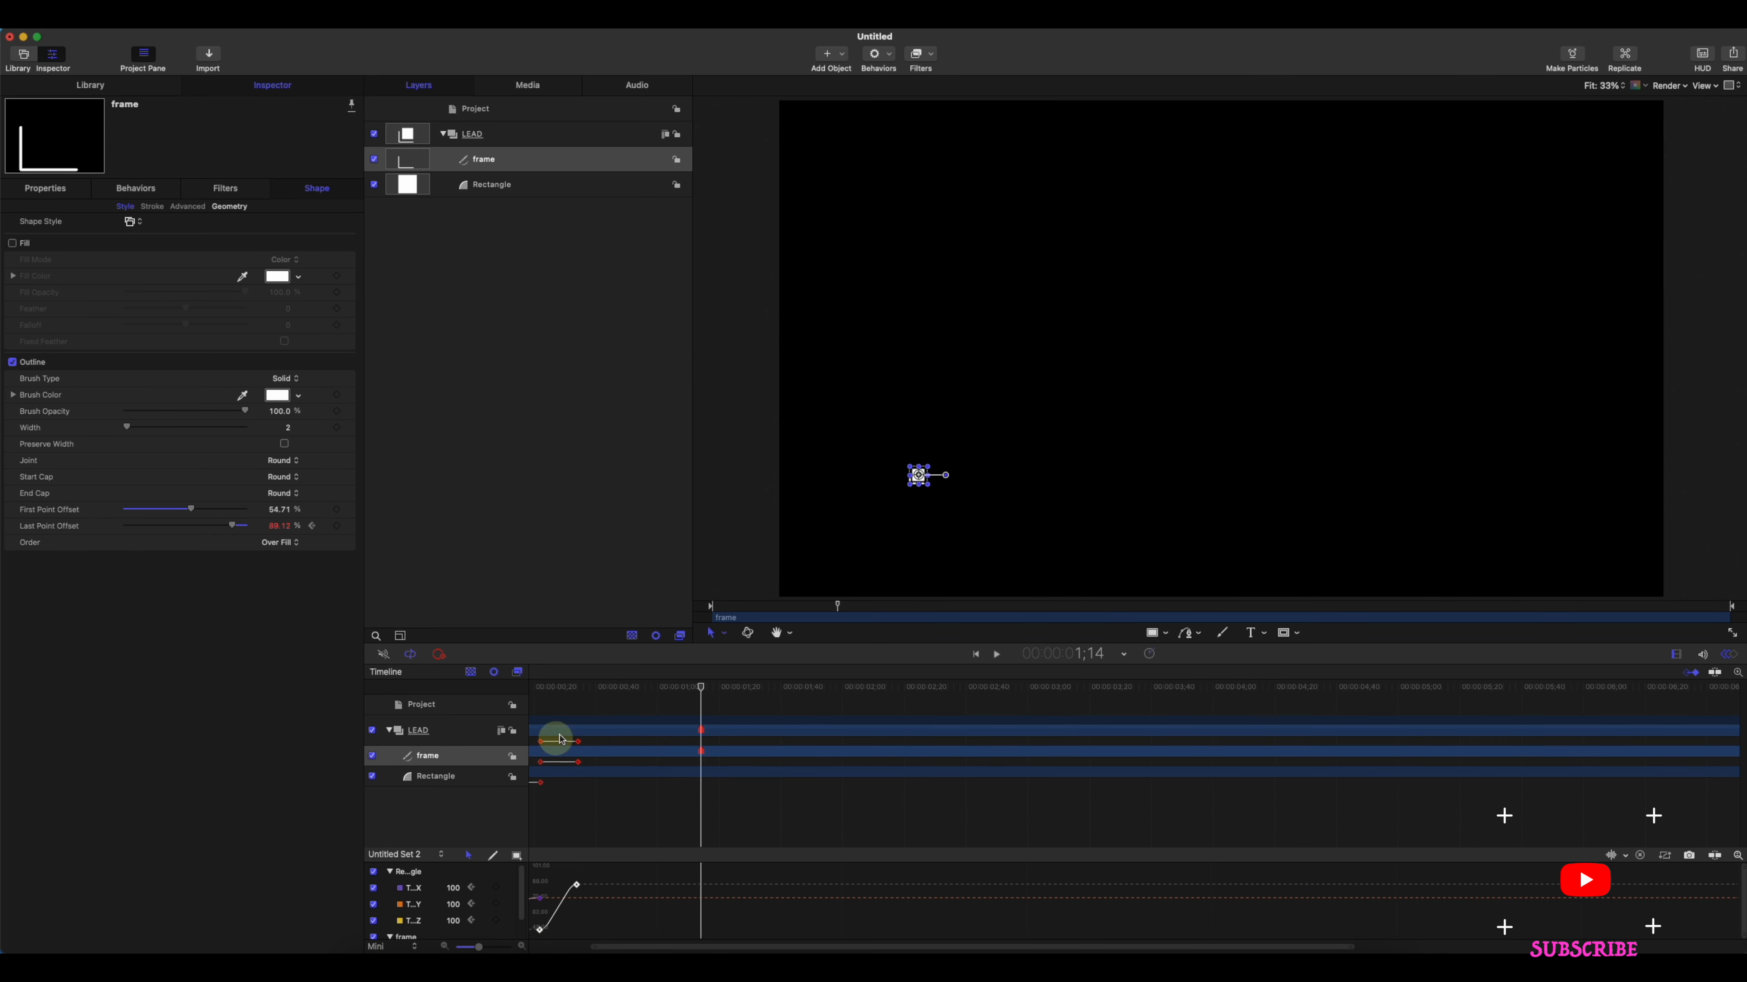
- Play the animation from the start and remove the frame outline's stray keyframe near 1;14
{"action": "key", "text": "Home"}
{"action": "key", "text": "space"}
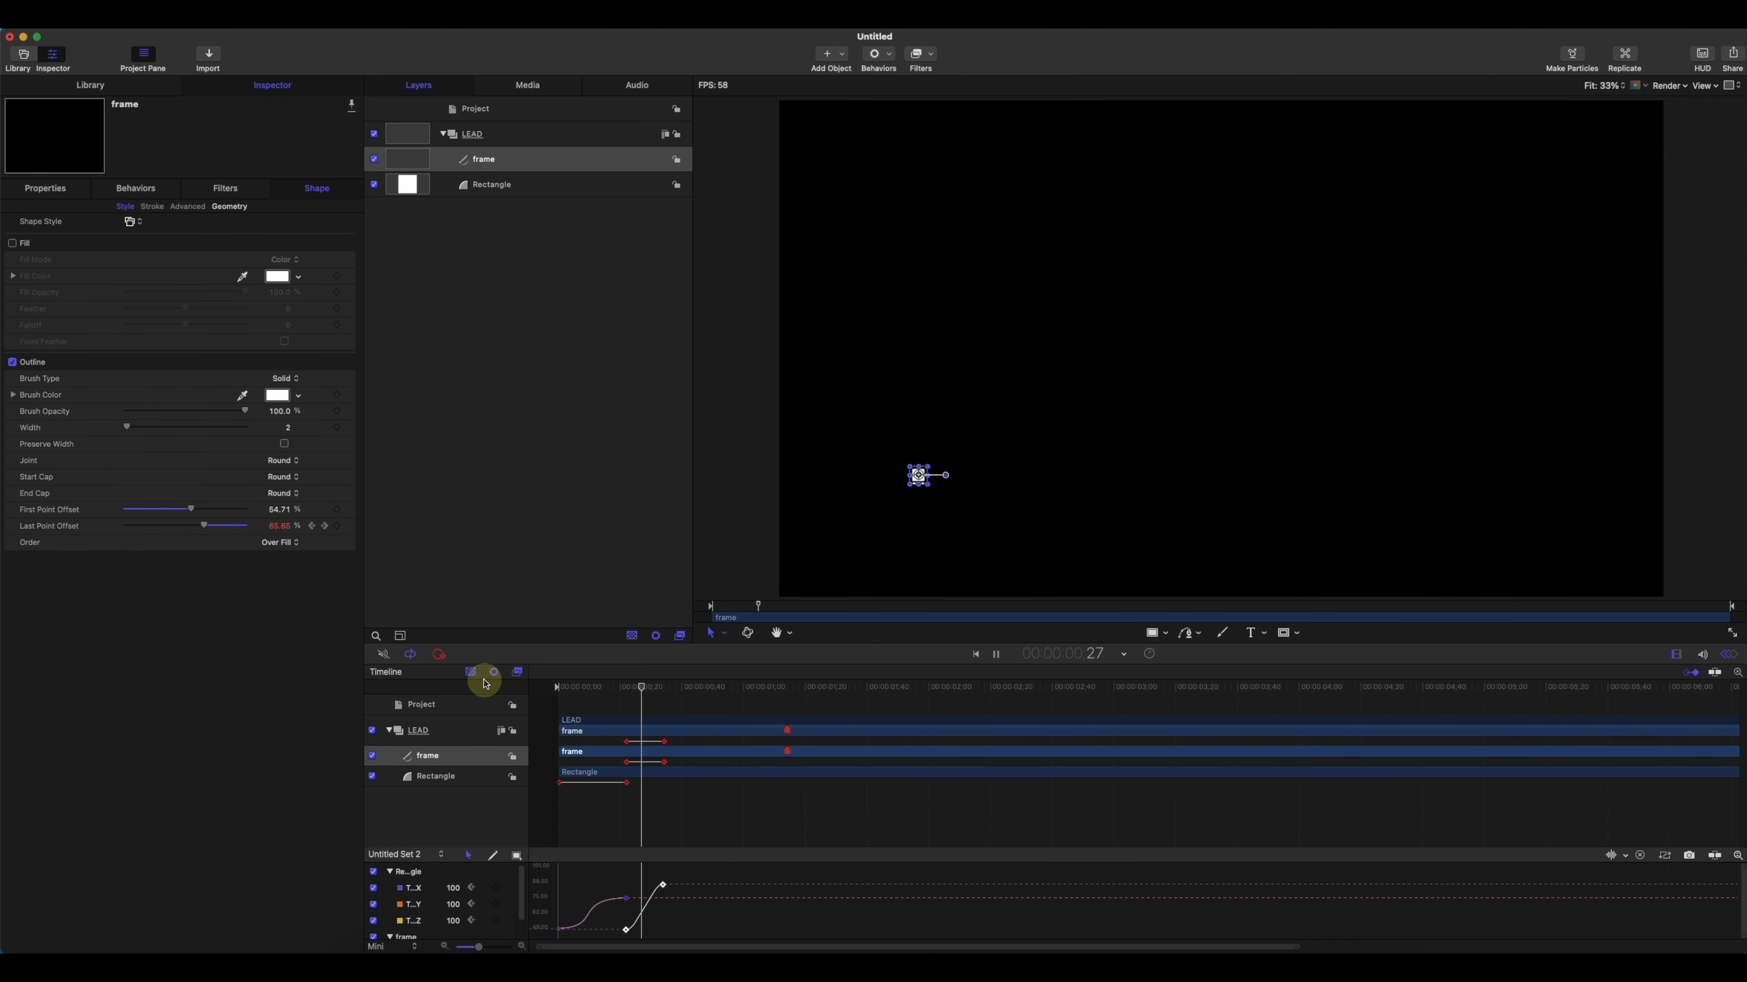
{"action": "left_click", "coordinate": [830, 289]}
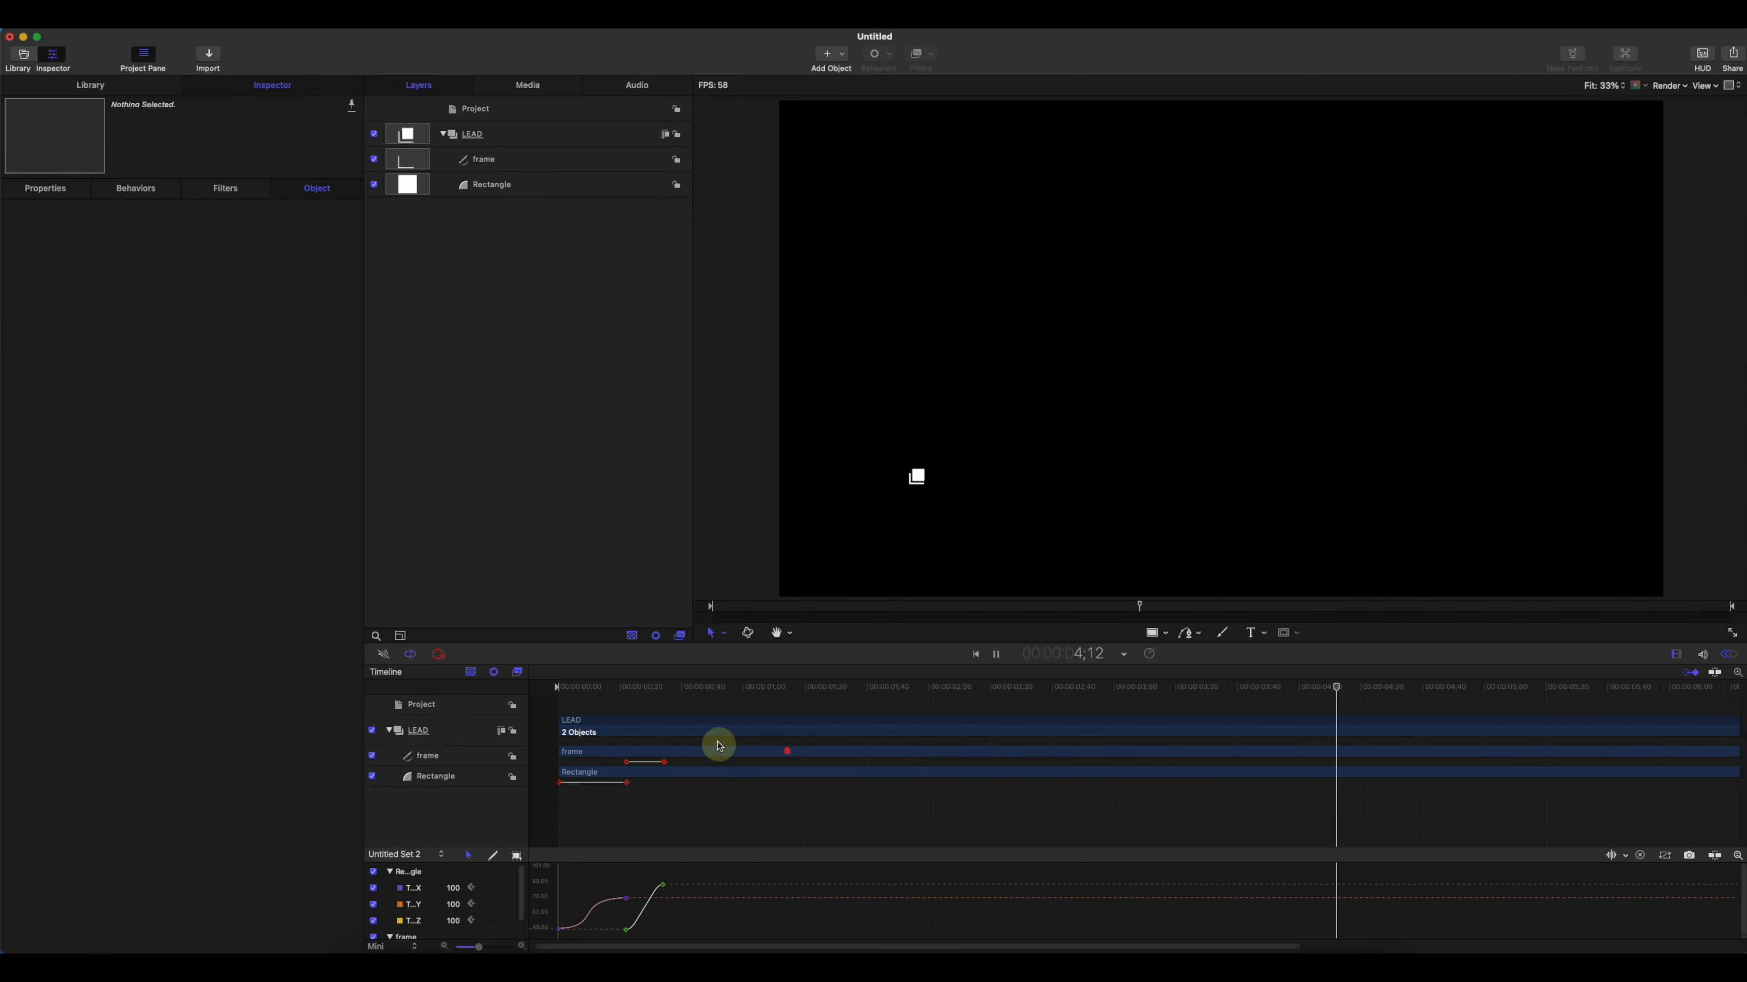
{"action": "left_click", "coordinate": [765, 737]}
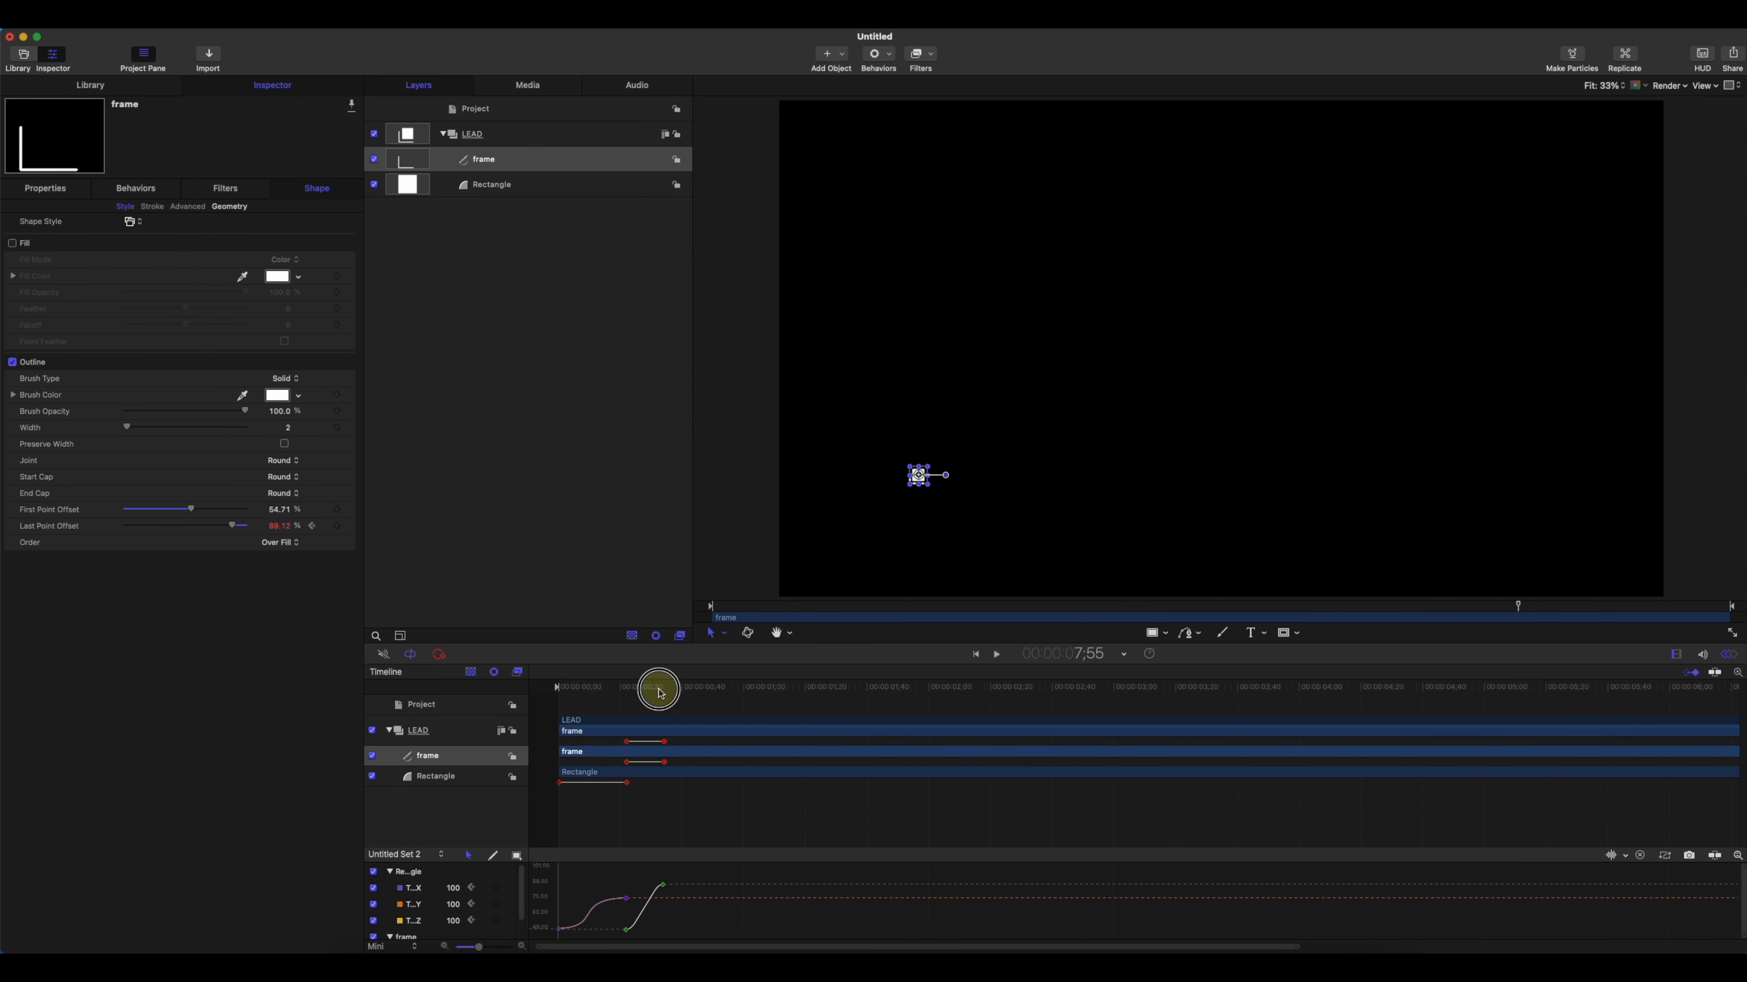
- Replay the animation from the start to check the square and the eased outline frame
{"action": "left_click", "coordinate": [555, 687]}
{"action": "key", "text": "space"}
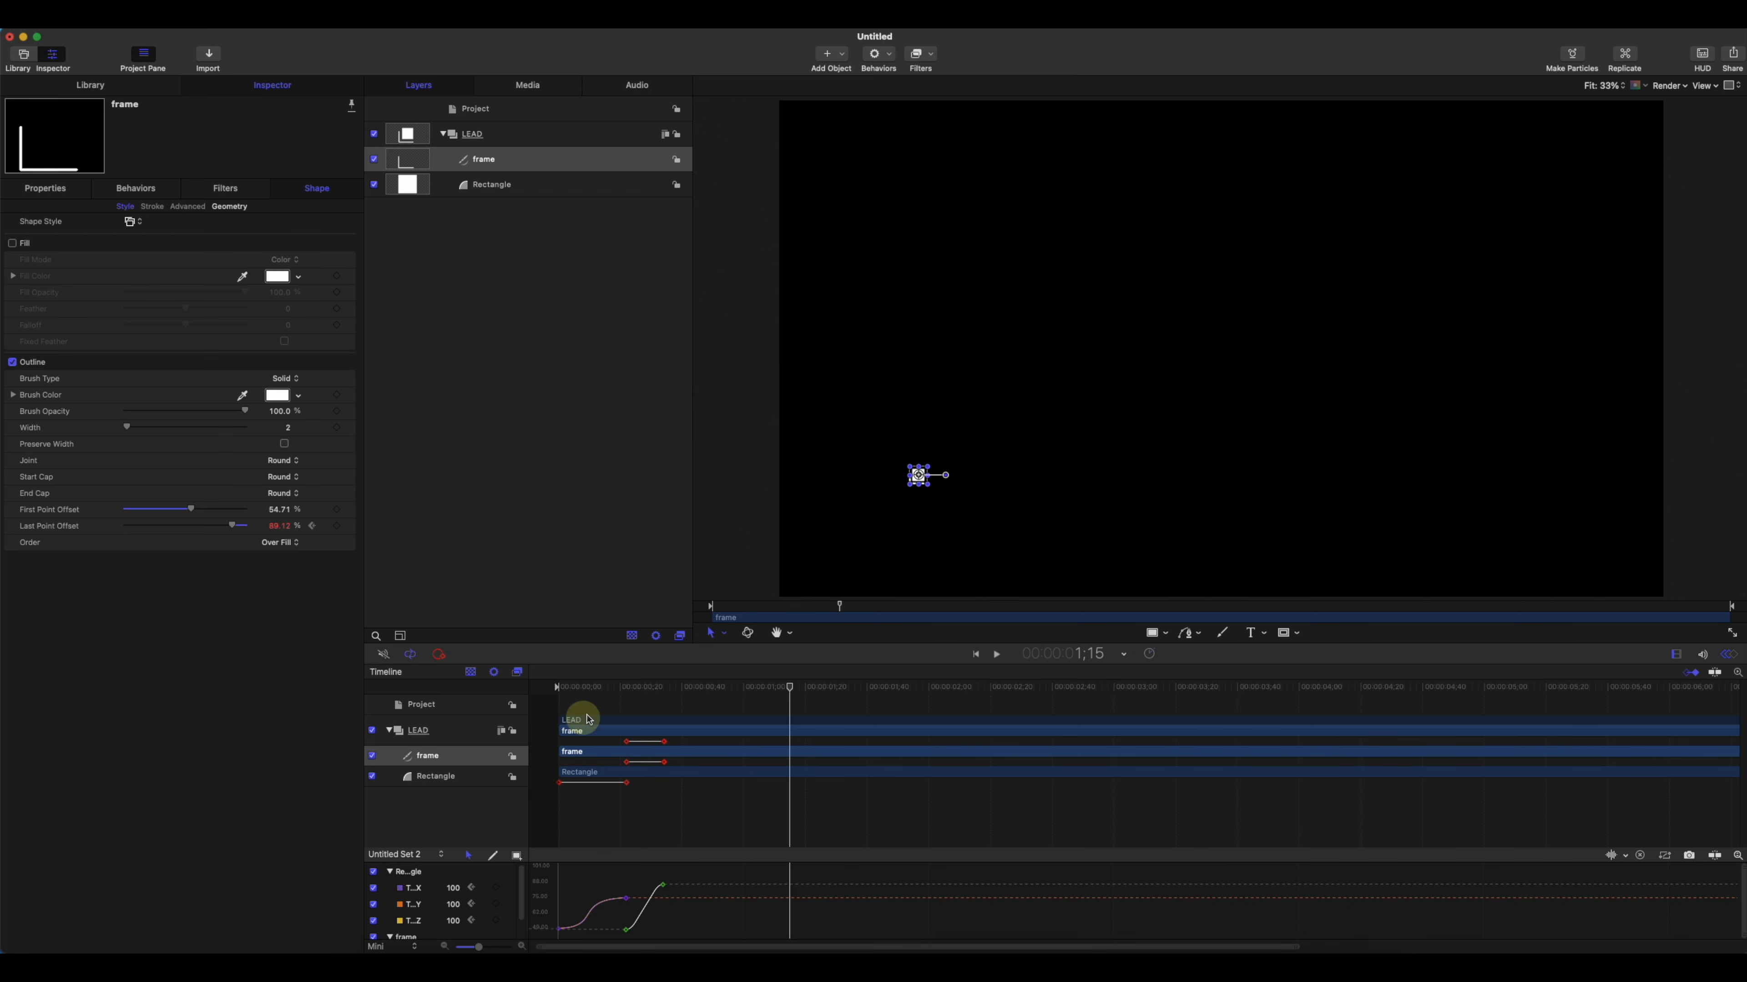
{"action": "left_click", "coordinate": [560, 688]}
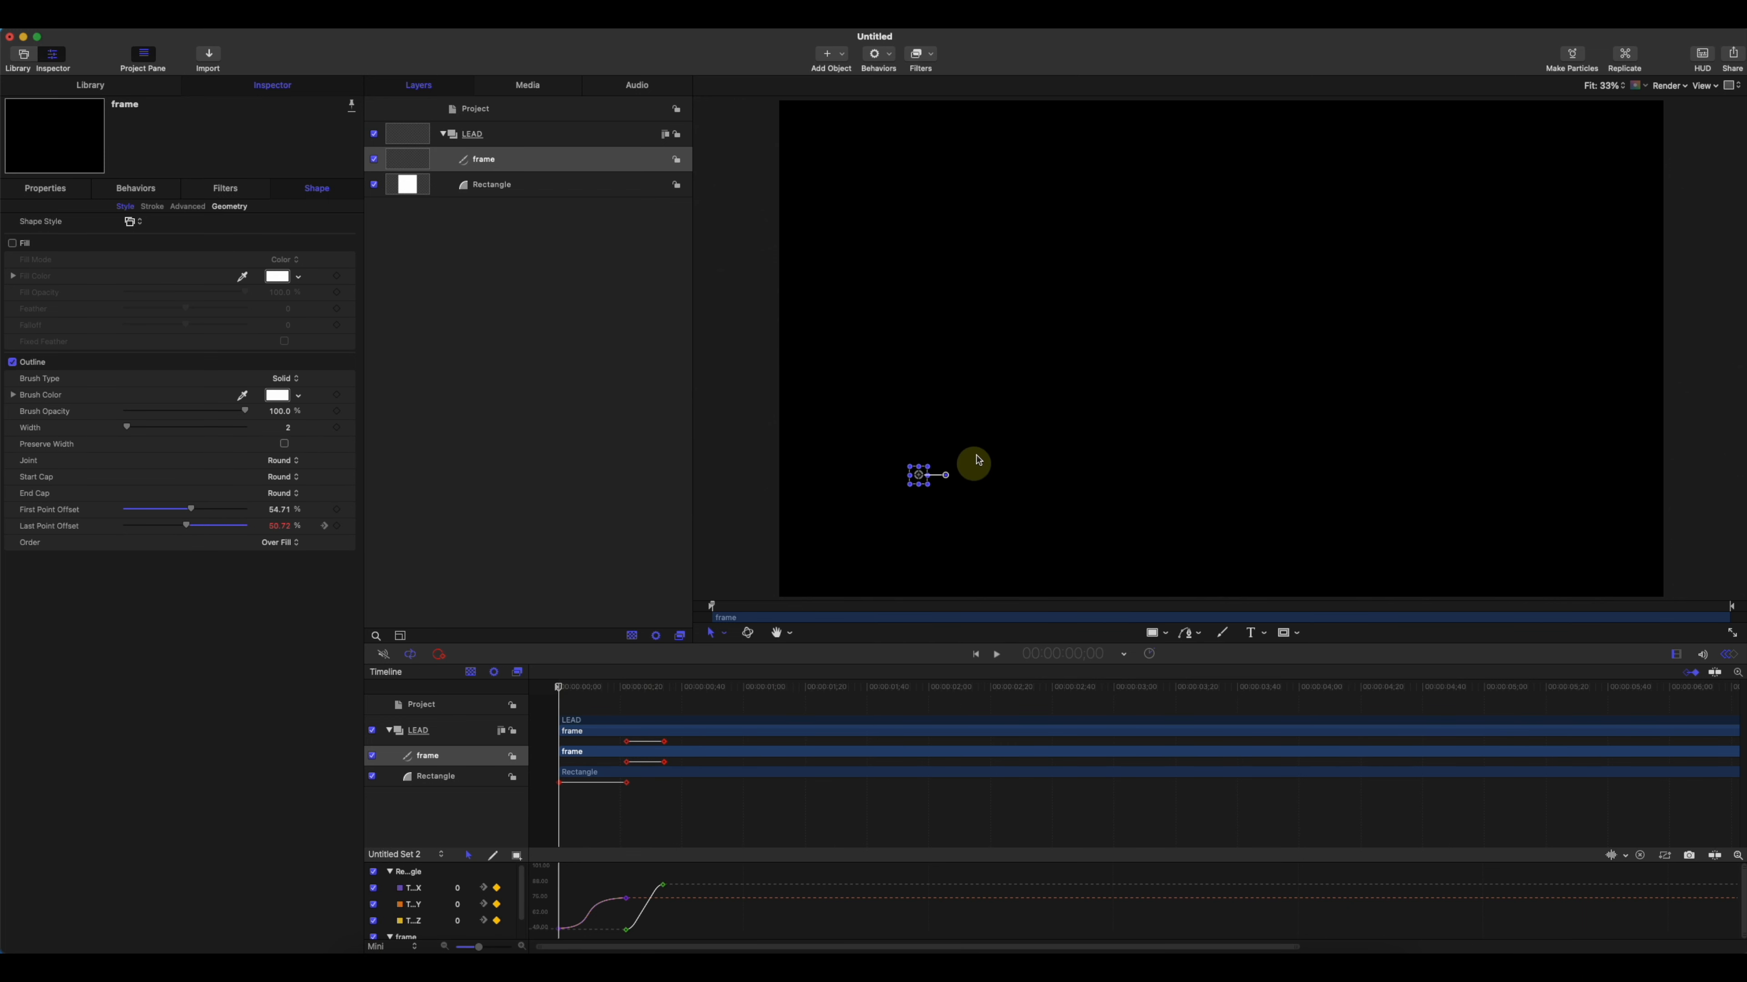
{"action": "left_click", "coordinate": [984, 419]}
- At frame 34, draw a diagonal line in the LEAD group rising up and right from the square, with outline width 4
{"action": "left_click_drag", "start_coordinate": [558, 685], "coordinate": [664, 687]}
{"action": "left_click", "coordinate": [476, 136]}
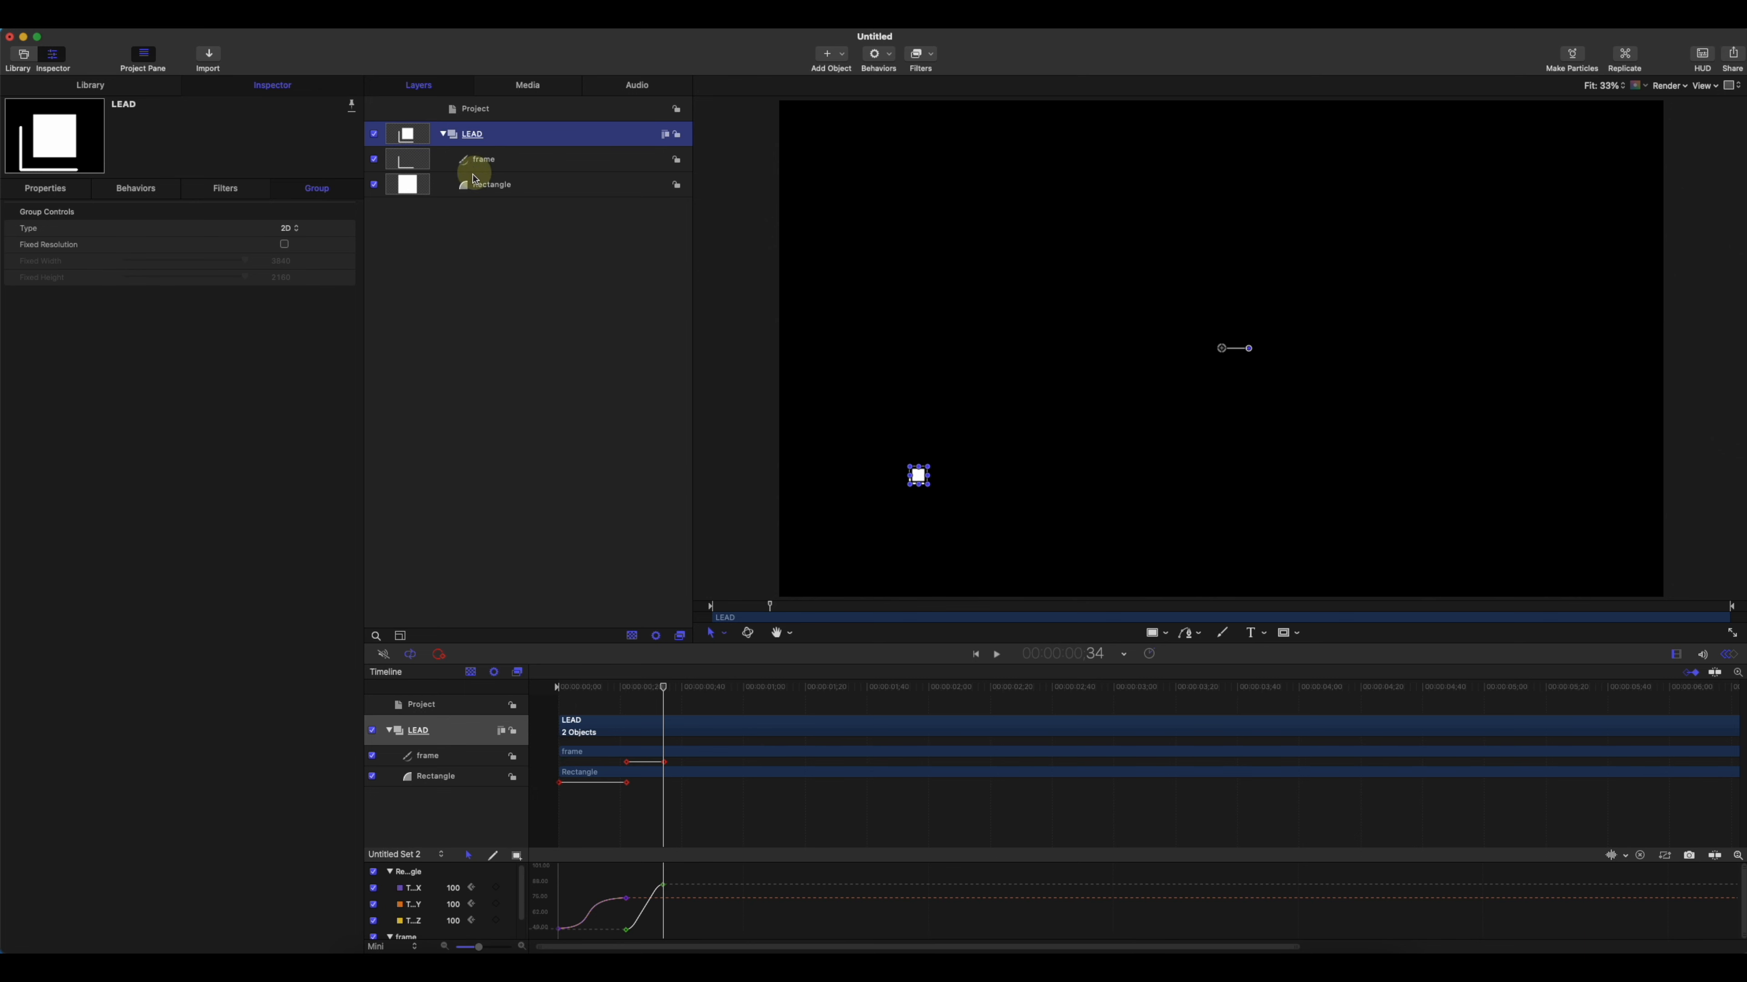
{"action": "left_click", "coordinate": [45, 188]}
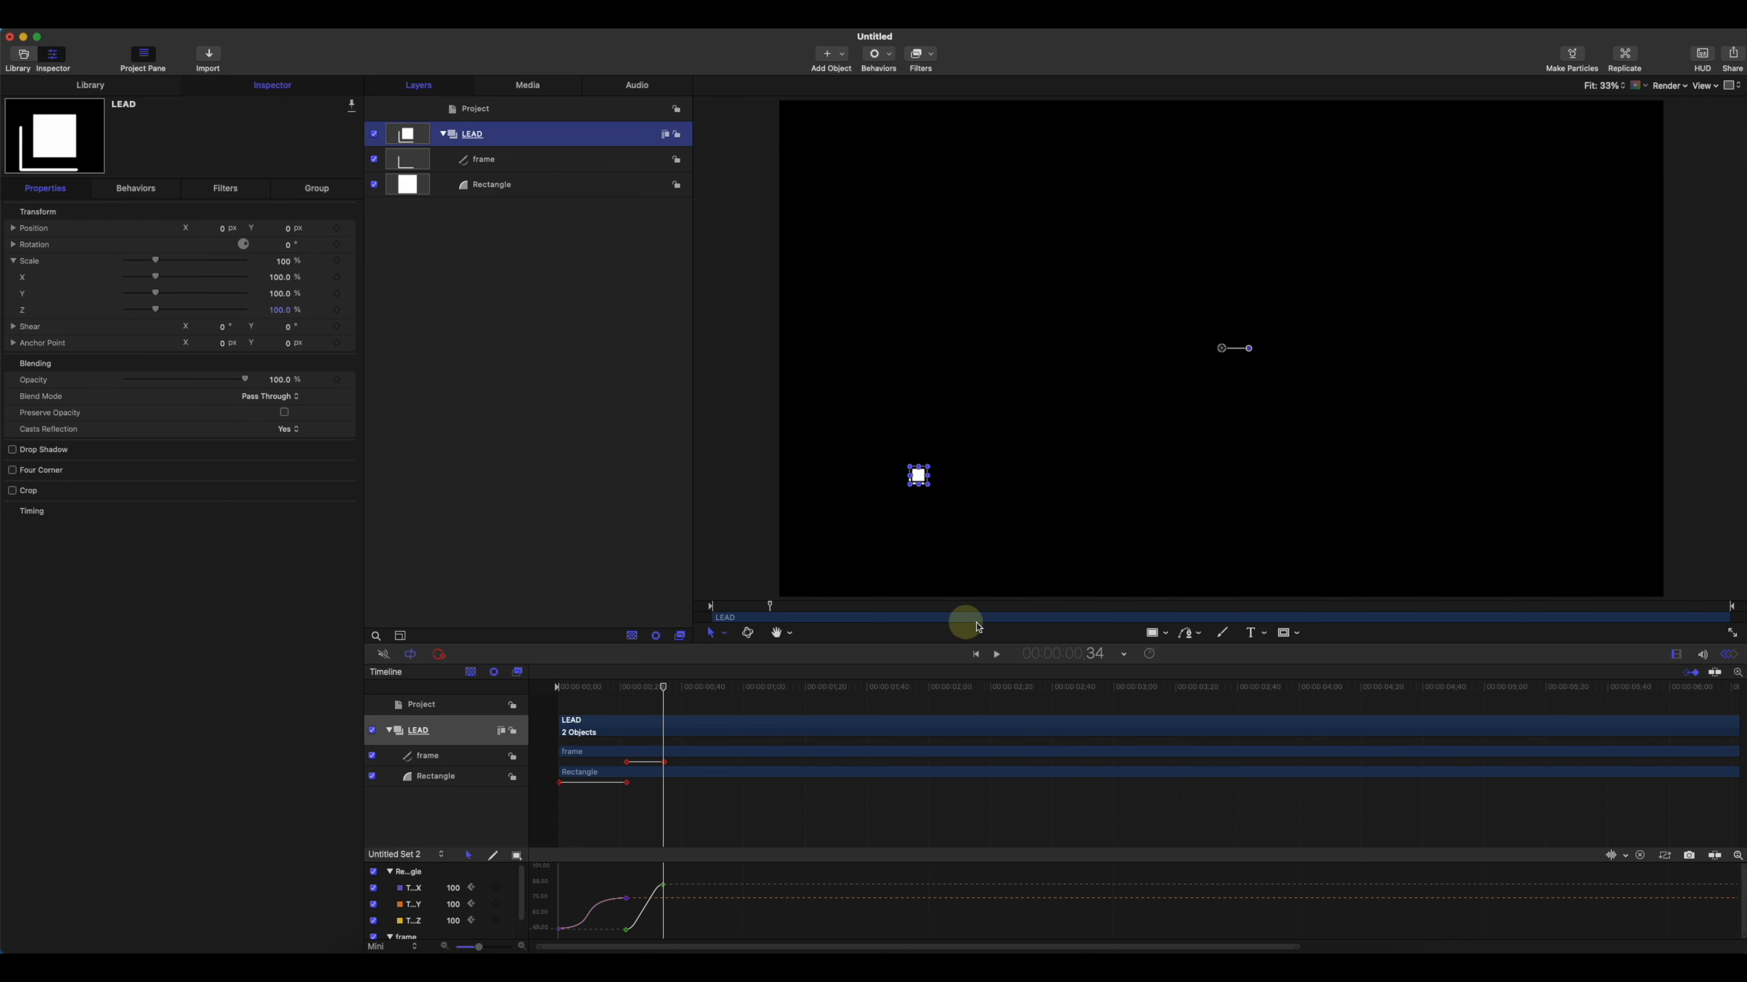
{"action": "left_click", "coordinate": [1167, 634]}
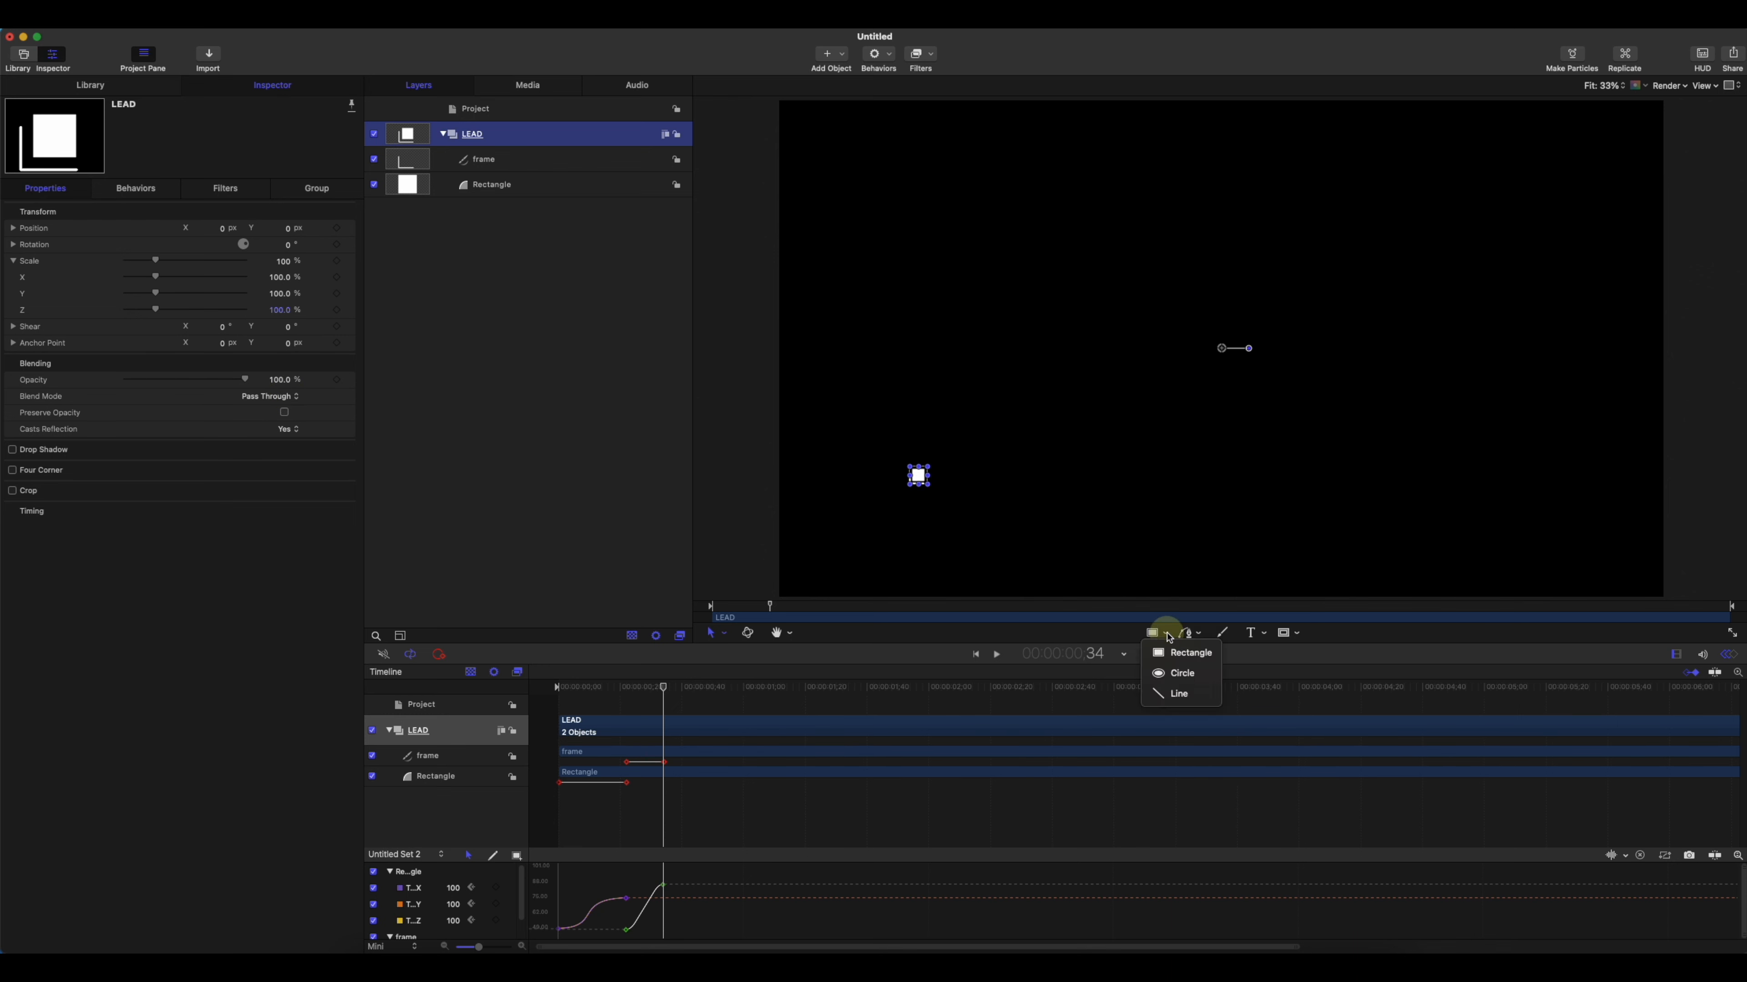
{"action": "left_click", "coordinate": [1186, 693]}
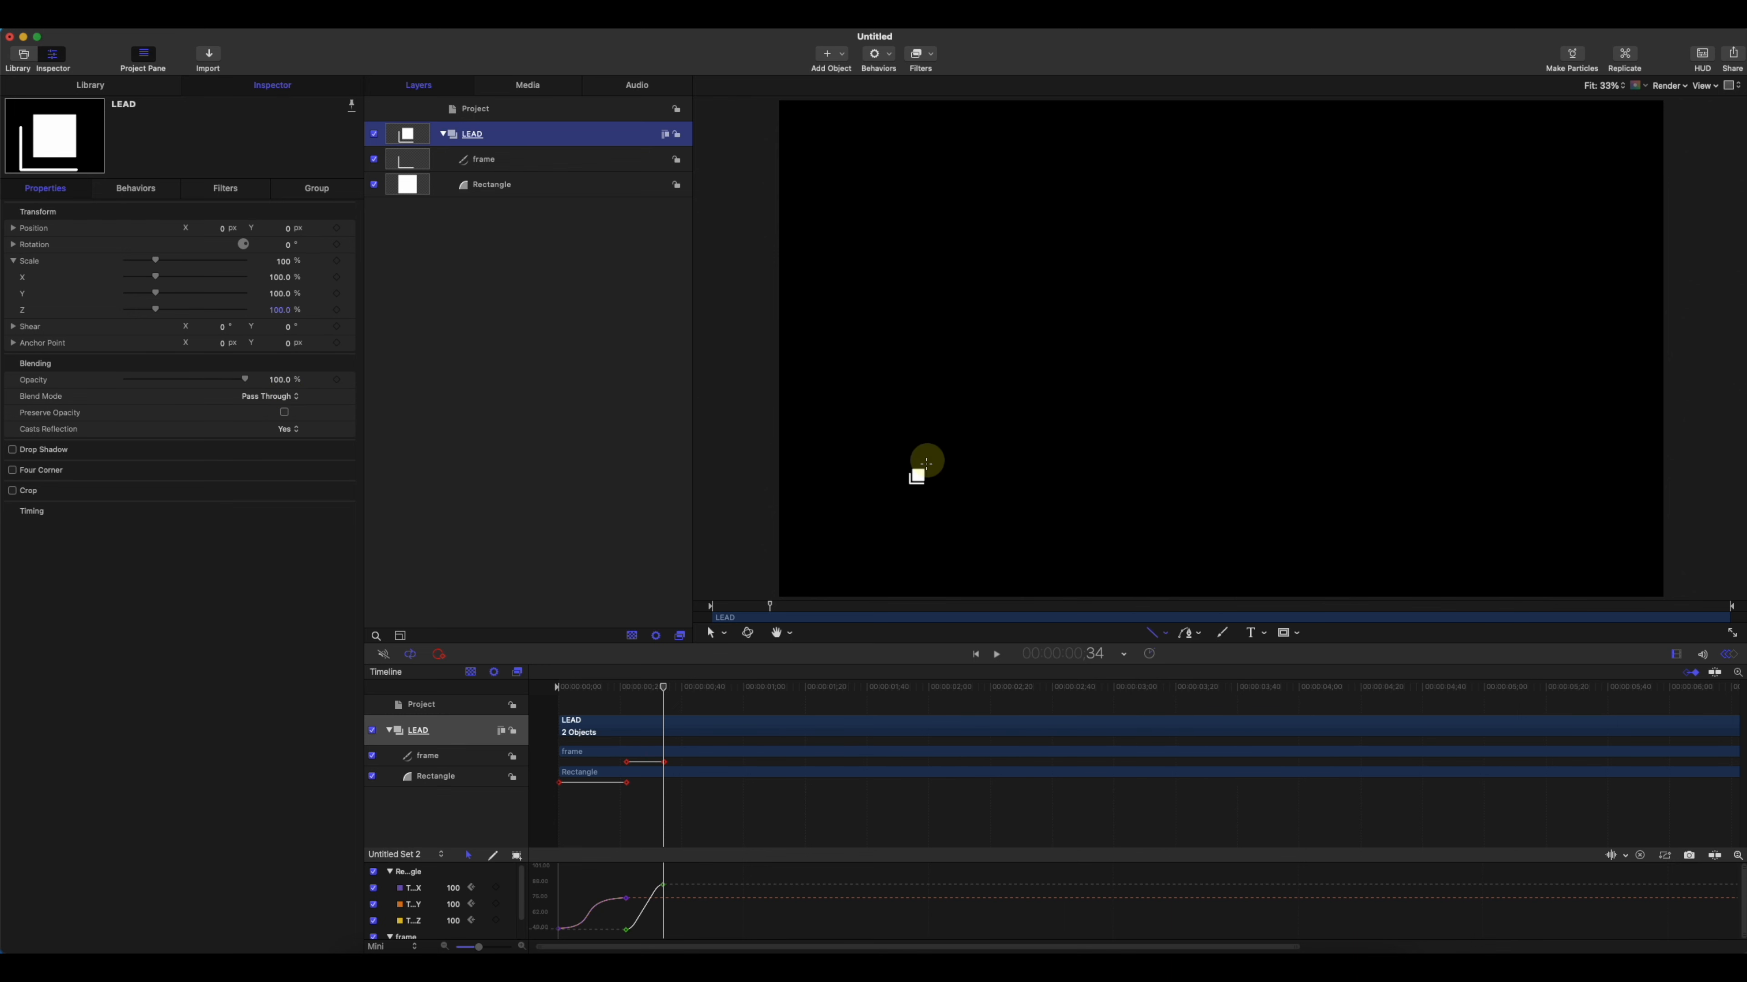
{"action": "left_click_drag", "start_coordinate": [922, 472], "coordinate": [1015, 380]}
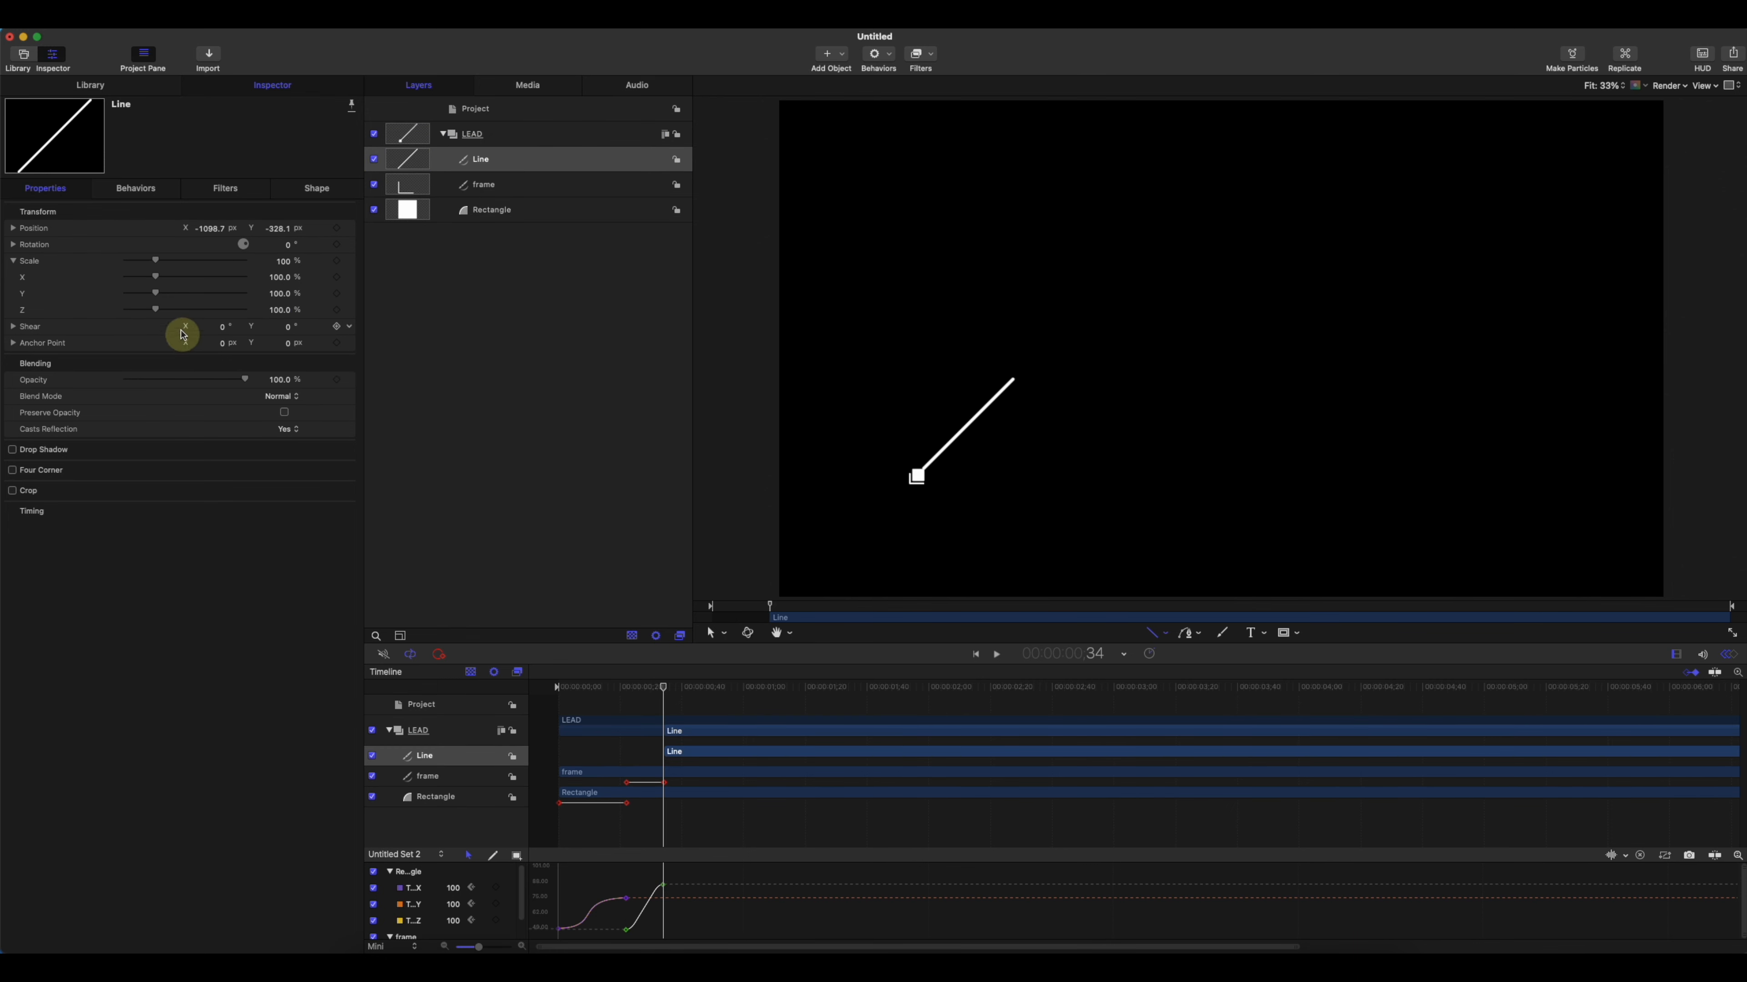
{"action": "left_click", "coordinate": [308, 187]}
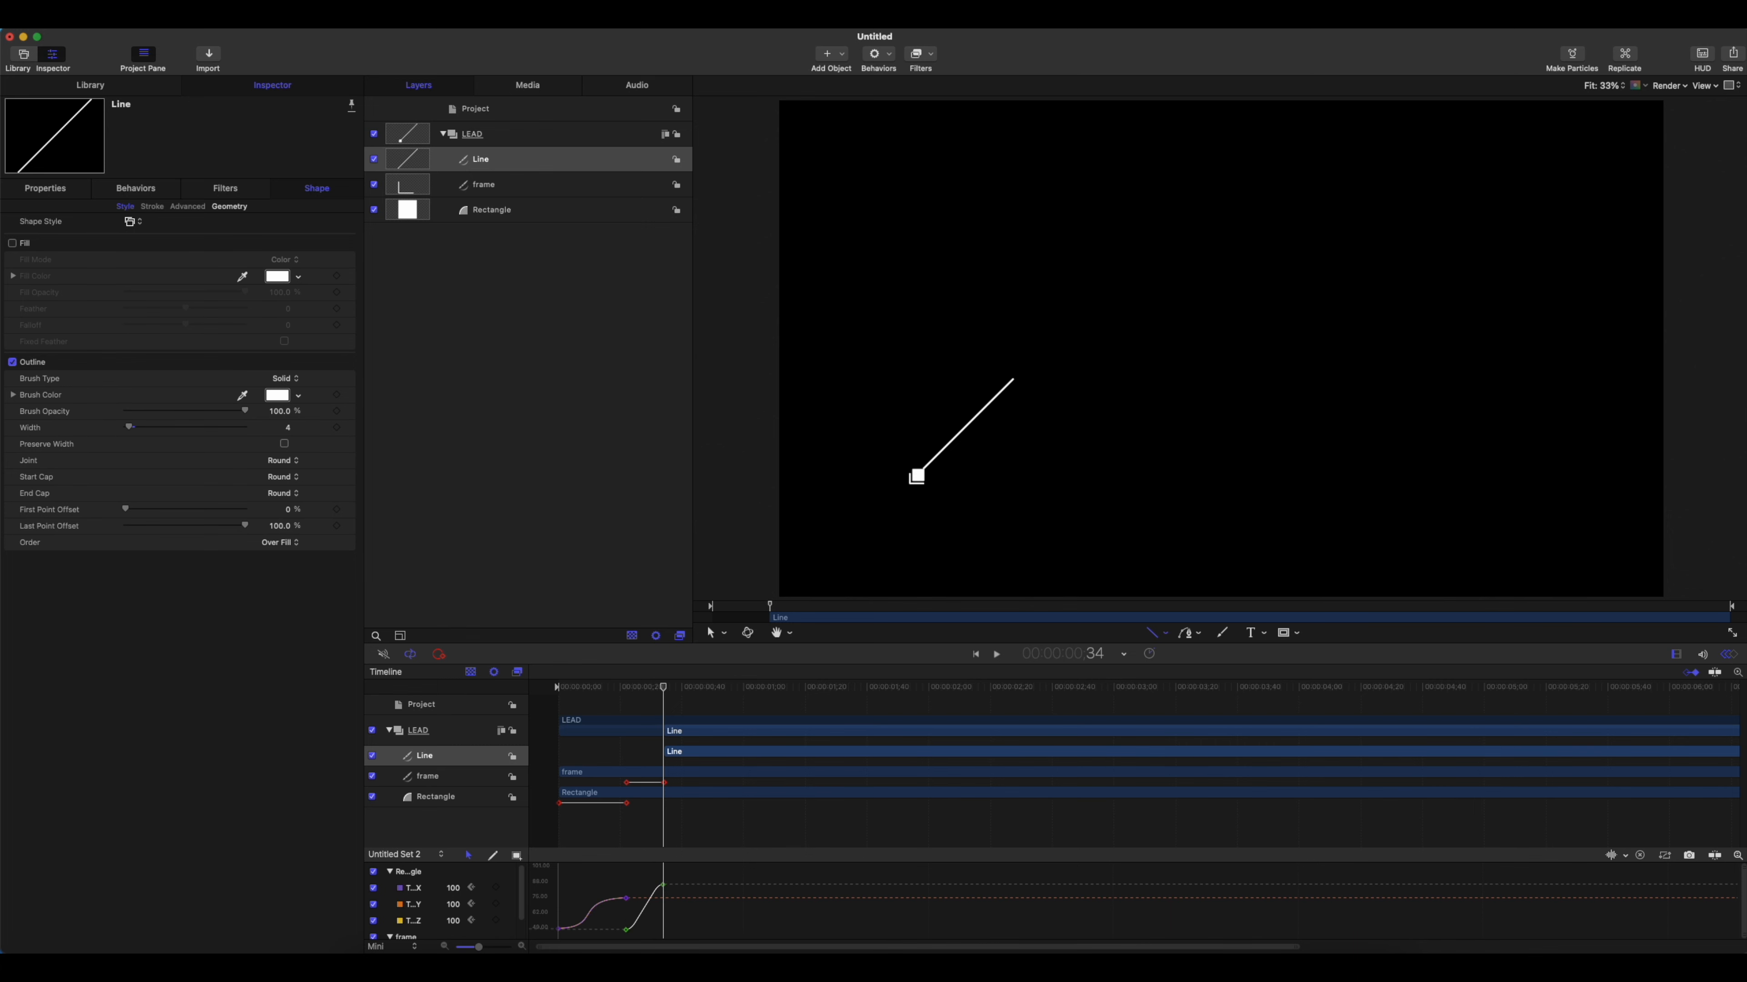
- Nudge the diagonal line against the square's upper-right corner, to a position of about X -1090 px, Y -326 px
{"action": "left_click", "coordinate": [1594, 86]}
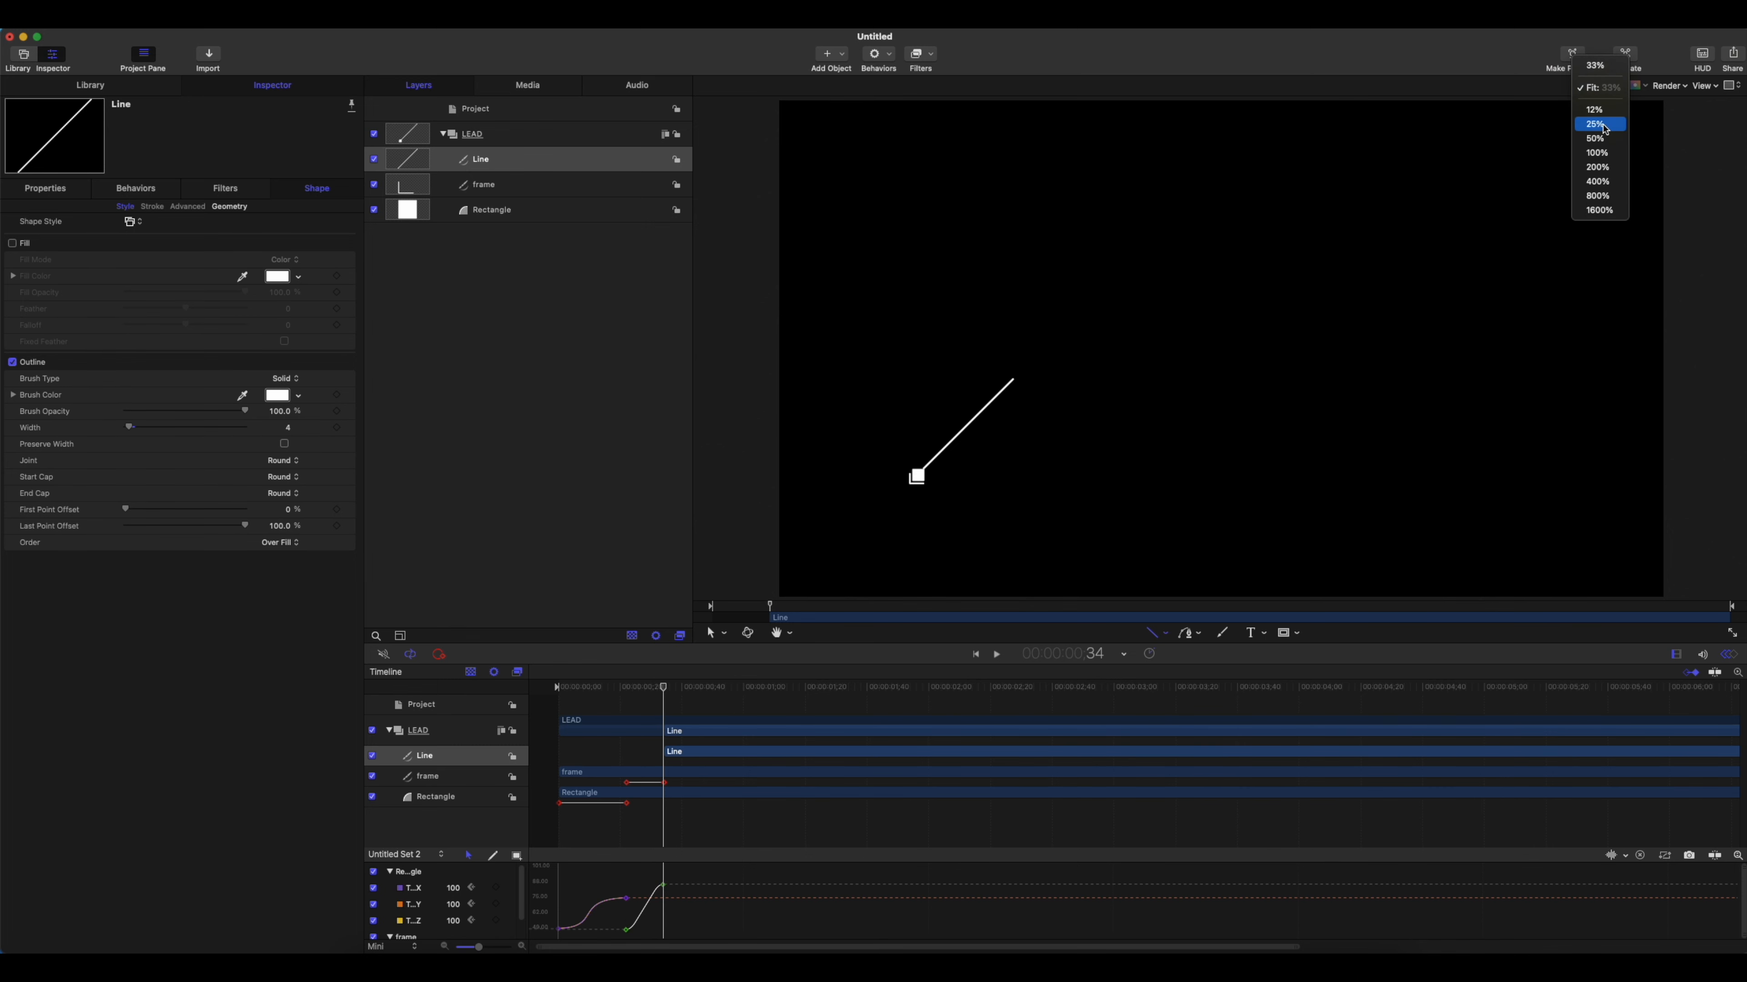
{"action": "left_click", "coordinate": [1604, 138]}
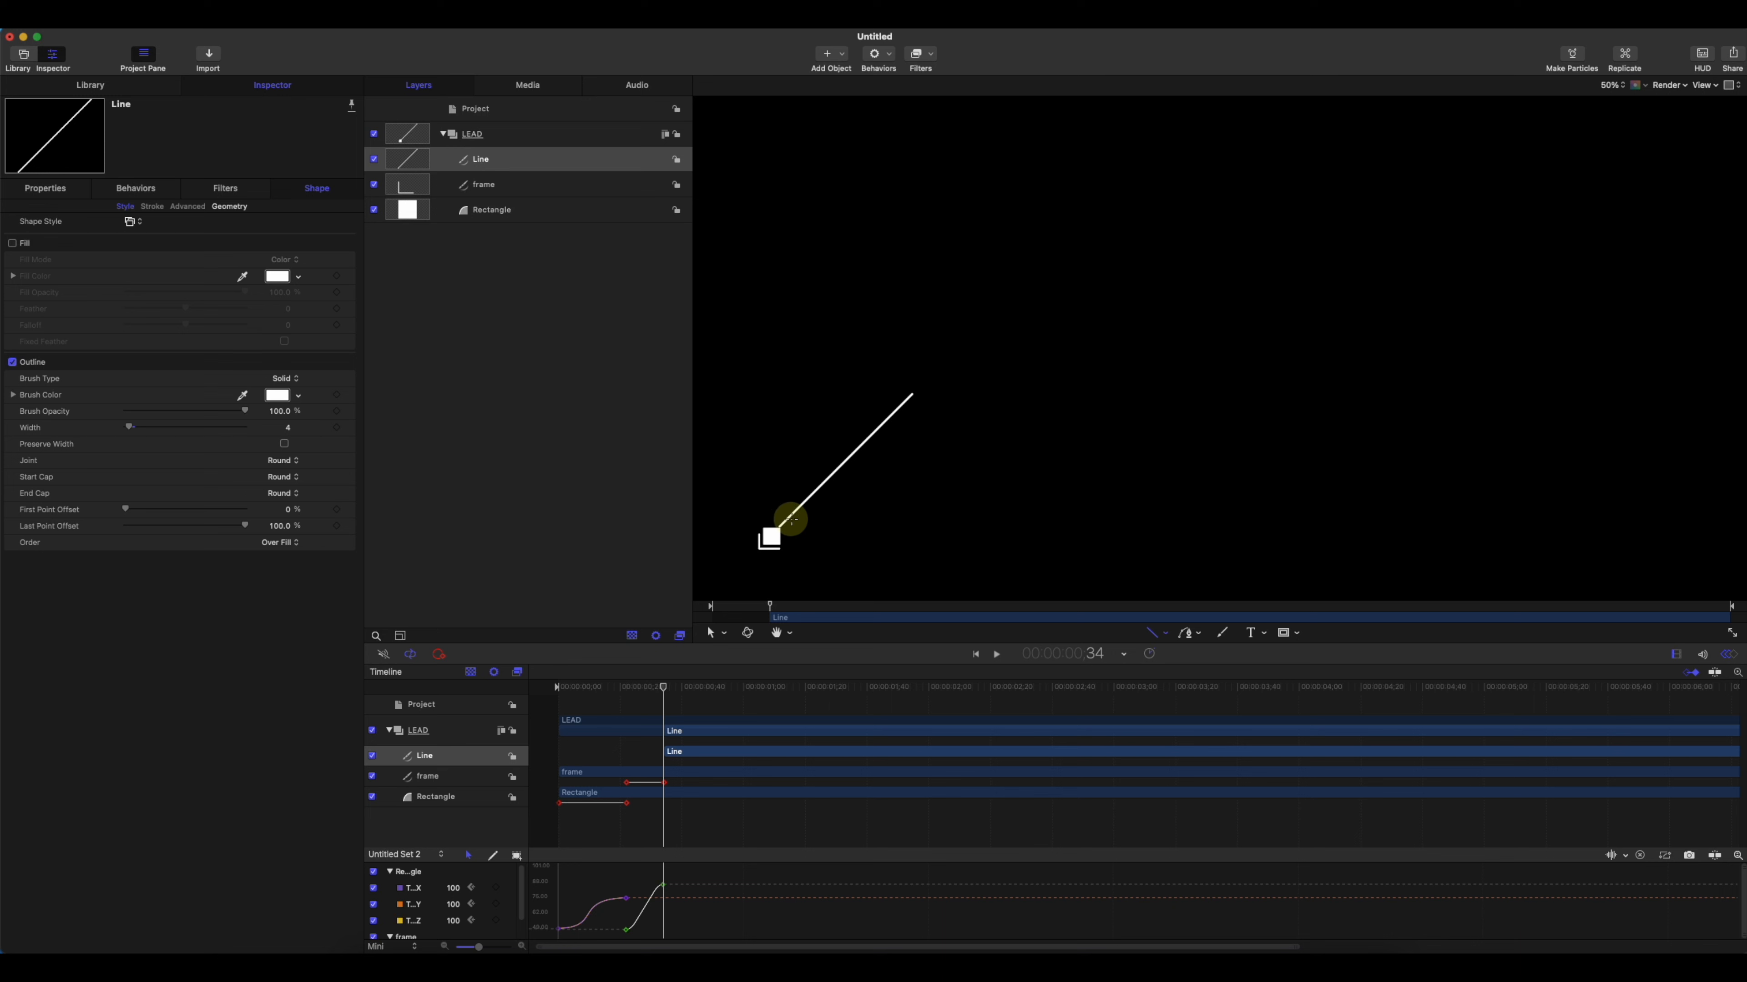
{"action": "left_click", "coordinate": [710, 633]}
{"action": "left_click", "coordinate": [833, 462]}
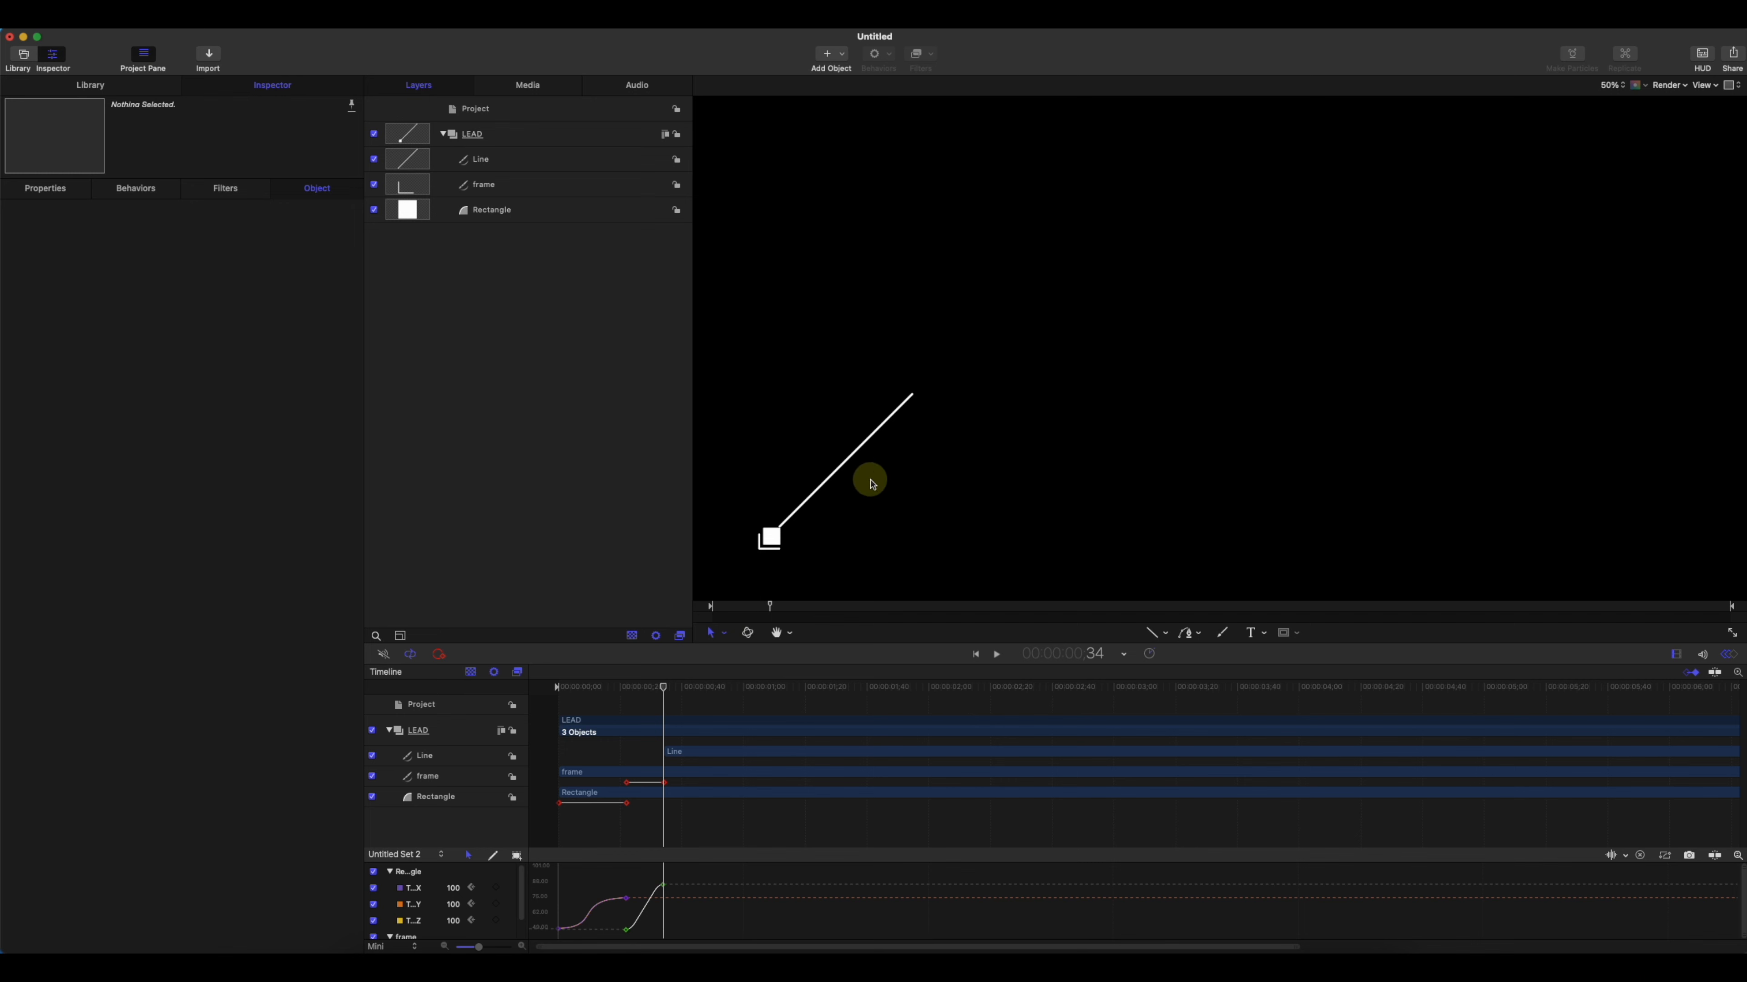
{"action": "left_click", "coordinate": [491, 161]}
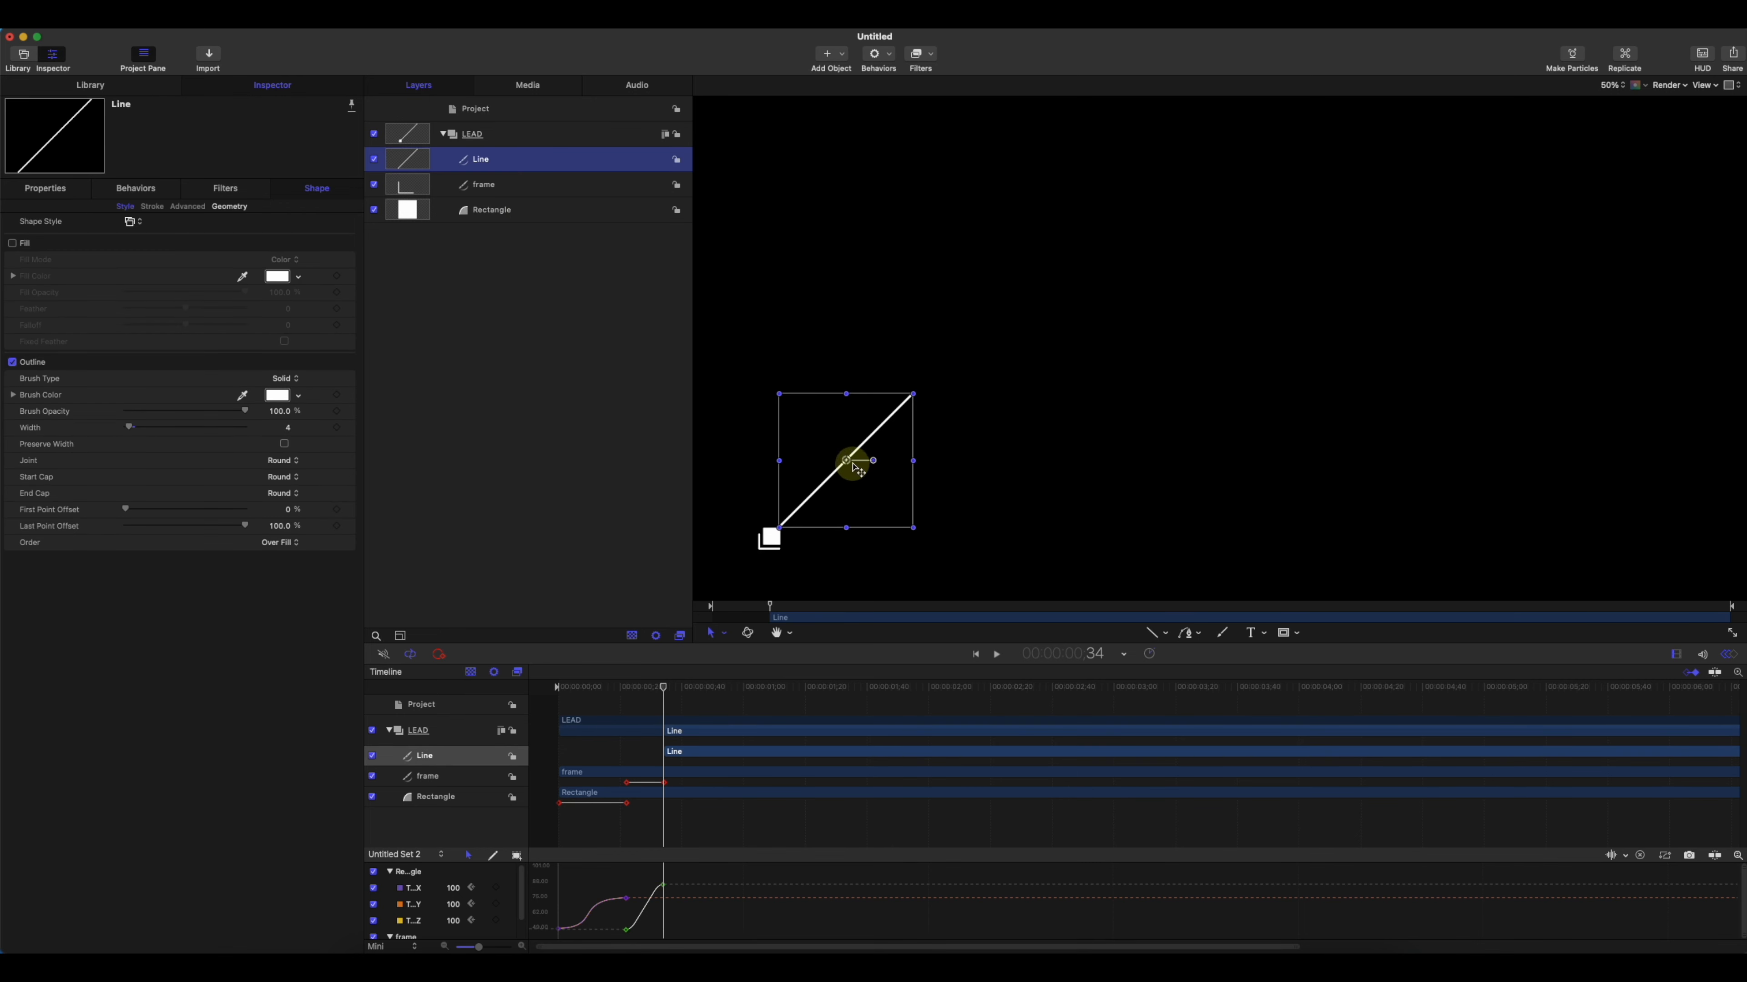
{"action": "left_click_drag", "start_coordinate": [855, 467], "coordinate": [859, 467]}
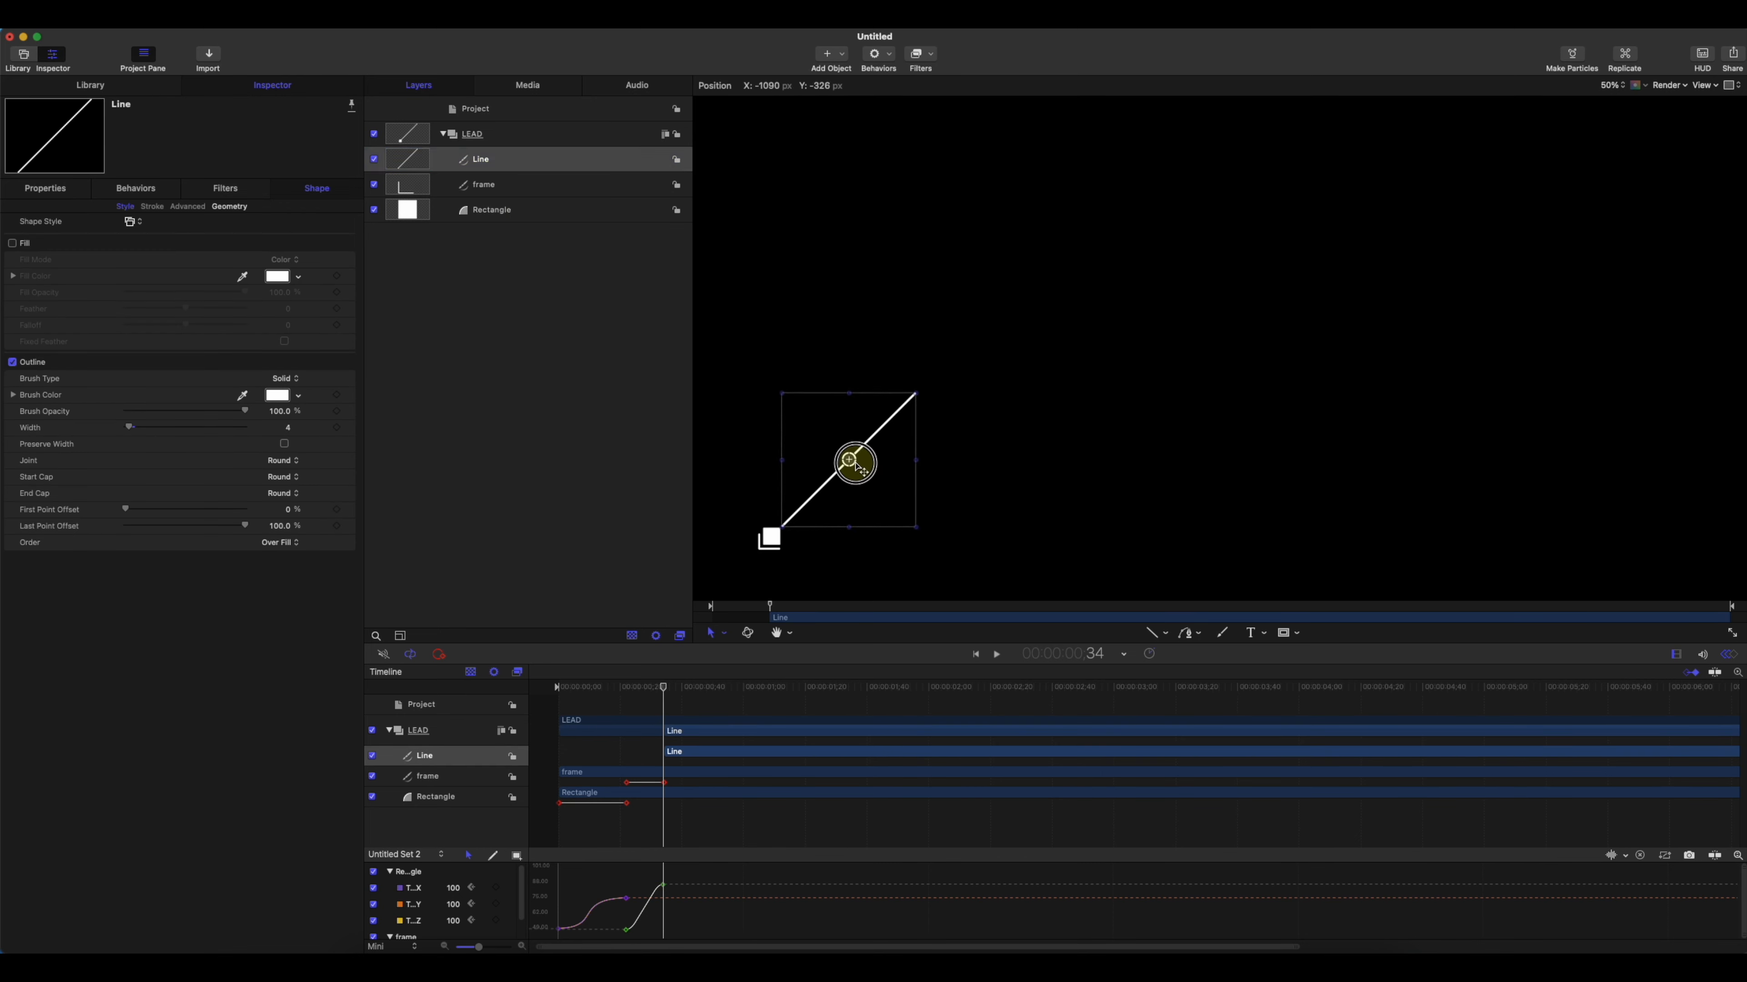
{"action": "left_click", "coordinate": [858, 347]}
- Collapse the diagonal line to its midpoint by setting both First Point Offset and Last Point Offset to 50%
{"action": "mouse_move", "coordinate": [674, 686]}
{"action": "left_mouse_down"}
{"action": "mouse_move", "coordinate": [559, 702]}
{"action": "mouse_move", "coordinate": [688, 712]}
{"action": "mouse_move", "coordinate": [669, 714]}
{"action": "left_mouse_up"}
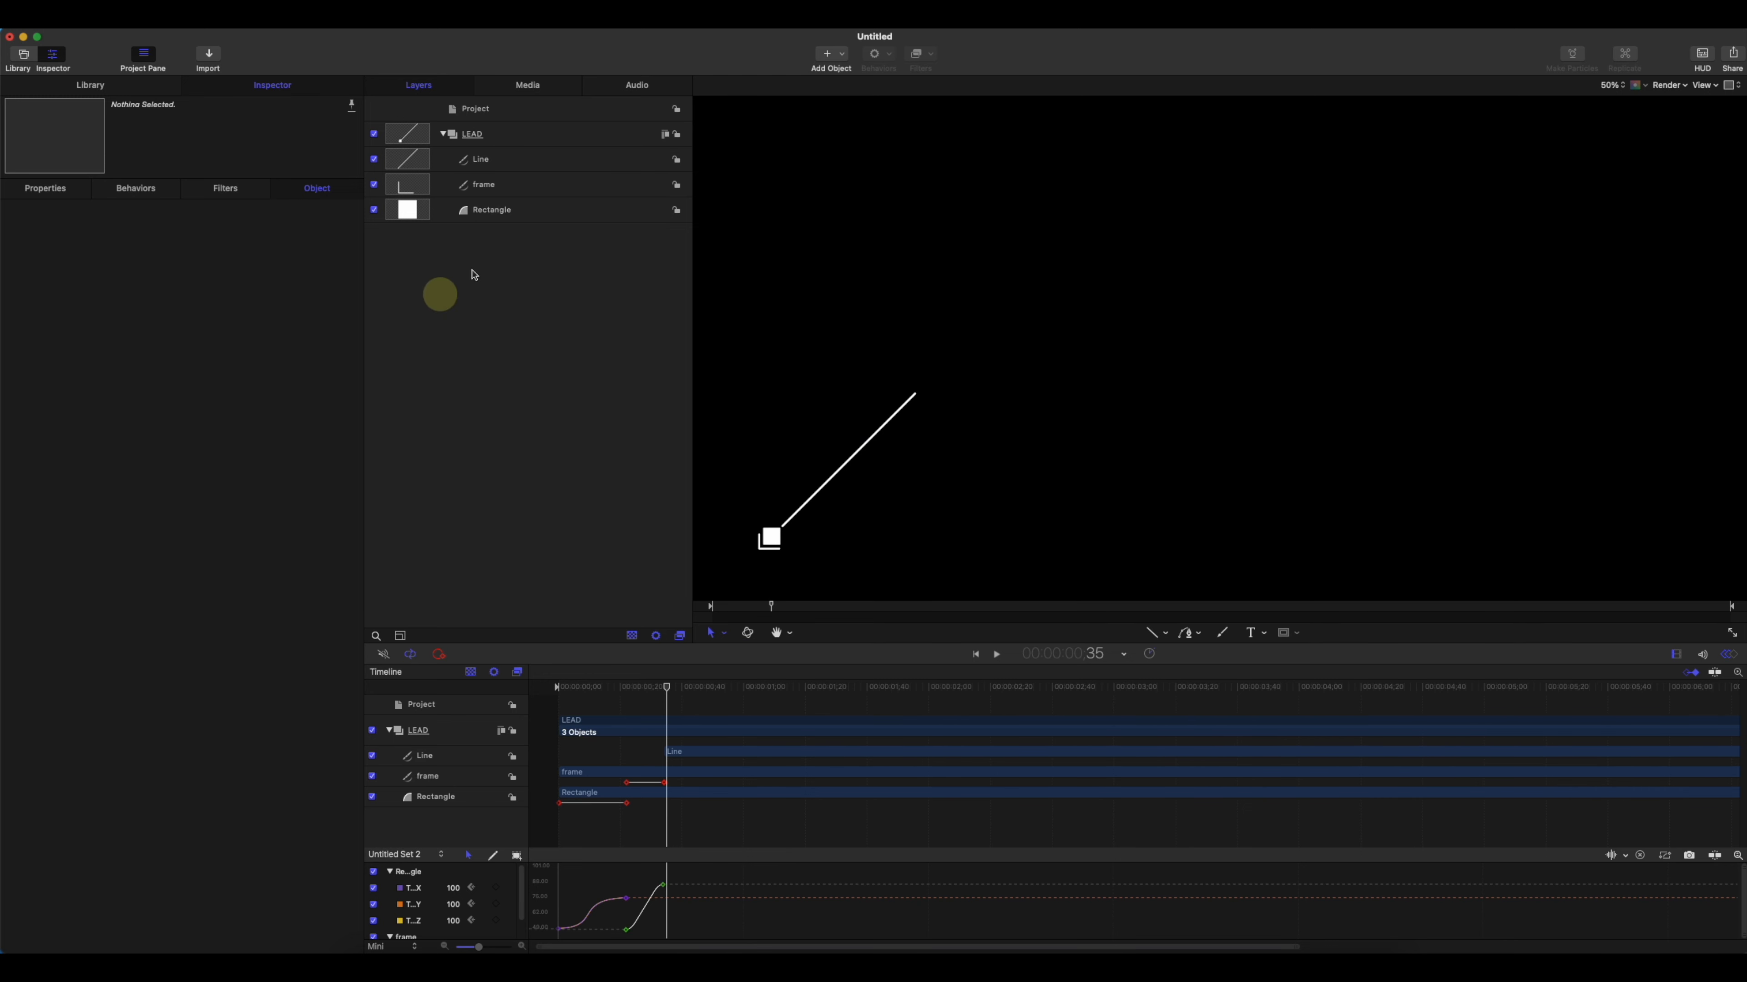
{"action": "left_click", "coordinate": [484, 160]}
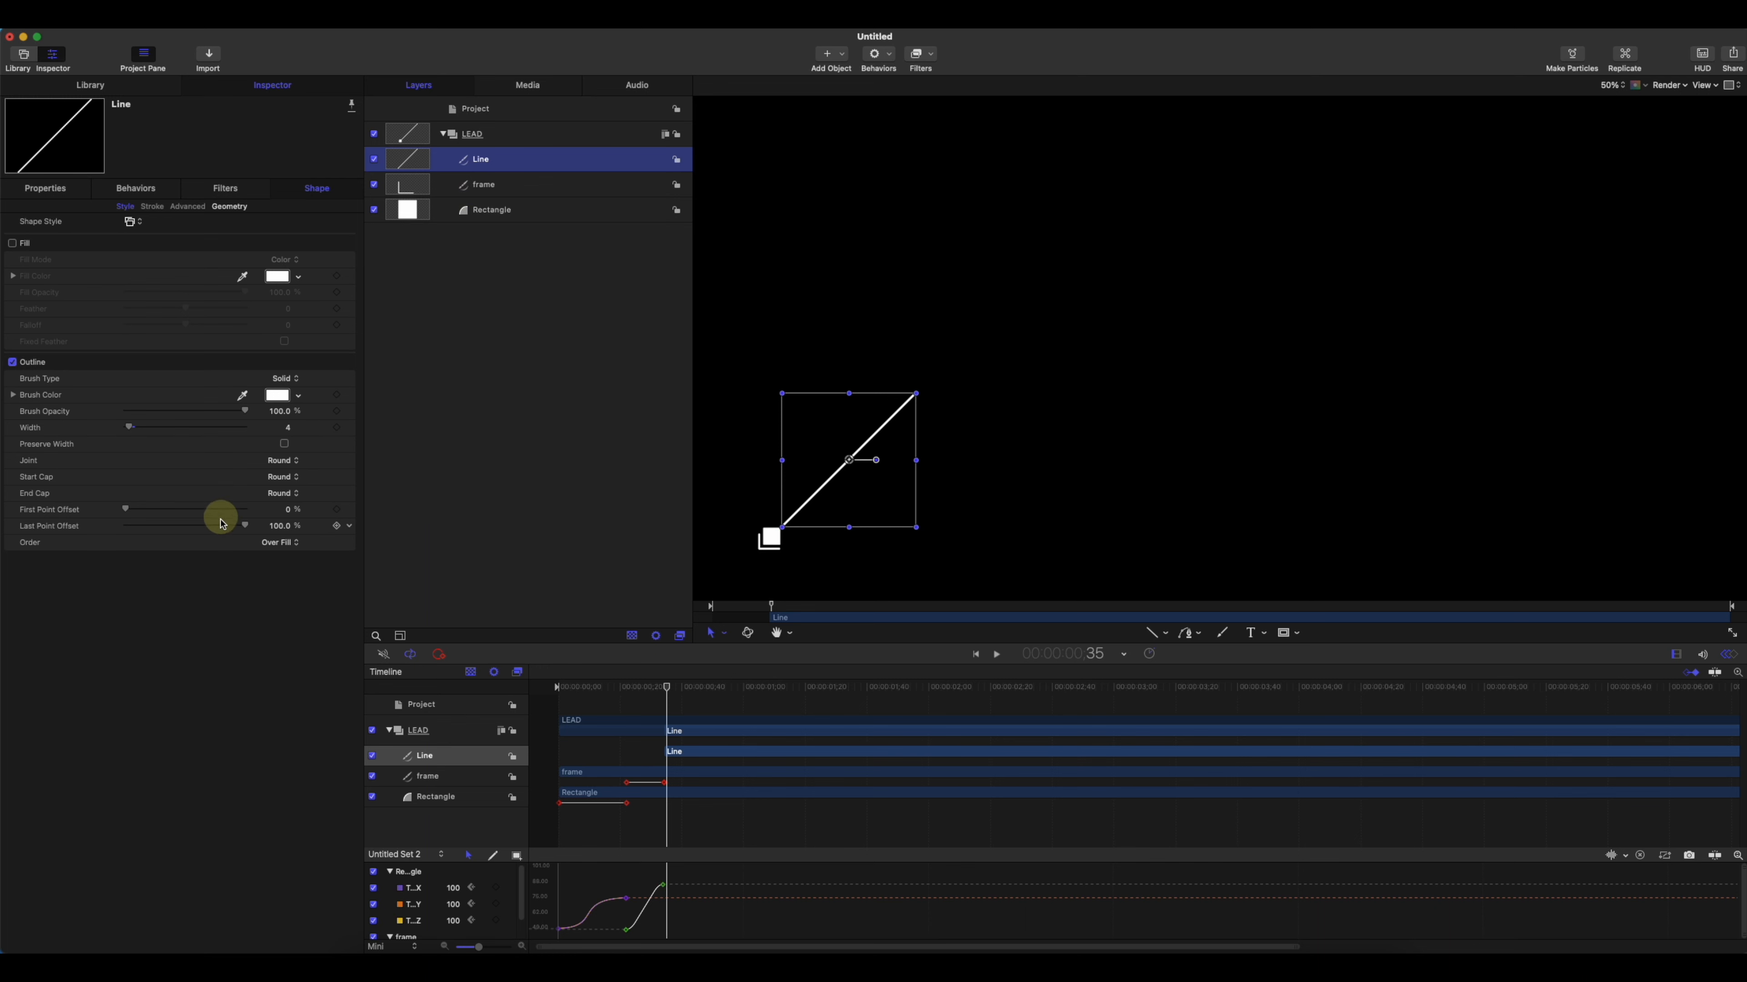
{"action": "left_click_drag", "start_coordinate": [246, 529], "coordinate": [211, 528]}
{"action": "left_click", "coordinate": [278, 527]}
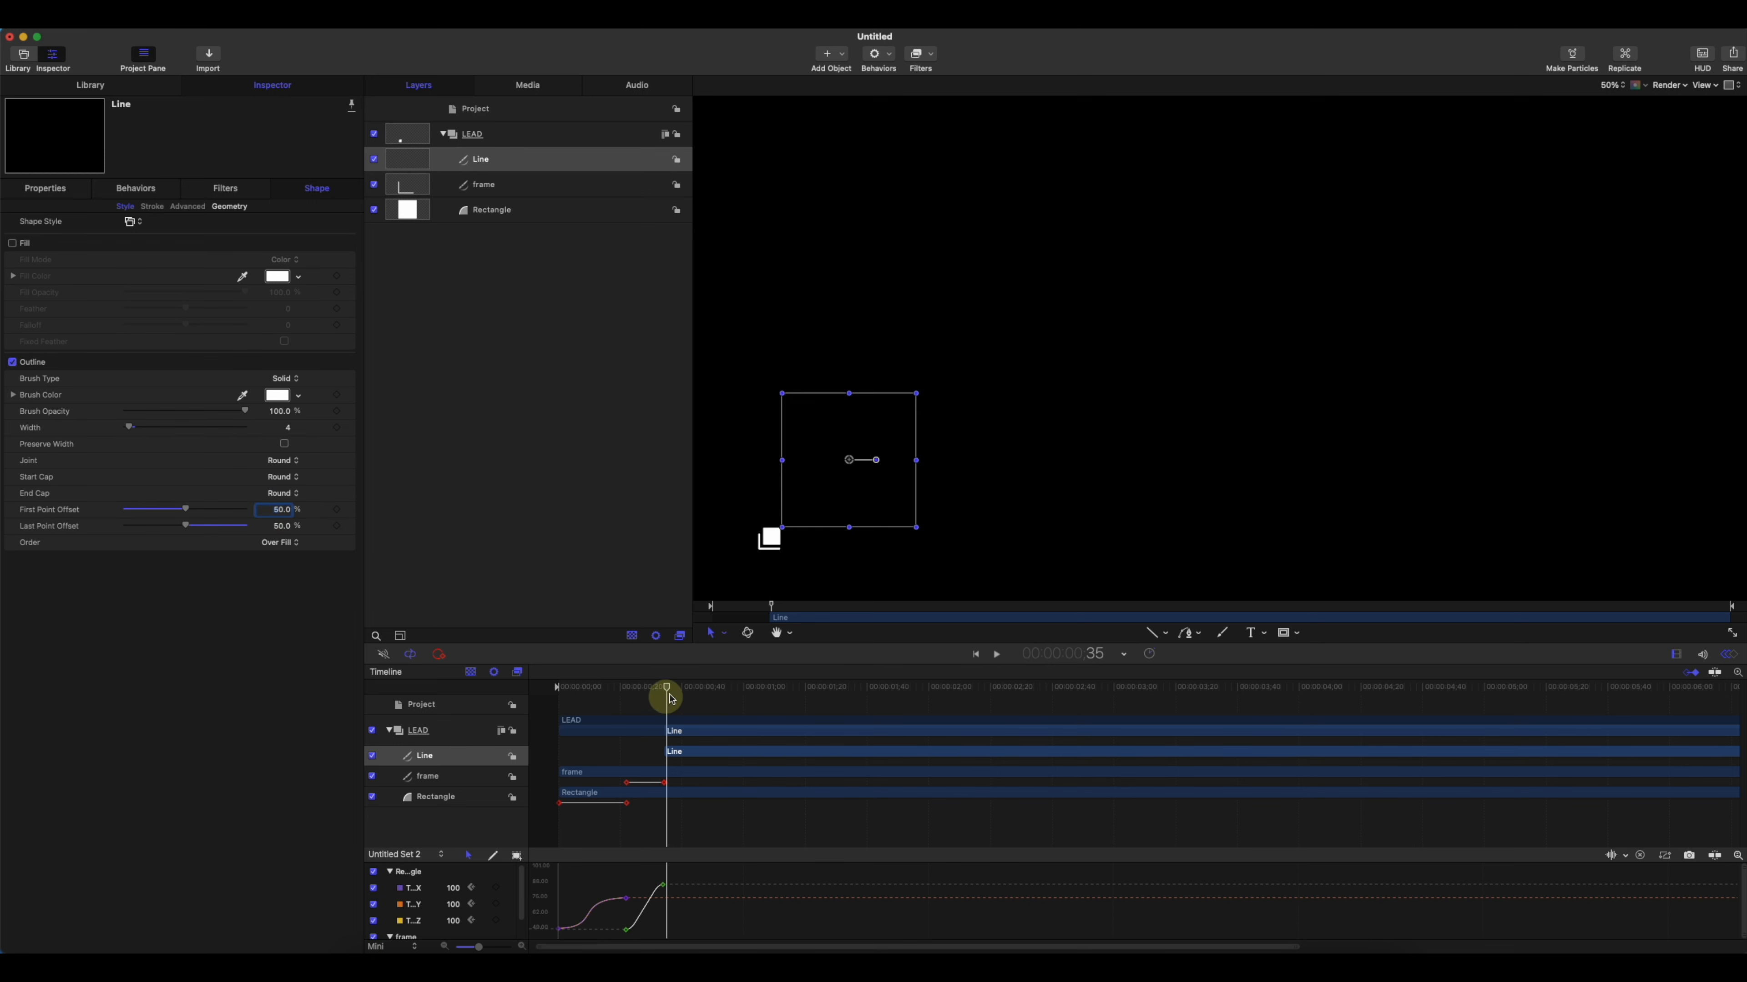
- Keyframe the line's First and Last Point Offset at frame 36 with 50% each, and at frame 55 with 0% and 100%
{"action": "mouse_move", "coordinate": [670, 690]}
{"action": "left_mouse_down"}
{"action": "mouse_move", "coordinate": [723, 687]}
{"action": "mouse_move", "coordinate": [671, 687]}
{"action": "left_mouse_up"}
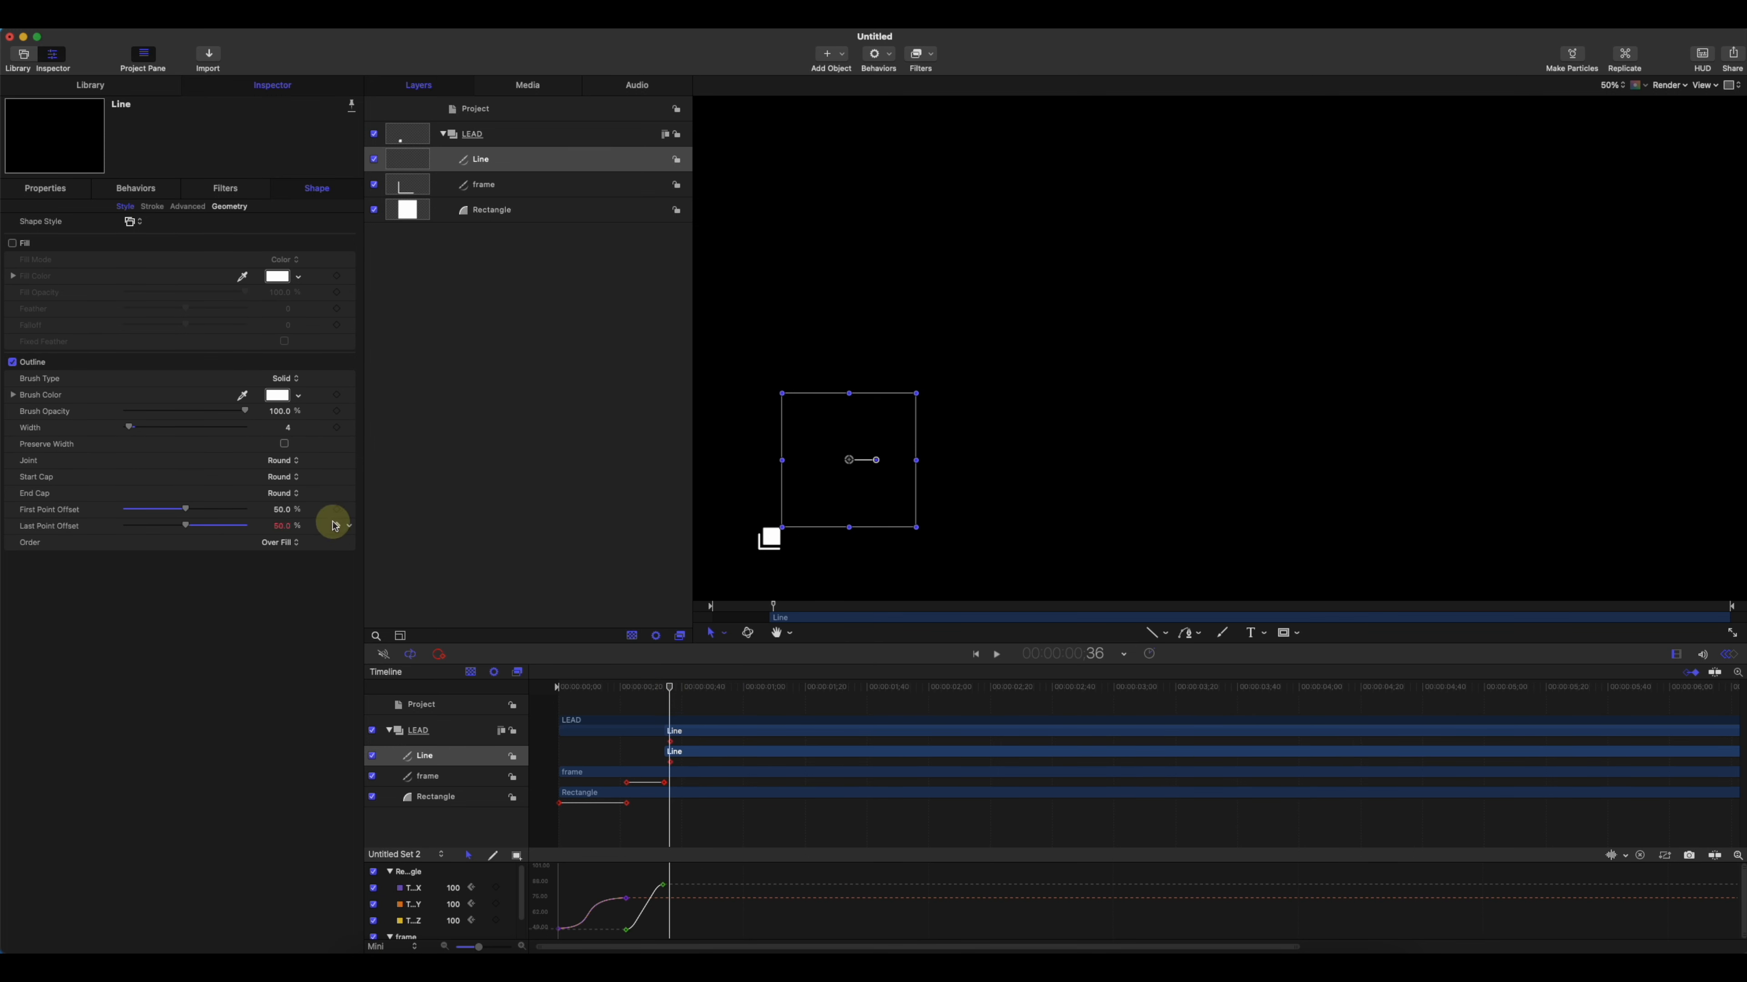
{"action": "left_click", "coordinate": [337, 510]}
{"action": "left_click_drag", "start_coordinate": [674, 687], "coordinate": [728, 687]}
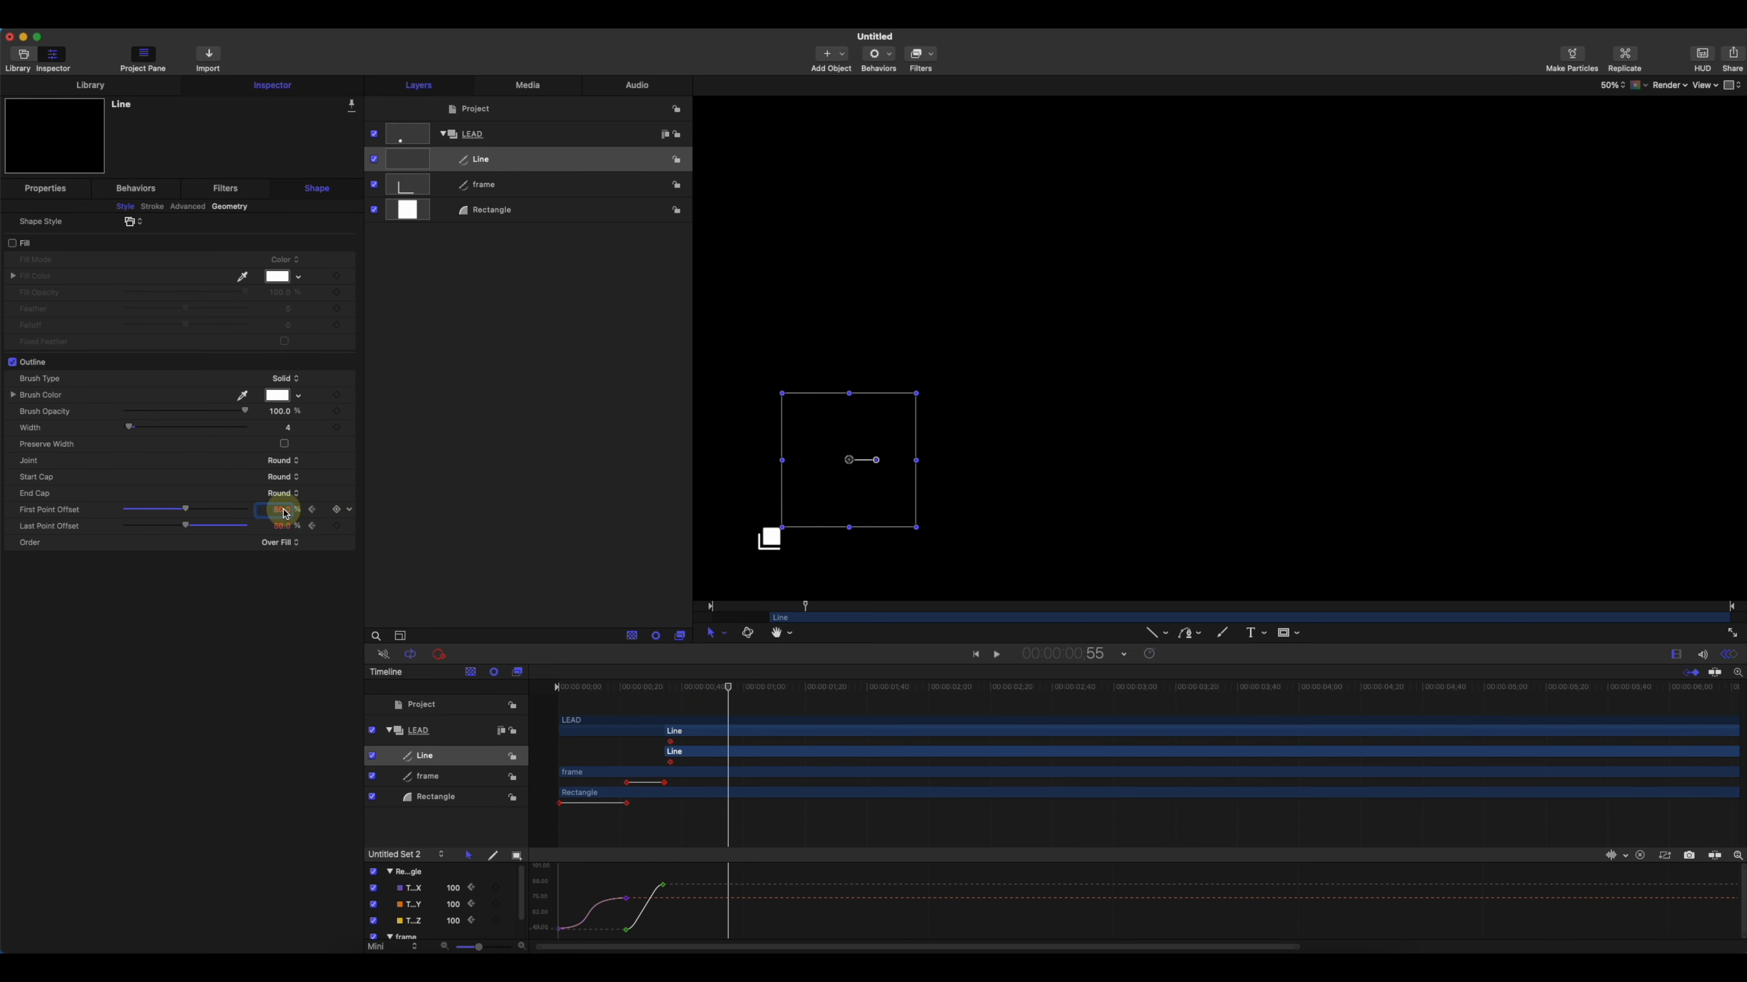
{"action": "left_click", "coordinate": [336, 510]}
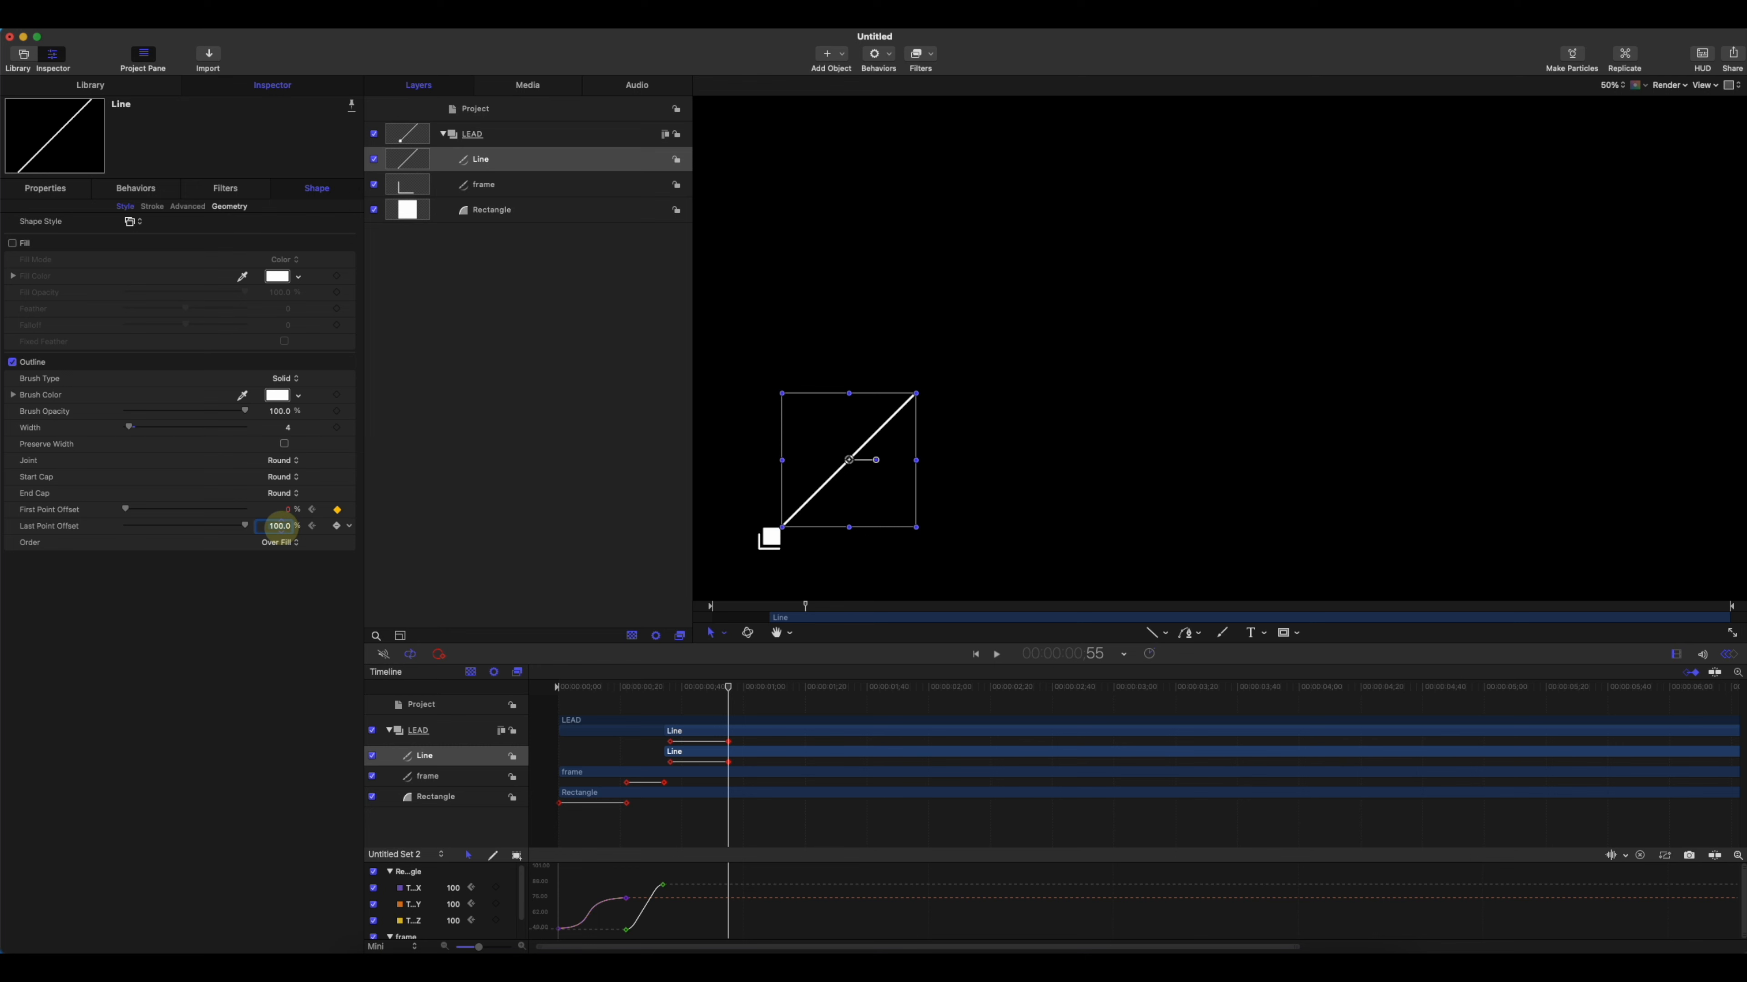
- Play the animation to check how the diagonal line draws outward from its midpoint
{"action": "left_click_drag", "start_coordinate": [694, 687], "coordinate": [600, 685]}
{"action": "key", "text": "space"}
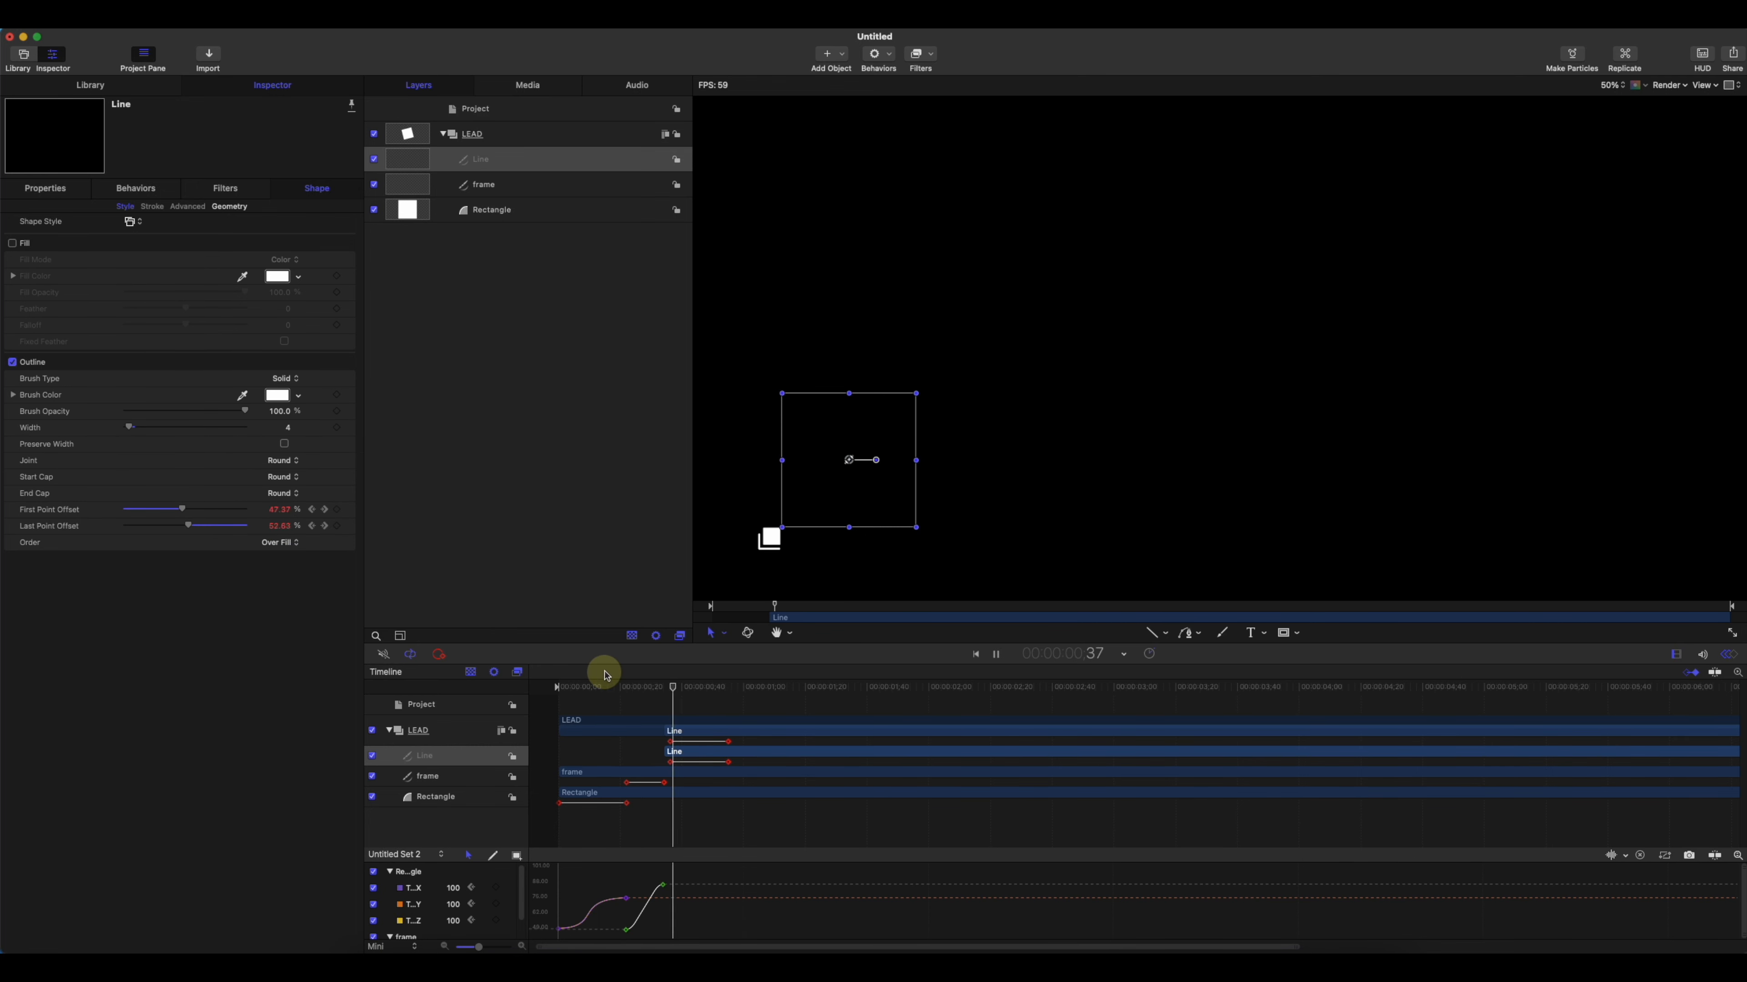
{"action": "key", "text": "space"}
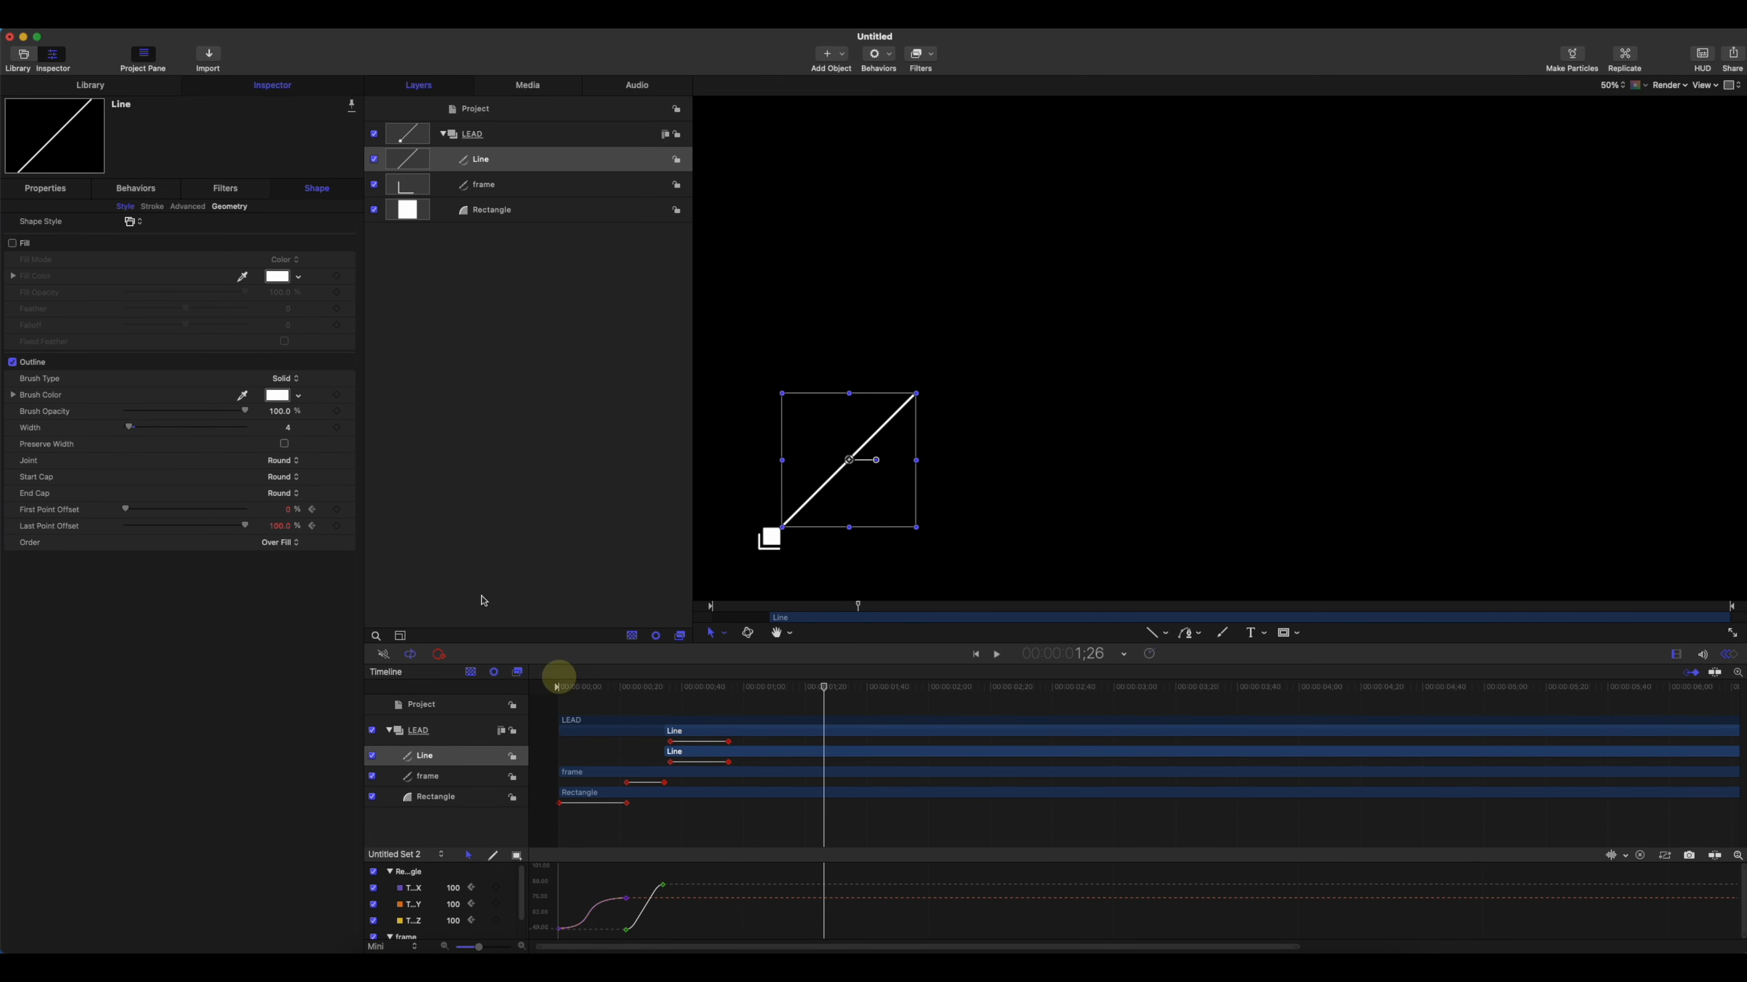
- Show the line's First Point Offset in the Keyframe Editor and set both its keyframes to Bezier interpolation
{"action": "left_click", "coordinate": [350, 511]}
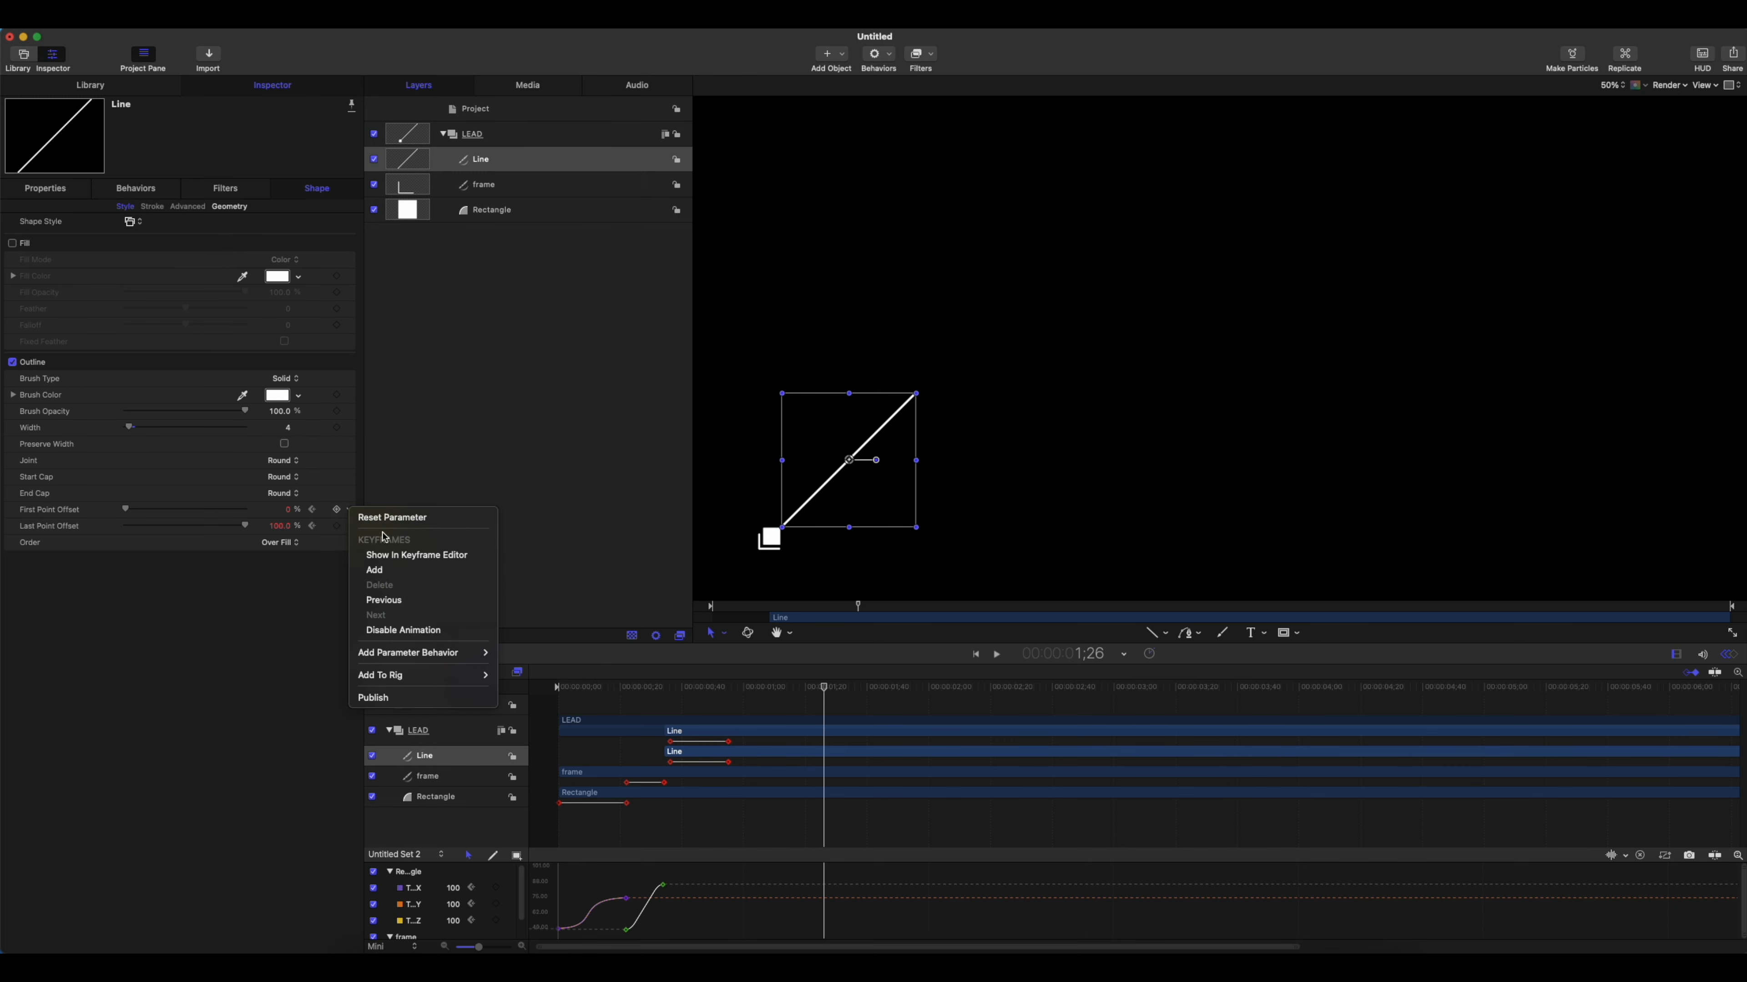
{"action": "mouse_move", "coordinate": [448, 654]}
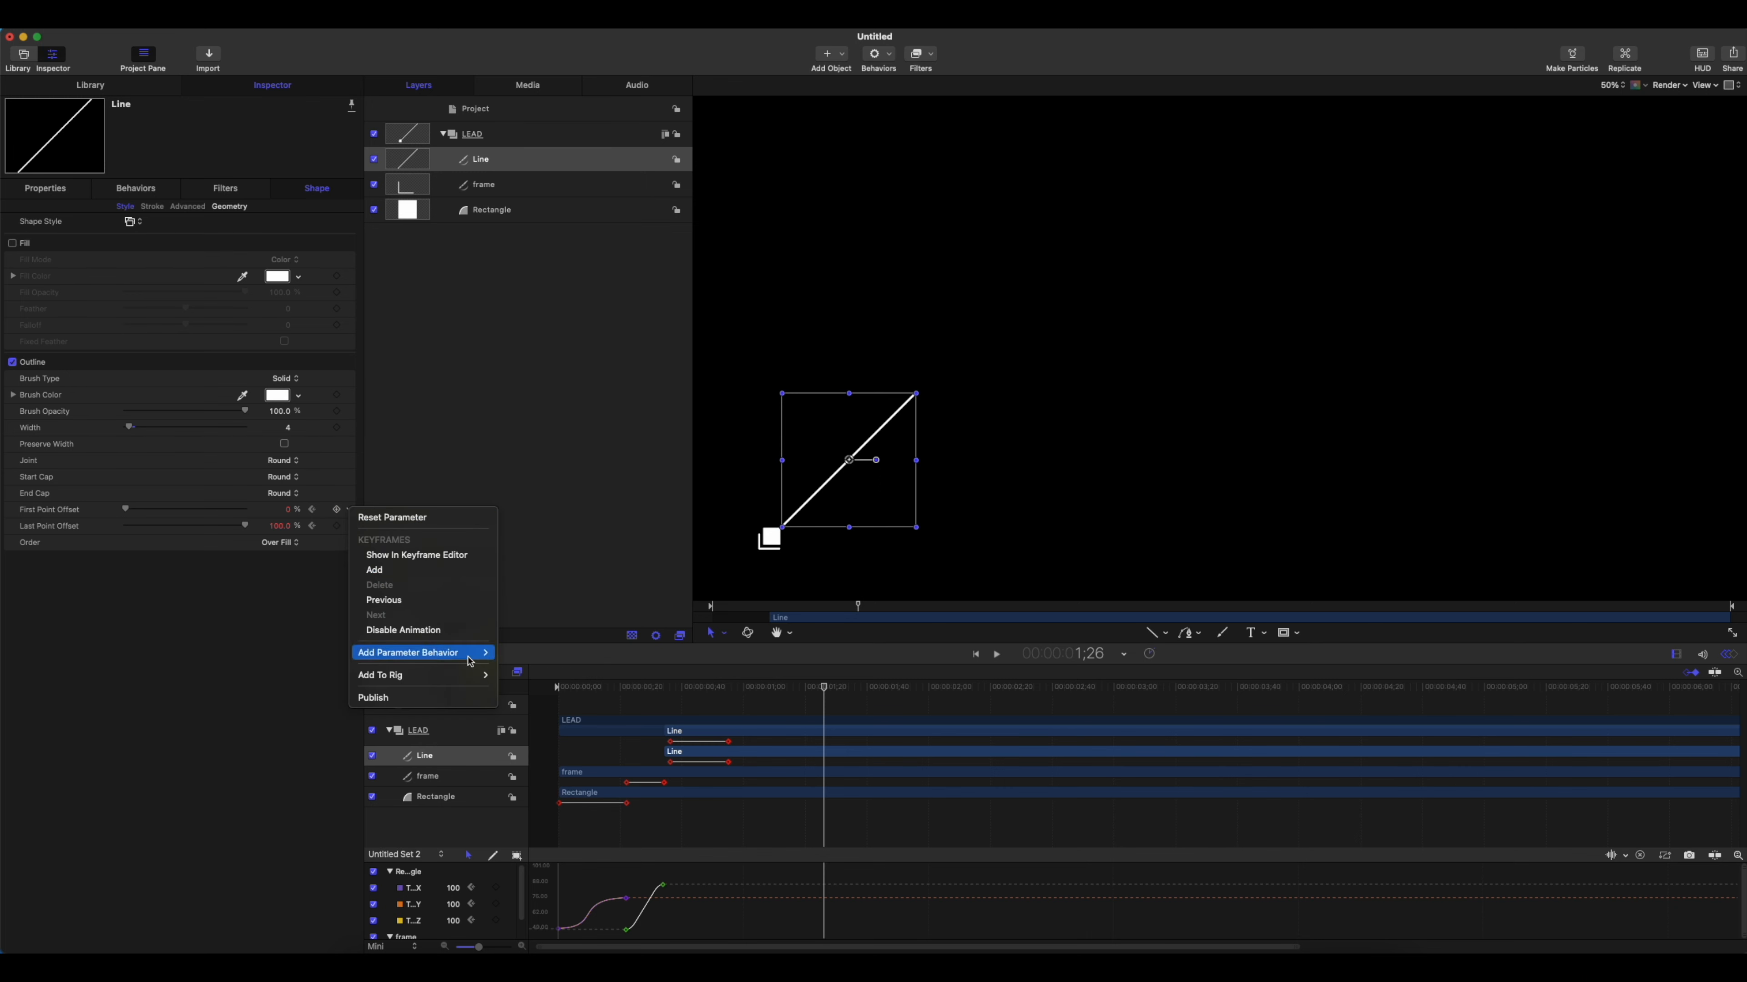
{"action": "left_click", "coordinate": [789, 857]}
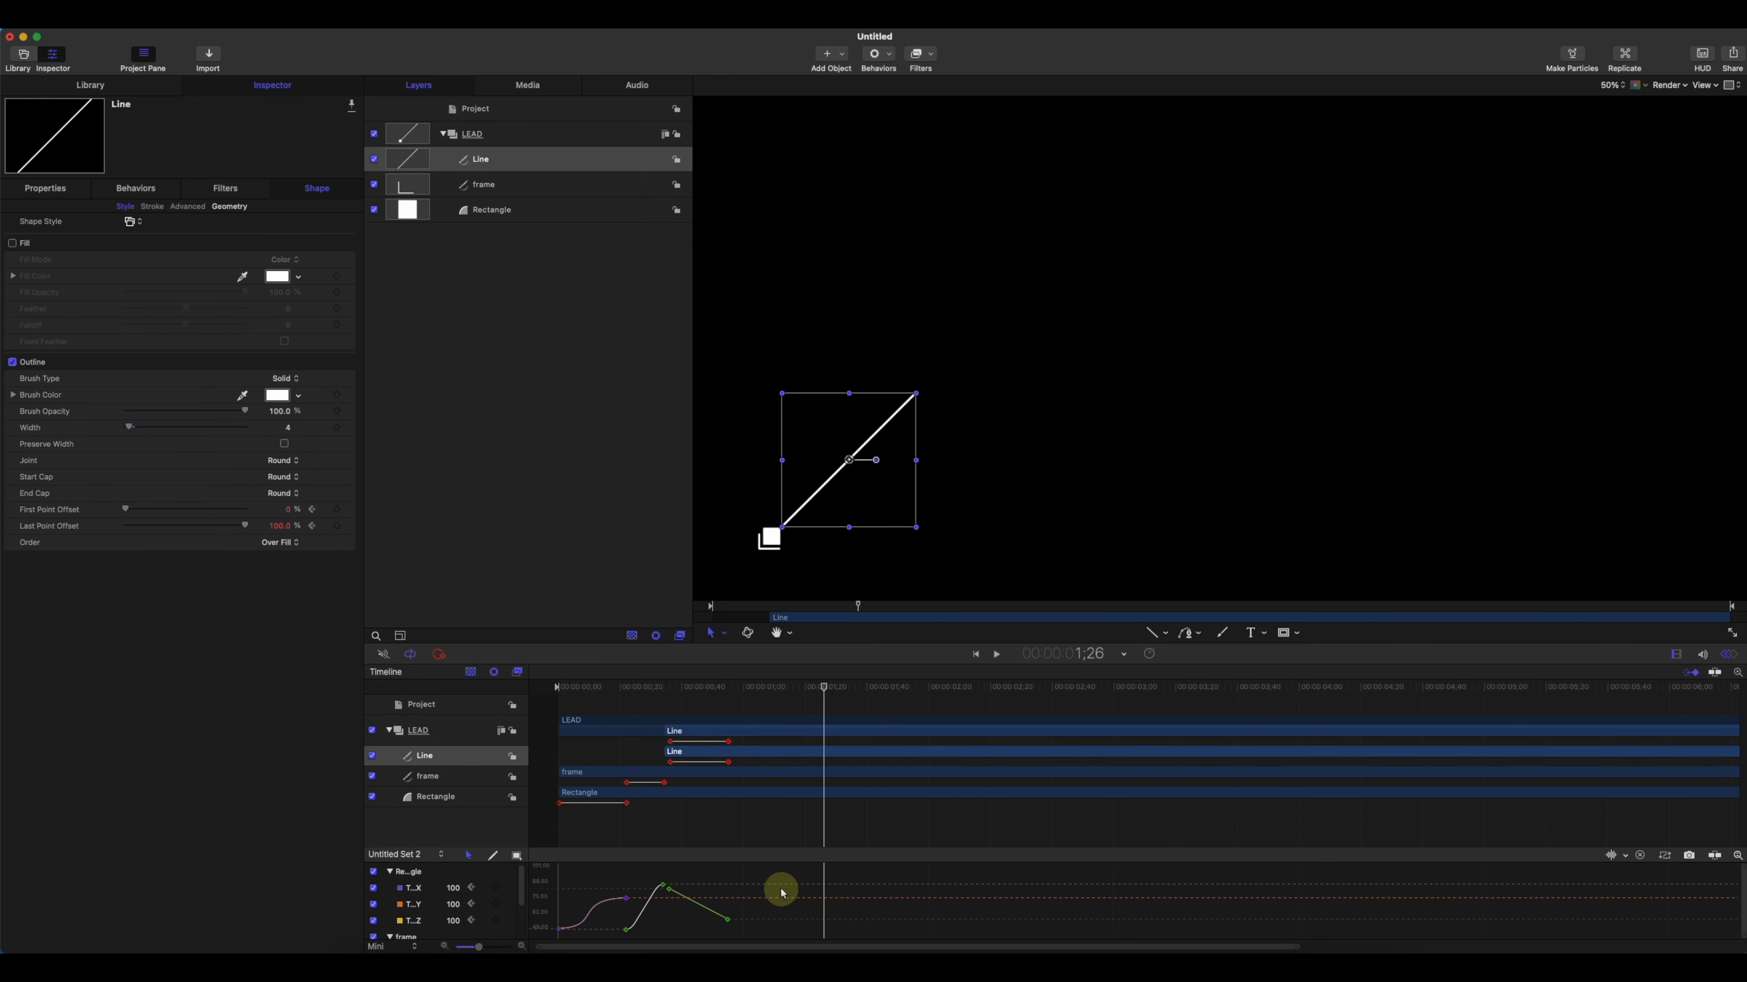
{"action": "left_click_drag", "start_coordinate": [789, 883], "coordinate": [674, 920]}
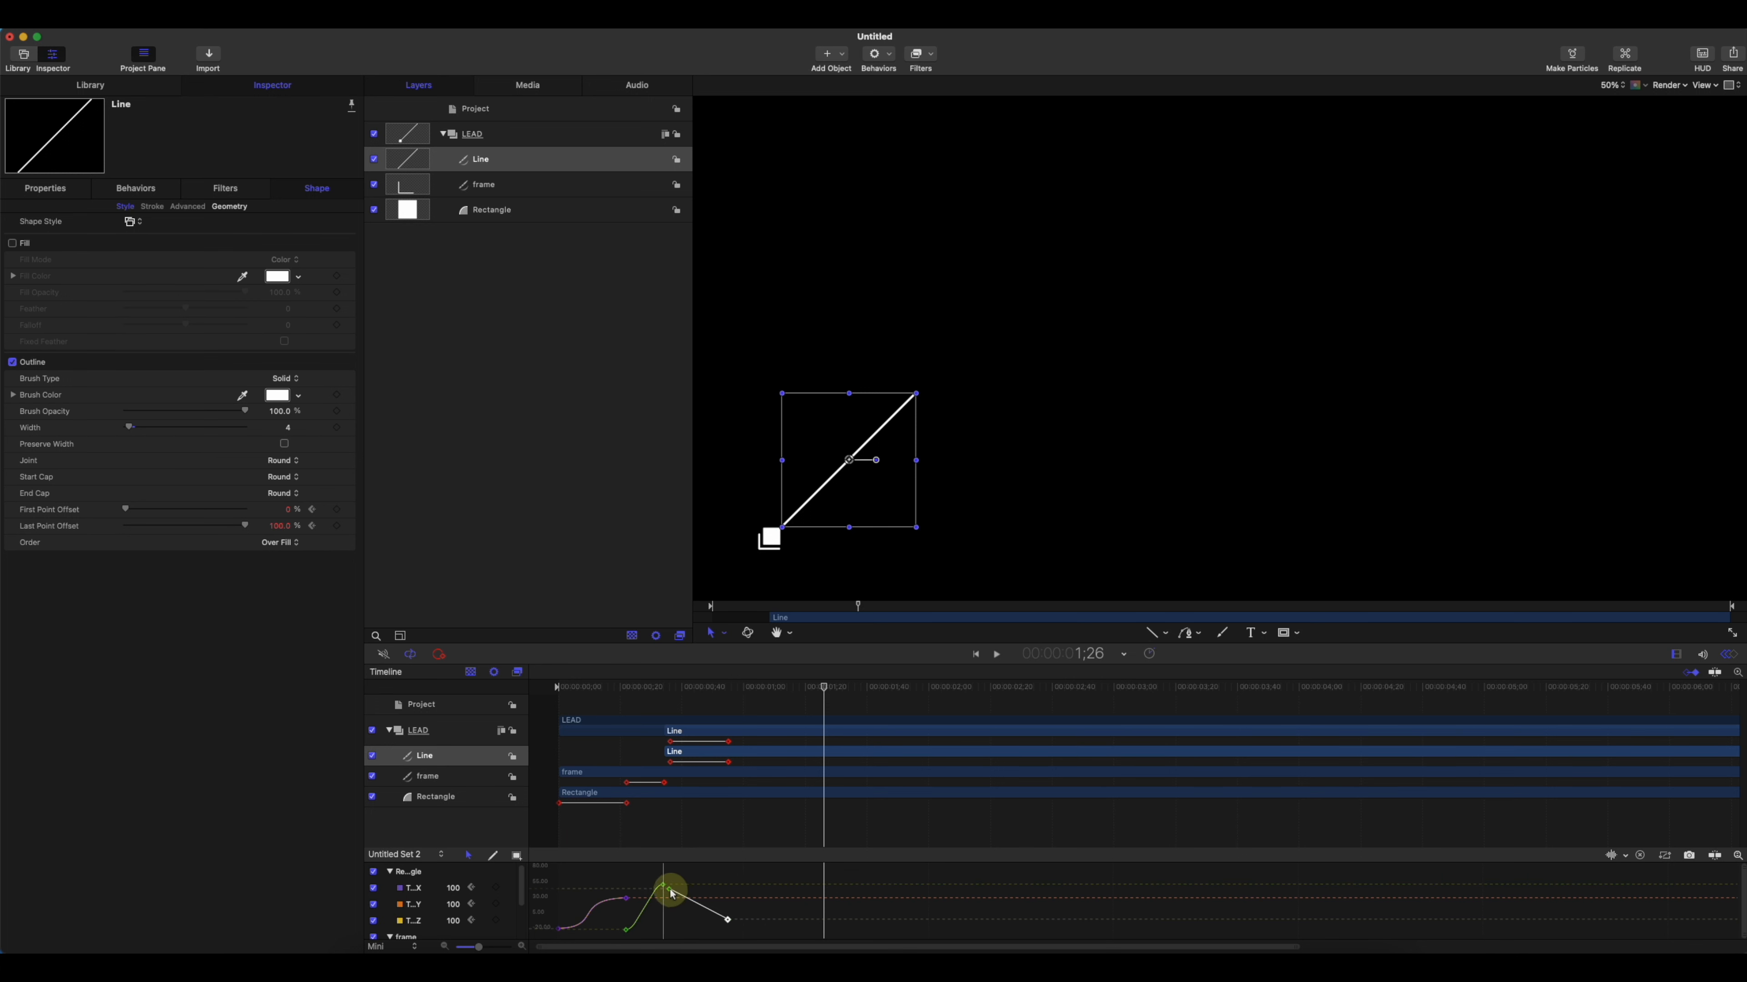
{"action": "right_click", "coordinate": [731, 922]}
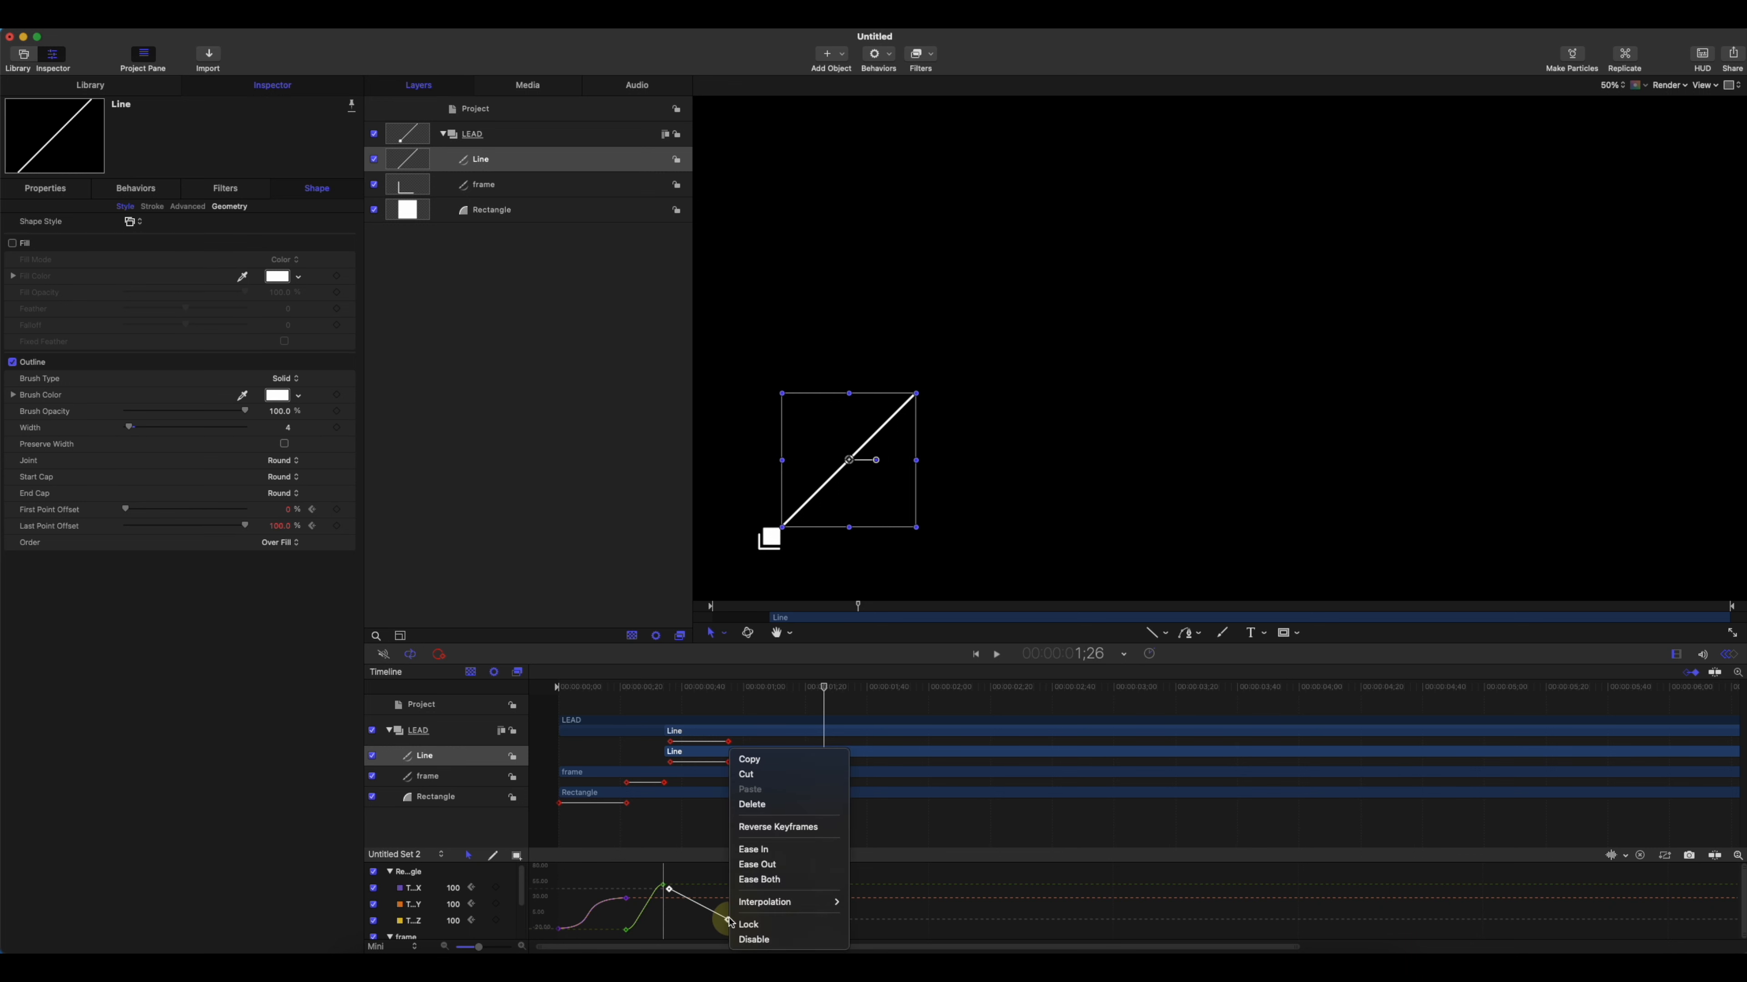
{"action": "mouse_move", "coordinate": [791, 902]}
{"action": "left_click", "coordinate": [874, 896]}
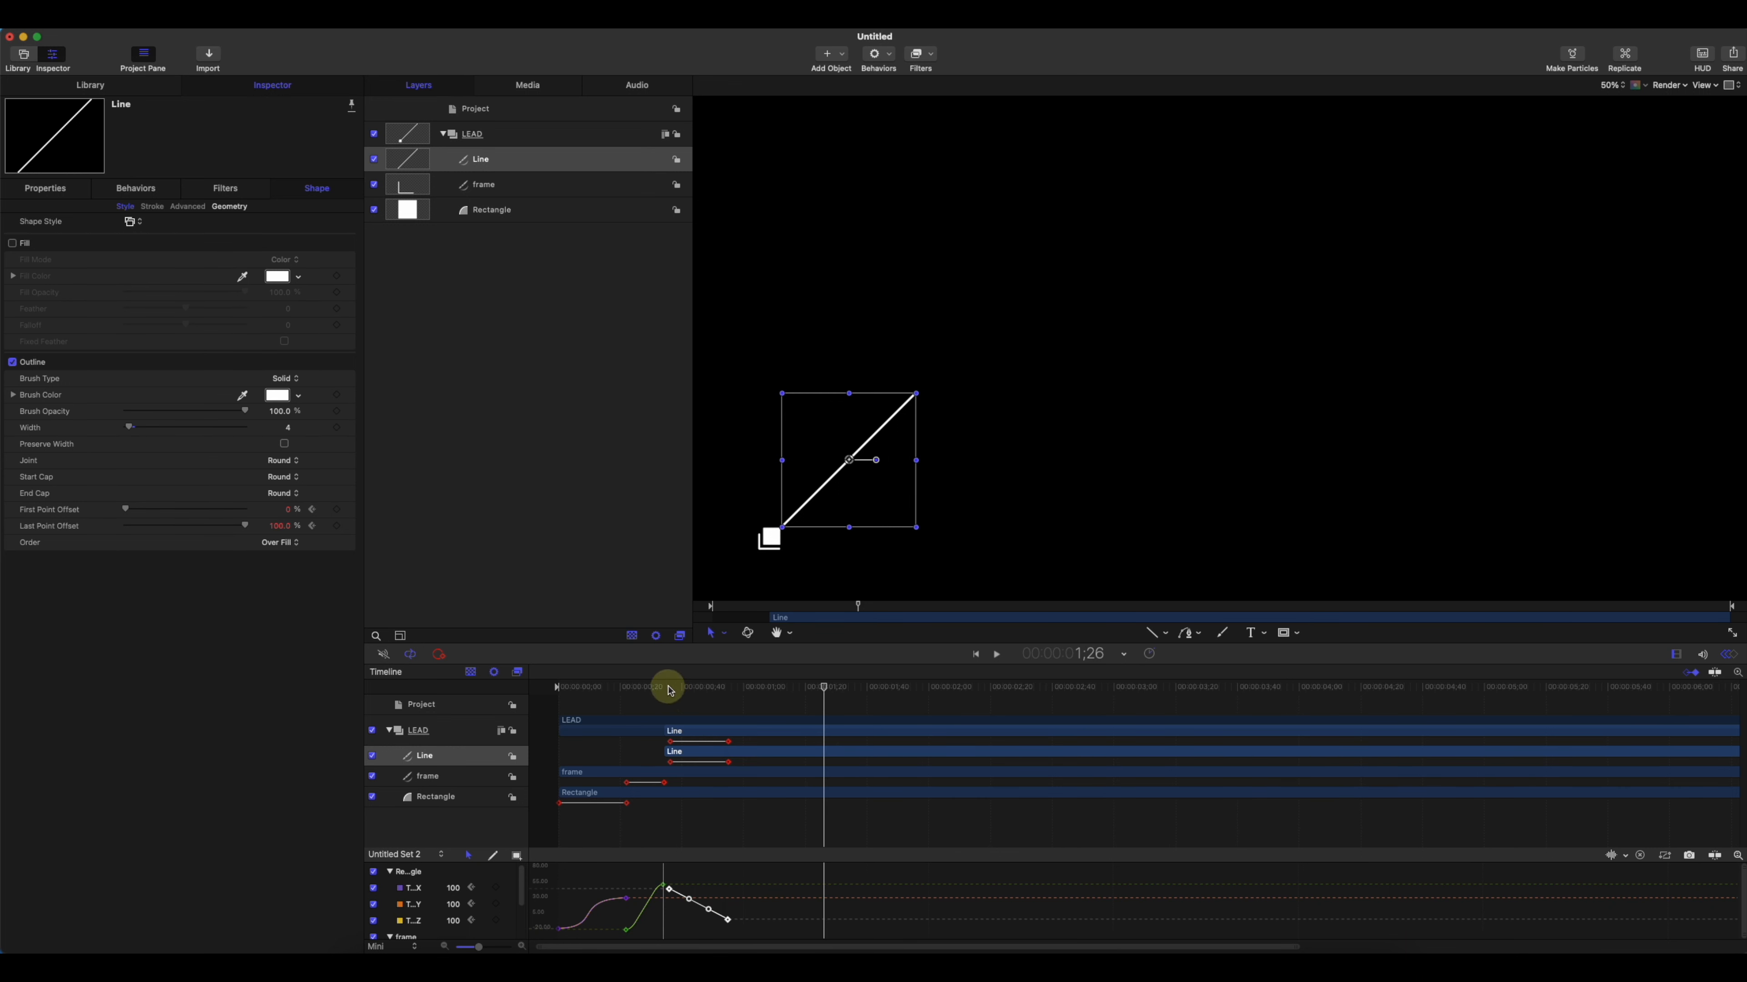
- Replay the animation with the line deselected to check the motion of its two ends
{"action": "mouse_move", "coordinate": [670, 686]}
{"action": "left_mouse_down"}
{"action": "mouse_move", "coordinate": [748, 687]}
{"action": "mouse_move", "coordinate": [675, 688]}
{"action": "left_mouse_up"}
{"action": "key", "text": "space"}
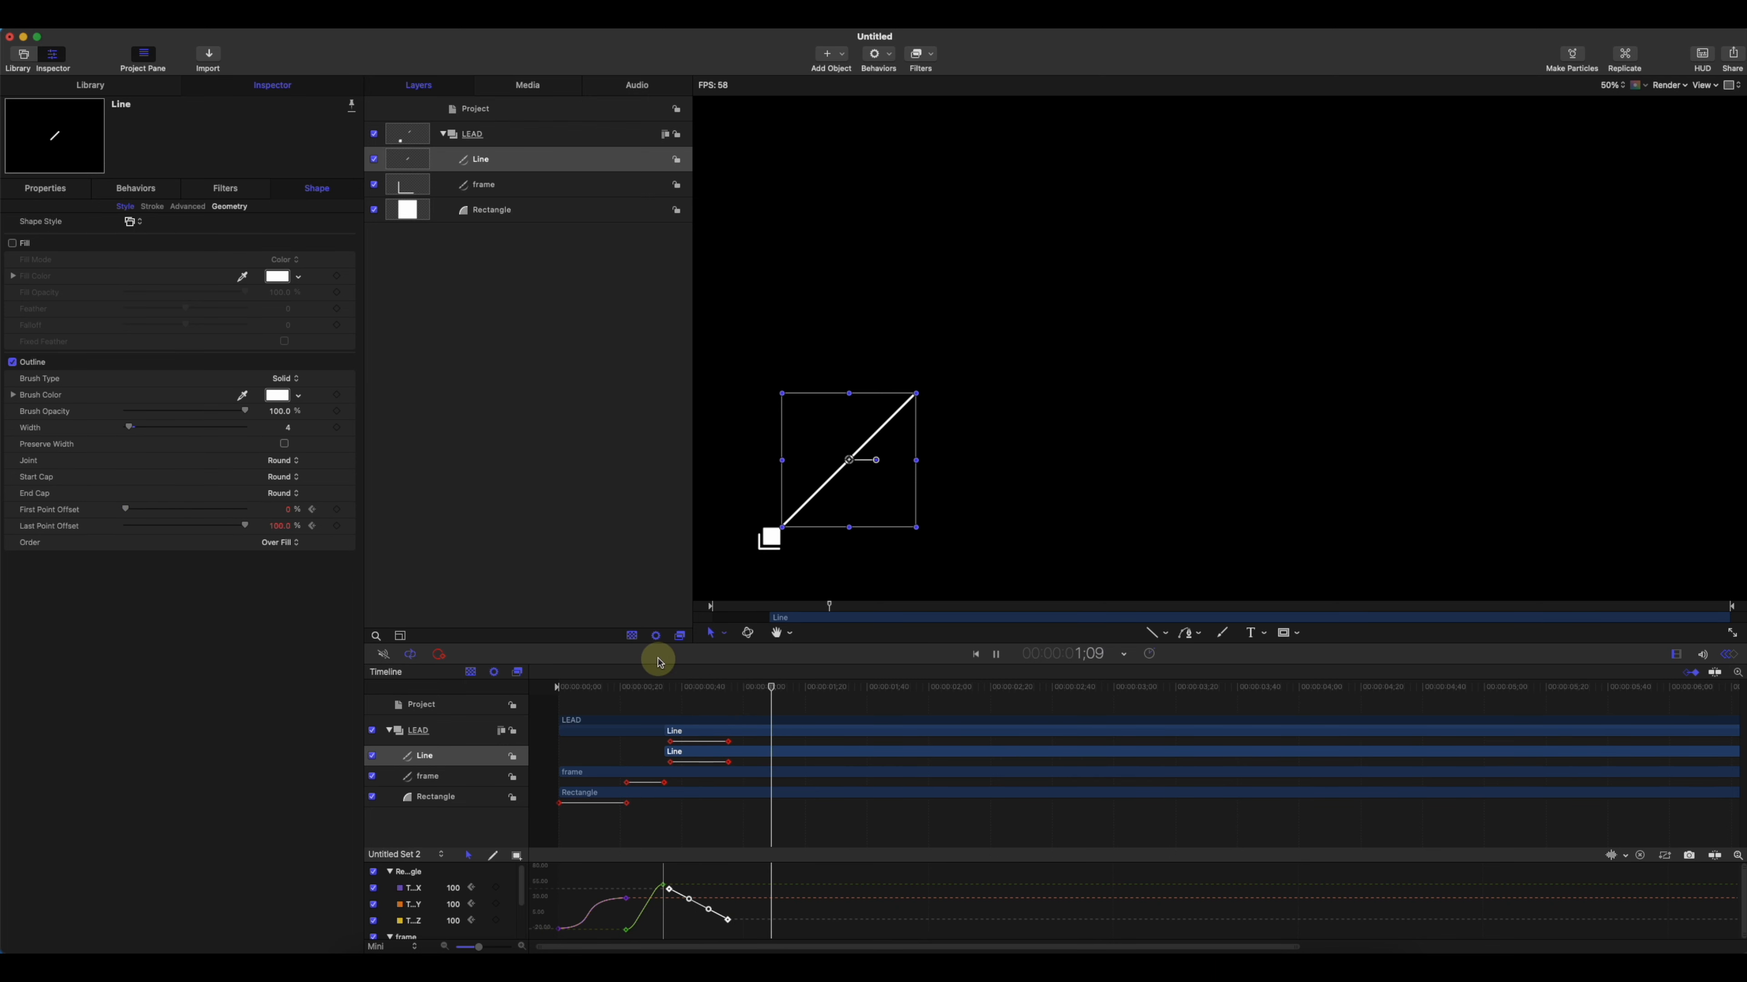
{"action": "left_click", "coordinate": [1084, 282]}
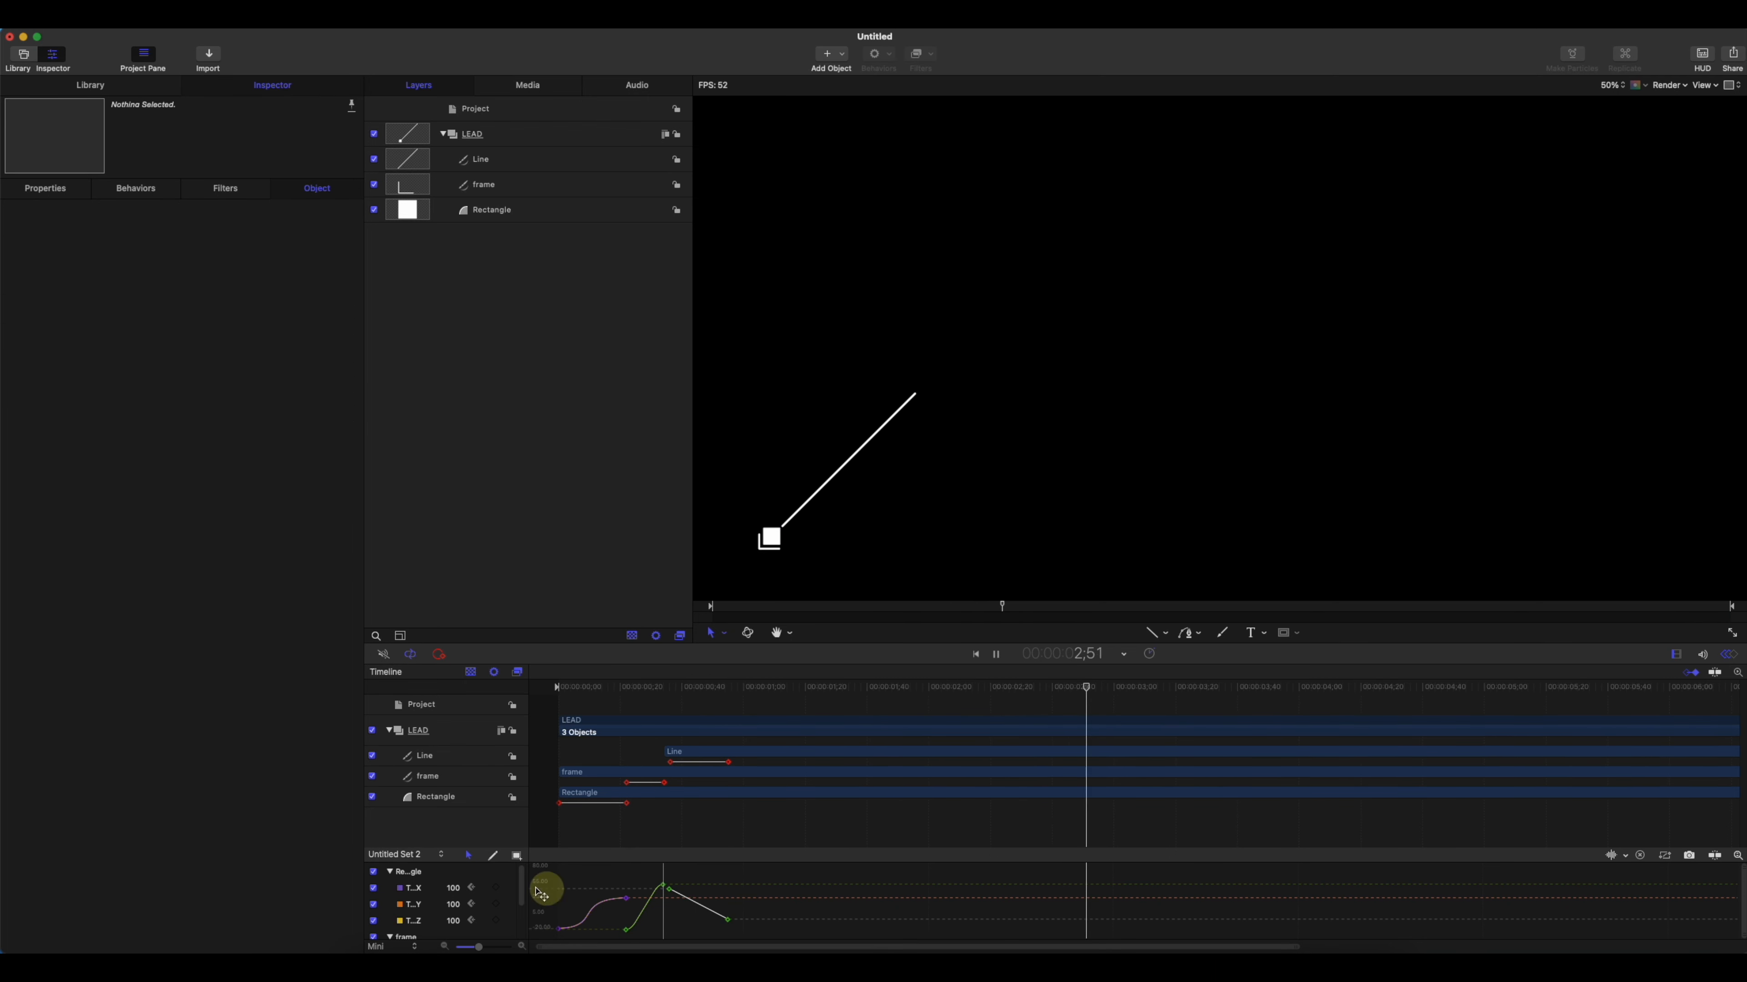
- Apply Ease Both to the diagonal line's remaining straight keyframe segment in the Keyframe Editor
{"action": "left_click", "coordinate": [782, 875]}
{"action": "left_click_drag", "start_coordinate": [783, 879], "coordinate": [665, 922]}
{"action": "right_click", "coordinate": [720, 929]}
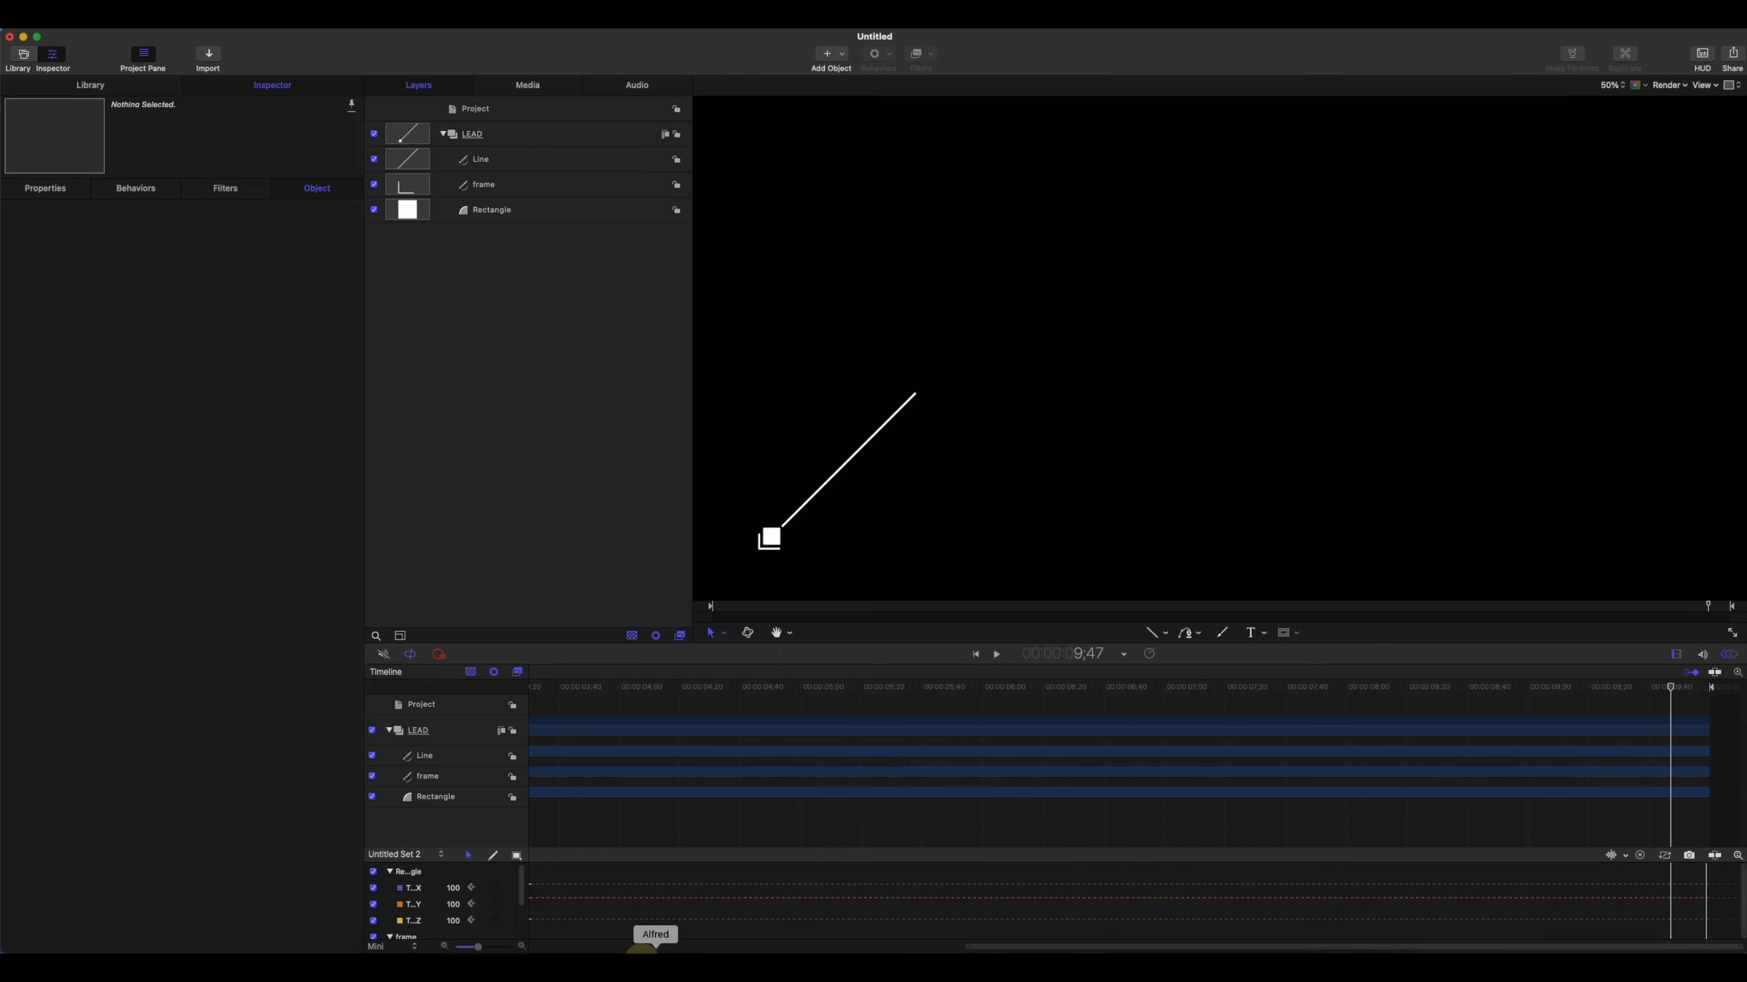
{"action": "left_click", "coordinate": [622, 947]}
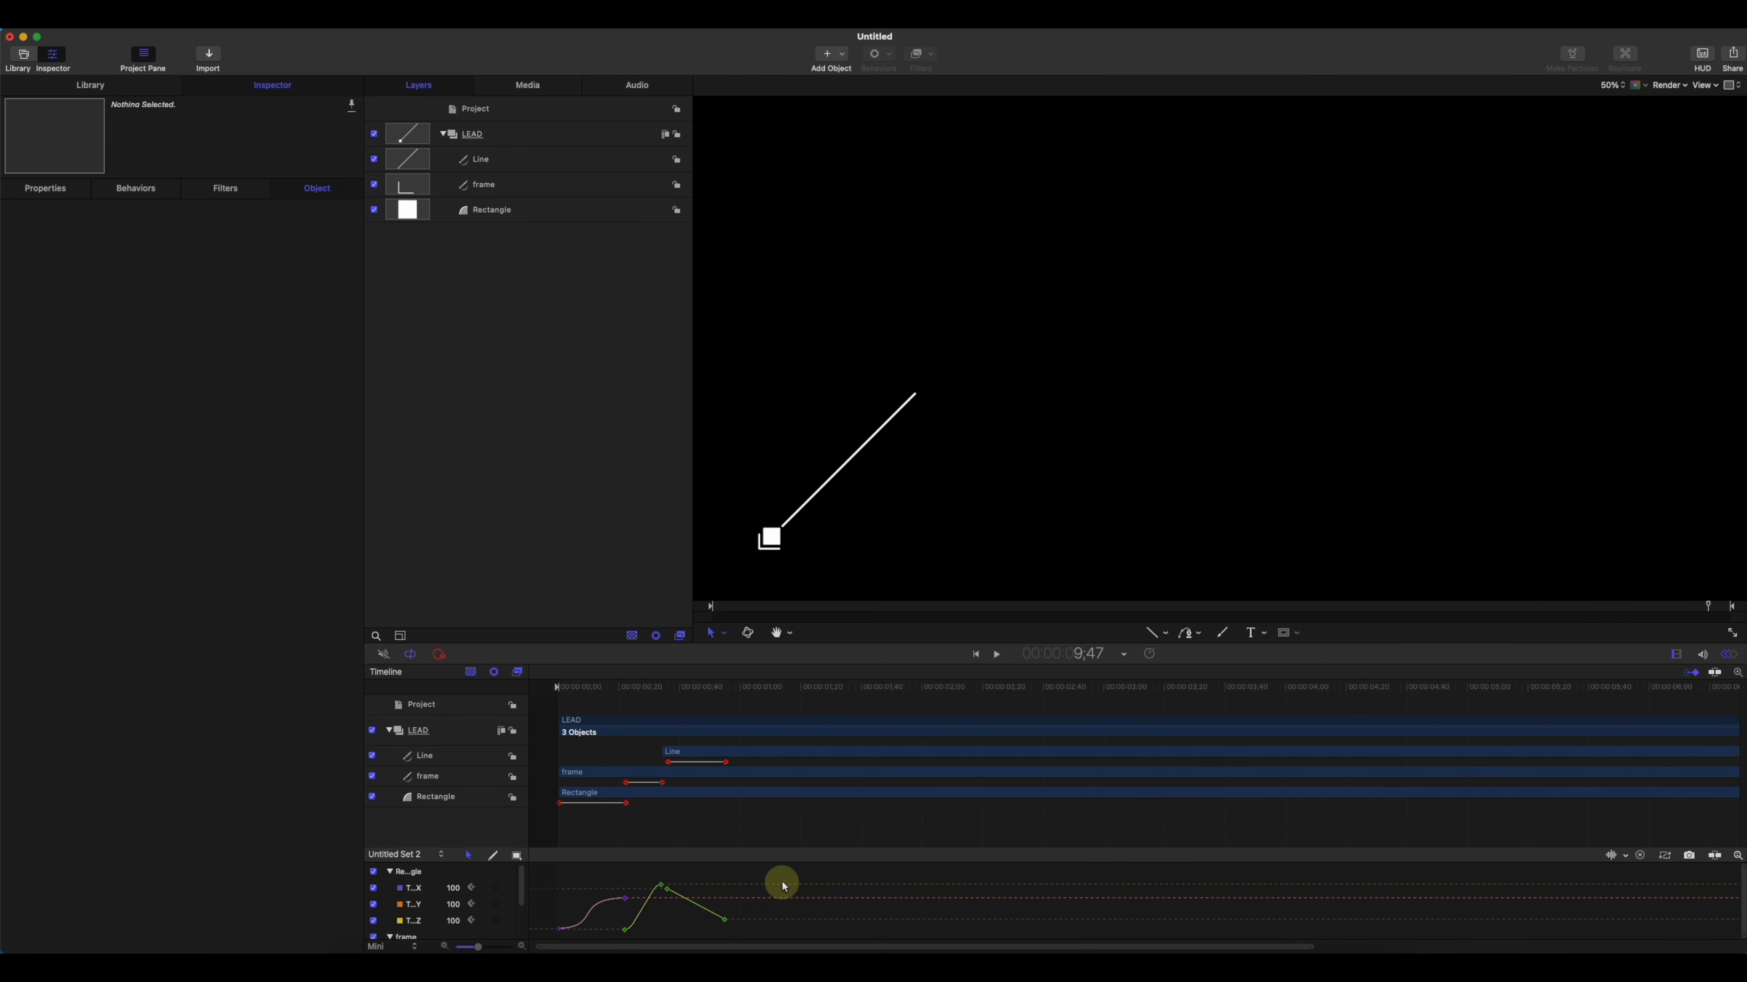
{"action": "left_click_drag", "start_coordinate": [764, 880], "coordinate": [668, 925]}
{"action": "right_click", "coordinate": [729, 925]}
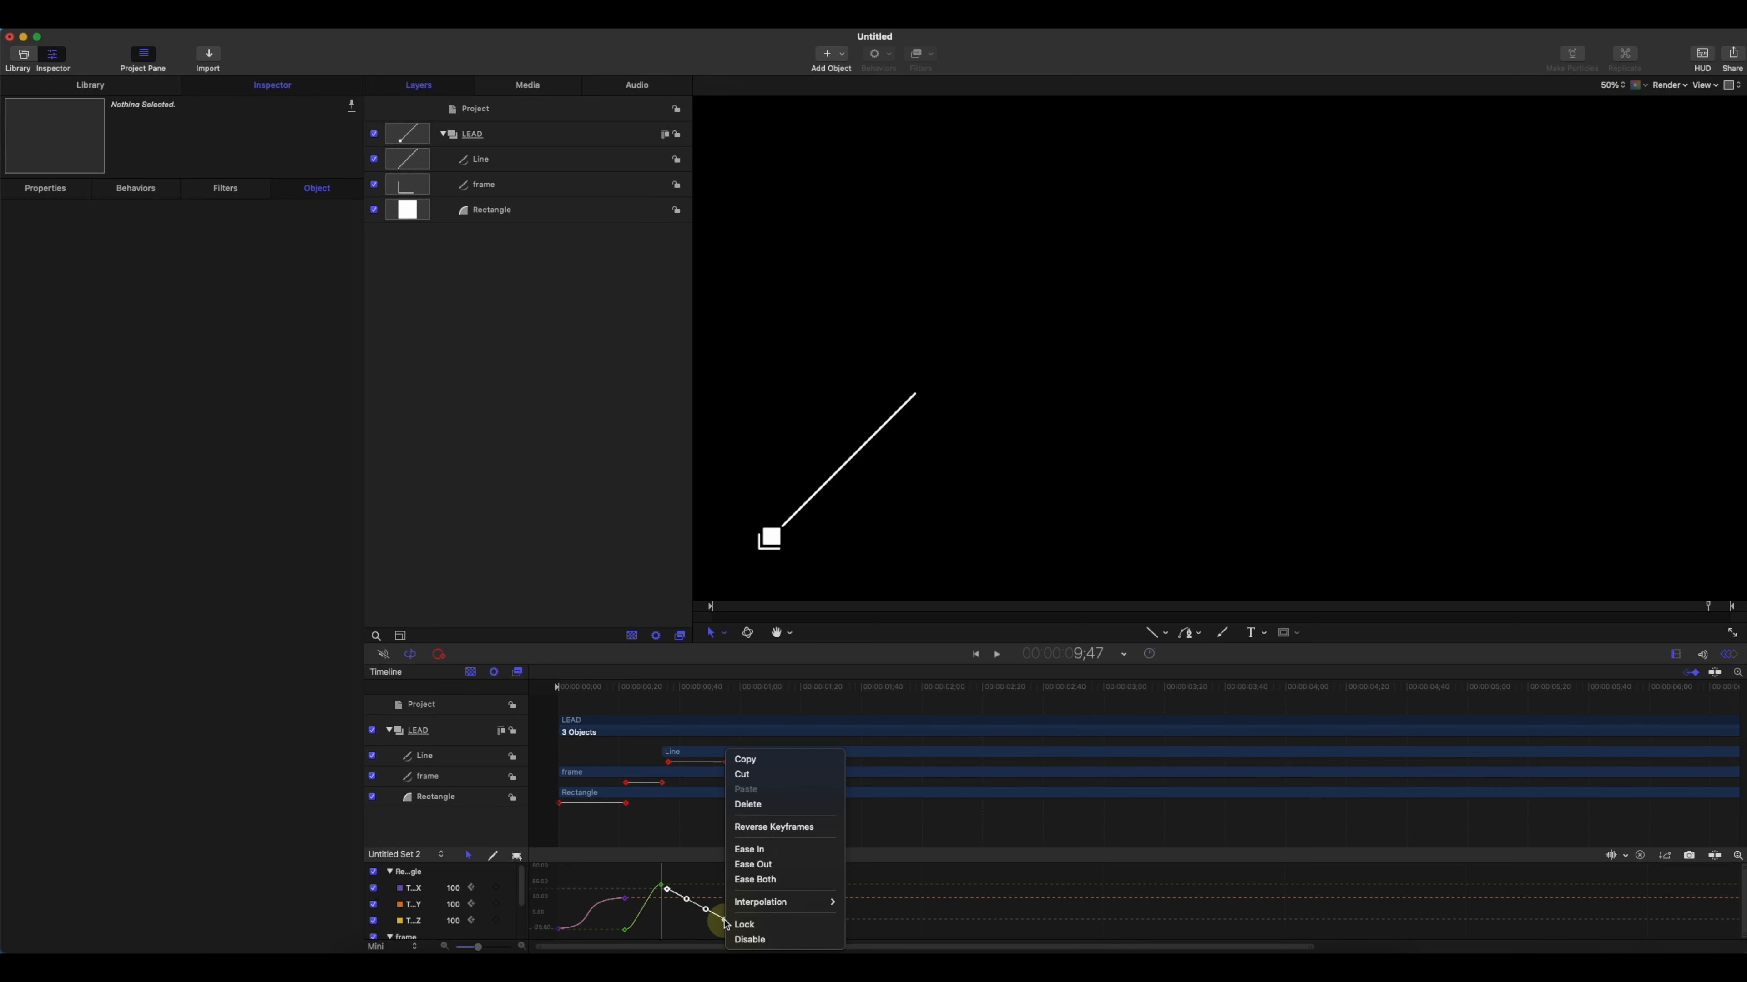
{"action": "mouse_move", "coordinate": [775, 827]}
{"action": "left_click", "coordinate": [757, 878]}
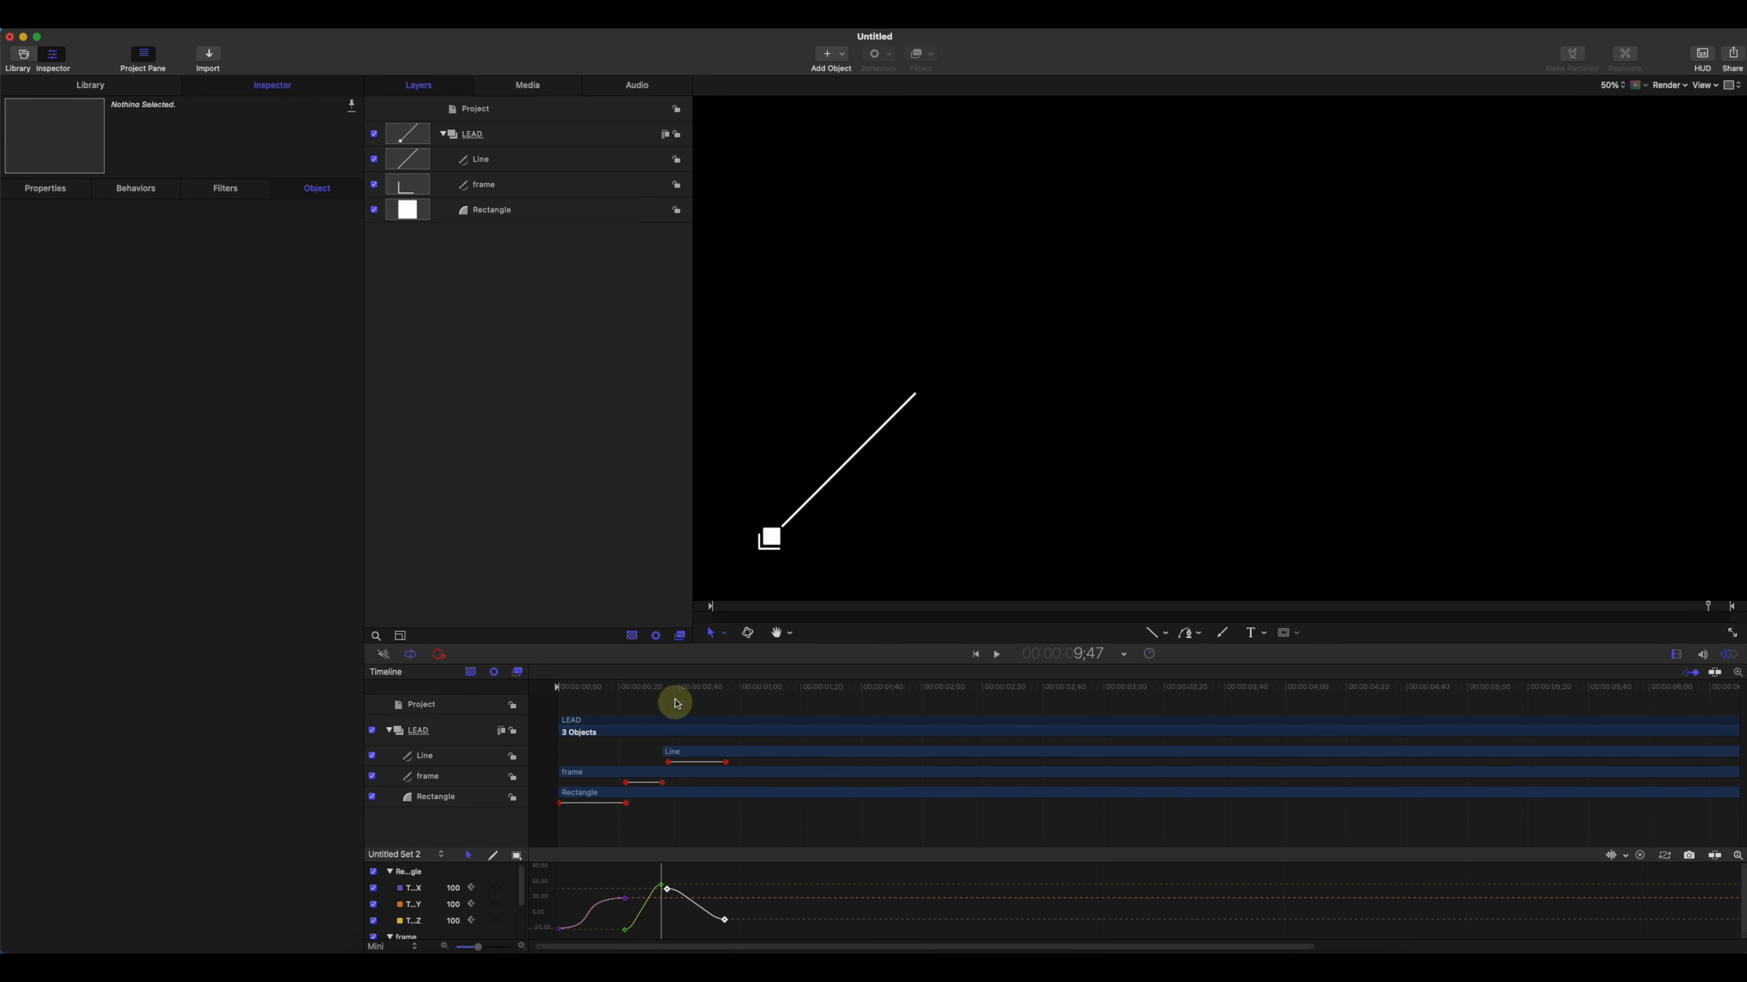
- Scrub through the eased line animation, hide the Keyframe Editor and fit the whole project duration in the timeline
{"action": "left_click_drag", "start_coordinate": [654, 687], "coordinate": [758, 688]}
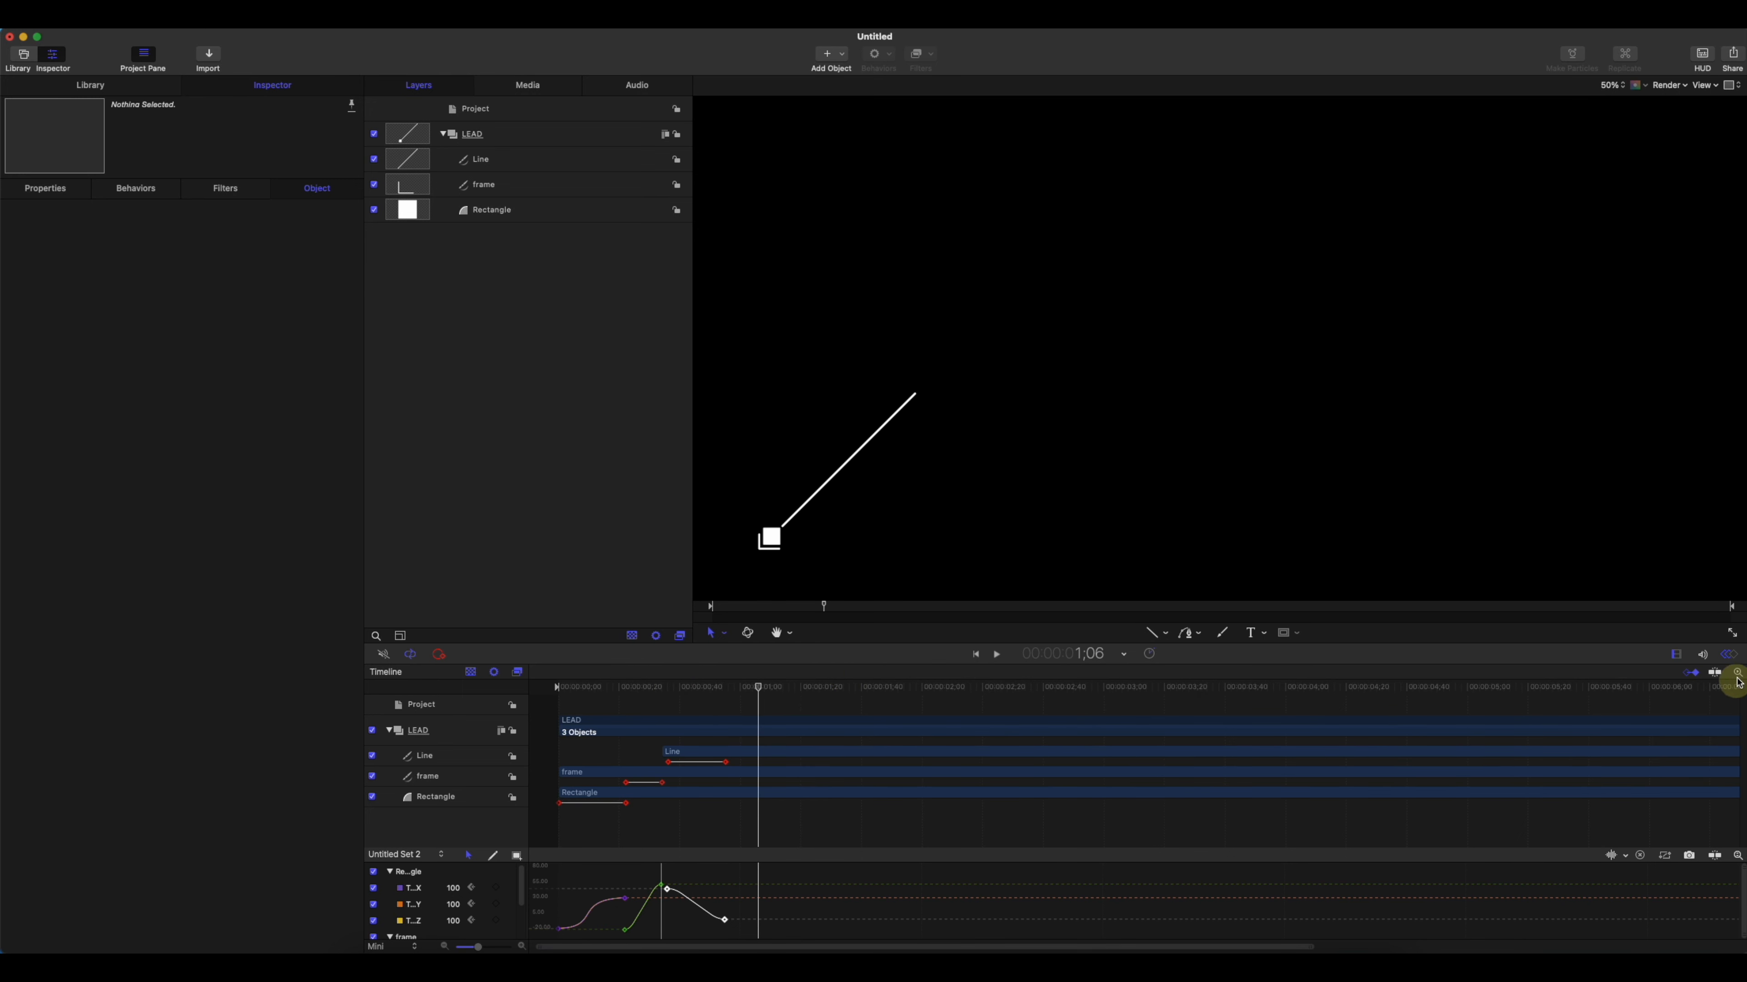
{"action": "left_click", "coordinate": [1733, 652]}
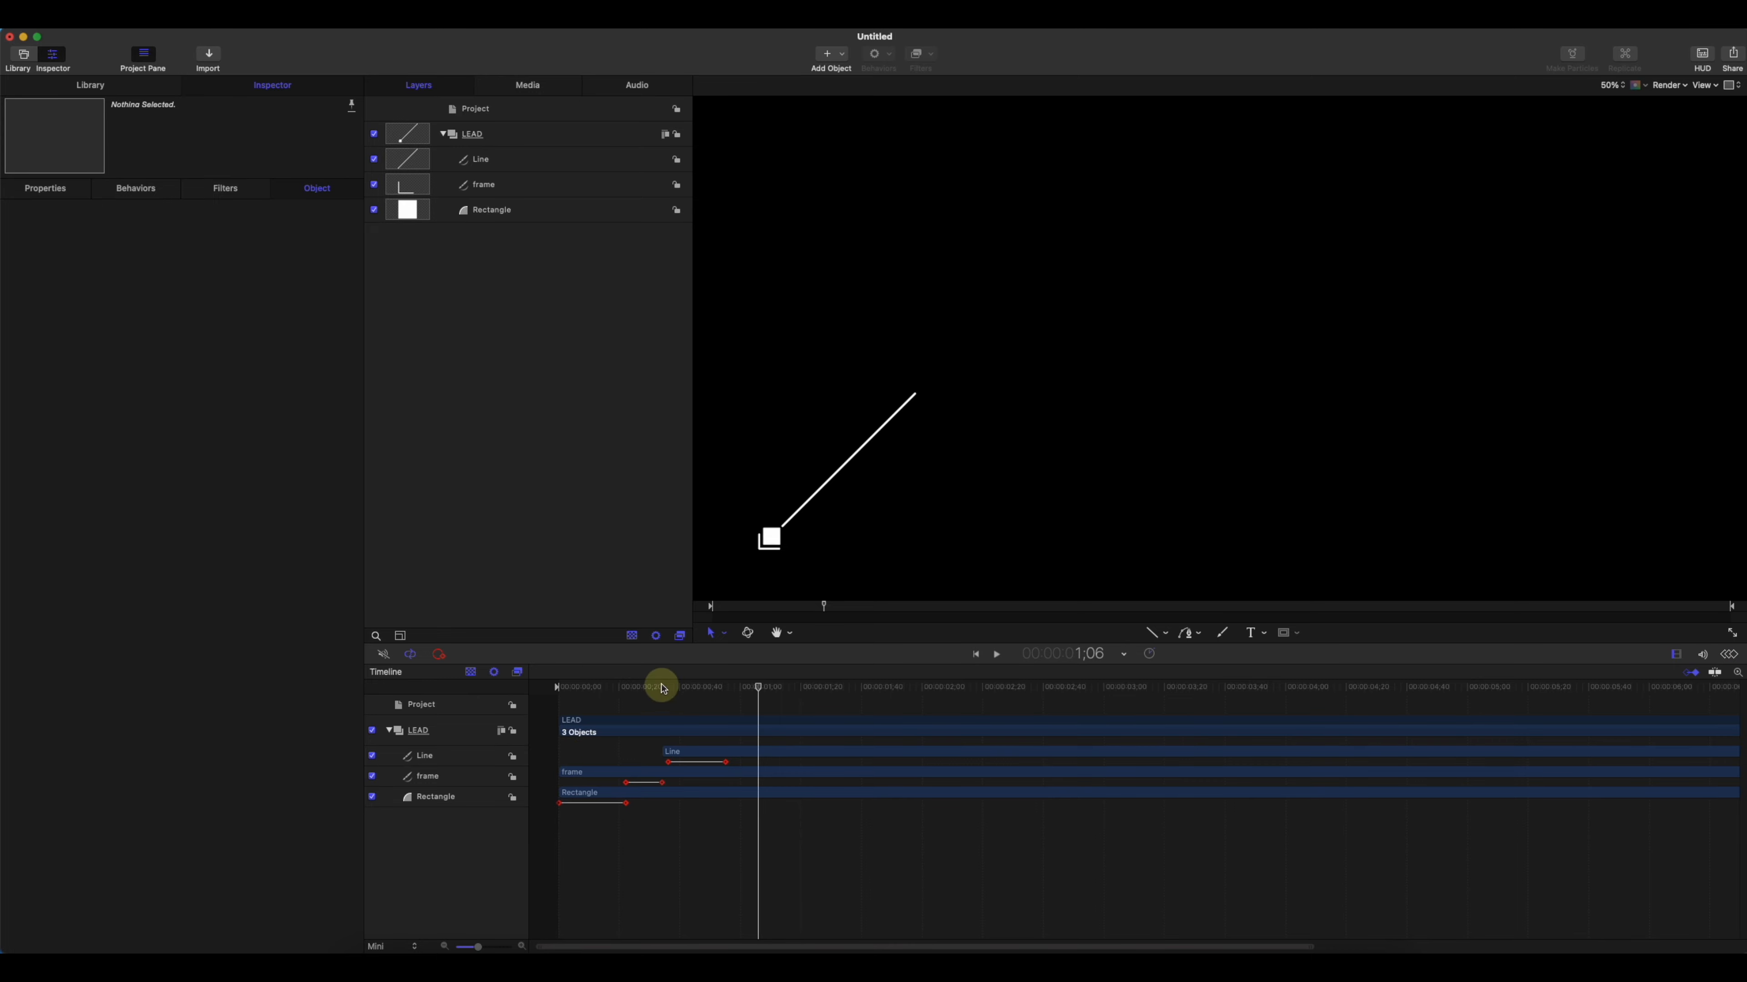
{"action": "left_click_drag", "start_coordinate": [663, 686], "coordinate": [596, 688]}
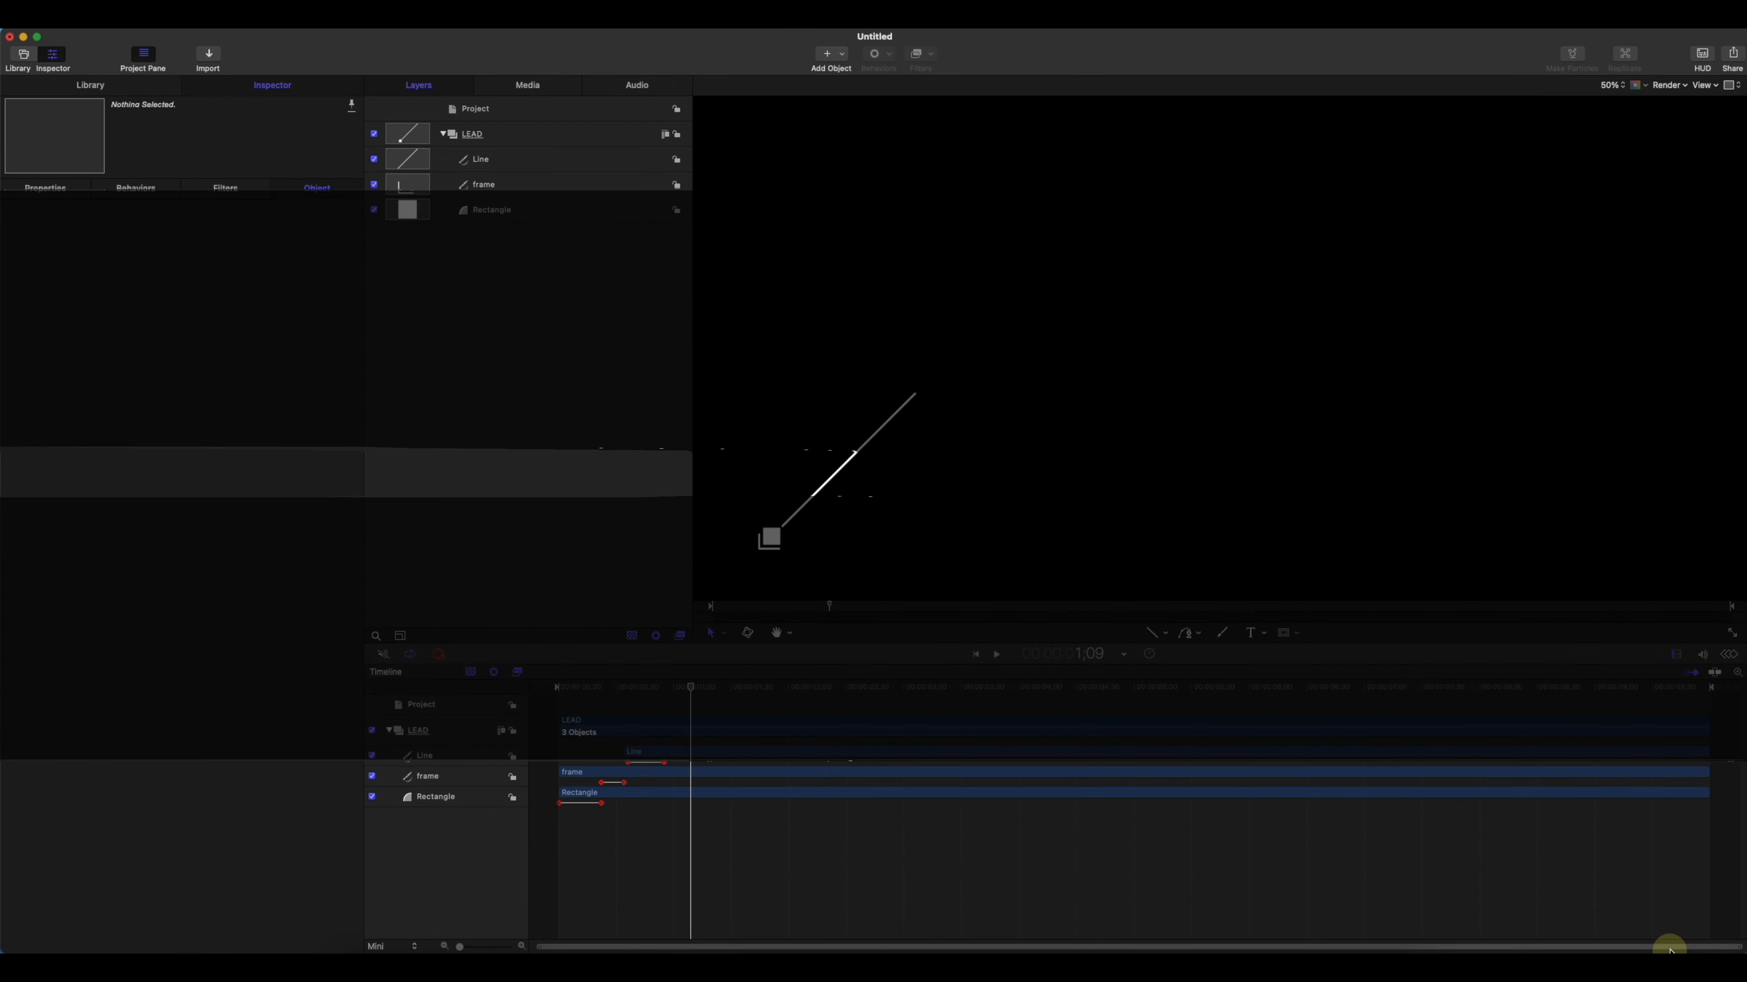
{"action": "left_click_drag", "start_coordinate": [1312, 948], "coordinate": [1671, 949]}
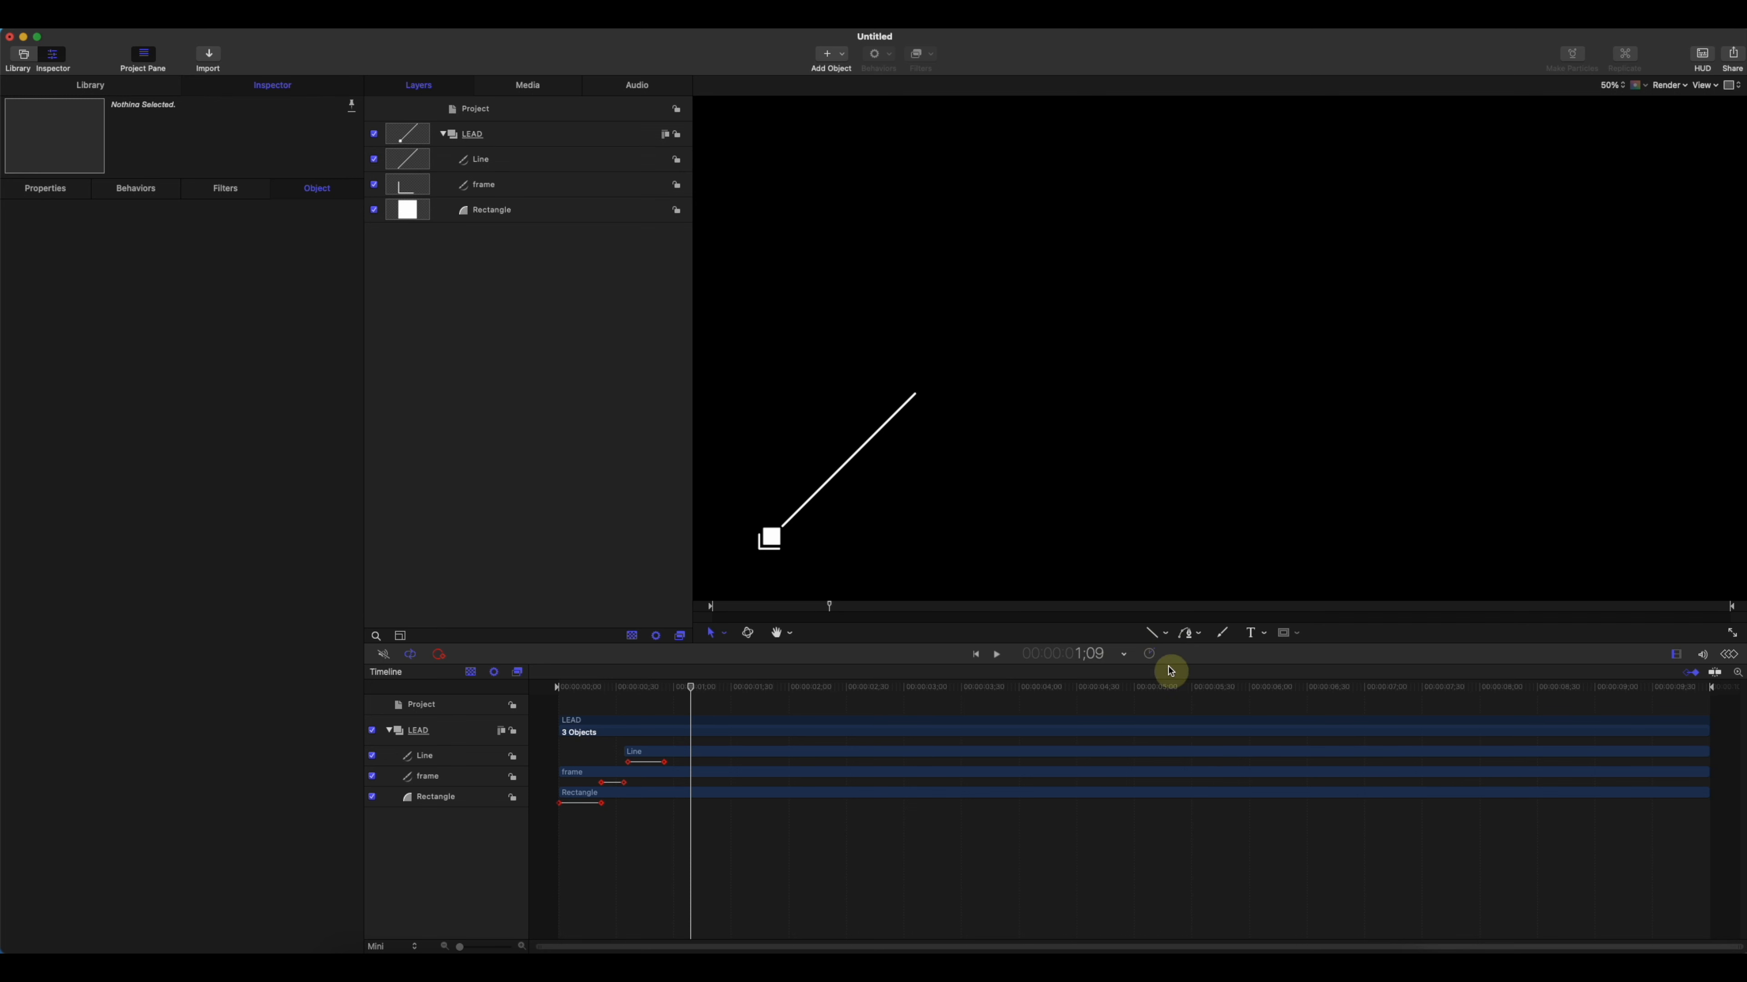
- Draw a horizontal line extending from the diagonal line's upper end and give it the Abstract shape style Dash Medium
{"action": "left_click", "coordinate": [1154, 635]}
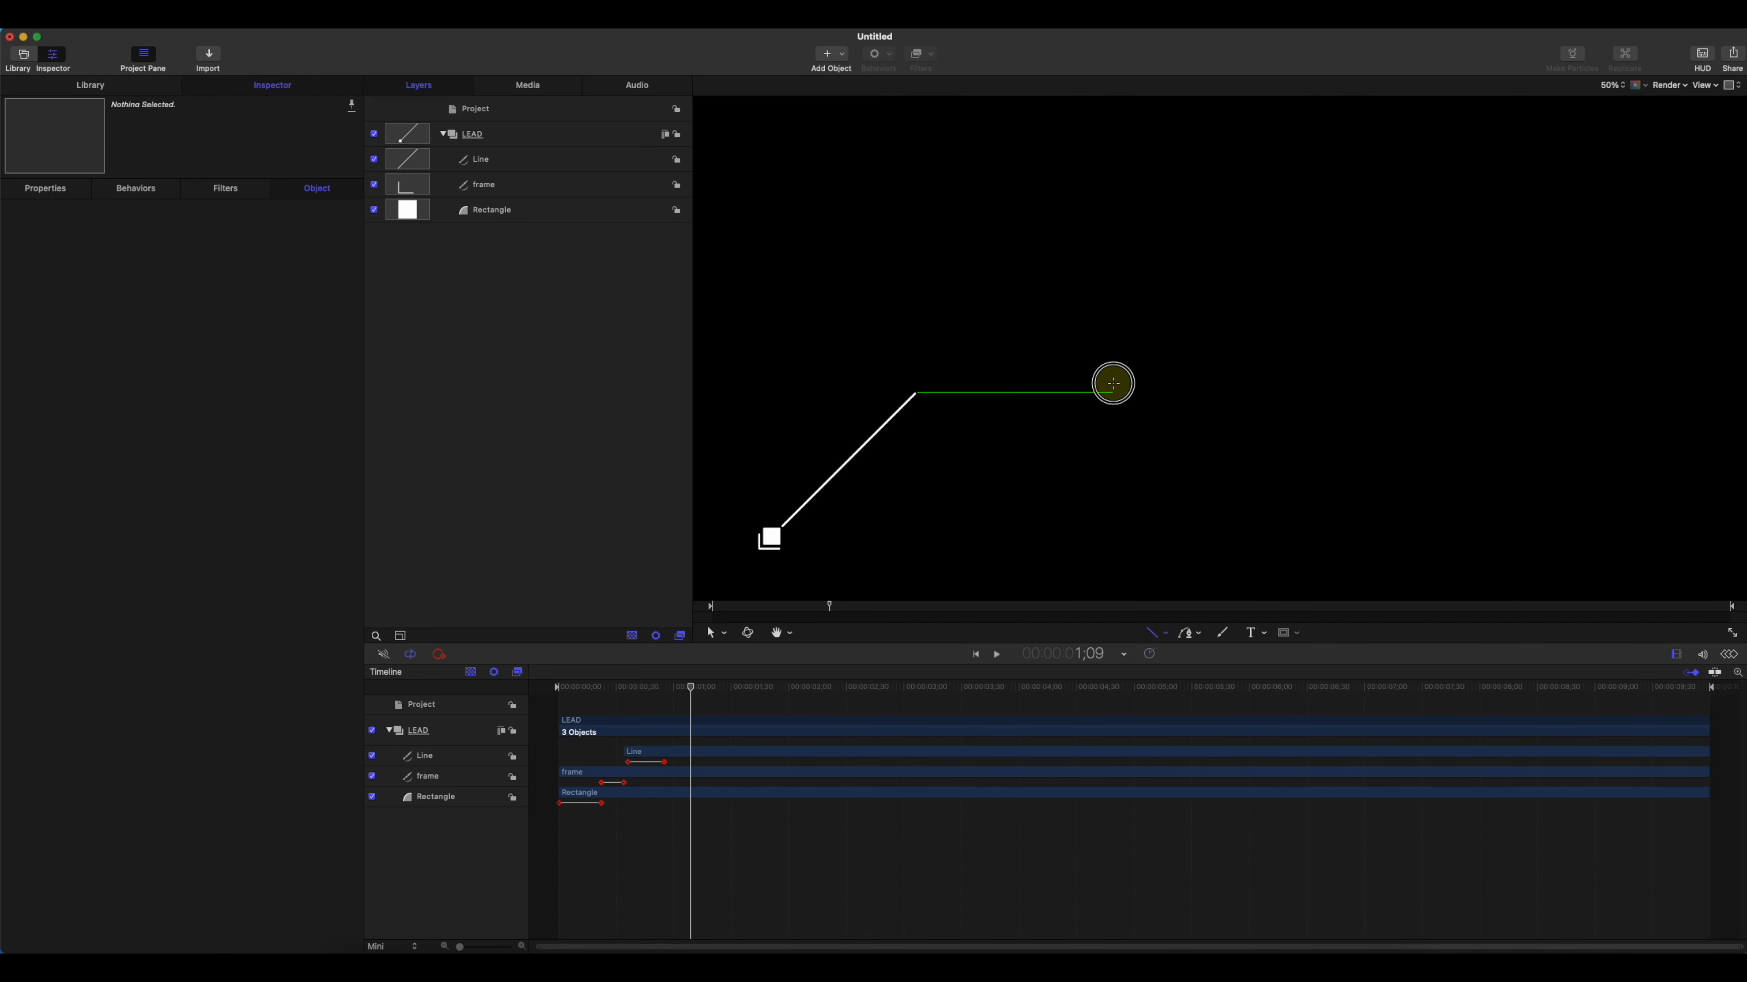
{"action": "double_click", "coordinate": [1113, 384]}
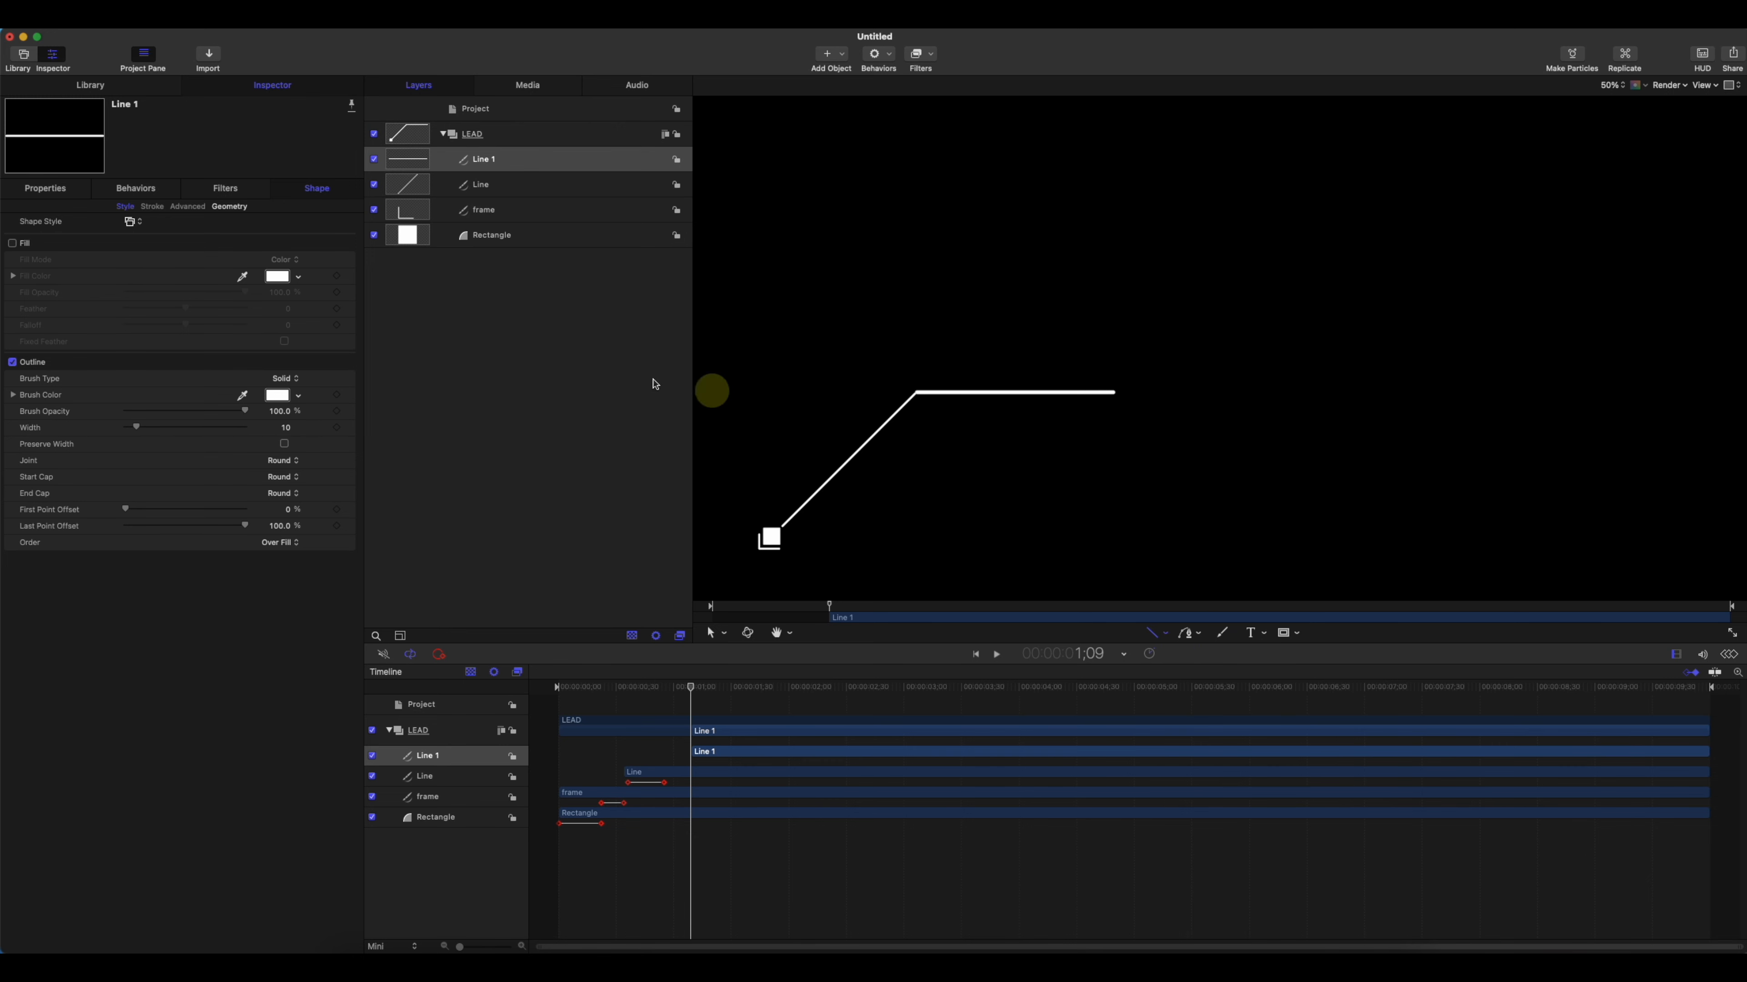
{"action": "left_click", "coordinate": [149, 227]}
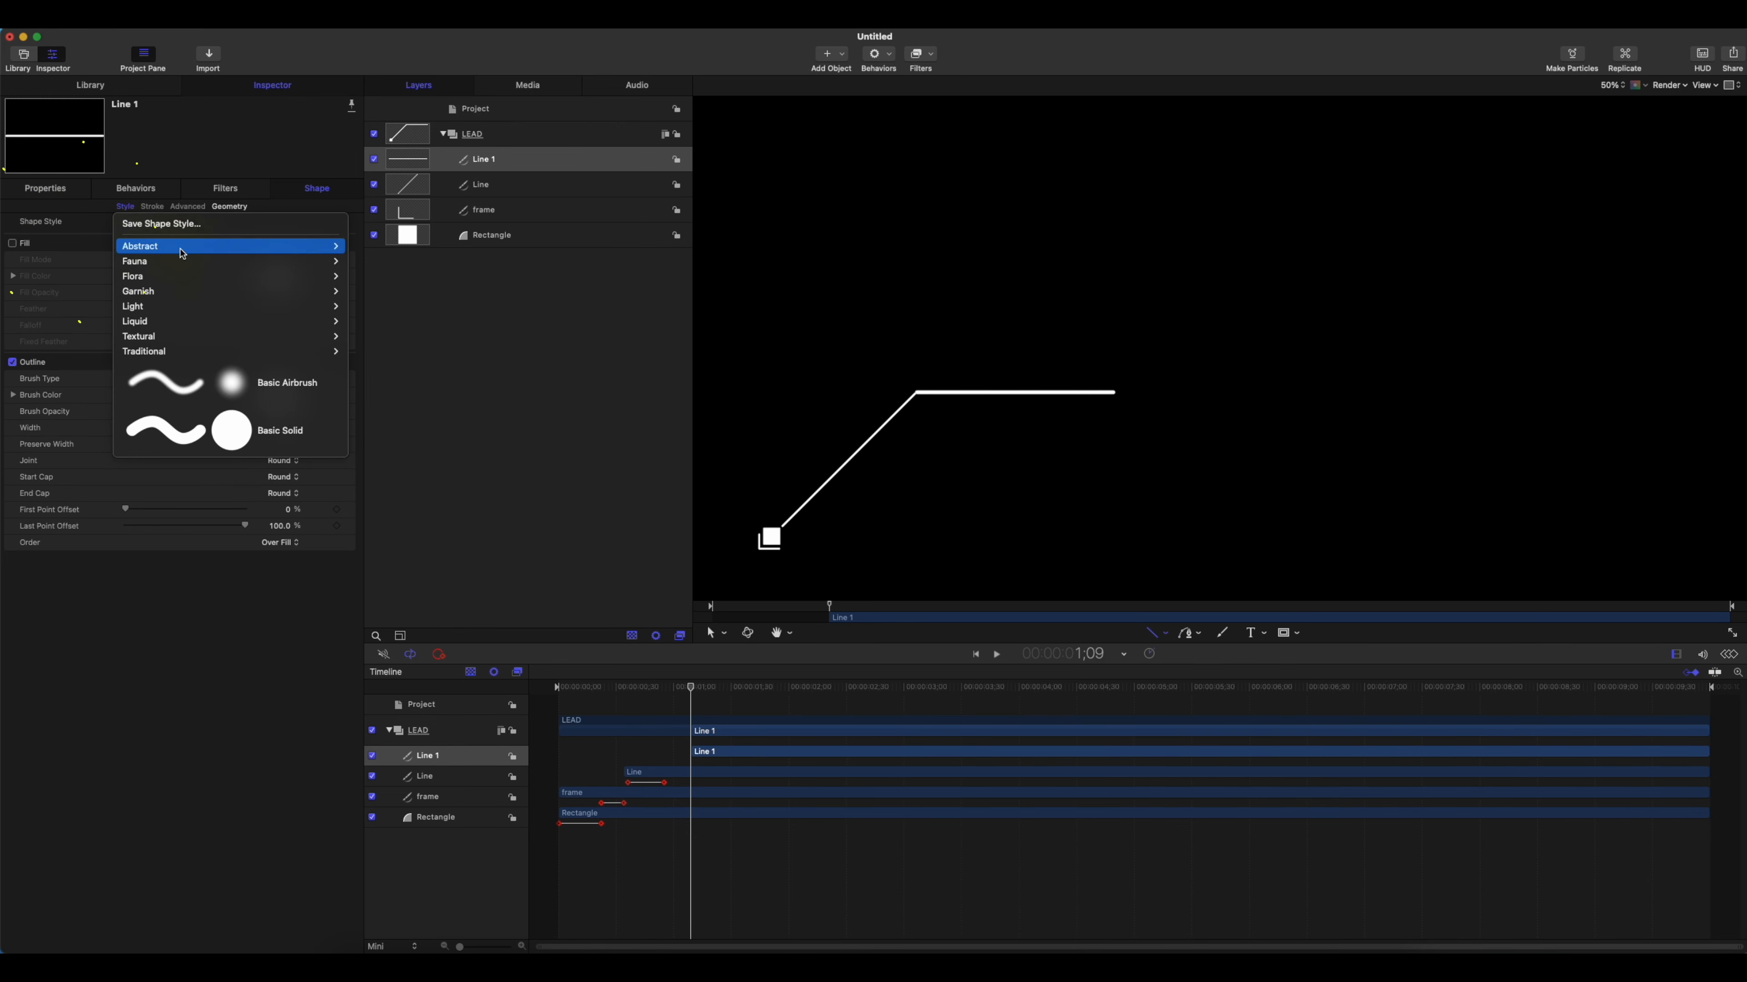
{"action": "mouse_move", "coordinate": [184, 249]}
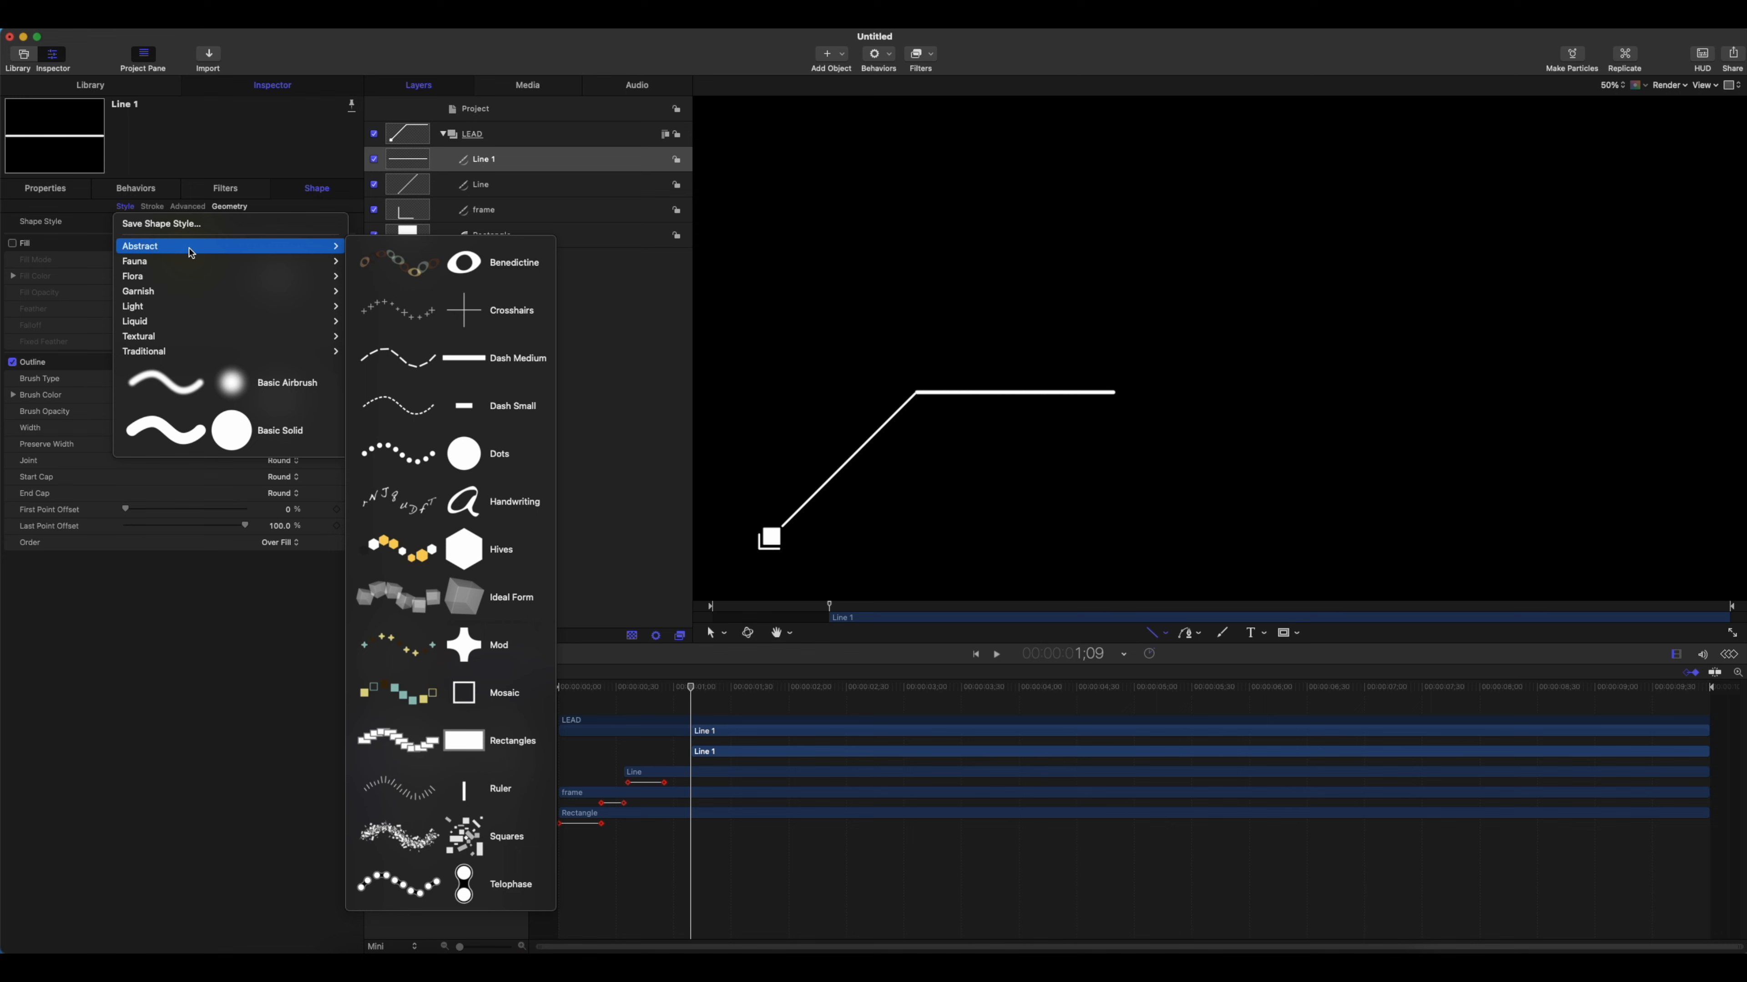
{"action": "left_click", "coordinate": [482, 352]}
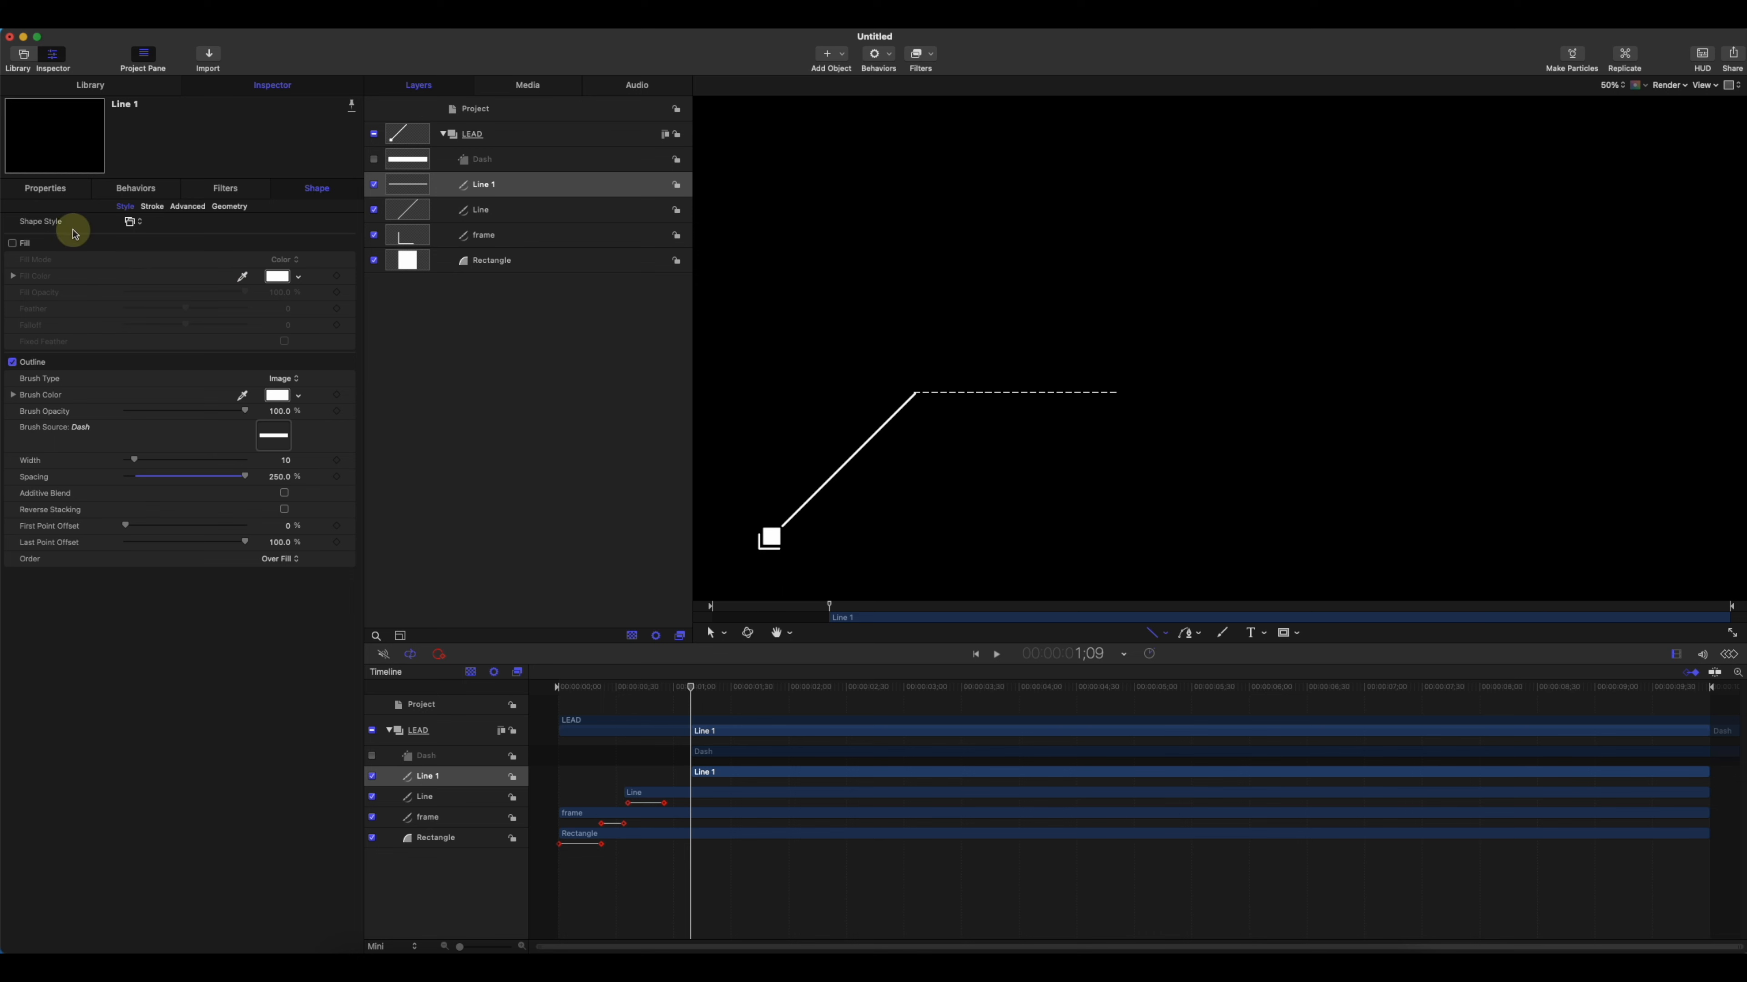
{"action": "left_click", "coordinate": [151, 230]}
{"action": "mouse_move", "coordinate": [231, 246]}
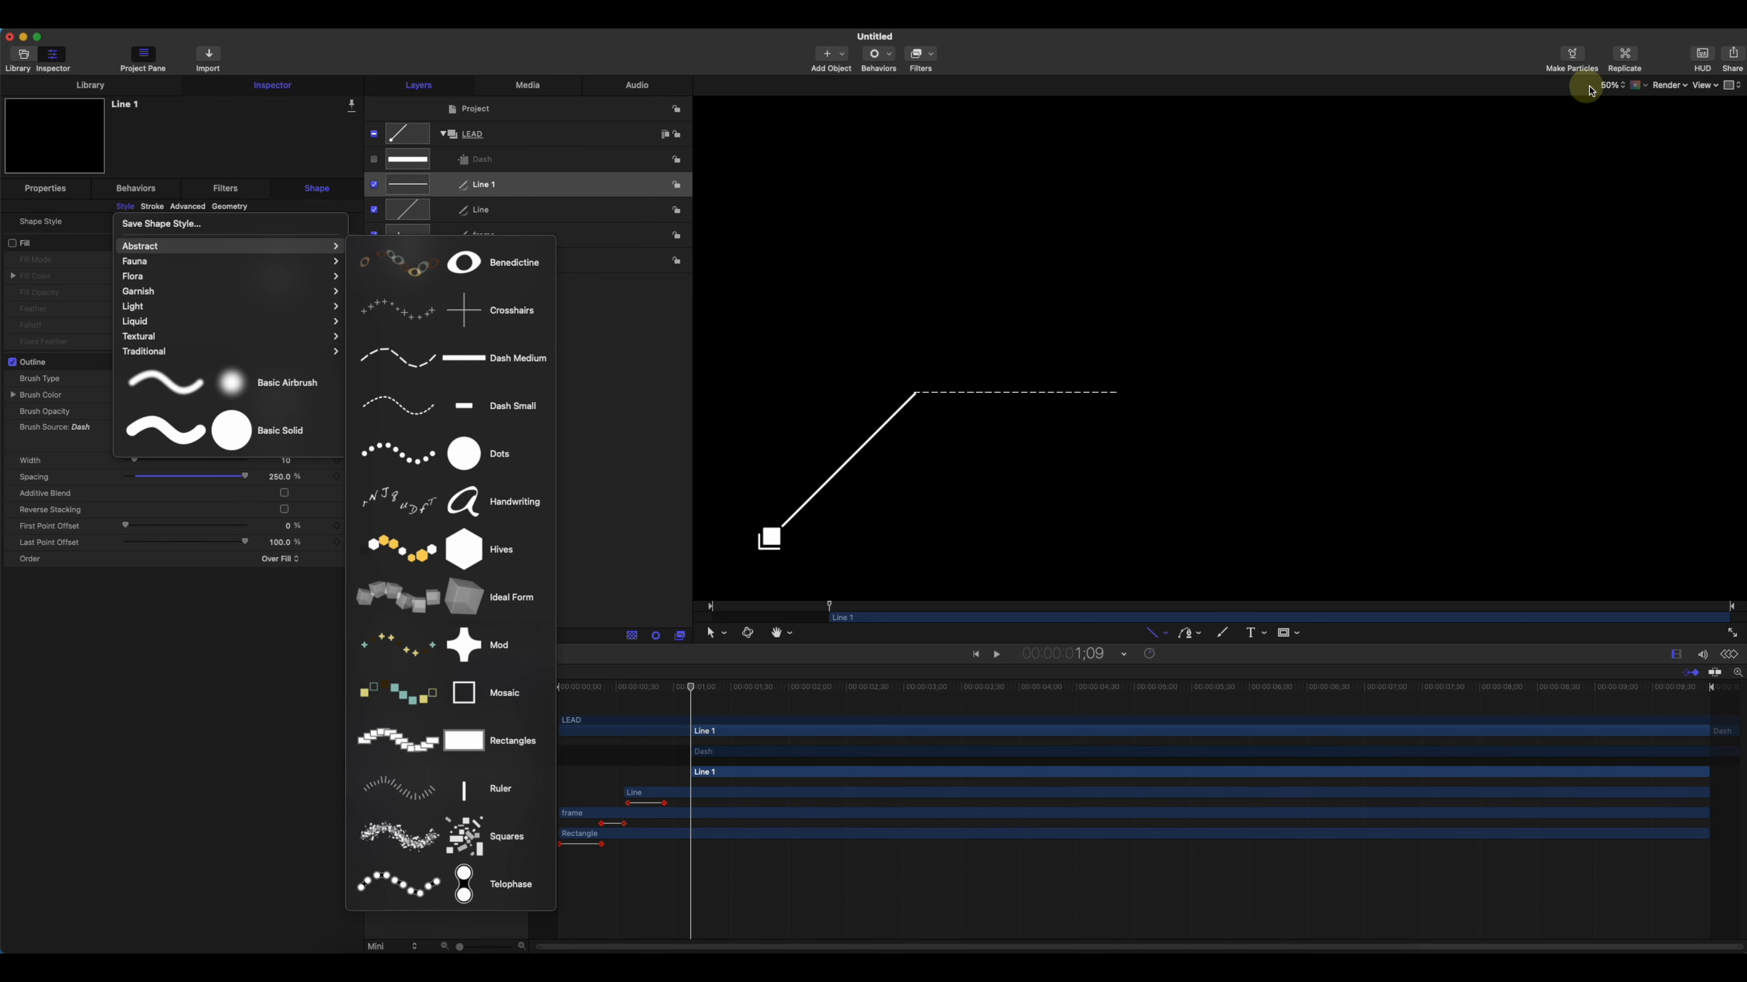
- Inspect the dashed line at 100% and nudge it so its start meets the diagonal line's upper end
{"action": "left_click", "coordinate": [1602, 83]}
{"action": "left_click", "coordinate": [1612, 85]}
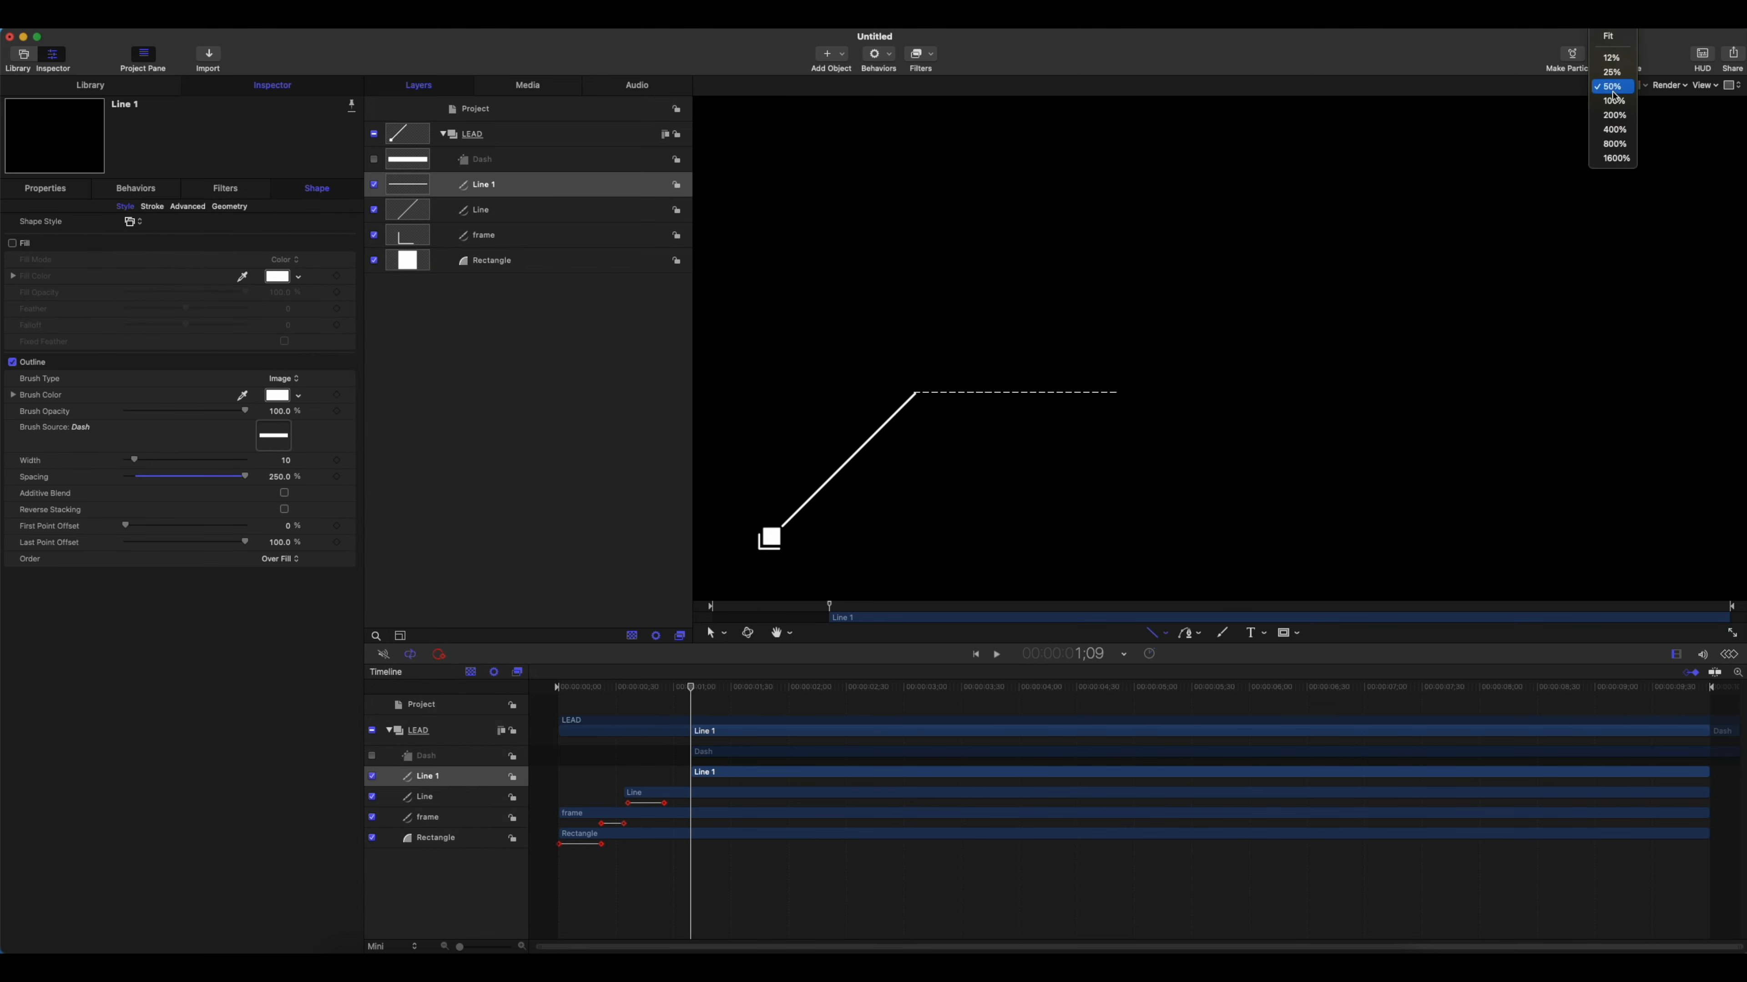
{"action": "left_click", "coordinate": [1614, 102]}
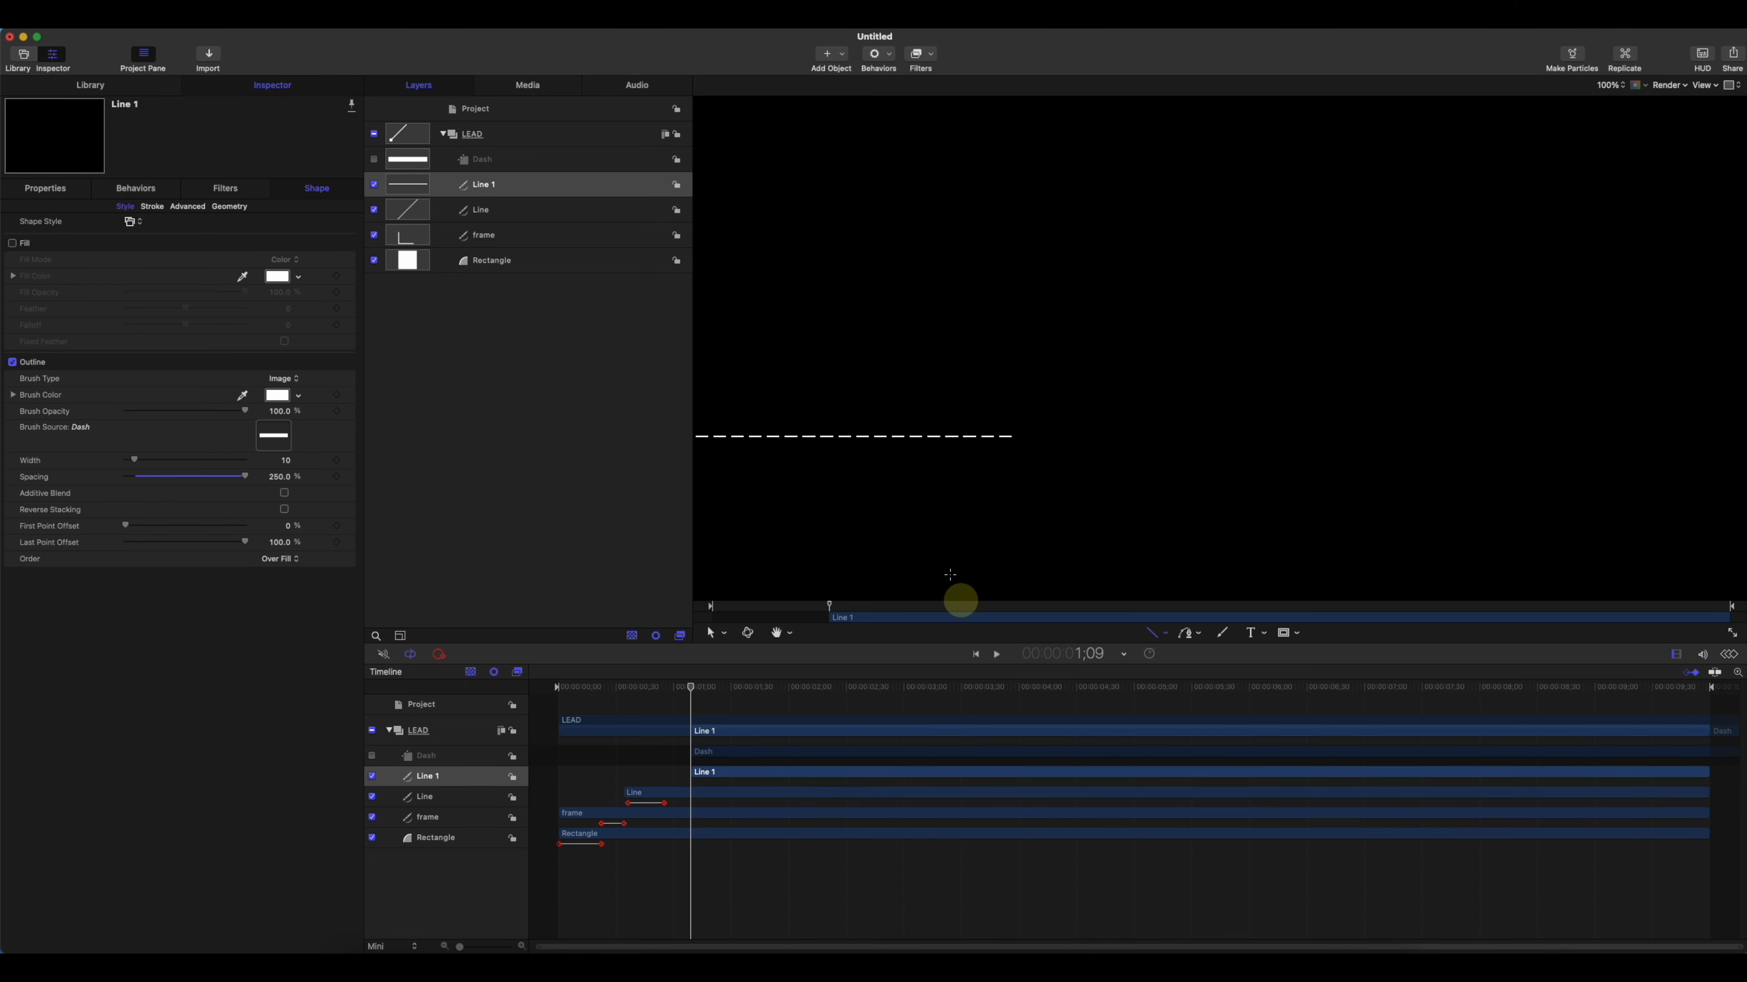
{"action": "left_click", "coordinate": [777, 632]}
{"action": "left_click_drag", "start_coordinate": [807, 444], "coordinate": [1150, 449]}
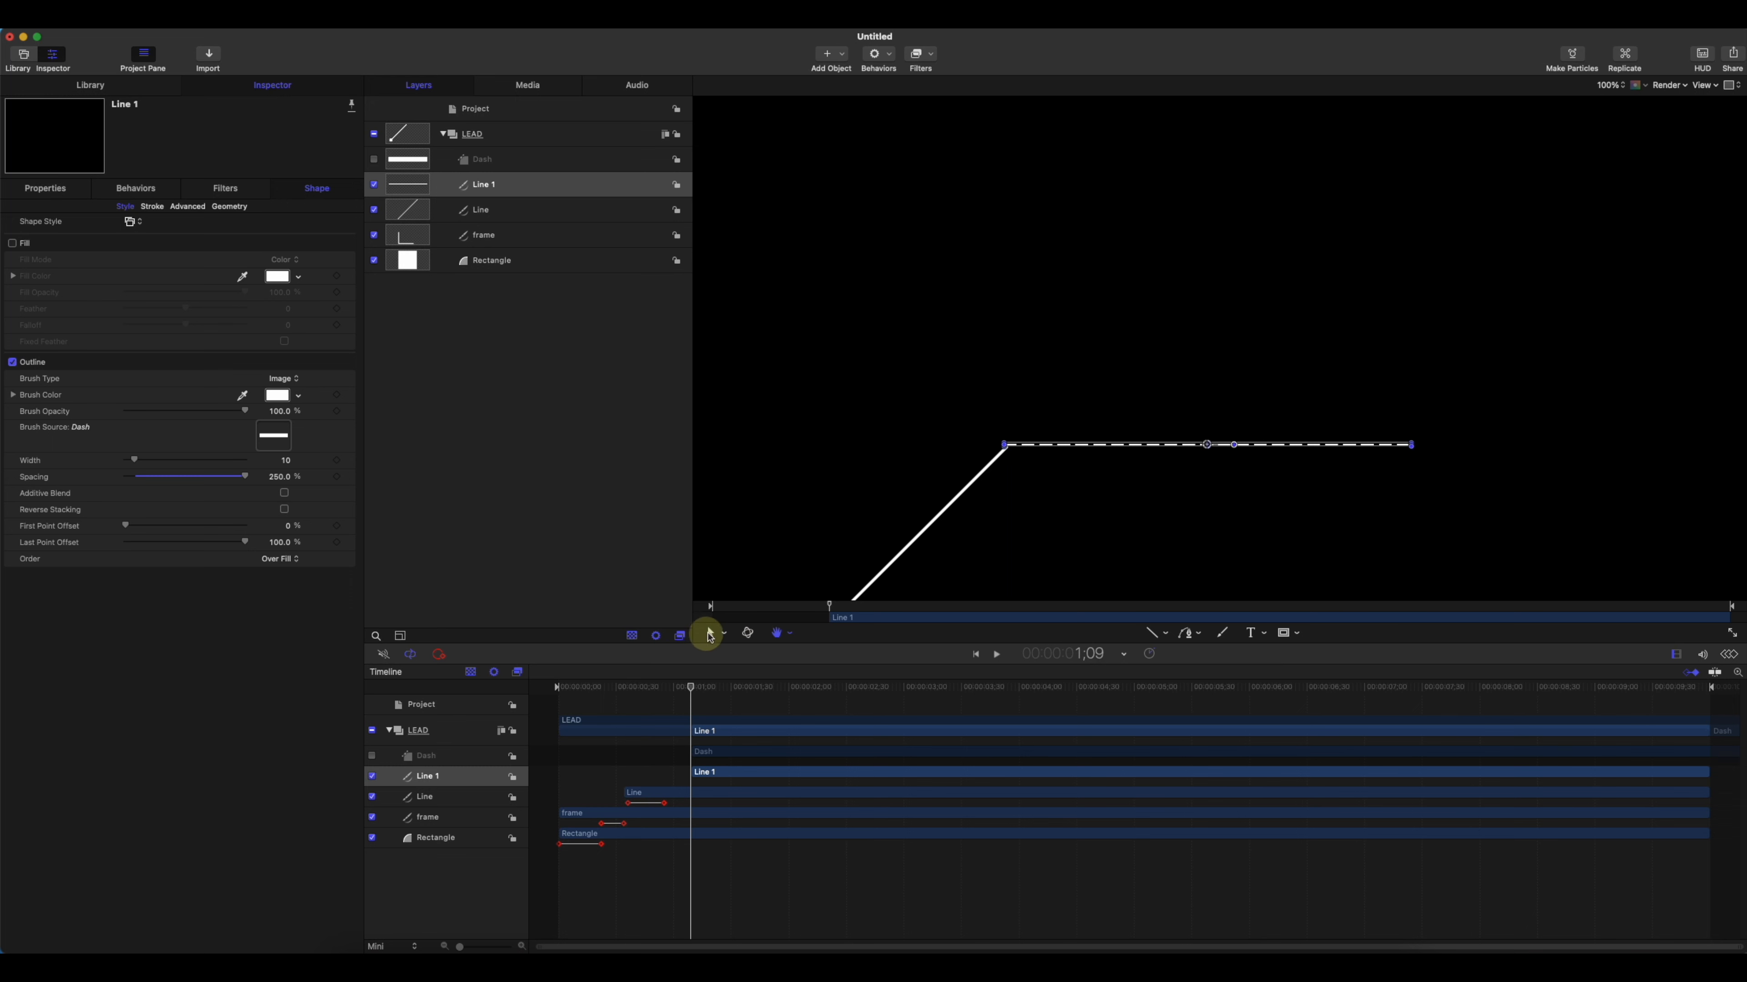
{"action": "left_click", "coordinate": [710, 632]}
{"action": "left_click_drag", "start_coordinate": [1210, 447], "coordinate": [1210, 447]}
{"action": "left_click", "coordinate": [1118, 329]}
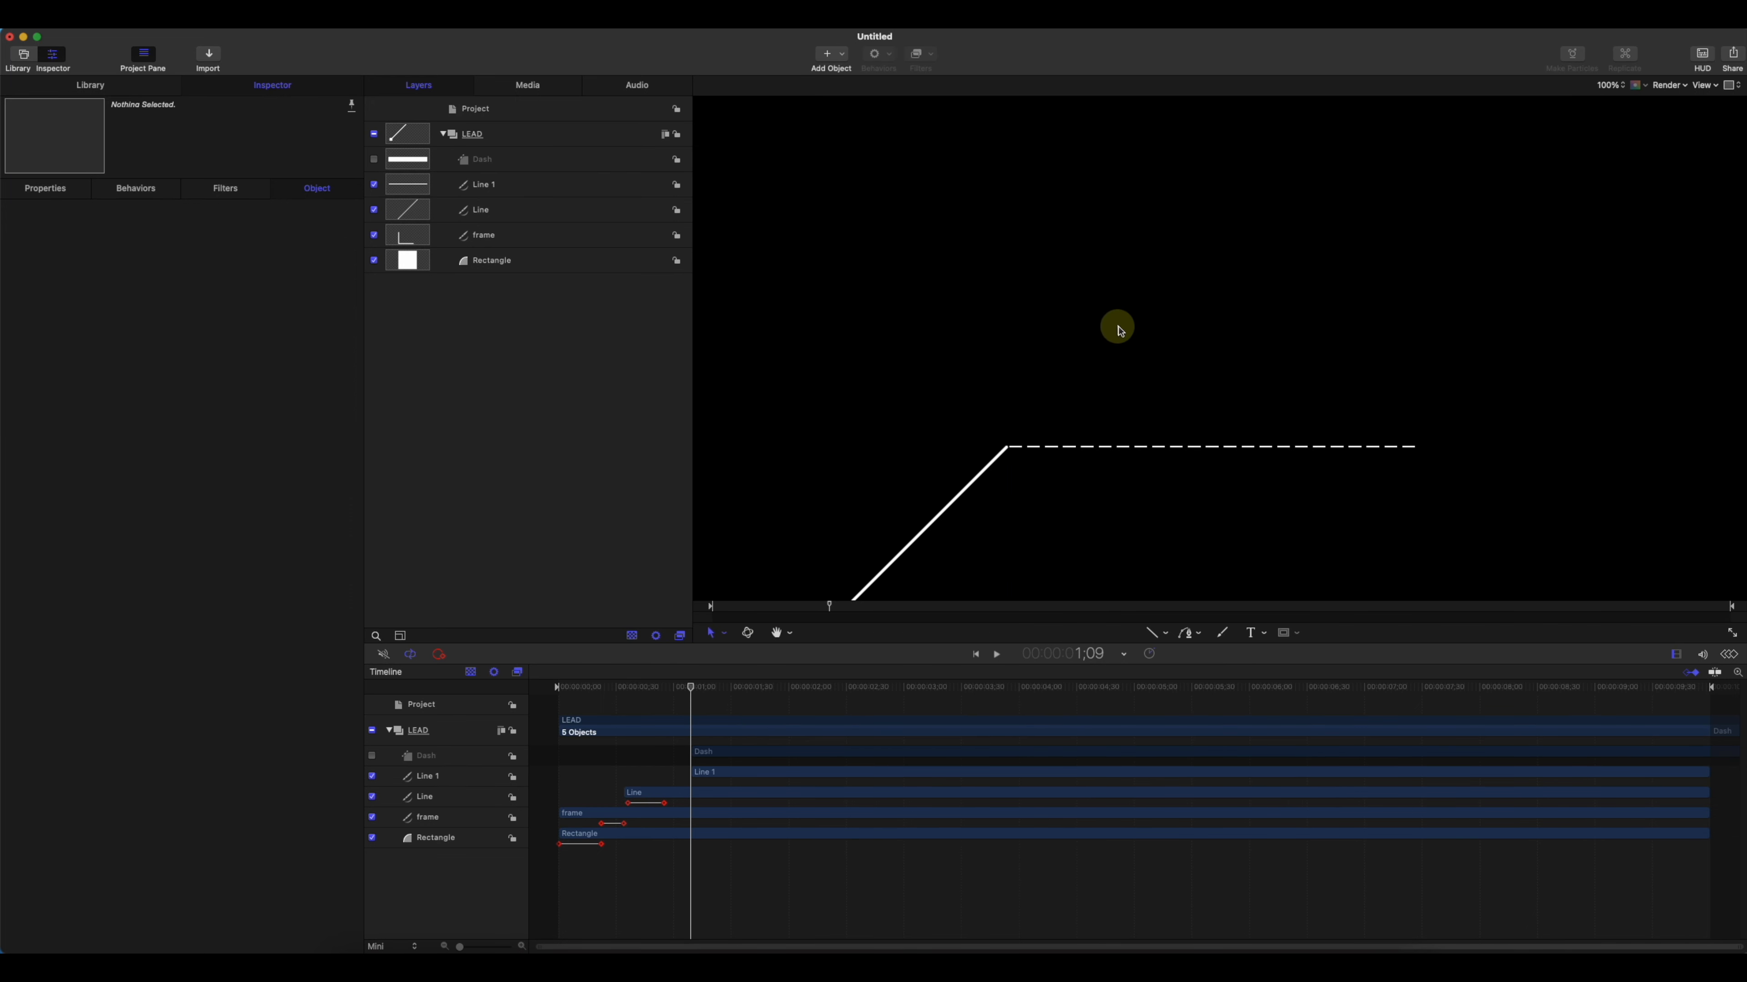
{"action": "left_click", "coordinate": [1625, 100]}
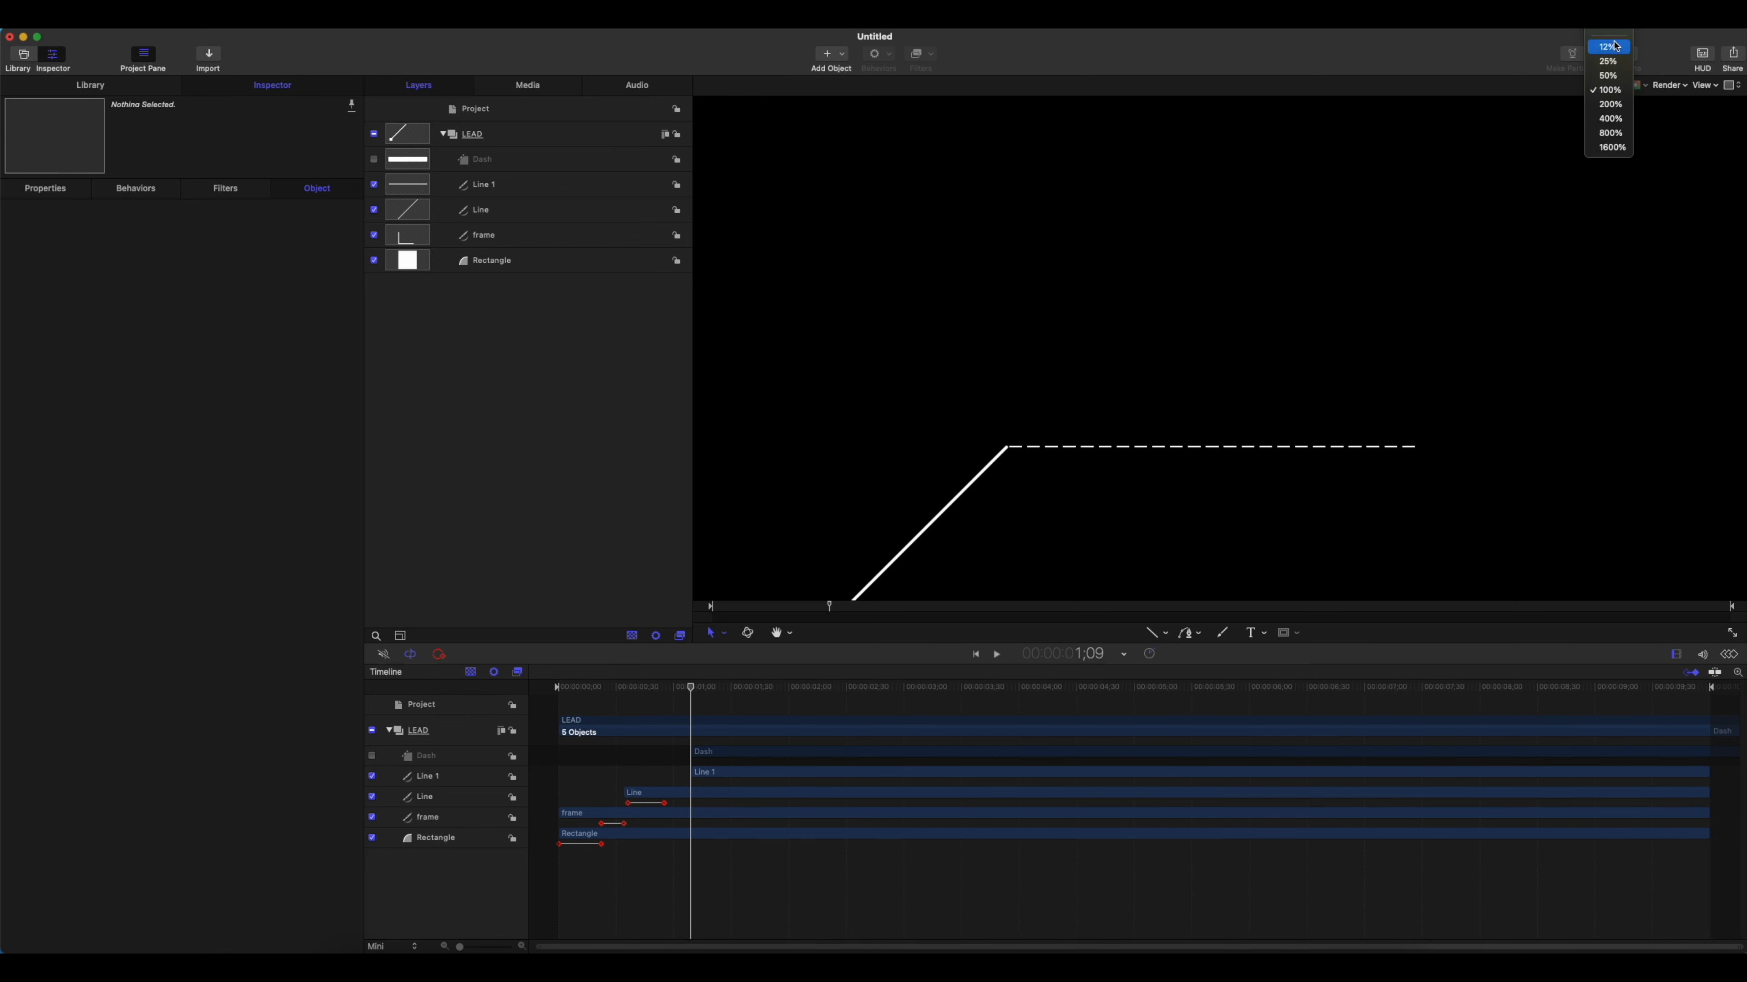
{"action": "left_click", "coordinate": [1609, 31]}
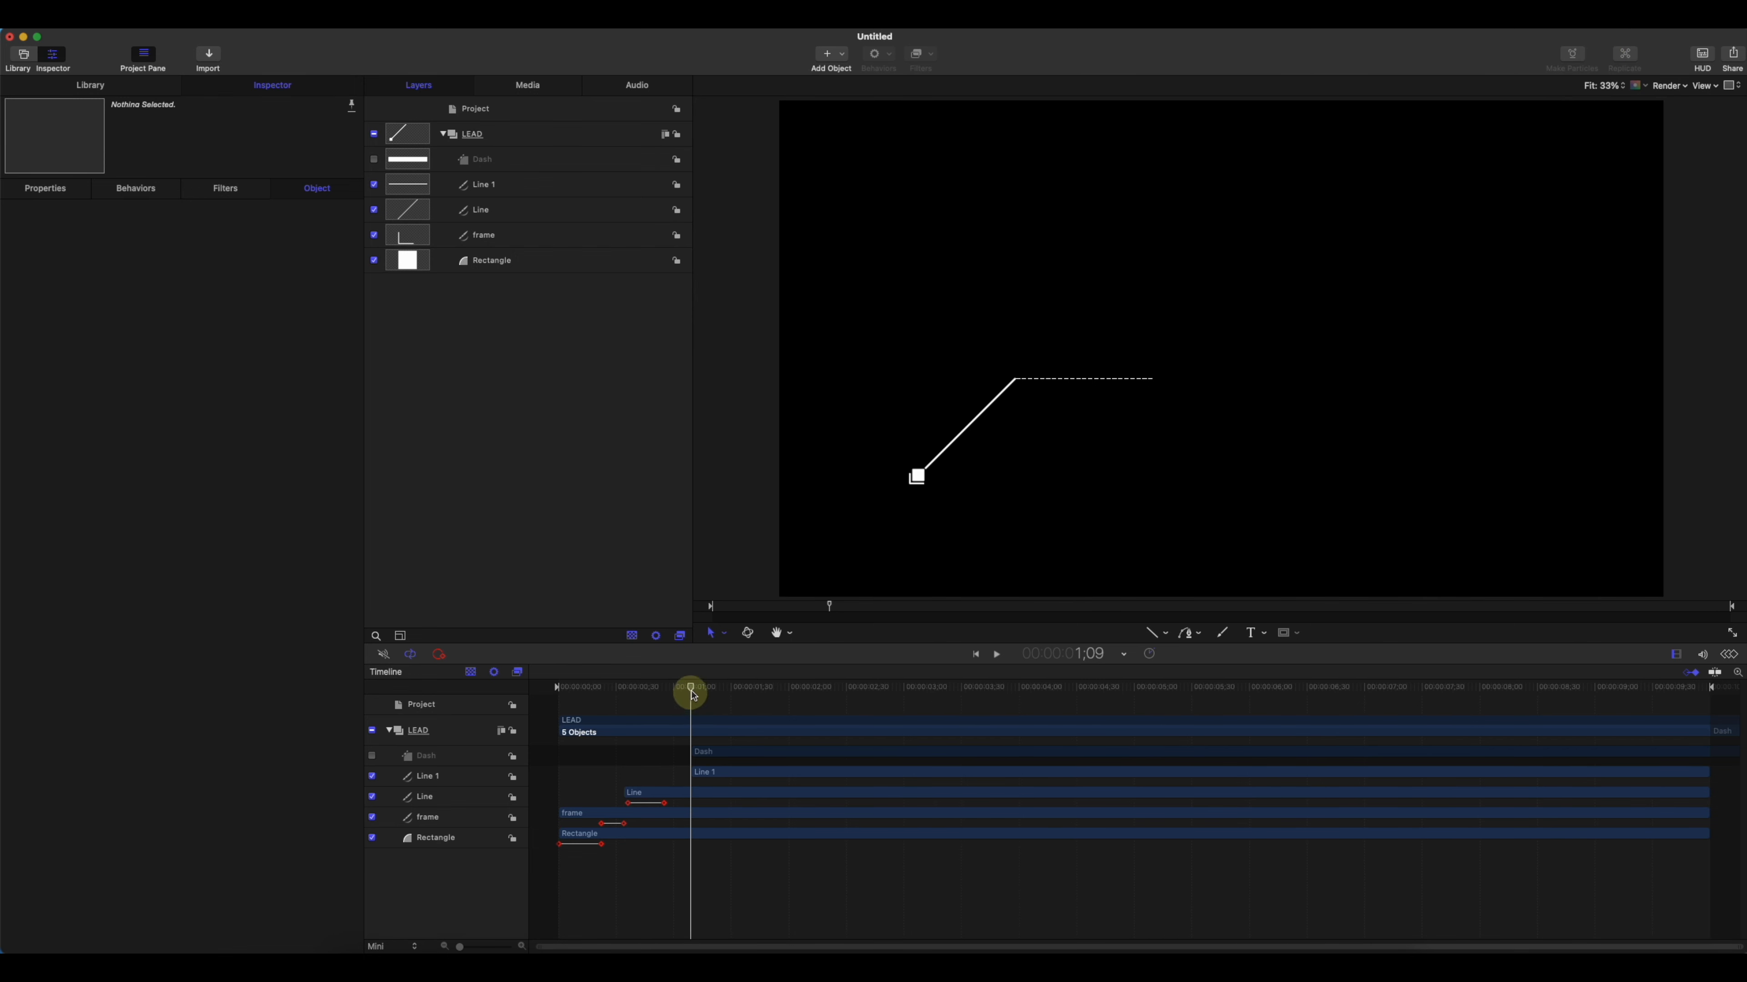
- Set the in points of the dashed line and its Dash source layer to frame 56
{"action": "left_click_drag", "start_coordinate": [693, 695], "coordinate": [668, 694]}
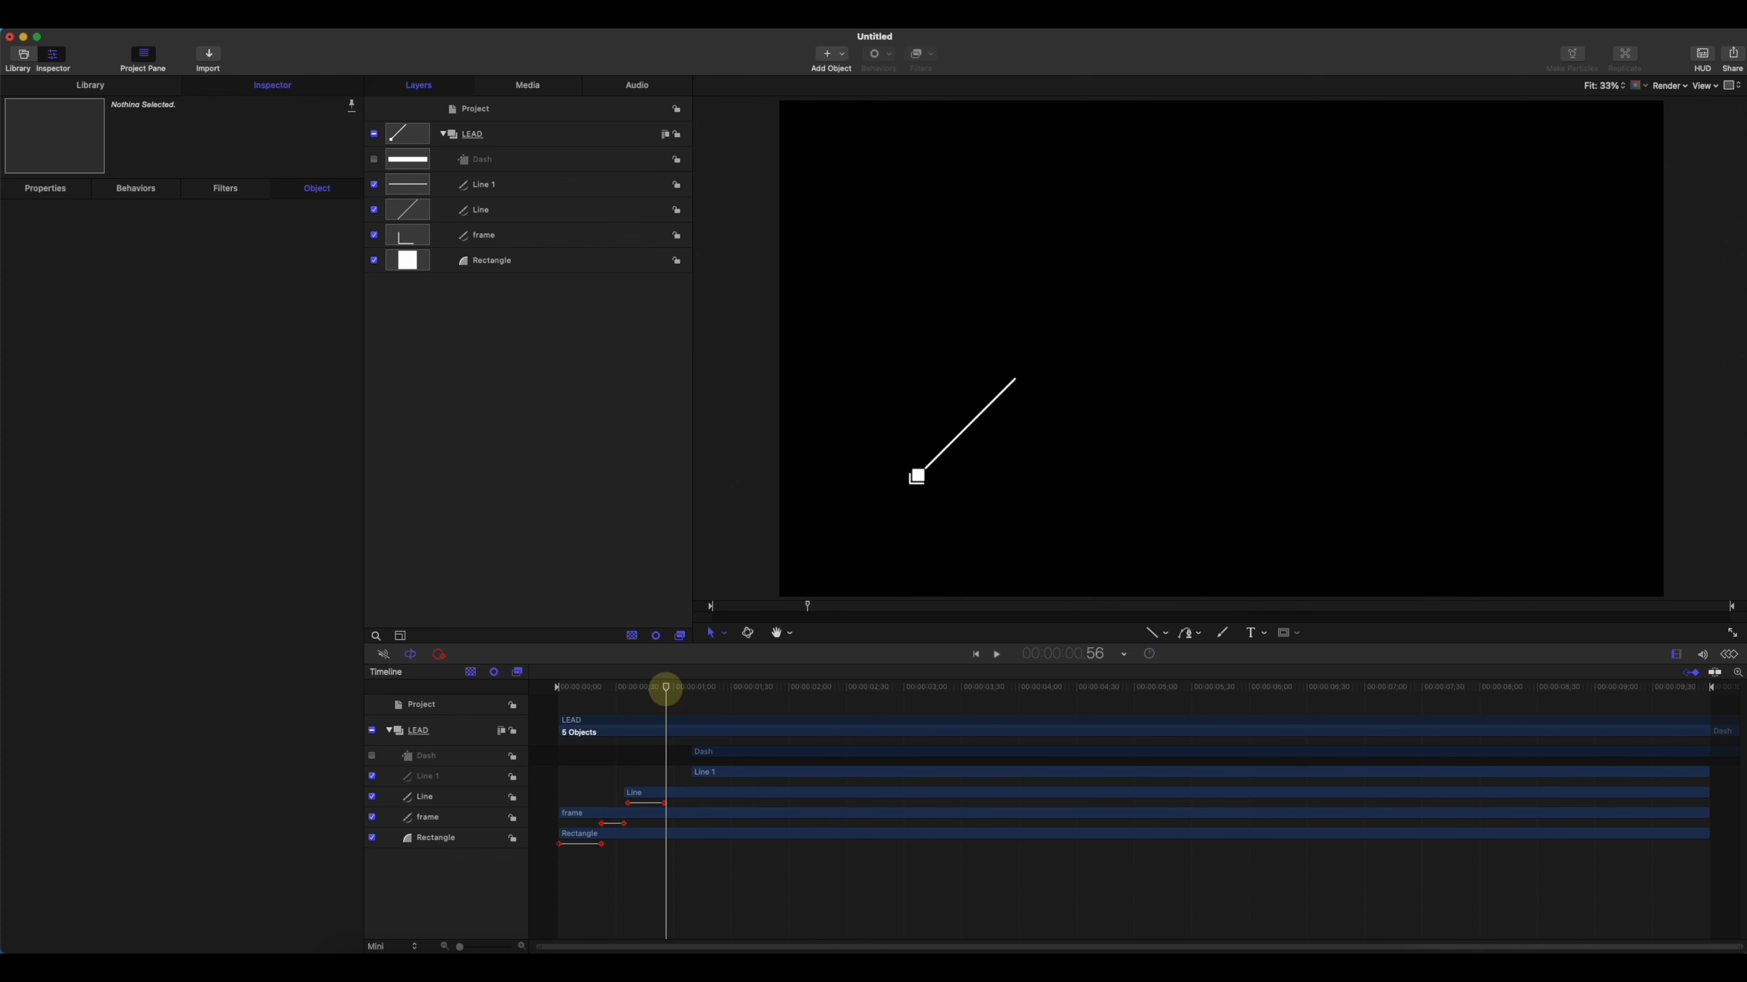
{"action": "left_click", "coordinate": [714, 773]}
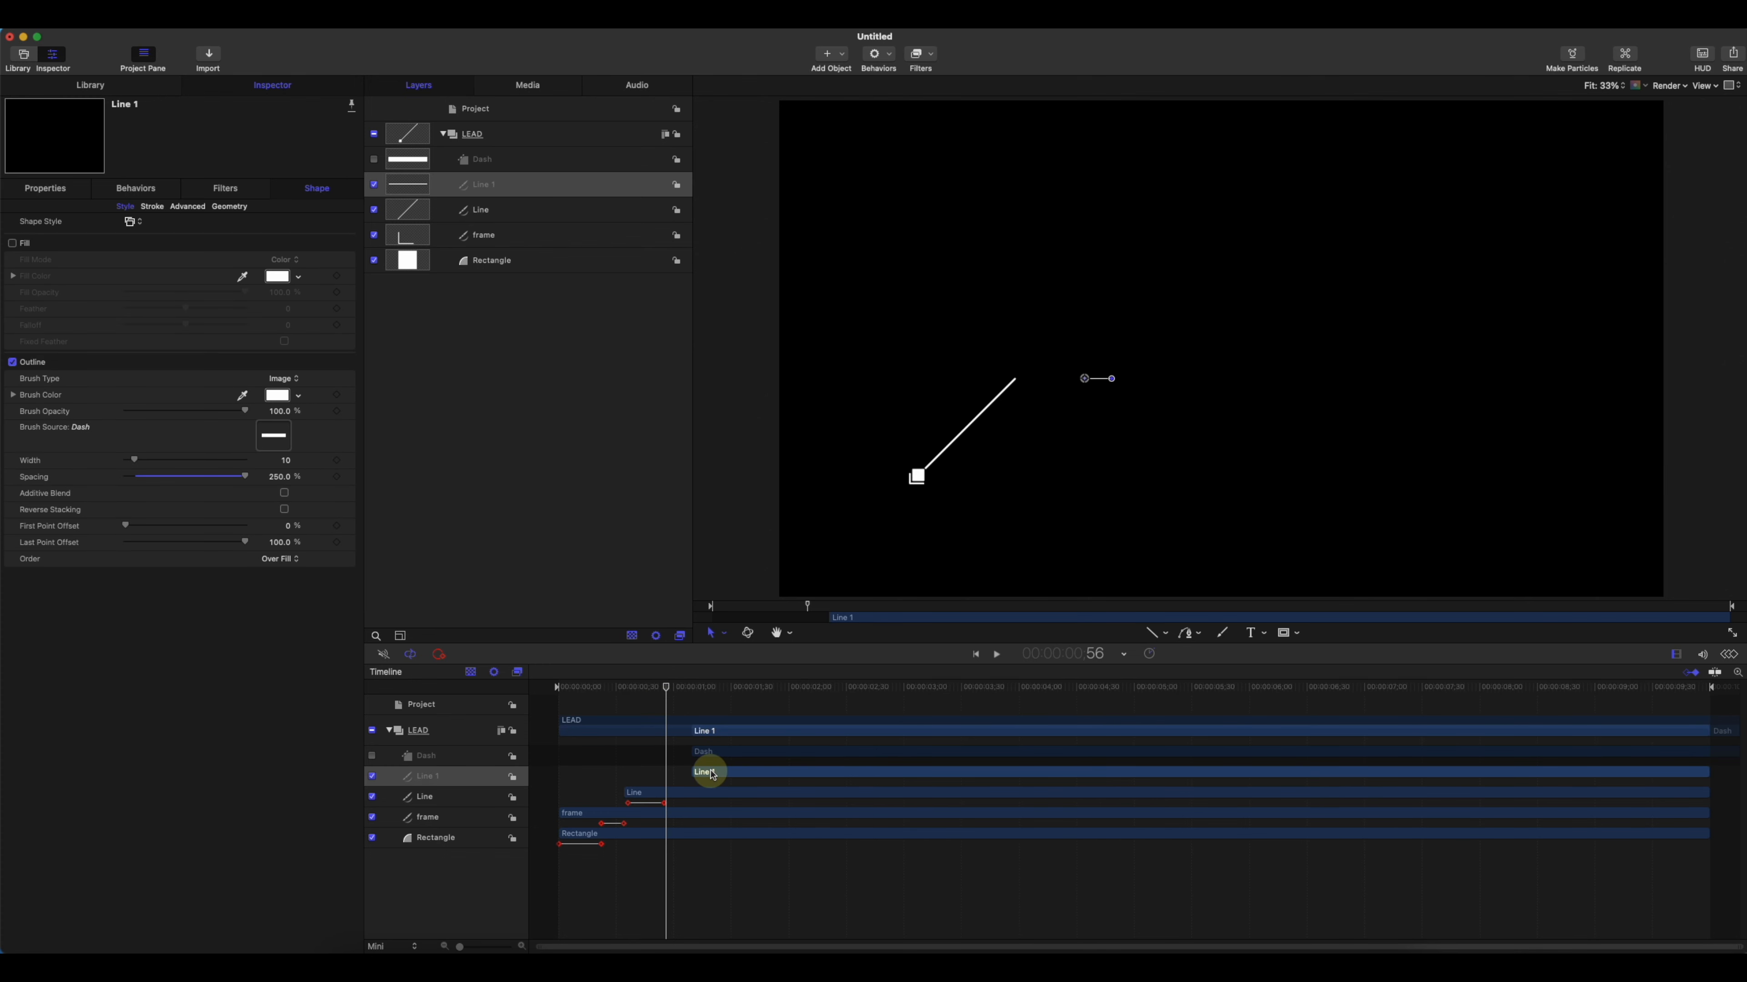
{"action": "key", "text": "i"}
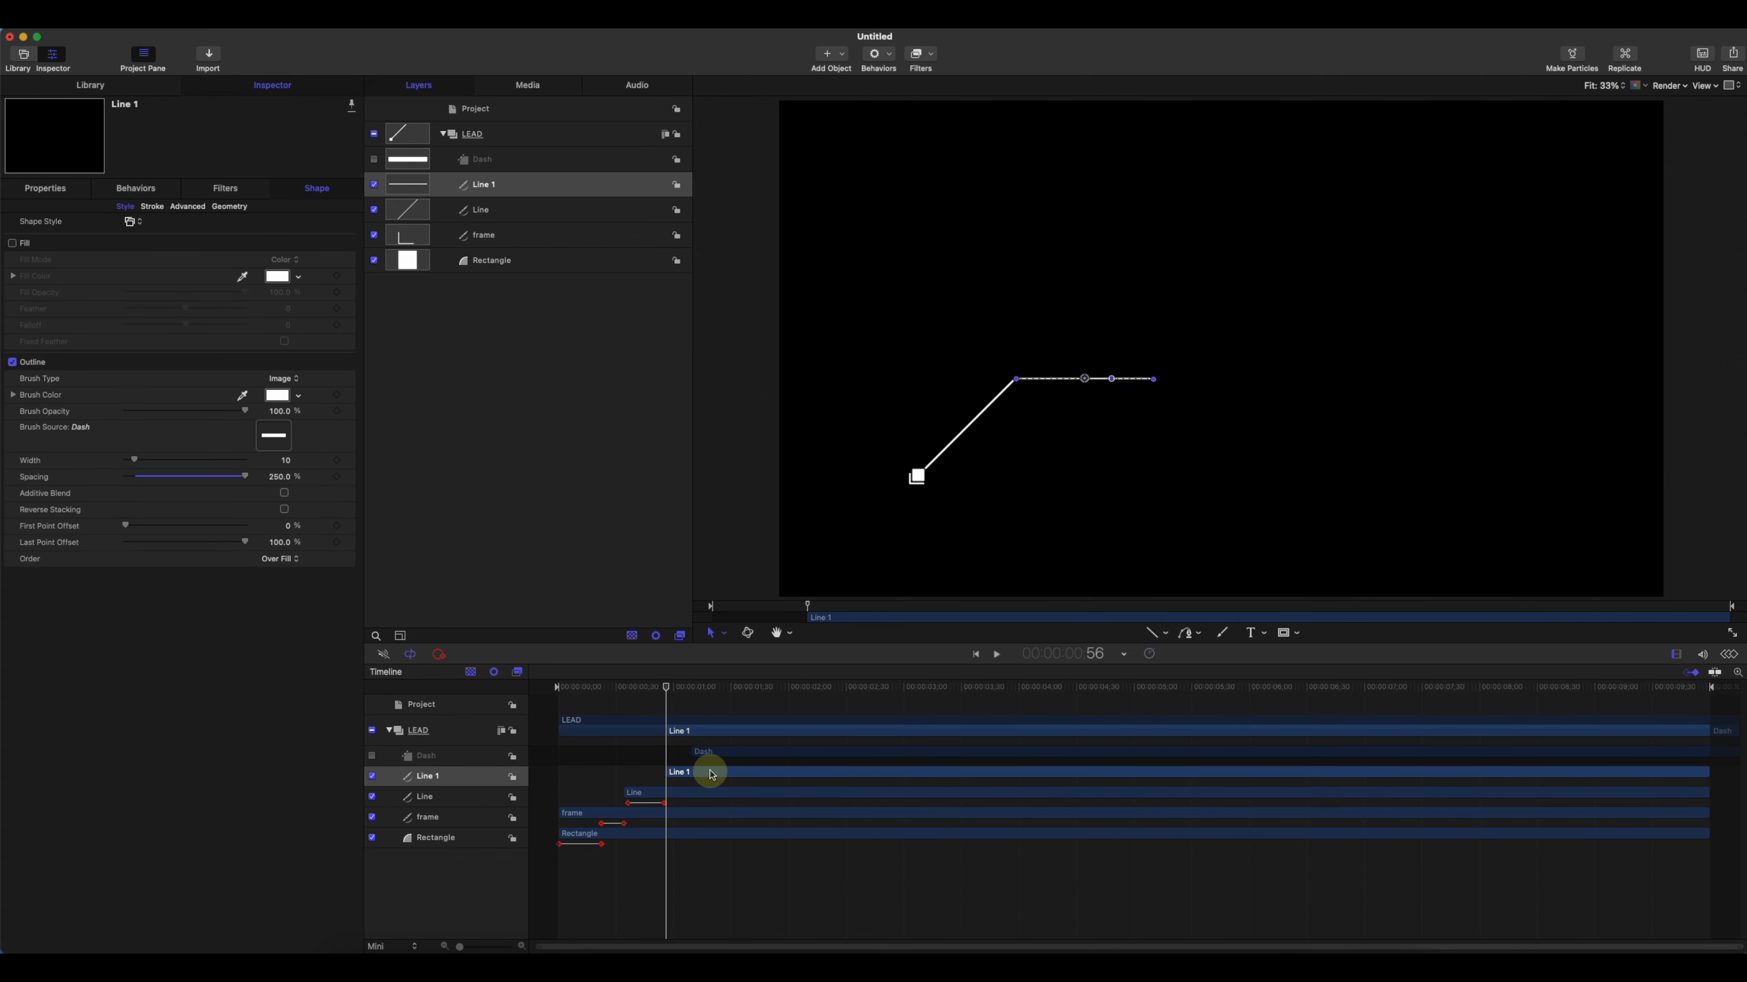
{"action": "left_click", "coordinate": [714, 753]}
{"action": "key", "text": "i"}
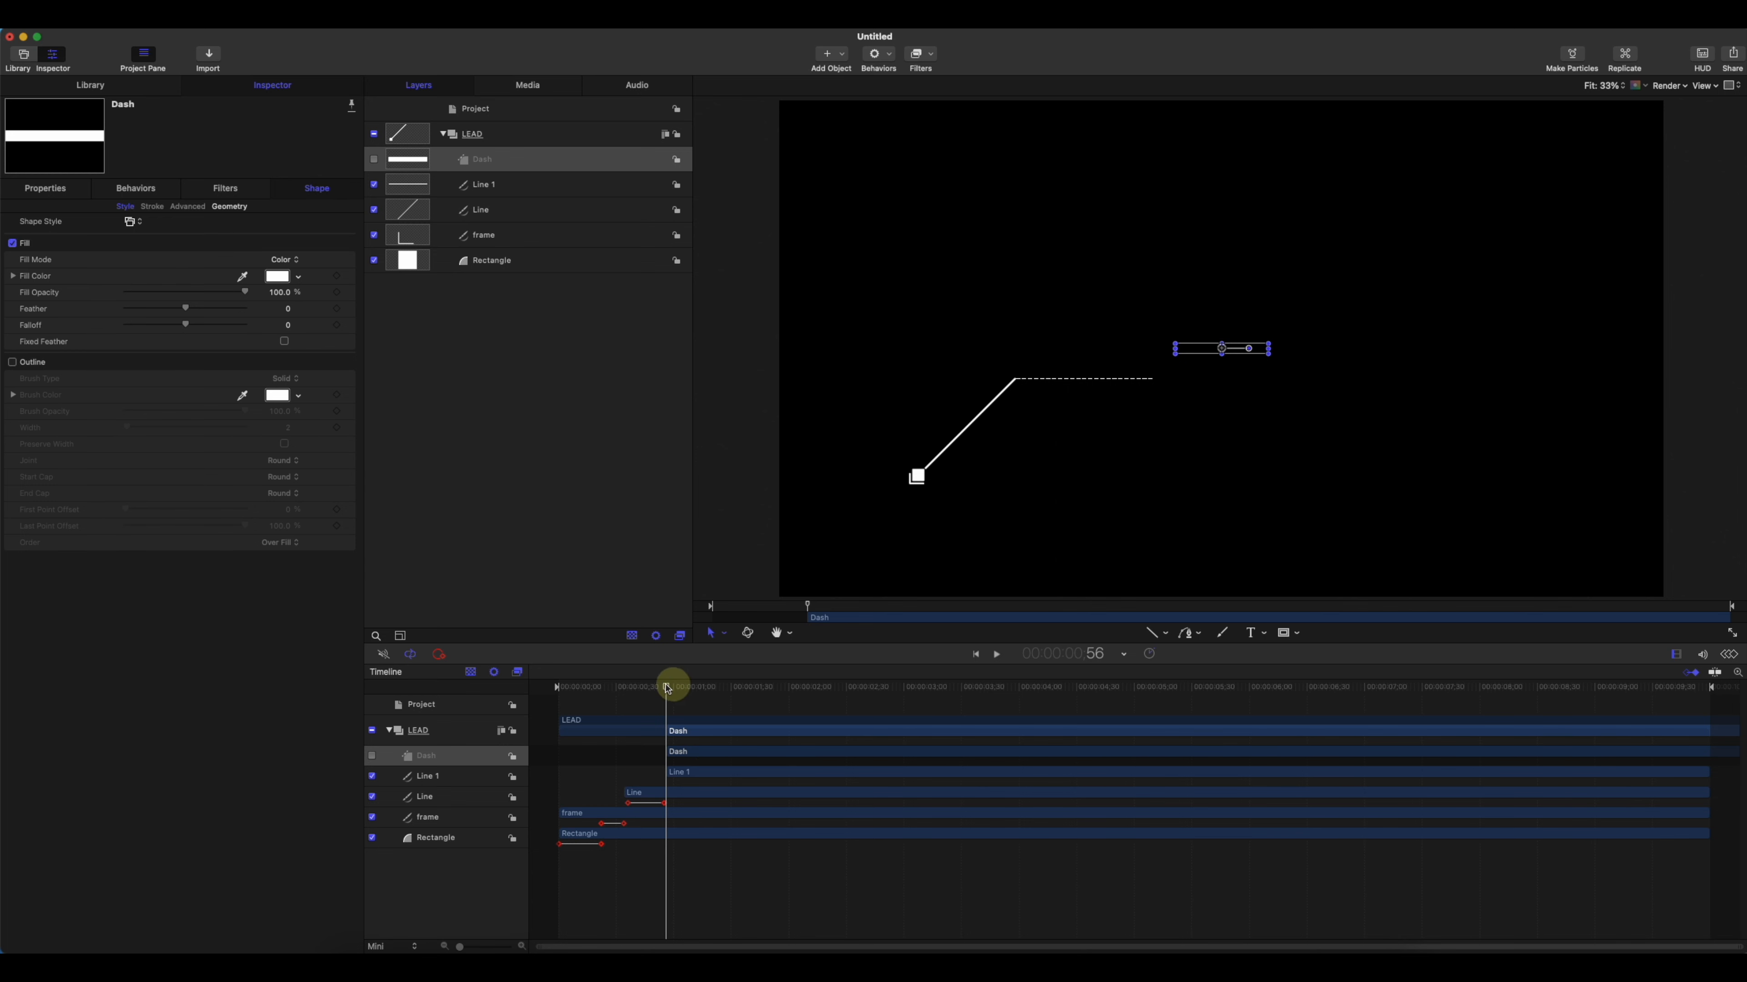
- Keyframe the dashed line's Last Point Offset with 0% at frame 57 and 100% at about 1;30
{"action": "mouse_move", "coordinate": [667, 688]}
{"action": "left_mouse_down"}
{"action": "mouse_move", "coordinate": [734, 687]}
{"action": "mouse_move", "coordinate": [671, 684]}
{"action": "left_mouse_up"}
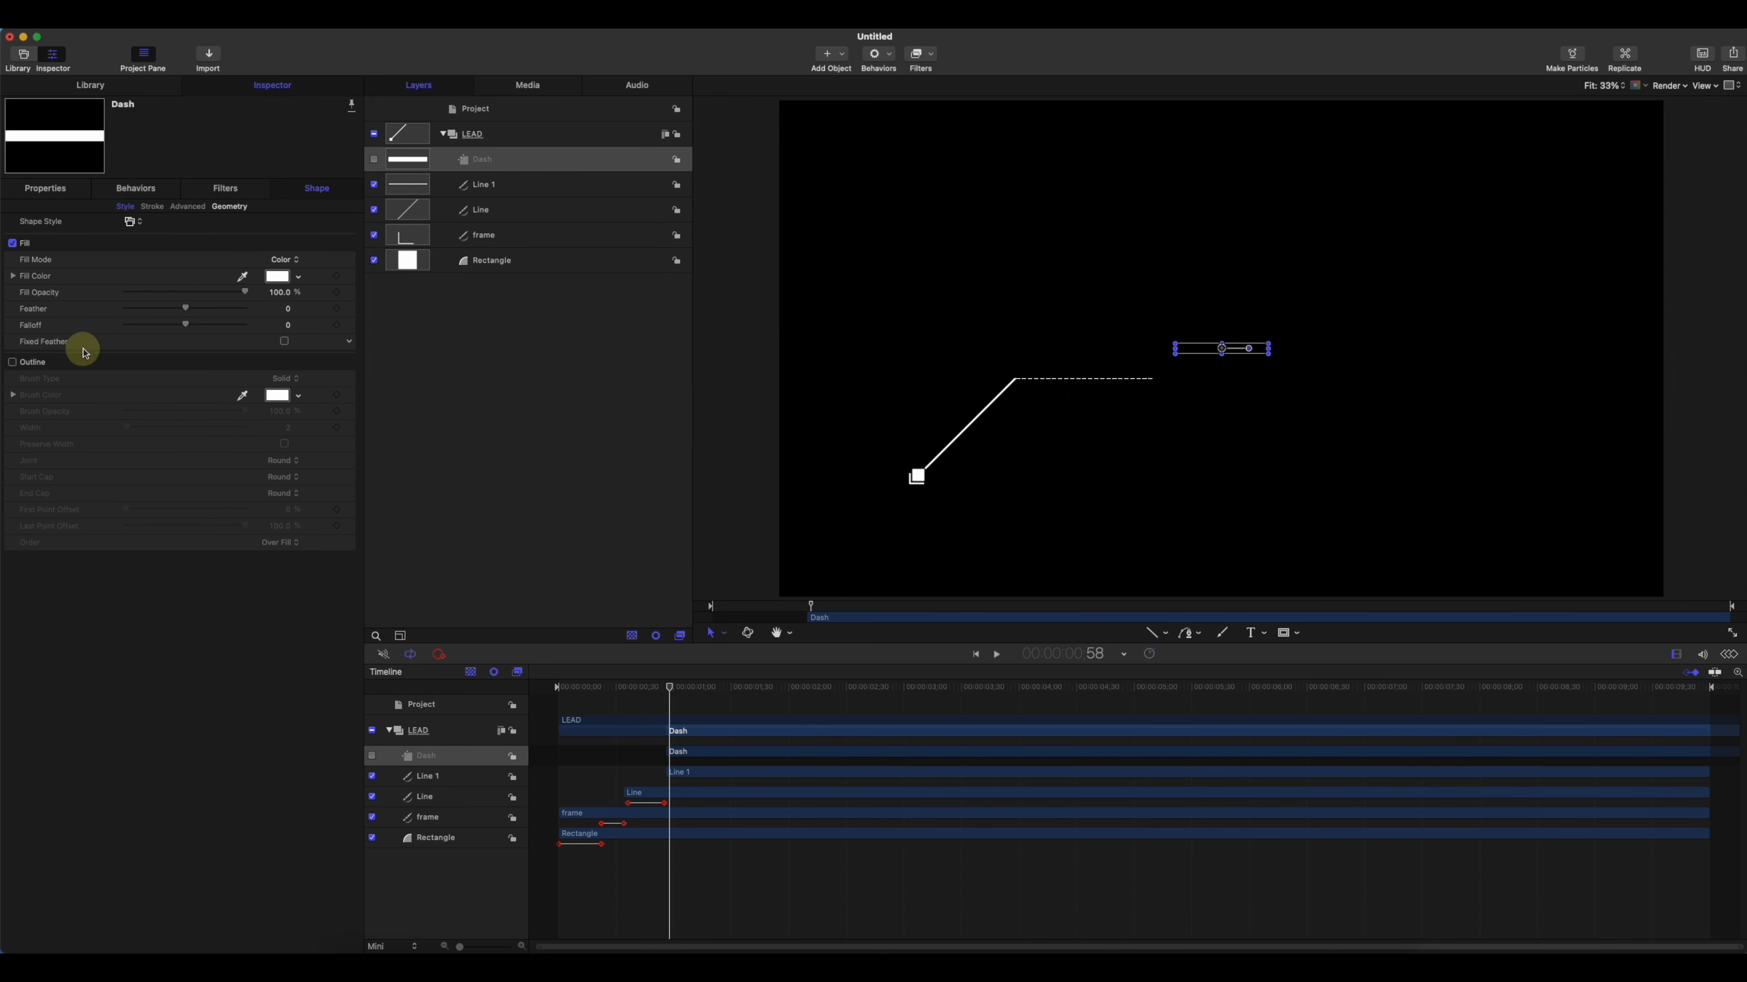
{"action": "left_click", "coordinate": [490, 190]}
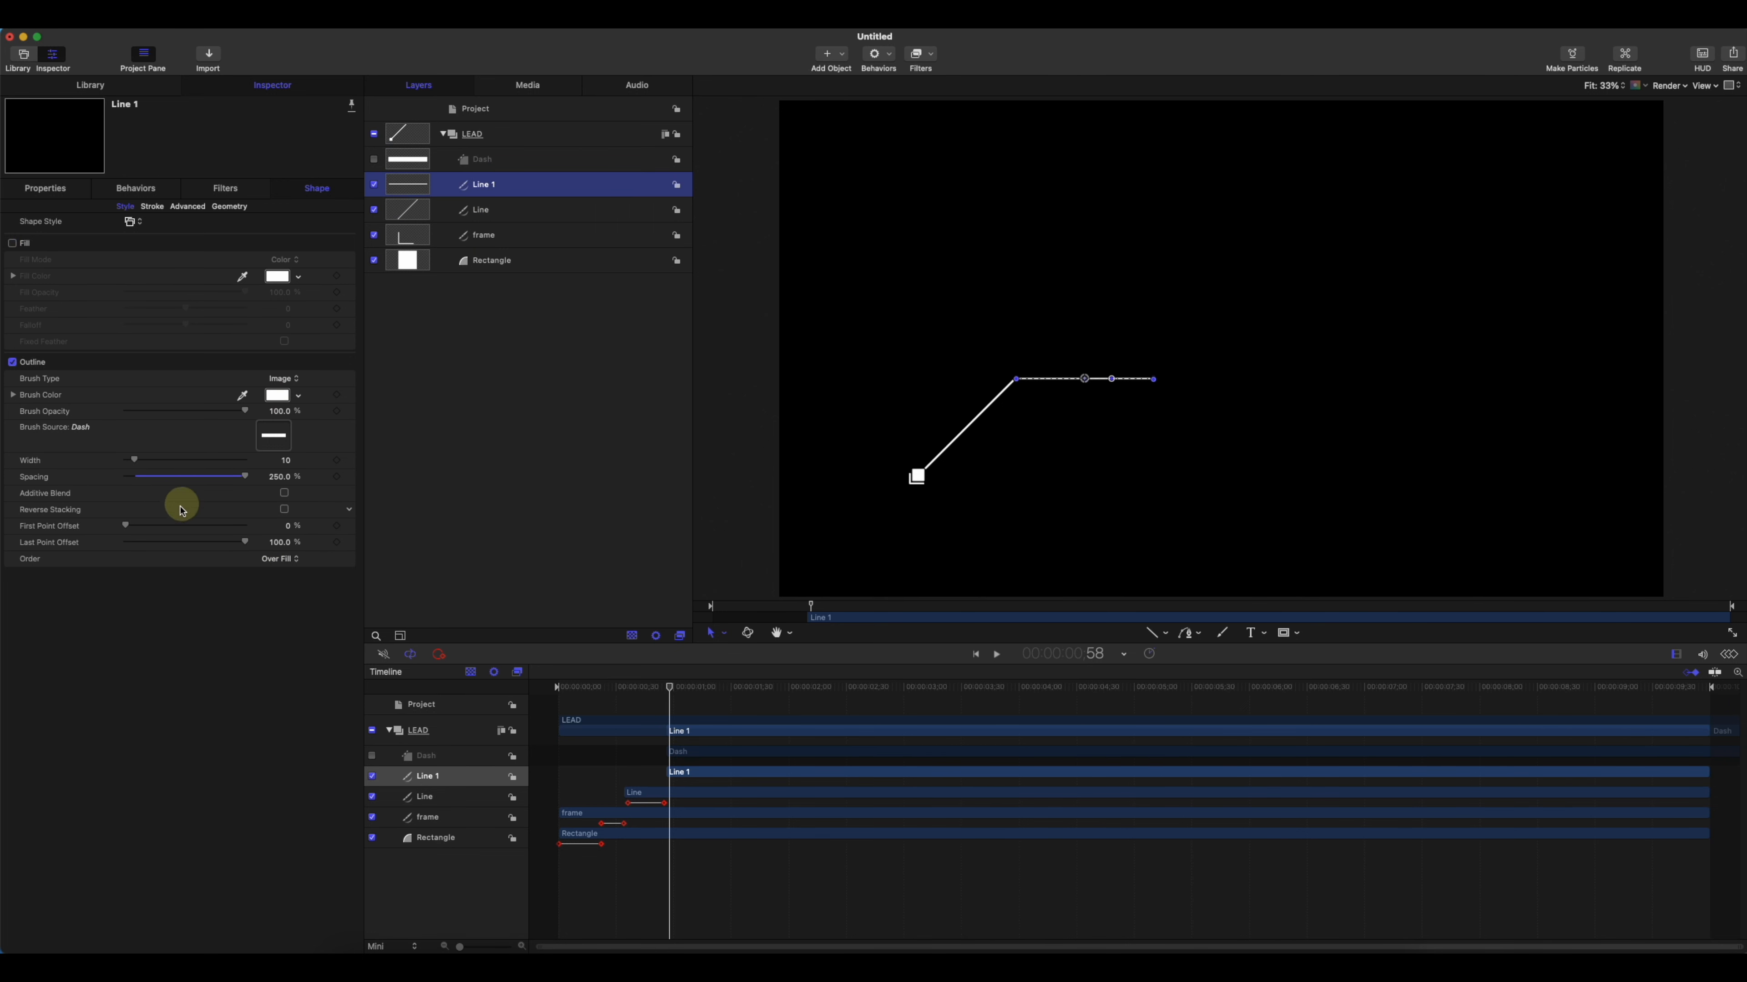
{"action": "mouse_move", "coordinate": [159, 533]}
{"action": "left_mouse_down"}
{"action": "mouse_move", "coordinate": [191, 523]}
{"action": "mouse_move", "coordinate": [130, 538]}
{"action": "left_mouse_up"}
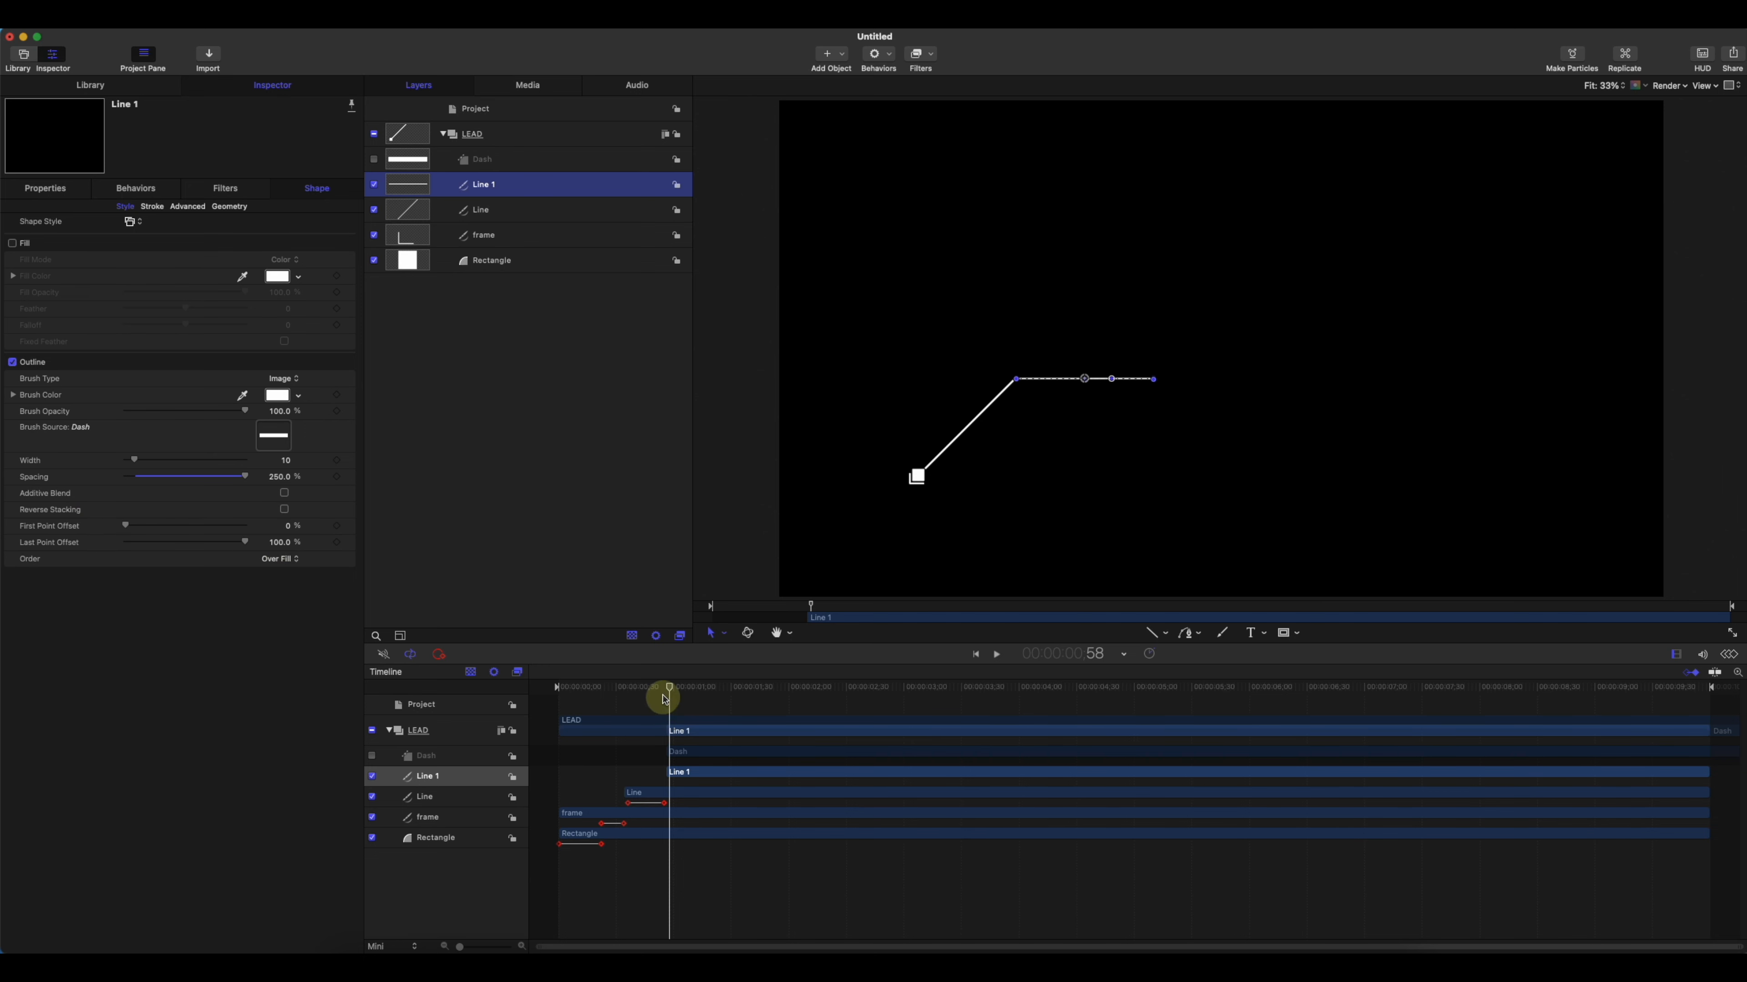
{"action": "mouse_move", "coordinate": [665, 700]}
{"action": "left_mouse_down"}
{"action": "mouse_move", "coordinate": [729, 687]}
{"action": "mouse_move", "coordinate": [668, 686]}
{"action": "left_mouse_up"}
{"action": "left_click", "coordinate": [337, 544]}
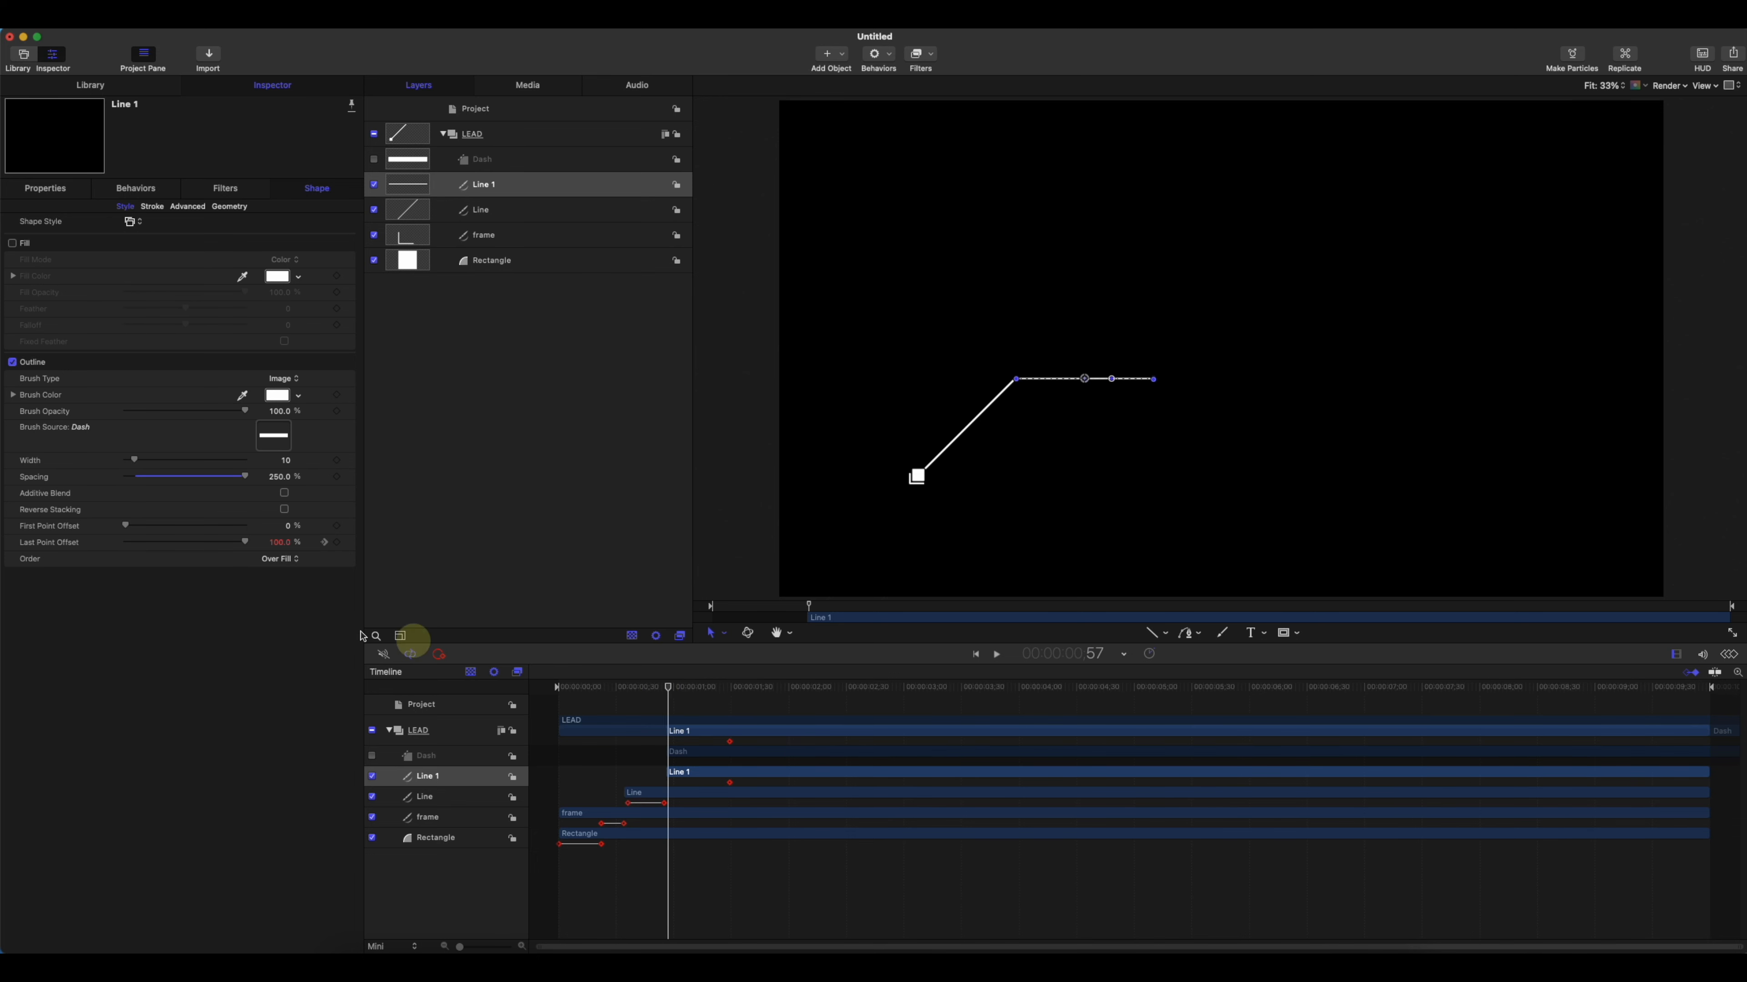
{"action": "left_click_drag", "start_coordinate": [241, 545], "coordinate": [66, 542]}
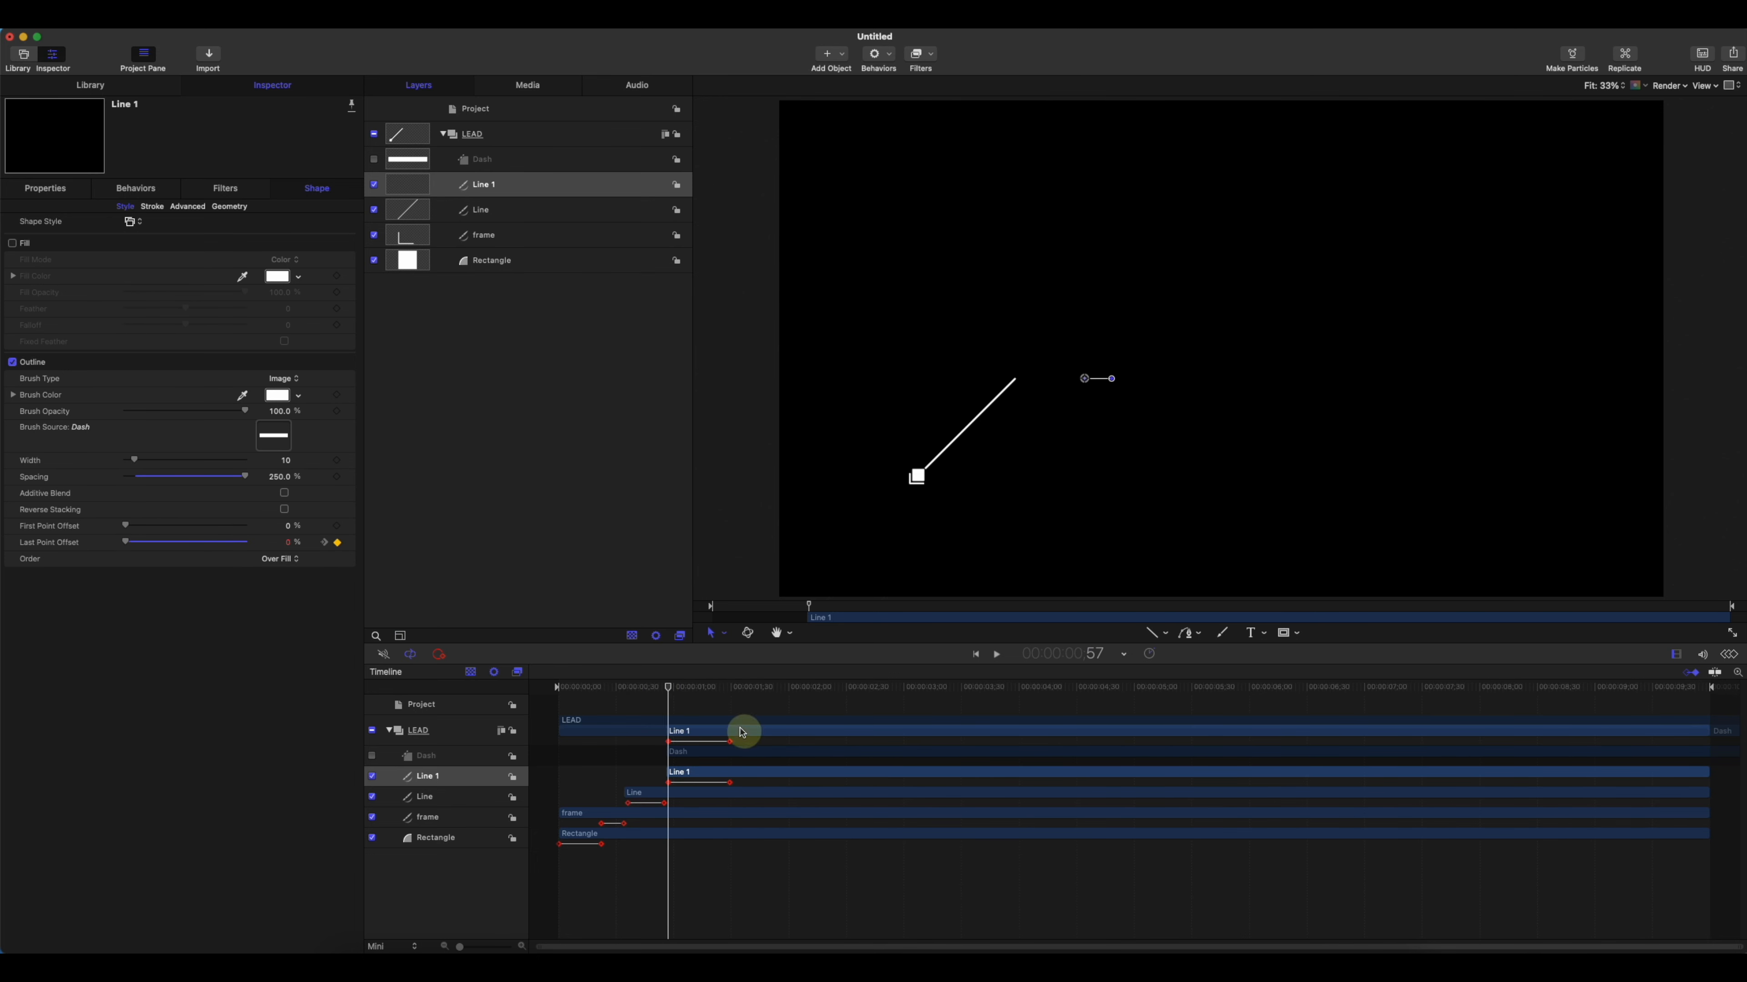
- Play the animation from the start to check how the dashed line draws on after the diagonal line
{"action": "left_click_drag", "start_coordinate": [671, 687], "coordinate": [559, 687]}
{"action": "key", "text": "space"}
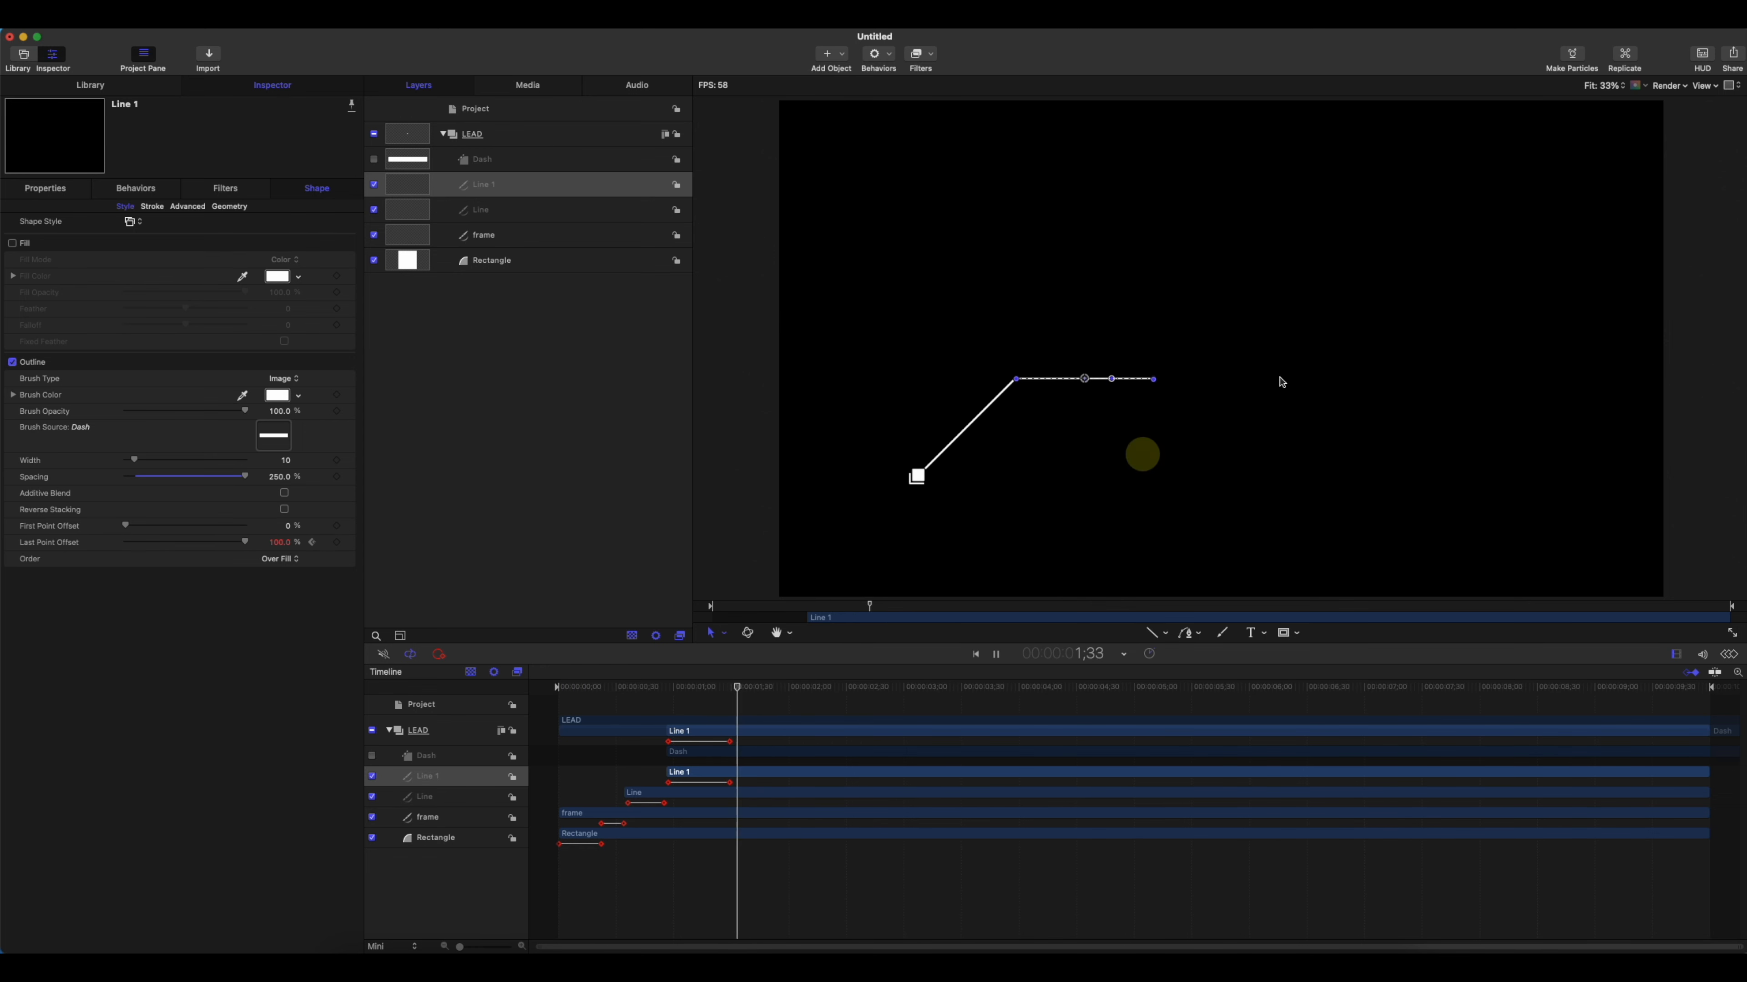
{"action": "left_click", "coordinate": [1364, 258]}
{"action": "key", "text": "space"}
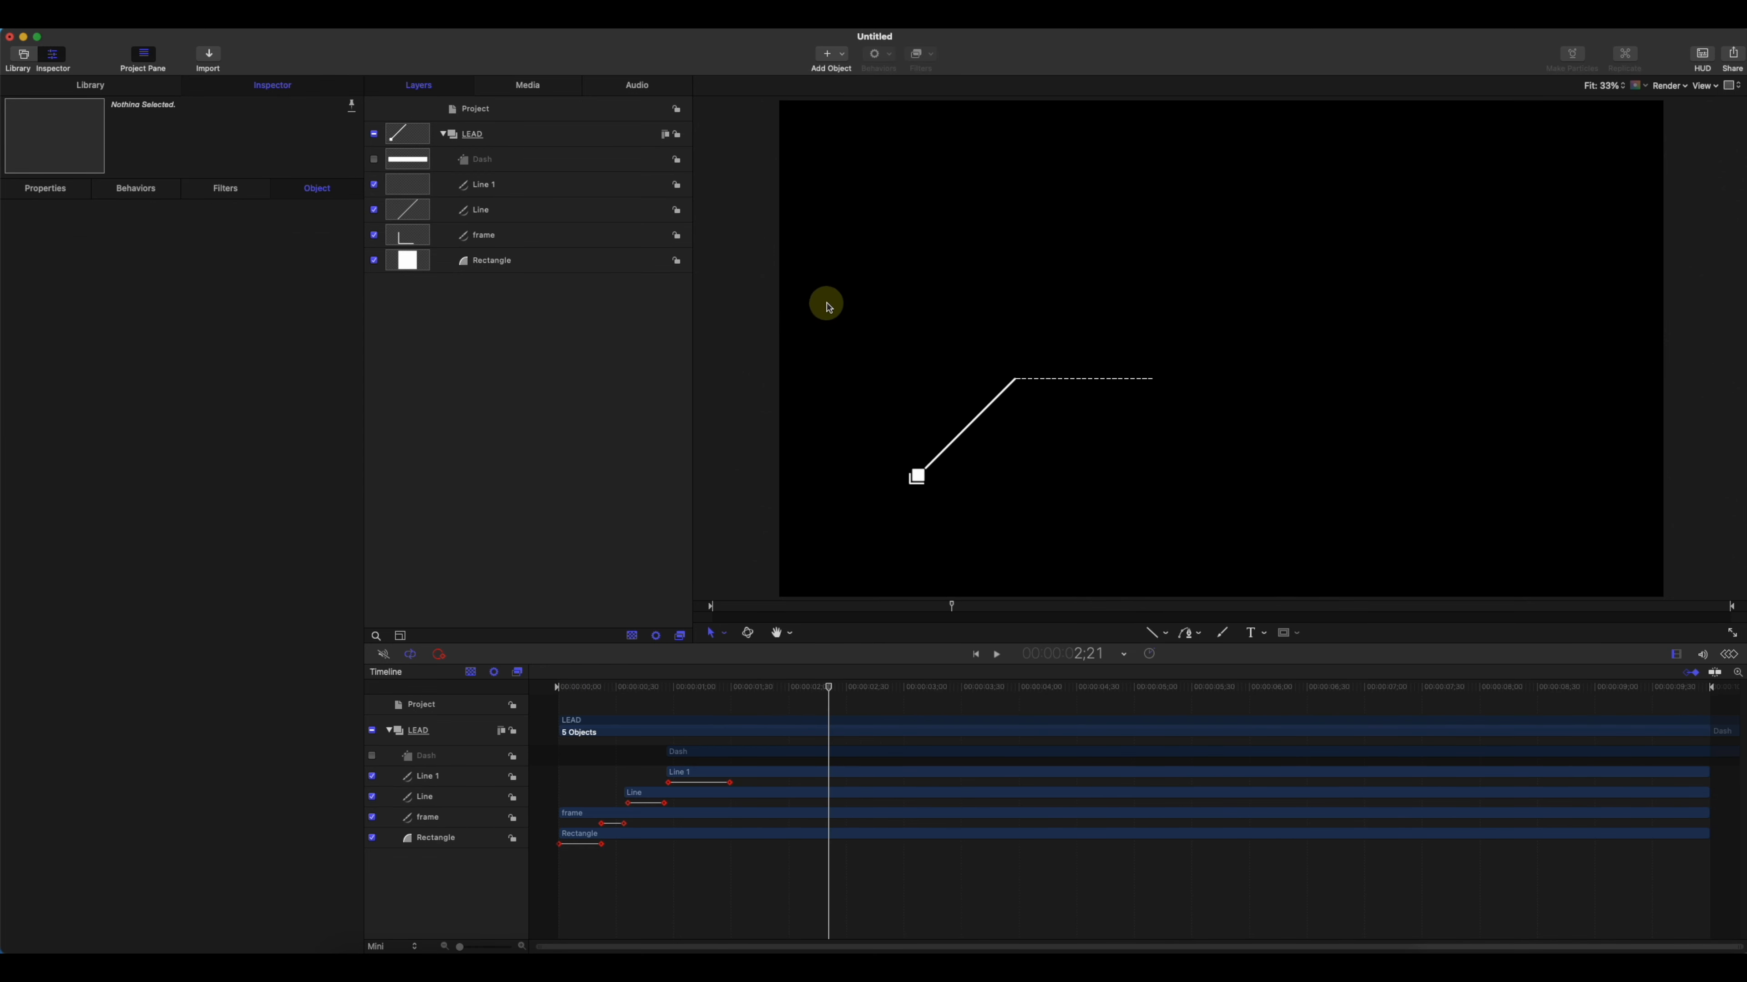
- Draw a separate horizontal line above the dashed line, starting over the square and ending near the dashed line's far end
{"action": "left_click", "coordinate": [1171, 635]}
{"action": "left_click", "coordinate": [1173, 696]}
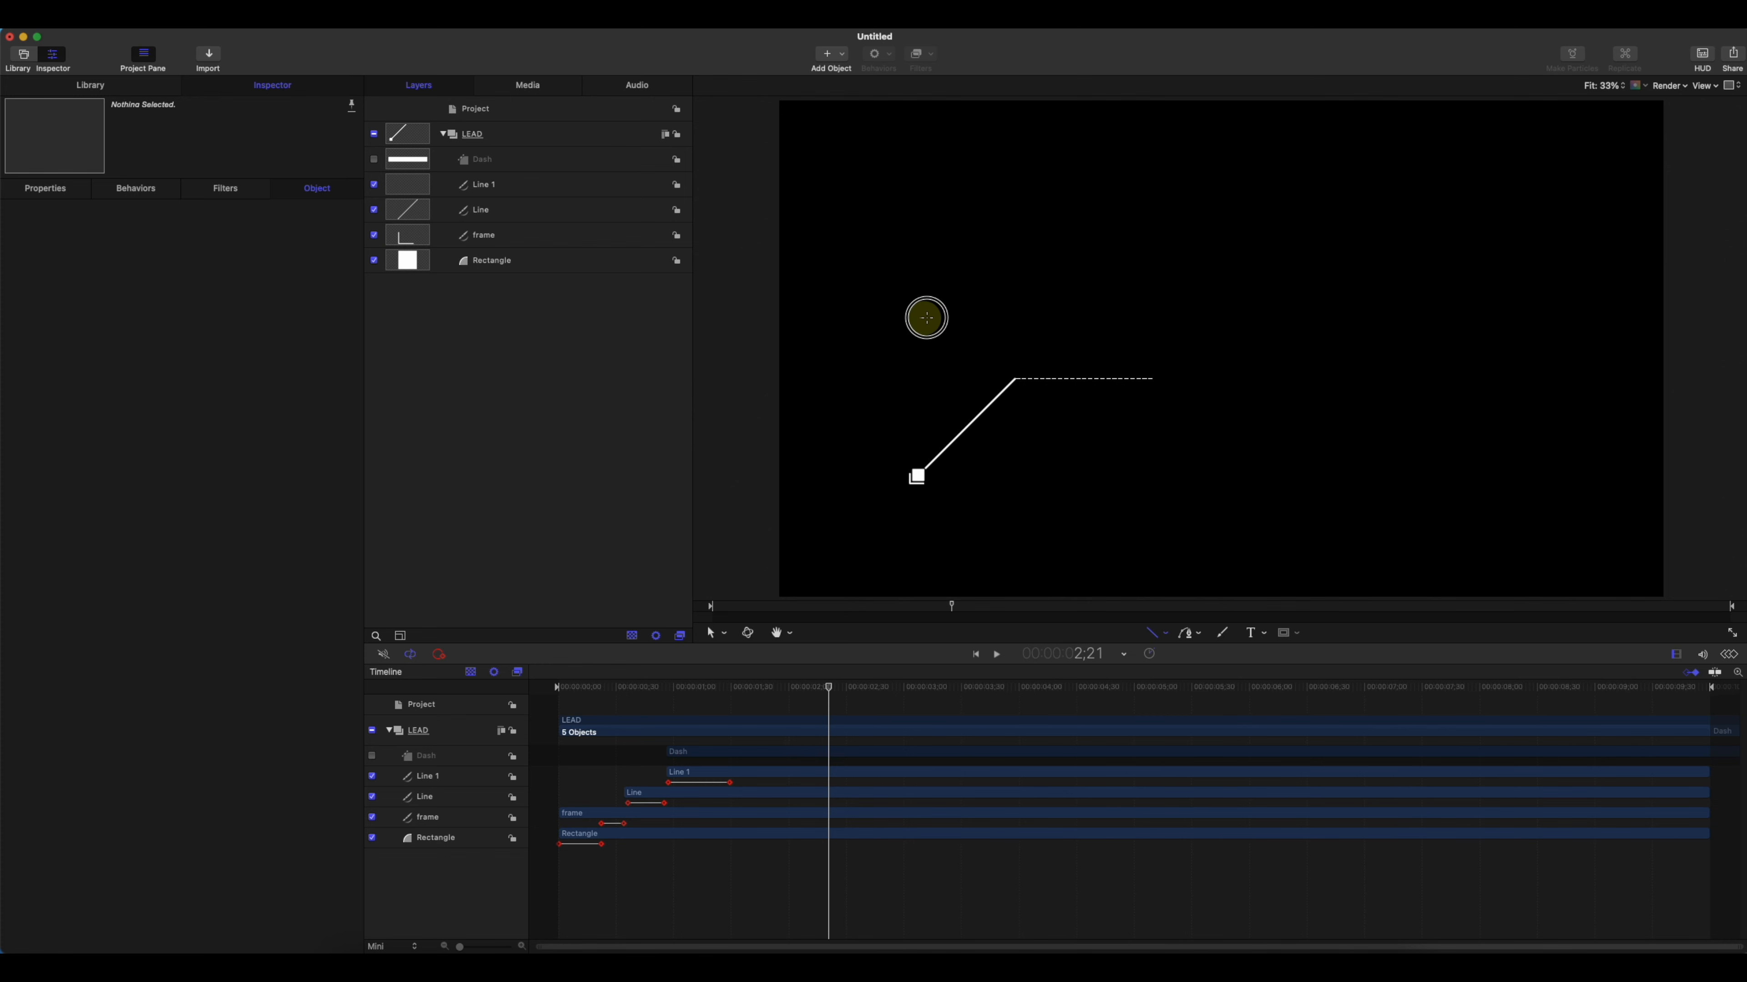
{"action": "left_click_drag", "start_coordinate": [924, 318], "coordinate": [1157, 318]}
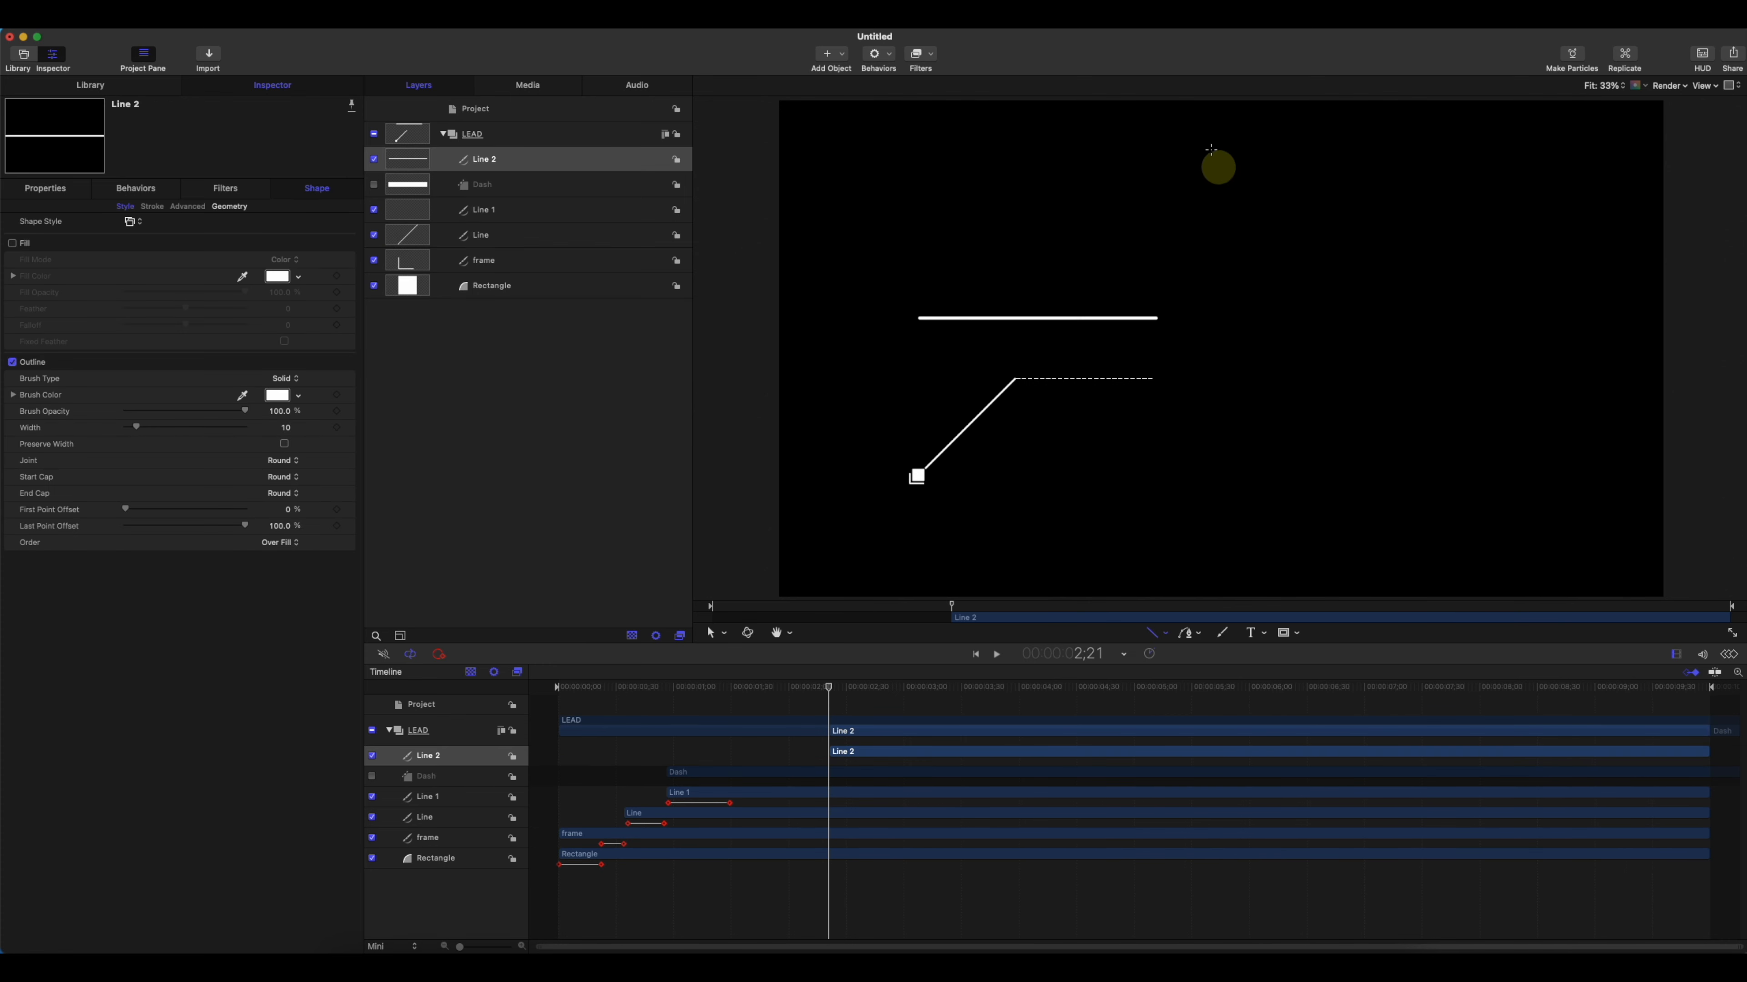
- Show the rulers and place a vertical guide at the far end of the dashed line
{"action": "left_click", "coordinate": [1716, 87]}
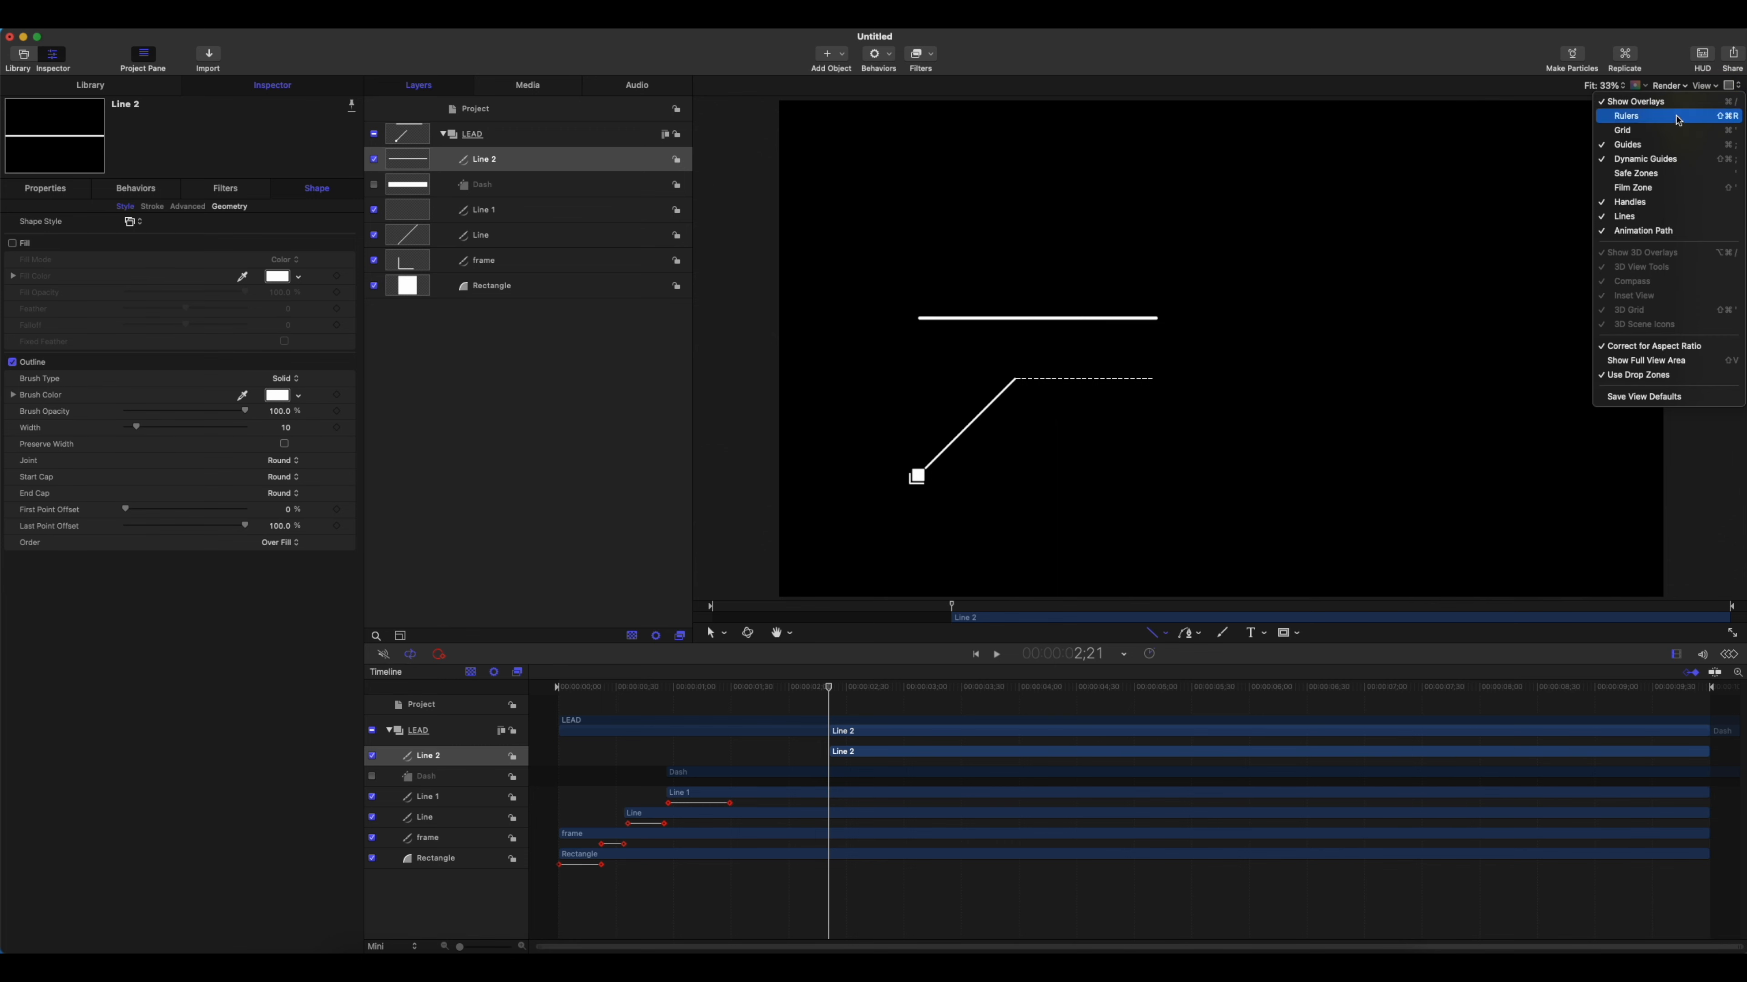
{"action": "left_click", "coordinate": [1650, 117]}
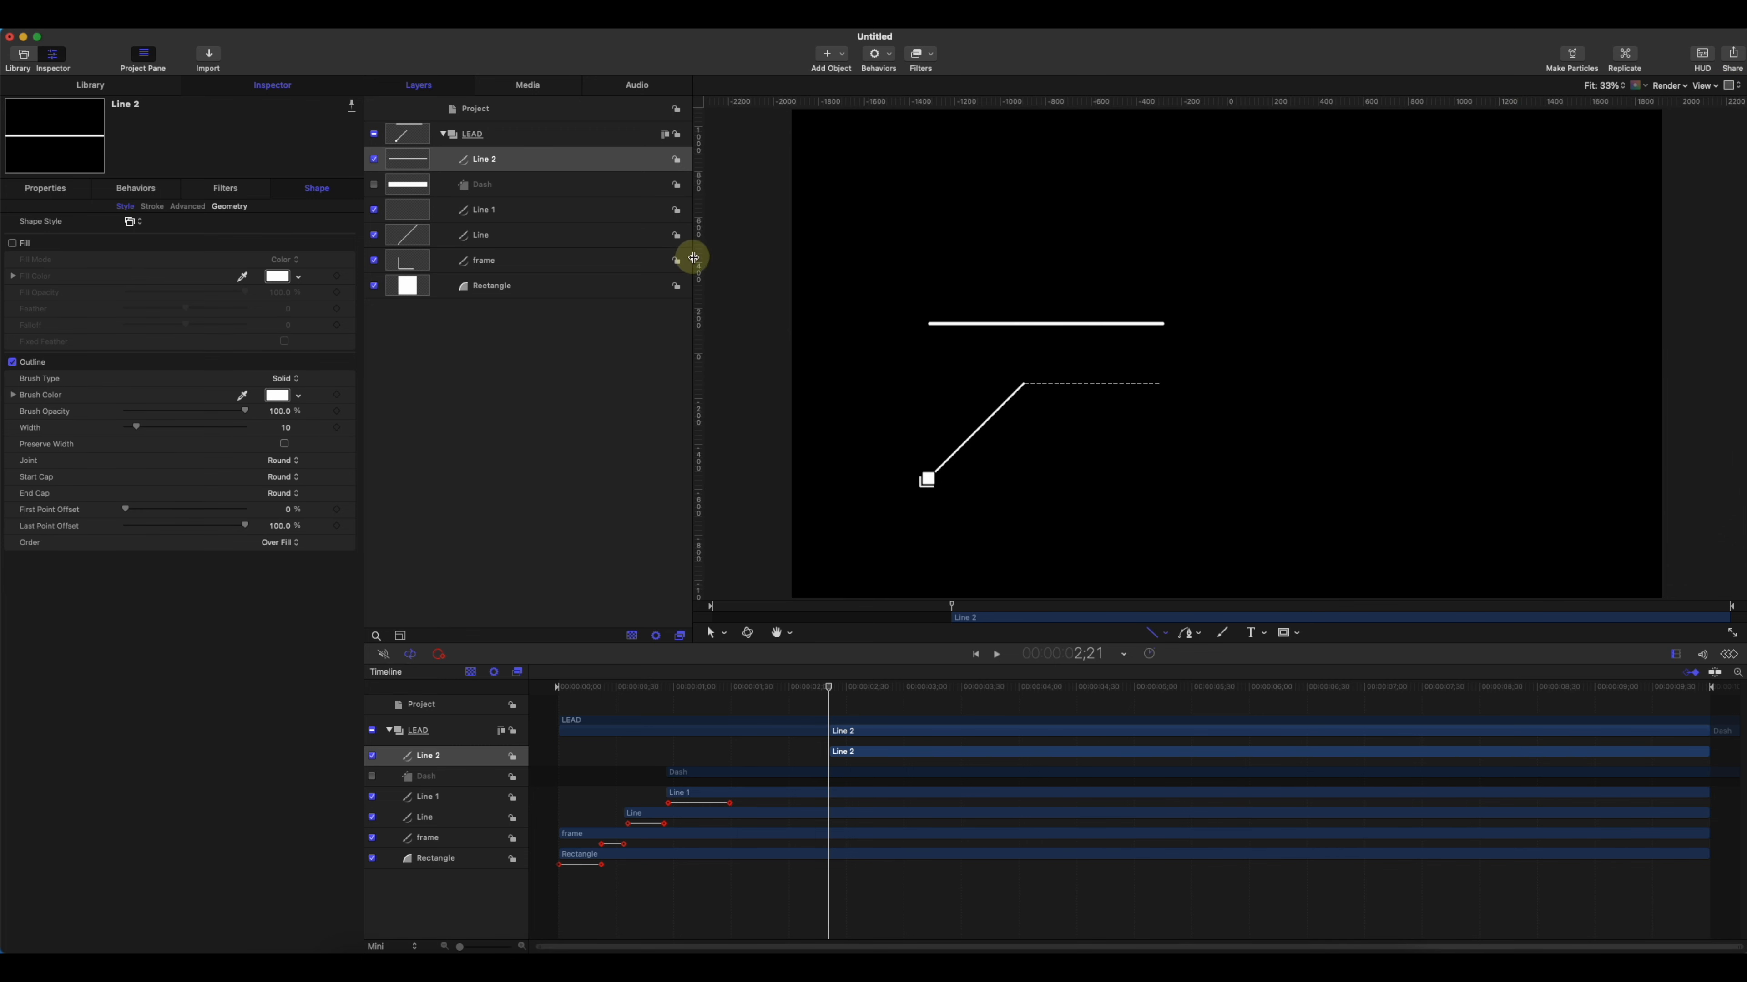
{"action": "left_click_drag", "start_coordinate": [694, 258], "coordinate": [1161, 267]}
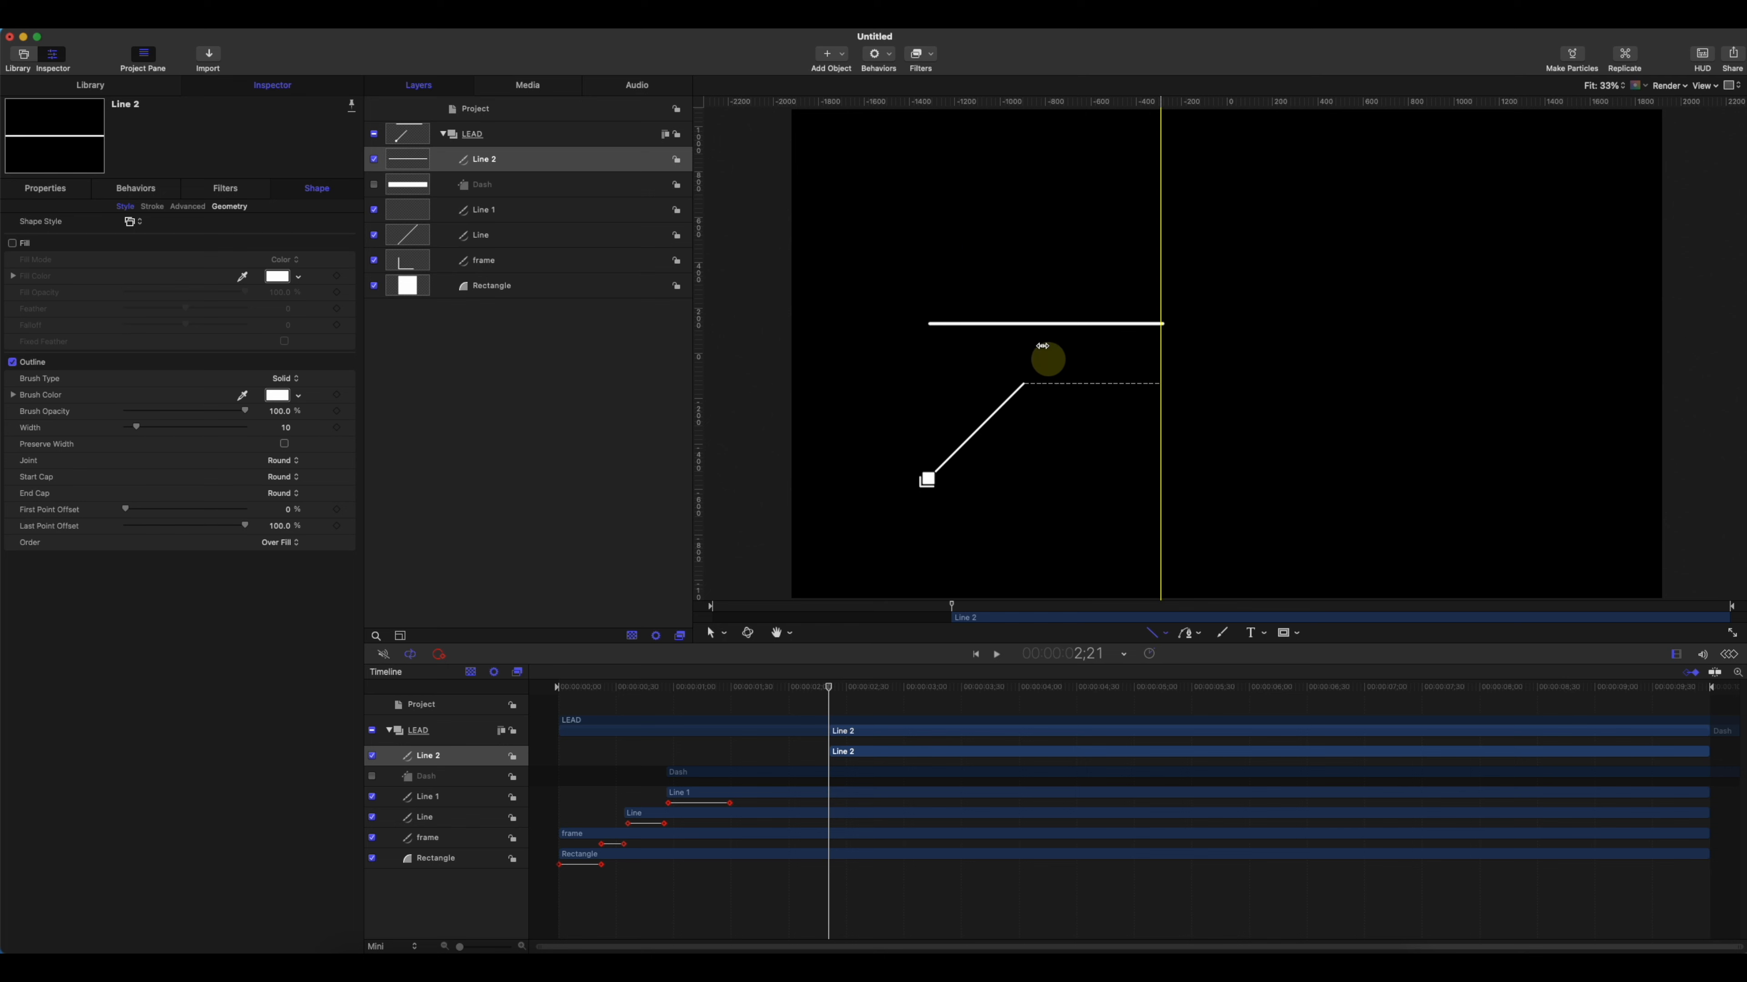
- Shift the upper horizontal line slightly so its right end meets the vertical guide, and check the alignment at 50% zoom
{"action": "left_click", "coordinate": [711, 632]}
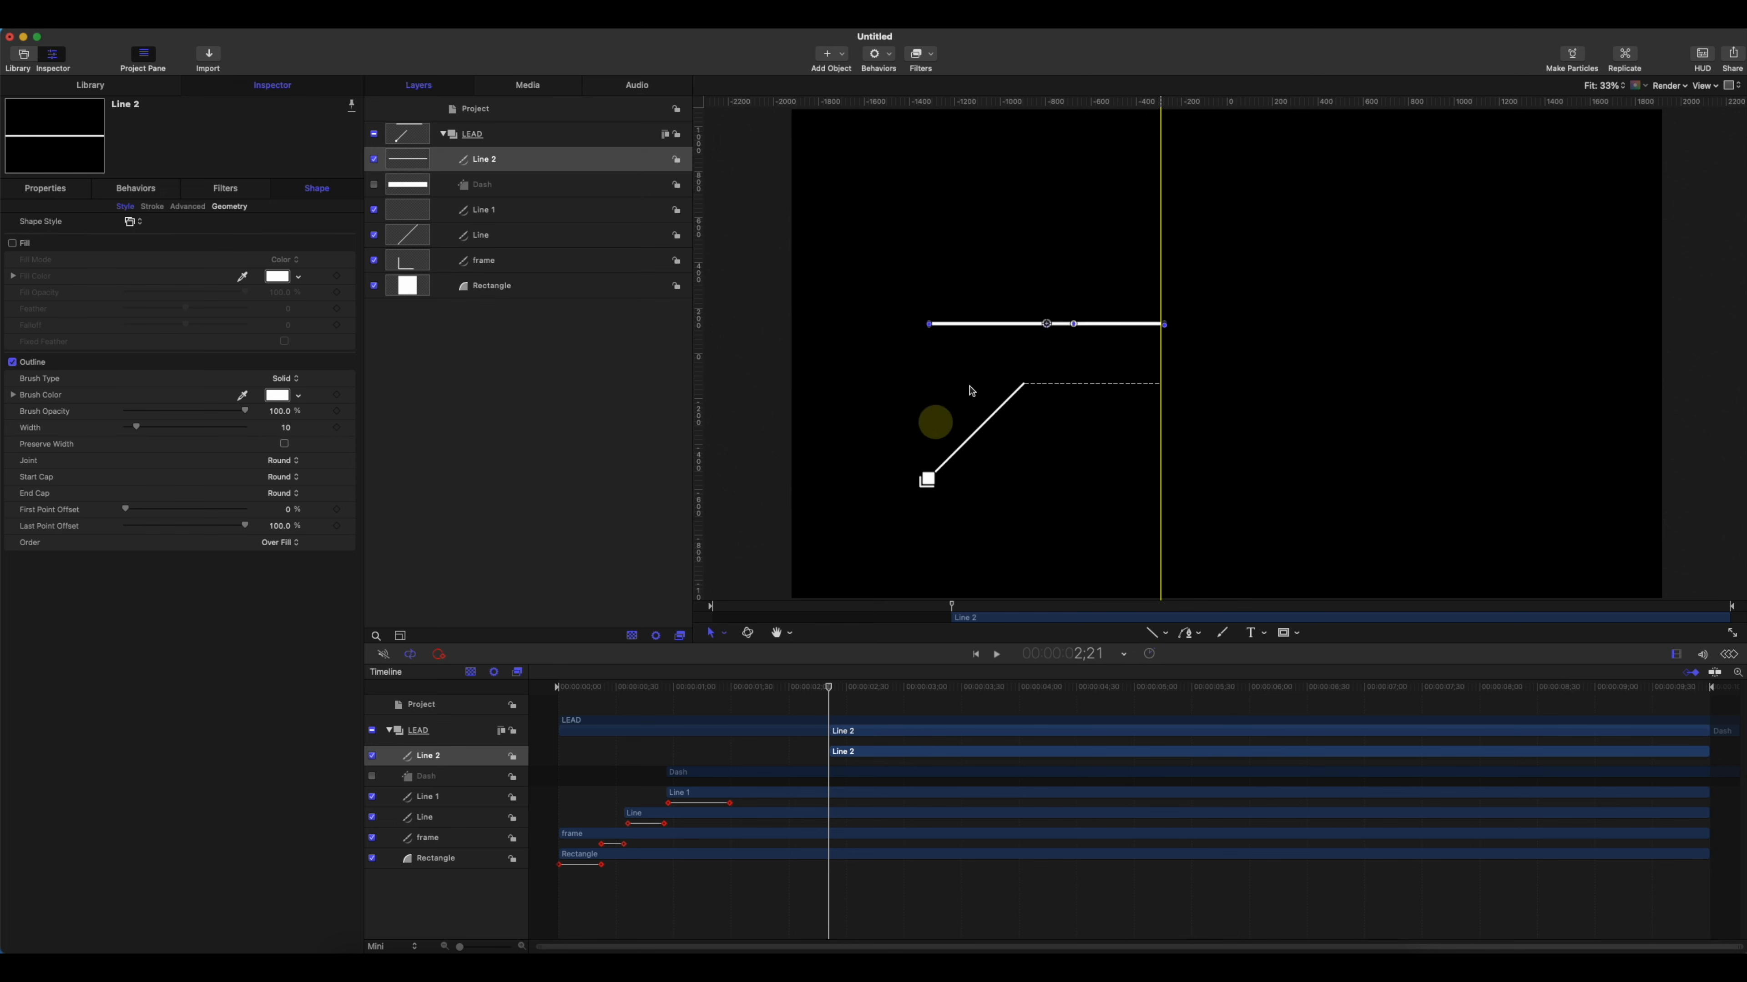
{"action": "left_click_drag", "start_coordinate": [1064, 328], "coordinate": [1061, 328]}
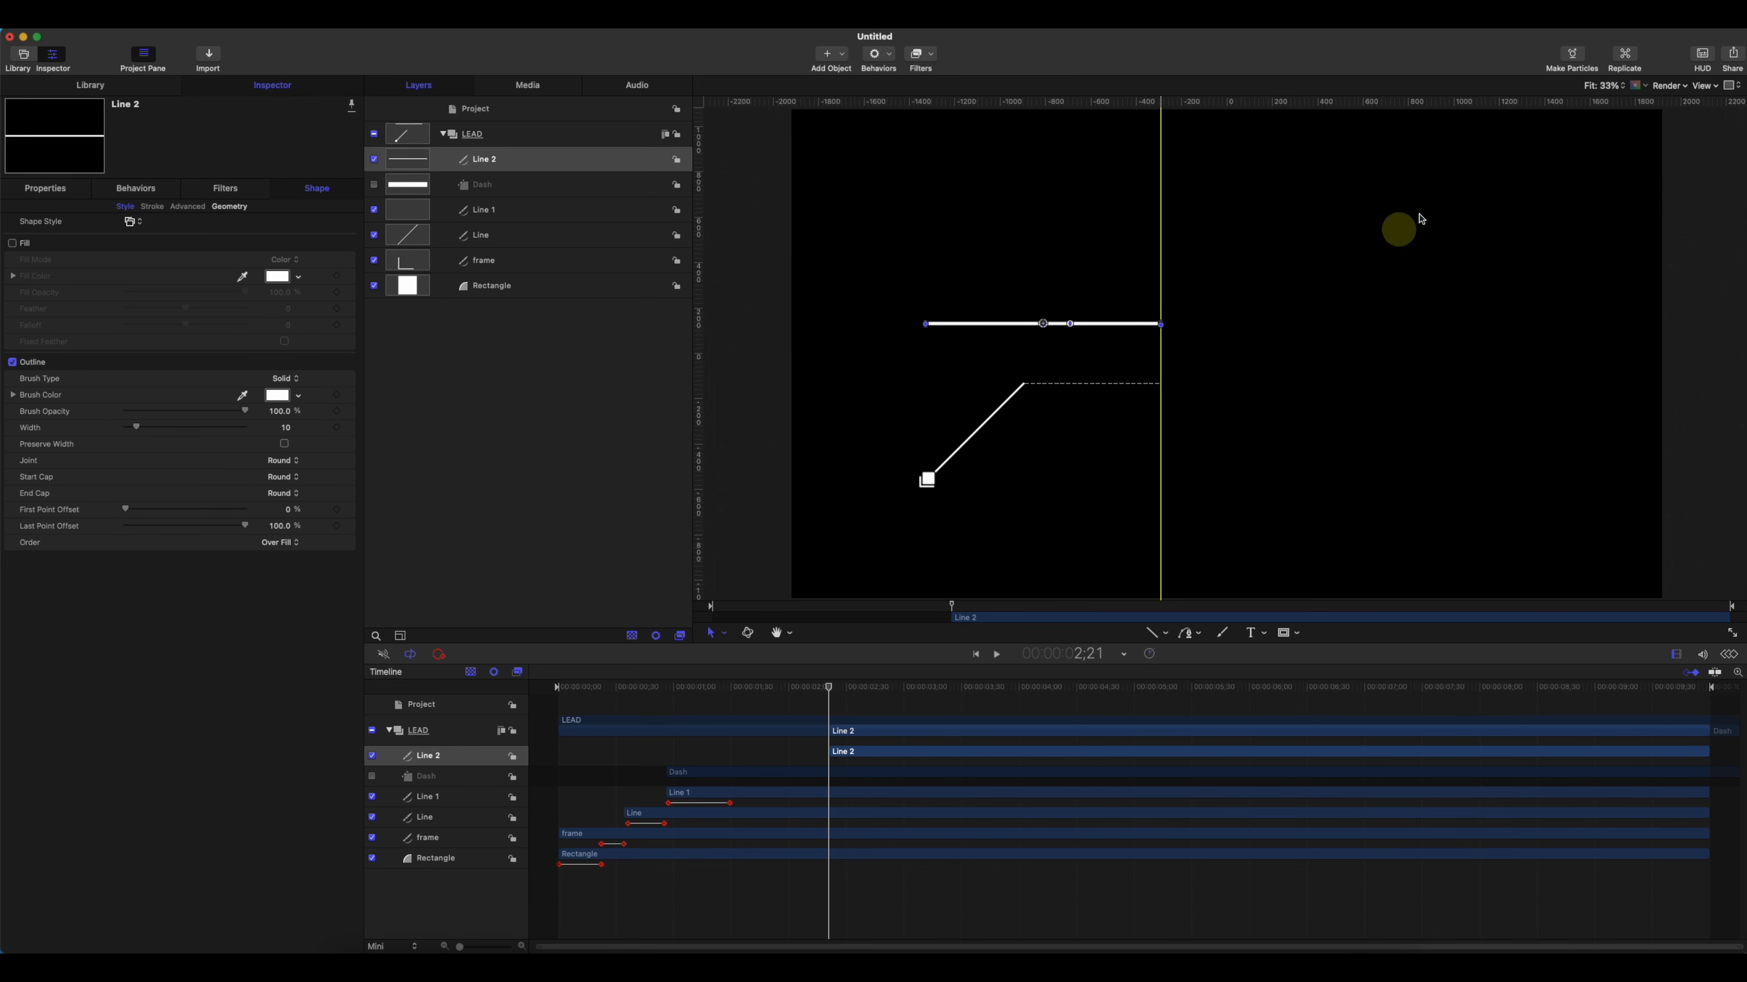
{"action": "left_click", "coordinate": [1604, 87]}
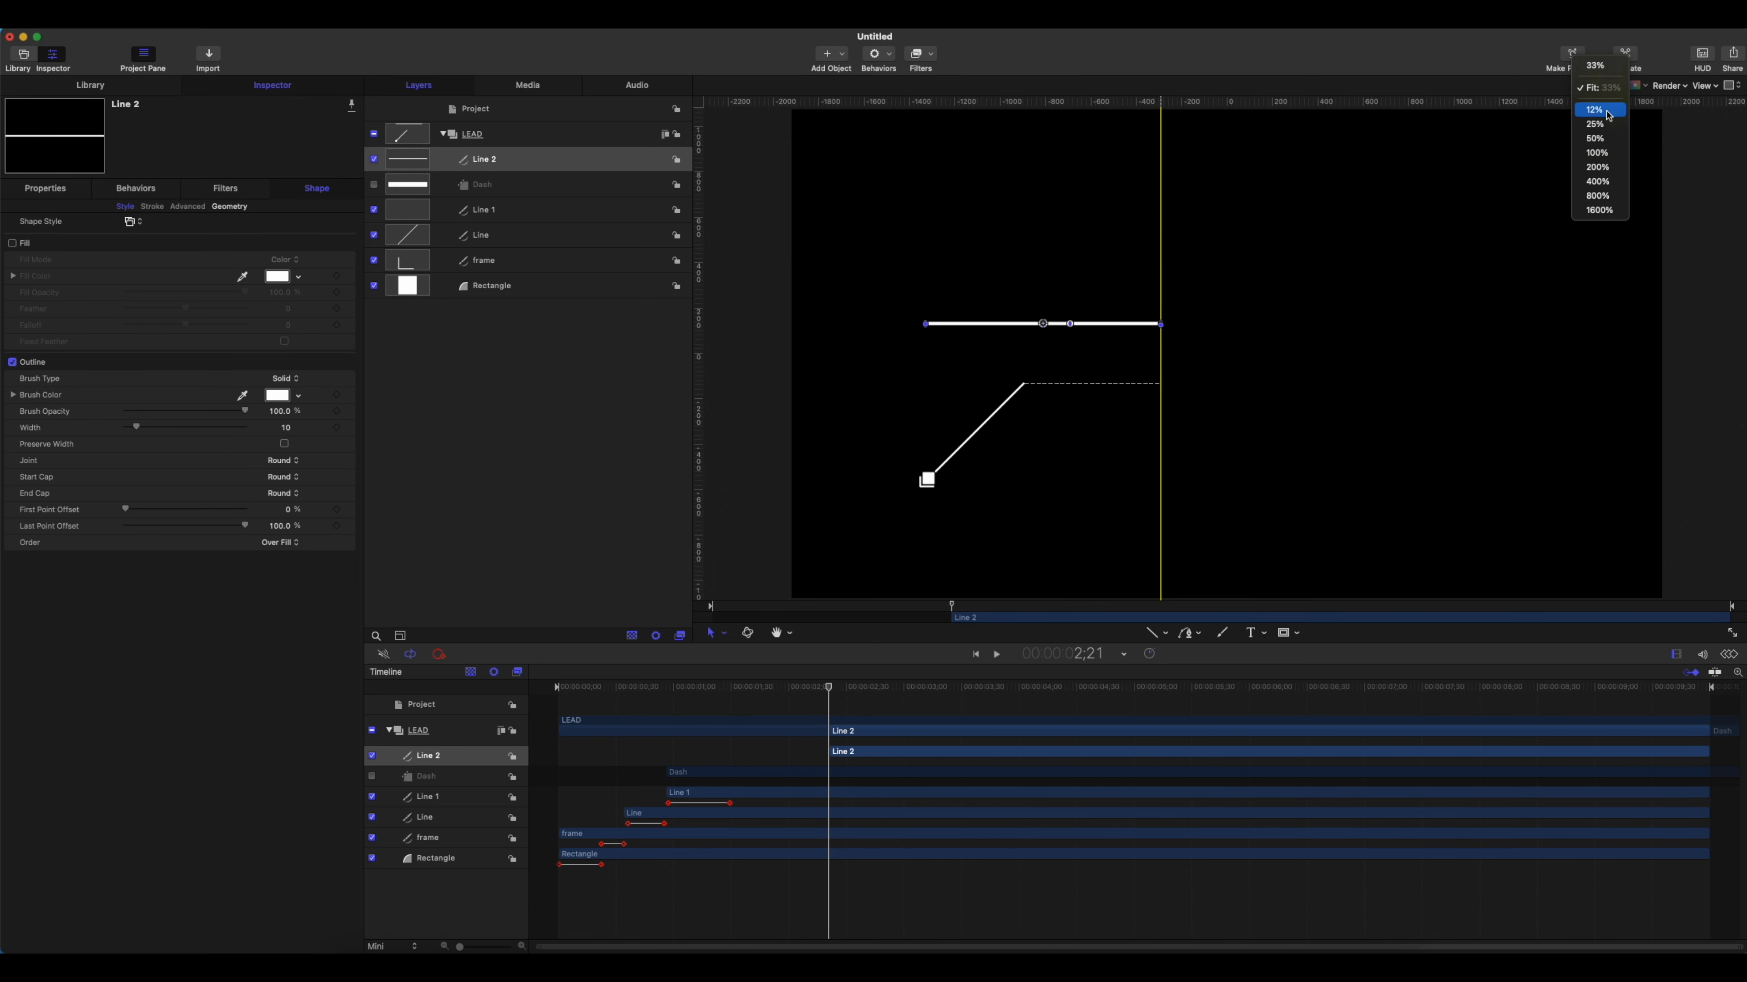
{"action": "left_click", "coordinate": [1609, 138]}
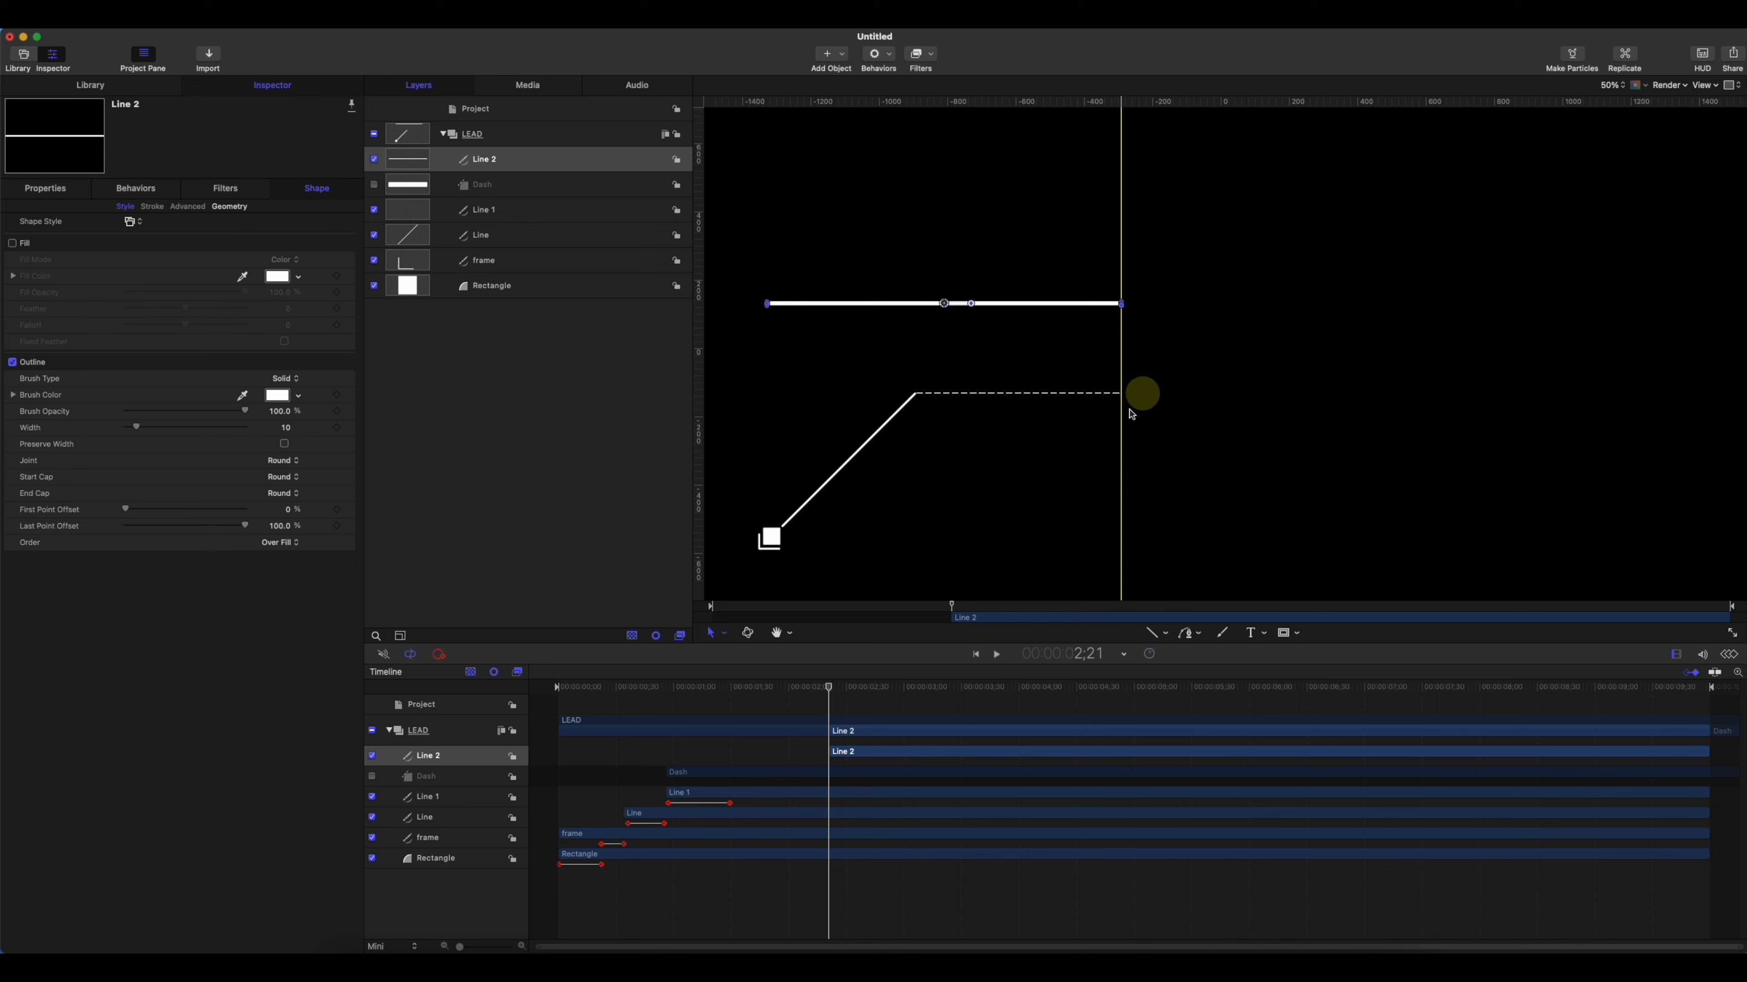
{"action": "left_click", "coordinate": [1090, 272]}
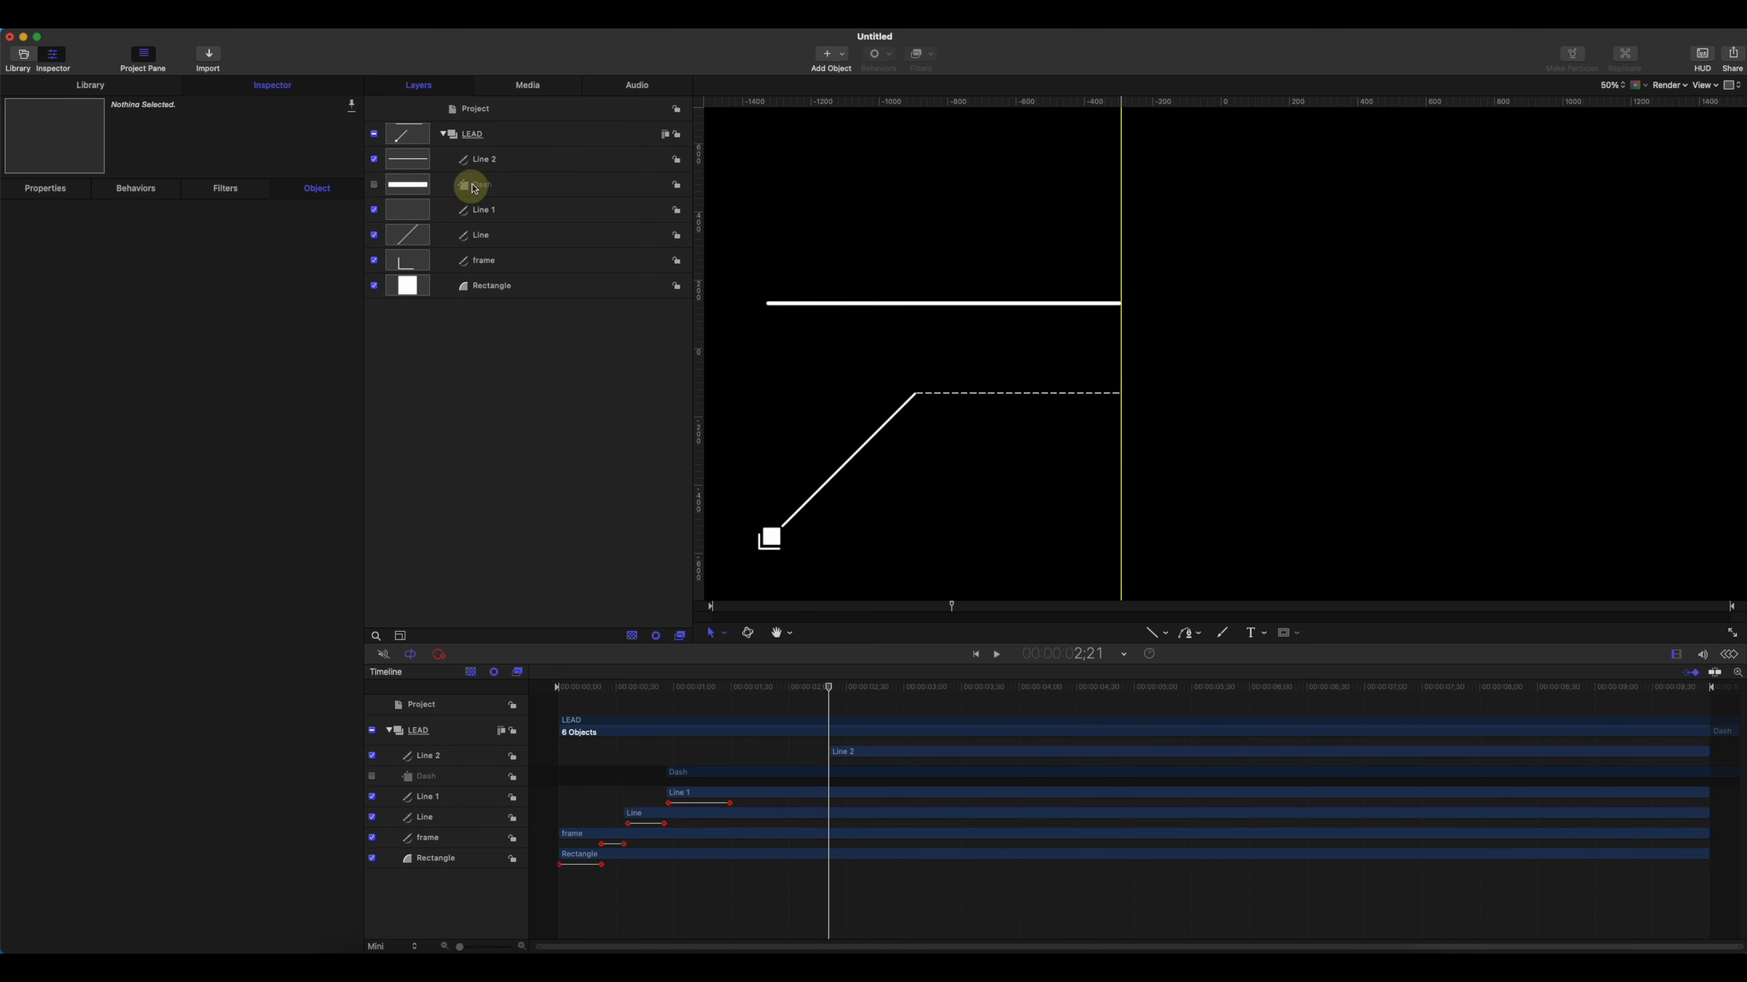
- Apply the Dash Medium shape style from the Abstract category to the upper line, Line 2
{"action": "left_click", "coordinate": [485, 161]}
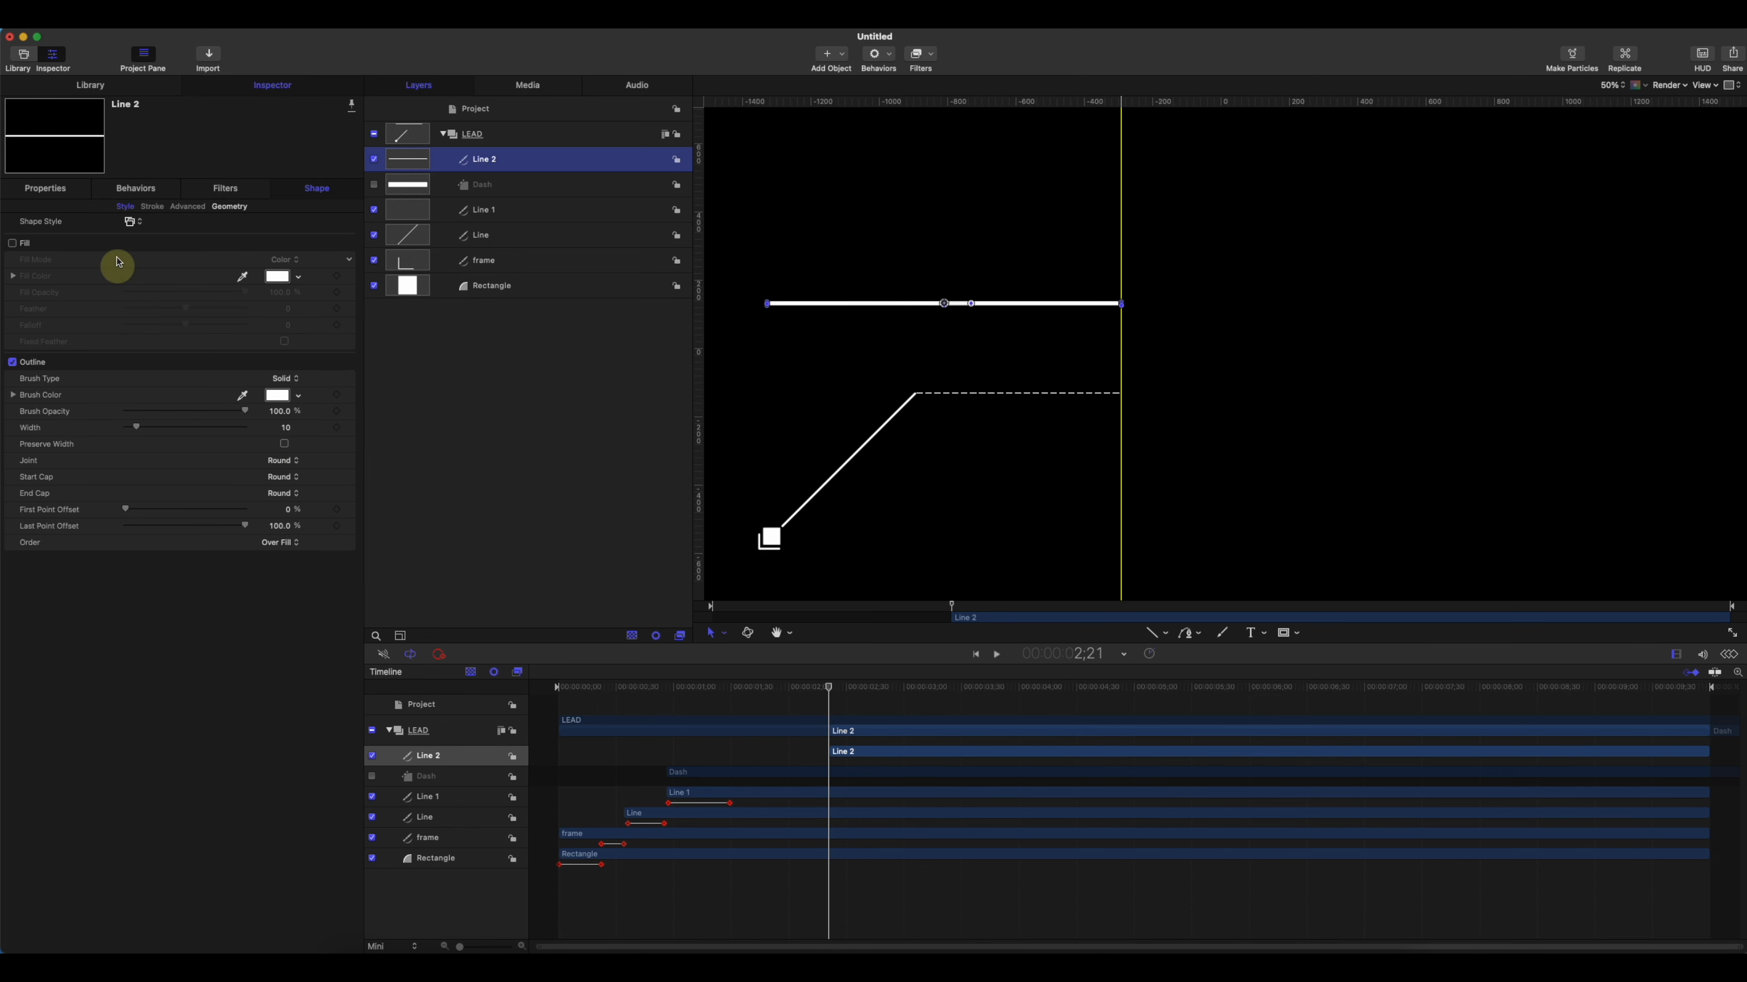
{"action": "left_click", "coordinate": [134, 221]}
{"action": "mouse_move", "coordinate": [165, 247]}
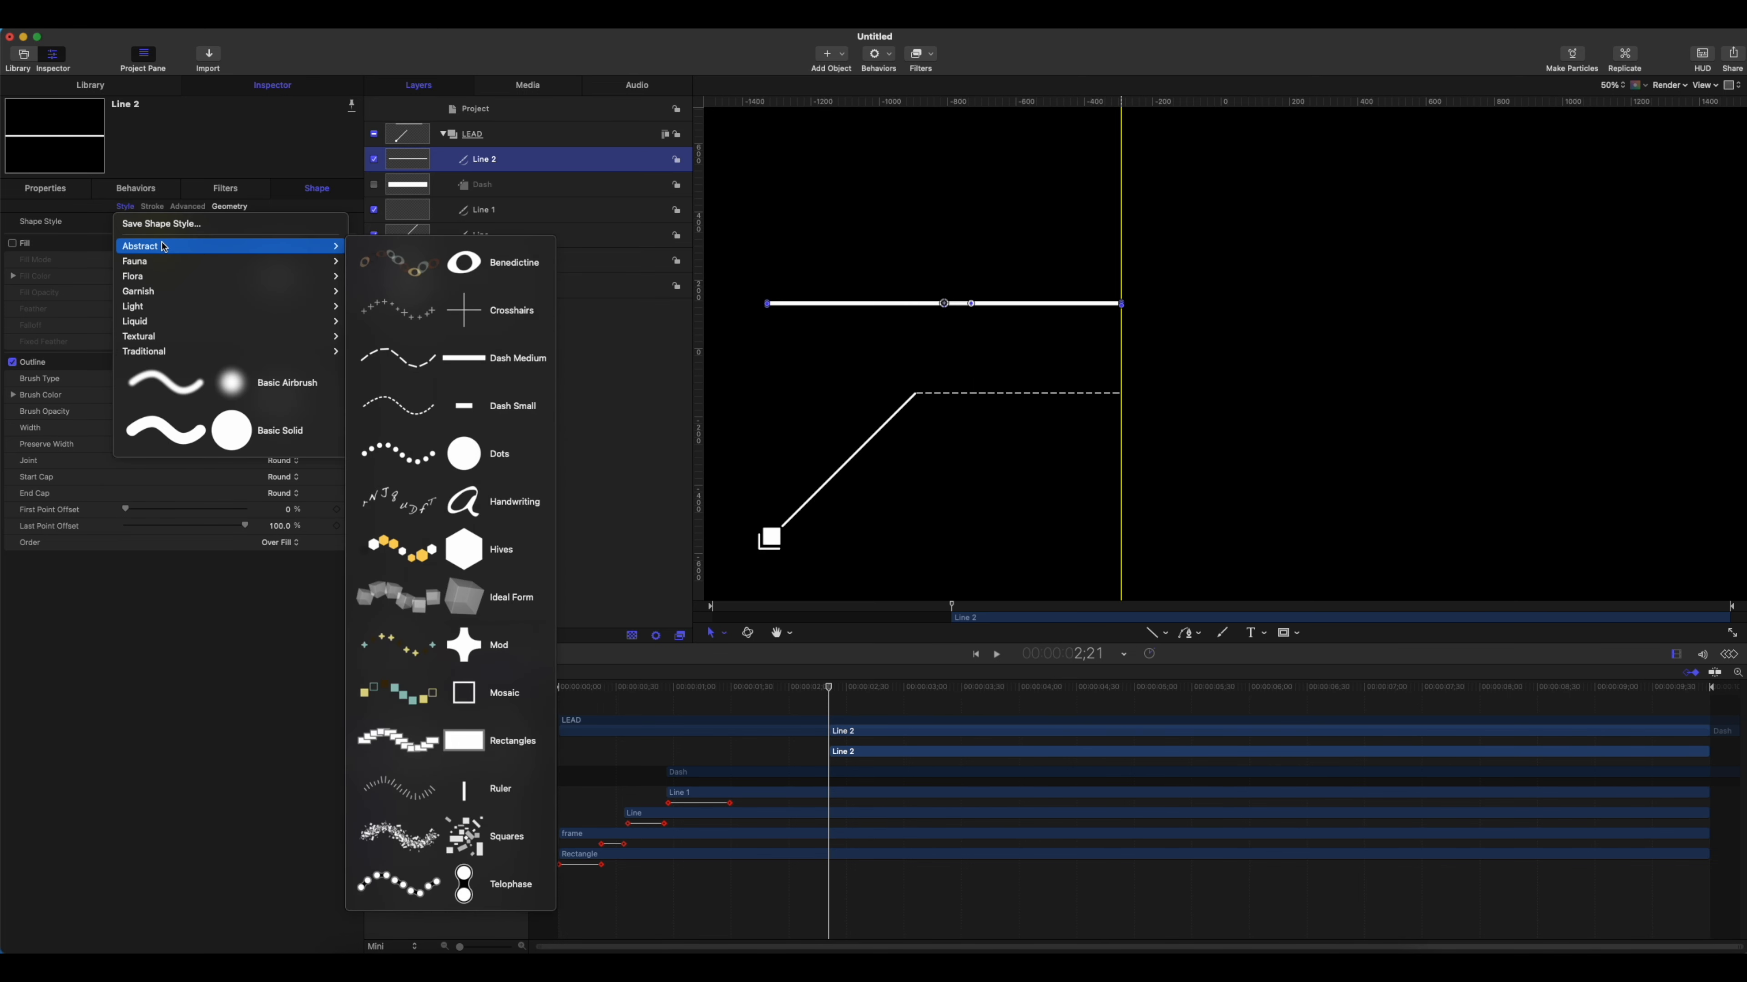
{"action": "left_click", "coordinate": [505, 358]}
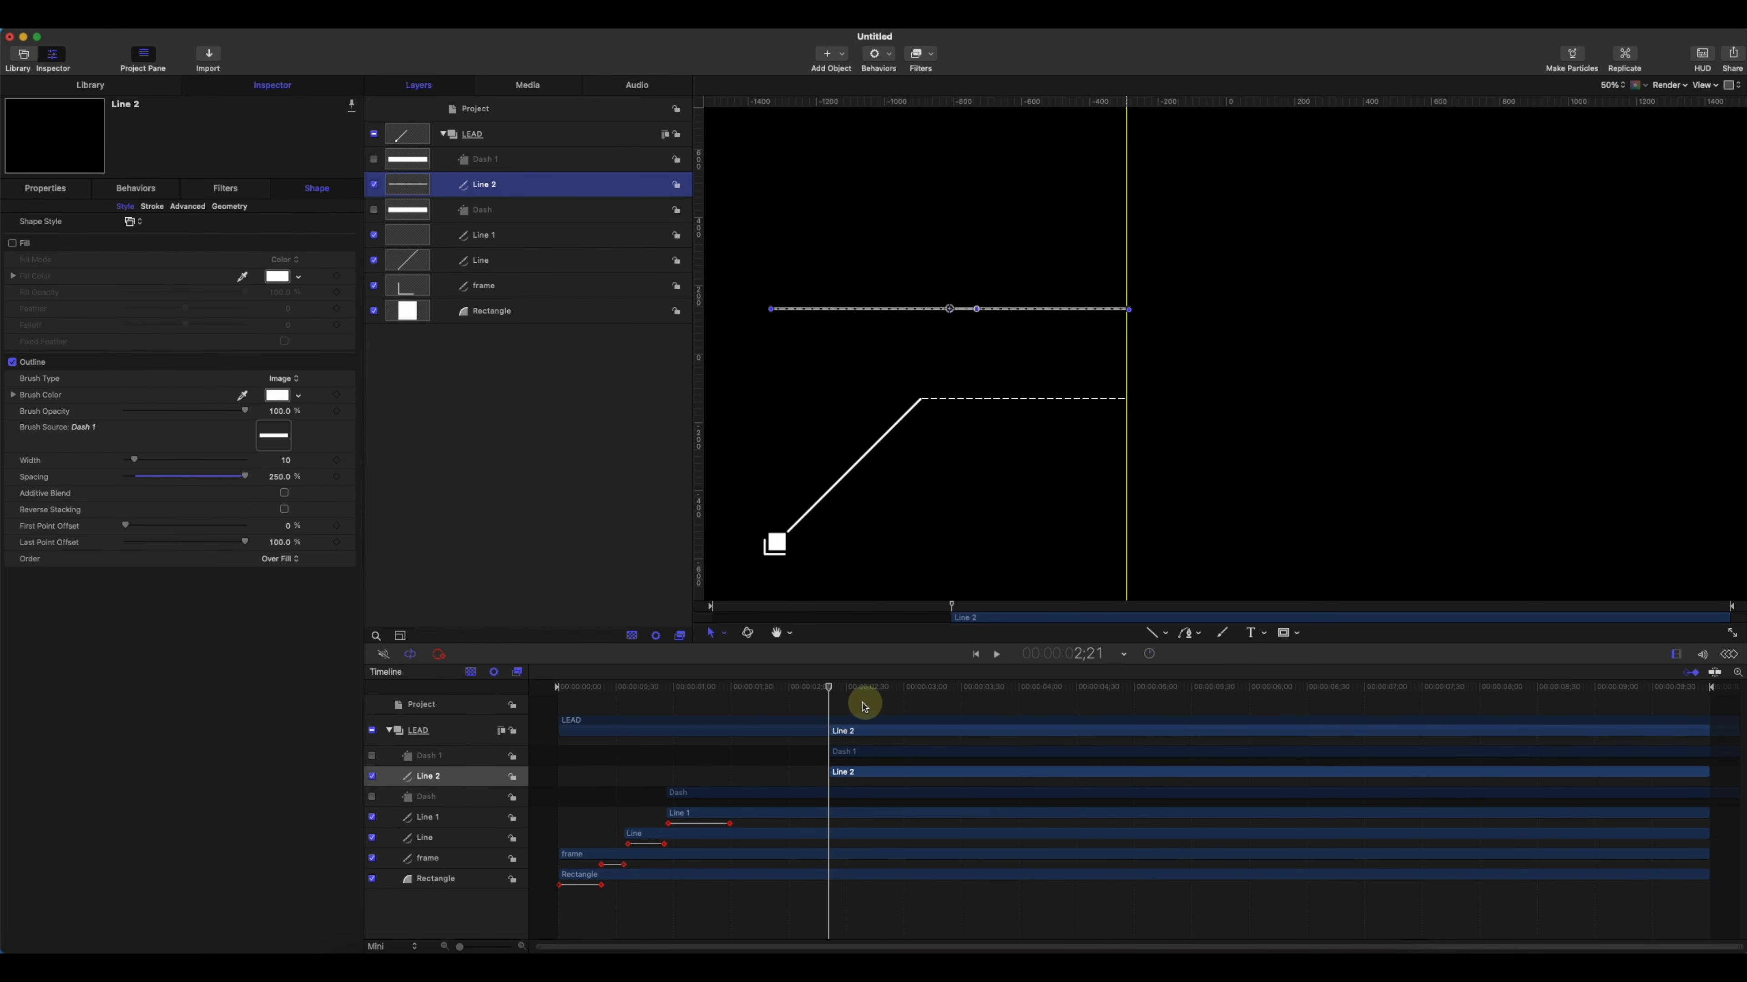
- Set the in points of Line 2 and its Dash 1 source layer to 1;10
{"action": "left_click_drag", "start_coordinate": [829, 691], "coordinate": [692, 686]}
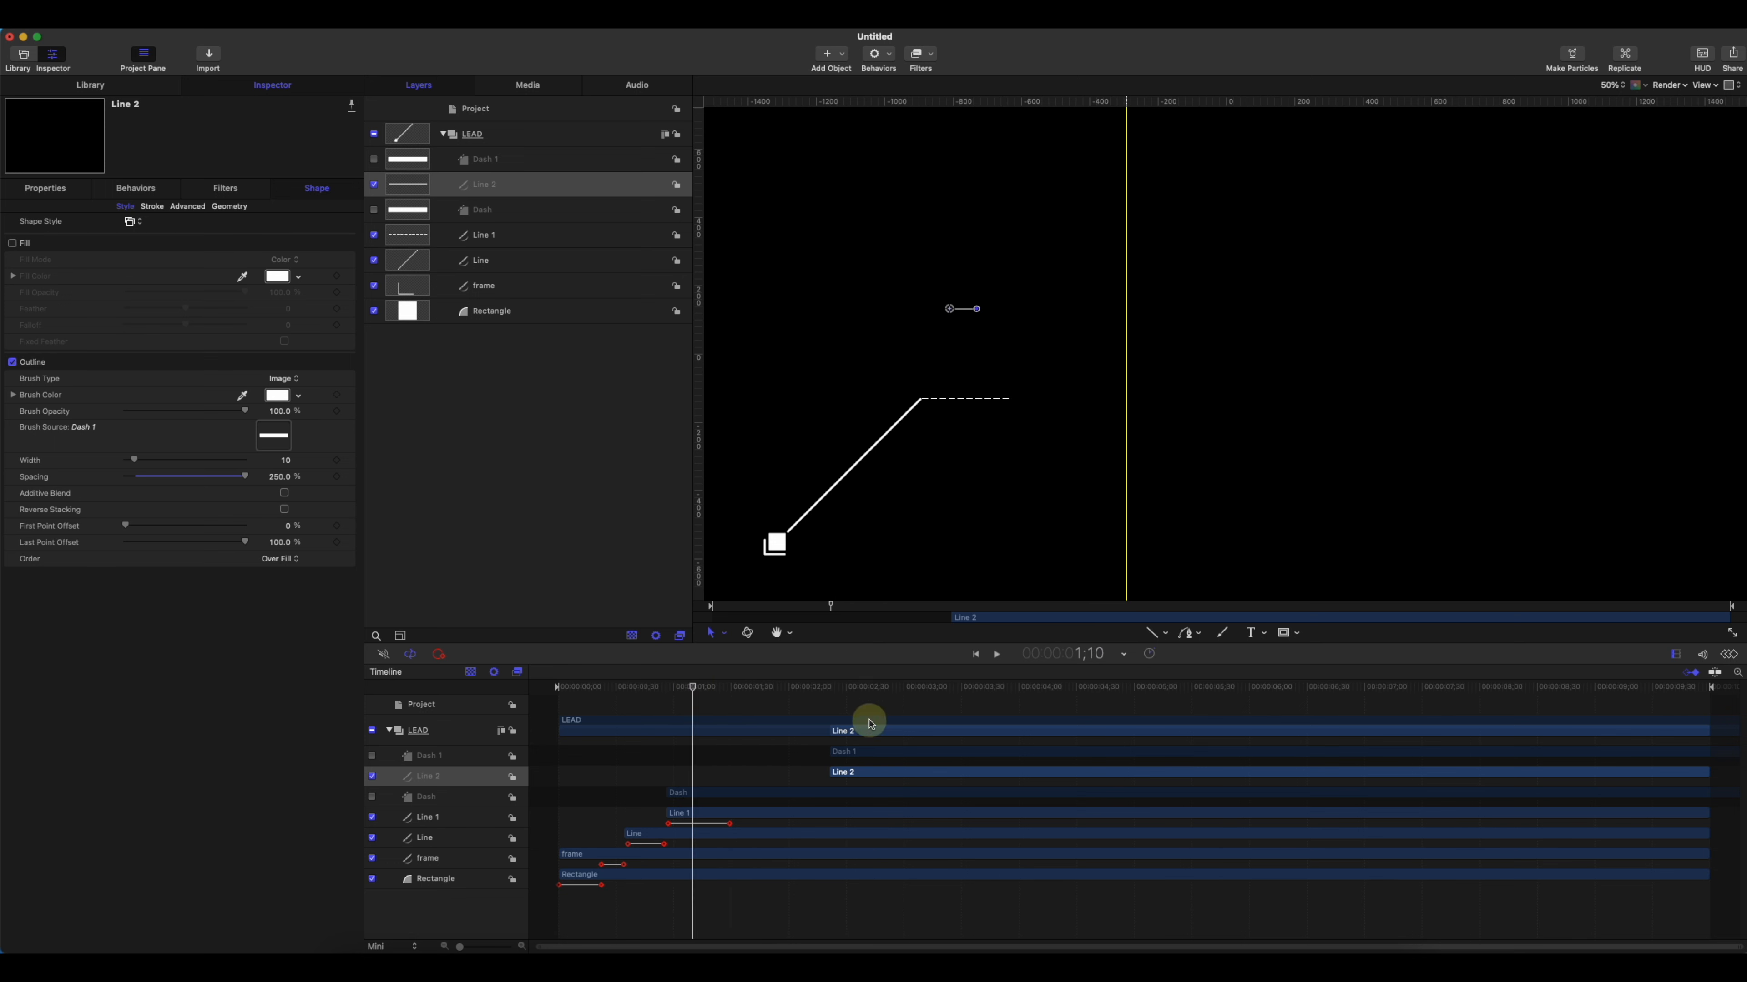
{"action": "left_click", "coordinate": [853, 753]}
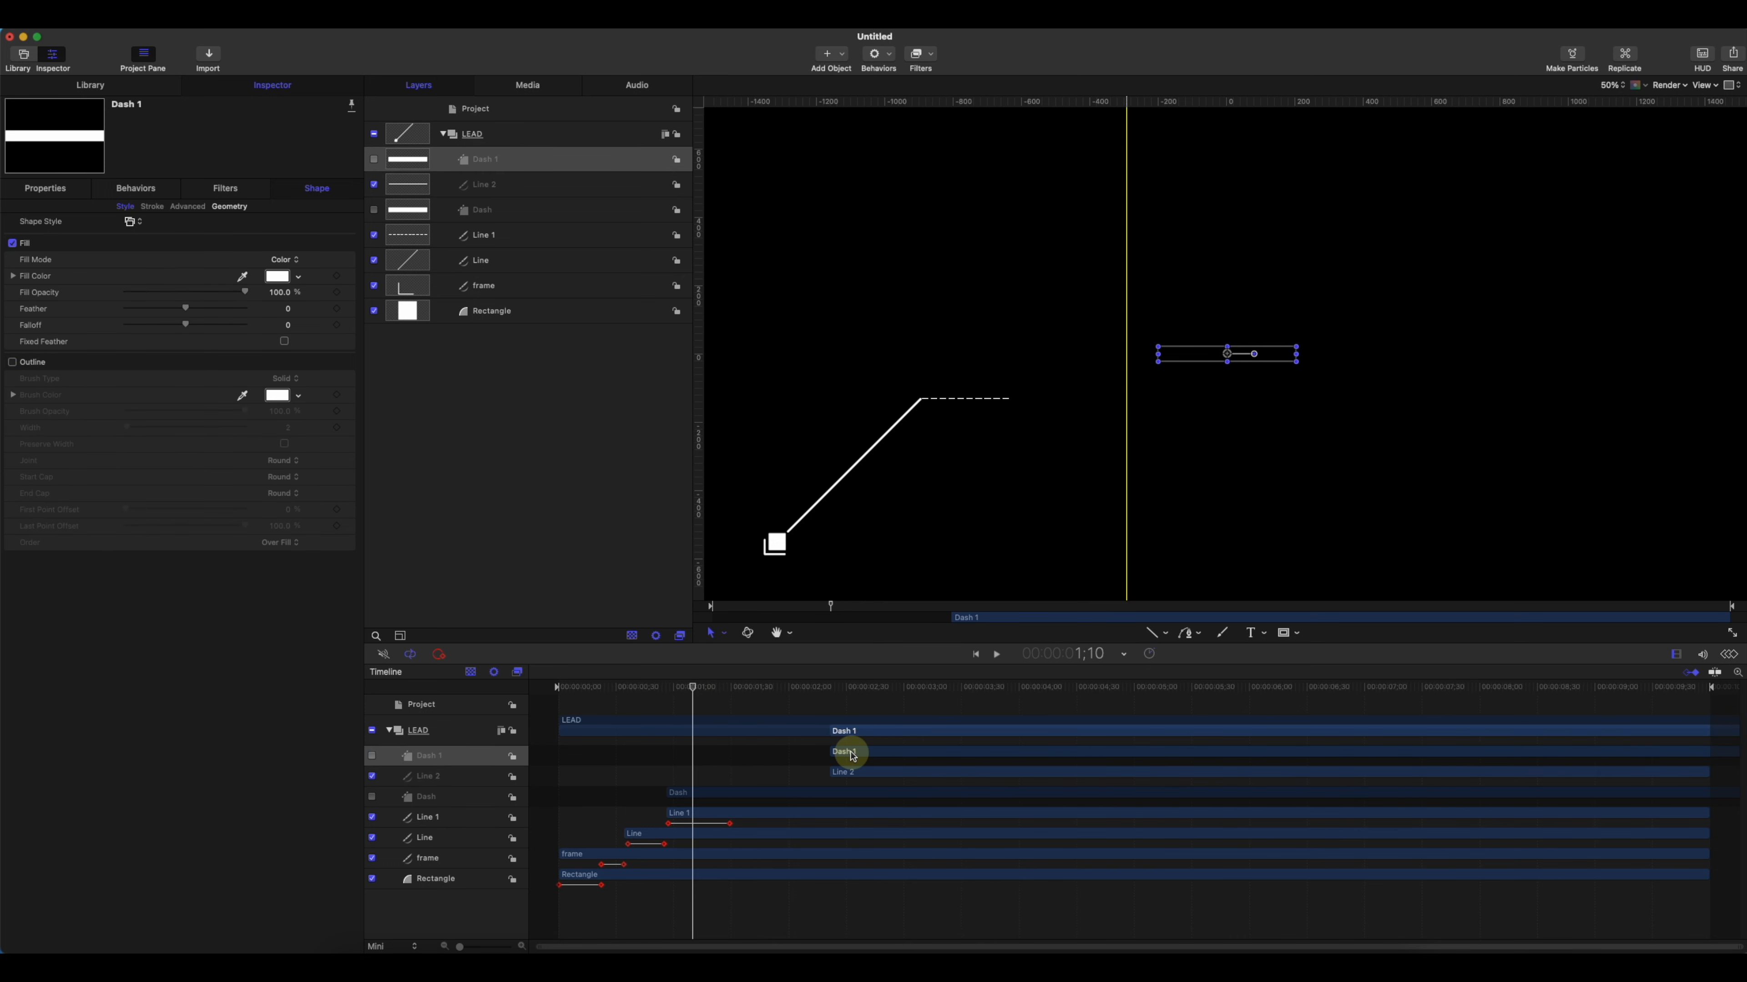
{"action": "key", "text": "i"}
{"action": "left_click", "coordinate": [844, 771]}
{"action": "key", "text": "i"}
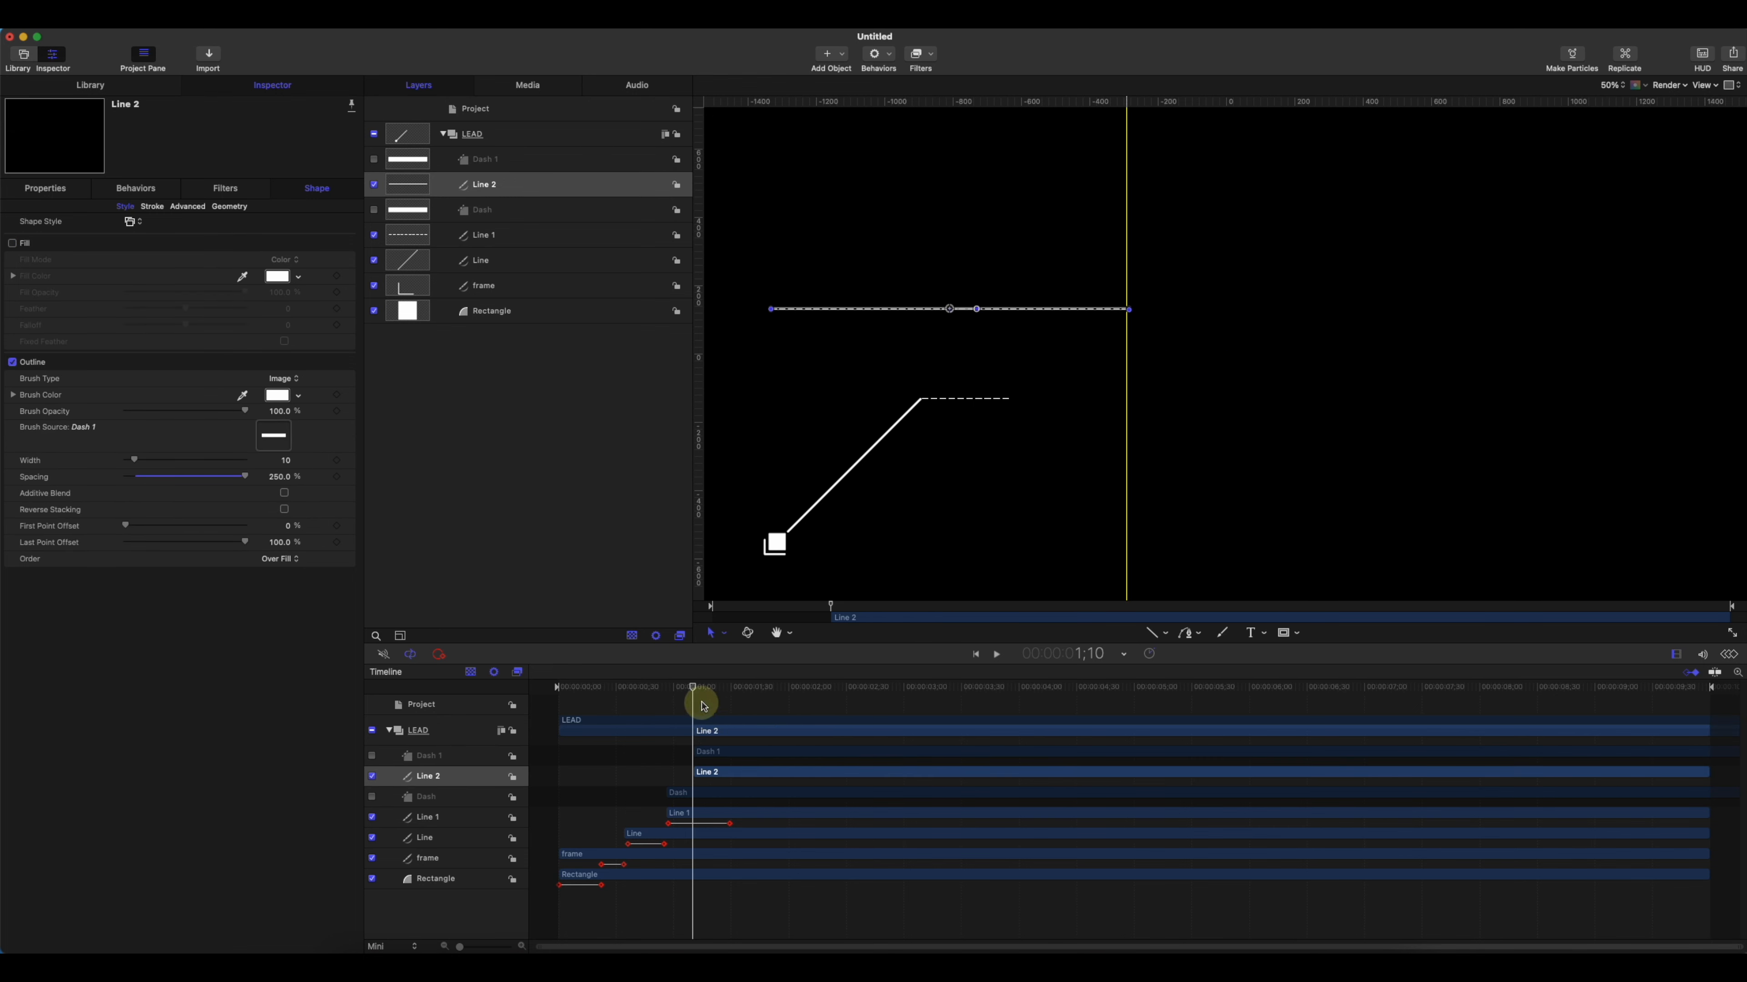
- Keyframe Line 2's First Point Offset with 100% at 1;13 and 0% at 1;54
{"action": "mouse_move", "coordinate": [703, 705]}
{"action": "left_mouse_down"}
{"action": "mouse_move", "coordinate": [693, 686]}
{"action": "mouse_move", "coordinate": [846, 683]}
{"action": "mouse_move", "coordinate": [588, 688]}
{"action": "mouse_move", "coordinate": [839, 687]}
{"action": "mouse_move", "coordinate": [696, 687]}
{"action": "left_mouse_up"}
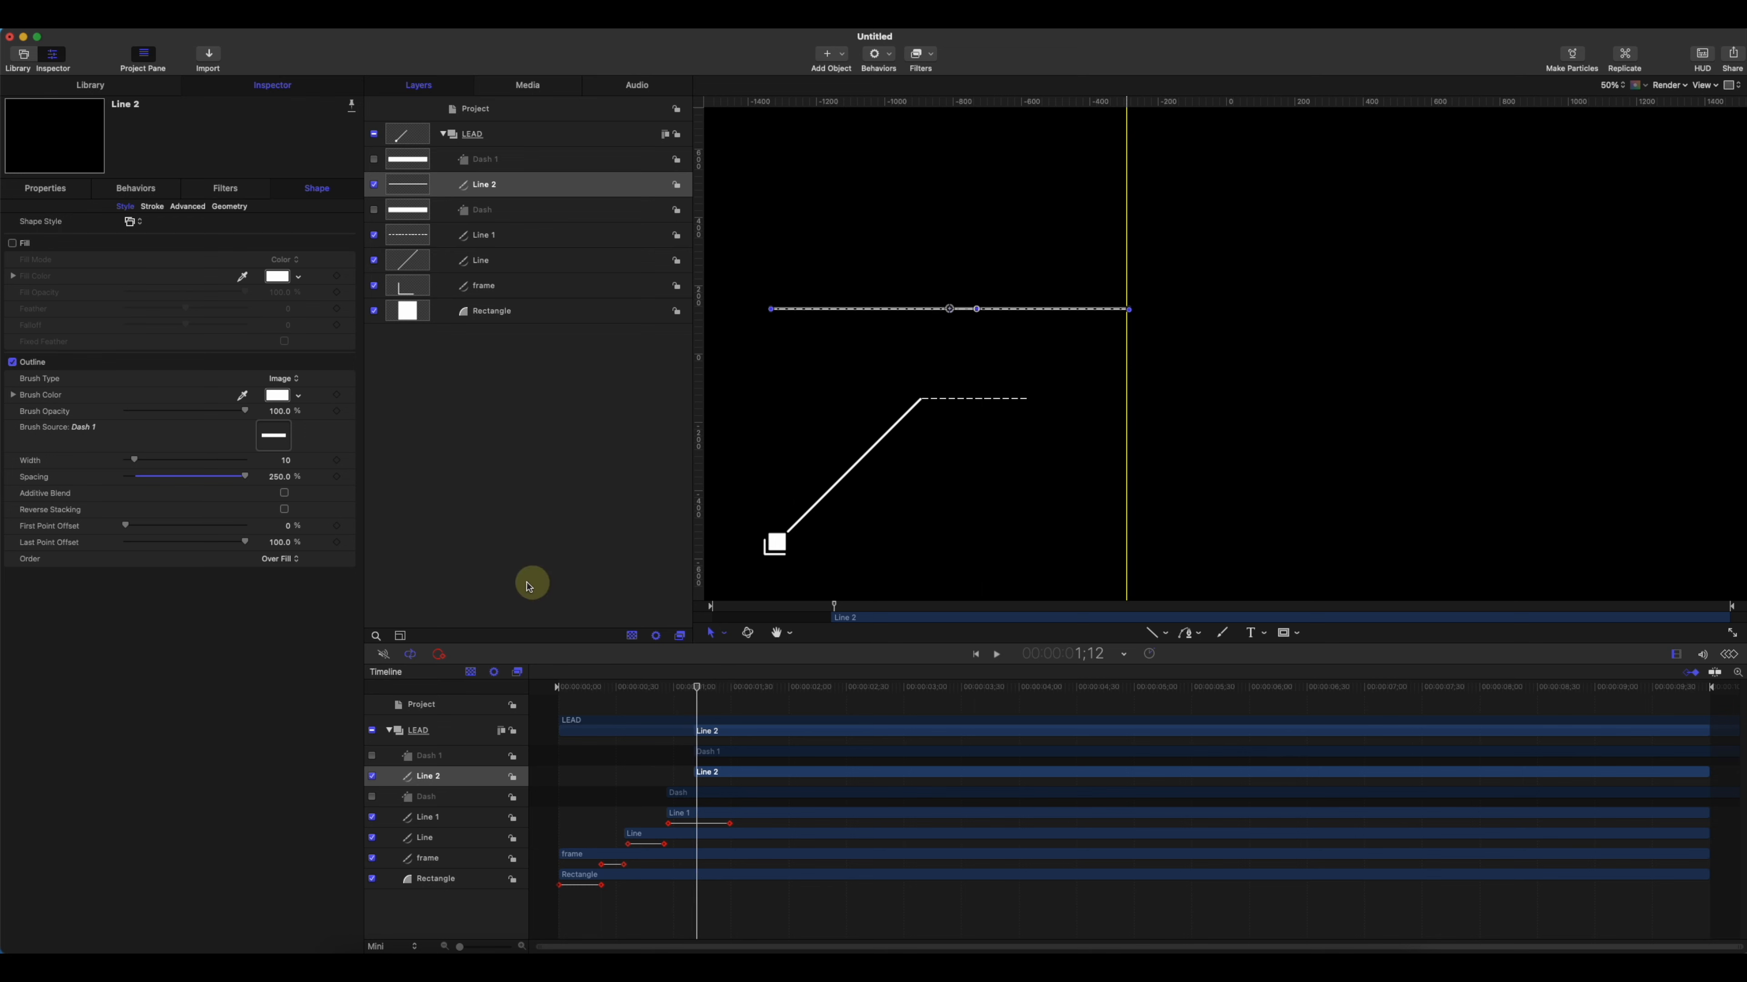
{"action": "left_click_drag", "start_coordinate": [707, 687], "coordinate": [777, 687]}
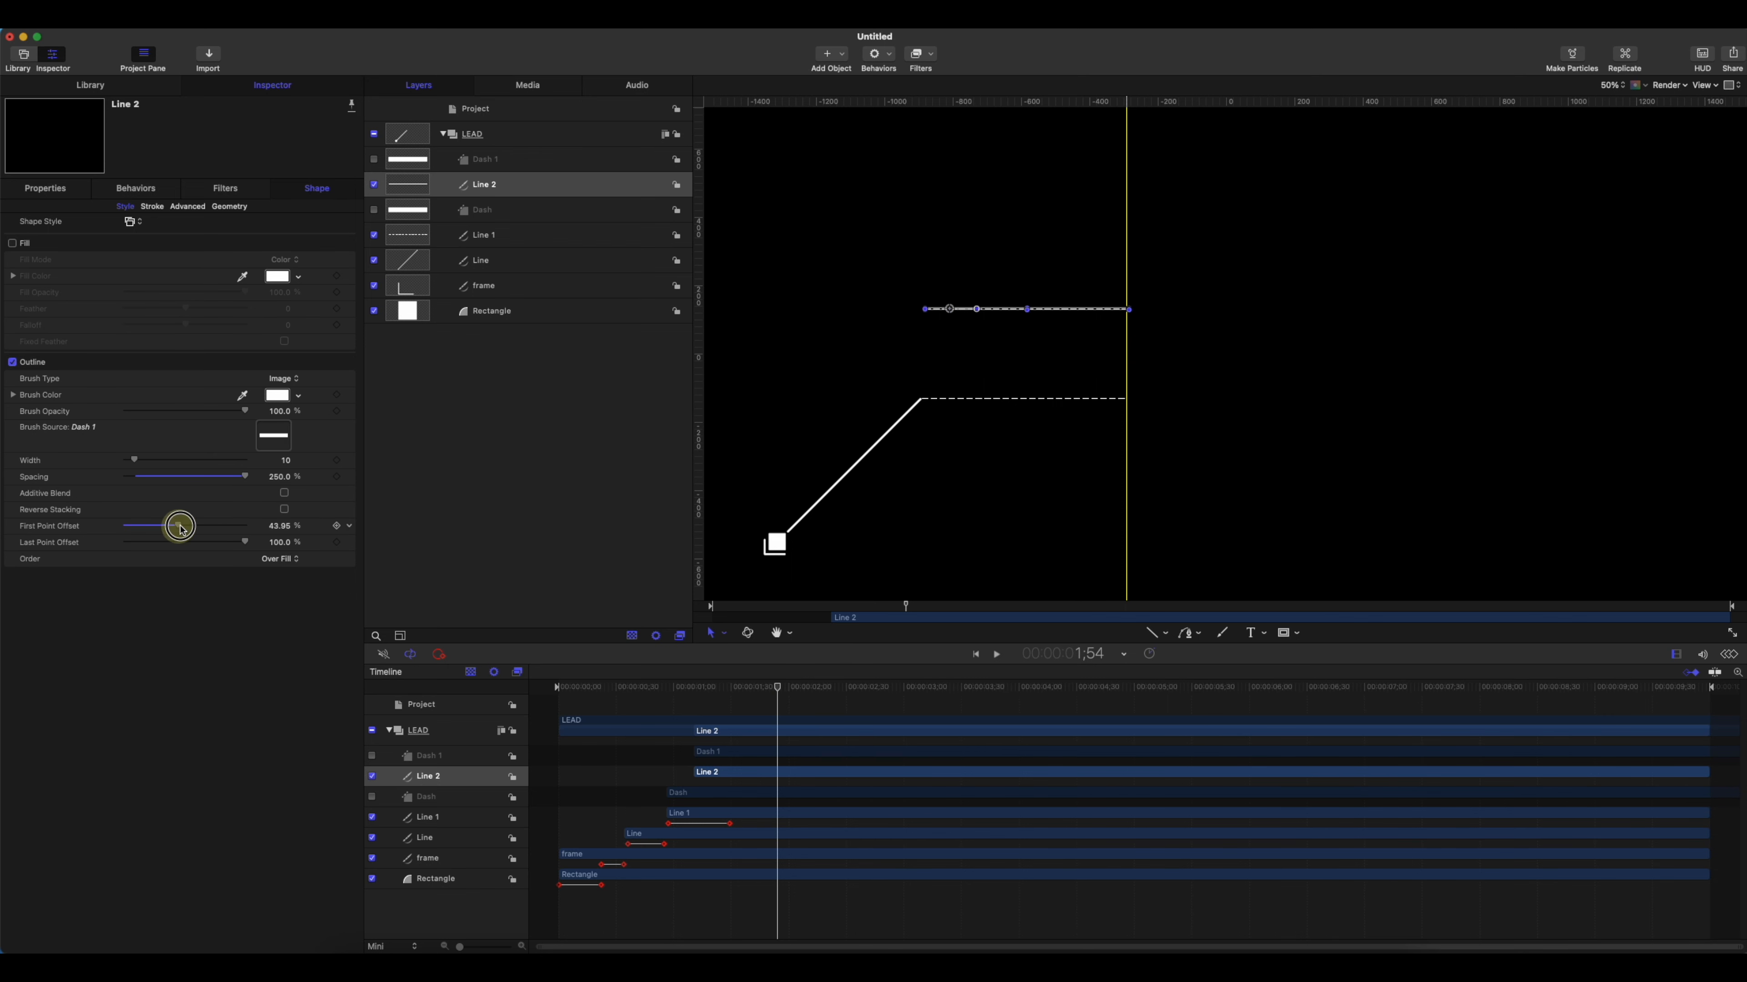
{"action": "left_click_drag", "start_coordinate": [183, 530], "coordinate": [125, 526]}
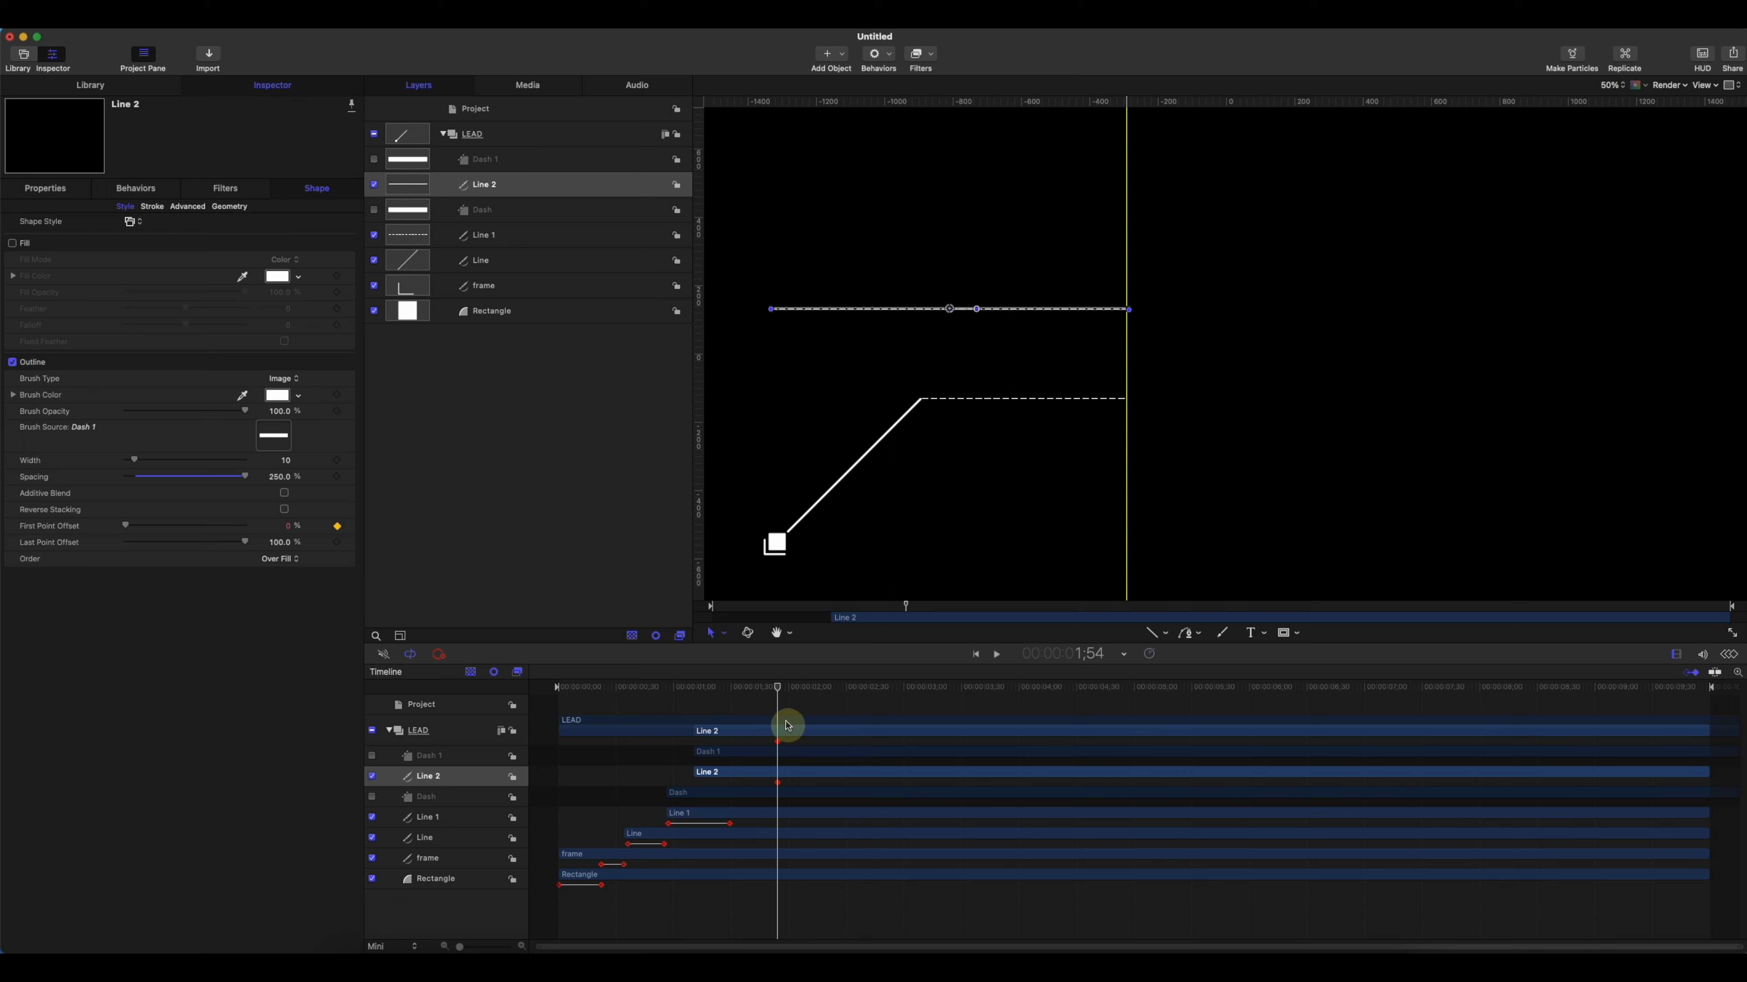
{"action": "left_click_drag", "start_coordinate": [778, 692], "coordinate": [699, 688]}
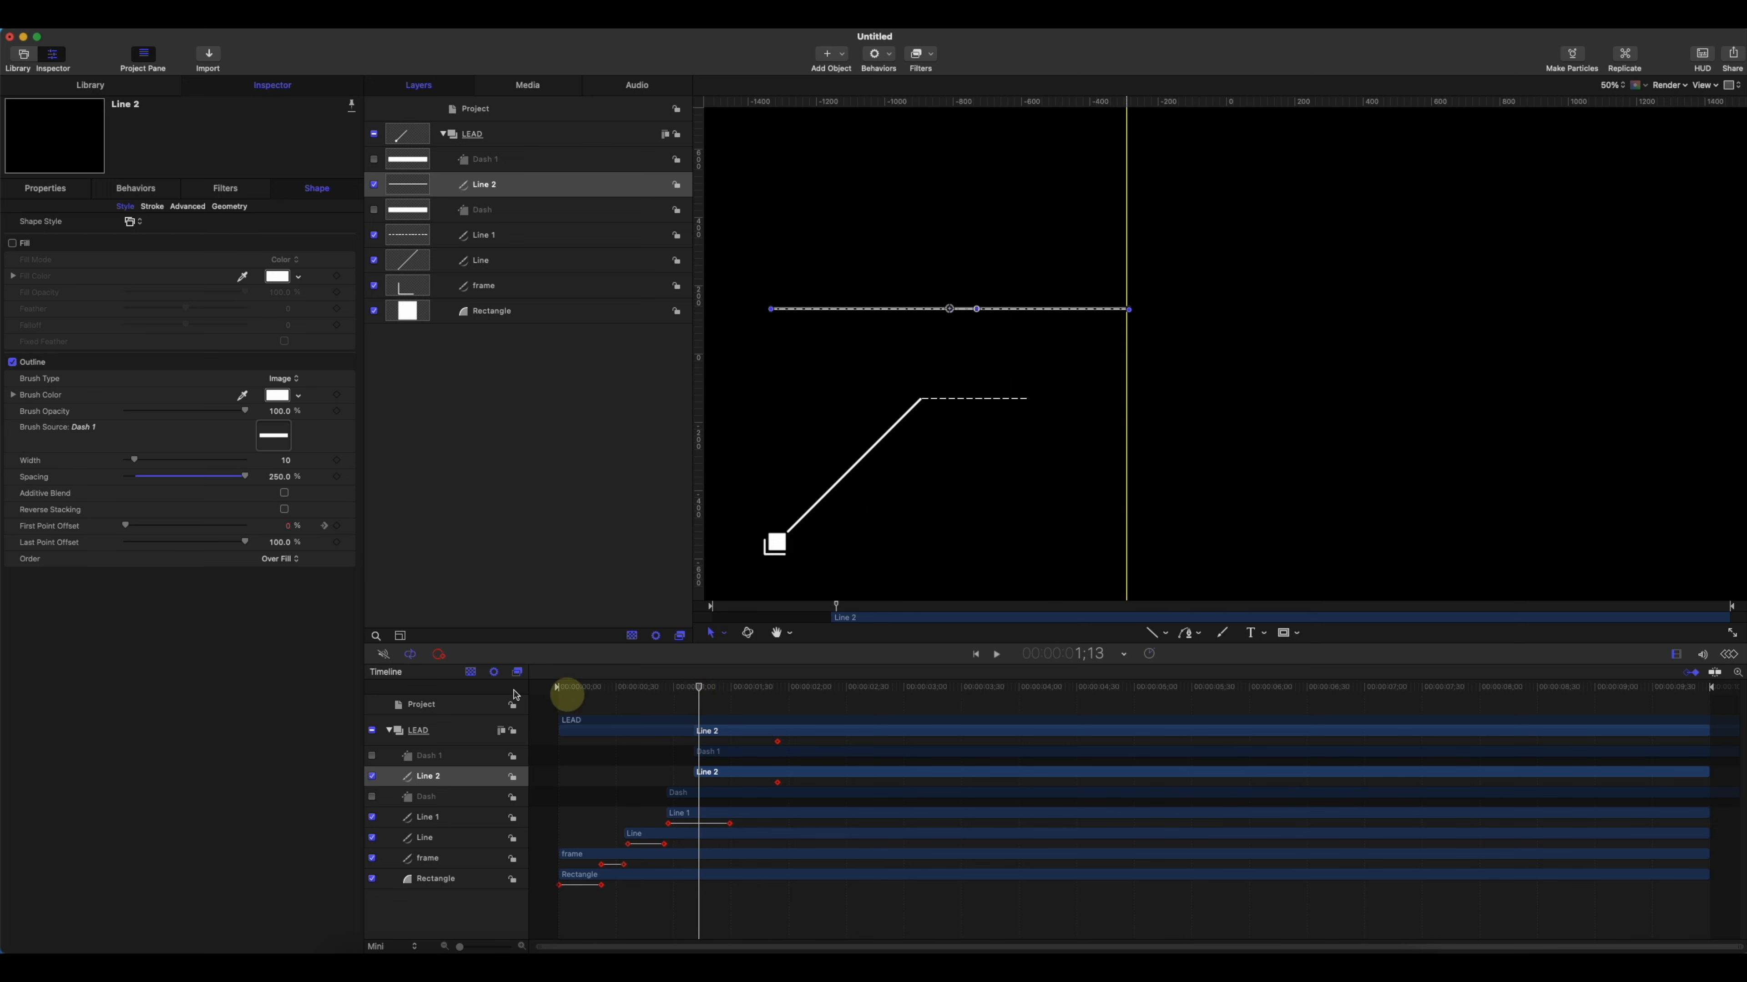
{"action": "left_click_drag", "start_coordinate": [130, 529], "coordinate": [285, 537]}
{"action": "left_click_drag", "start_coordinate": [700, 690], "coordinate": [848, 688]}
{"action": "left_click", "coordinate": [1254, 311]}
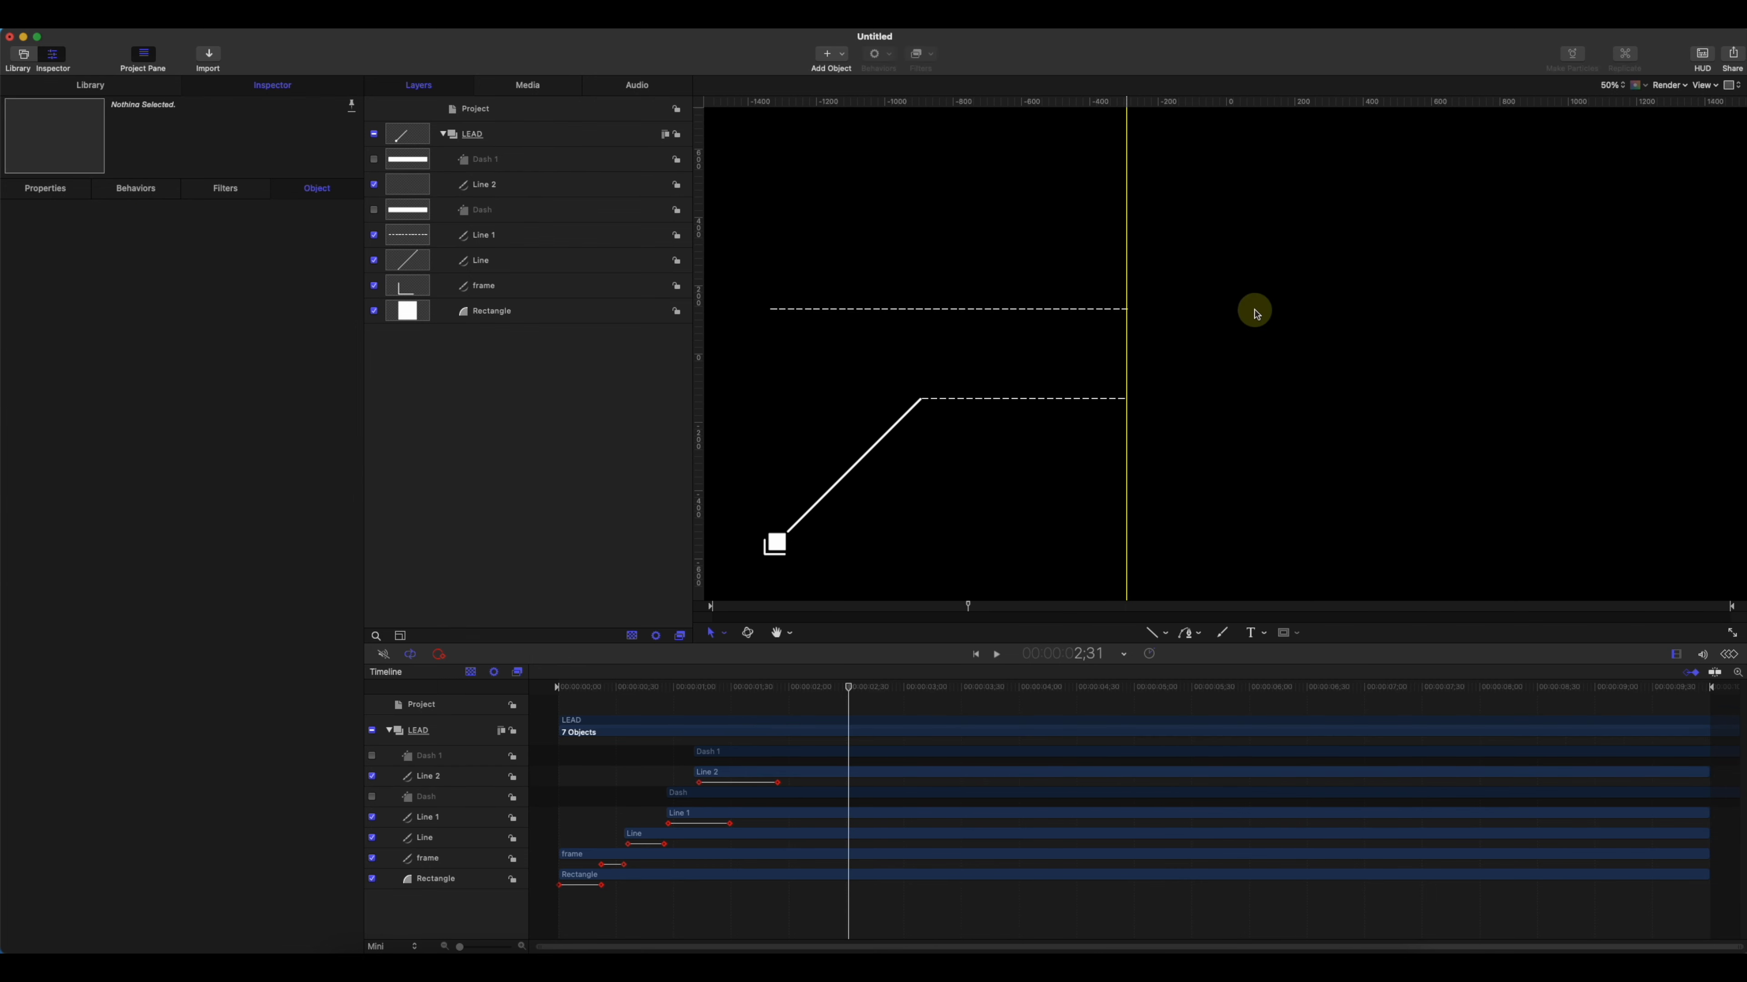
- Remove the vertical guide from the canvas
{"action": "left_click", "coordinate": [1614, 86]}
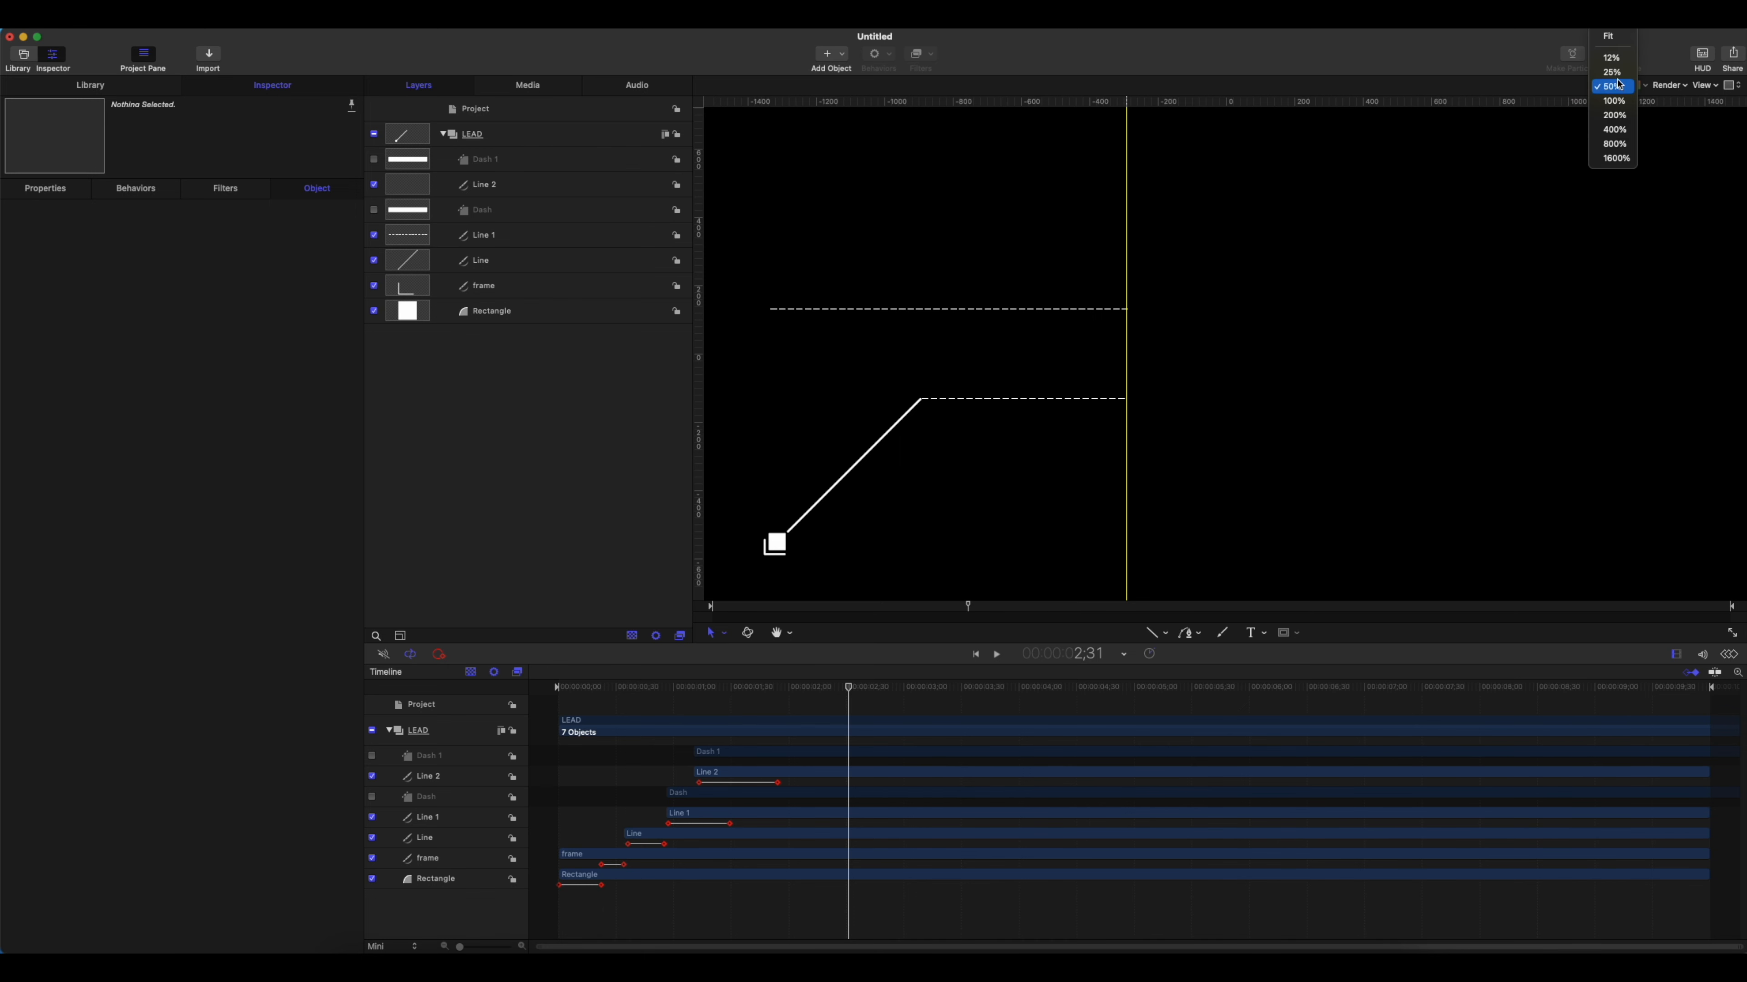
{"action": "left_click", "coordinate": [1613, 39]}
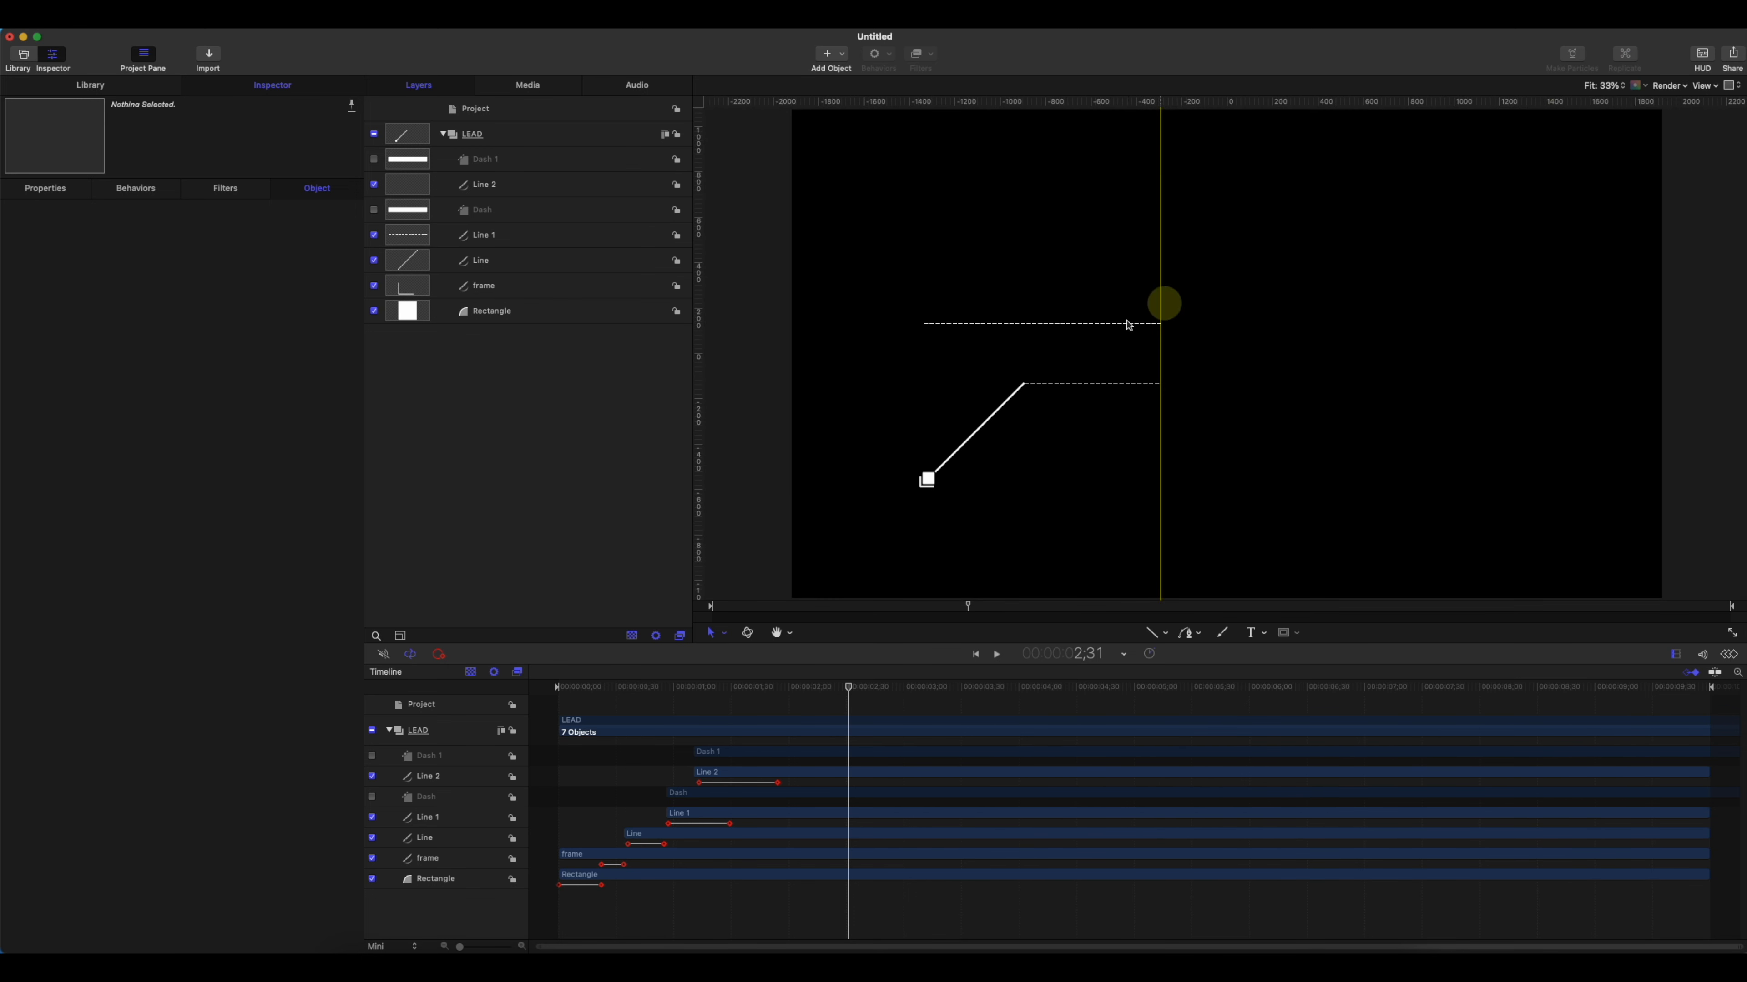
{"action": "left_click_drag", "start_coordinate": [1161, 111], "coordinate": [251, 64]}
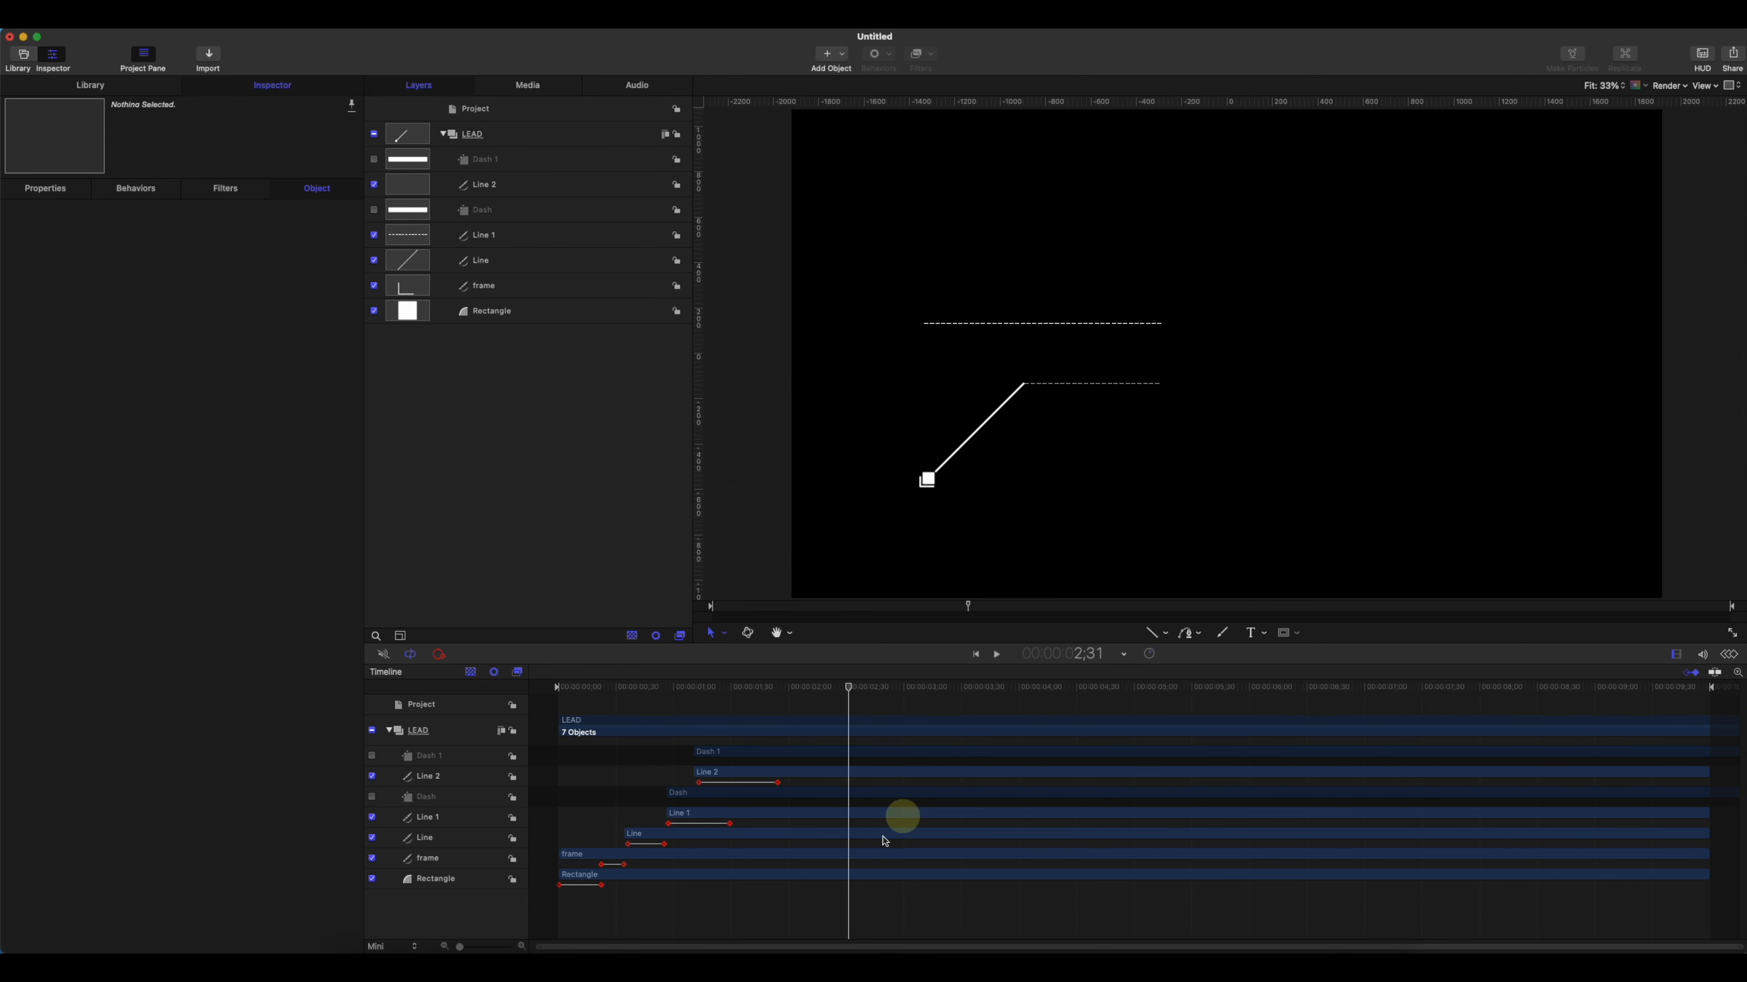
- Play the animation from the start to check how the upper dashed line draws on
{"action": "left_click_drag", "start_coordinate": [843, 690], "coordinate": [541, 702]}
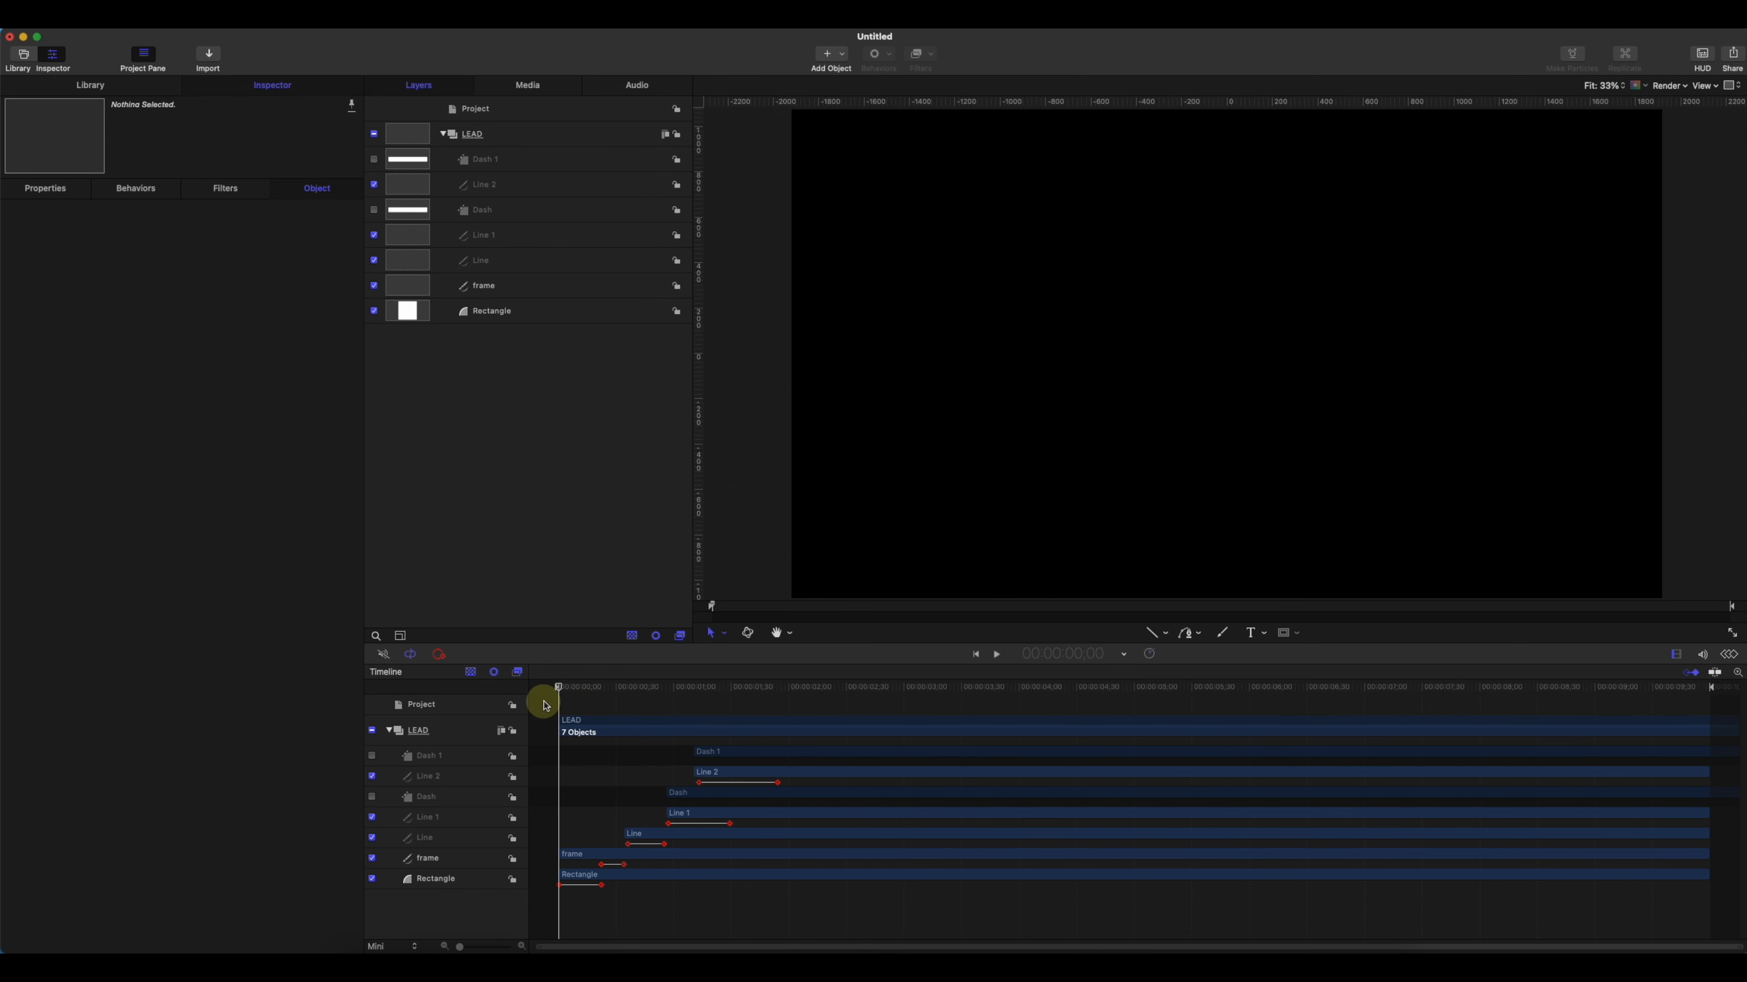
{"action": "key", "text": "space"}
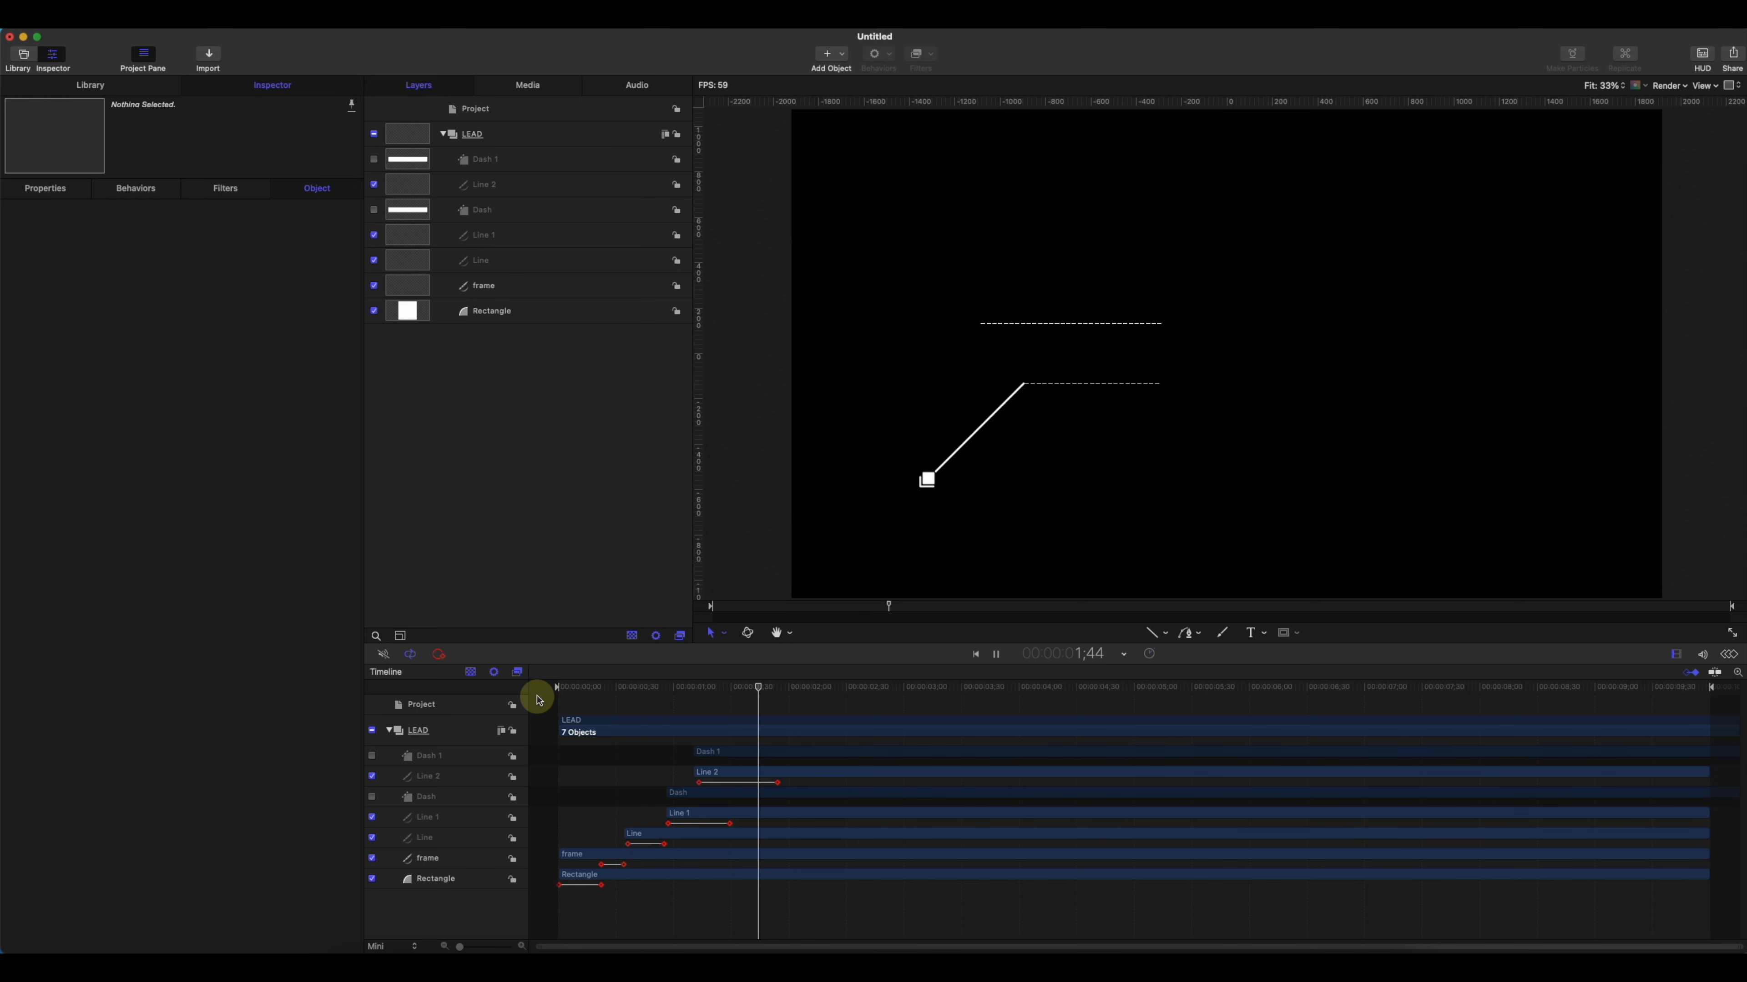
{"action": "key", "text": "space"}
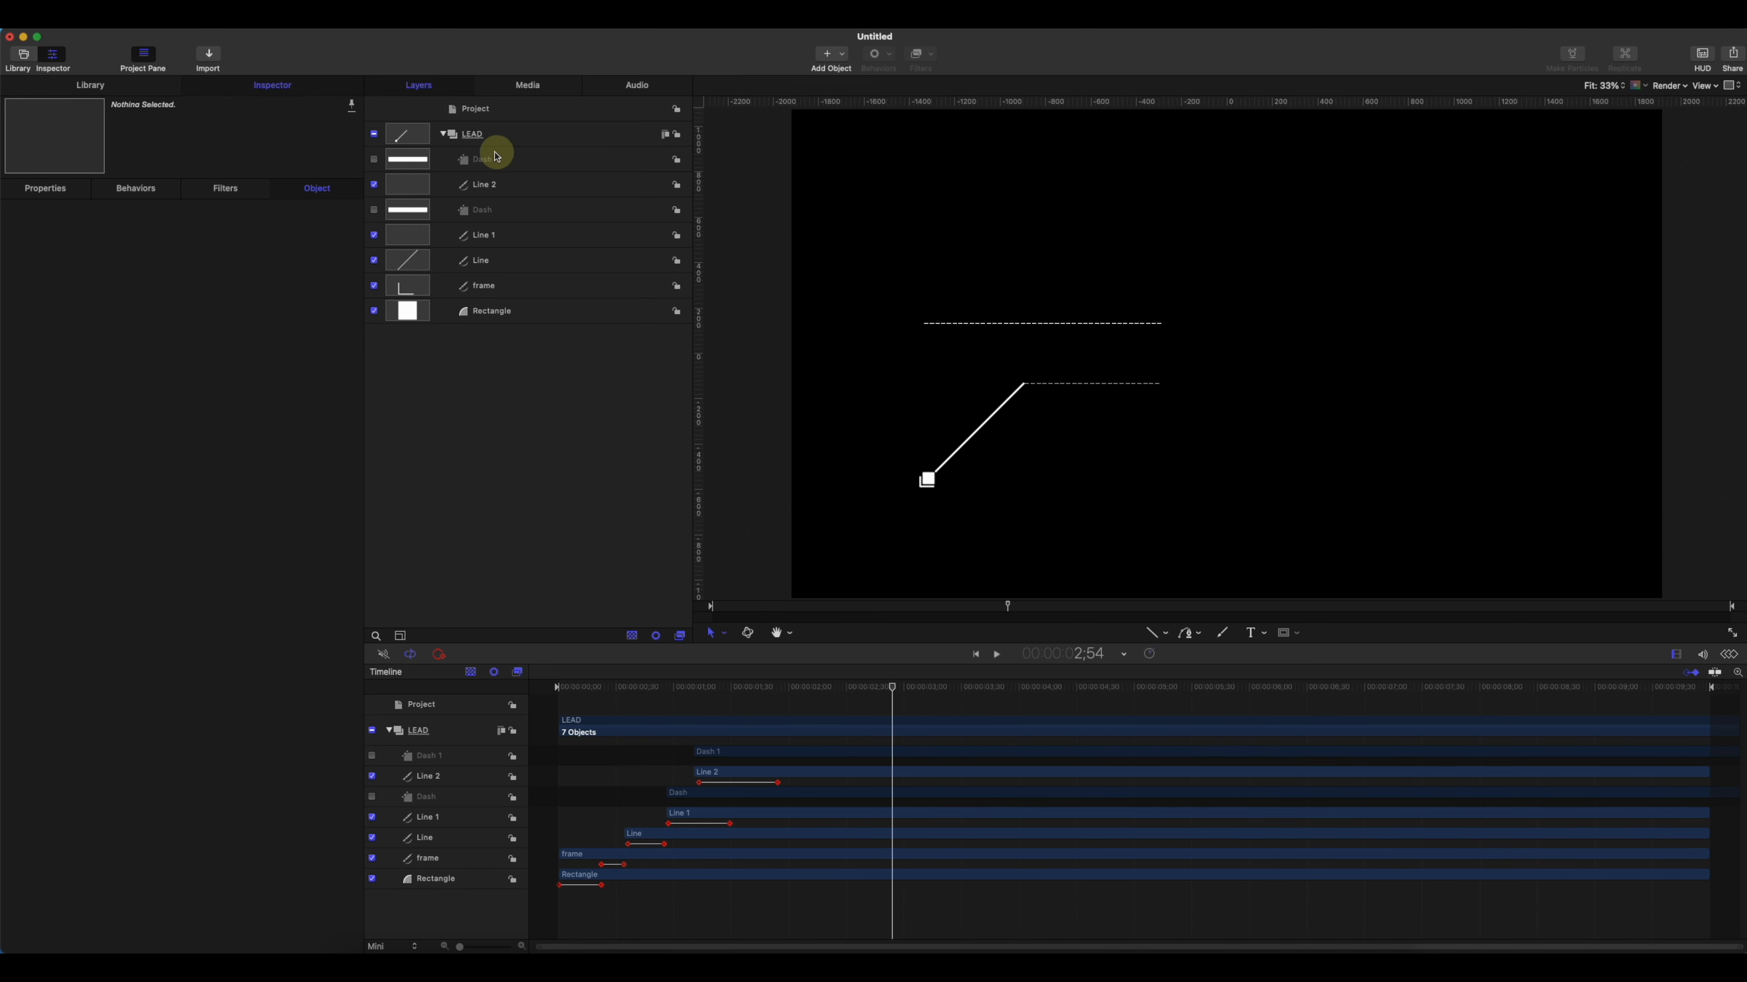
- Collapse the LEAD group and create a new group in the project
{"action": "left_click", "coordinate": [443, 134]}
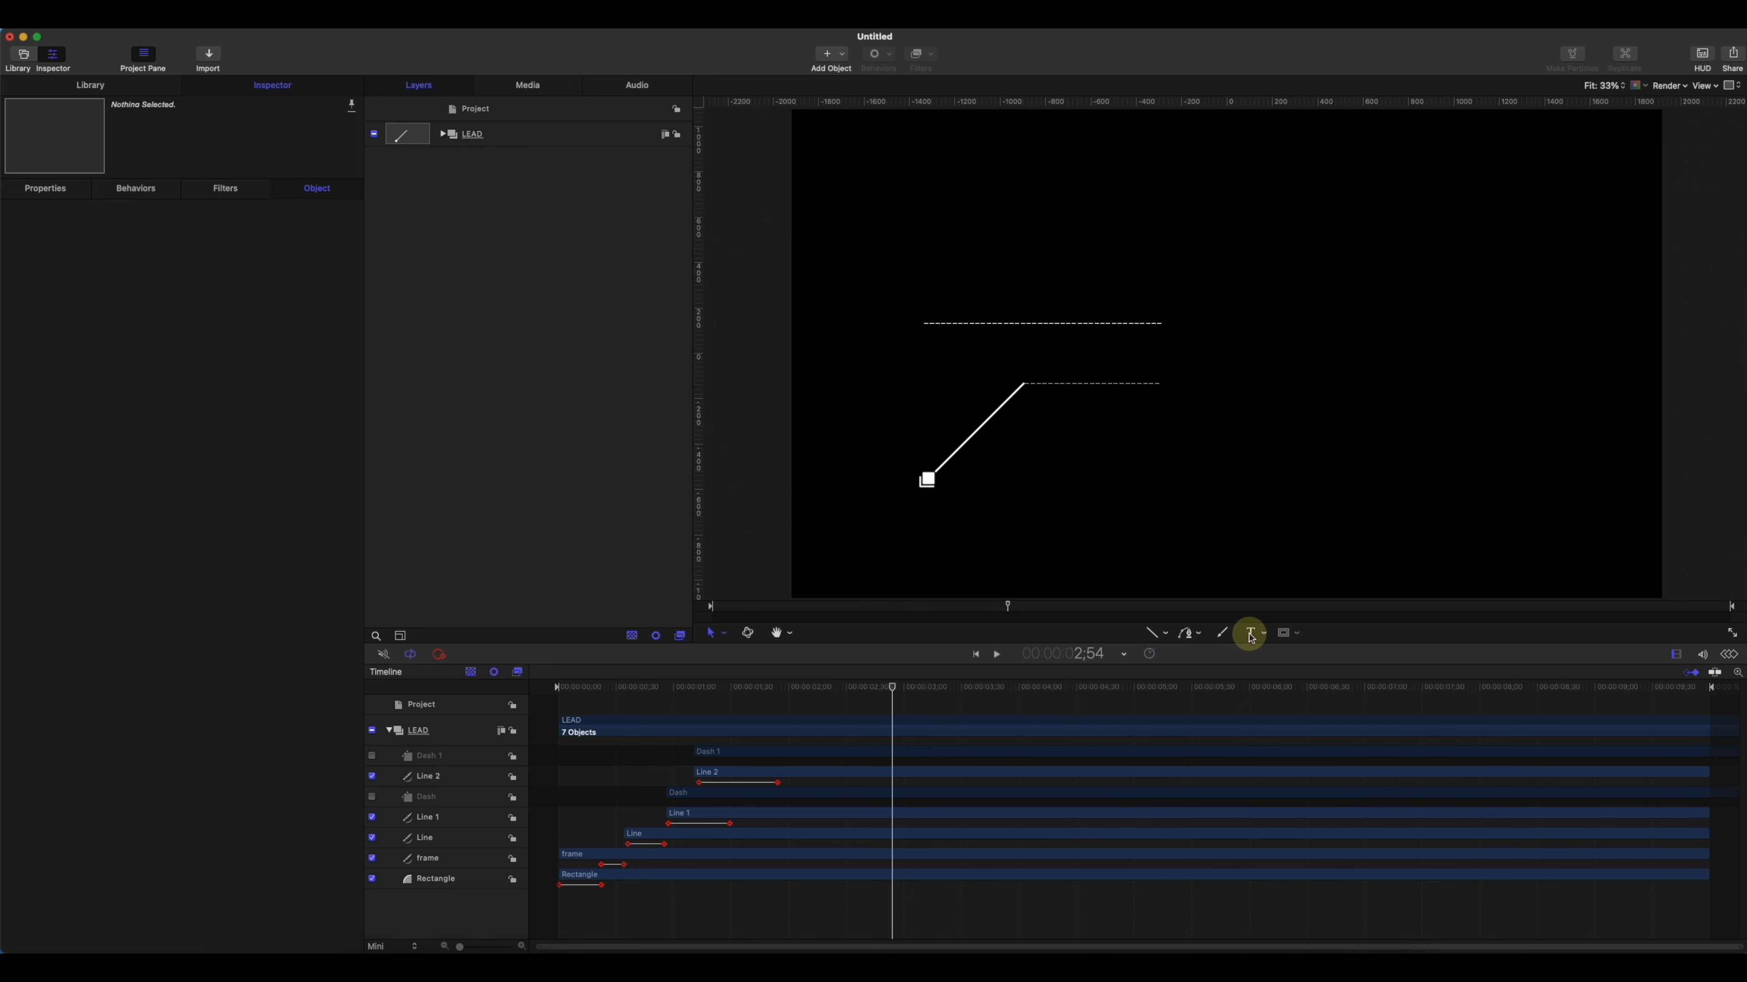
{"action": "right_click", "coordinate": [634, 380]}
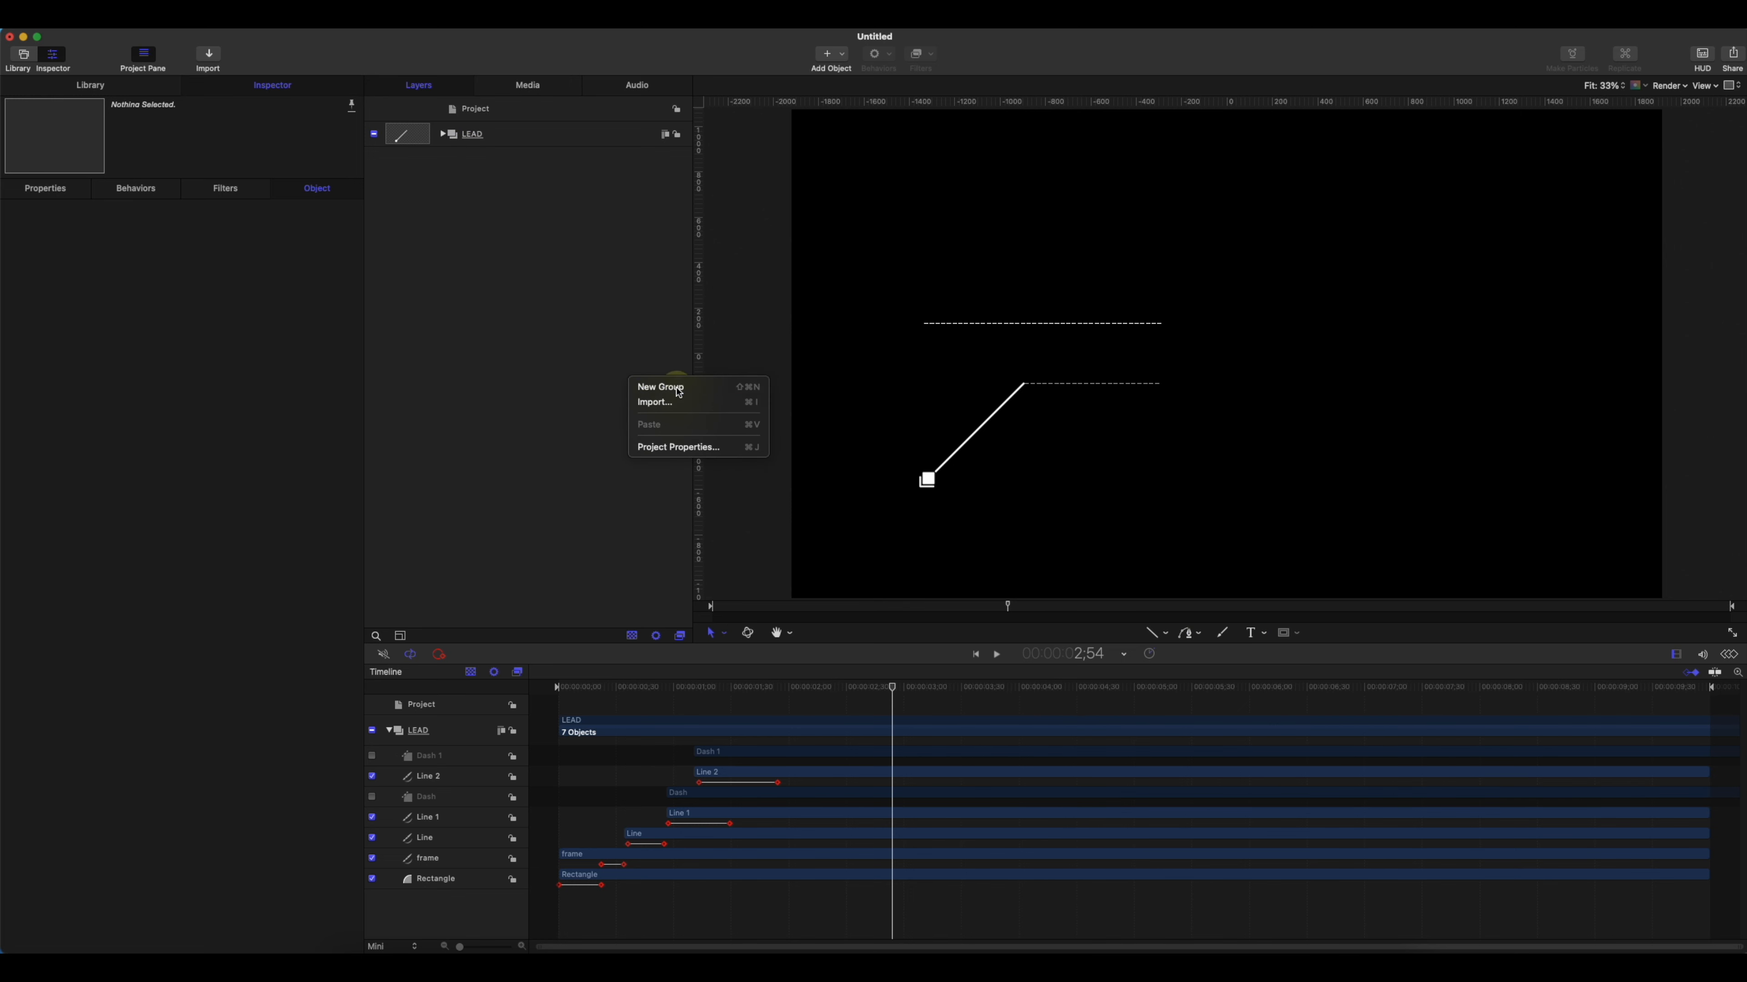
{"action": "left_click", "coordinate": [664, 383]}
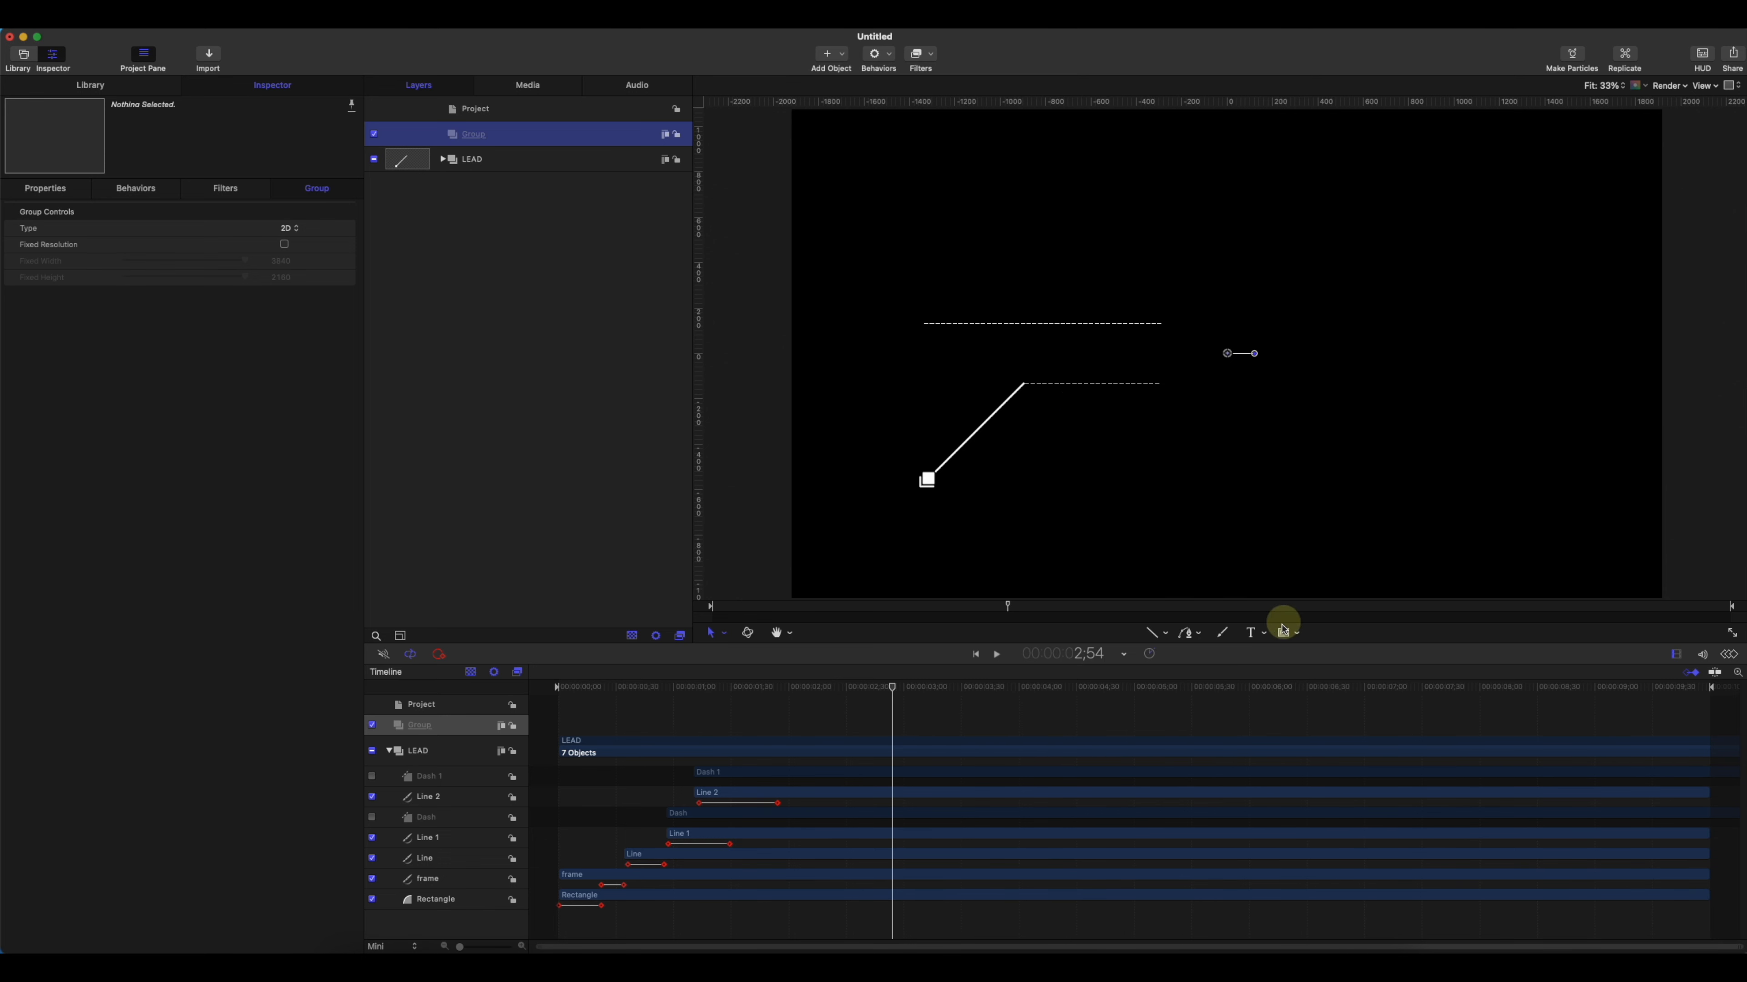
- Add the two-line text "FINAL CUT TEXT MOTION" to the new group, just below the upper dashed line
{"action": "left_click", "coordinate": [1256, 634]}
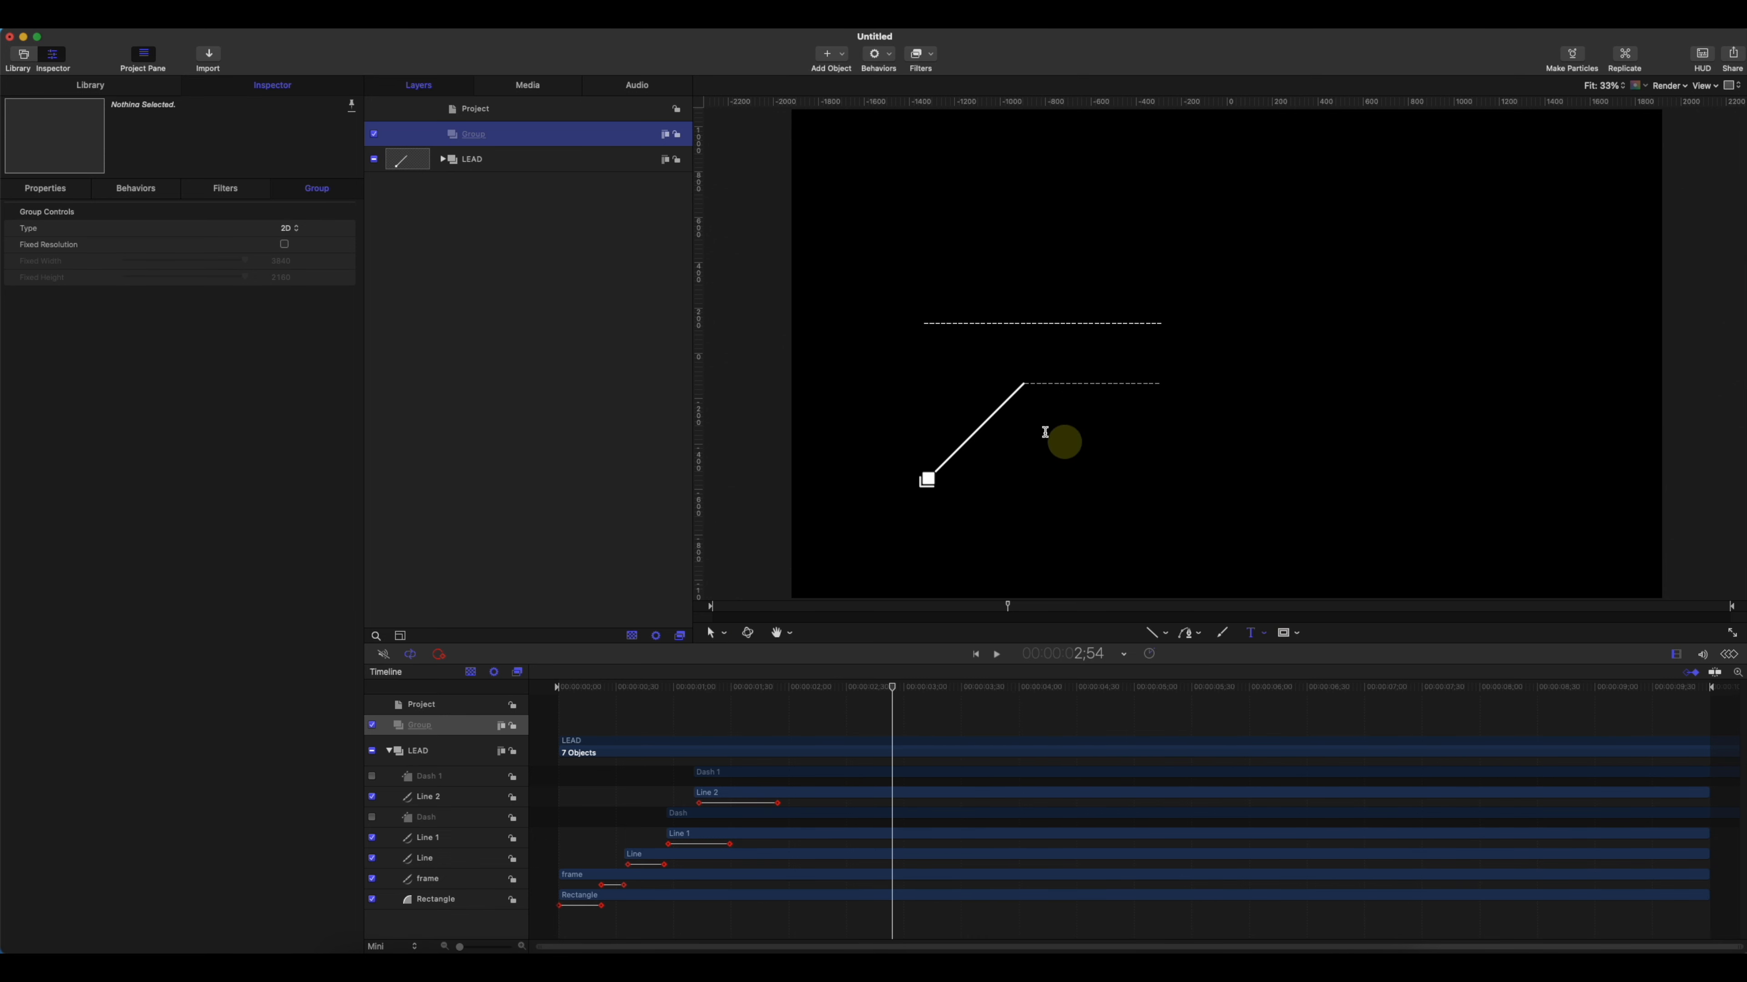
{"action": "left_click", "coordinate": [936, 340]}
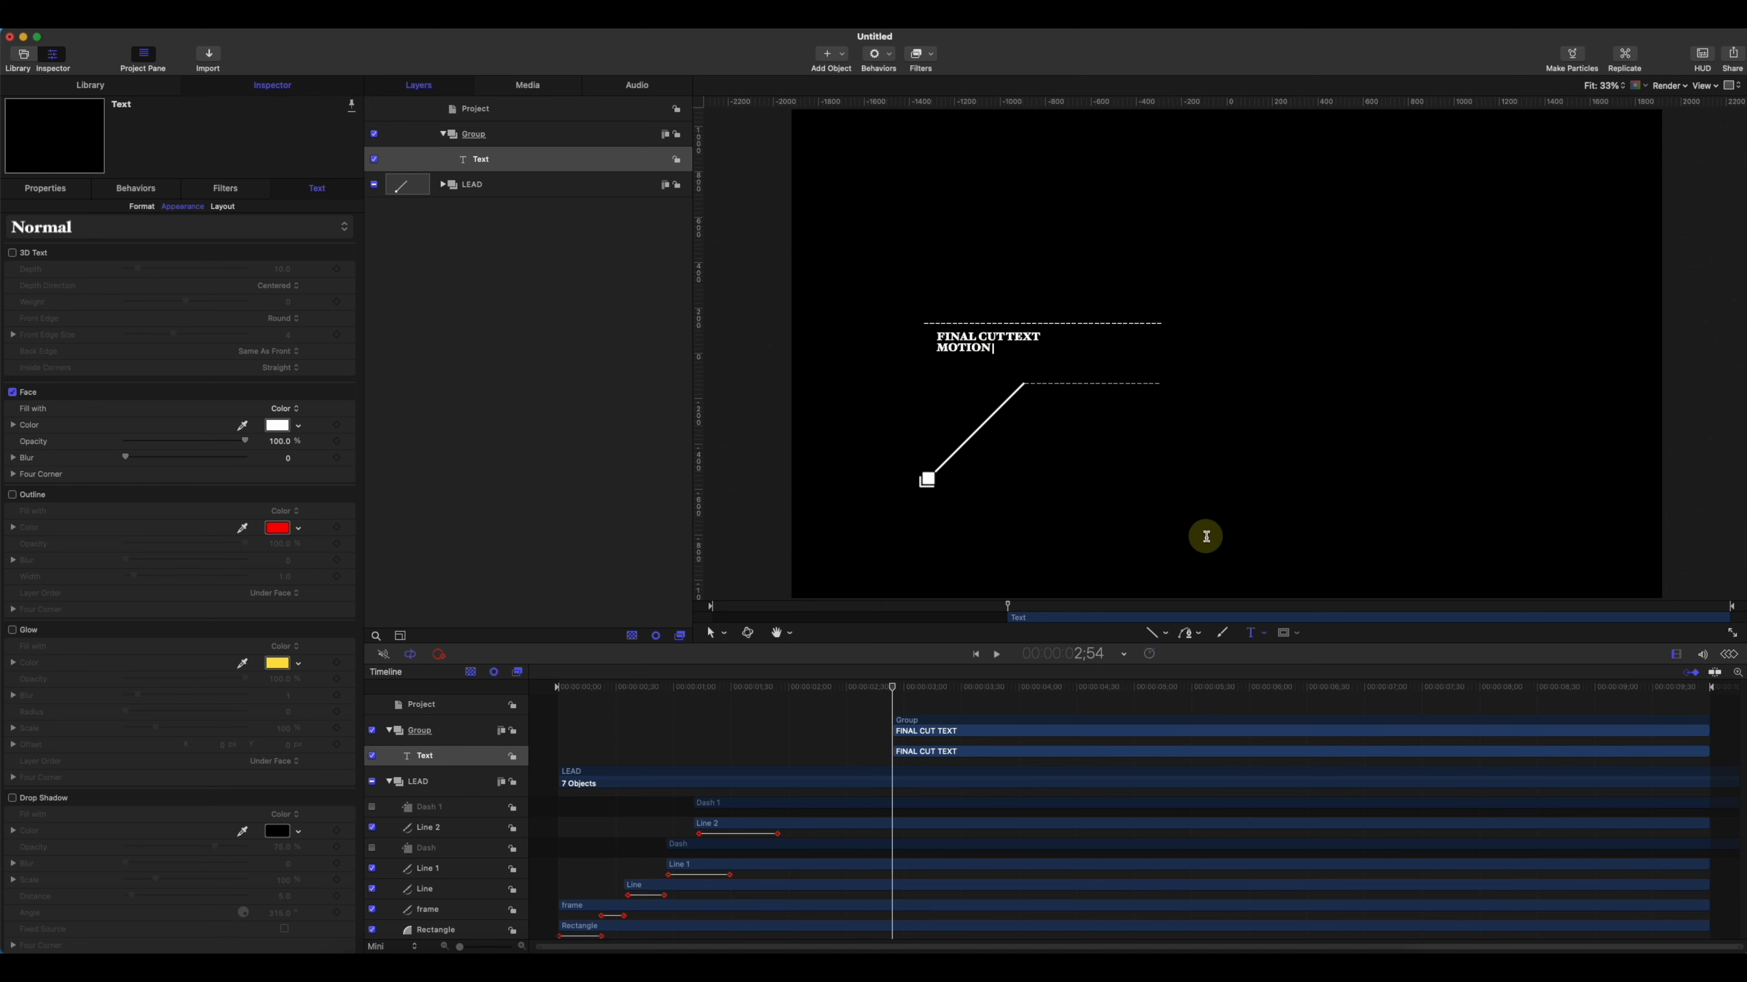
{"action": "left_click", "coordinate": [494, 135]}
{"action": "left_click", "coordinate": [496, 158]}
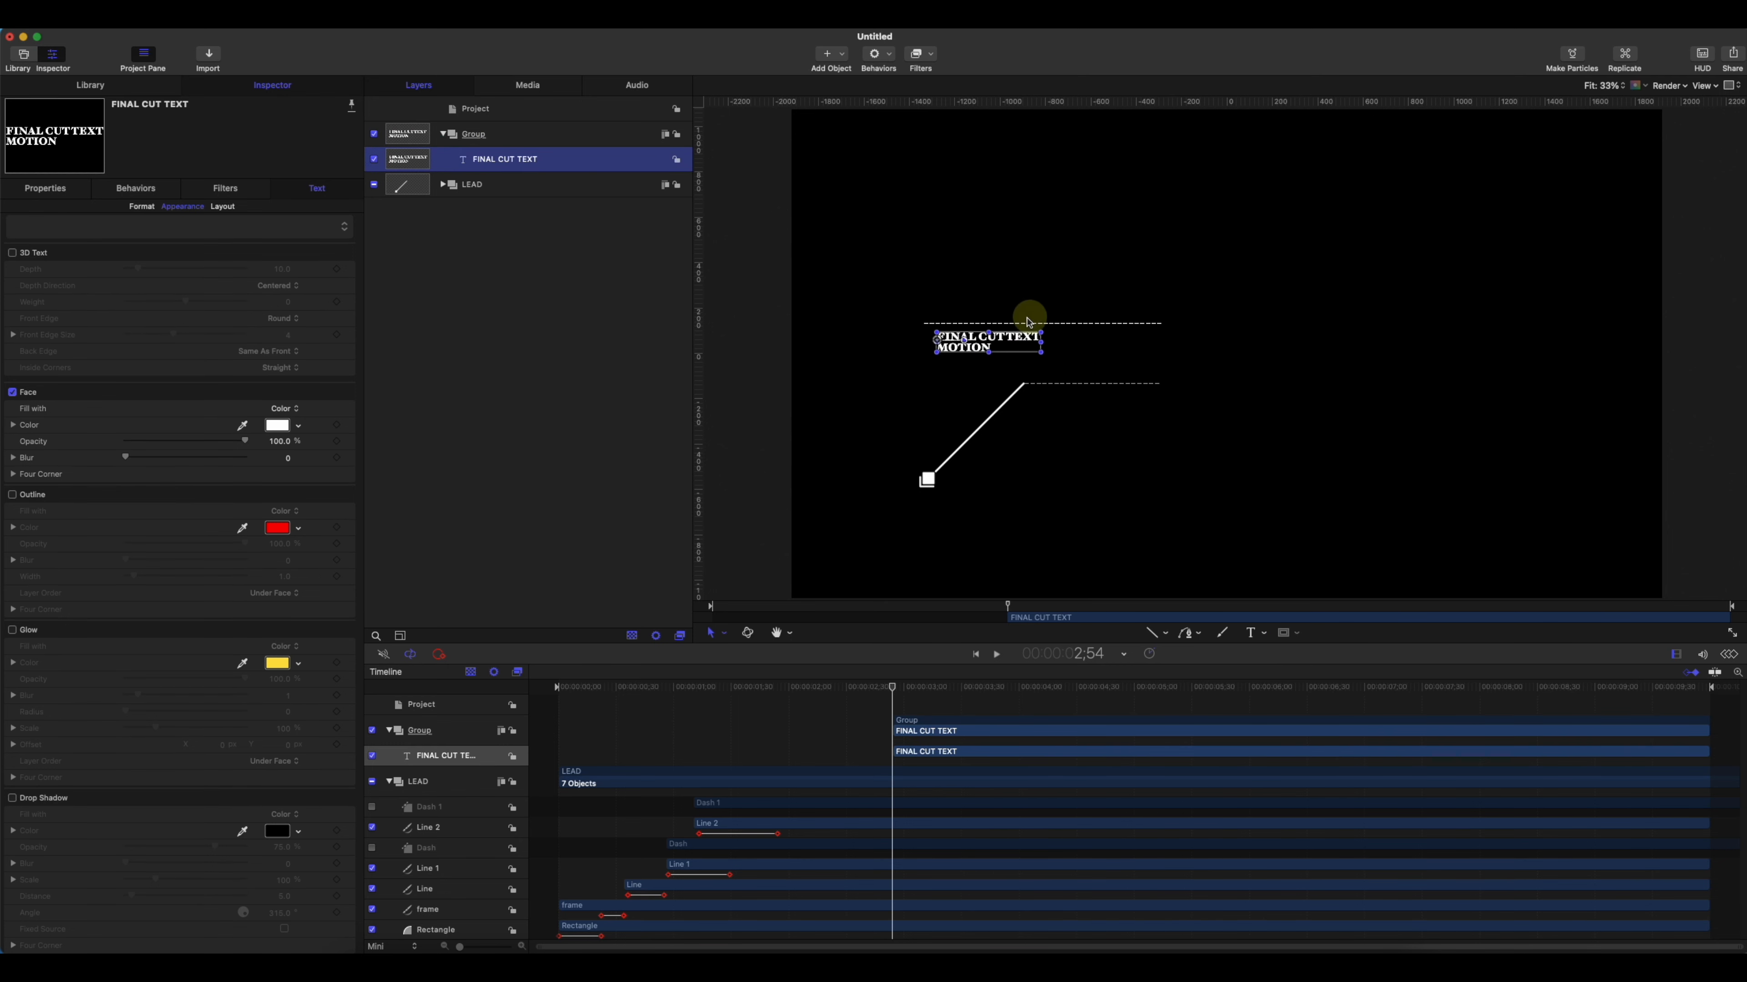
- Enlarge the text to nearly the upper dashed line's width and position it between the two dashed lines
{"action": "mouse_move", "coordinate": [984, 345]}
{"action": "left_mouse_down"}
{"action": "mouse_move", "coordinate": [1064, 350]}
{"action": "mouse_move", "coordinate": [1014, 333]}
{"action": "mouse_move", "coordinate": [988, 348]}
{"action": "left_mouse_up"}
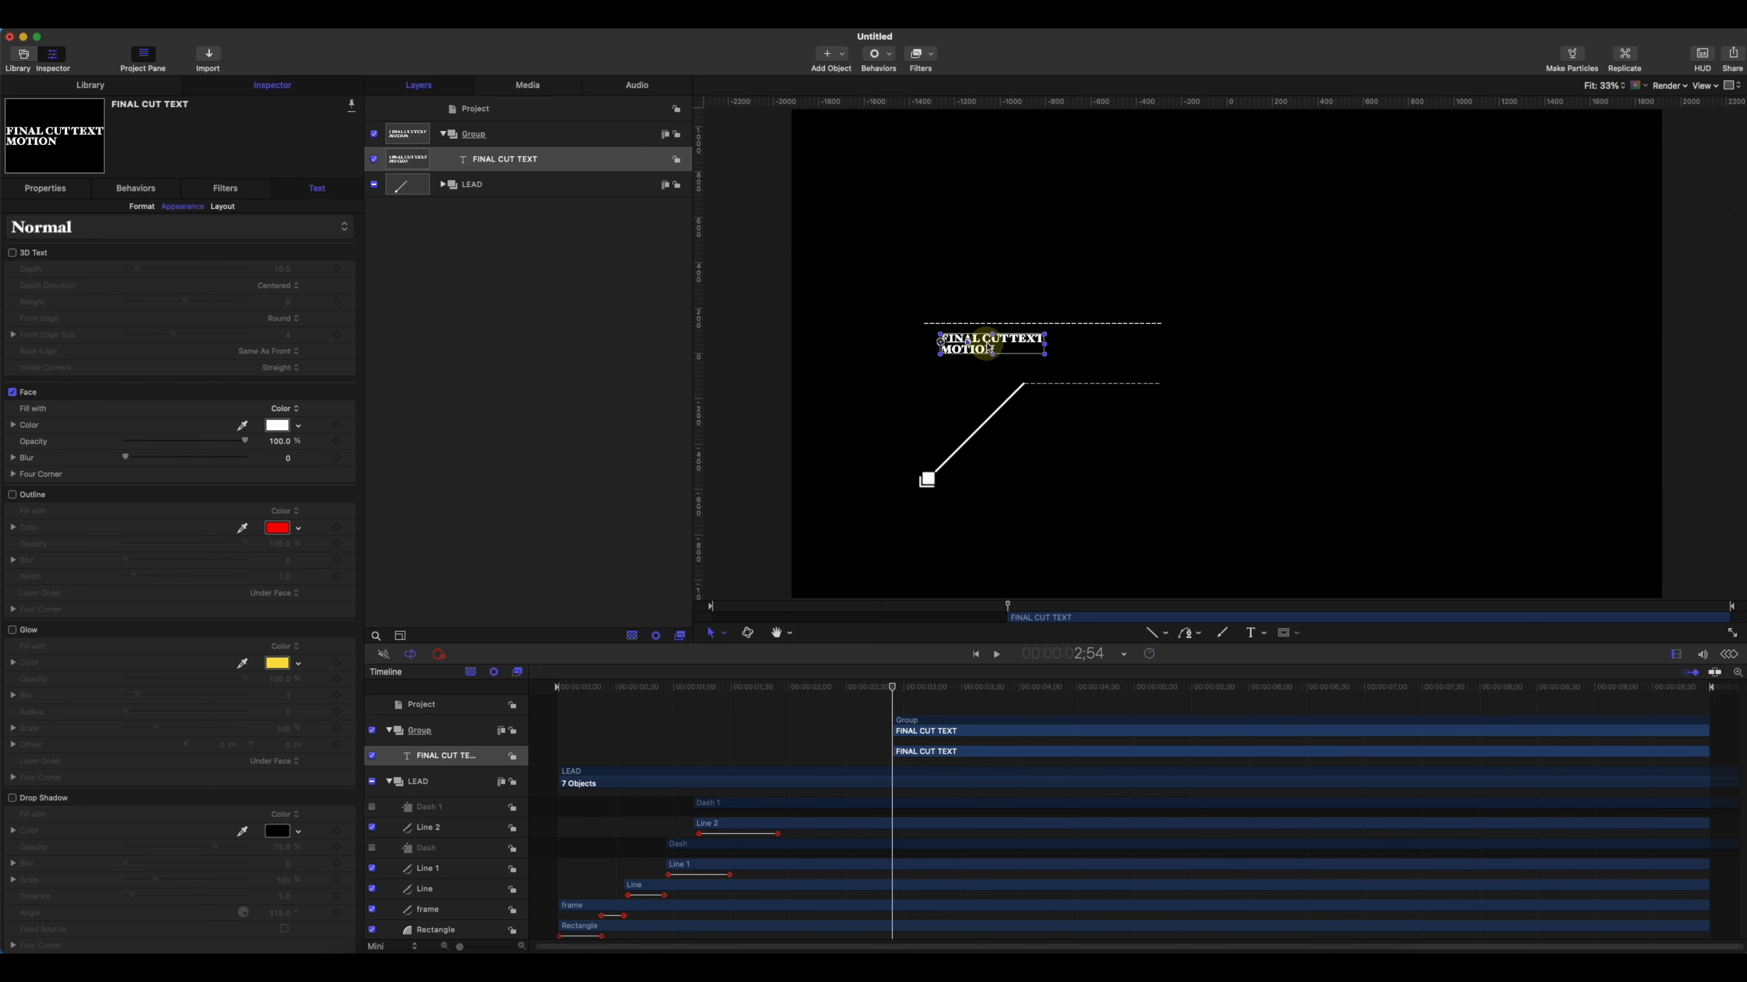
{"action": "left_click", "coordinate": [1030, 173]}
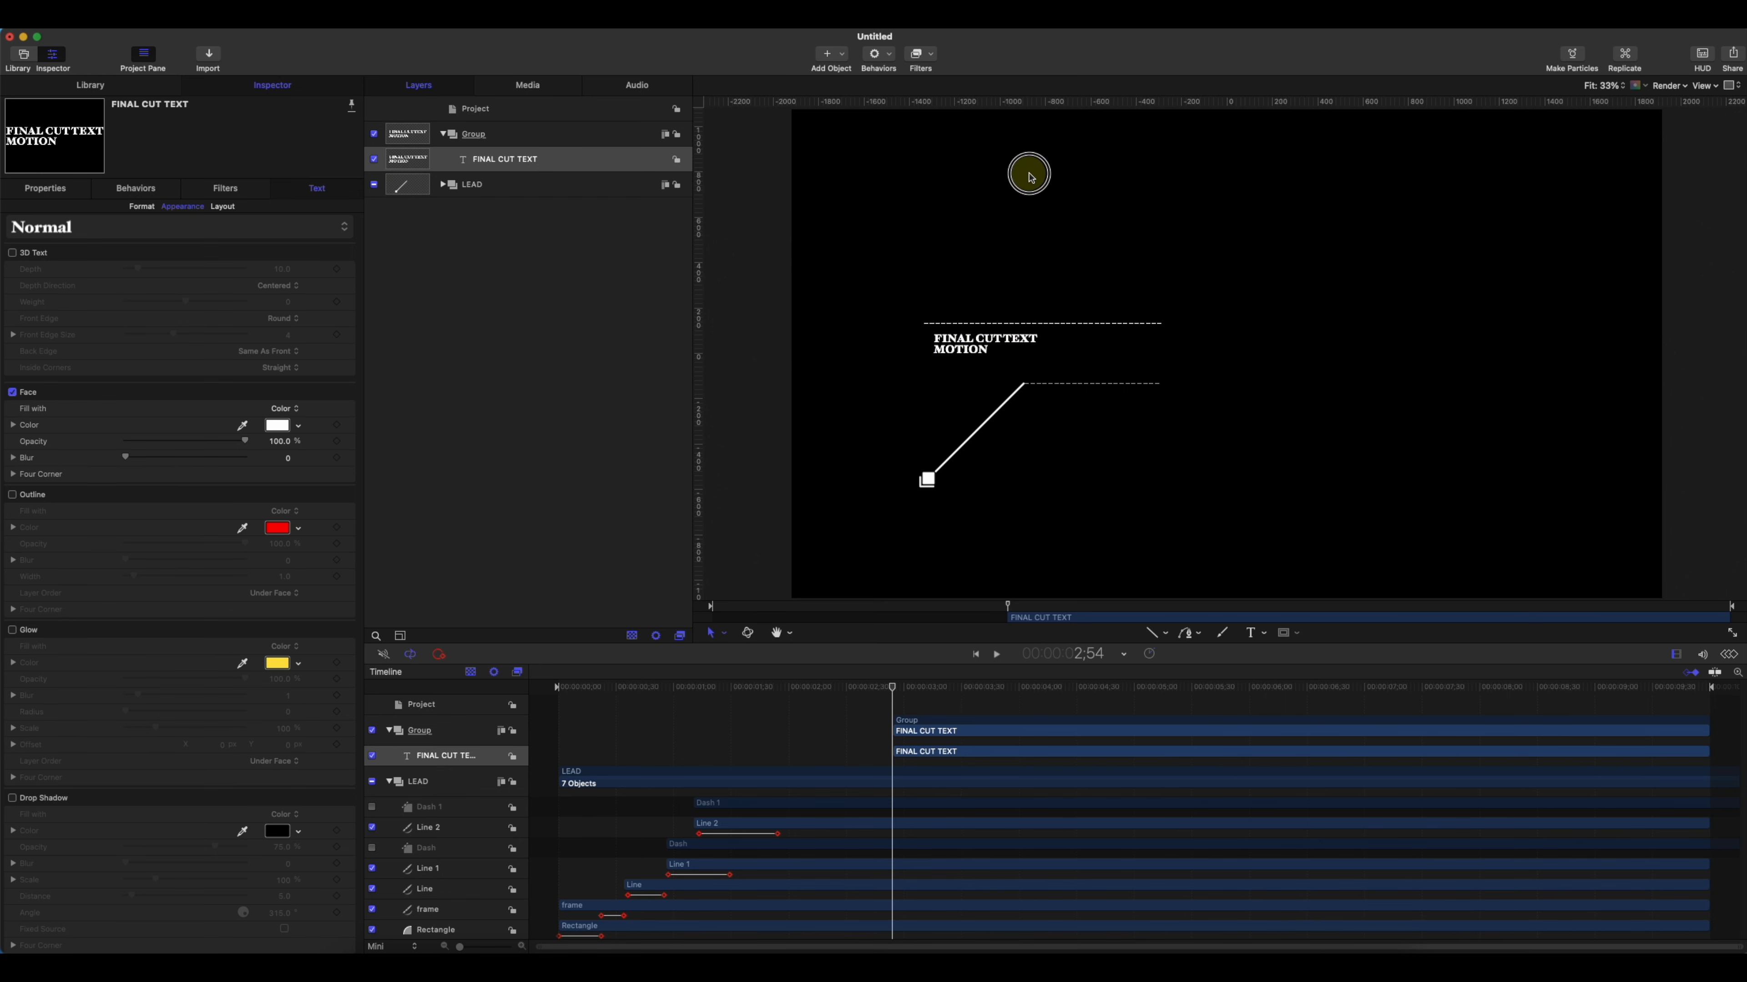
{"action": "left_click", "coordinate": [923, 281]}
{"action": "left_click", "coordinate": [957, 340]}
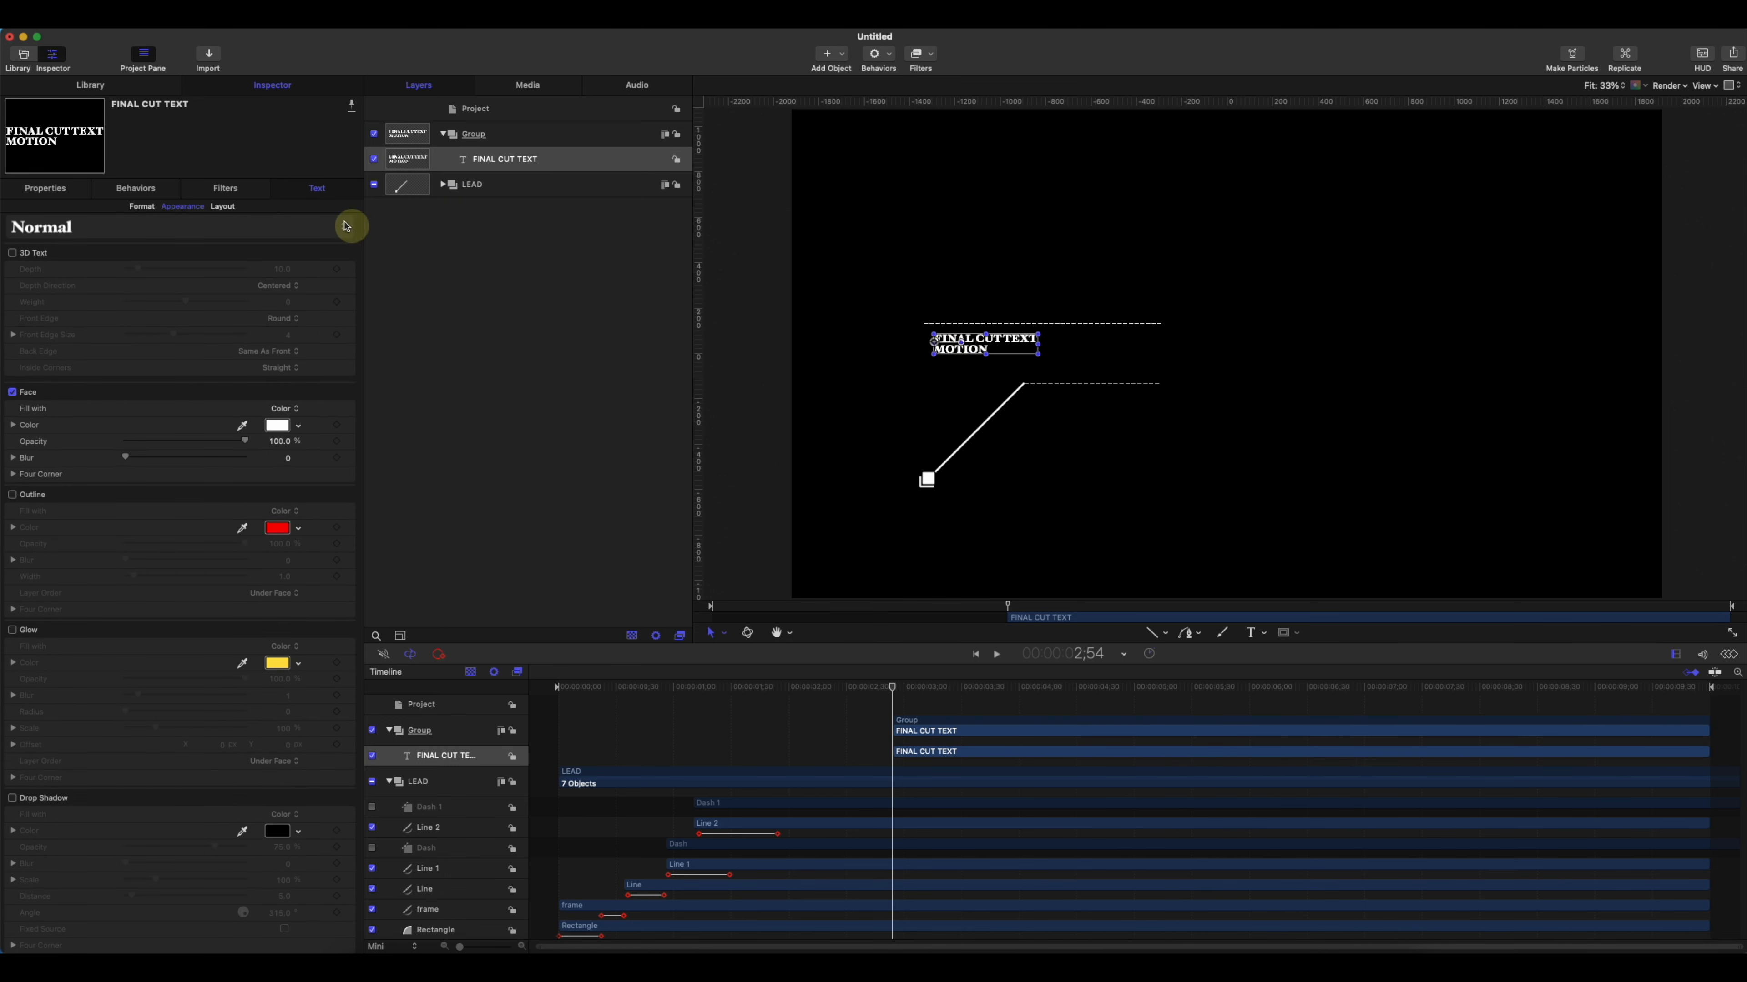
{"action": "left_click", "coordinate": [142, 206]}
{"action": "left_click_drag", "start_coordinate": [168, 309], "coordinate": [166, 301]}
{"action": "left_click_drag", "start_coordinate": [974, 348], "coordinate": [1004, 354]}
{"action": "left_click", "coordinate": [1119, 184]}
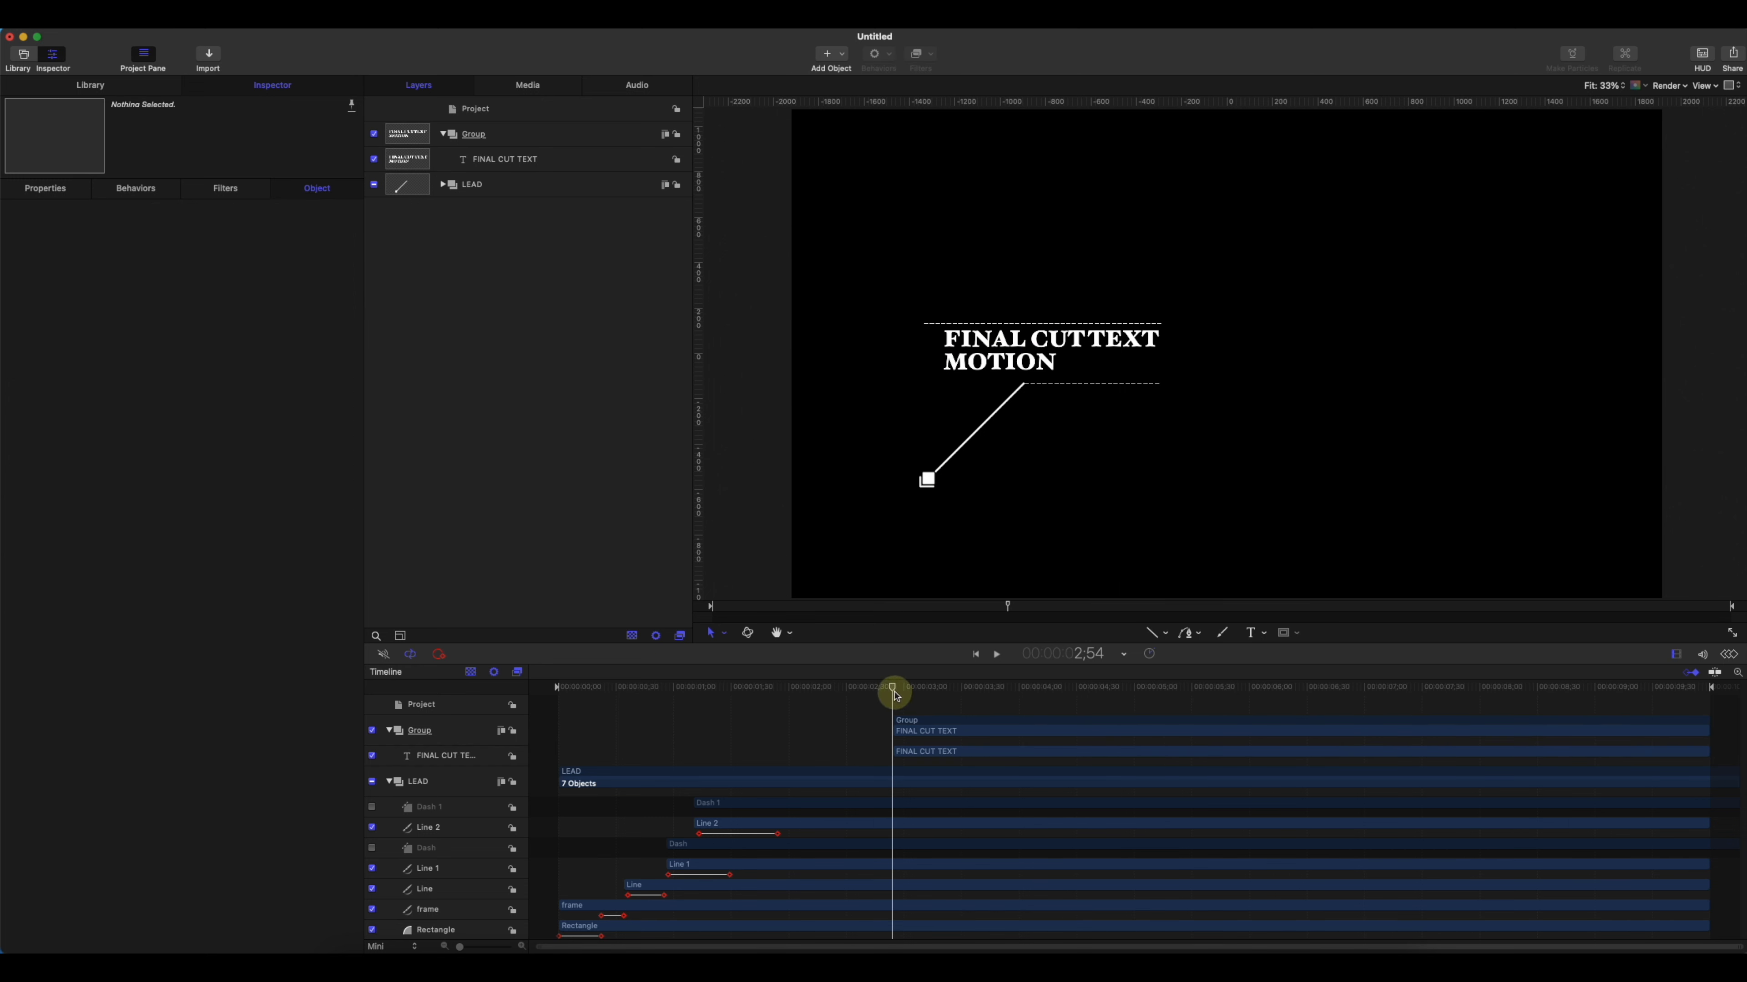
- Rename the title's group "Text" and make it start at 1;54, where the upper dashed line finishes drawing on
{"action": "left_click_drag", "start_coordinate": [893, 693], "coordinate": [777, 695]}
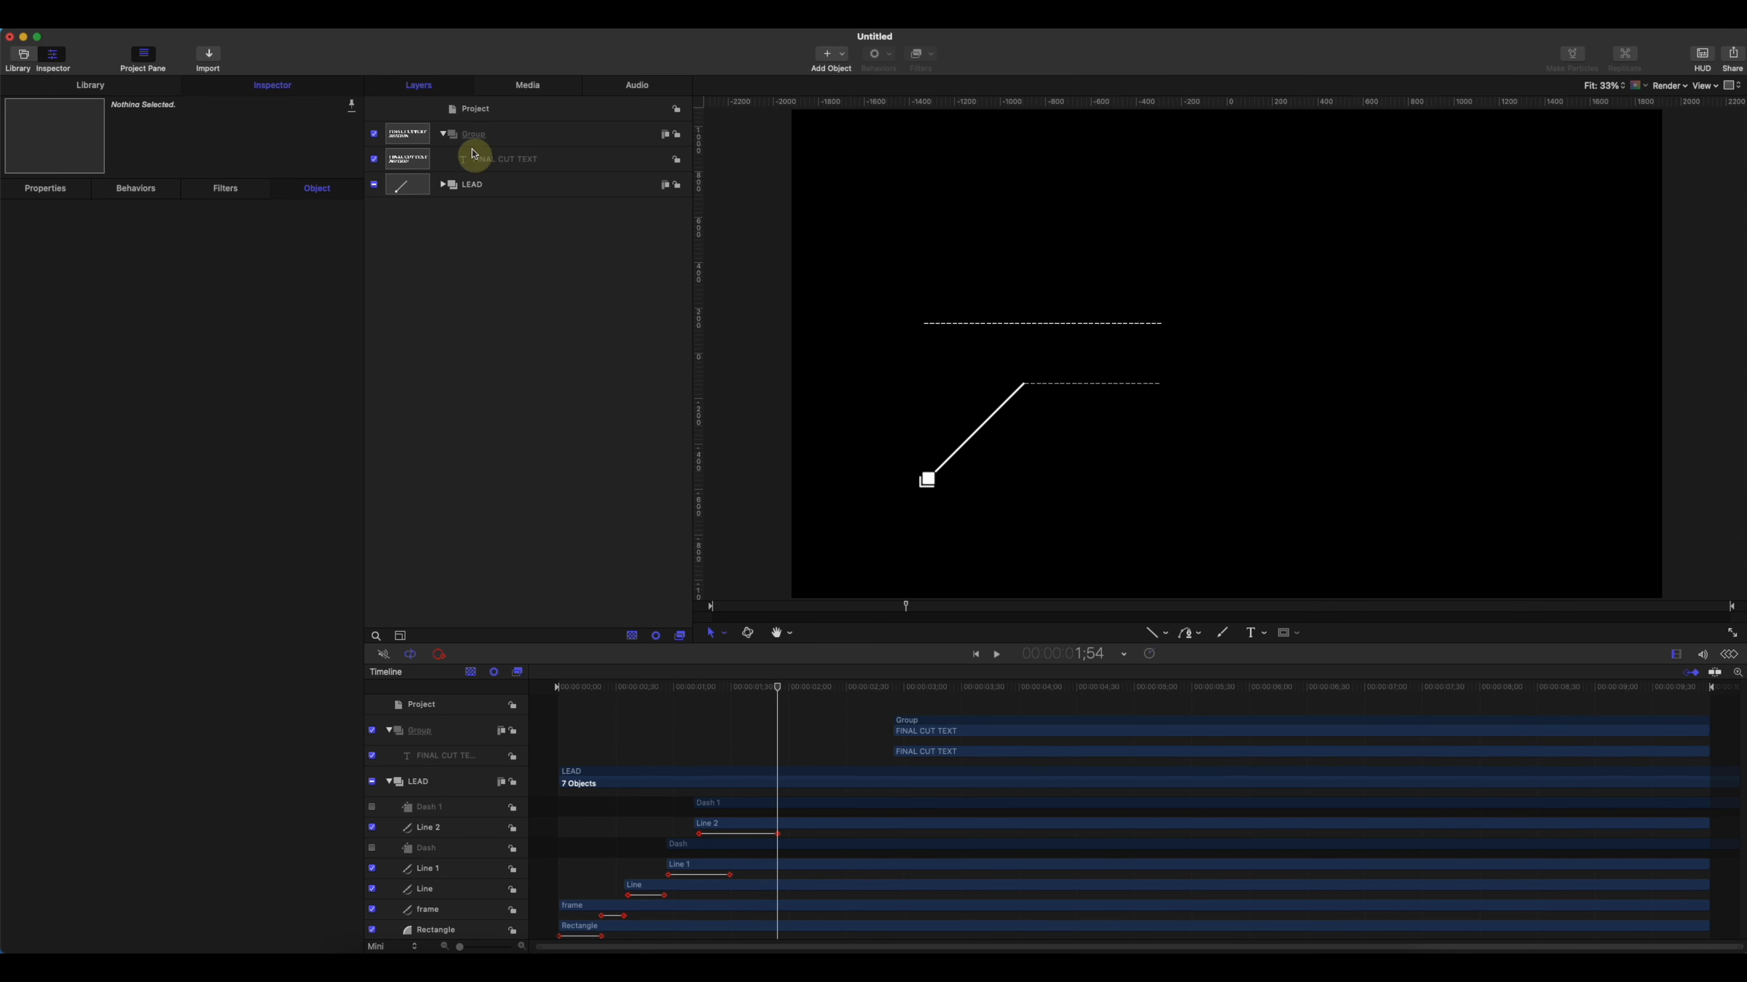
{"action": "left_click", "coordinate": [478, 135]}
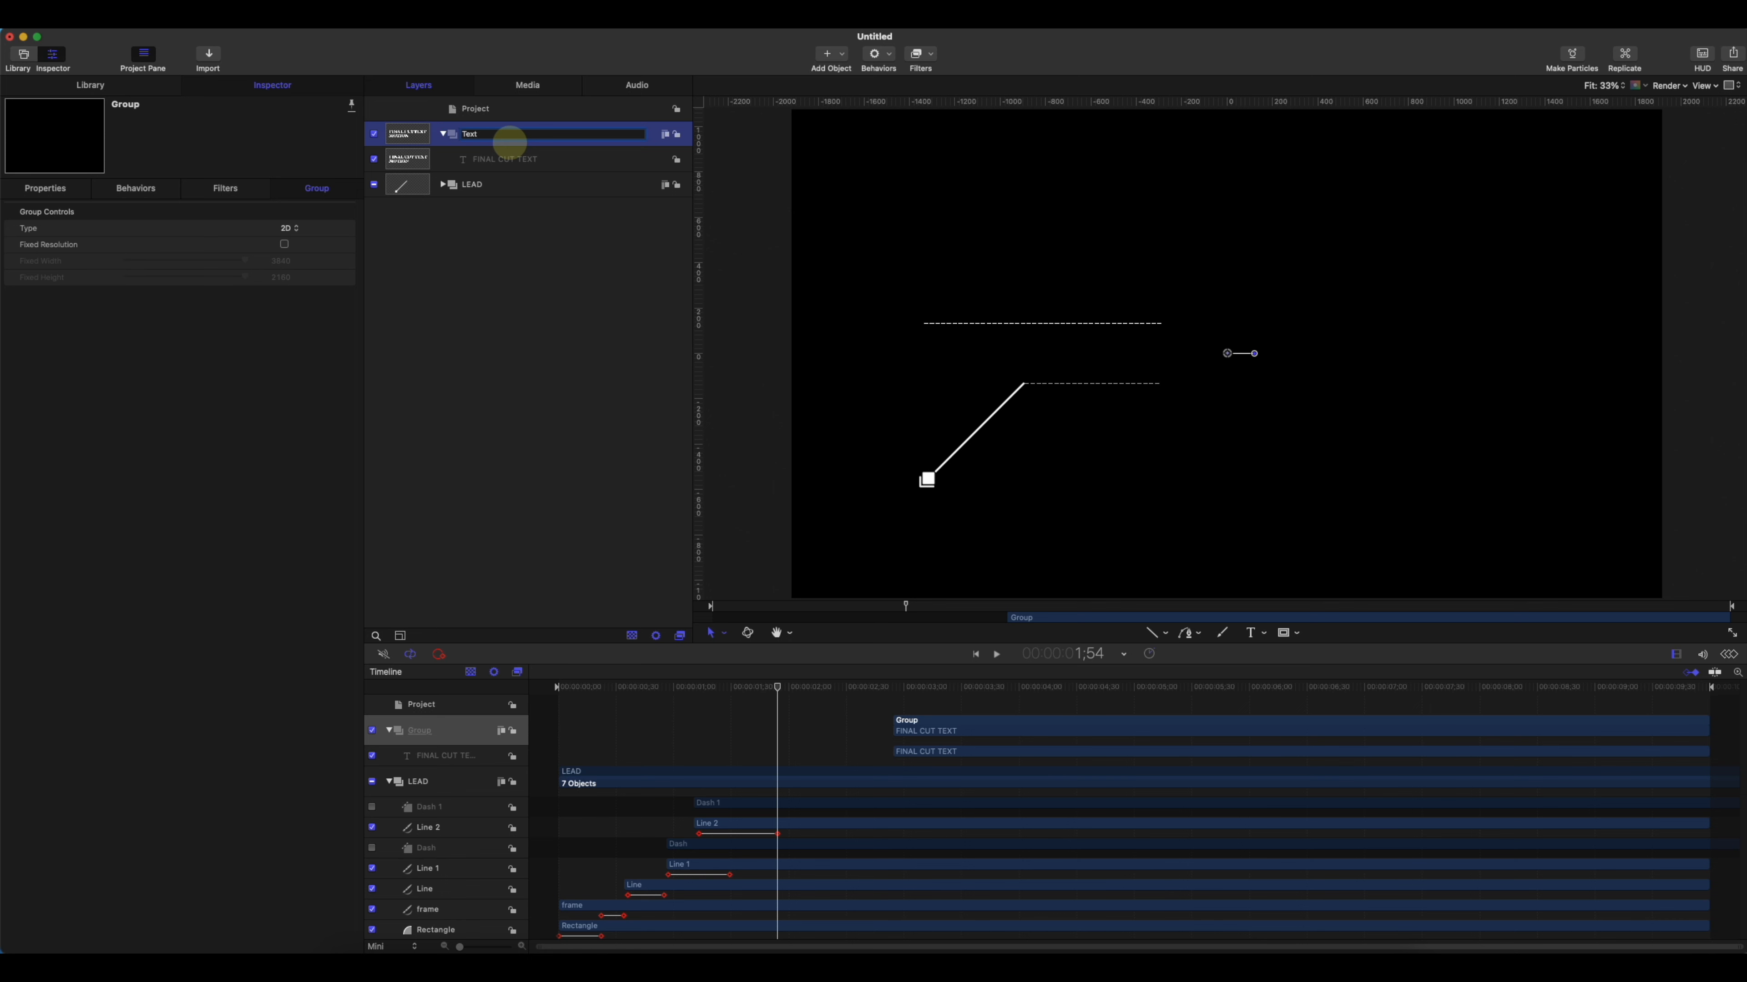
{"action": "type", "text": "Text"}
{"action": "key", "text": "Return"}
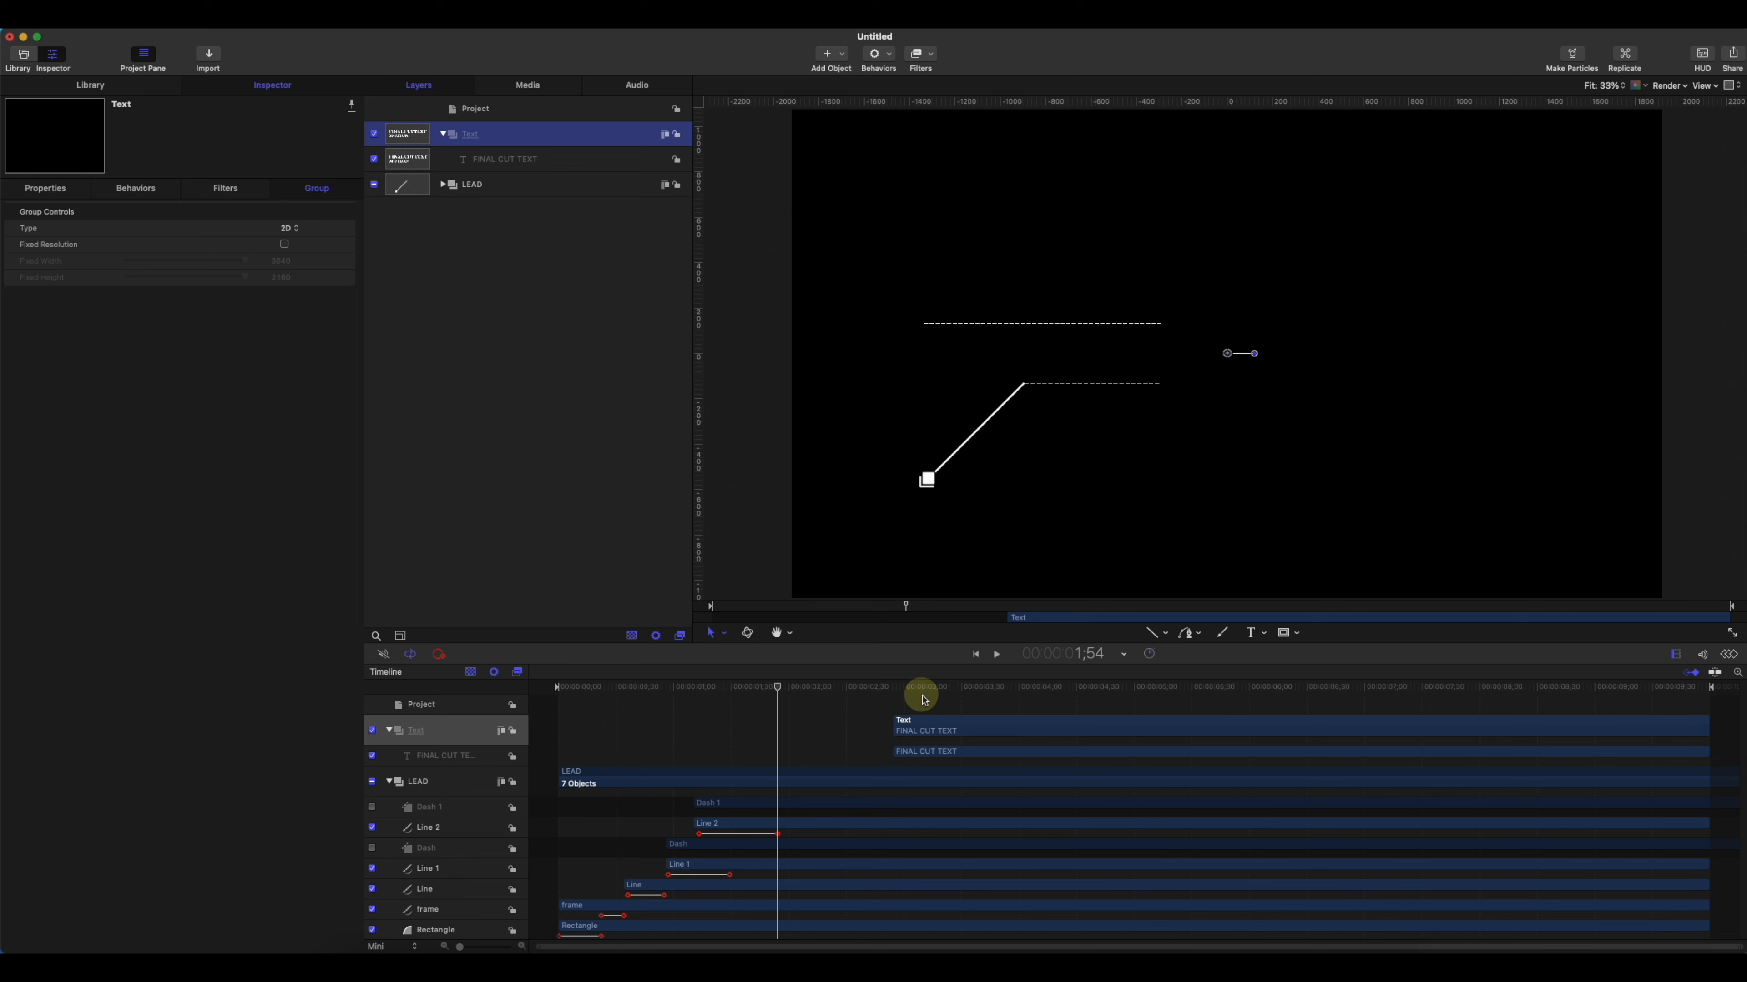
{"action": "key", "text": "shift+bracketleft"}
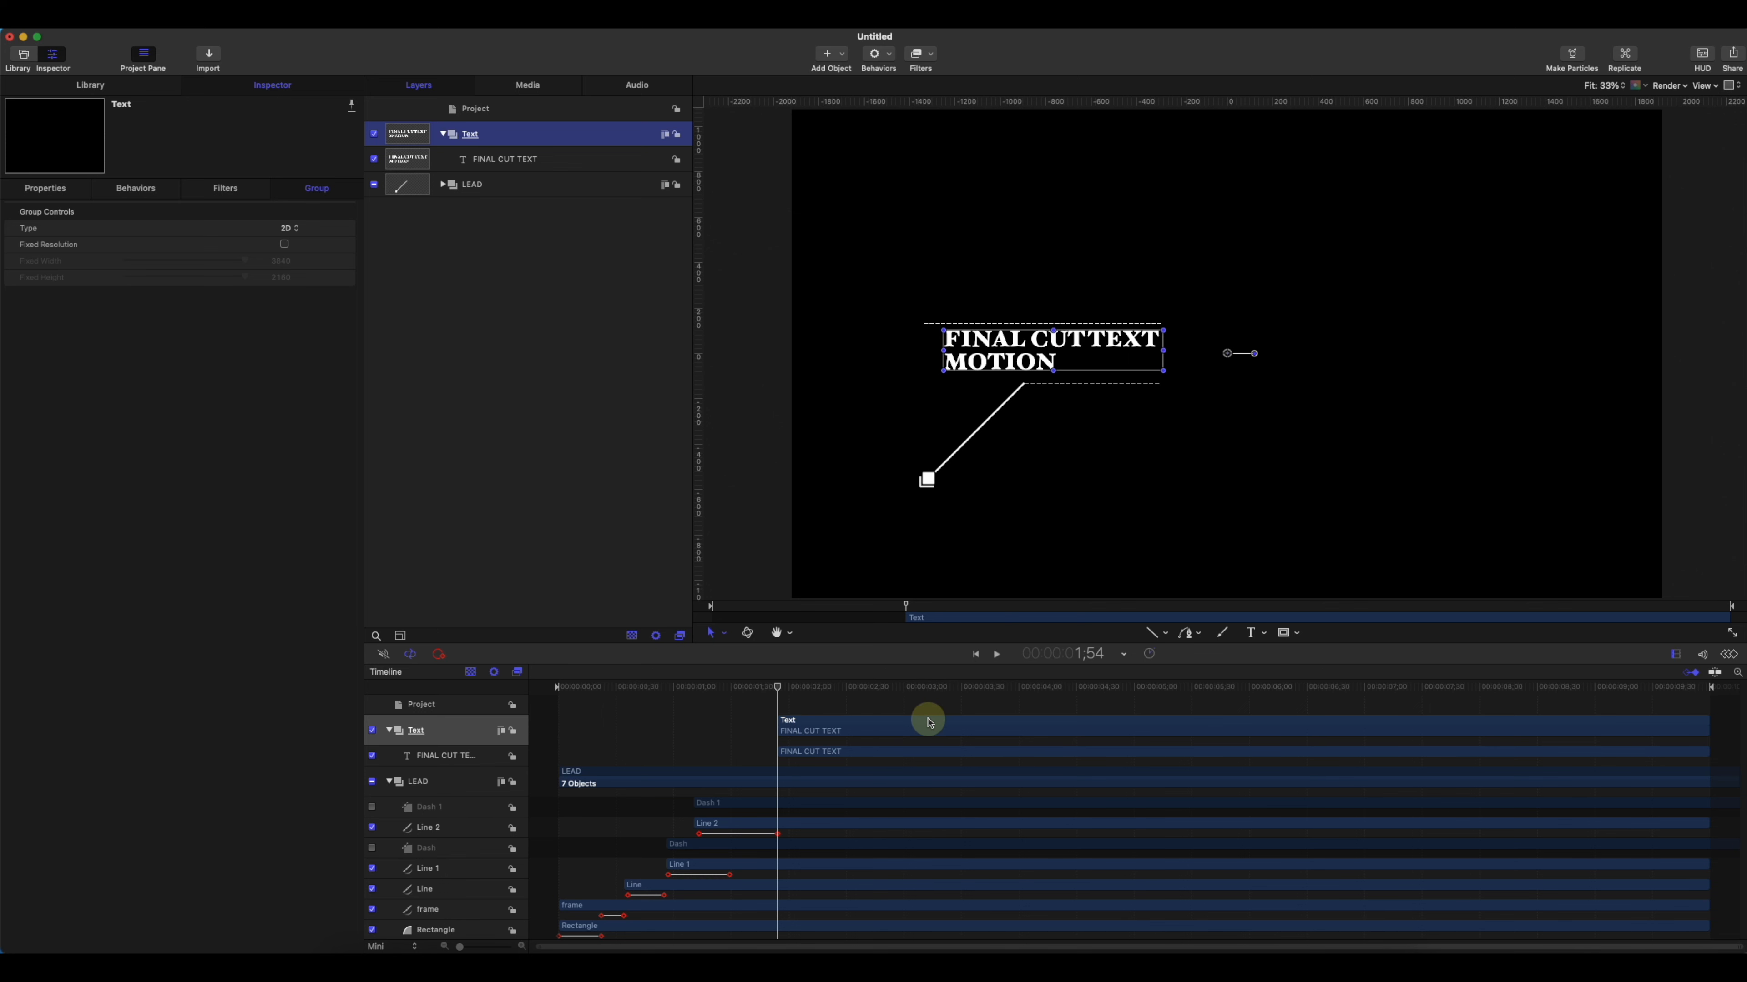
- Draw a white-filled rectangle in the LEAD group covering the area between the two dashed lines, over the title text
{"action": "left_click_drag", "start_coordinate": [778, 685], "coordinate": [808, 705]}
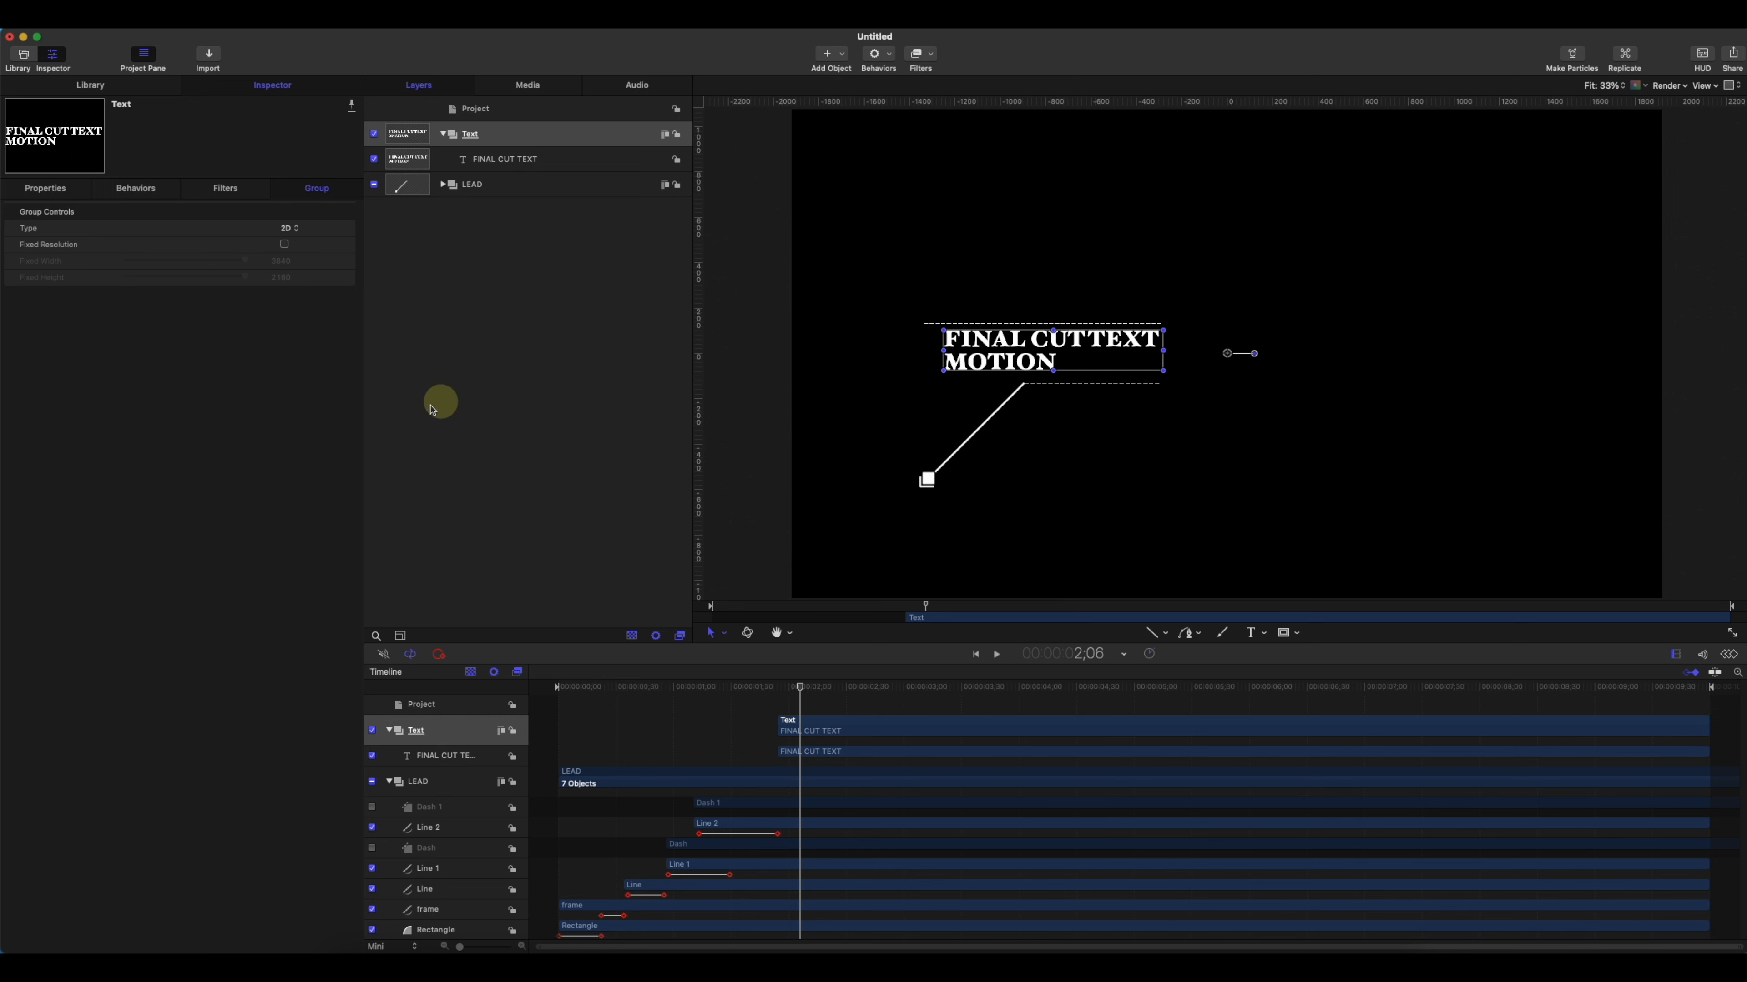
{"action": "left_click", "coordinate": [606, 365]}
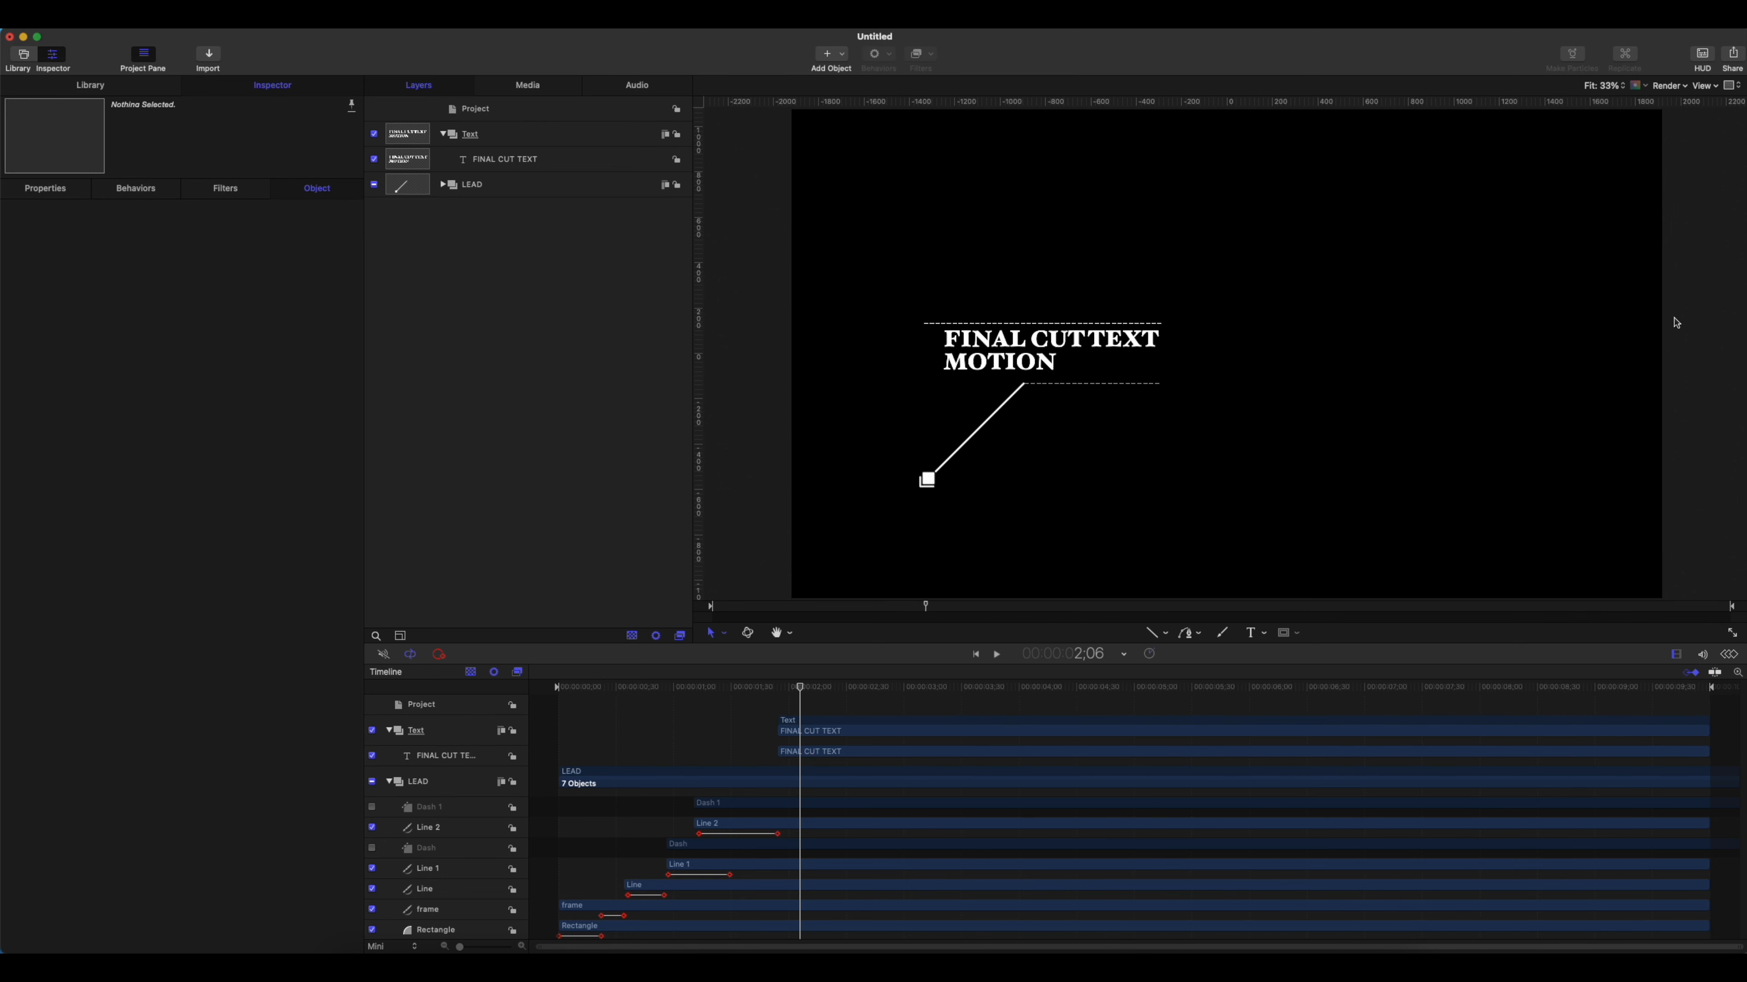
{"action": "left_click", "coordinate": [988, 316]}
{"action": "left_click", "coordinate": [482, 159]}
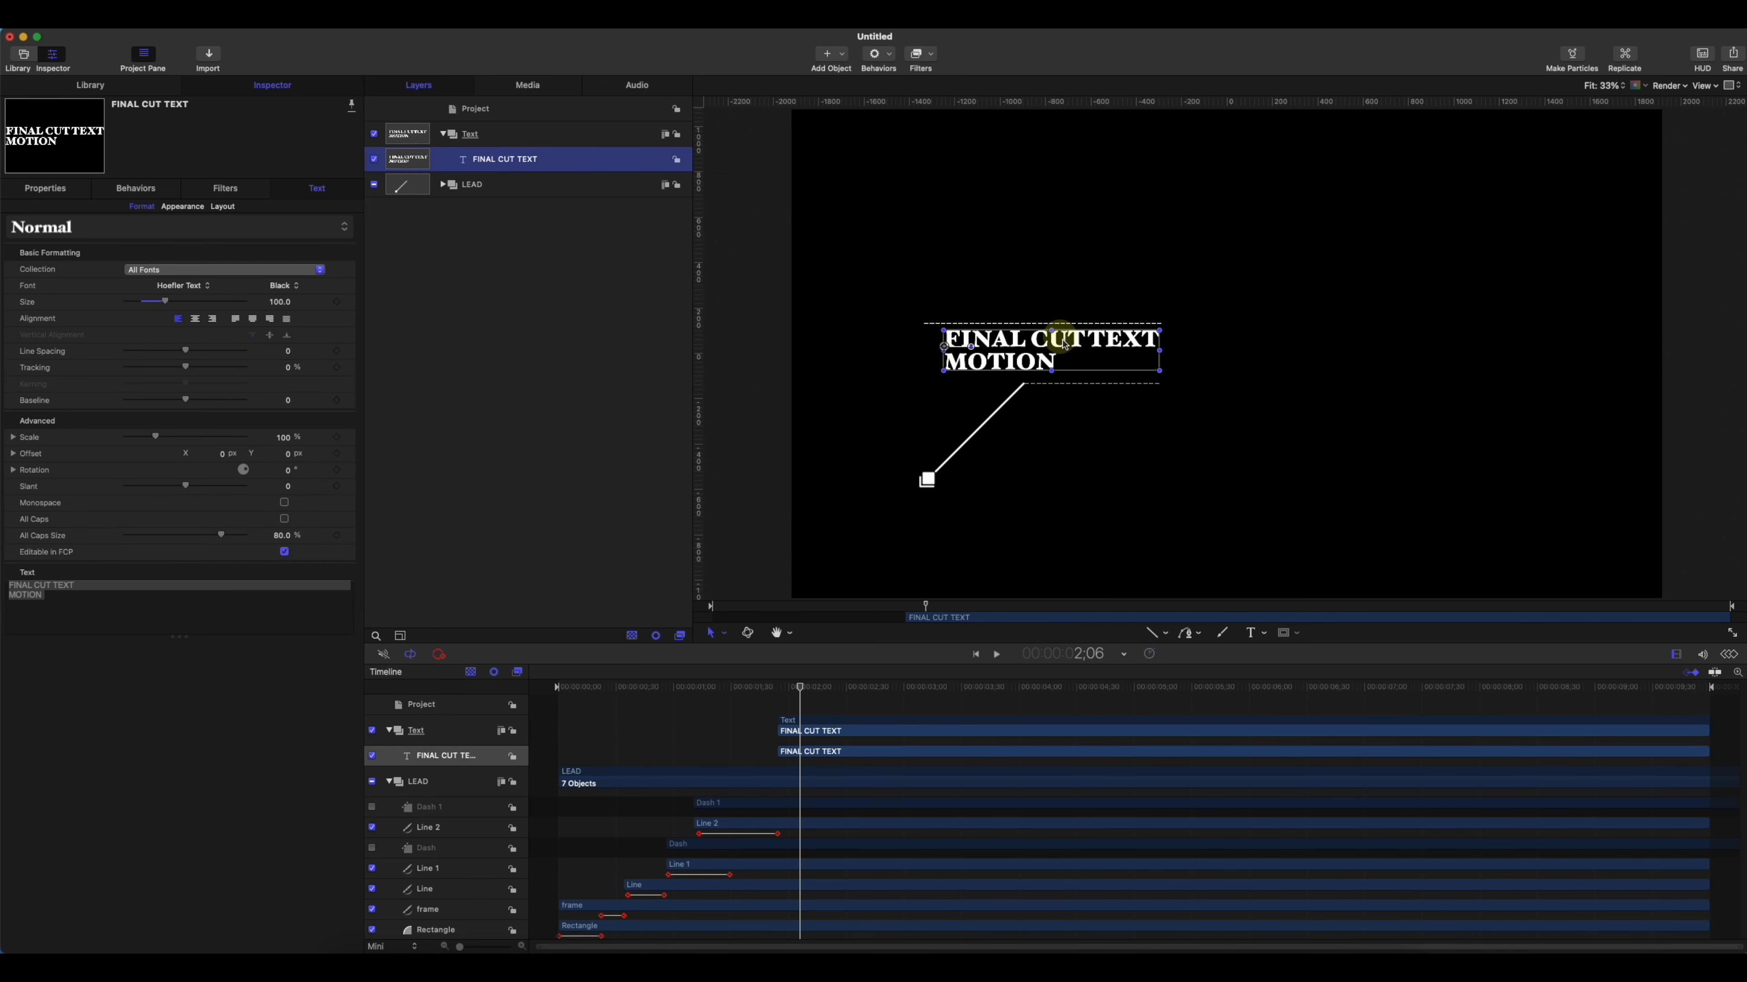
{"action": "left_click", "coordinate": [444, 134]}
{"action": "left_click", "coordinate": [450, 159]}
{"action": "left_click", "coordinate": [443, 159]}
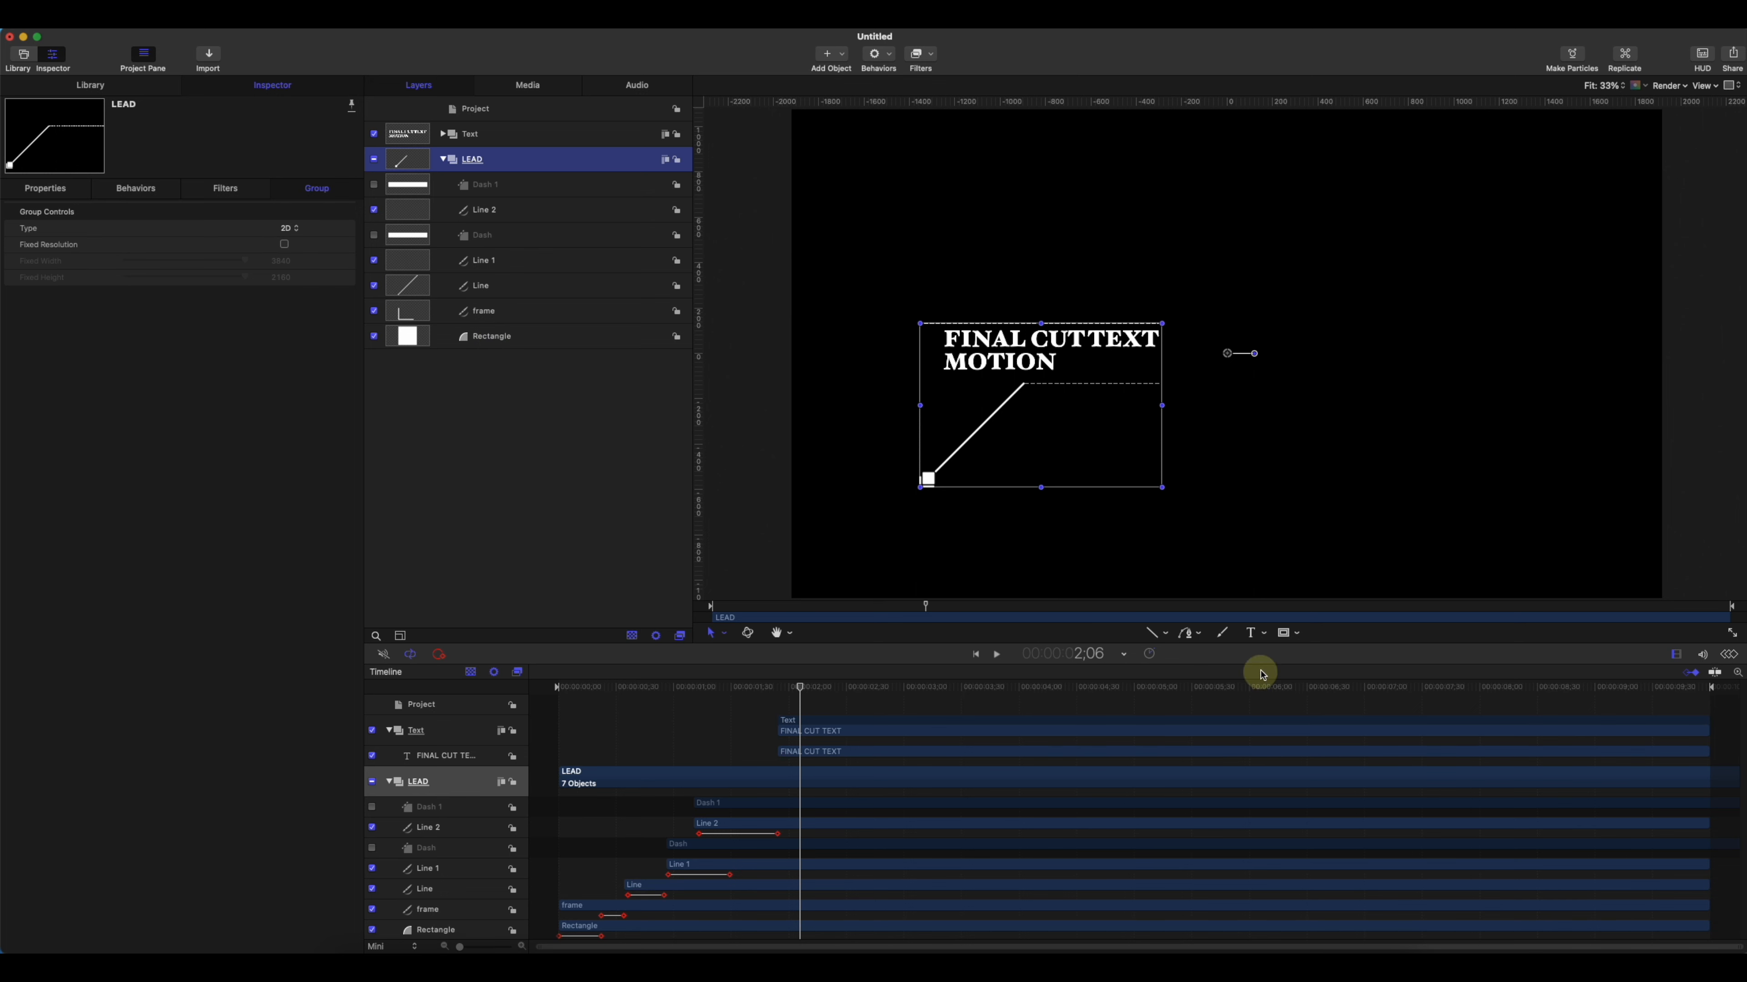
{"action": "left_click", "coordinate": [1290, 636]}
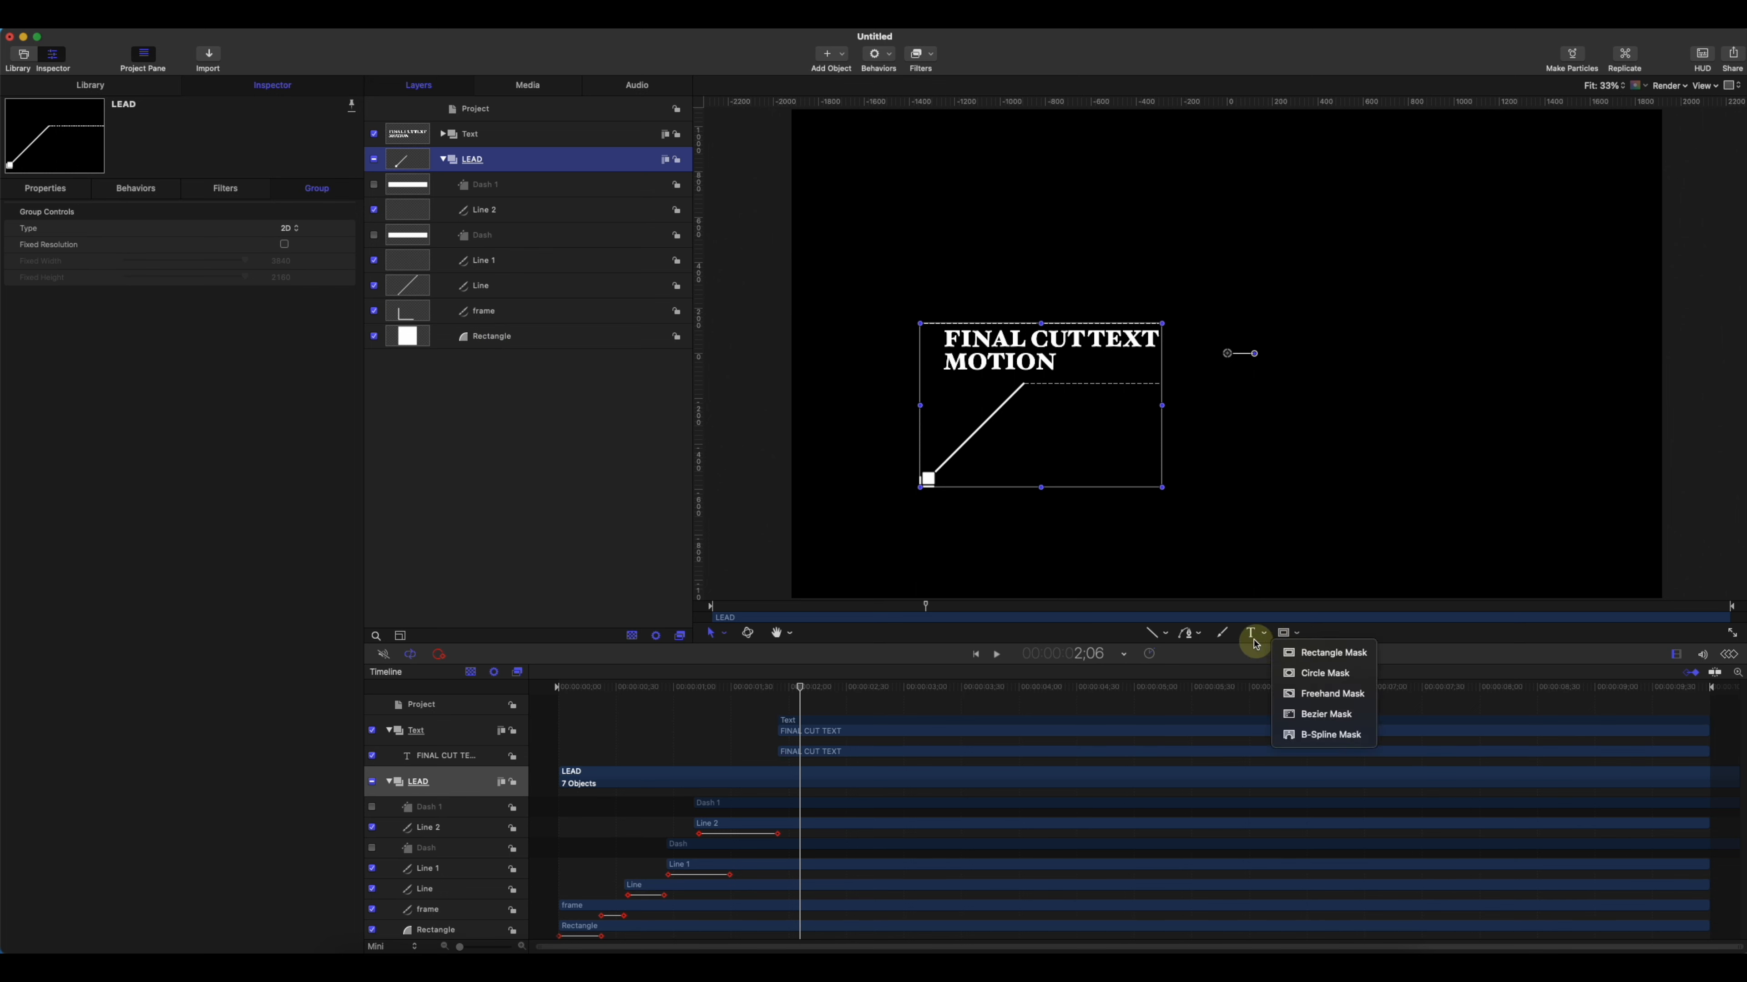
{"action": "left_click", "coordinate": [1163, 633]}
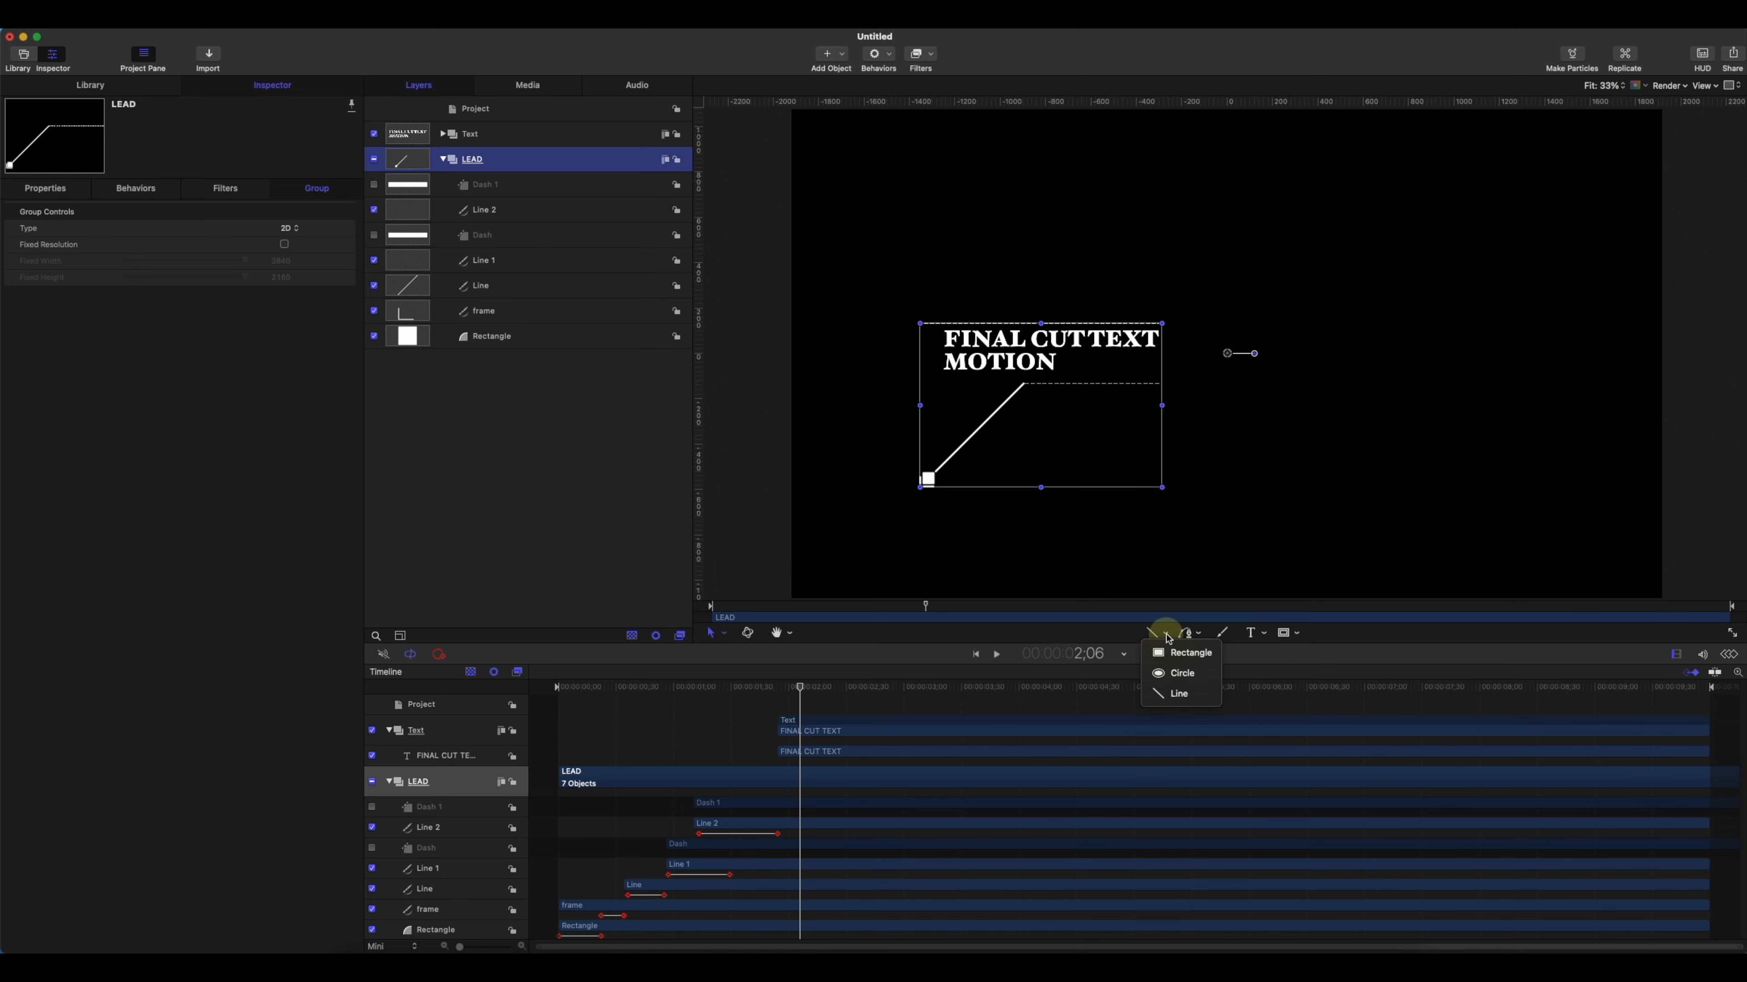
{"action": "left_click", "coordinate": [1171, 654]}
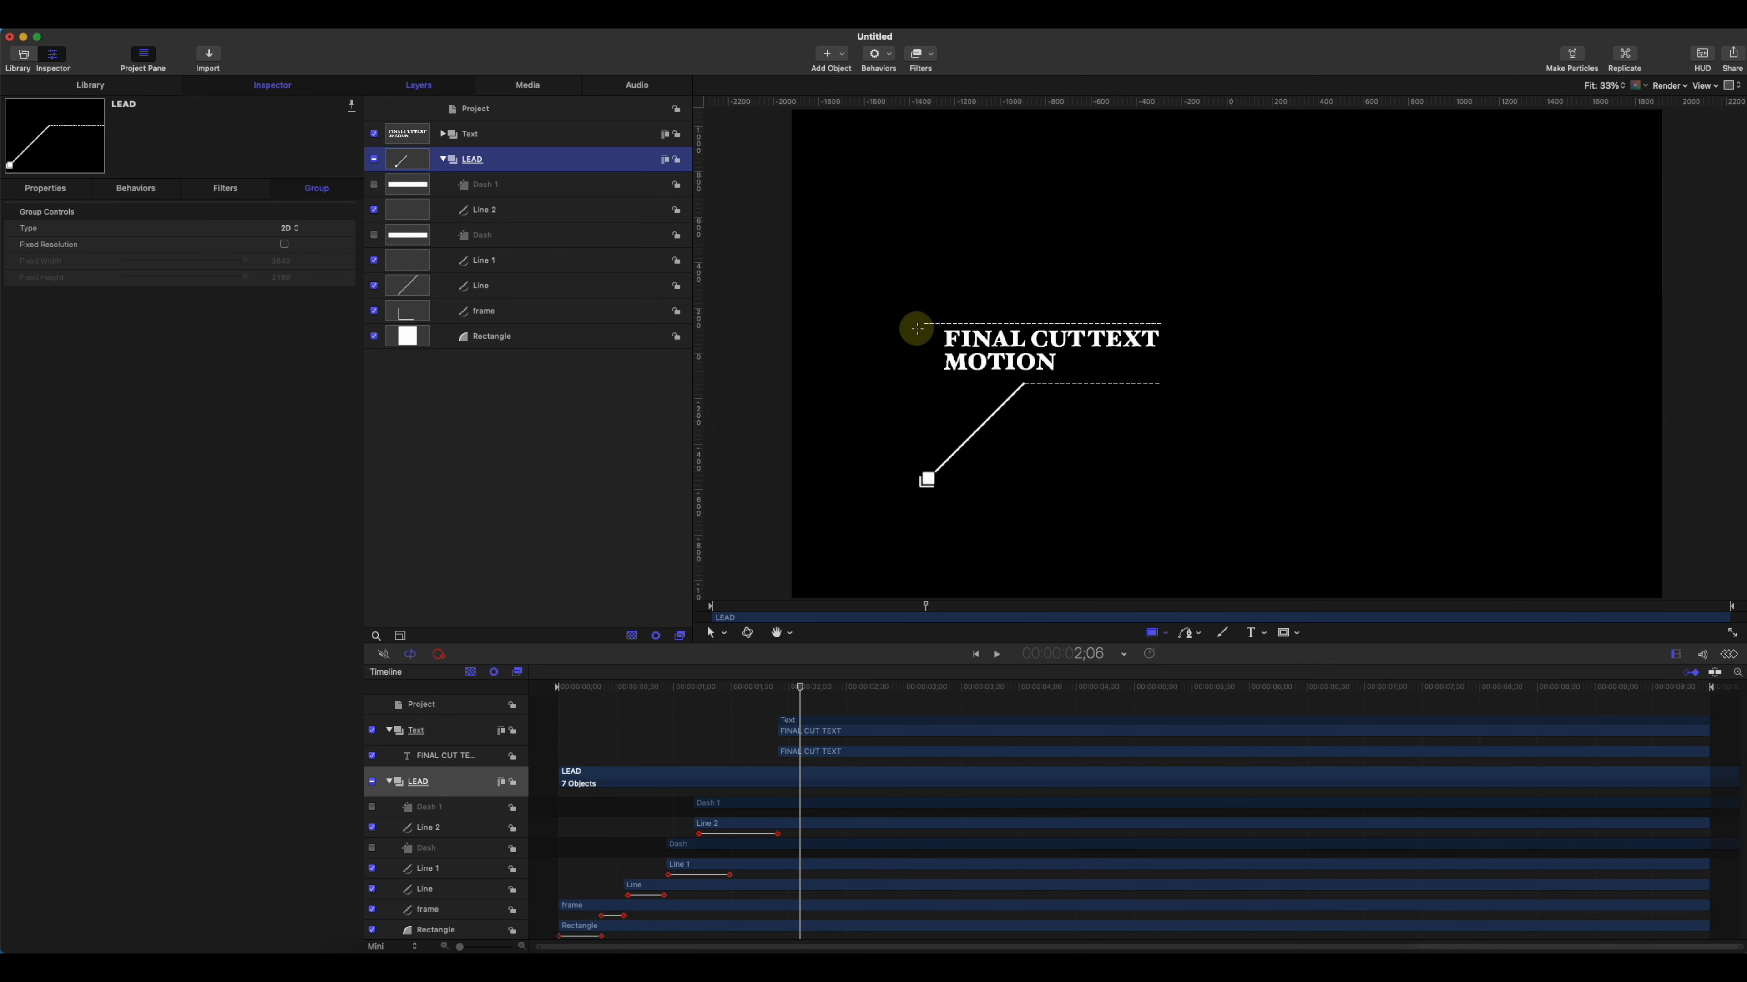
{"action": "left_click_drag", "start_coordinate": [919, 323], "coordinate": [1169, 383]}
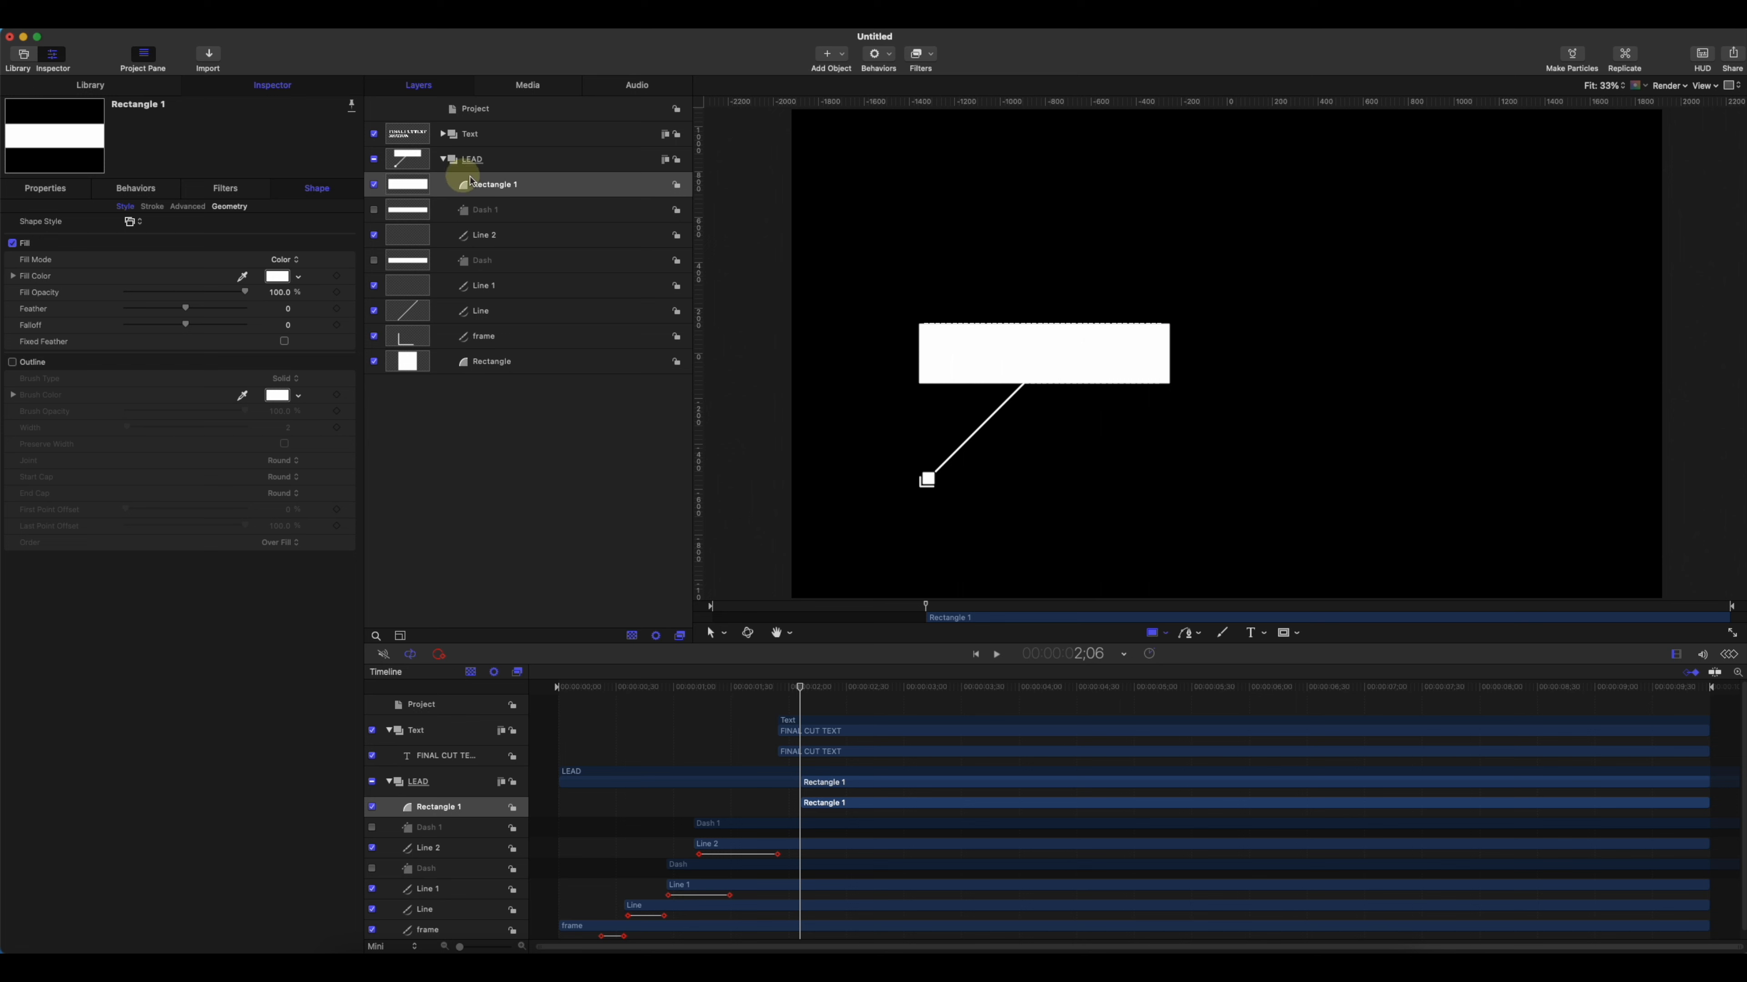
- Hide the new rectangle and extend its start to the beginning of the project
{"action": "left_click", "coordinate": [373, 185]}
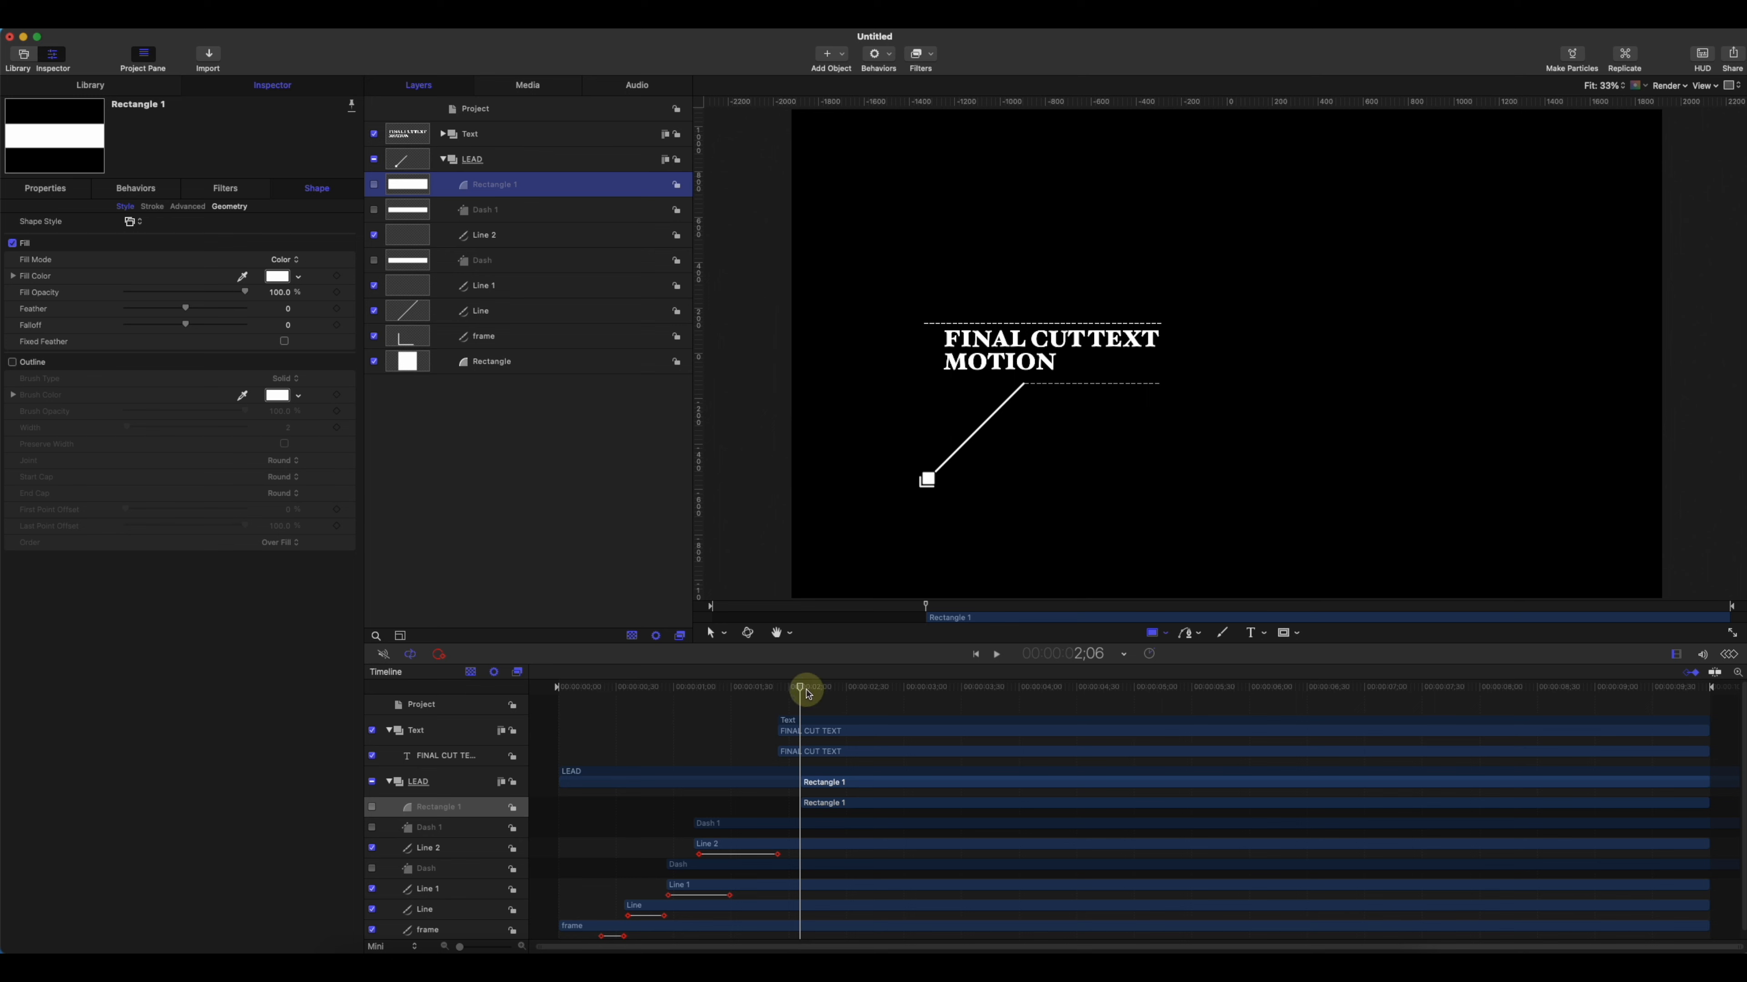
{"action": "left_click_drag", "start_coordinate": [809, 695], "coordinate": [558, 694]}
{"action": "left_click", "coordinate": [814, 803]}
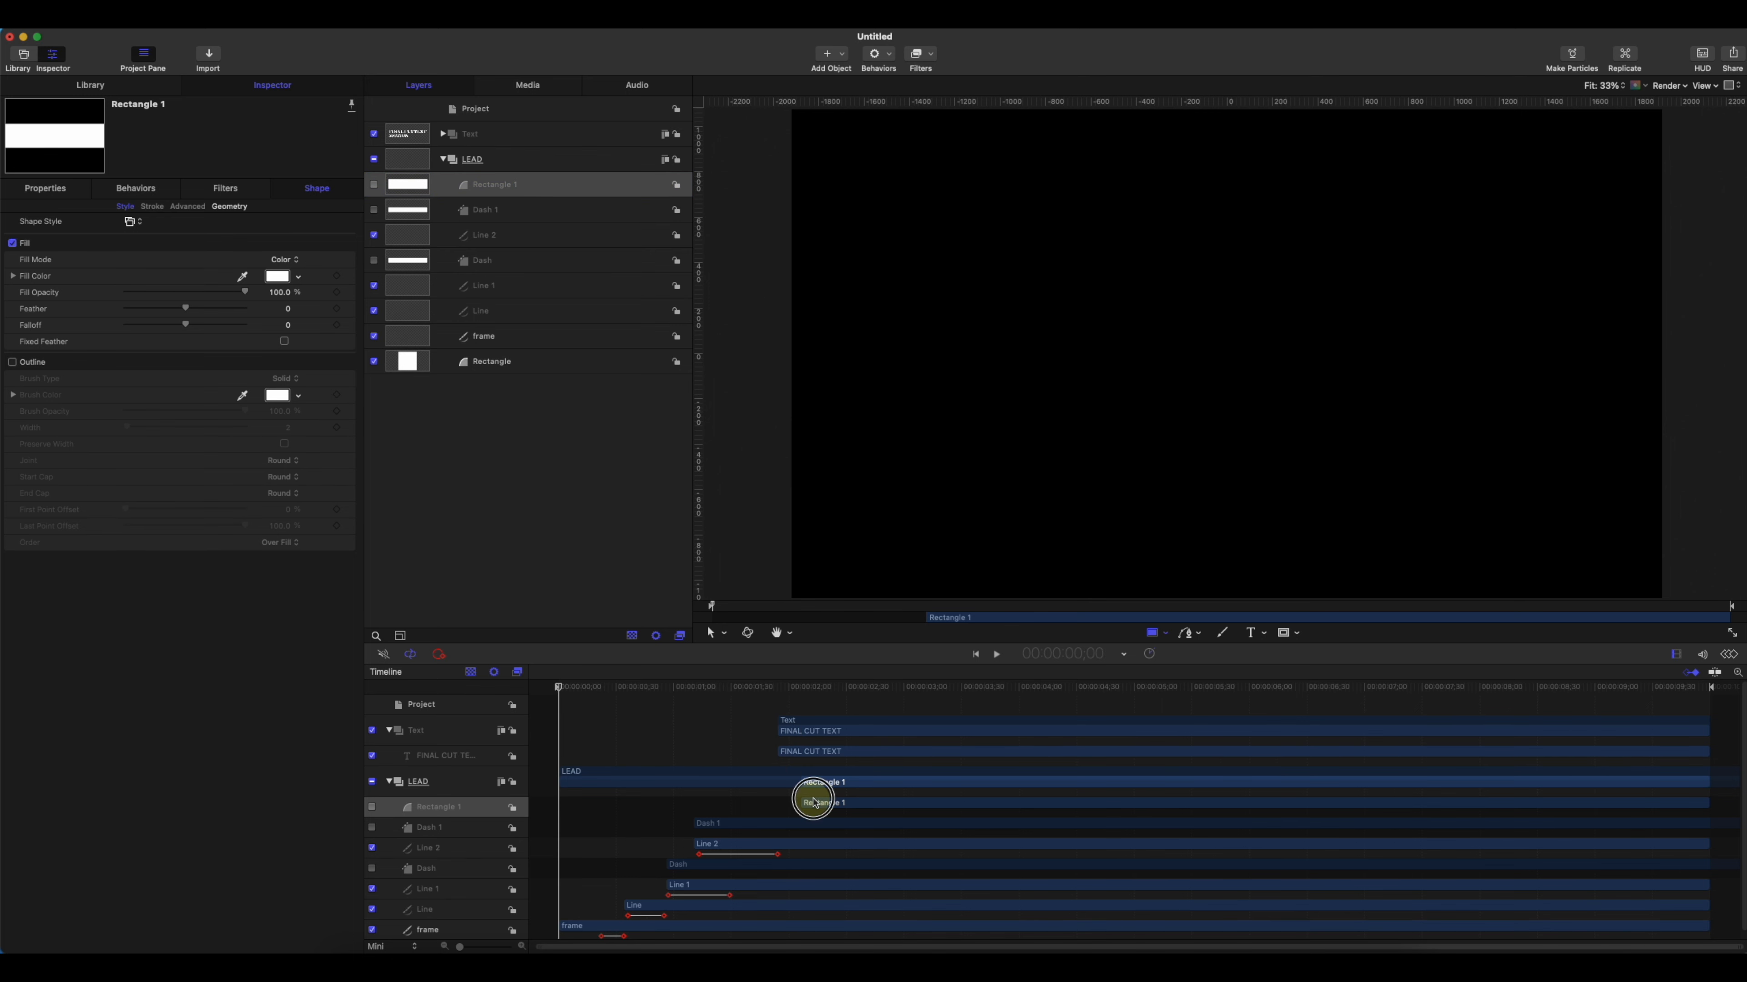
{"action": "key", "text": "i"}
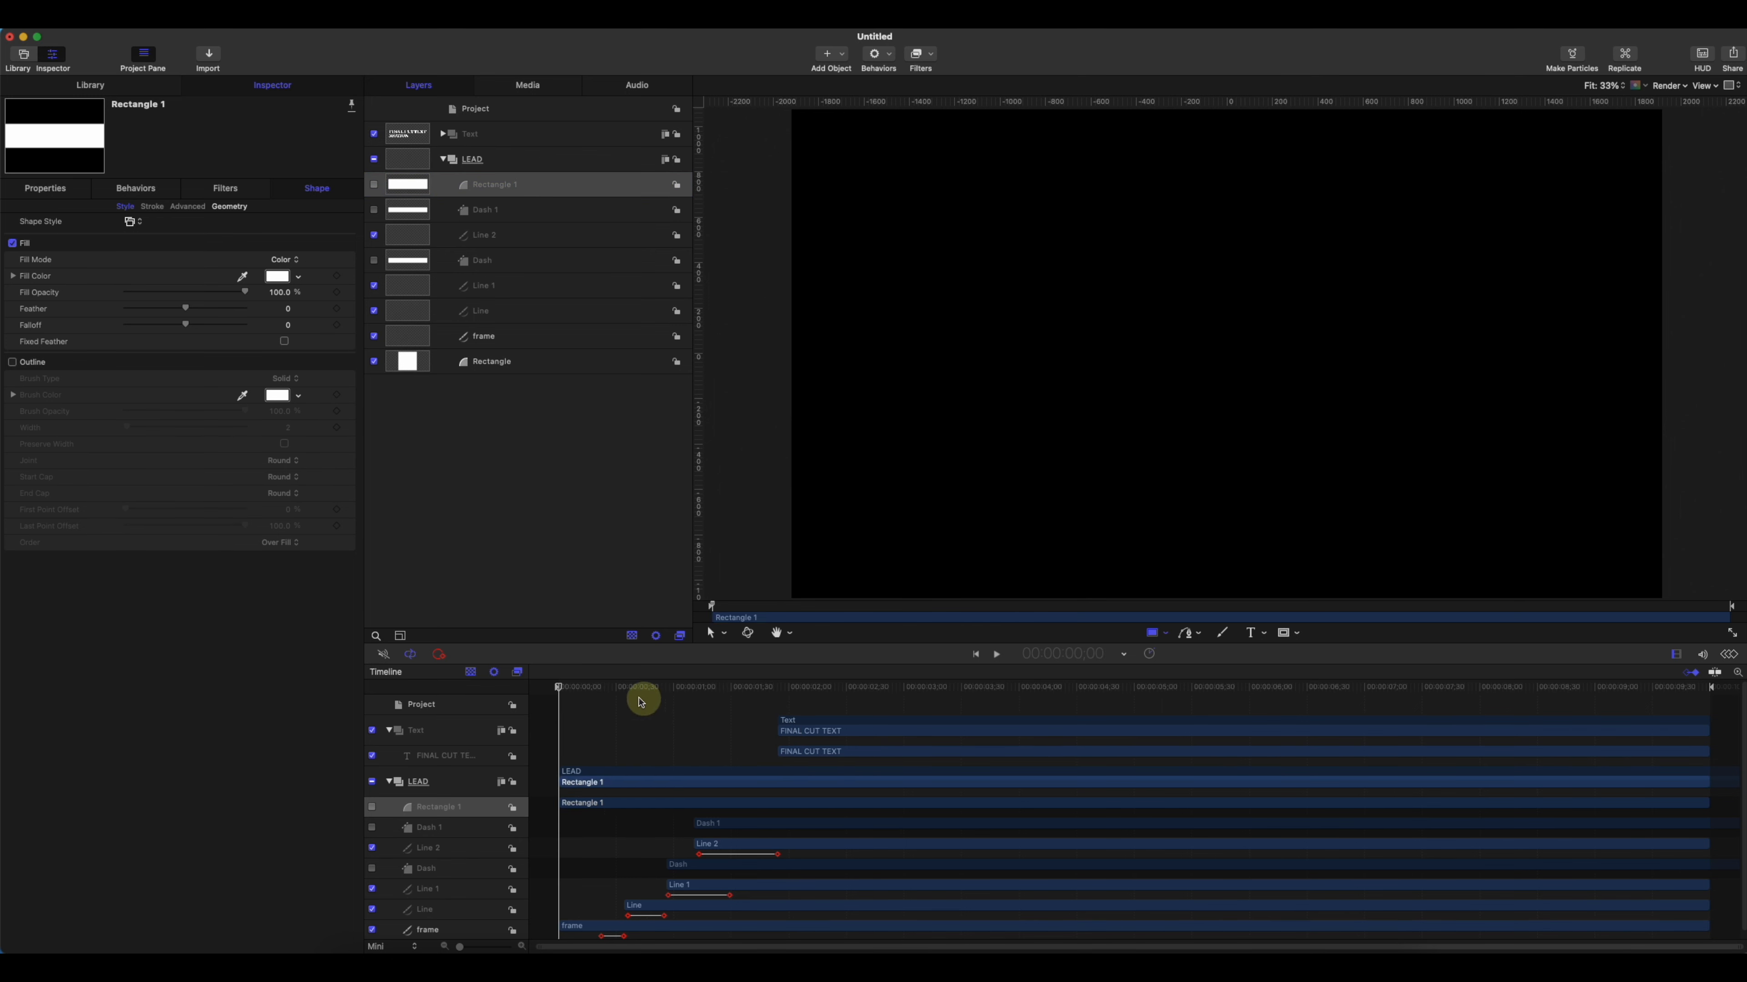
- Add an image mask to the FINAL CUT TEXT layer in the Text group
{"action": "left_click_drag", "start_coordinate": [573, 687], "coordinate": [788, 730]}
{"action": "left_click", "coordinate": [530, 437]}
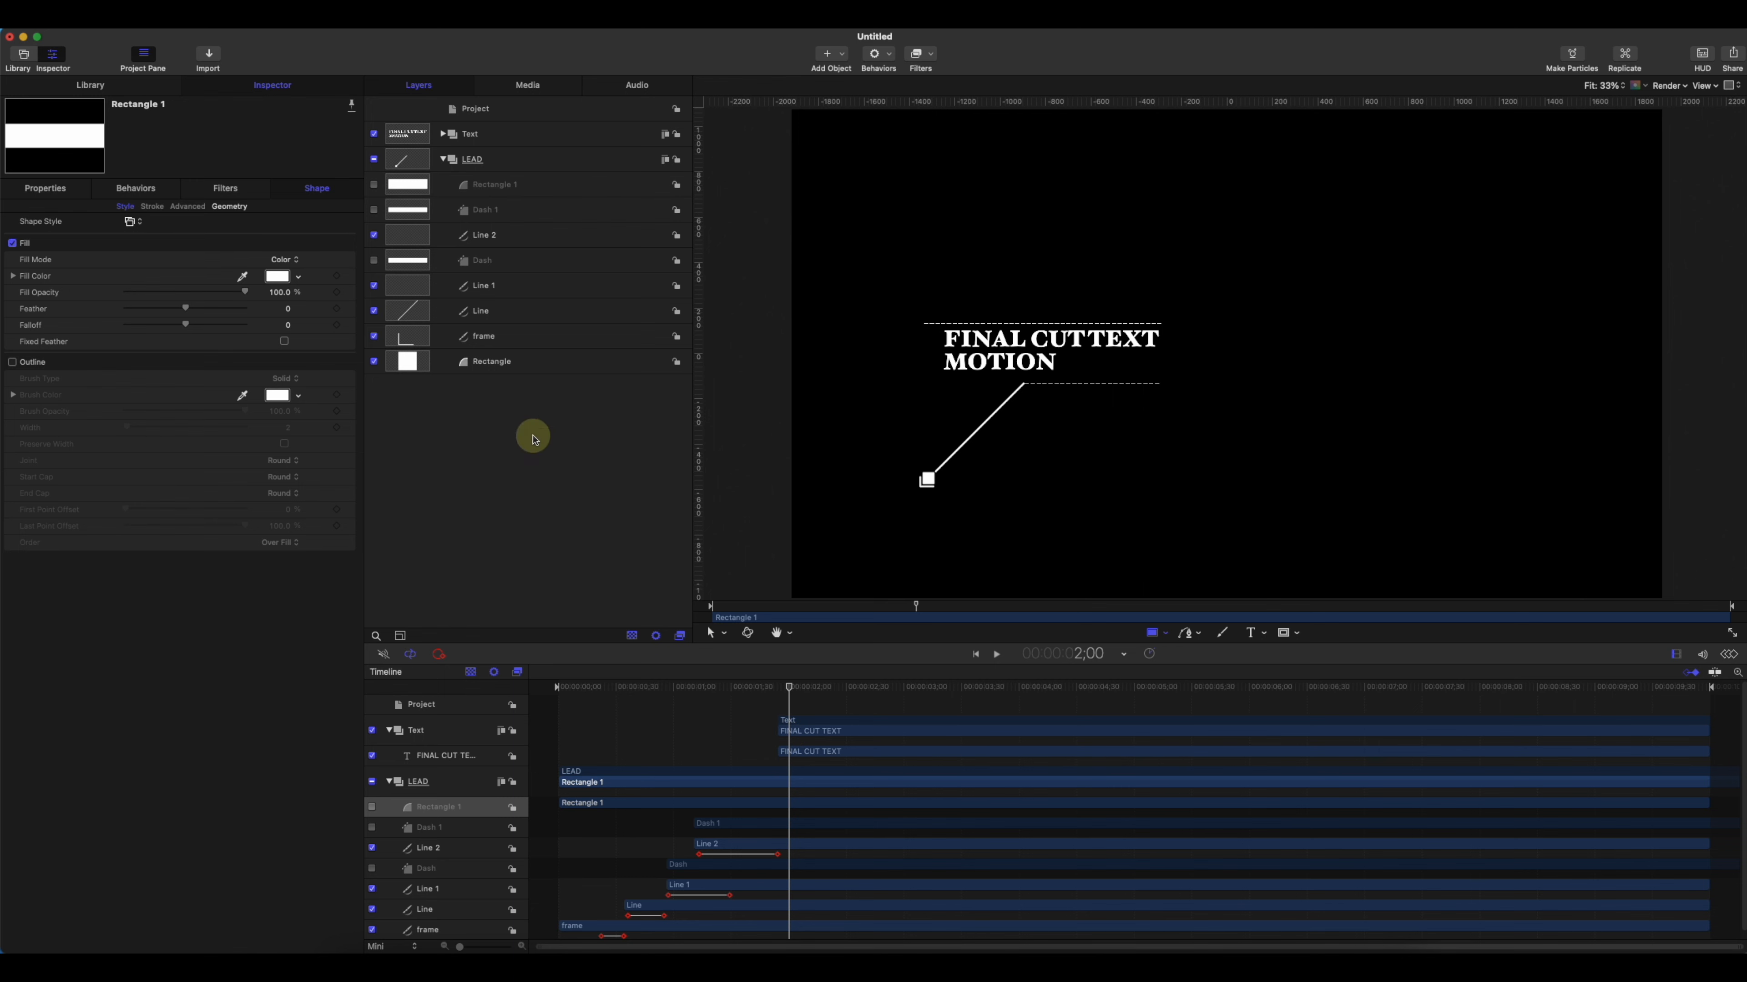
{"action": "left_click", "coordinate": [445, 161]}
{"action": "left_click", "coordinate": [443, 136]}
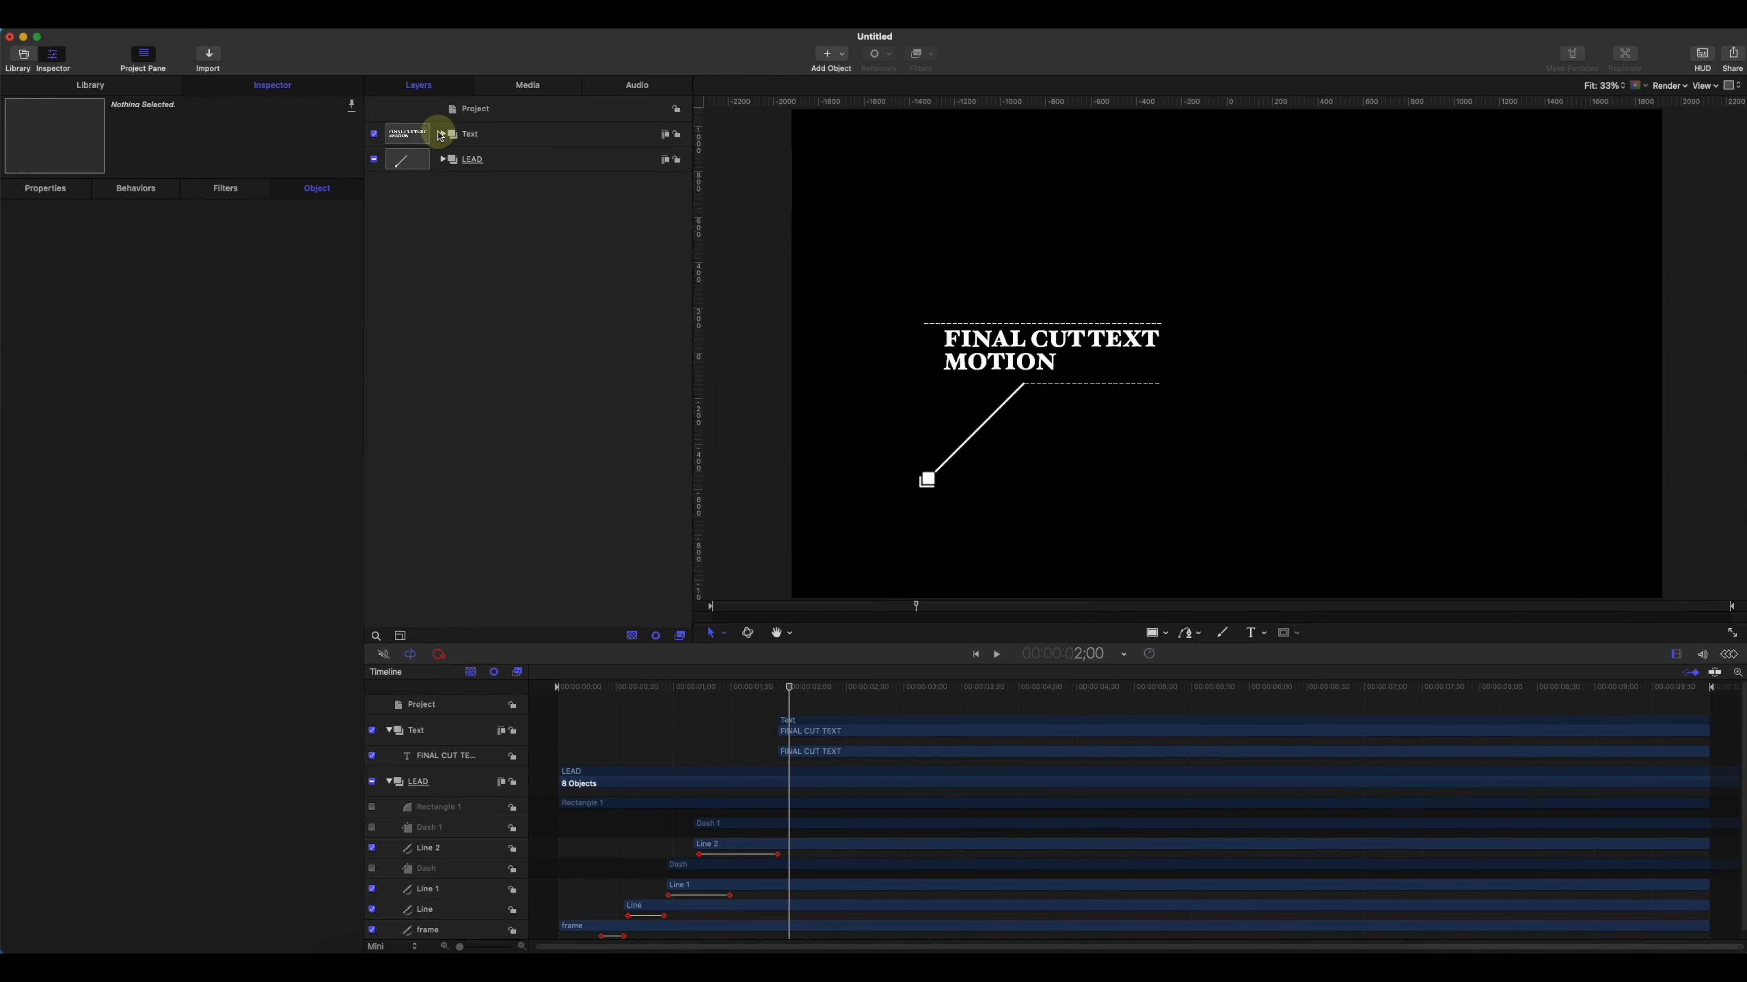
{"action": "left_click", "coordinate": [485, 160]}
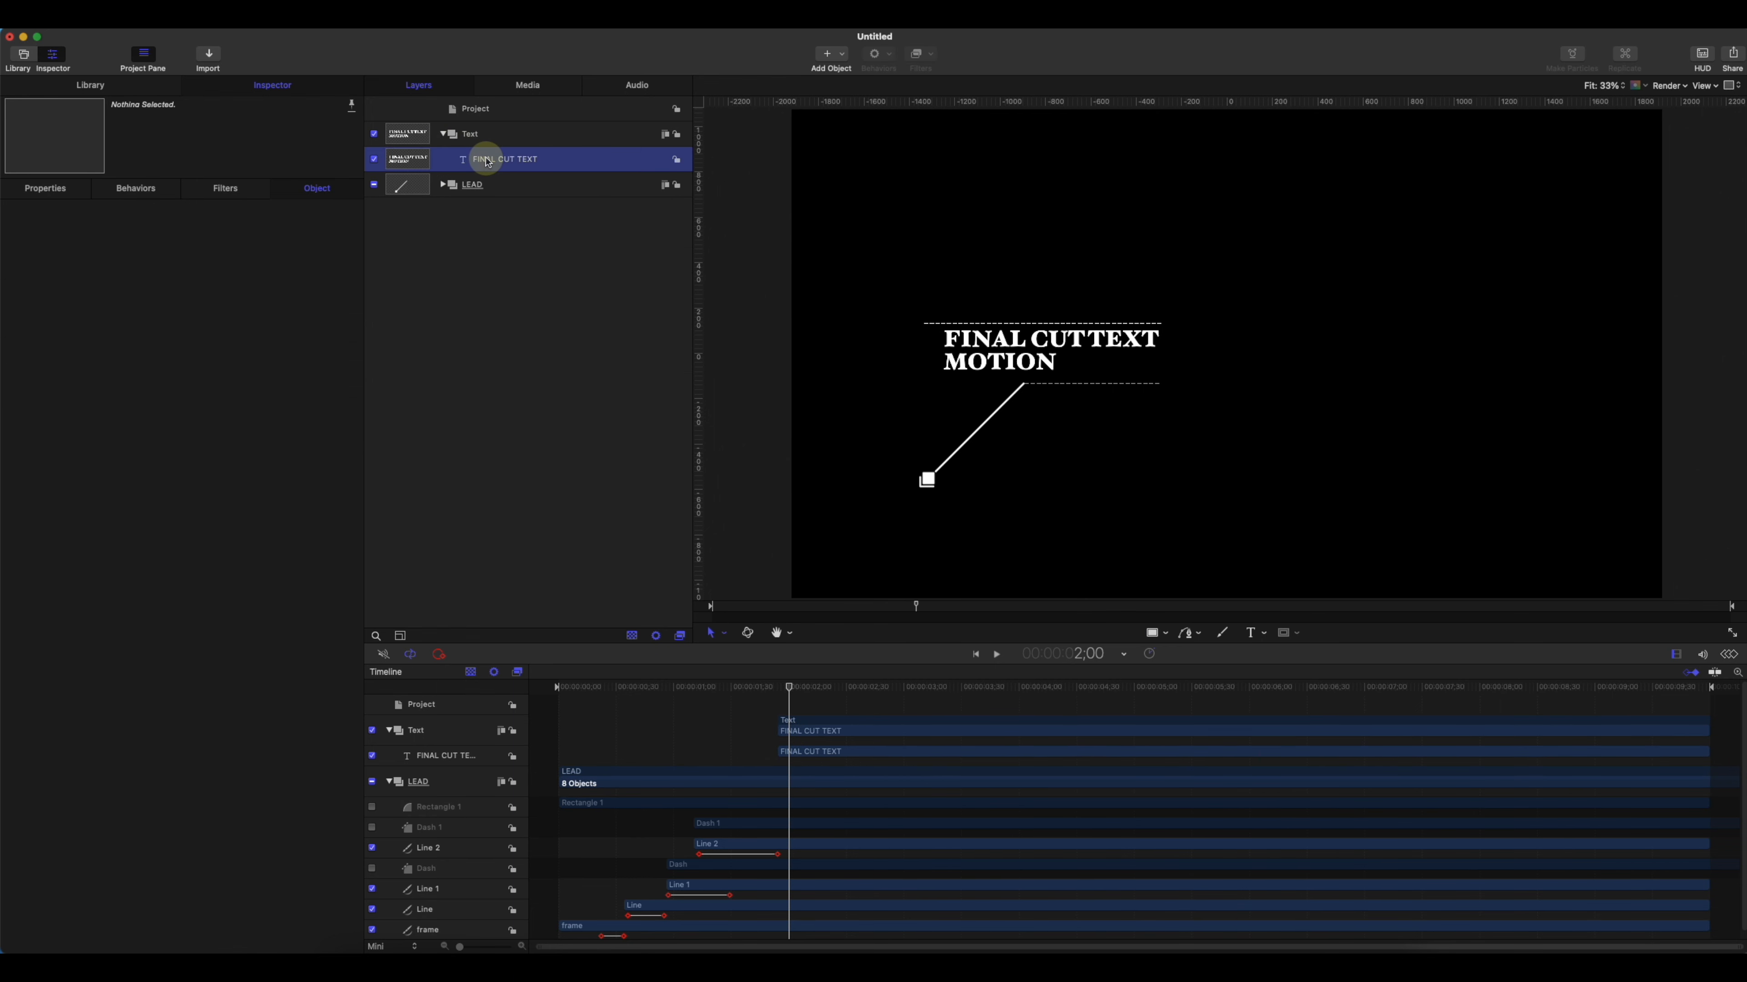
{"action": "right_click", "coordinate": [516, 169]}
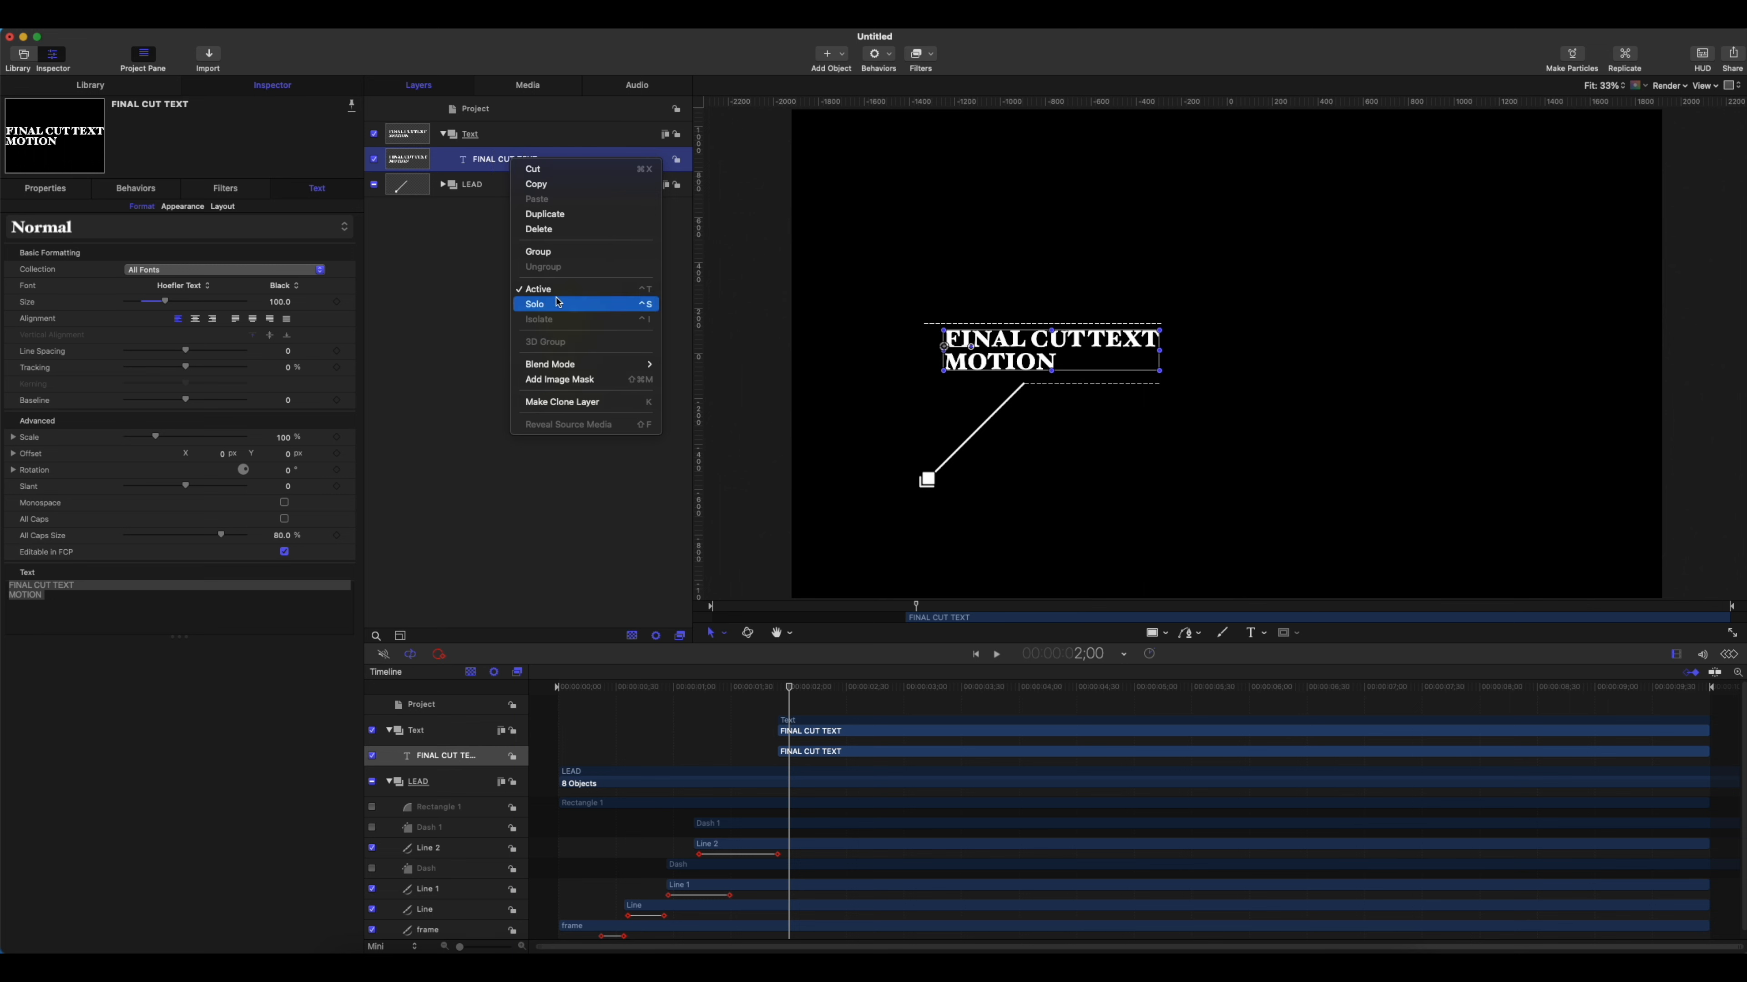
{"action": "left_click", "coordinate": [583, 380]}
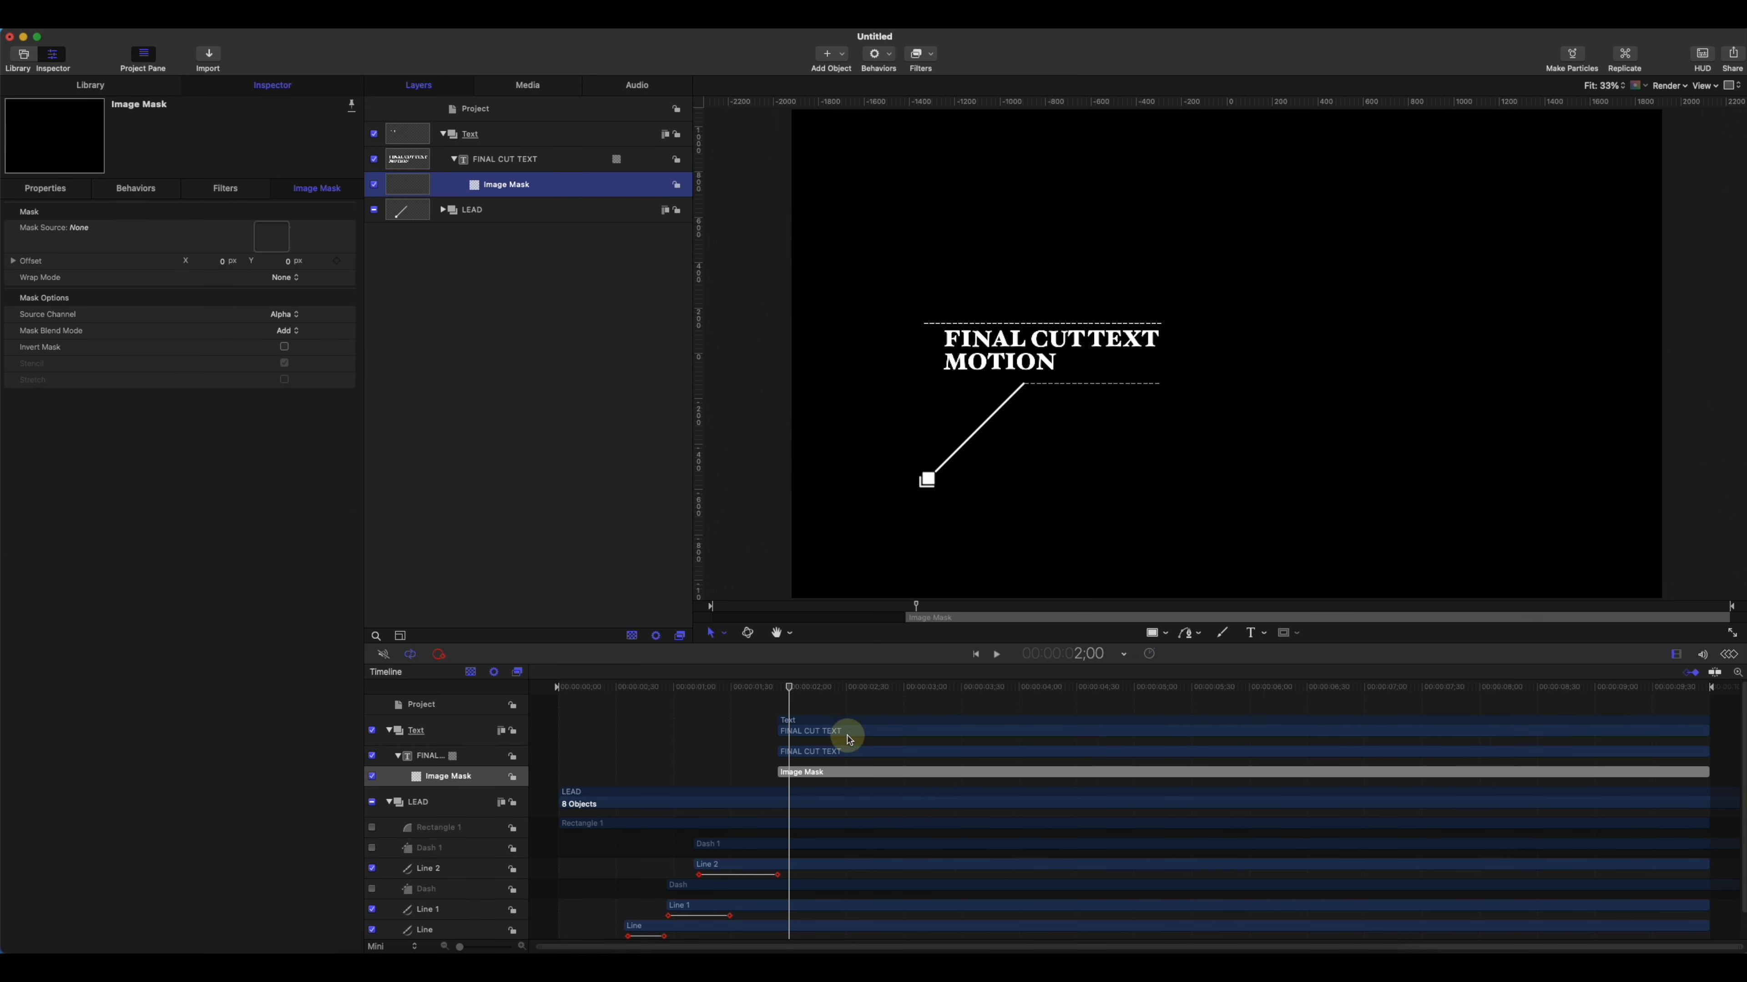
- Rename the hidden rectangle "mask" and set it as the source of the text's image mask
{"action": "left_click_drag", "start_coordinate": [788, 688], "coordinate": [779, 691]}
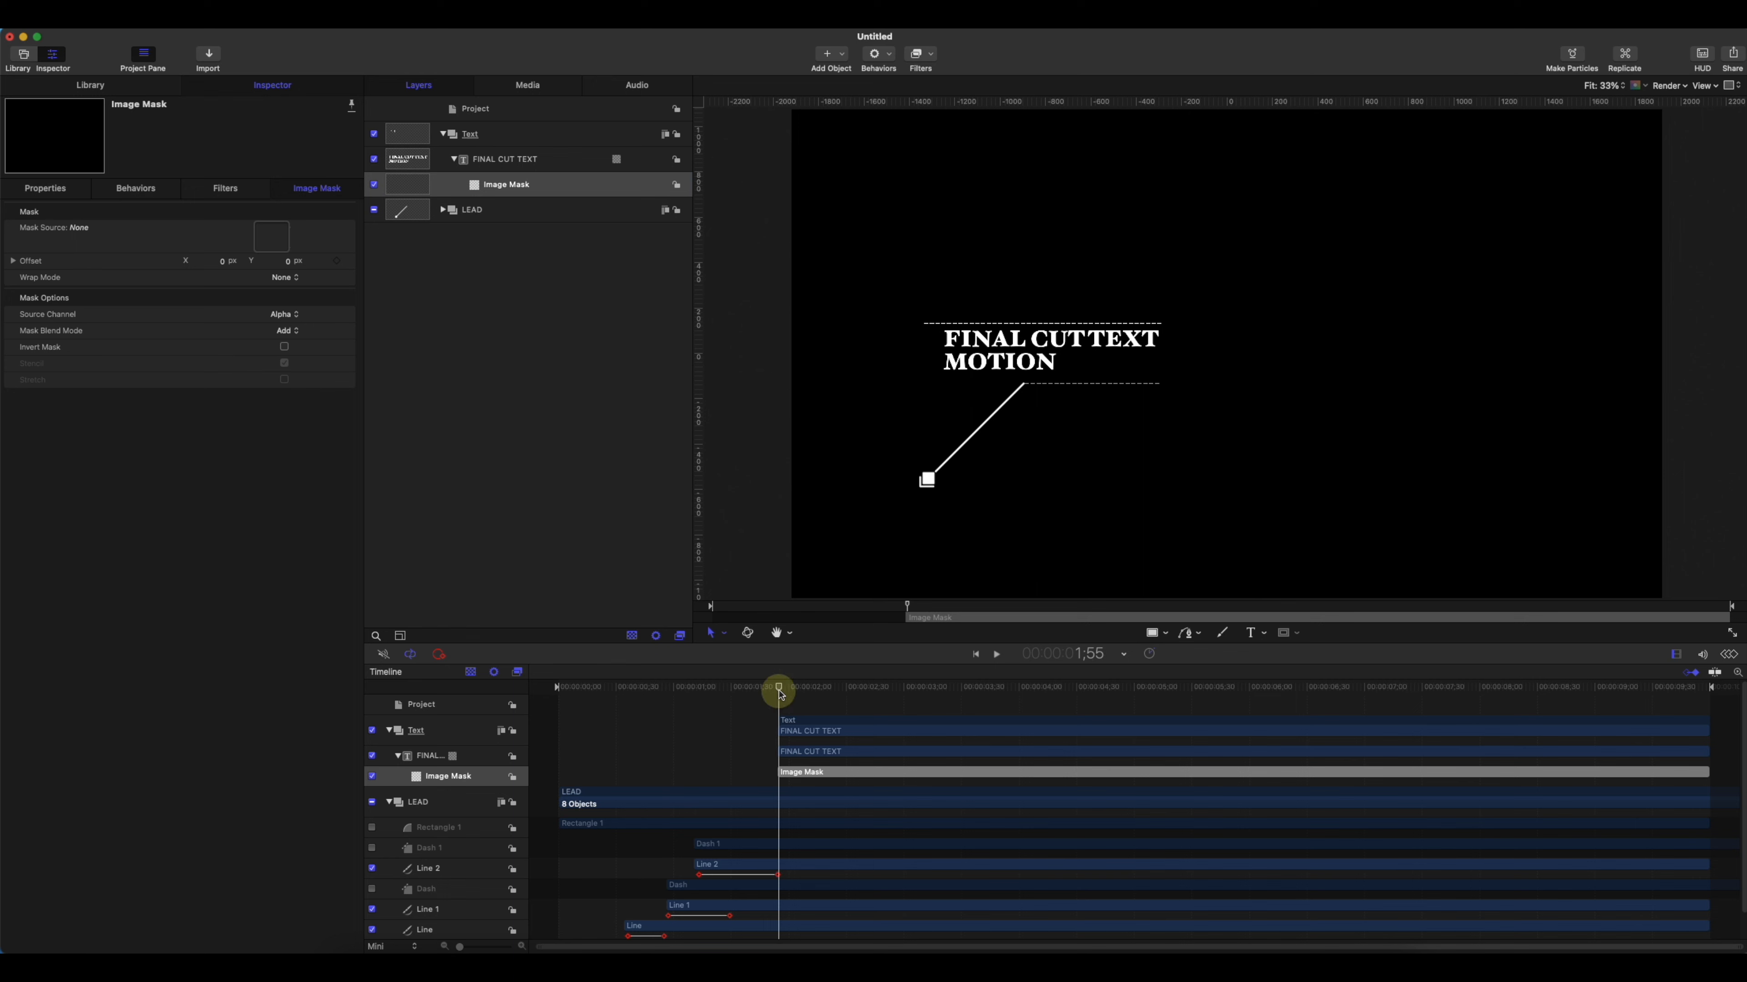
{"action": "left_click", "coordinate": [442, 209]}
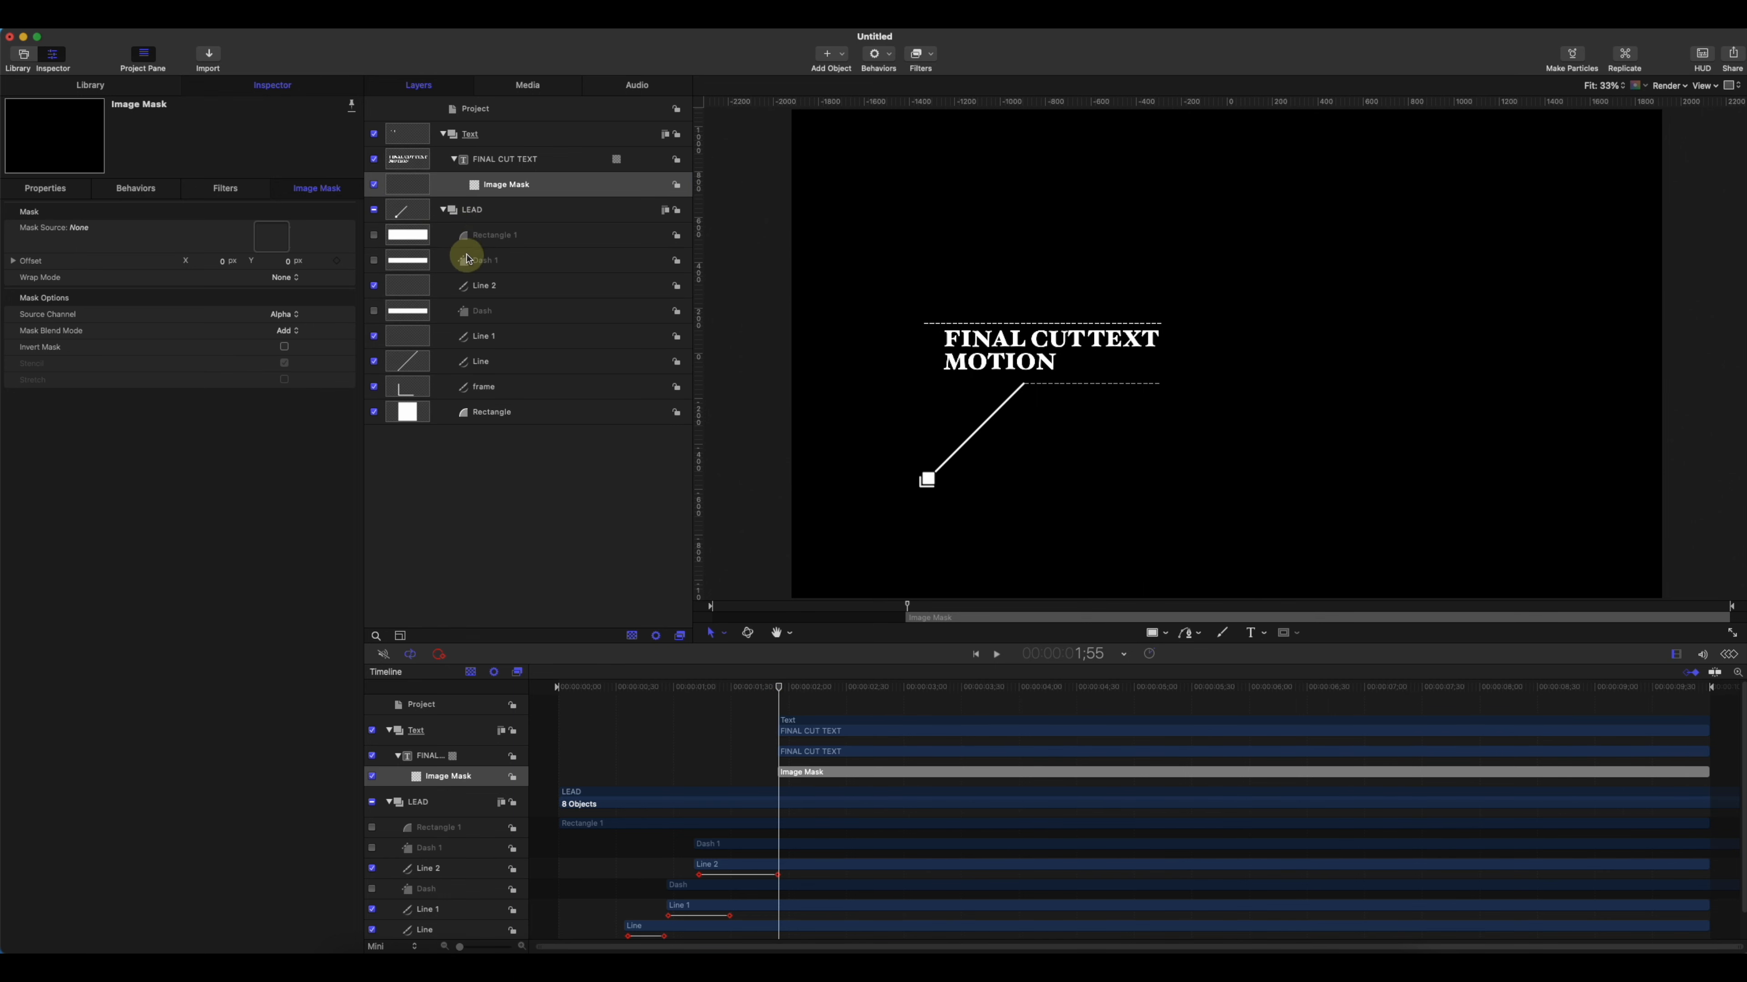
{"action": "double_click", "coordinate": [480, 242]}
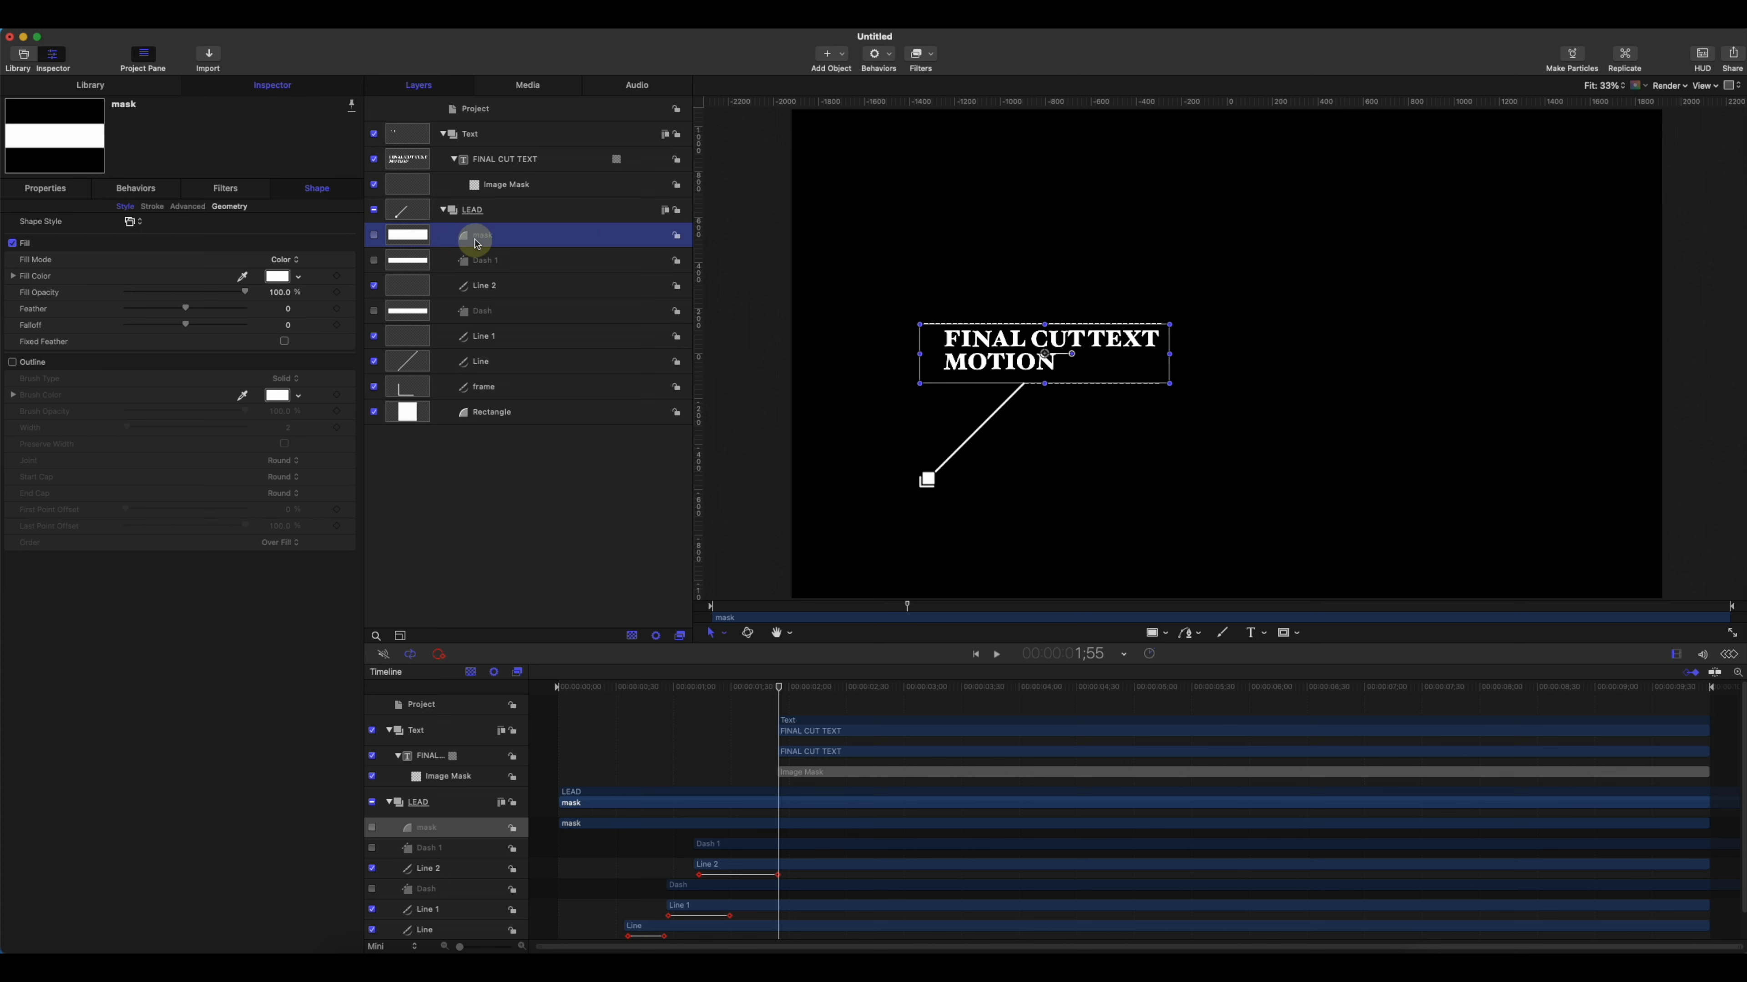
{"action": "left_click", "coordinate": [524, 185]}
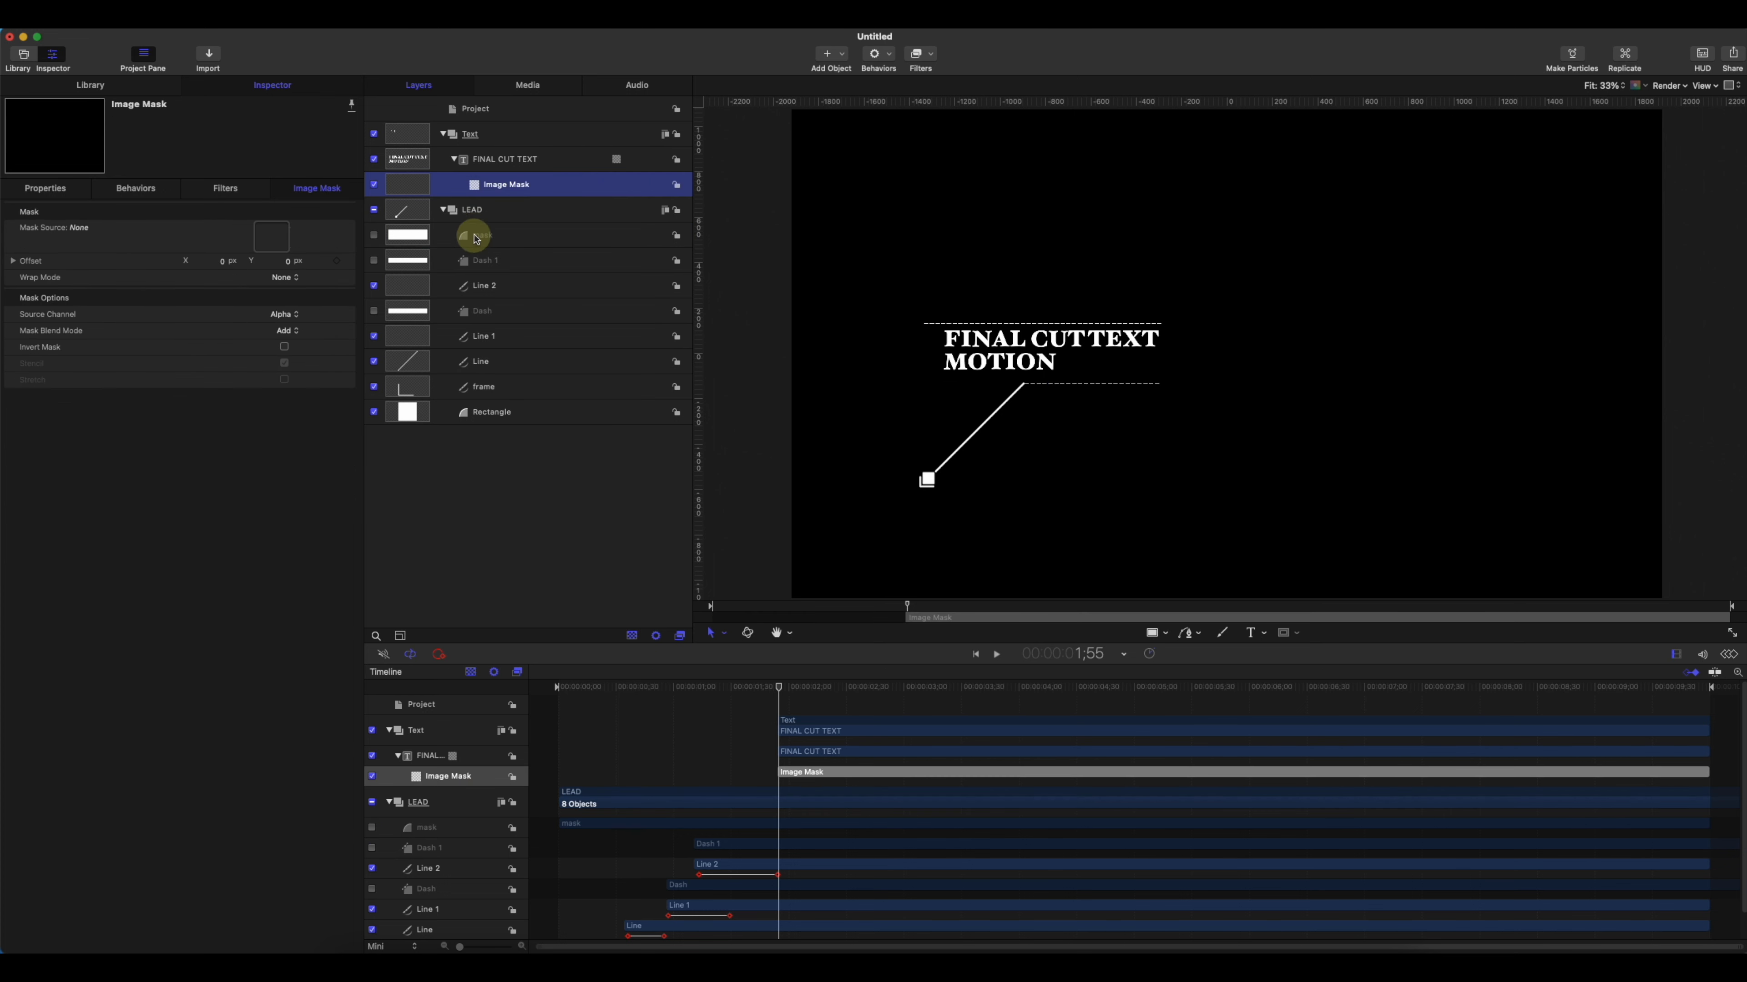
{"action": "left_click_drag", "start_coordinate": [486, 238], "coordinate": [273, 236]}
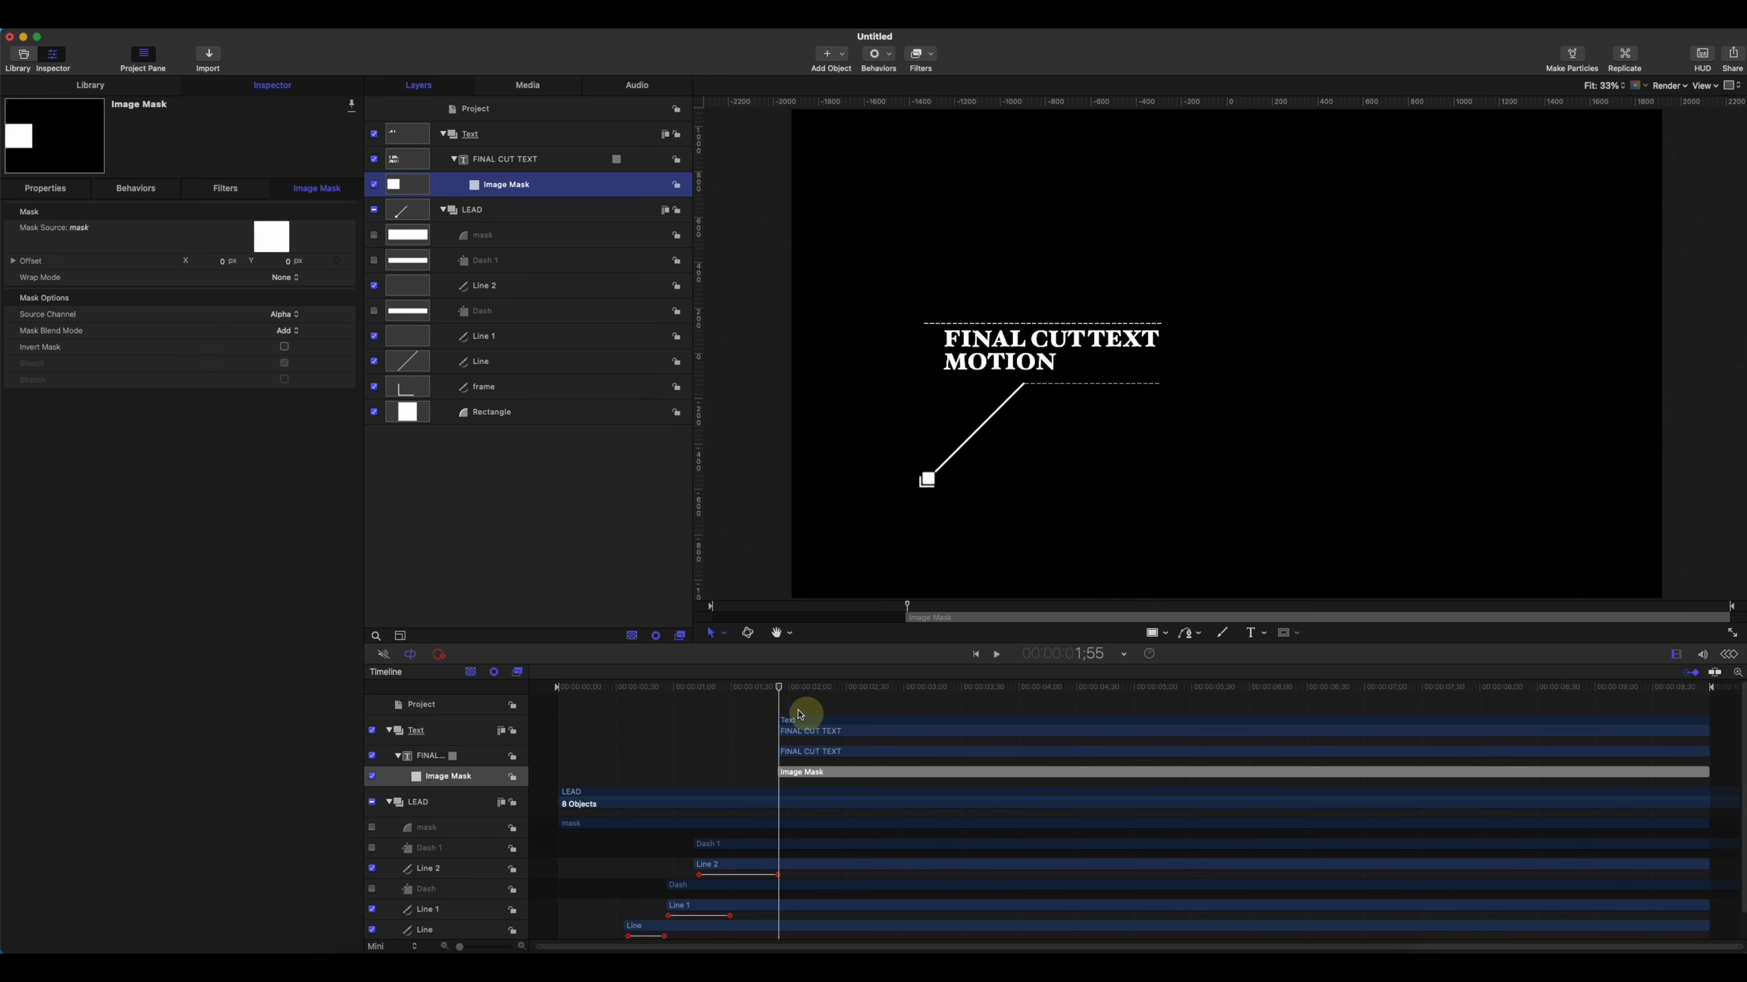
- Move the title text horizontally to X -1325.3 px, aligning it with the upper dashed line's left end
{"action": "left_click", "coordinate": [788, 690]}
{"action": "mouse_move", "coordinate": [791, 695]}
{"action": "left_mouse_down"}
{"action": "mouse_move", "coordinate": [768, 691]}
{"action": "mouse_move", "coordinate": [844, 697]}
{"action": "mouse_move", "coordinate": [775, 692]}
{"action": "left_mouse_up"}
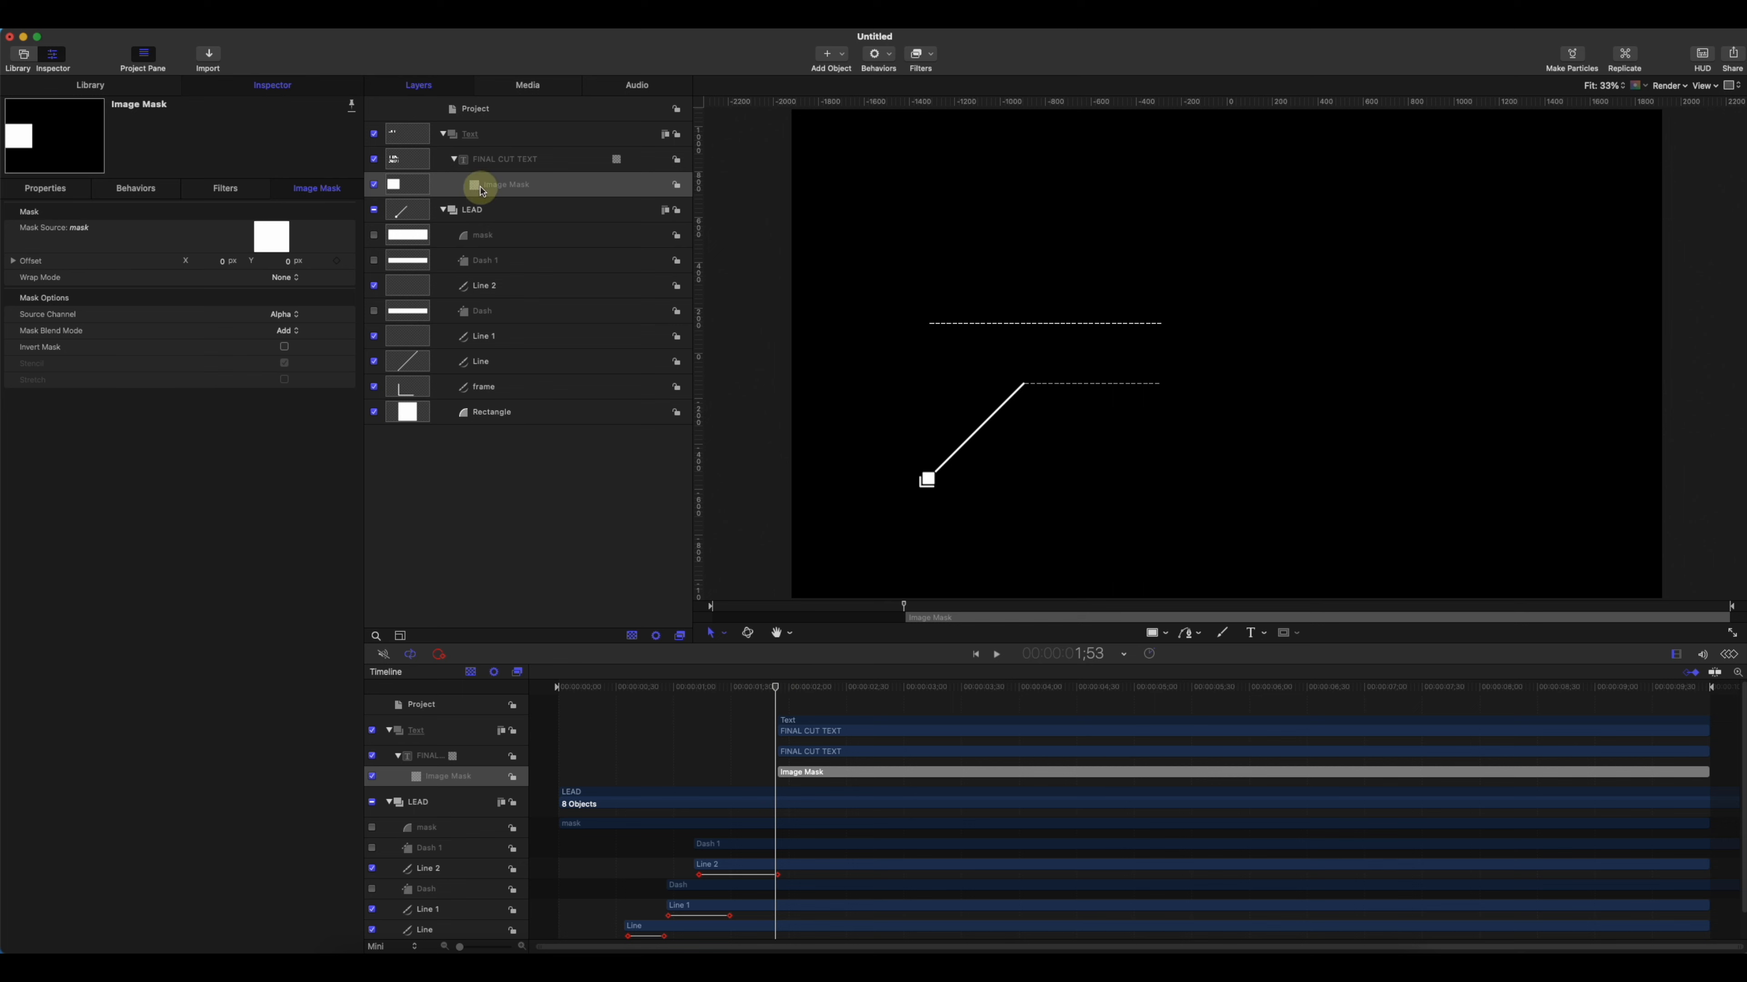
{"action": "left_click", "coordinate": [504, 157]}
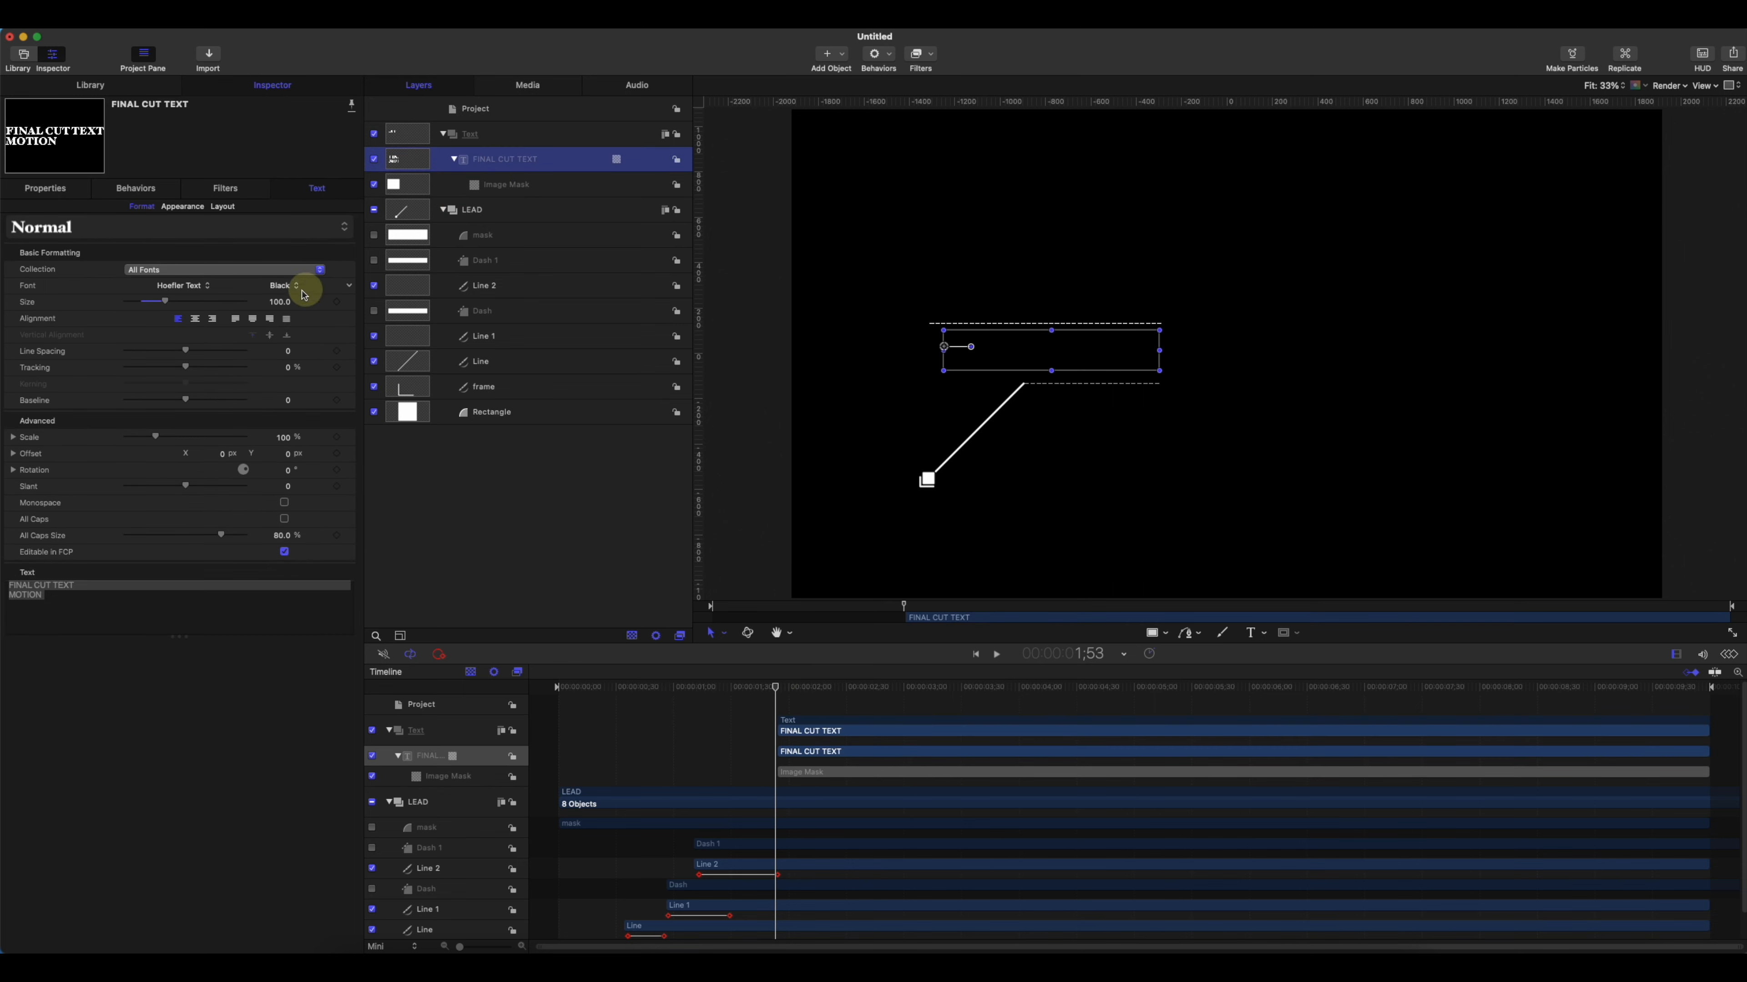
{"action": "left_click", "coordinate": [58, 190]}
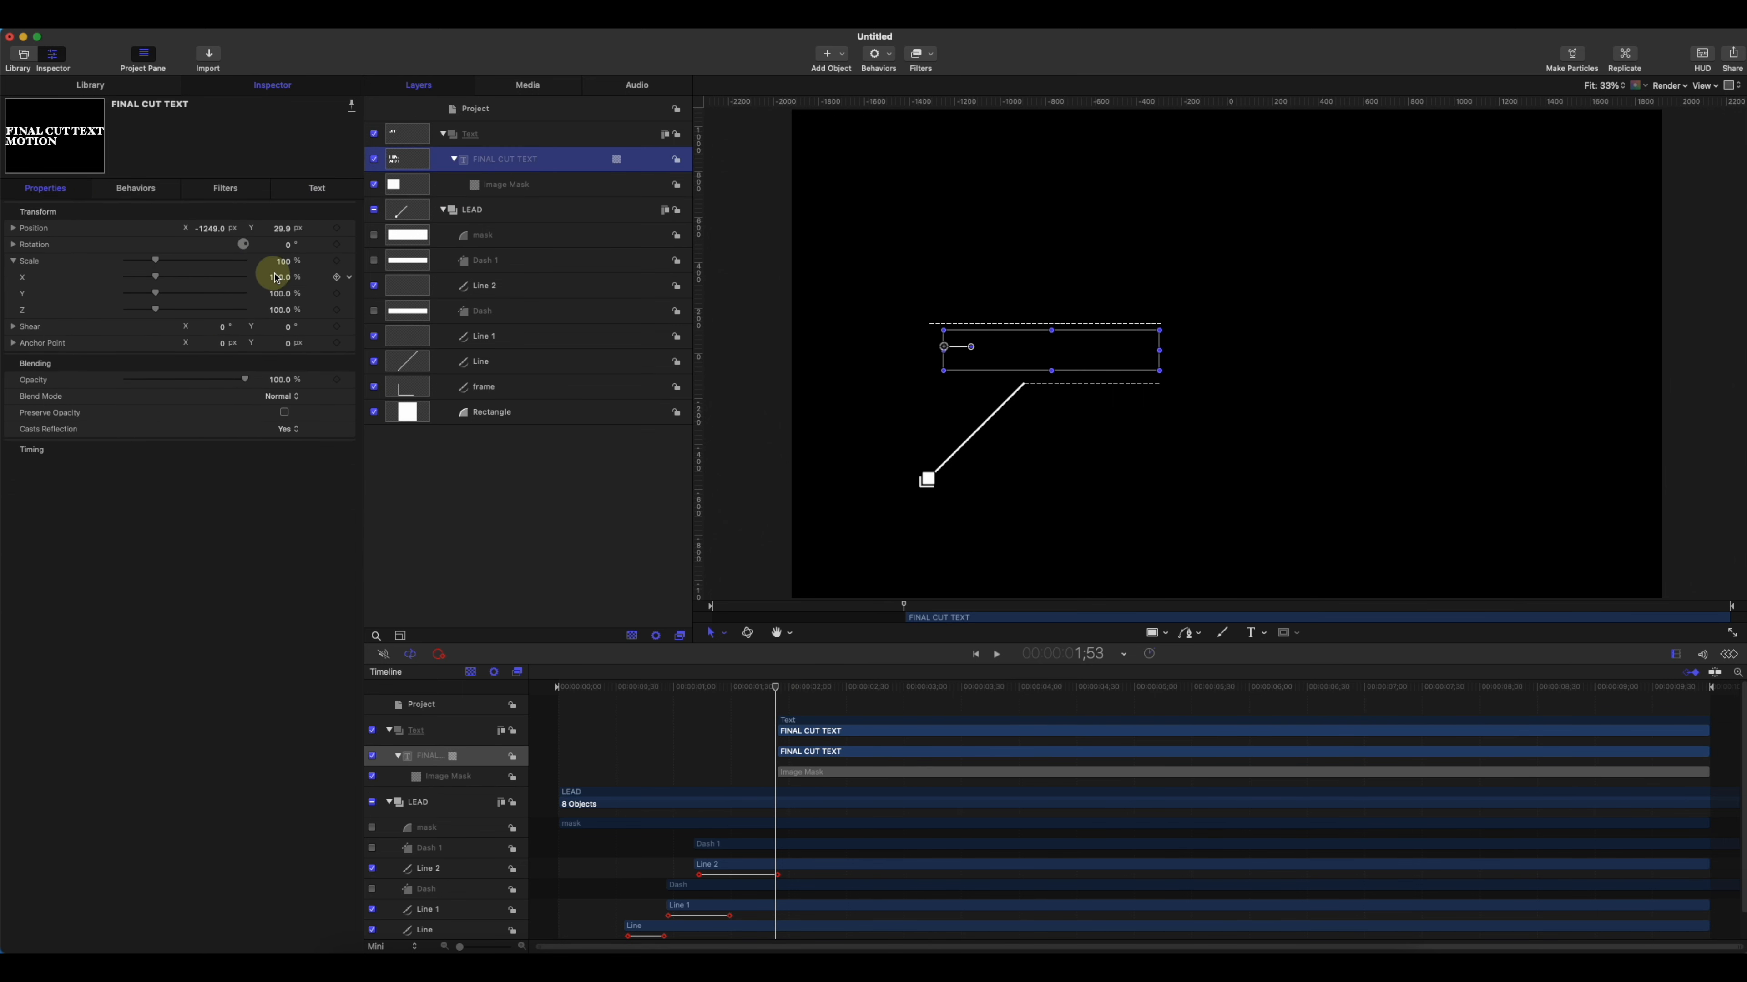
{"action": "left_click_drag", "start_coordinate": [775, 687], "coordinate": [853, 687]}
{"action": "left_click_drag", "start_coordinate": [223, 233], "coordinate": [212, 228]}
{"action": "left_click_drag", "start_coordinate": [212, 228], "coordinate": [212, 229]}
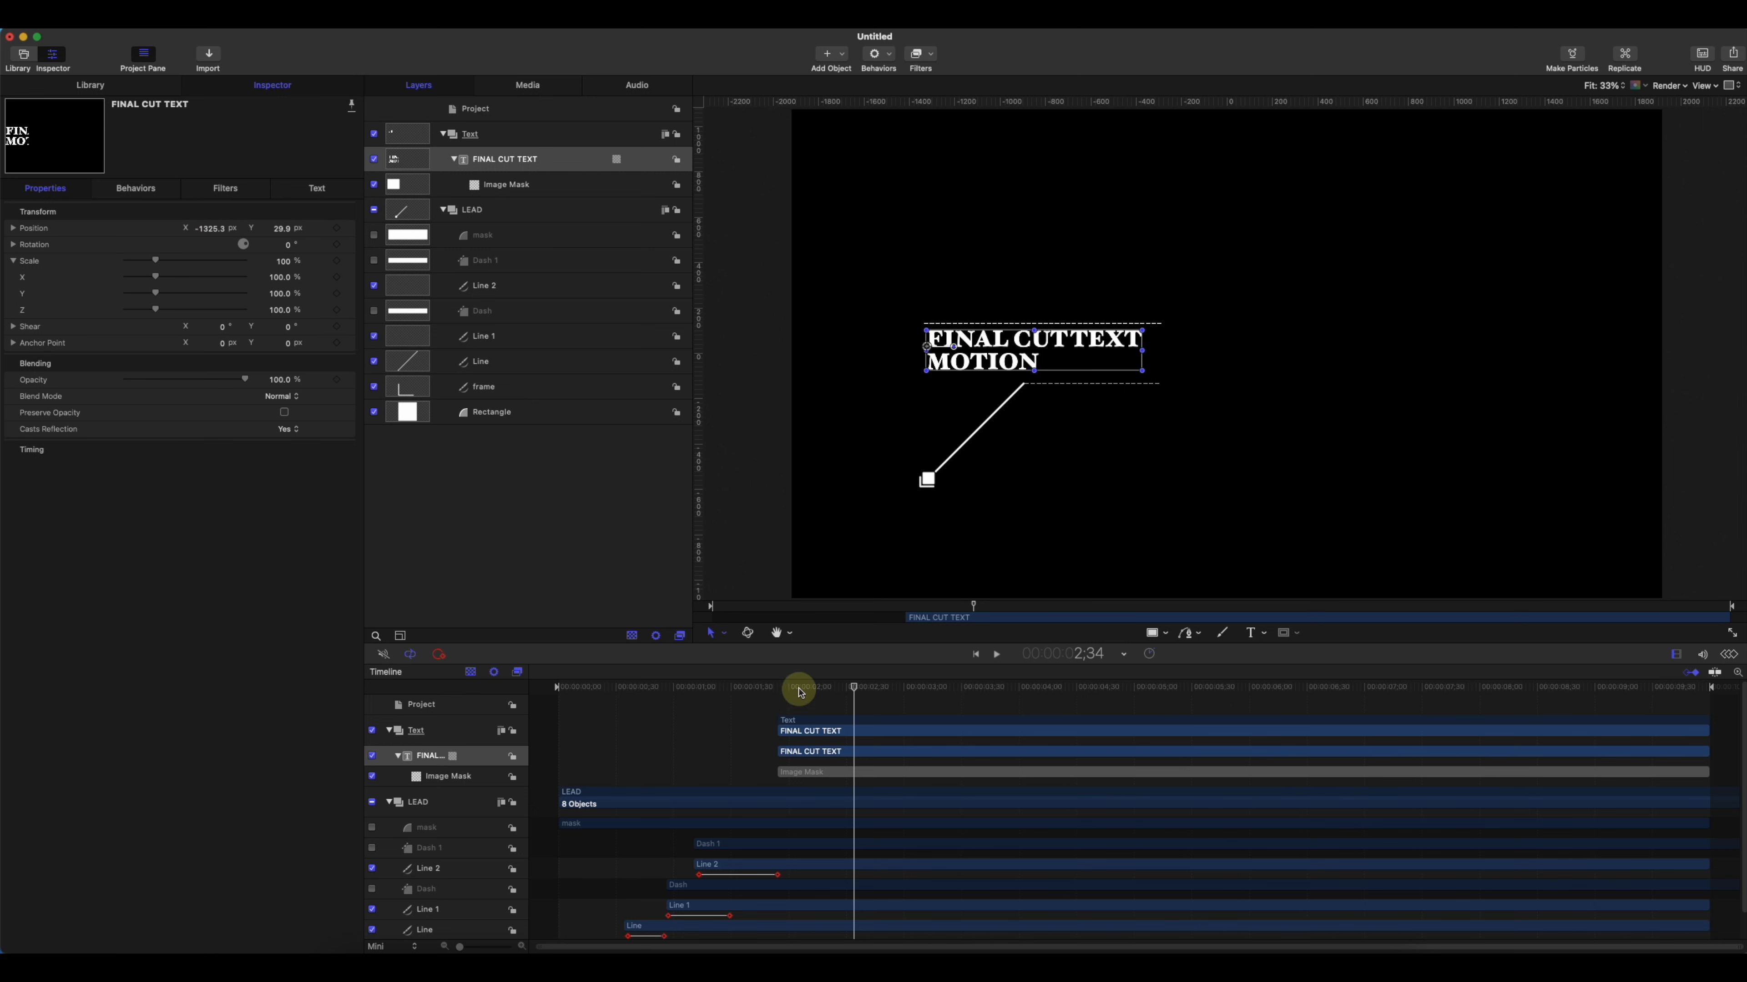
- Keyframe the text's X position at -1325.3 px at 2;31 and far left of the mask at the layer's start, and scrub through the slide-in
{"action": "left_click", "coordinate": [760, 692]}
{"action": "mouse_move", "coordinate": [760, 692]}
{"action": "left_mouse_down"}
{"action": "mouse_move", "coordinate": [800, 691]}
{"action": "mouse_move", "coordinate": [780, 690]}
{"action": "left_mouse_up"}
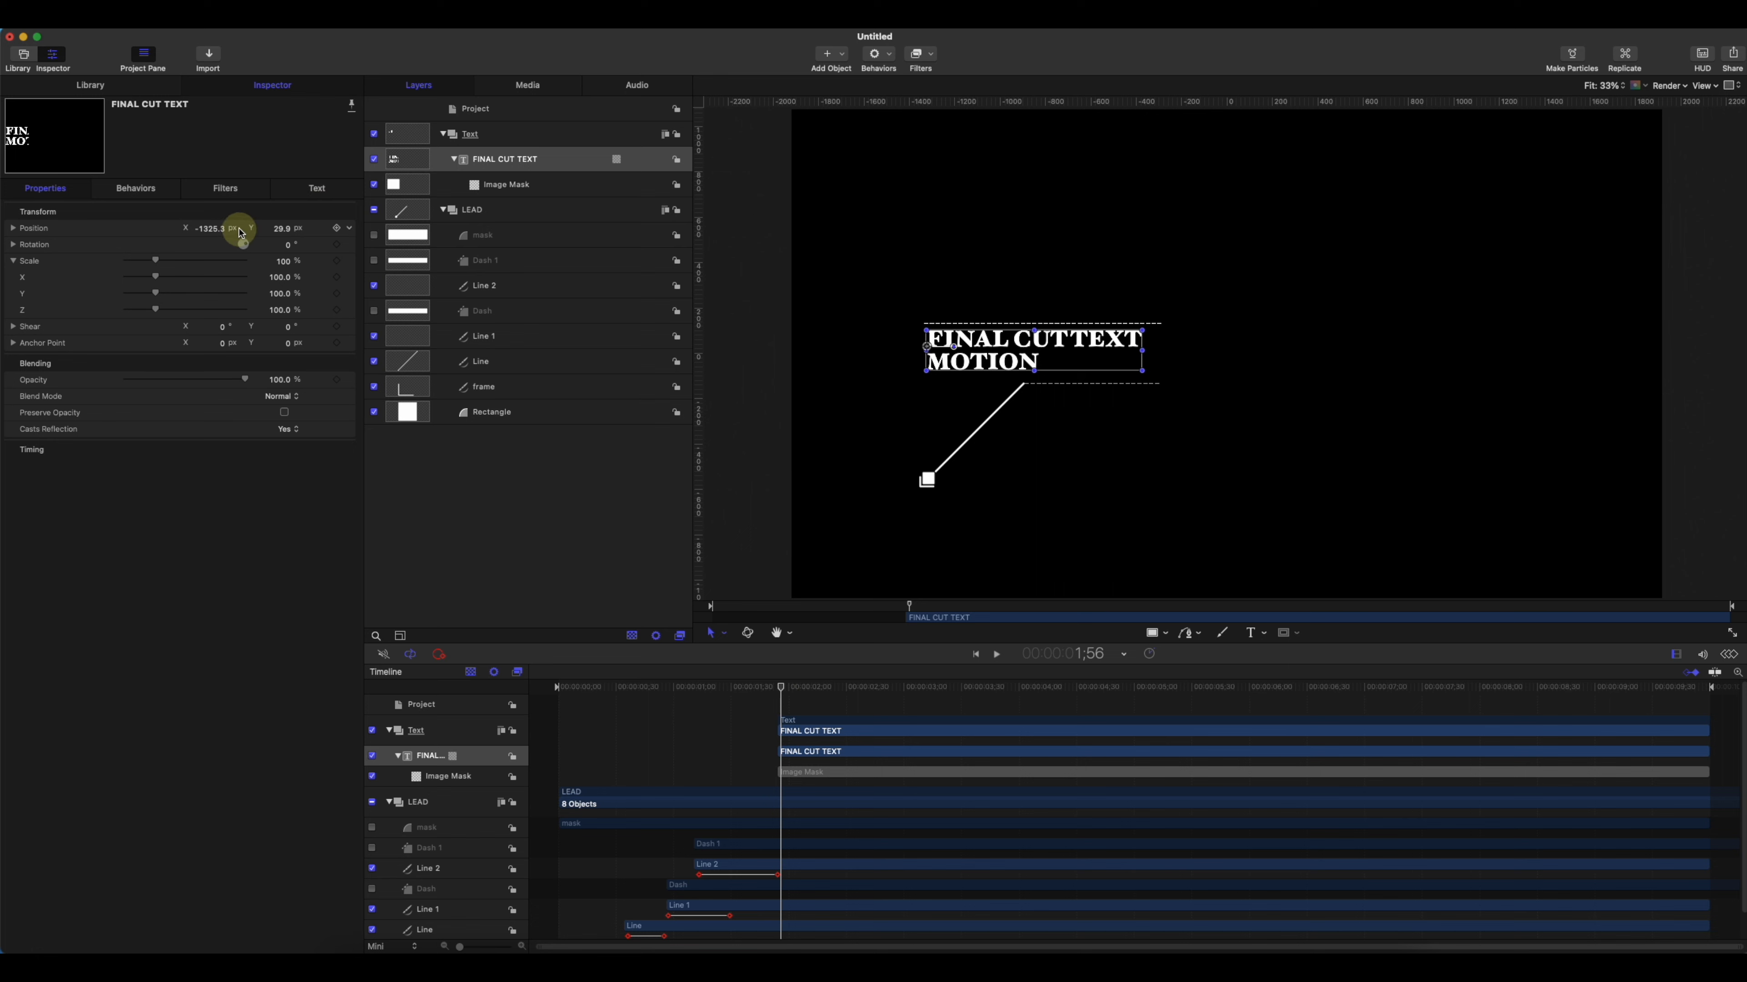
{"action": "left_click", "coordinate": [13, 228]}
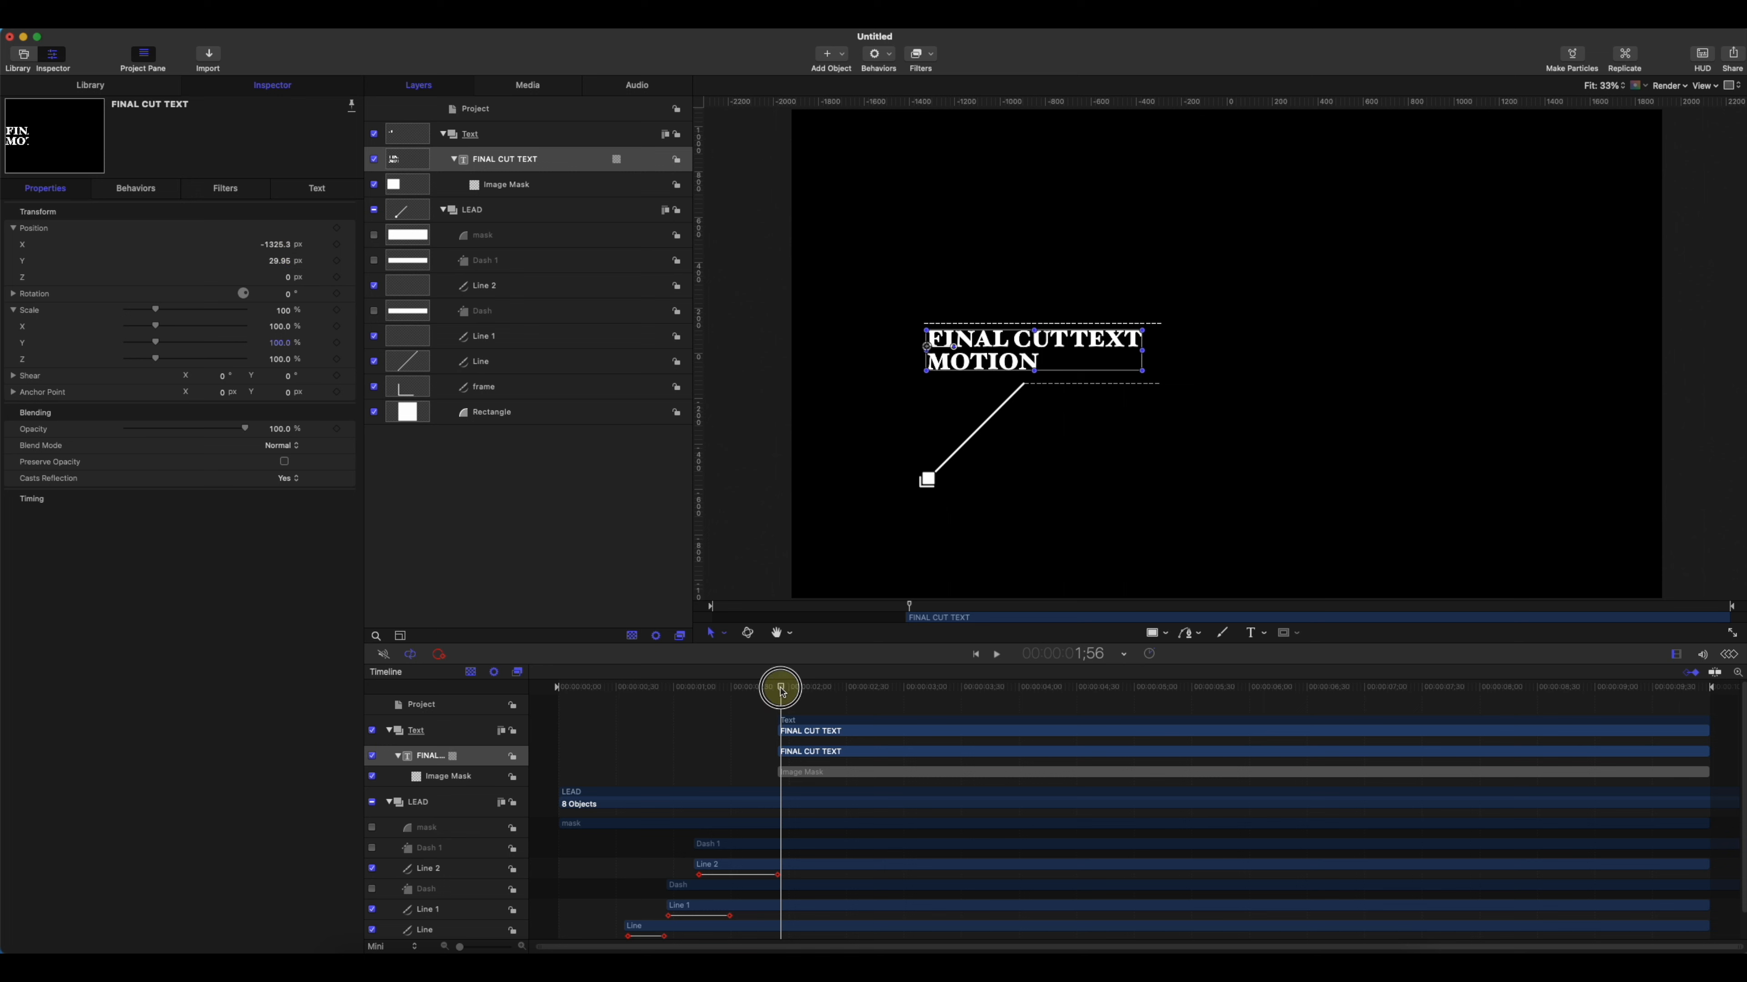
{"action": "left_click_drag", "start_coordinate": [781, 690], "coordinate": [849, 690]}
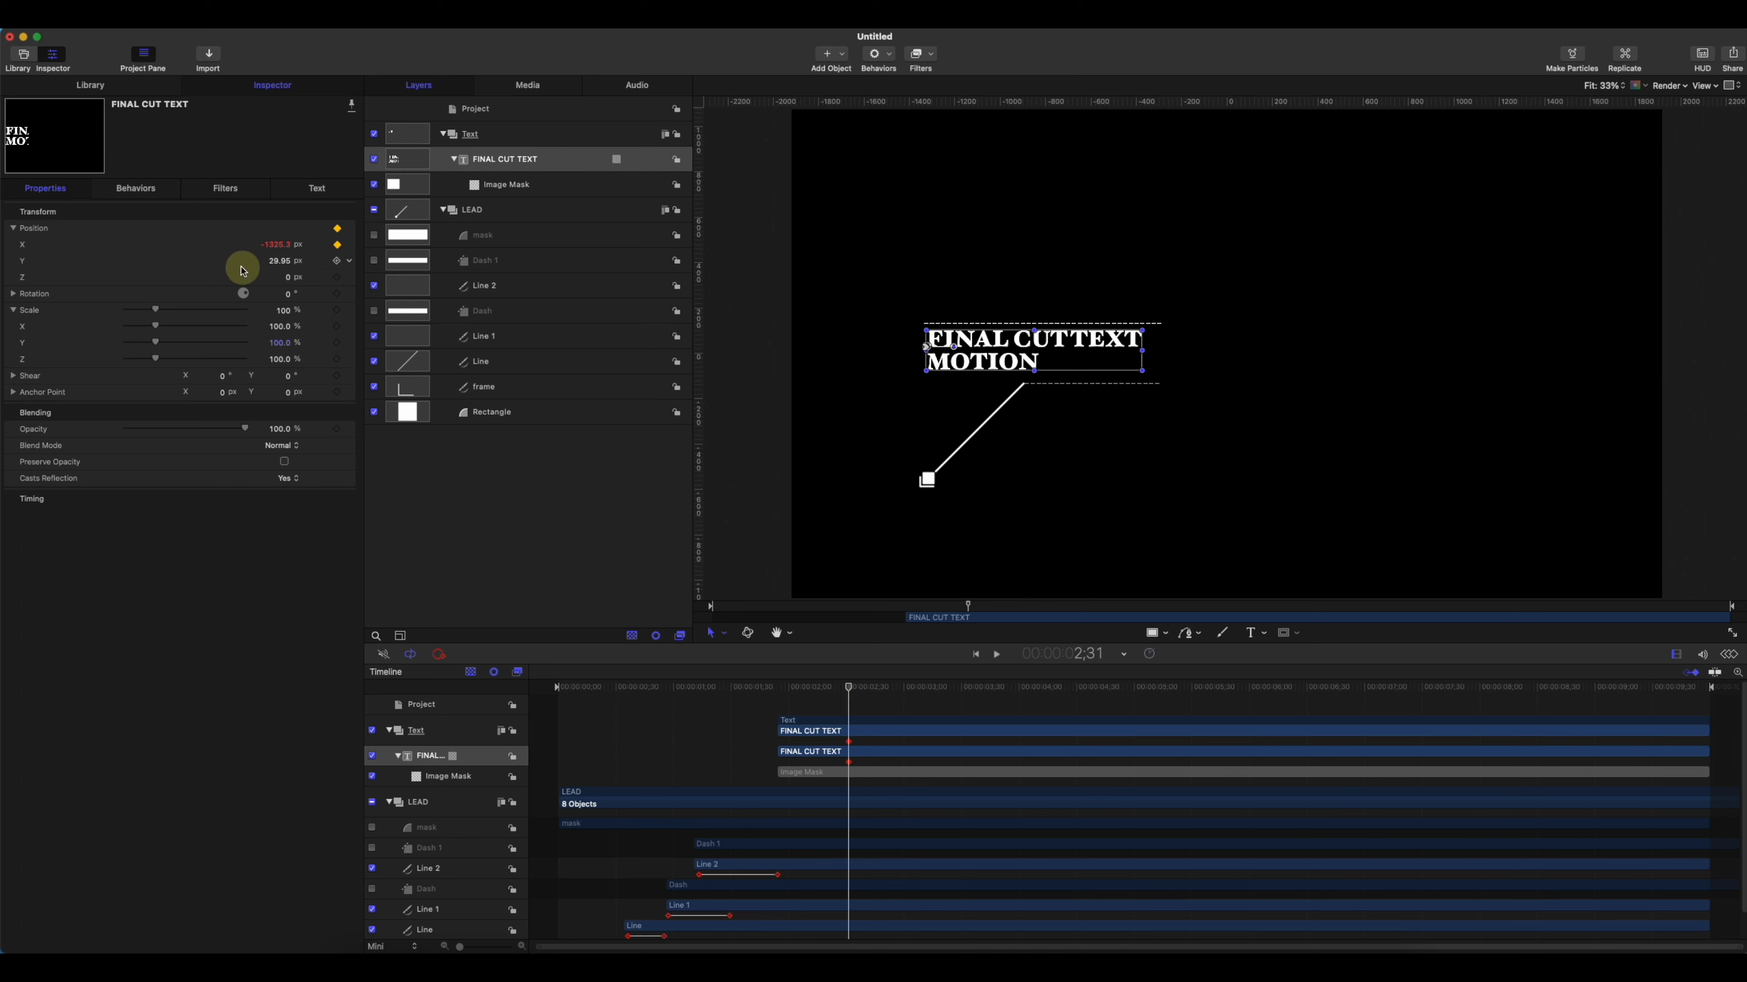
{"action": "left_click_drag", "start_coordinate": [851, 692], "coordinate": [781, 690]}
{"action": "left_click_drag", "start_coordinate": [282, 242], "coordinate": [282, 244]}
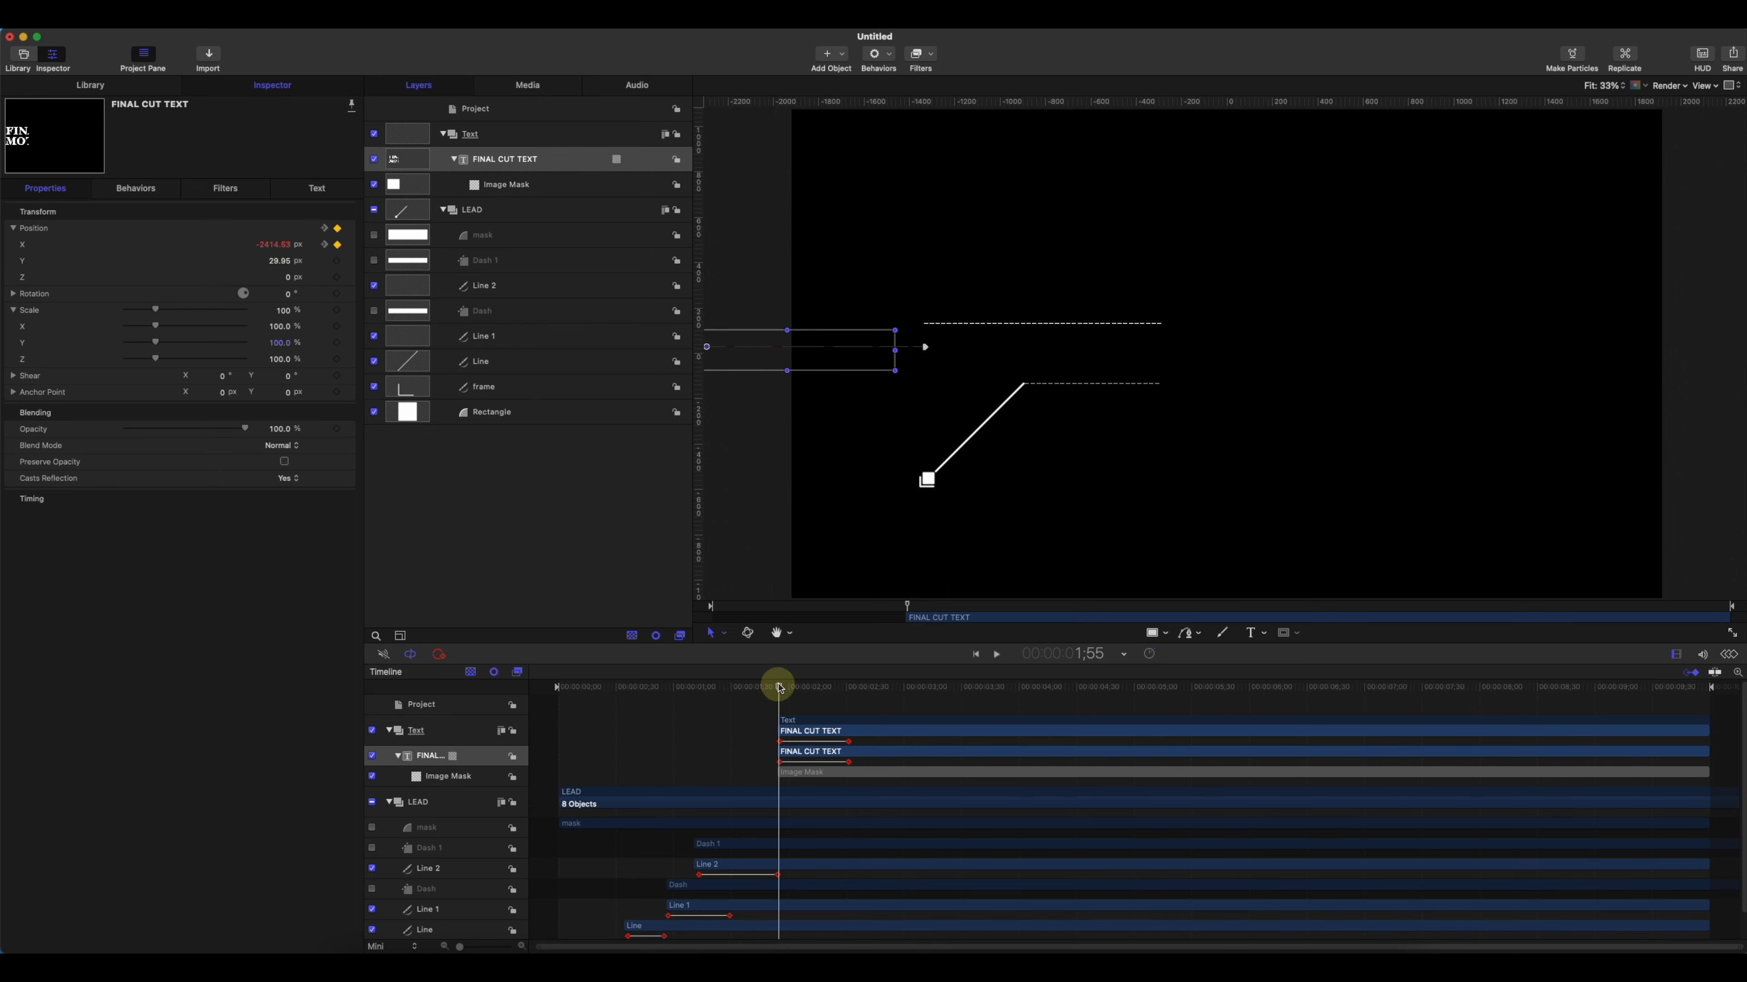
{"action": "left_click_drag", "start_coordinate": [780, 688], "coordinate": [898, 700]}
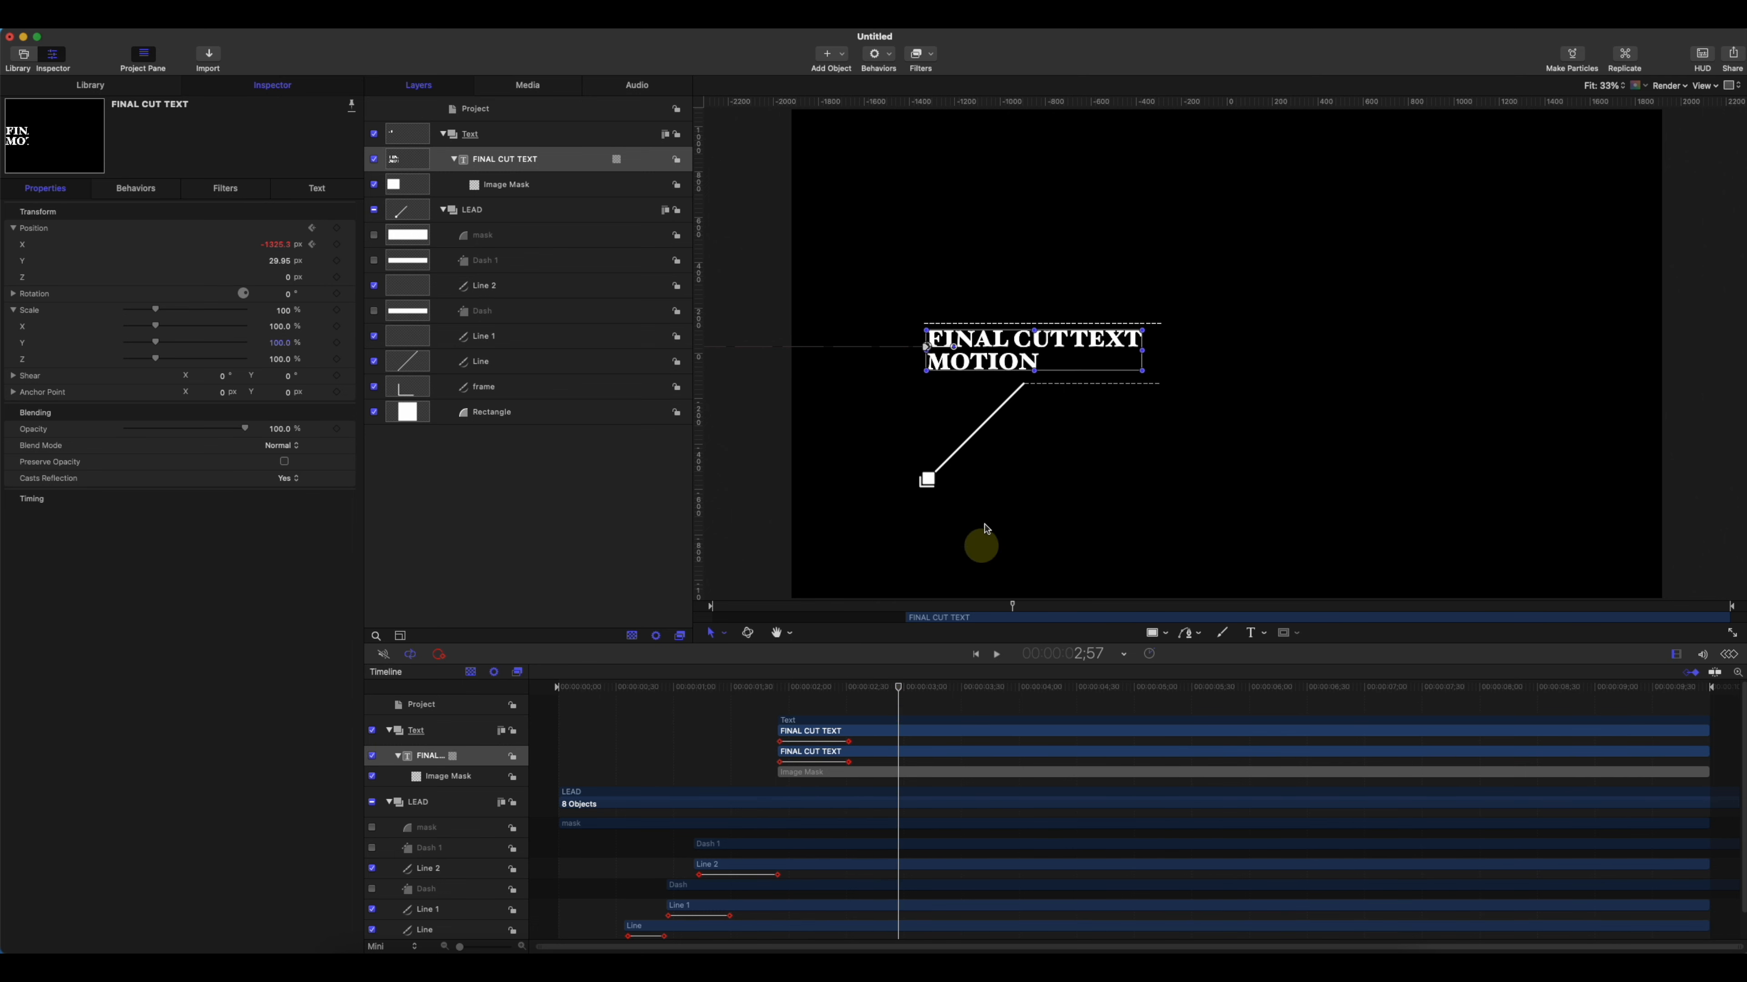
- Show the title text's X position curve in the Keyframe Editor and ease its arrival by extending the last keyframe's handle back to the first keyframe's time
{"action": "left_click", "coordinate": [352, 248]}
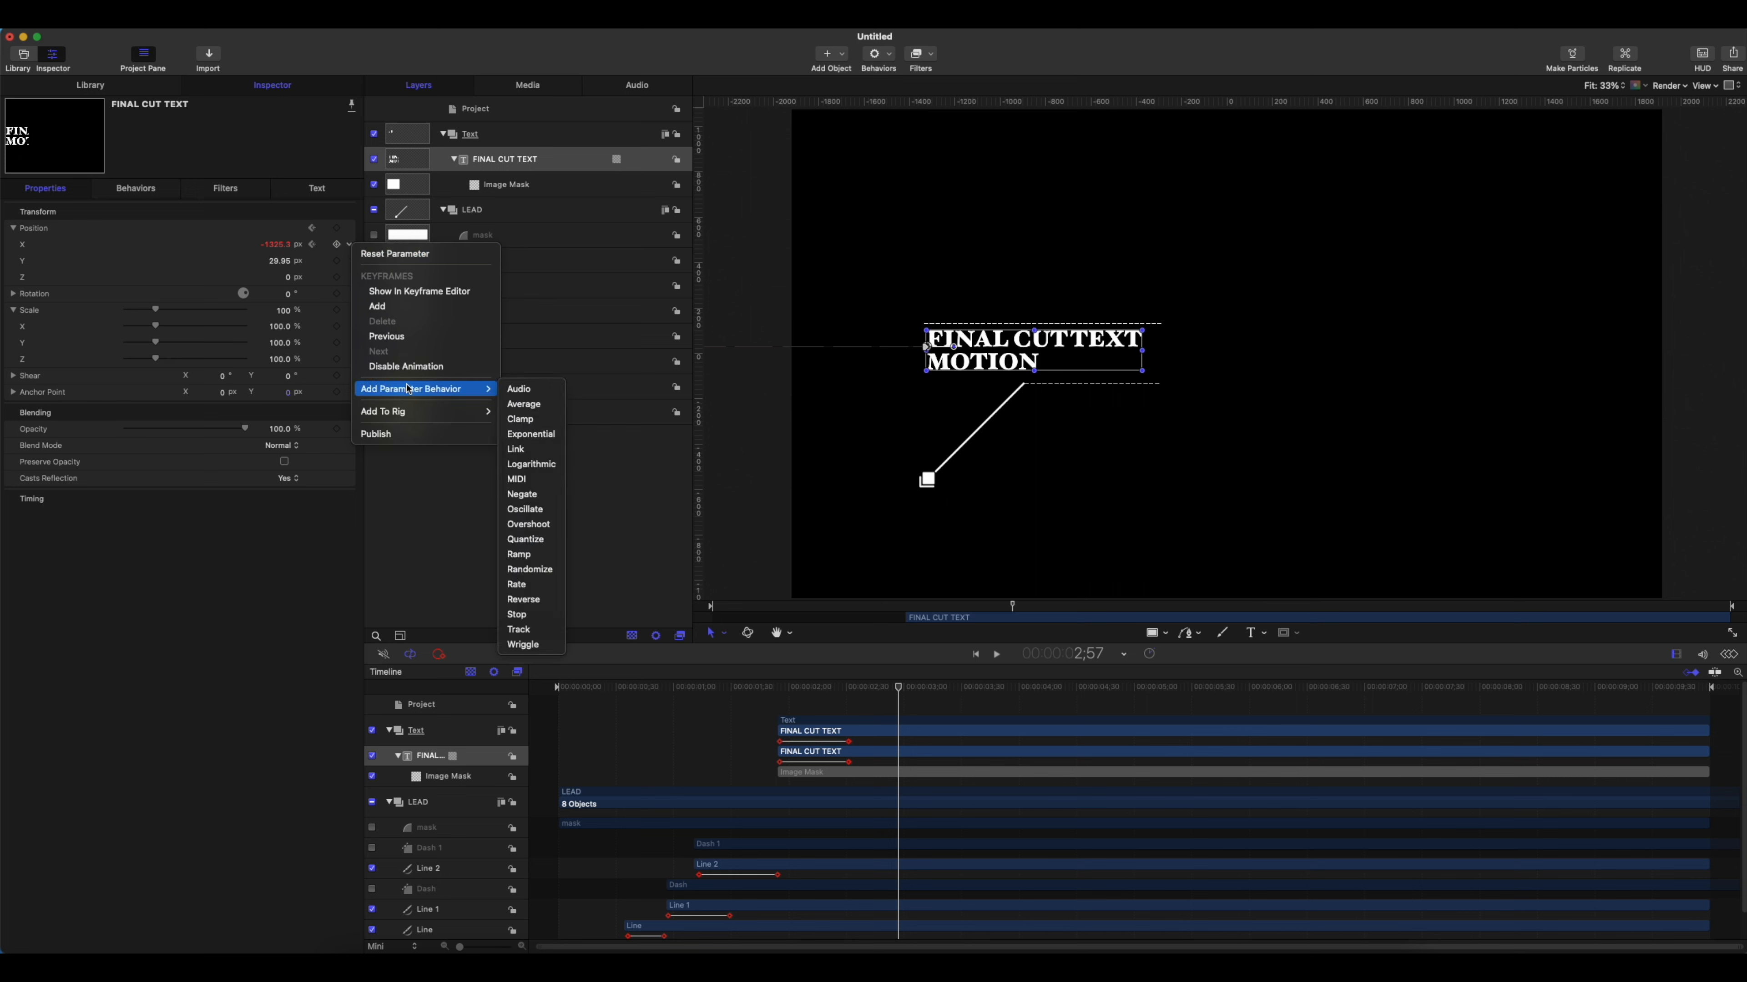
{"action": "left_click", "coordinate": [448, 291]}
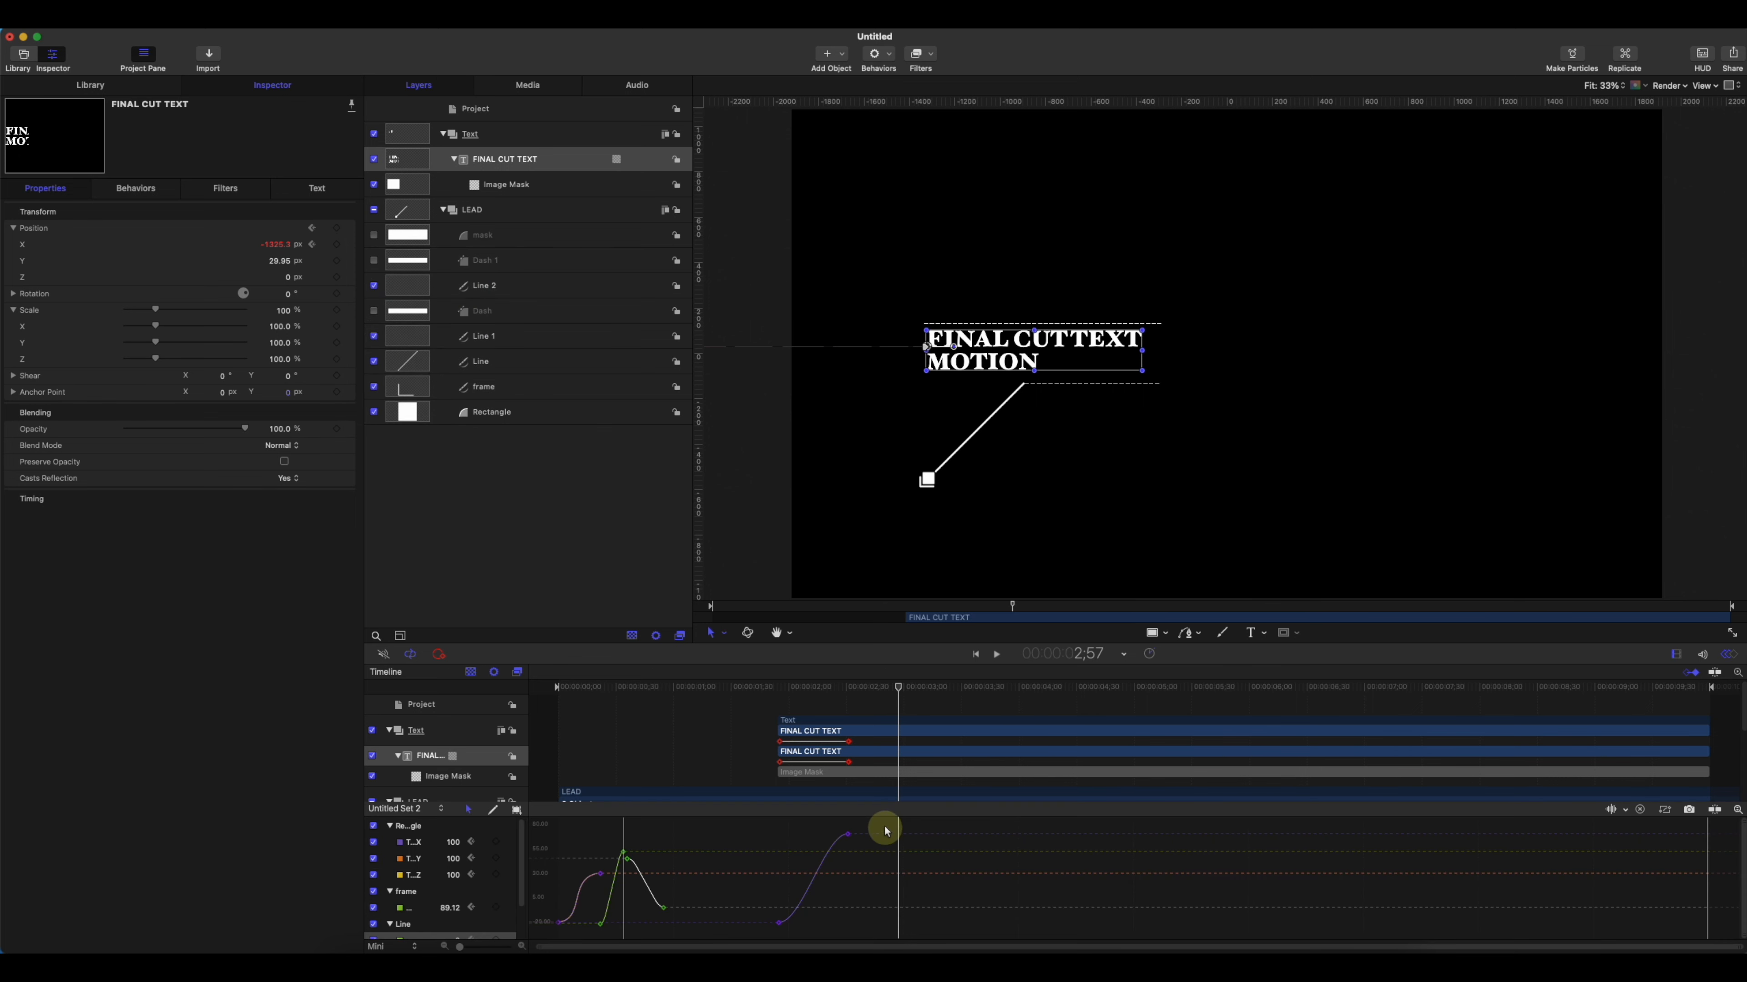
{"action": "left_click_drag", "start_coordinate": [881, 829], "coordinate": [764, 930]}
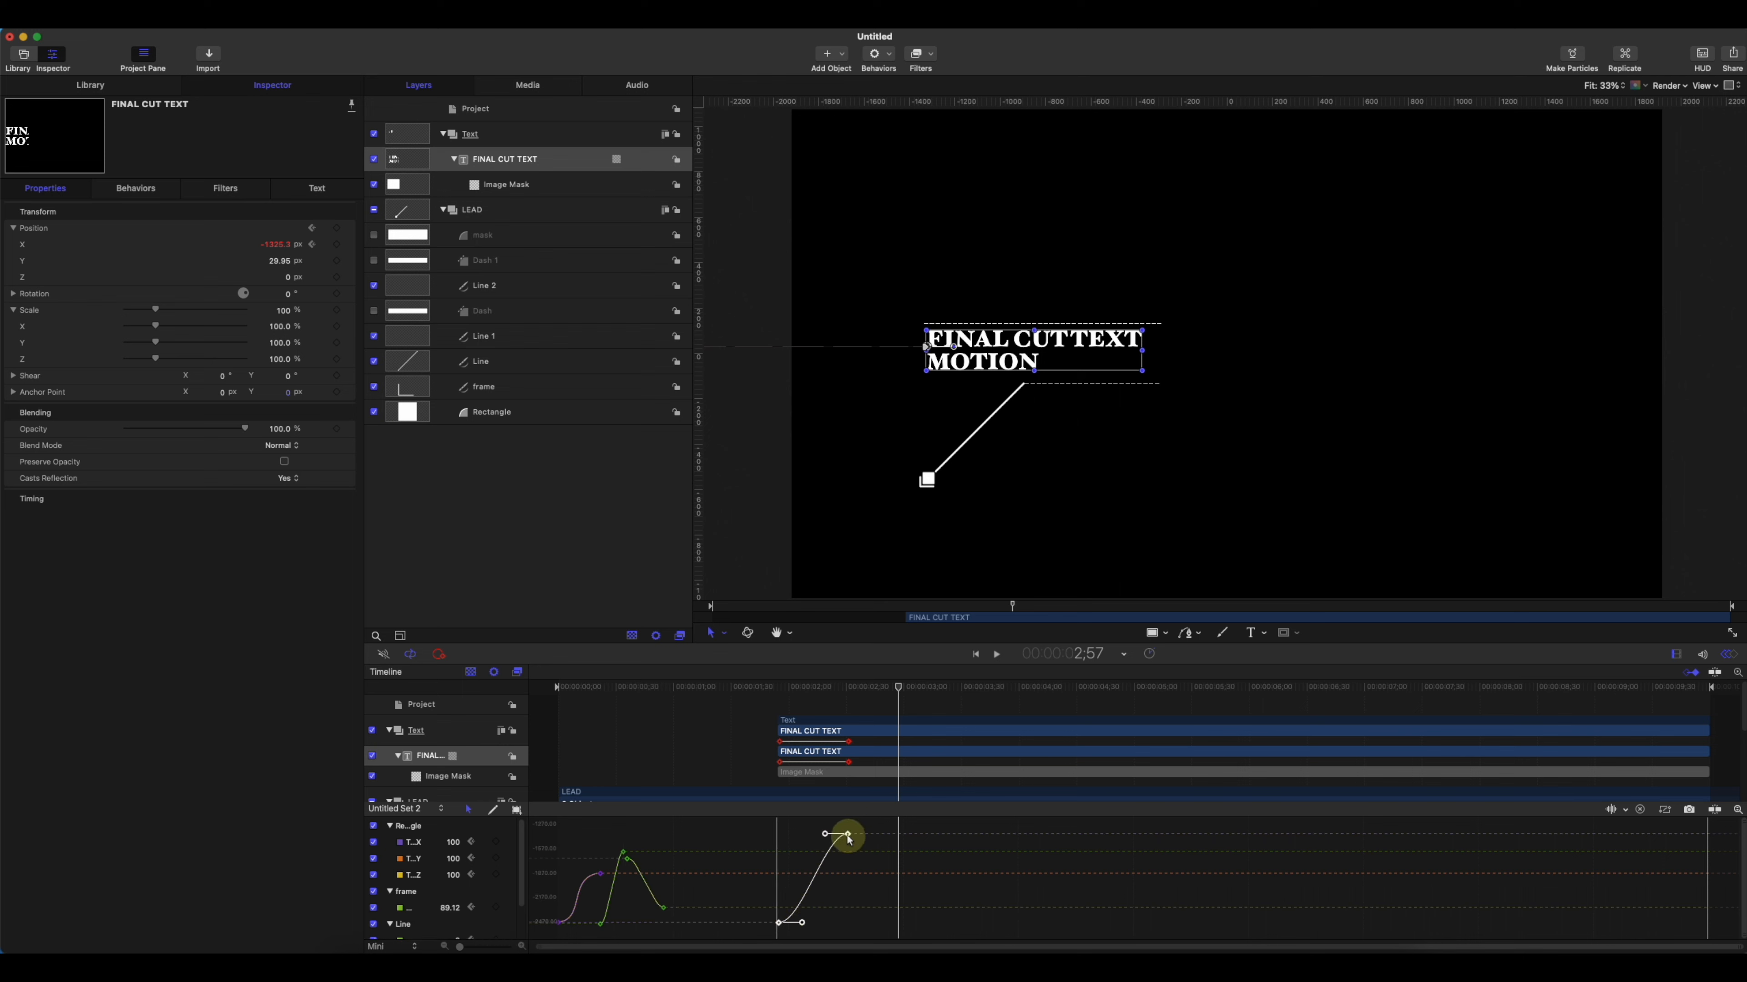
{"action": "left_click_drag", "start_coordinate": [825, 834], "coordinate": [814, 907]}
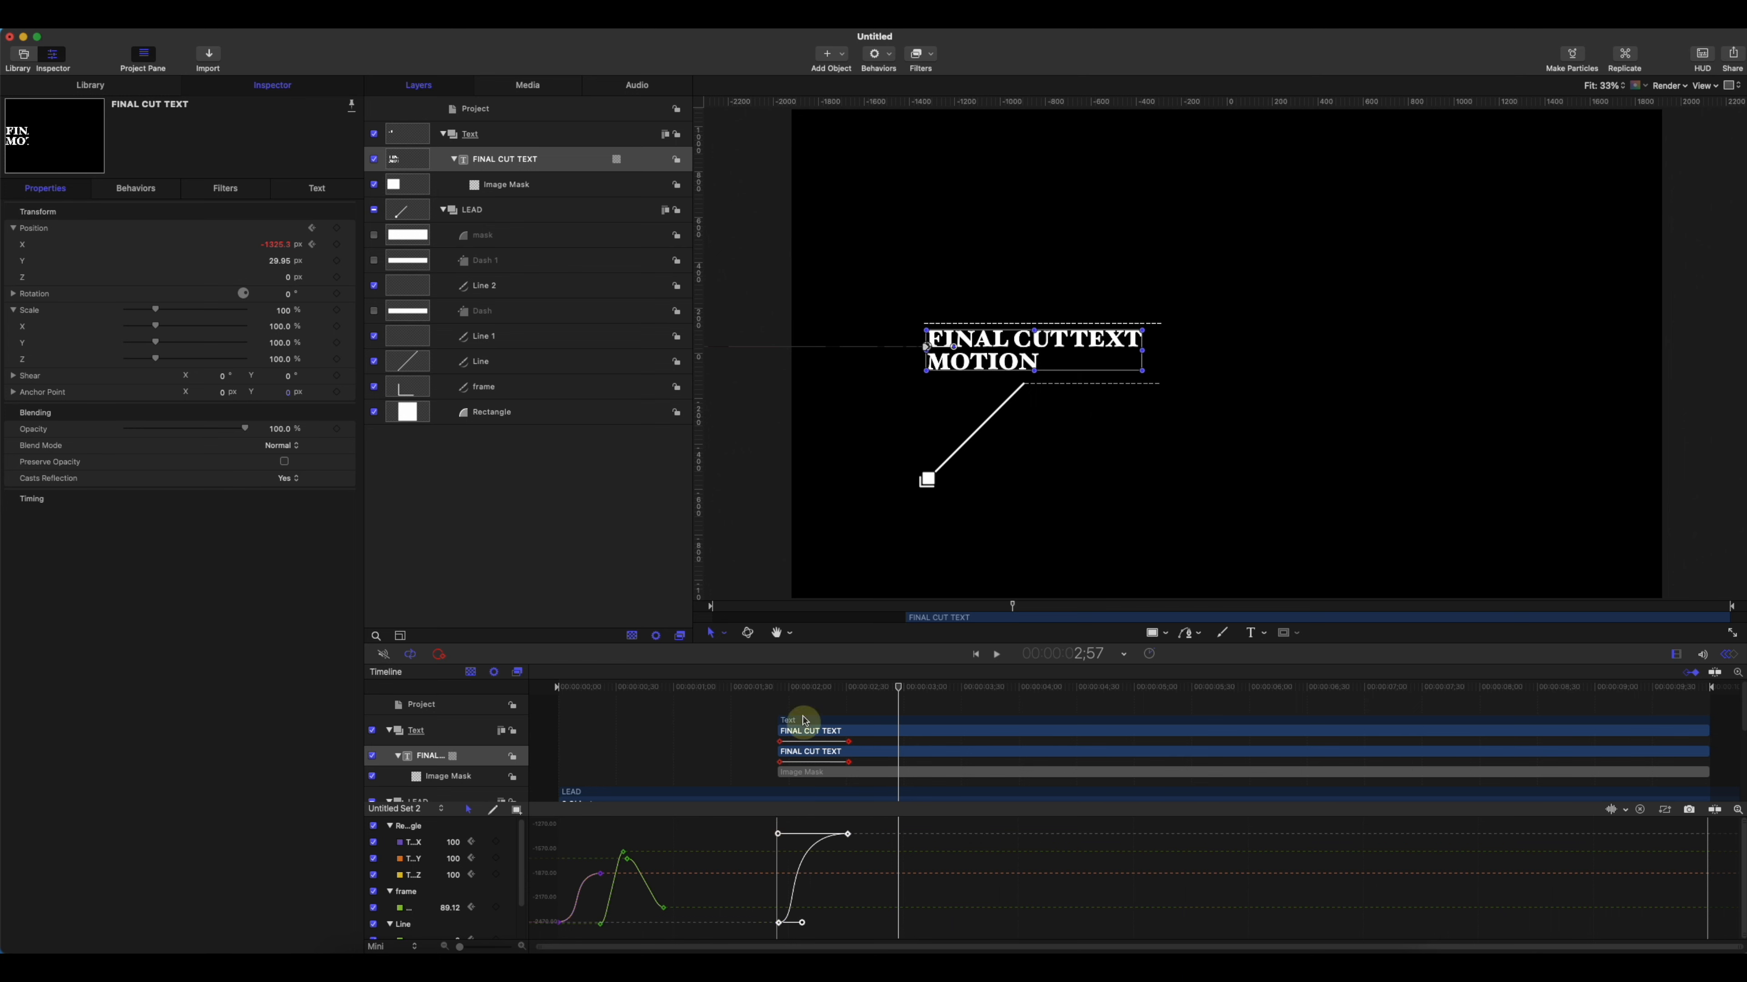
- Play back the eased text slide-in several times from just before the layer's start and hide the Keyframe Editor
{"action": "left_click_drag", "start_coordinate": [791, 687], "coordinate": [764, 687]}
{"action": "key", "text": "space"}
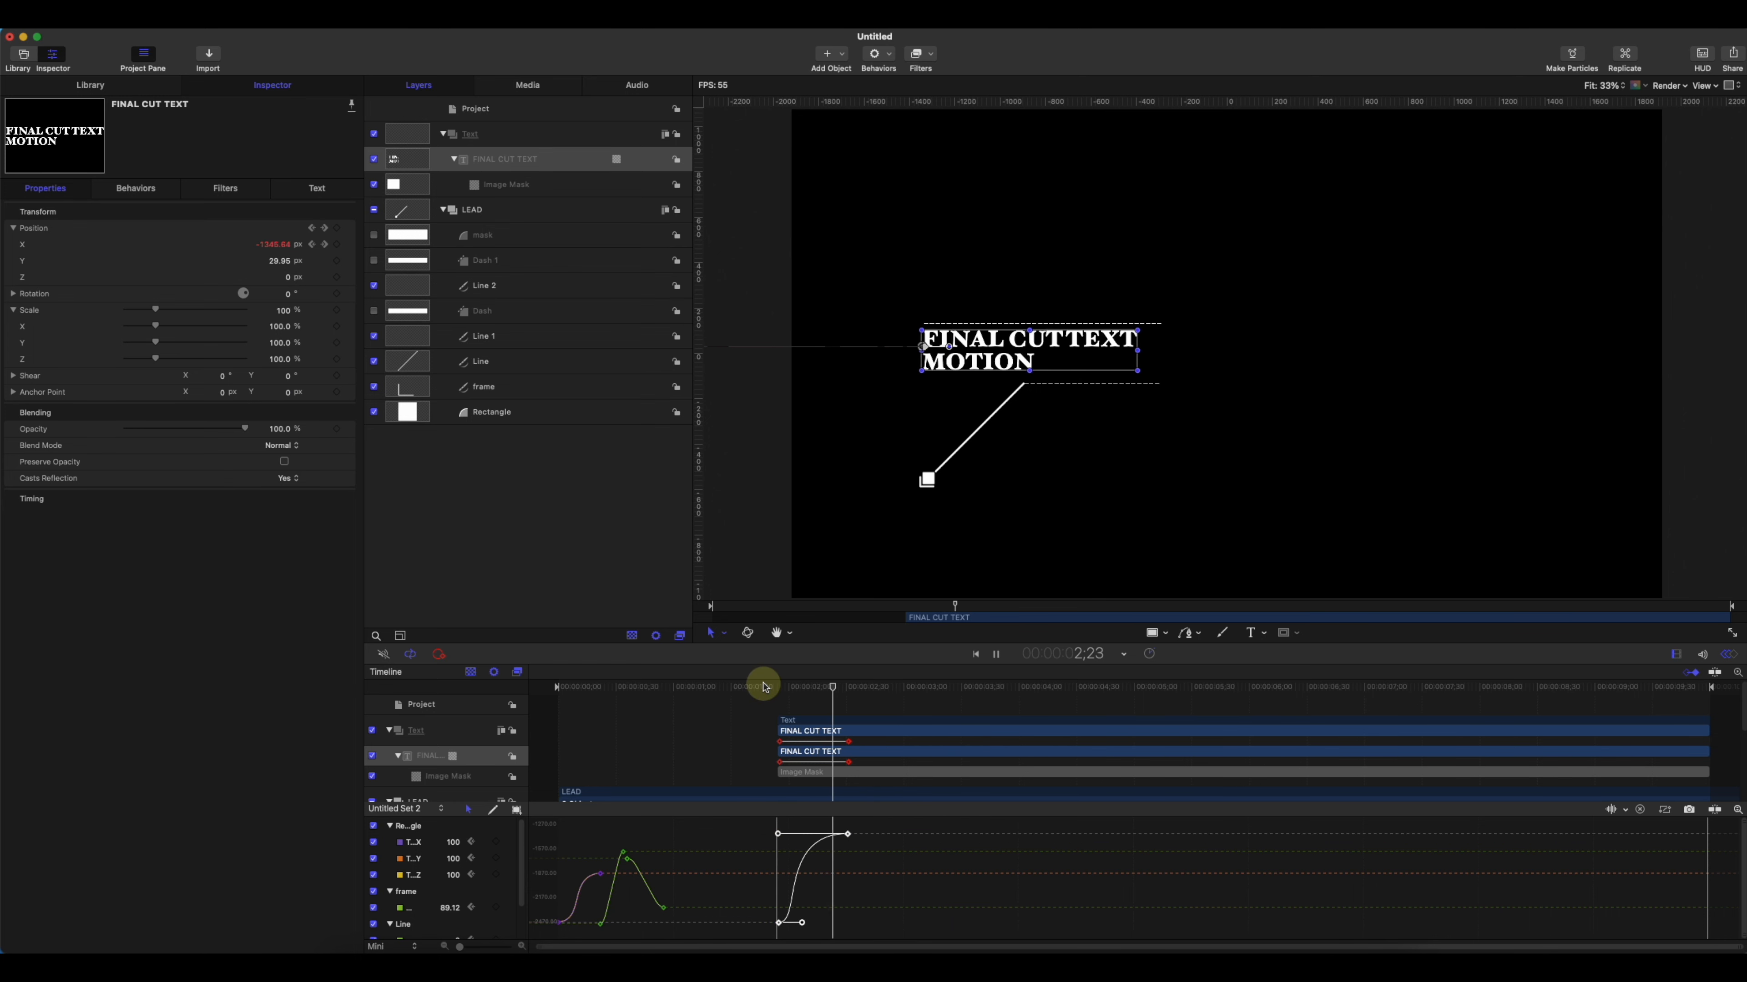
{"action": "left_click", "coordinate": [1177, 430]}
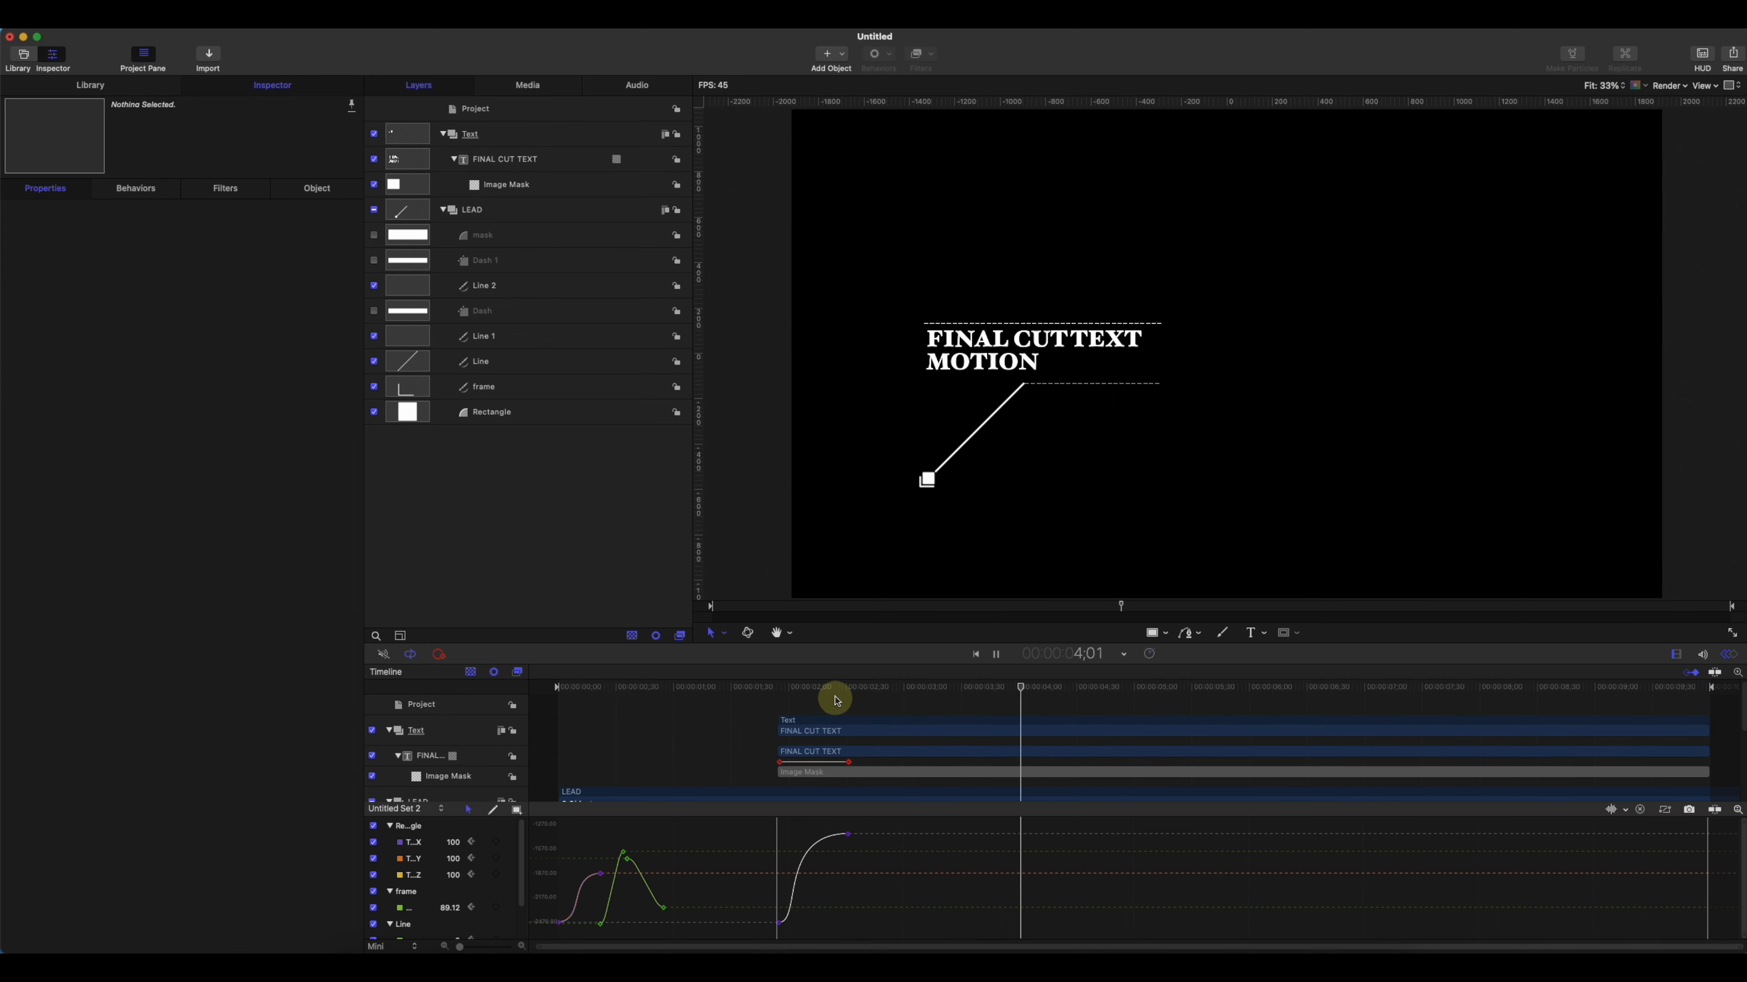
{"action": "left_click_drag", "start_coordinate": [836, 701], "coordinate": [762, 697]}
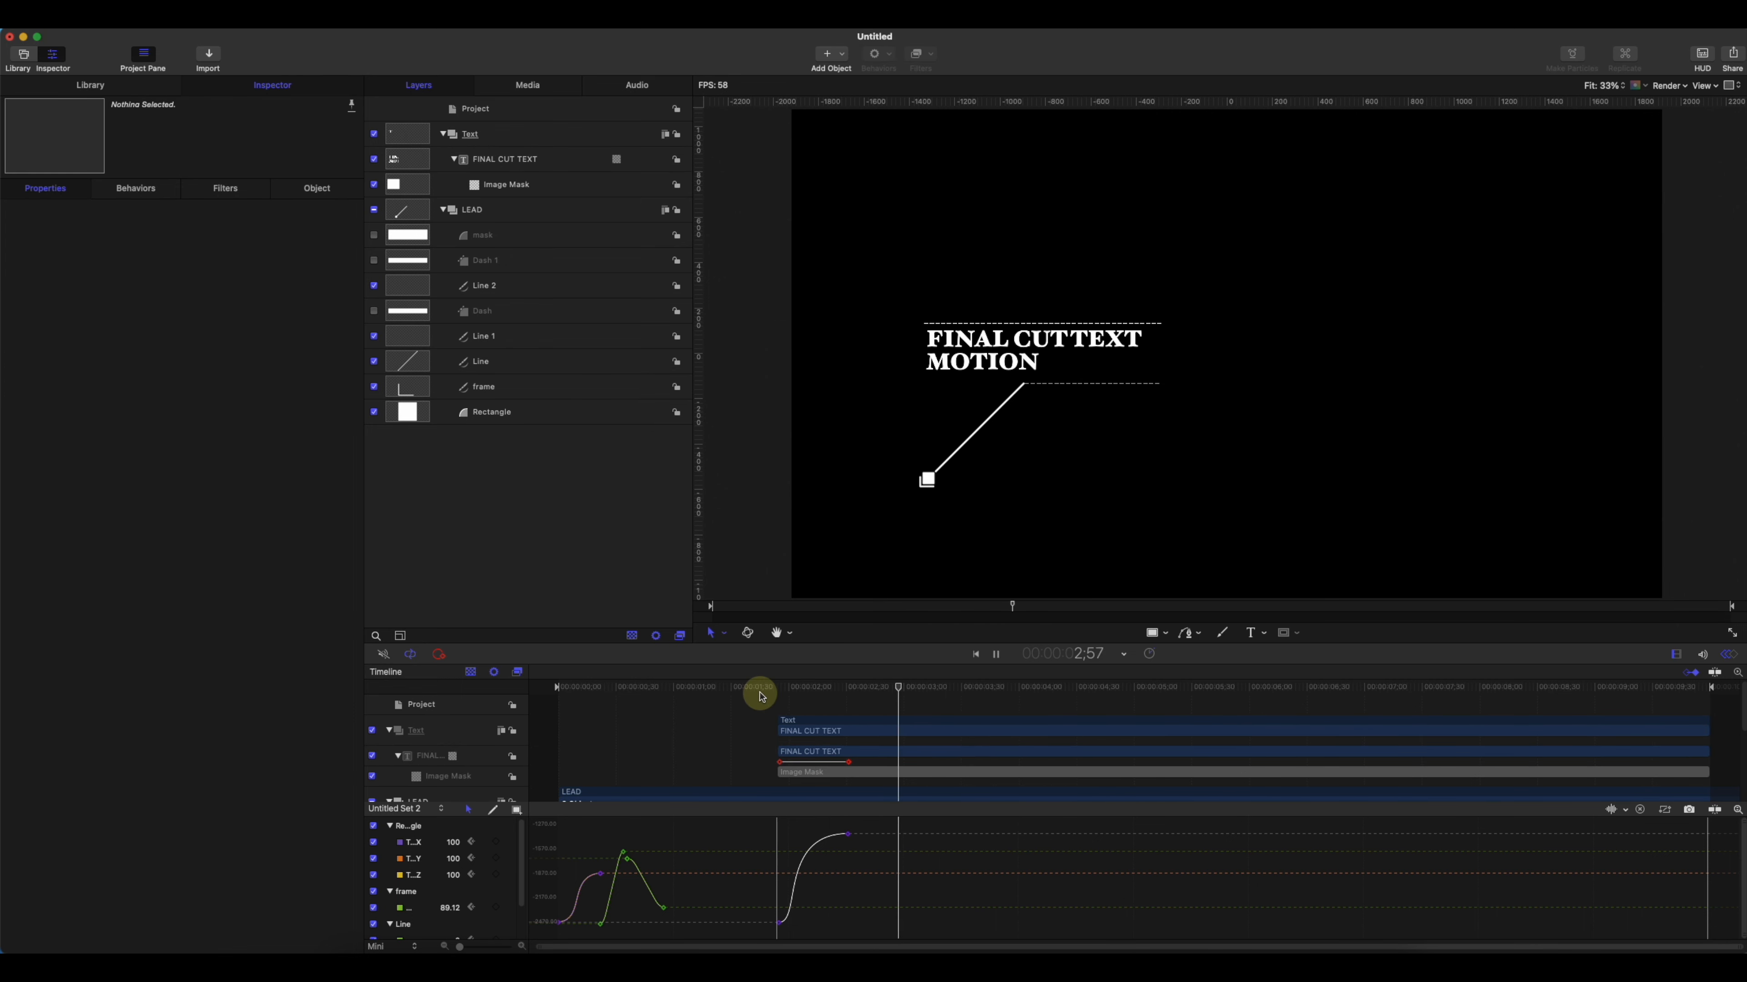
{"action": "key", "text": "space"}
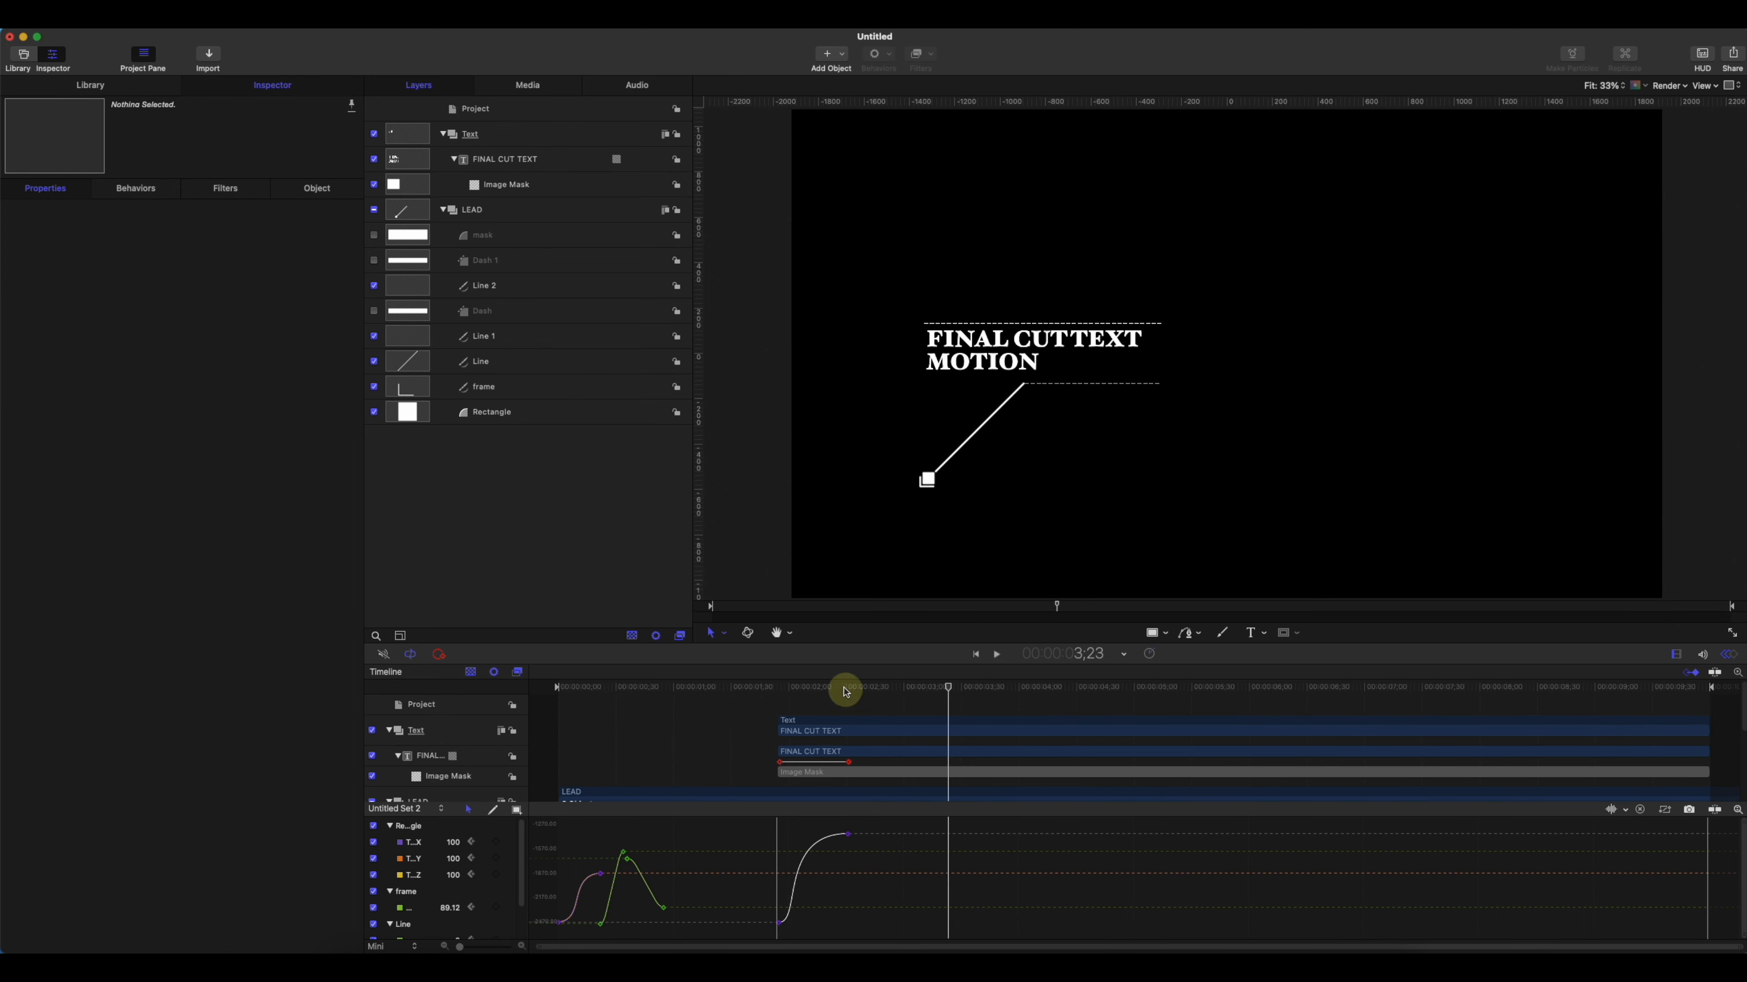
{"action": "left_click_drag", "start_coordinate": [846, 691], "coordinate": [778, 694]}
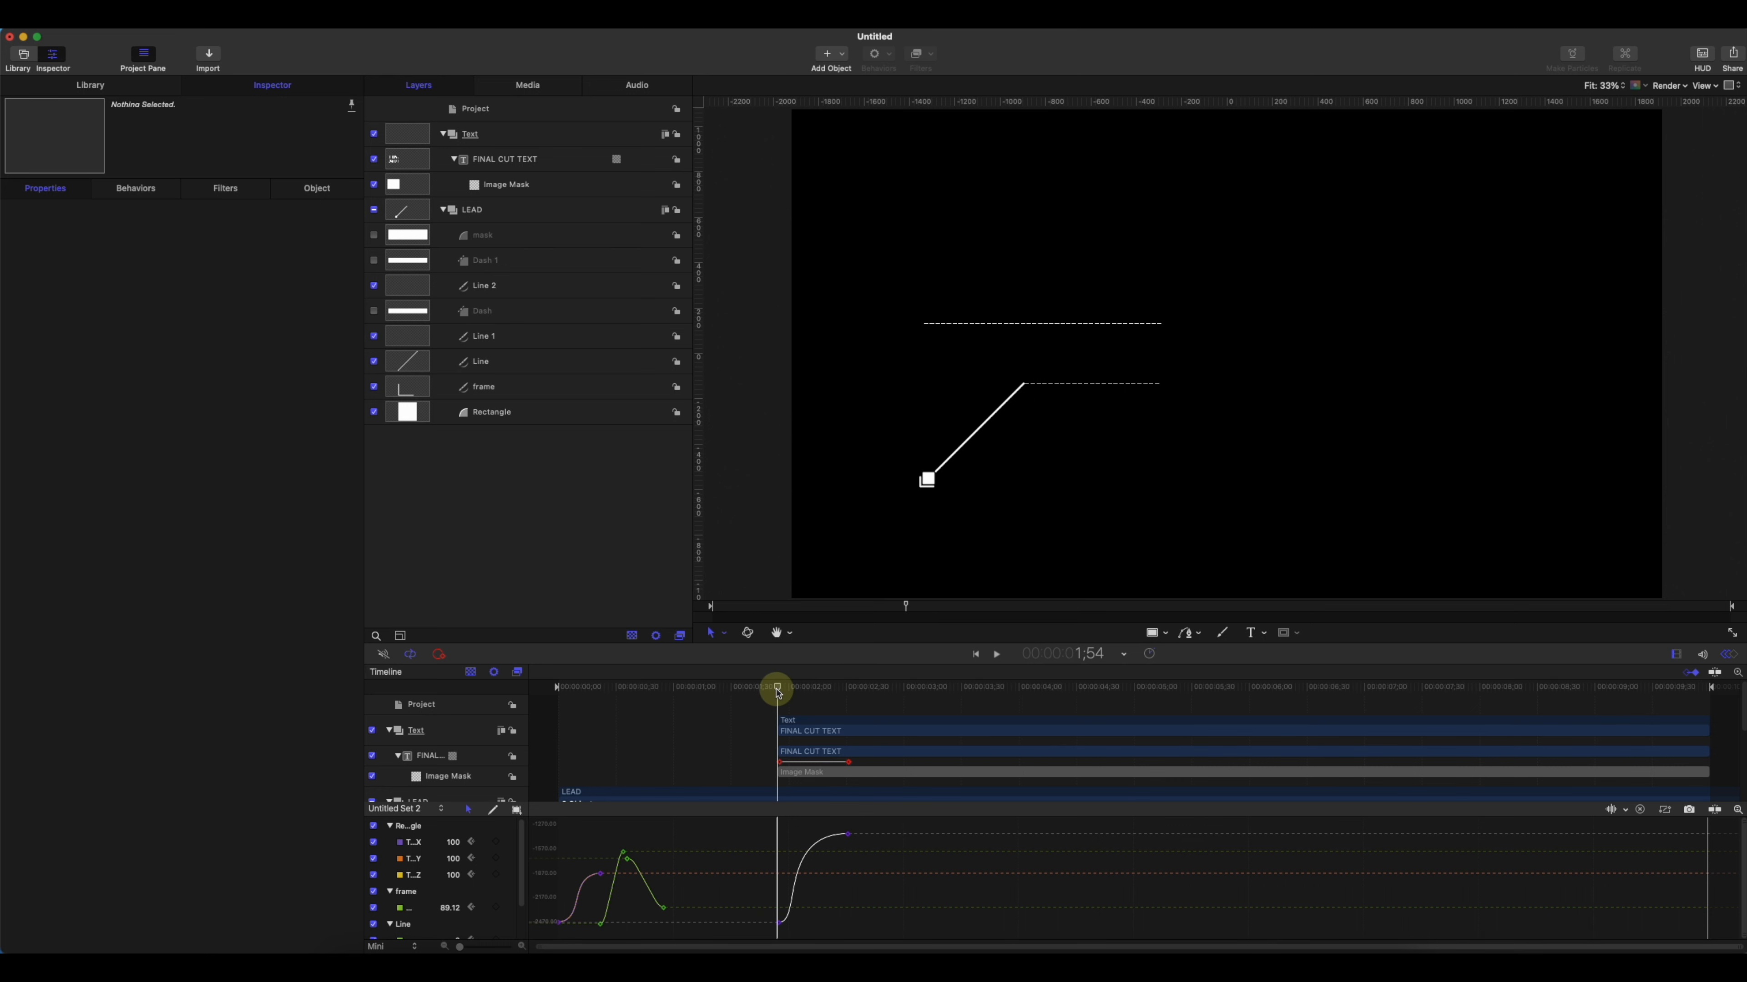
{"action": "key", "text": "space"}
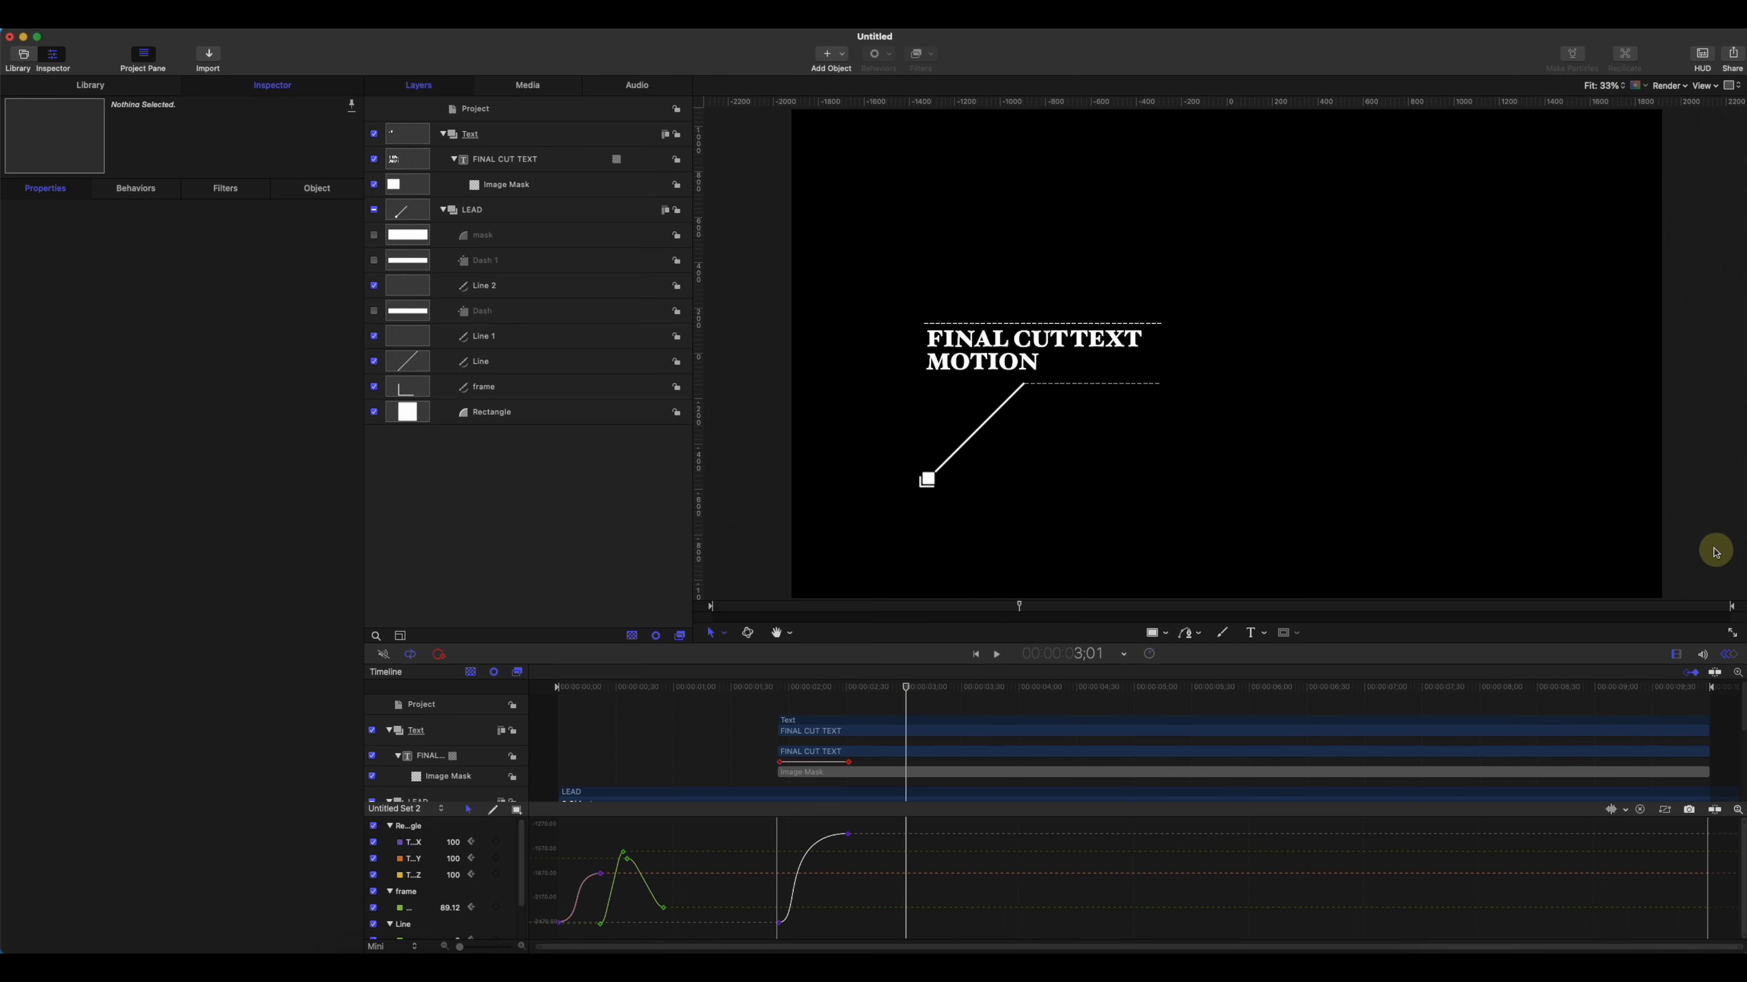
{"action": "left_click", "coordinate": [1728, 654]}
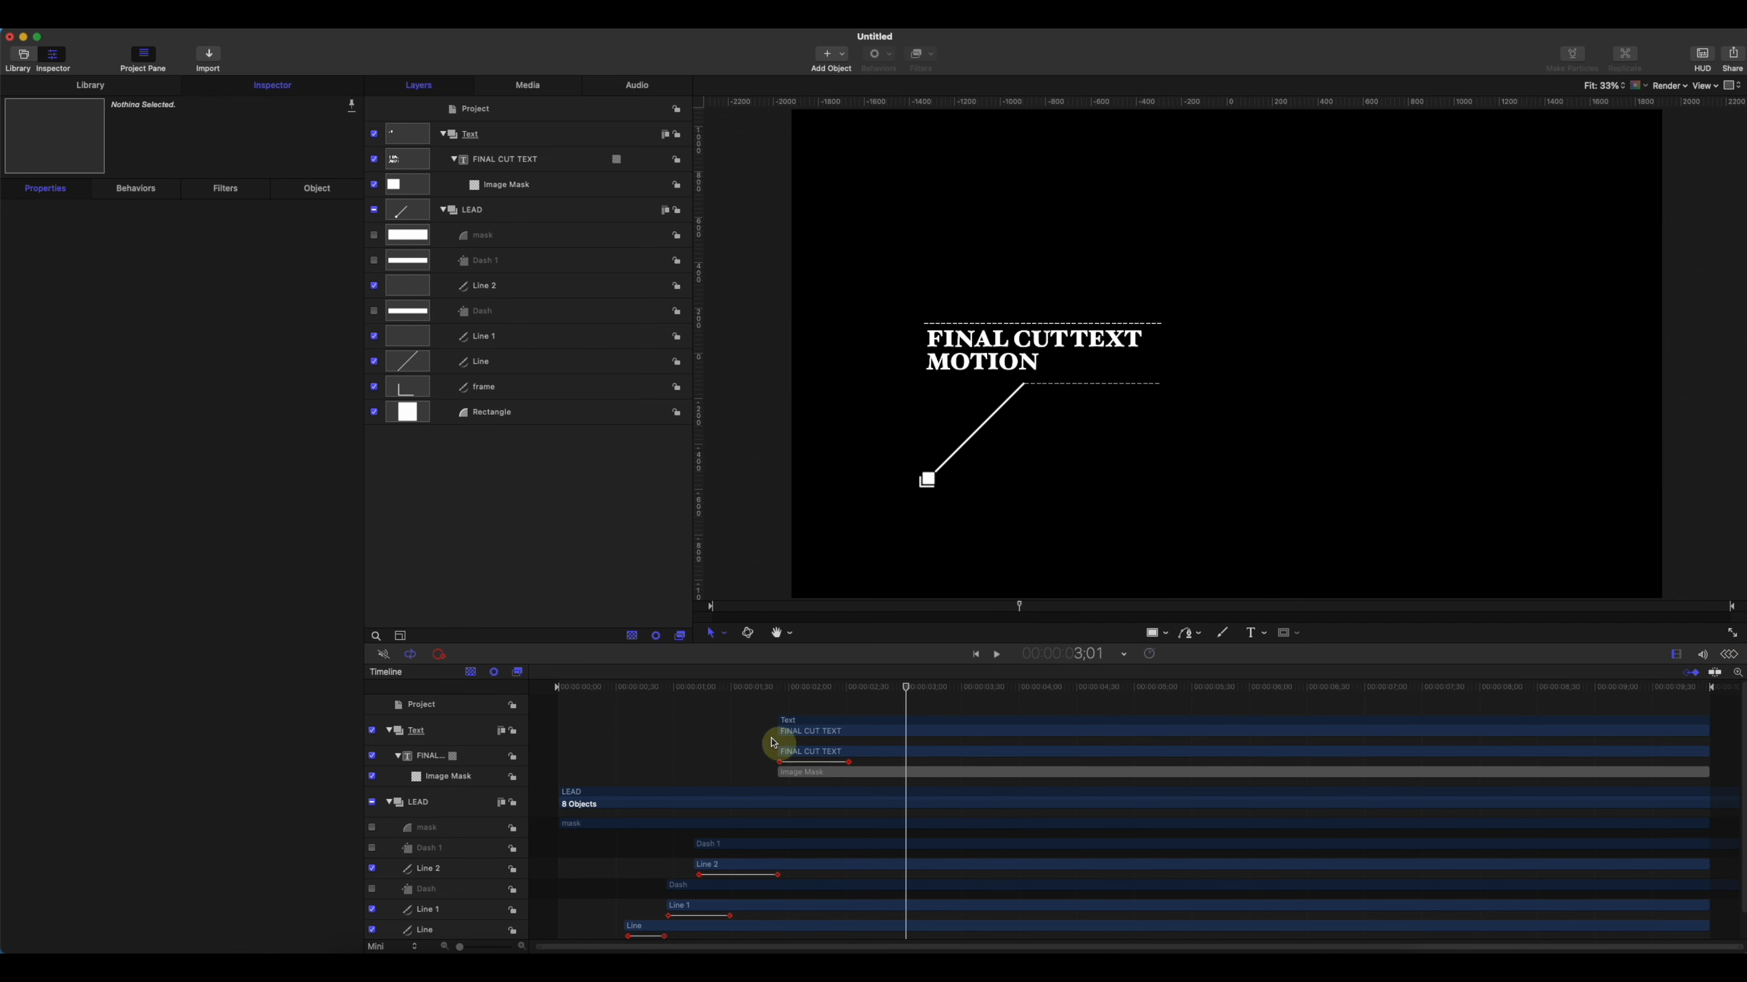
- Keyframe the FINAL CUT TEXT layer's X position at -1325.3 px at 9;05
{"action": "left_click_drag", "start_coordinate": [743, 688], "coordinate": [584, 689]}
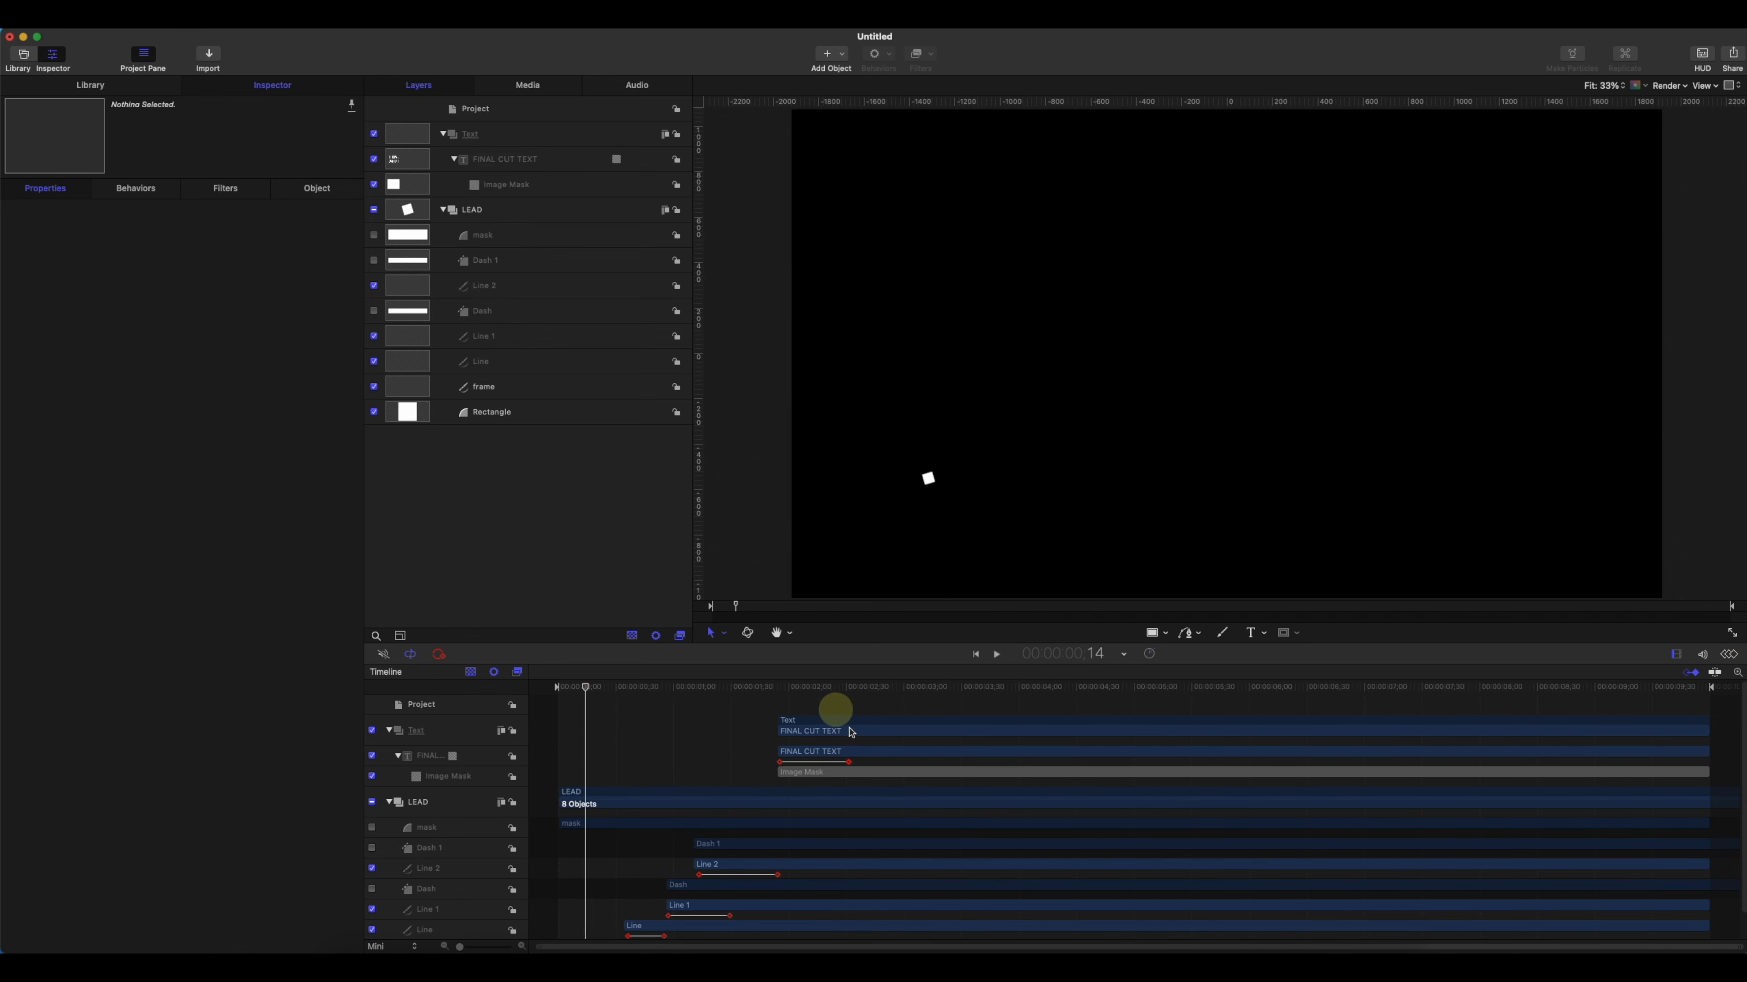
{"action": "scroll", "coordinate": [942, 783], "scroll_direction": "down", "scroll_amount": 3}
{"action": "scroll", "coordinate": [1176, 820], "scroll_direction": "up", "scroll_amount": 3}
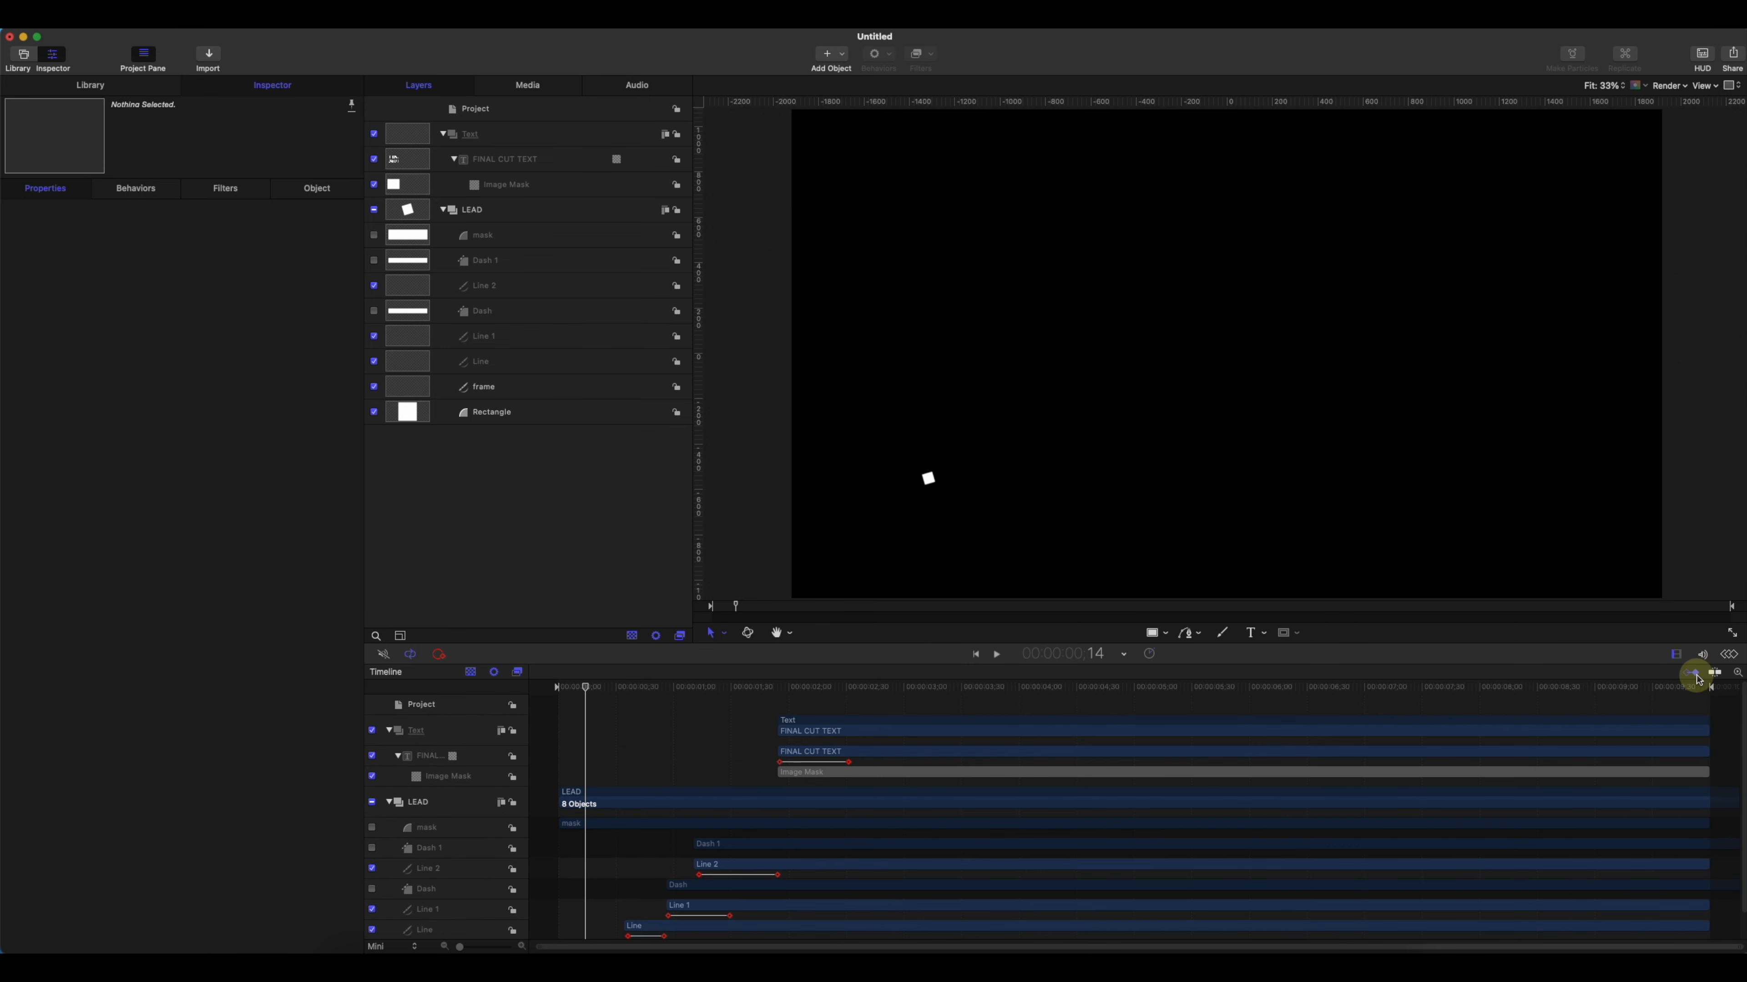
{"action": "left_click_drag", "start_coordinate": [584, 689], "coordinate": [1345, 712]}
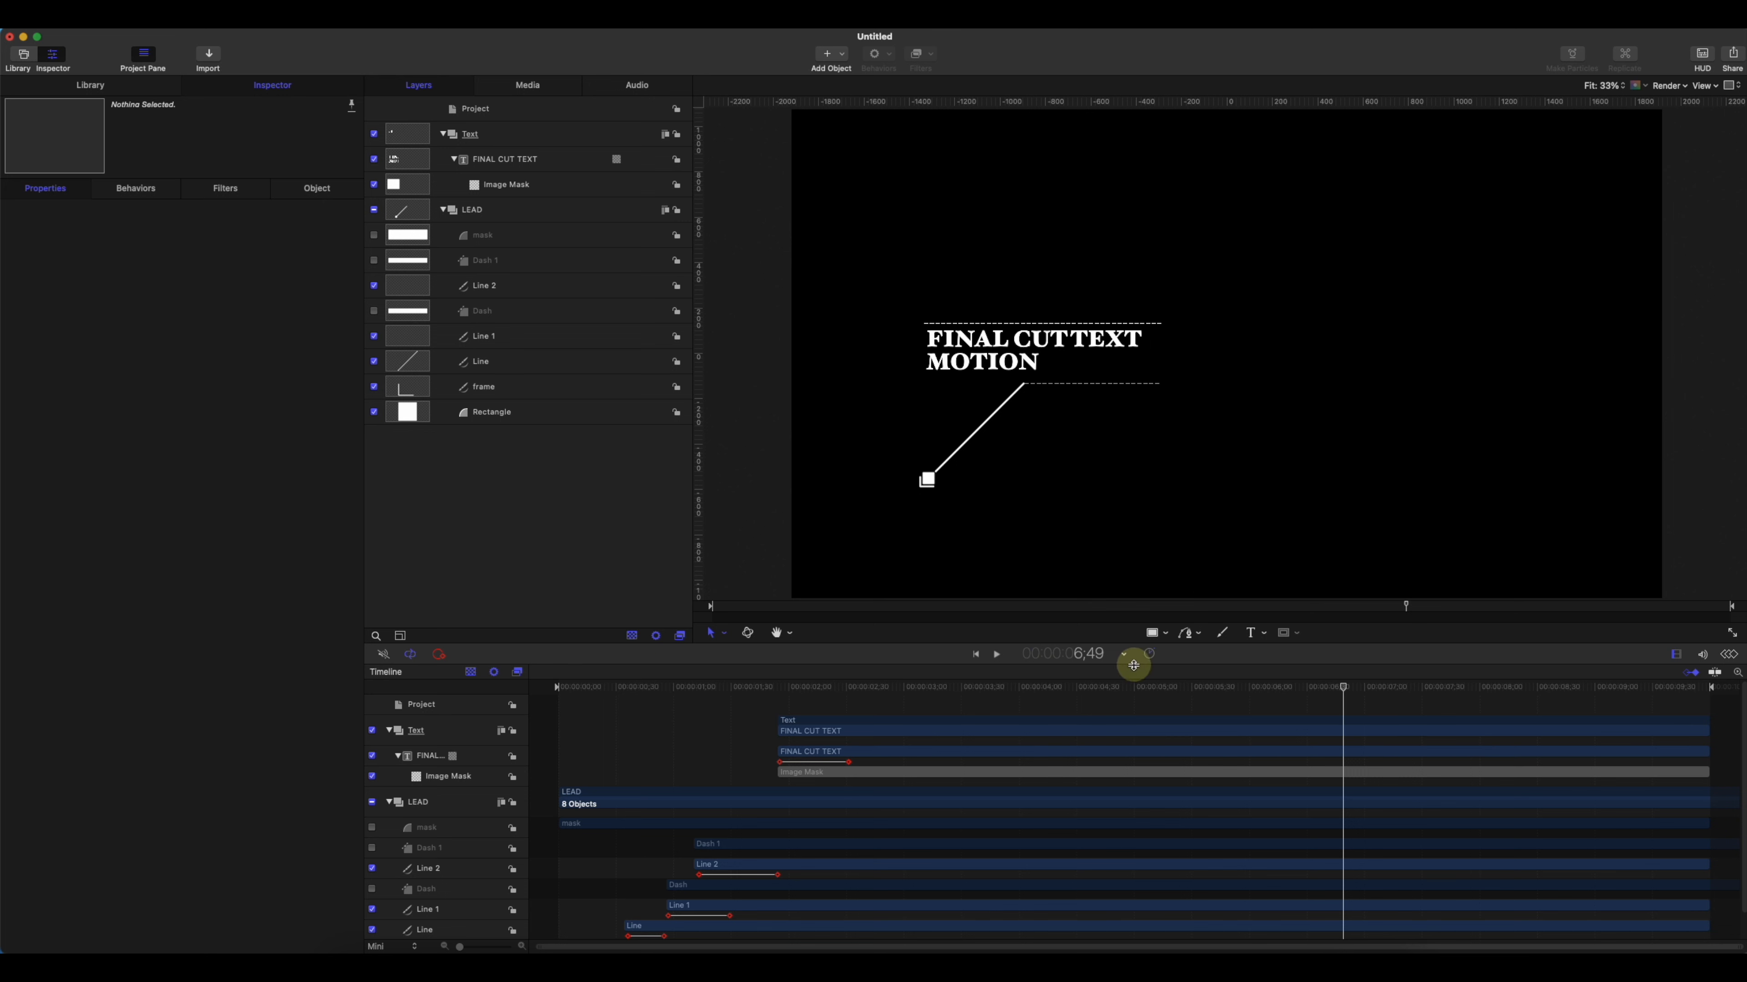
{"action": "left_click_drag", "start_coordinate": [1344, 687], "coordinate": [810, 634]}
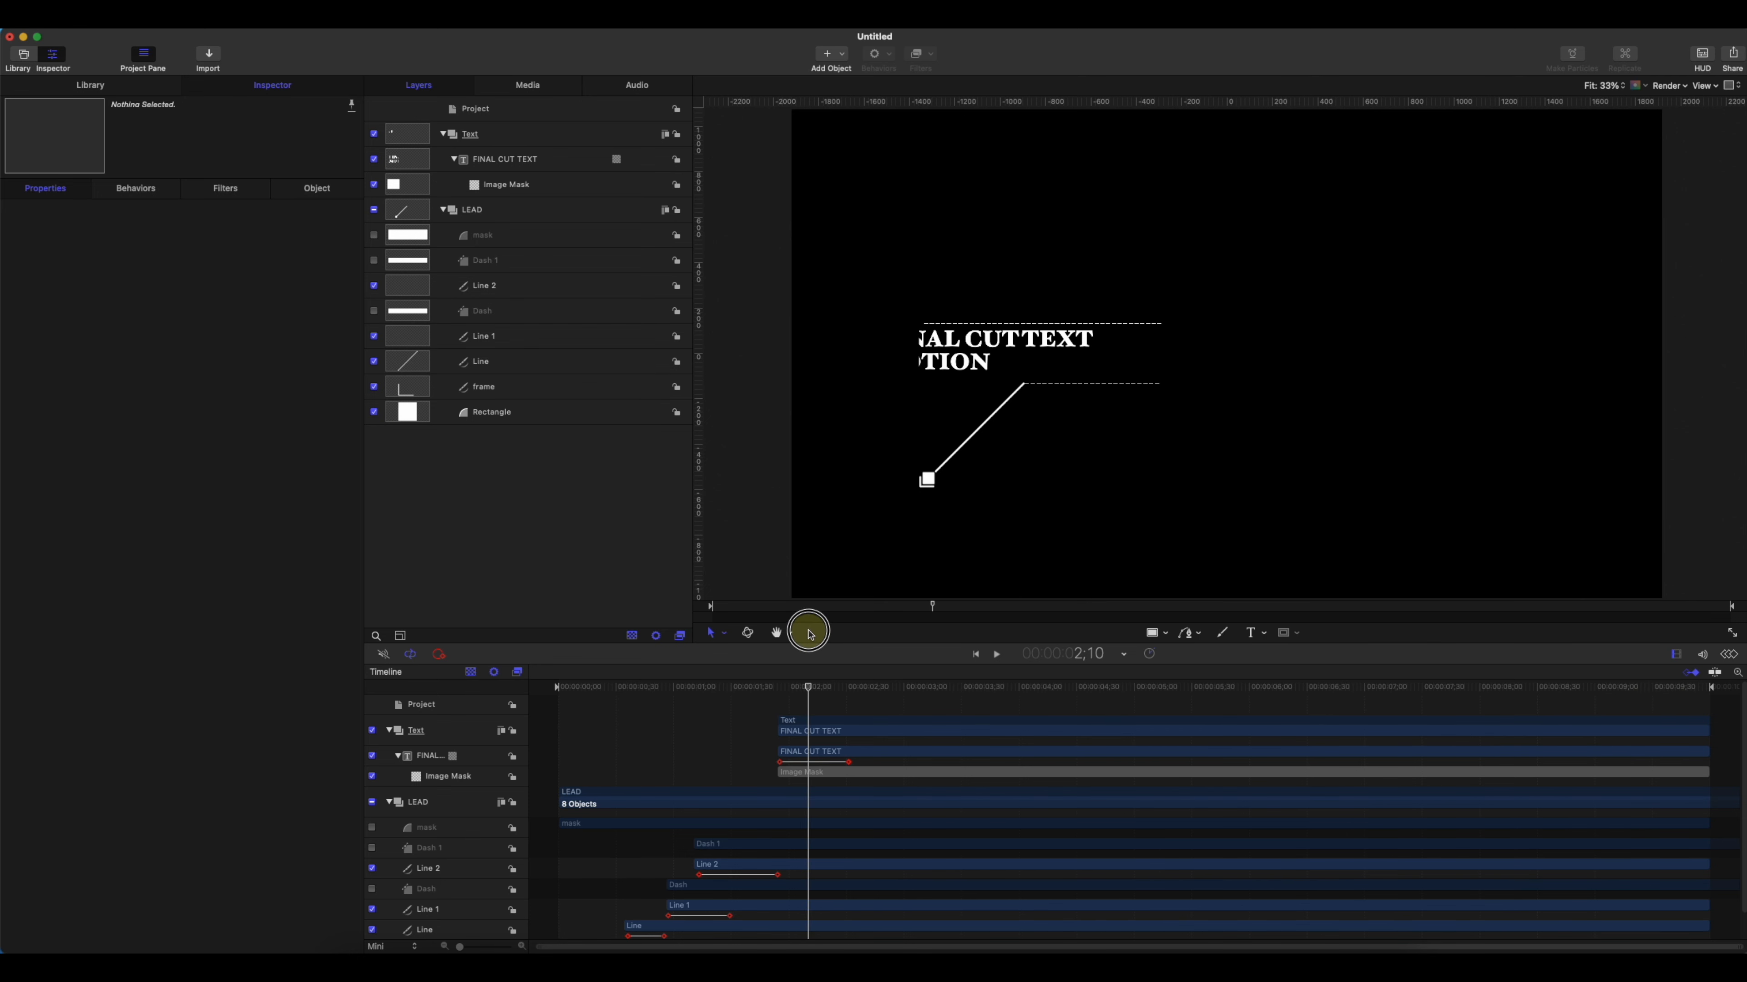
{"action": "left_click_drag", "start_coordinate": [811, 634], "coordinate": [1605, 691]}
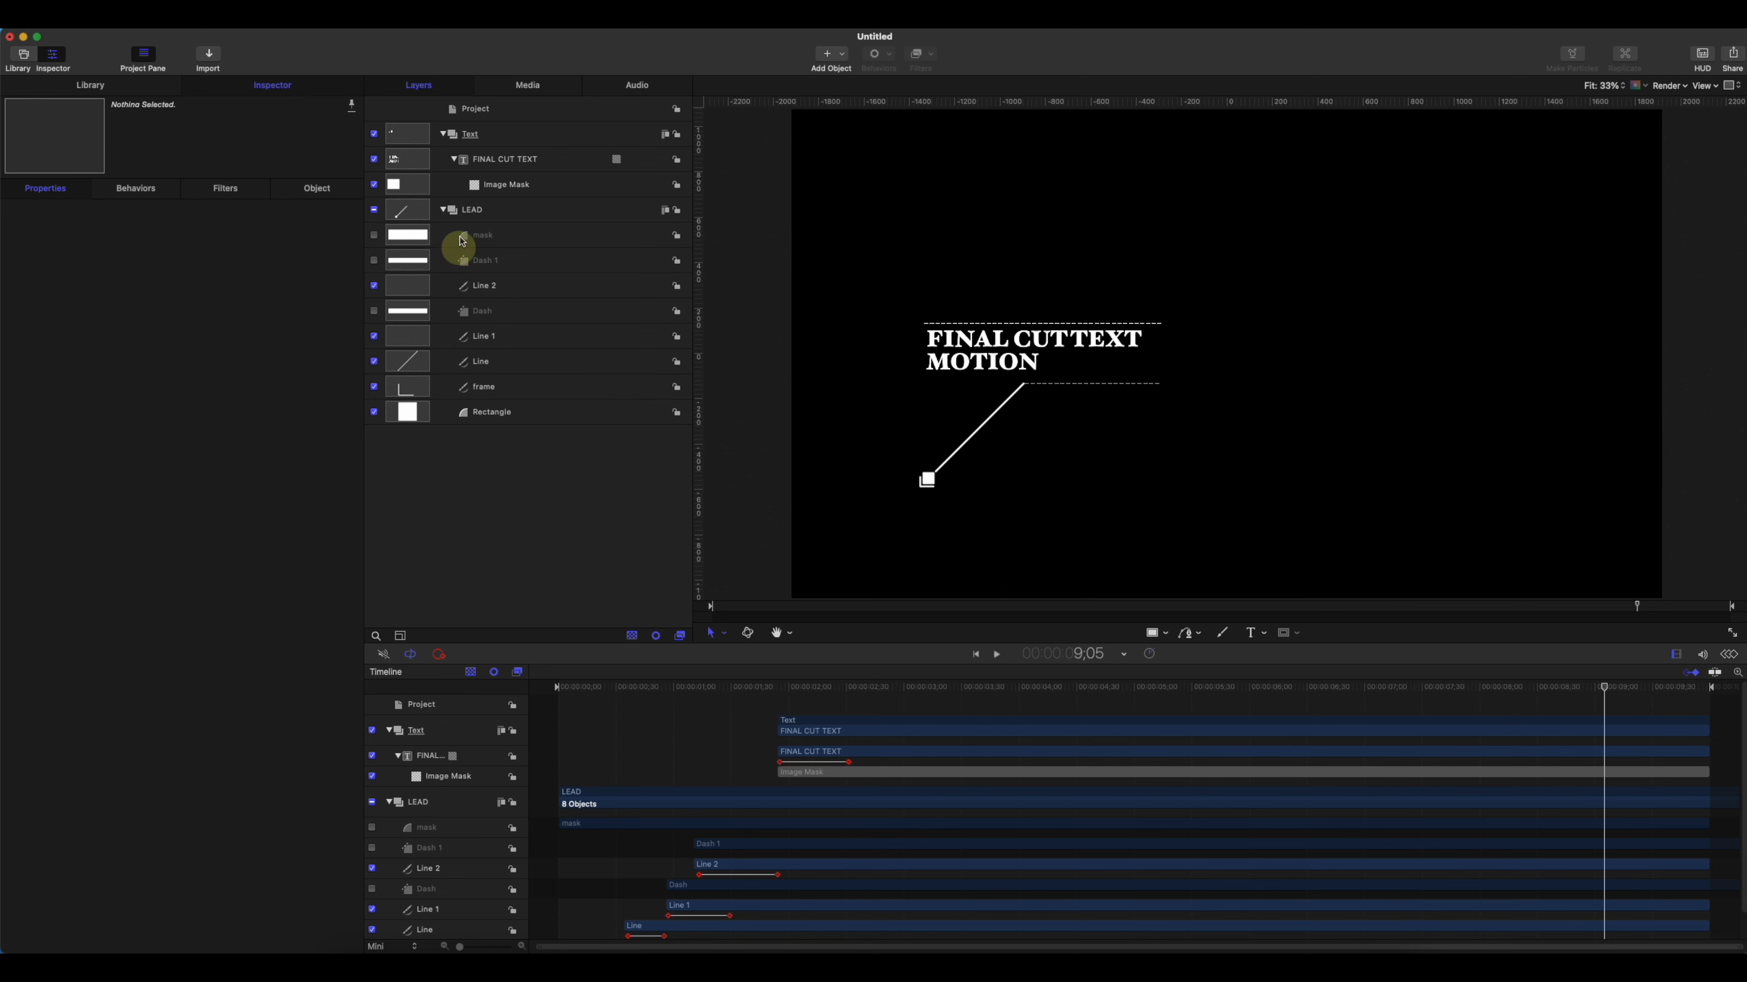
{"action": "left_click", "coordinate": [525, 163]}
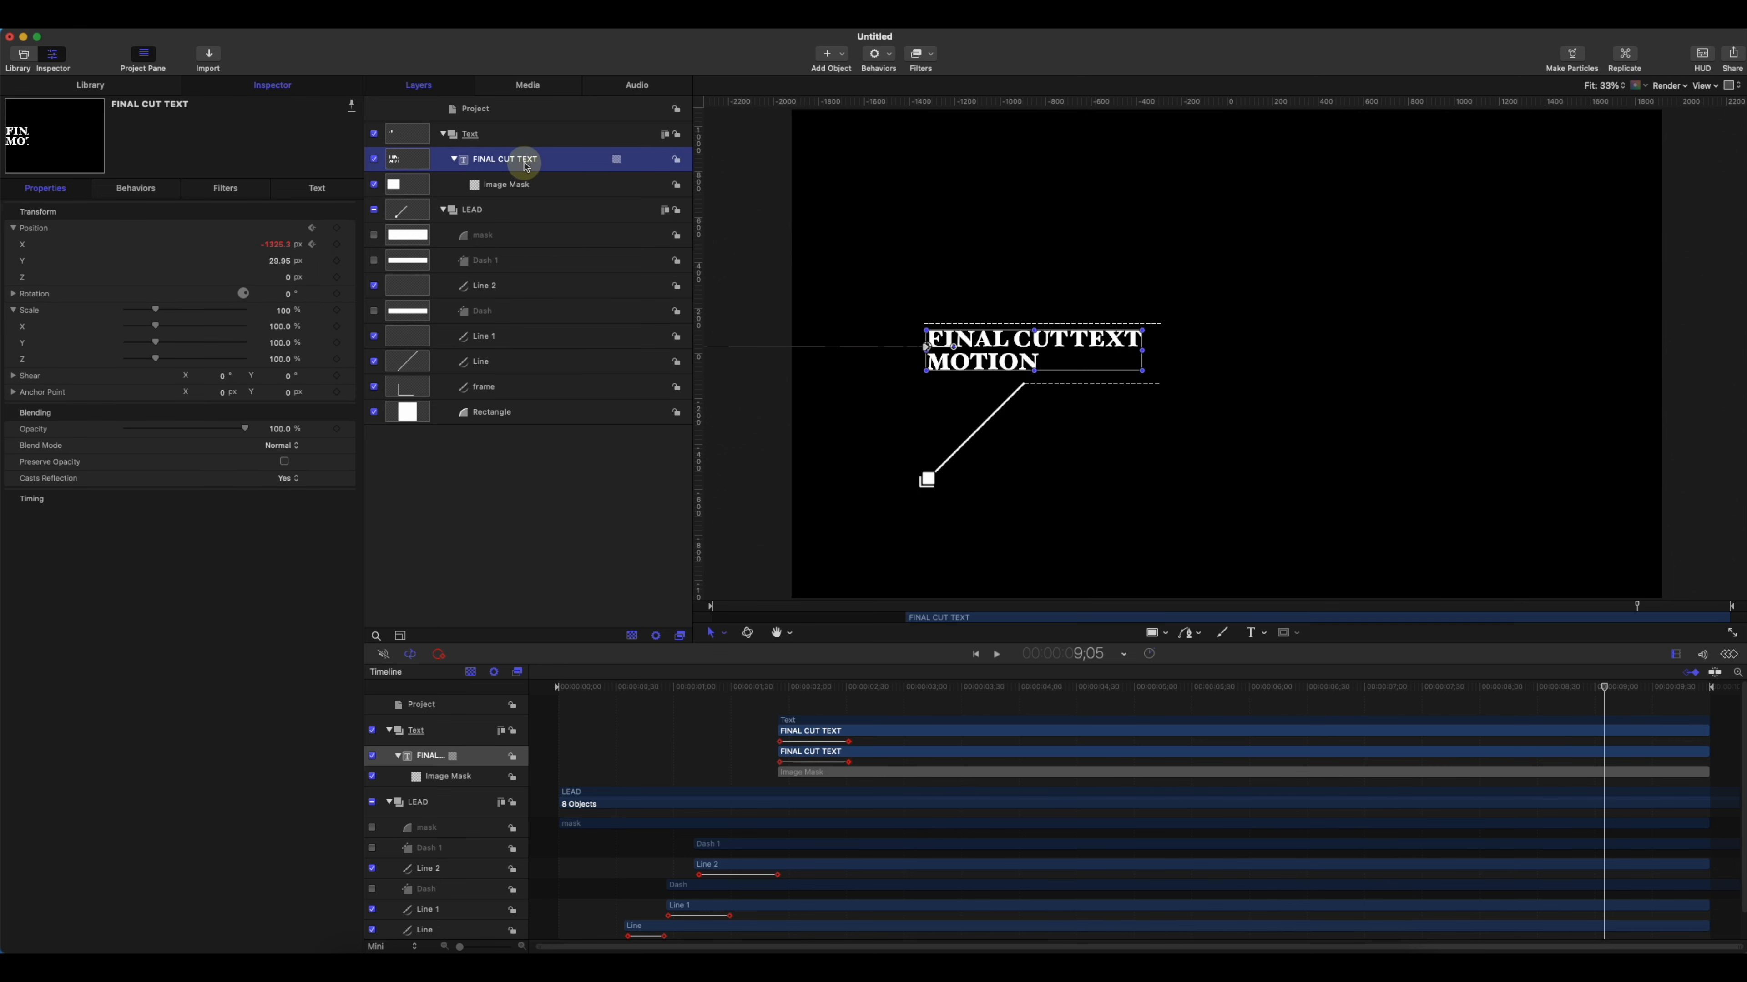
{"action": "left_click", "coordinate": [337, 245]}
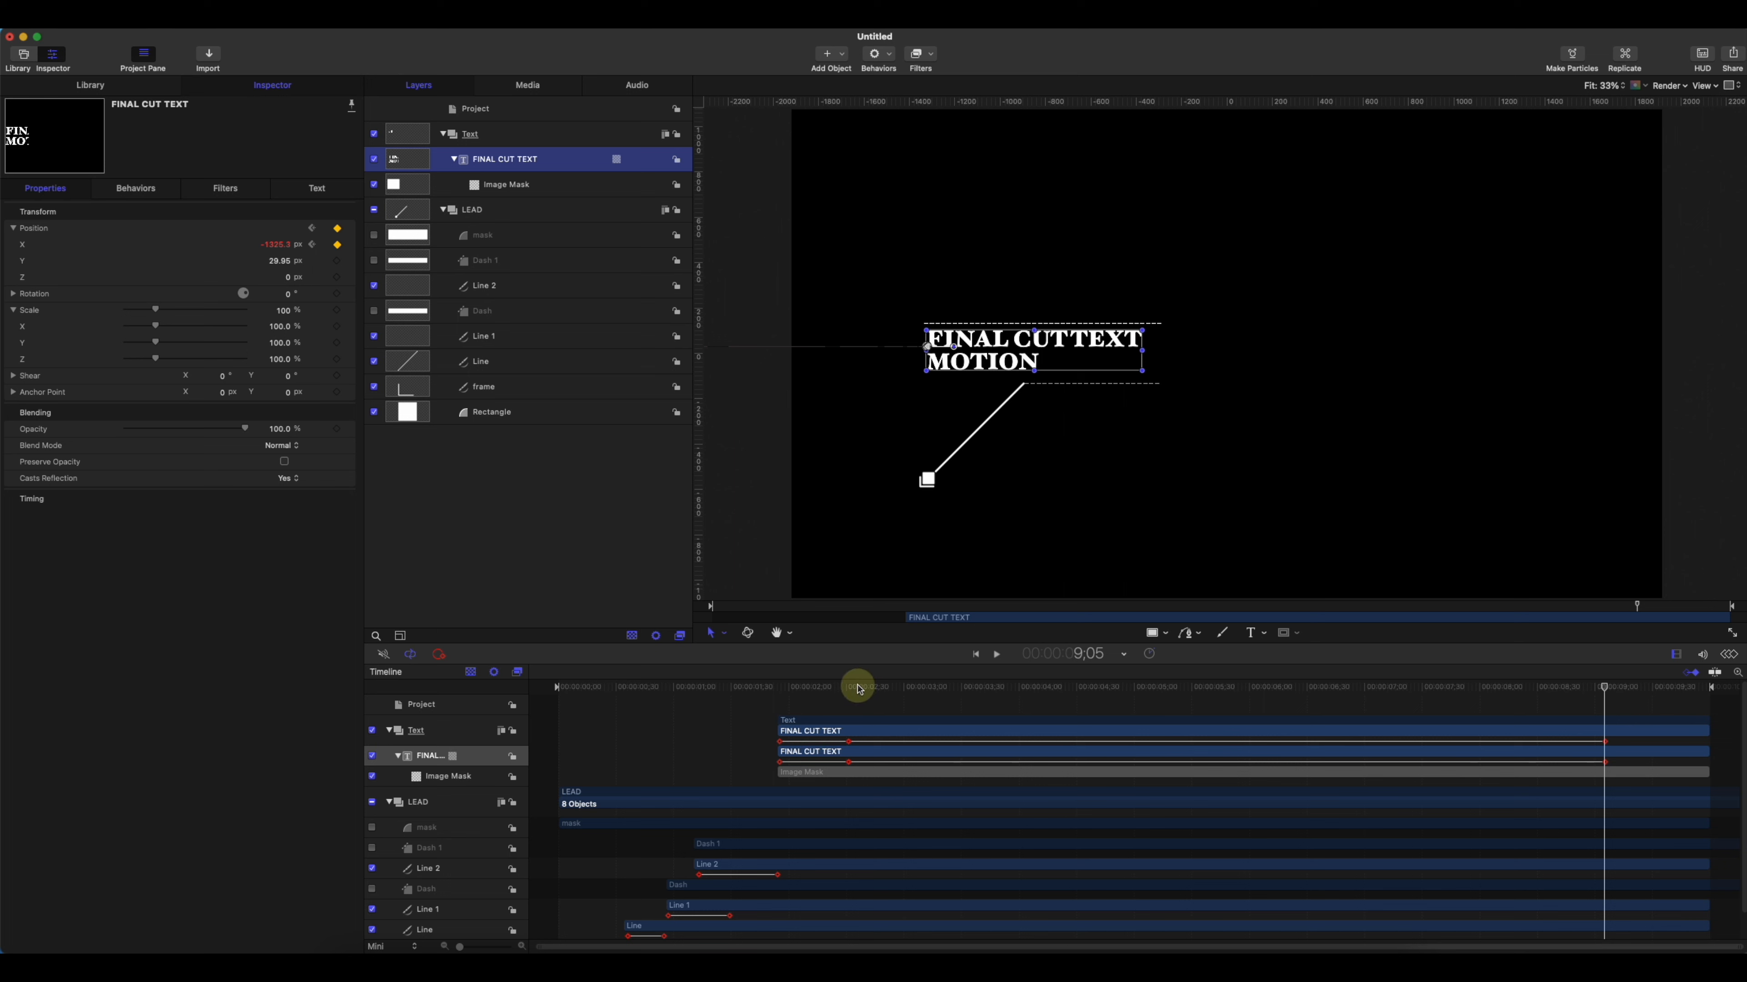
- At 9;29, set the text's X position to about -2422 px, far left of the mask, for the slide-out
{"action": "left_click_drag", "start_coordinate": [1605, 687], "coordinate": [1650, 688]}
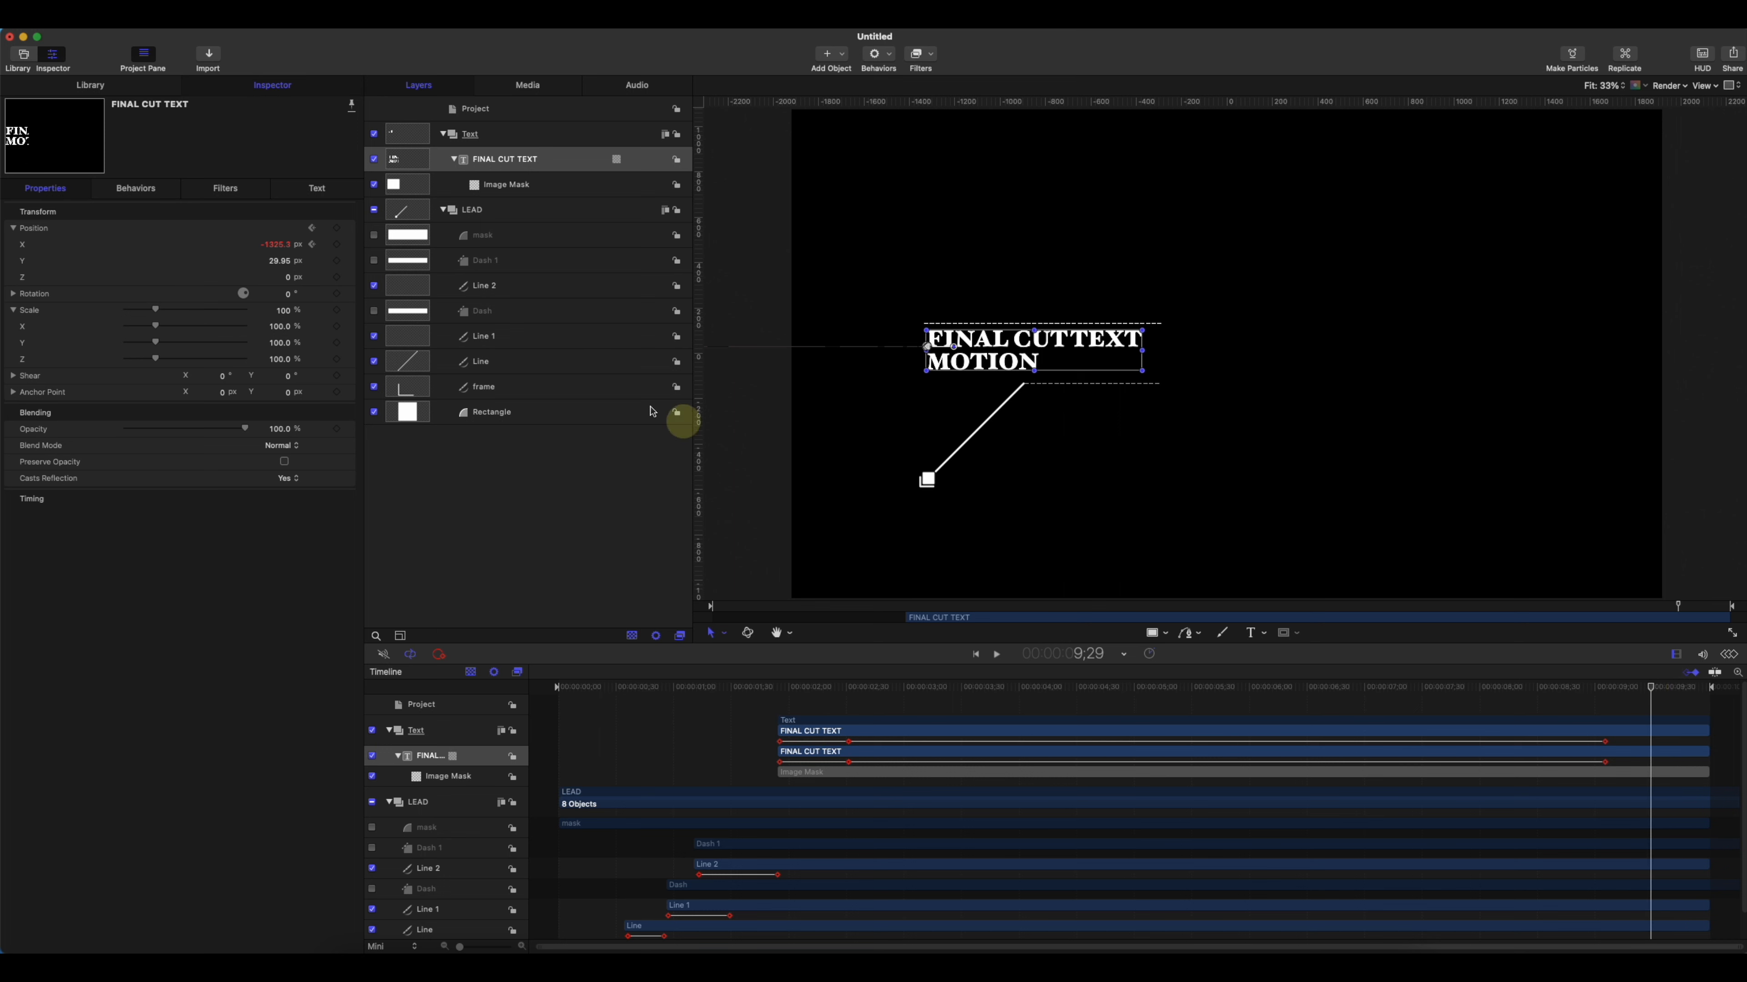
{"action": "left_click", "coordinate": [281, 248]}
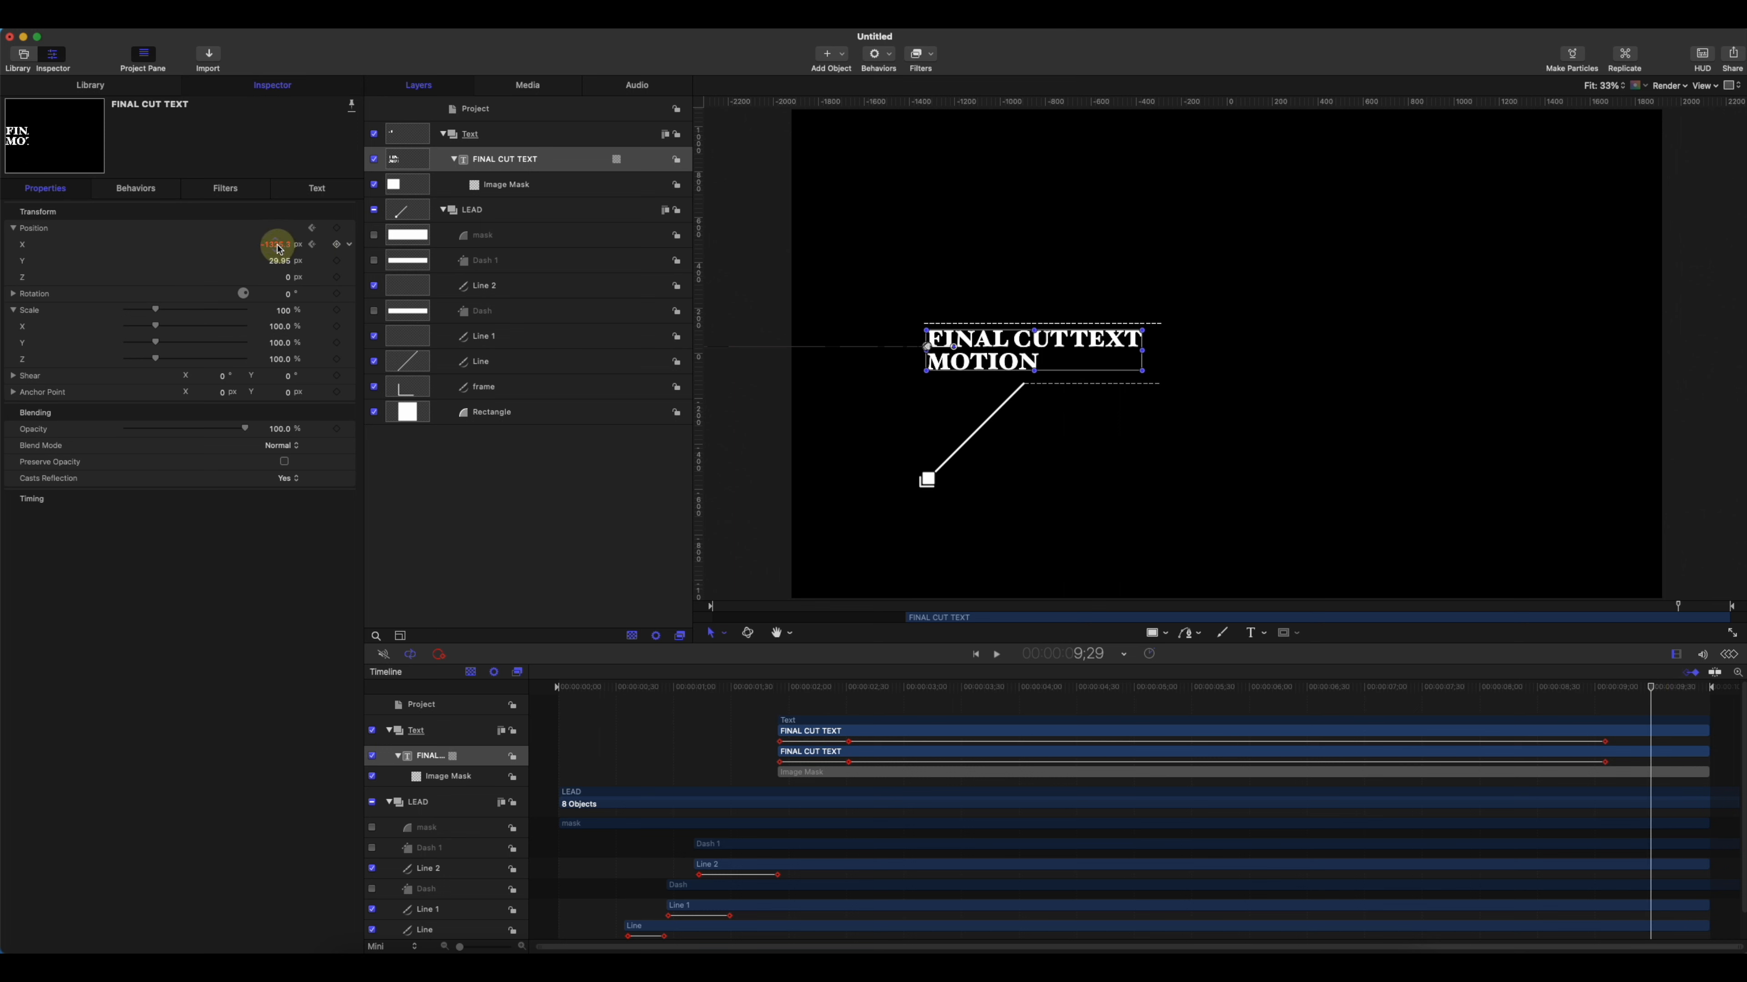
{"action": "left_click_drag", "start_coordinate": [278, 249], "coordinate": [275, 245]}
{"action": "left_click", "coordinate": [1364, 468]}
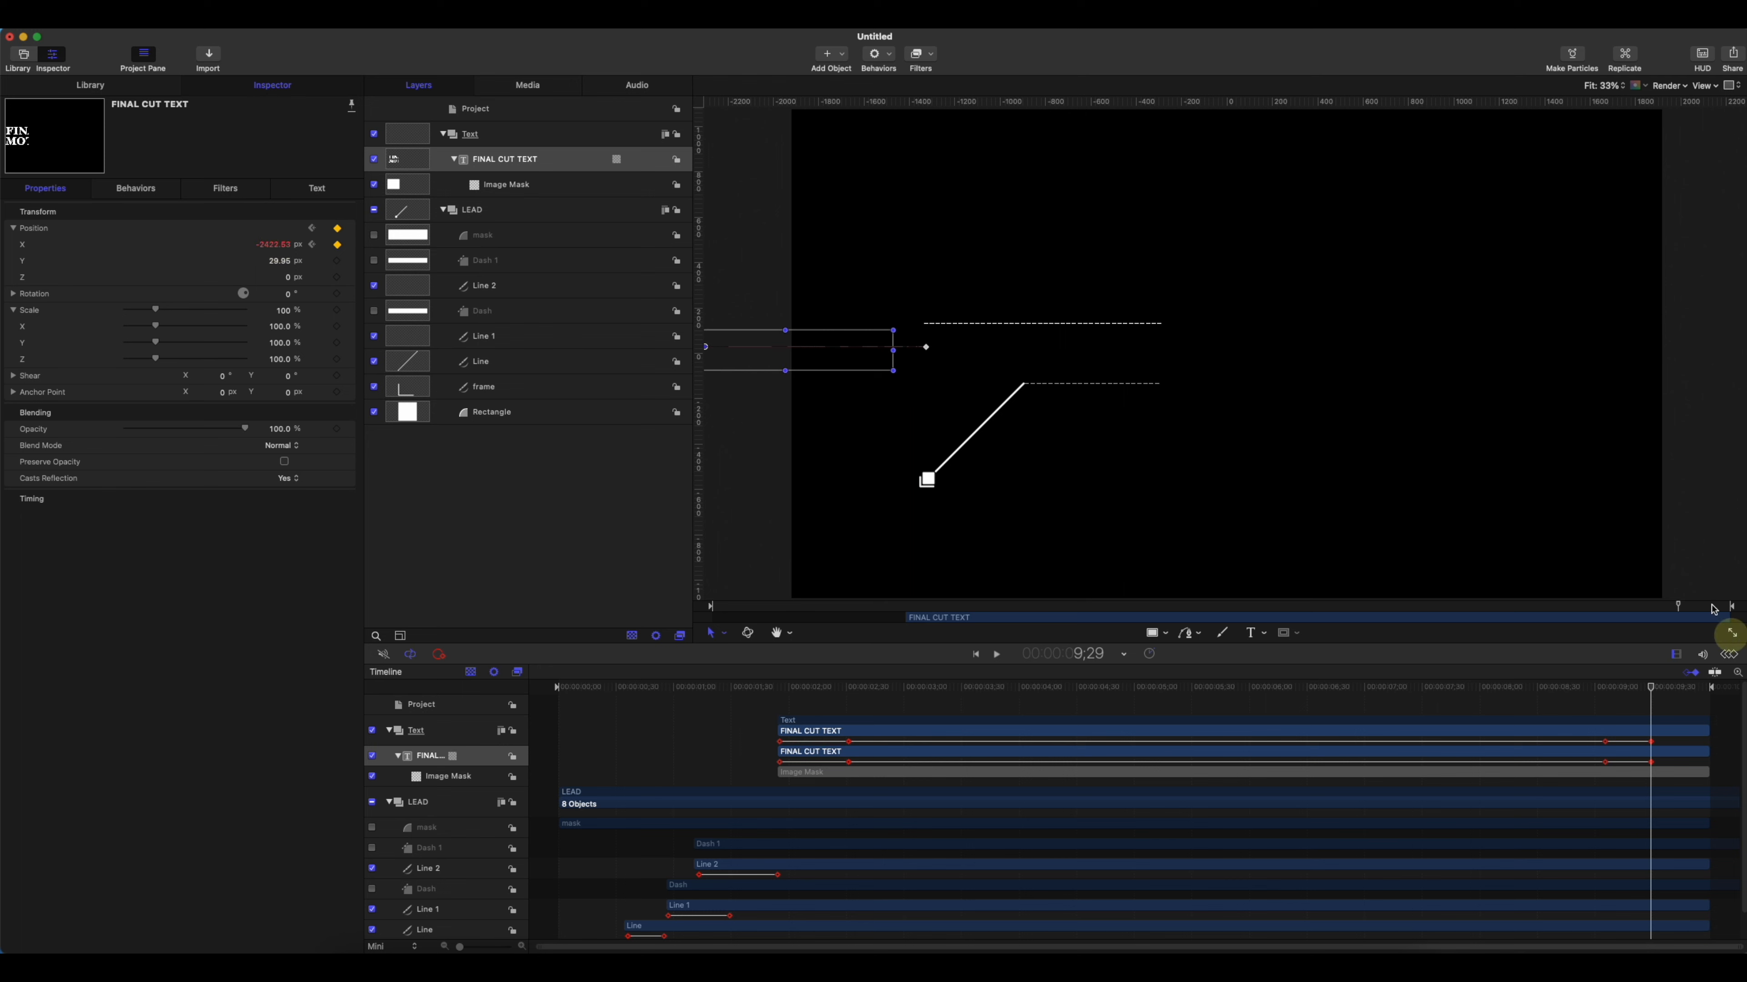
- Ease the start of the text's slide-out curve in the Keyframe Editor by lengthening the 9;05 keyframe's outgoing handle
{"action": "left_click", "coordinate": [1728, 657]}
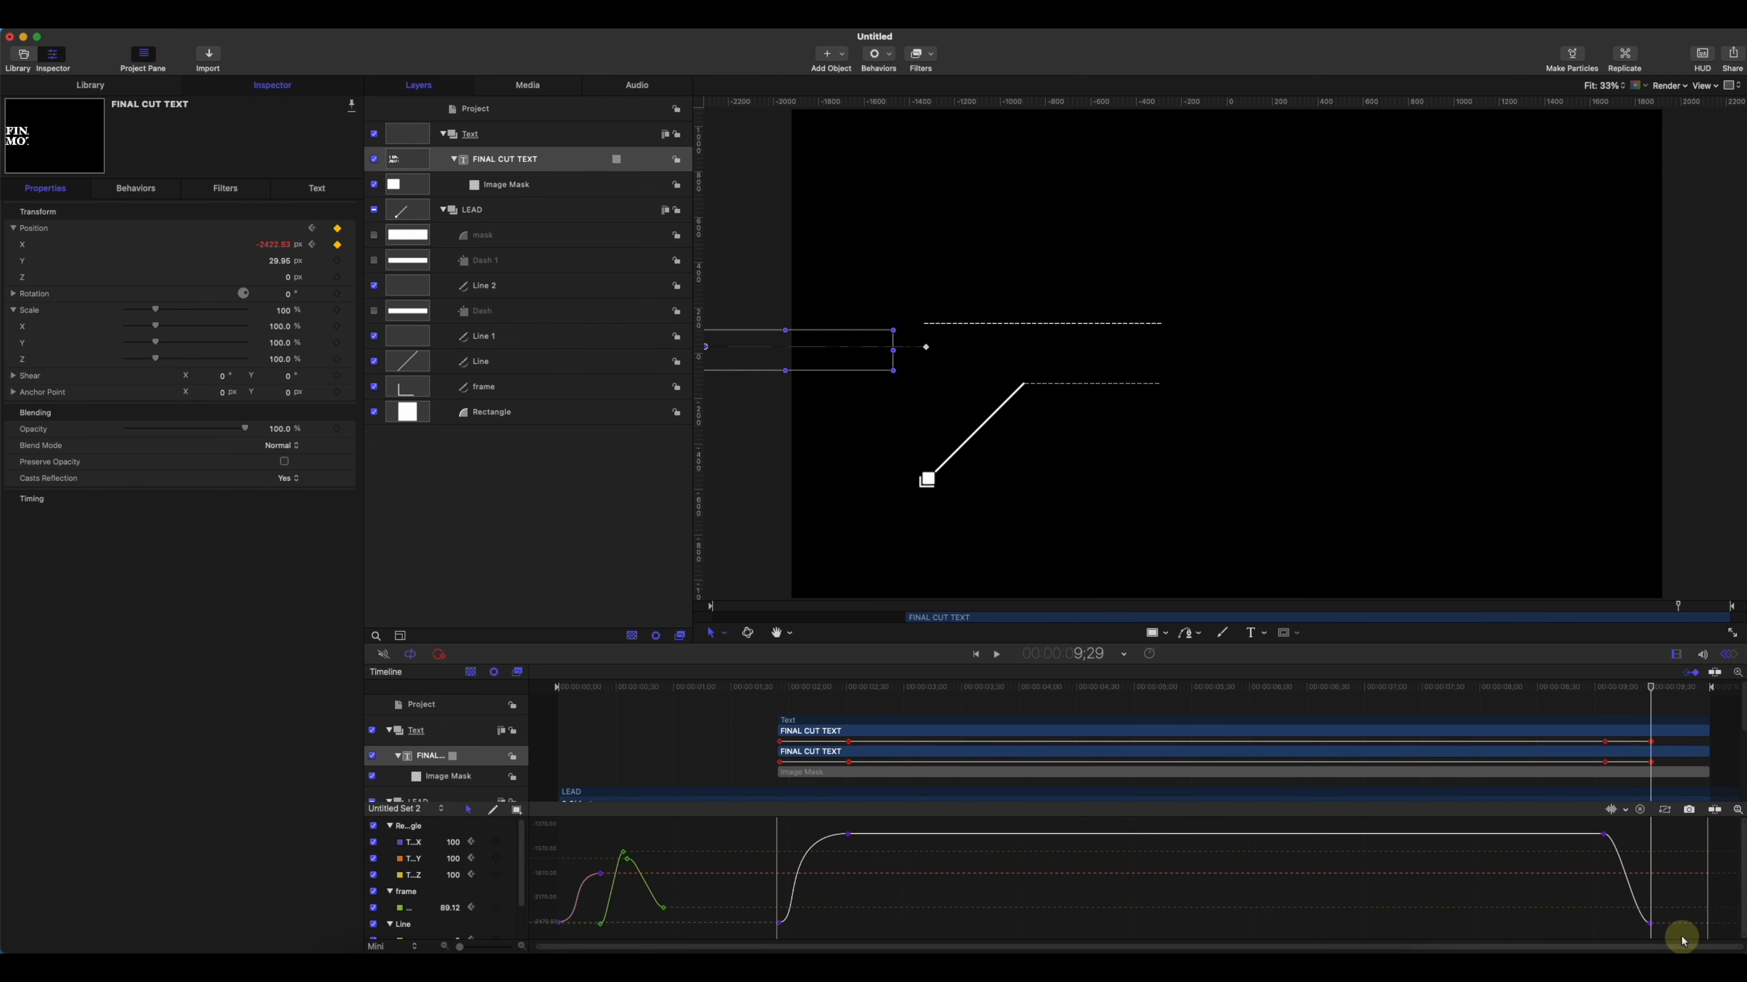
{"action": "left_click", "coordinate": [1629, 862]}
{"action": "left_click_drag", "start_coordinate": [1682, 828], "coordinate": [1602, 929]}
{"action": "left_click", "coordinate": [1634, 865]}
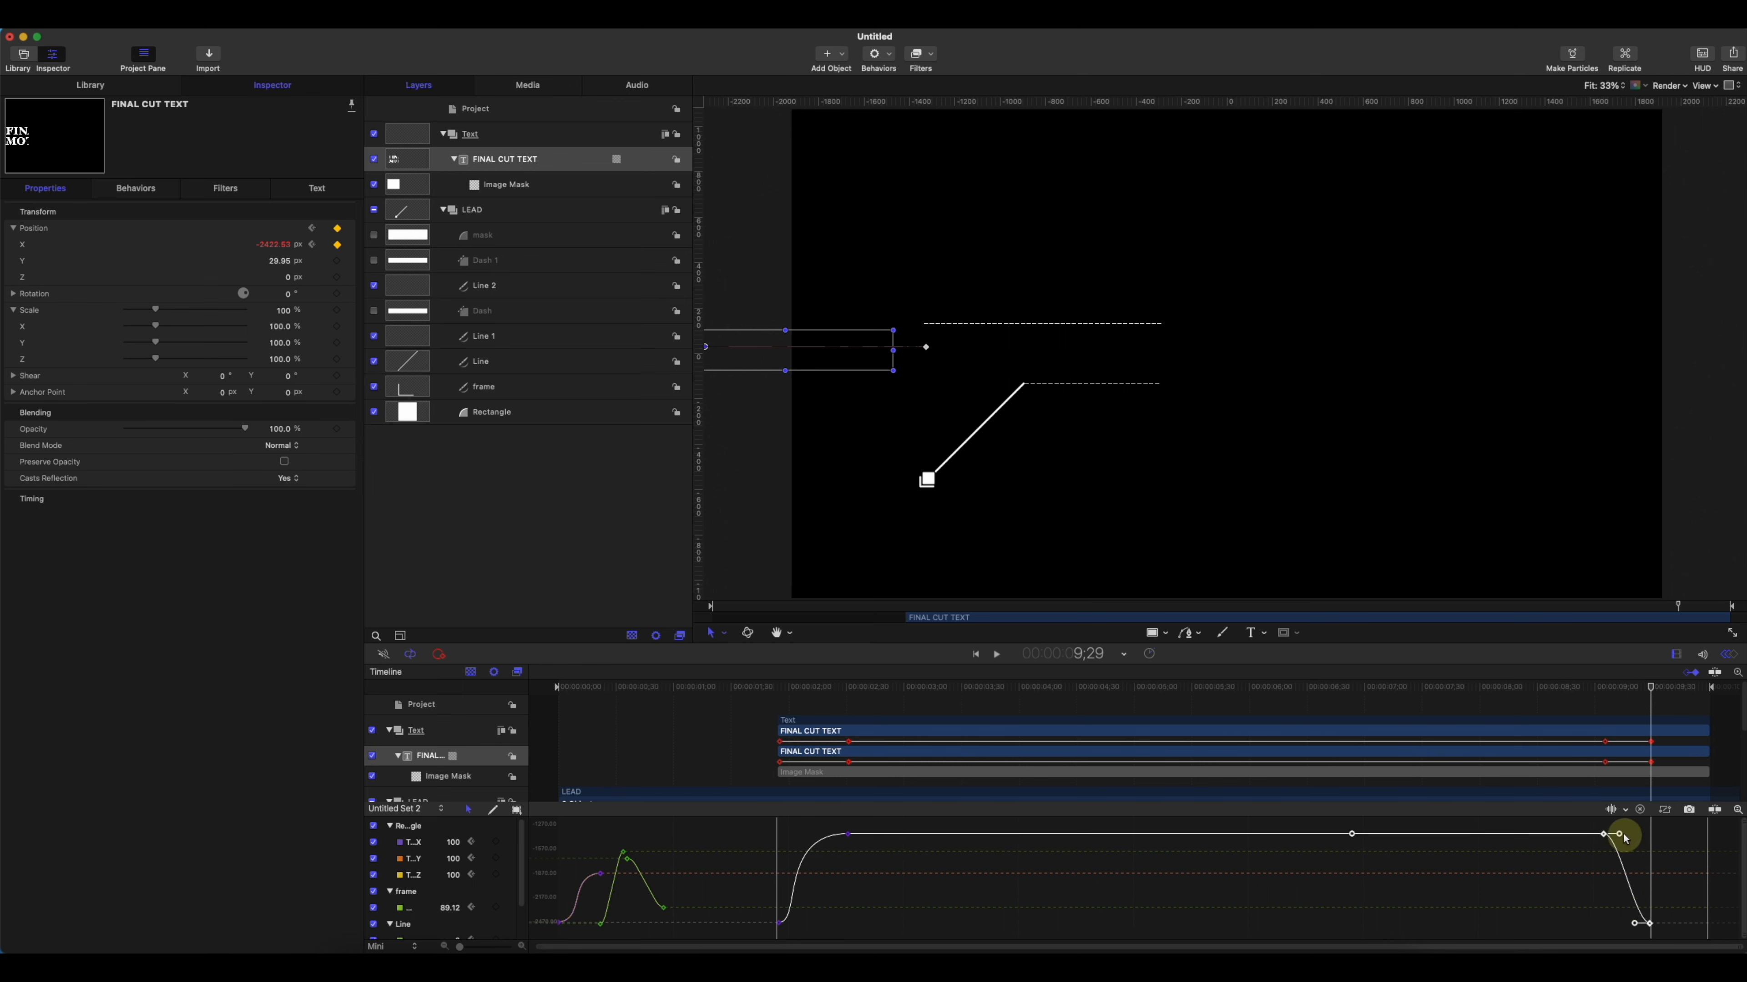
{"action": "left_click_drag", "start_coordinate": [1629, 841], "coordinate": [1663, 834]}
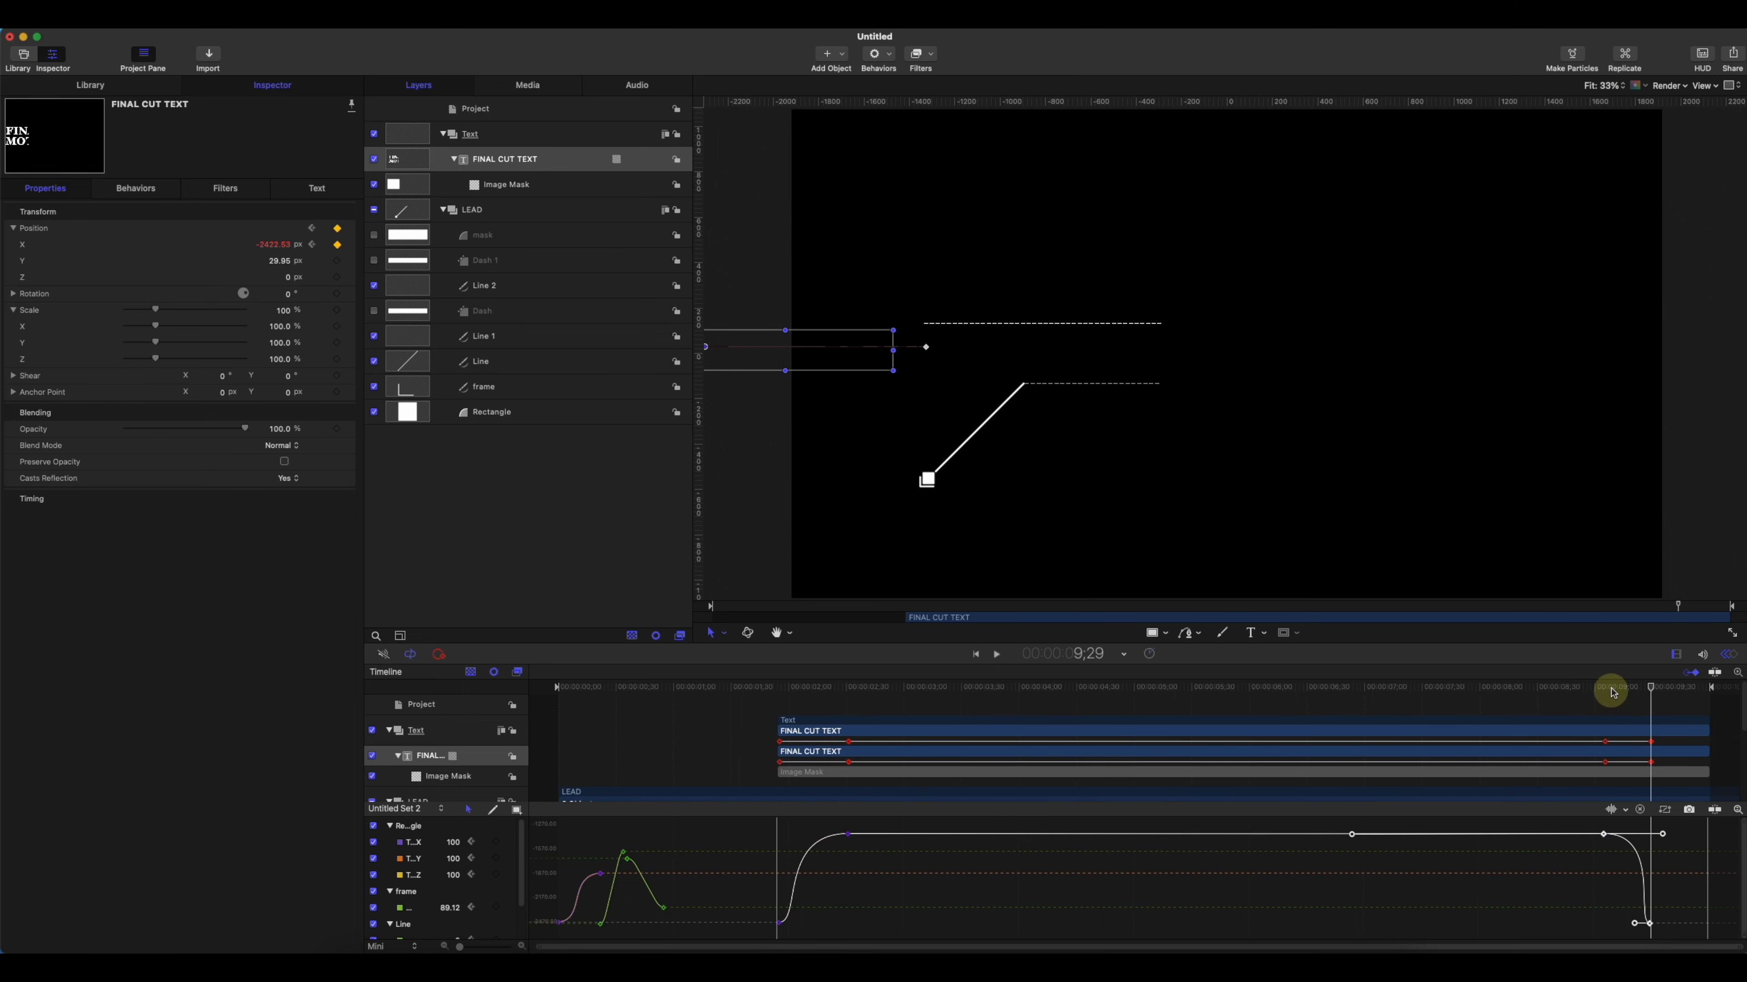
- Play back the text's slide-out from just before 9;05 and hide the Keyframe Editor
{"action": "left_click_drag", "start_coordinate": [1611, 688], "coordinate": [1596, 686]}
{"action": "key", "text": "space"}
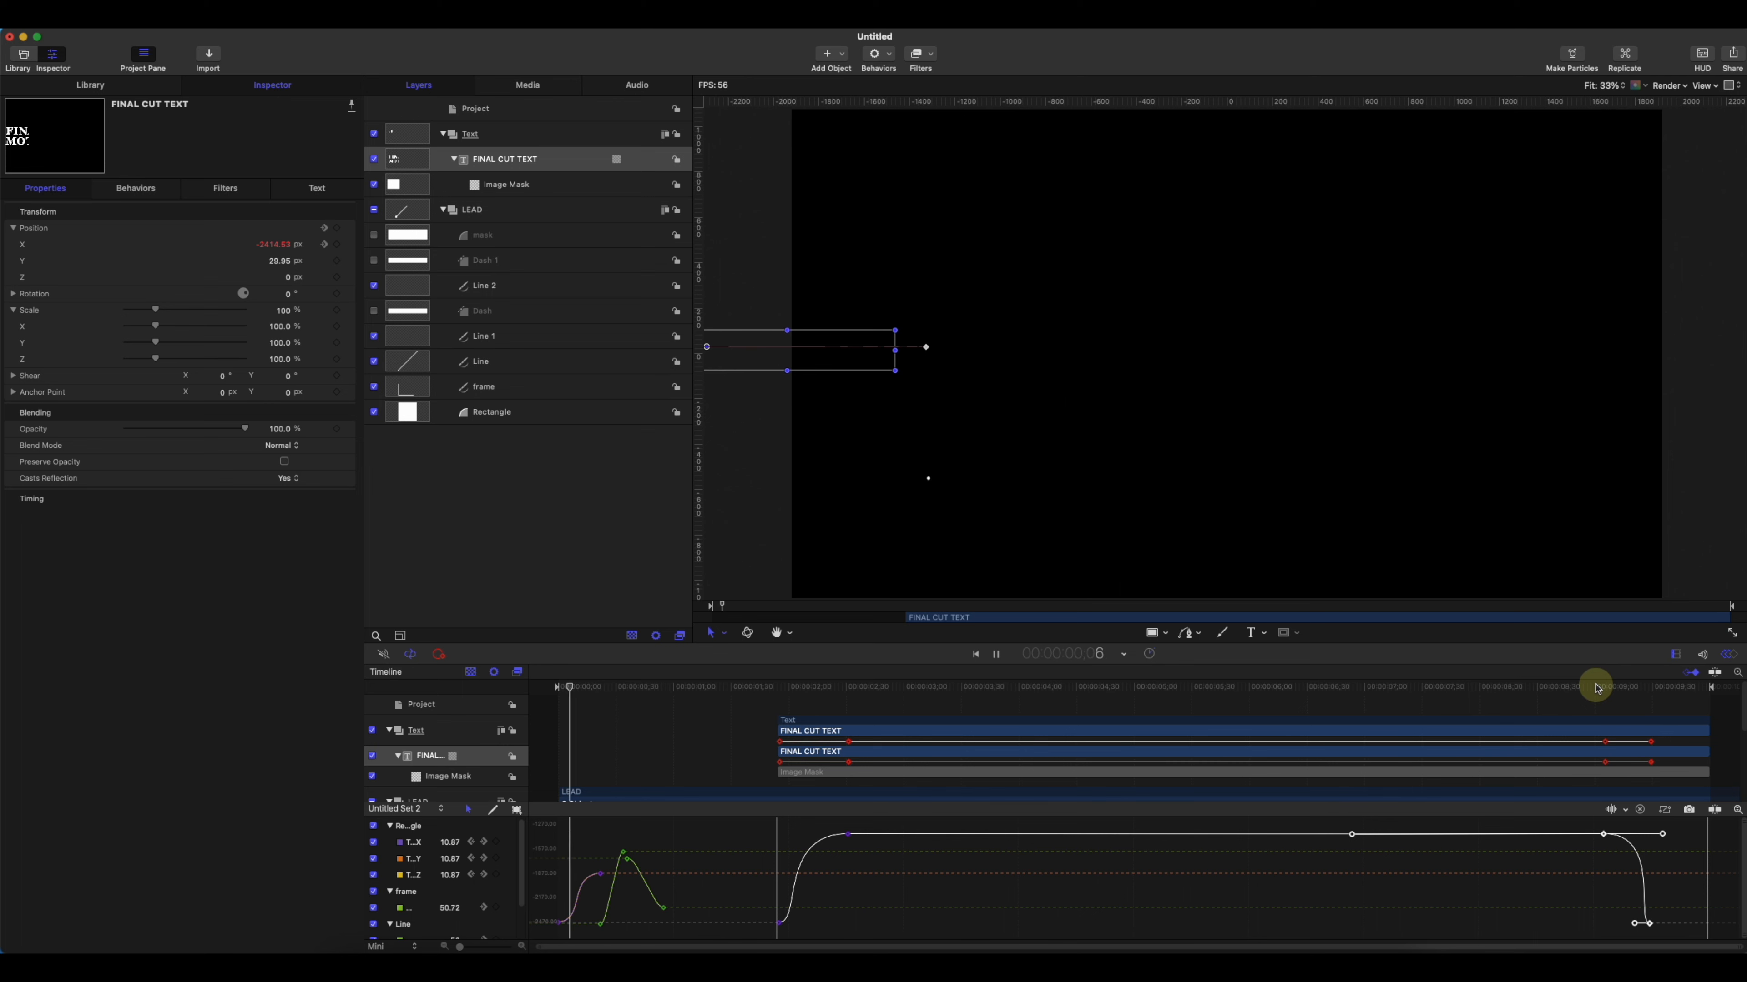
{"action": "key", "text": "space"}
{"action": "left_click", "coordinate": [1729, 654]}
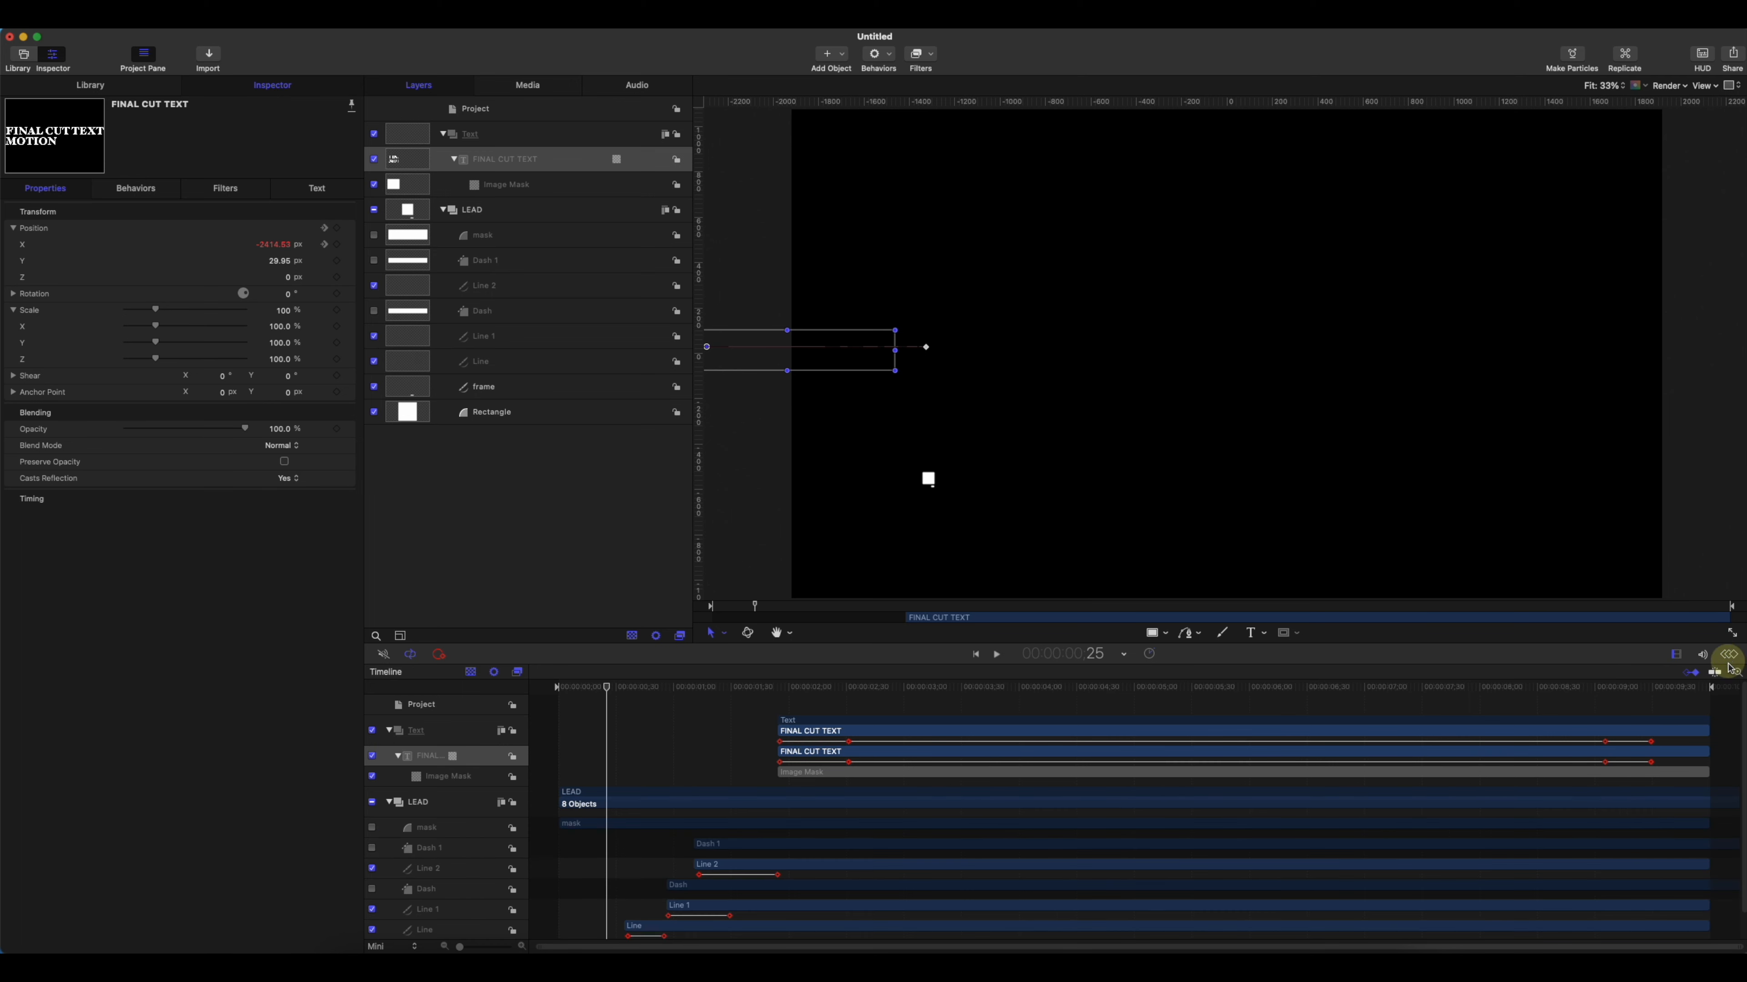
- Shift the title text's two slide-out keyframes earlier in the timeline, with the last one at about 9;12
{"action": "left_click_drag", "start_coordinate": [584, 688], "coordinate": [903, 714]}
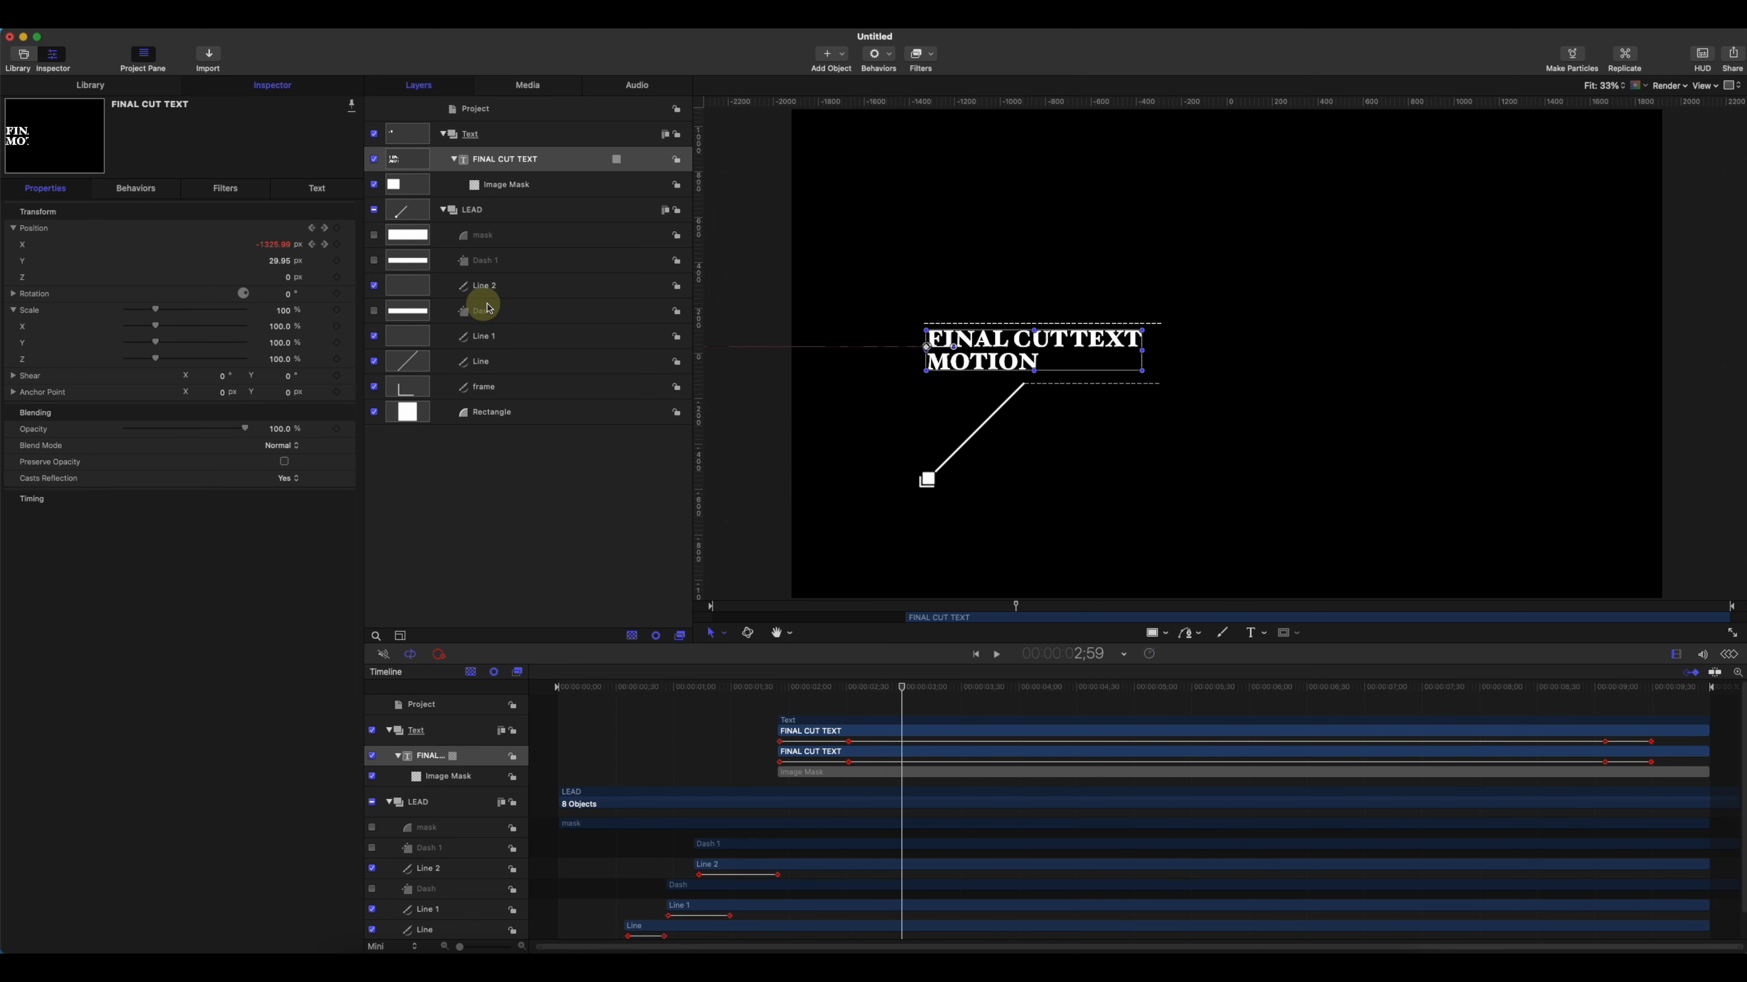
{"action": "left_click", "coordinate": [507, 292]}
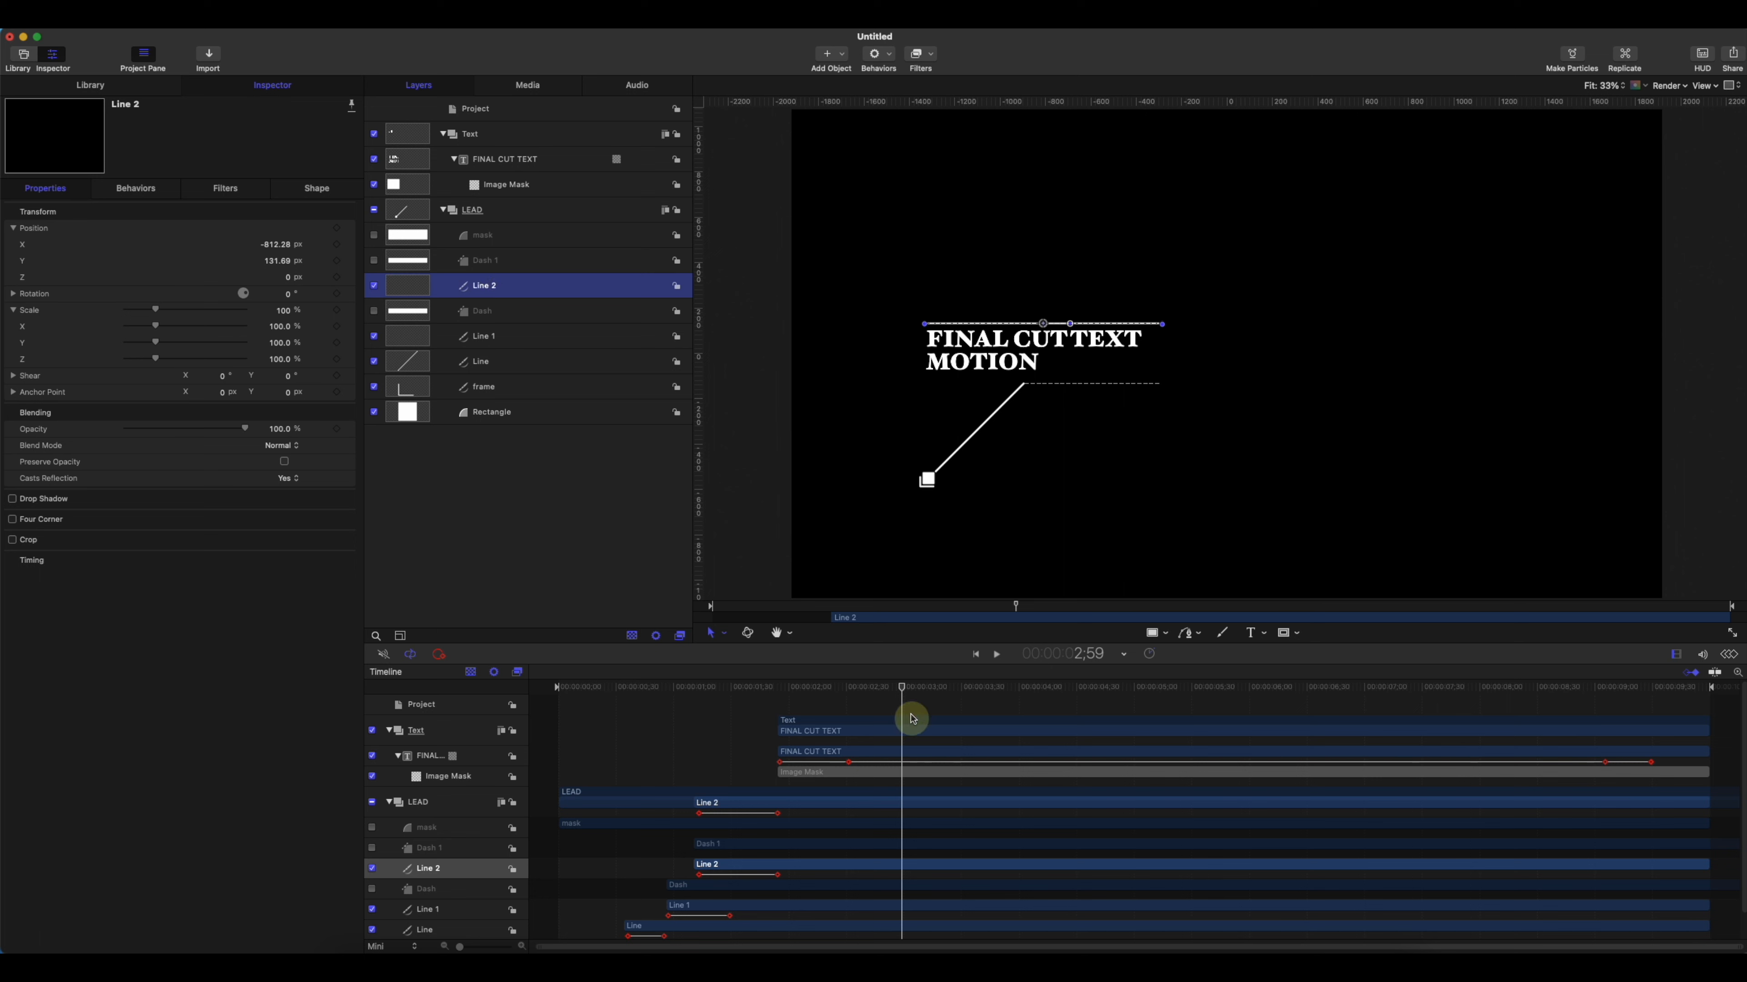
{"action": "left_click_drag", "start_coordinate": [902, 687], "coordinate": [1651, 734]}
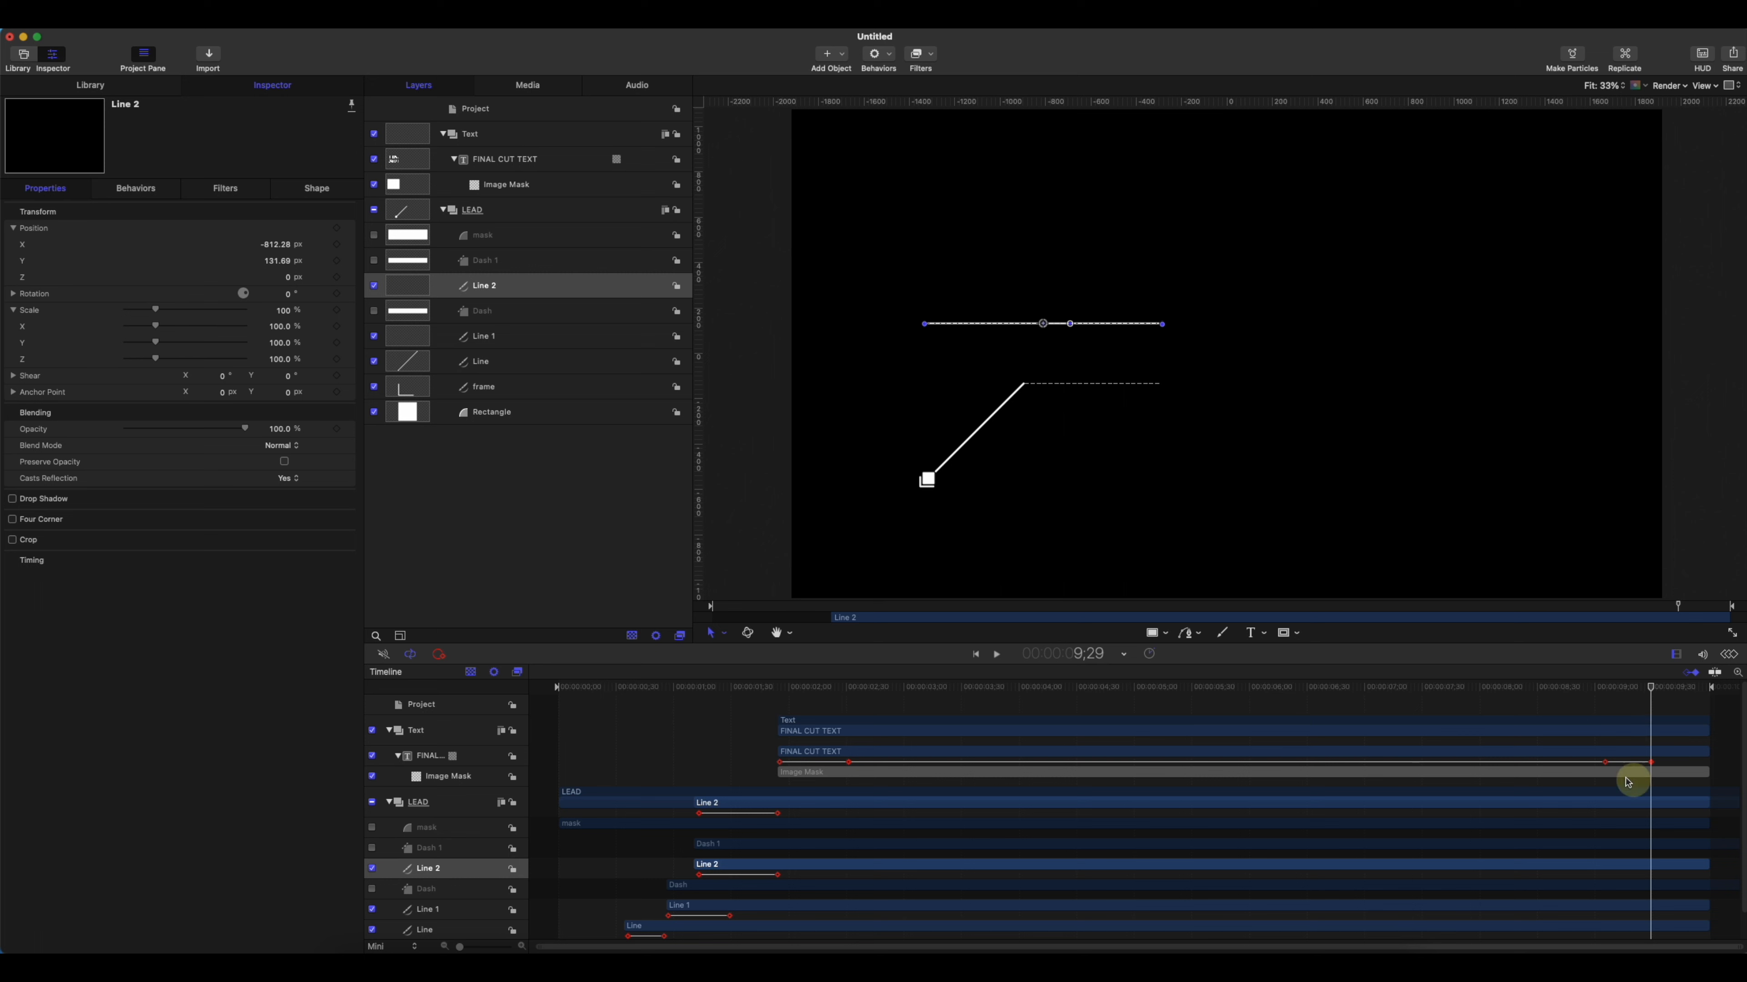
{"action": "left_click_drag", "start_coordinate": [1607, 762], "coordinate": [1574, 762]}
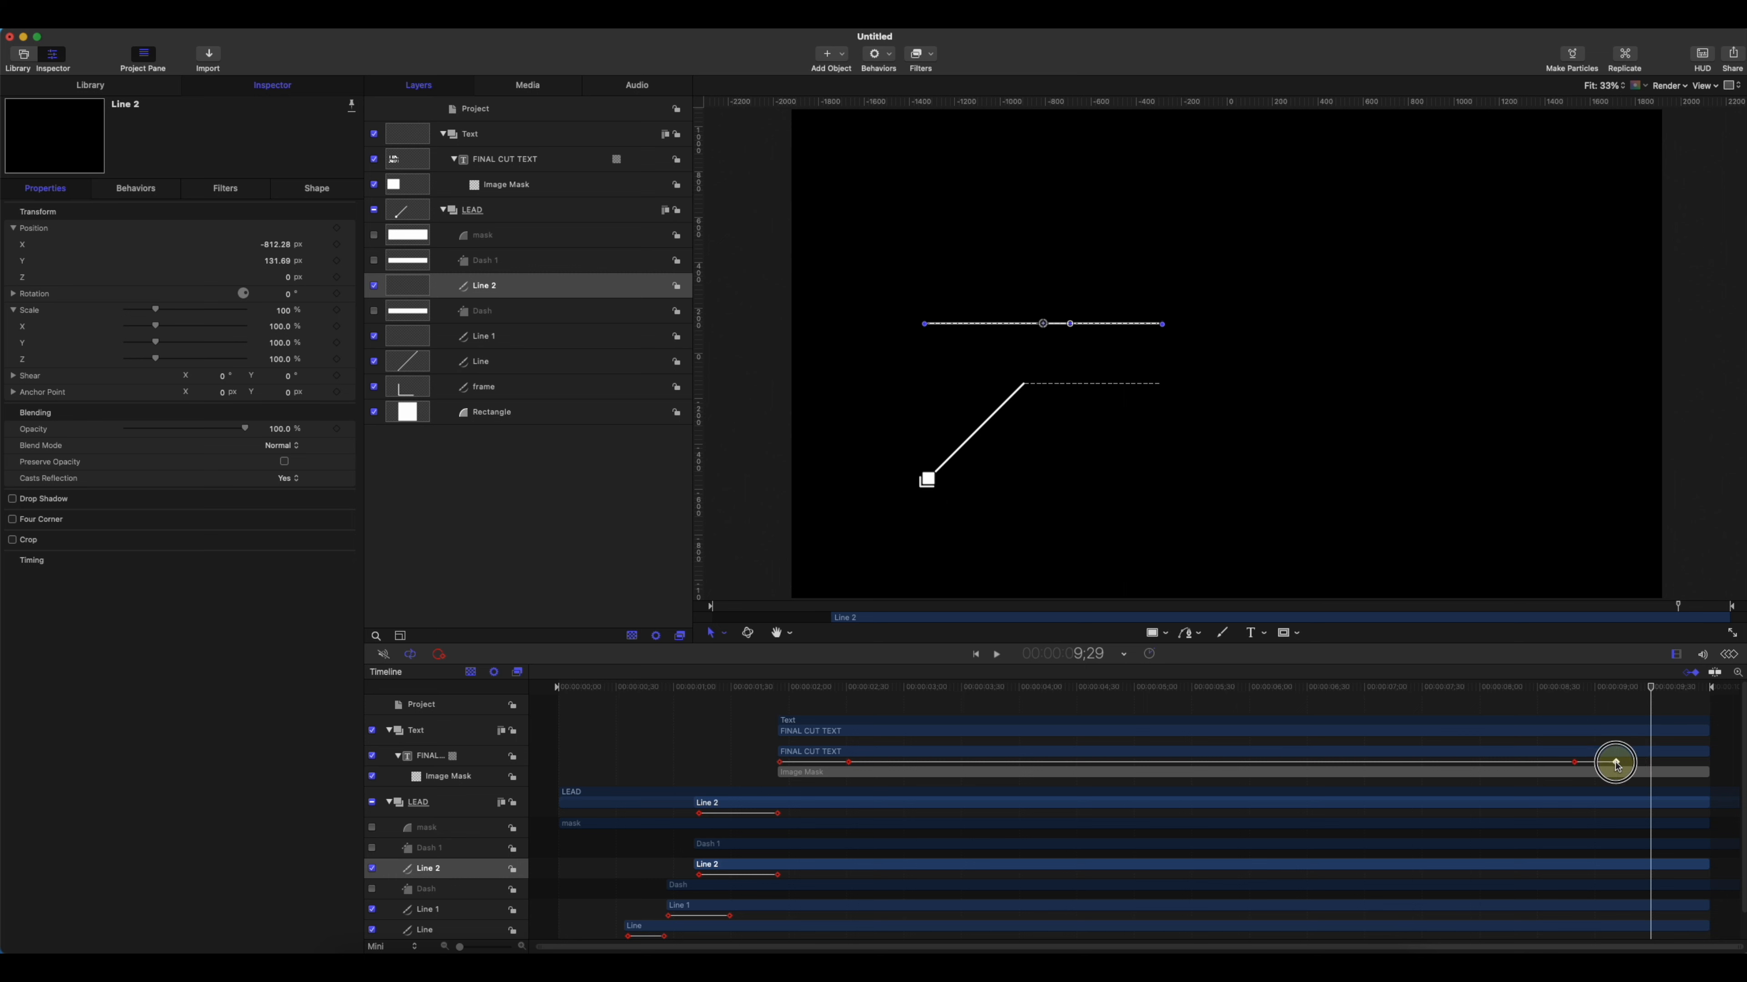
{"action": "left_click", "coordinate": [1616, 763]}
- Keyframe Line 2's First Point Offset at 0% at 9;12 and at 100% at 9;26
{"action": "left_click_drag", "start_coordinate": [1630, 696], "coordinate": [1618, 691]}
{"action": "left_click", "coordinate": [456, 312]}
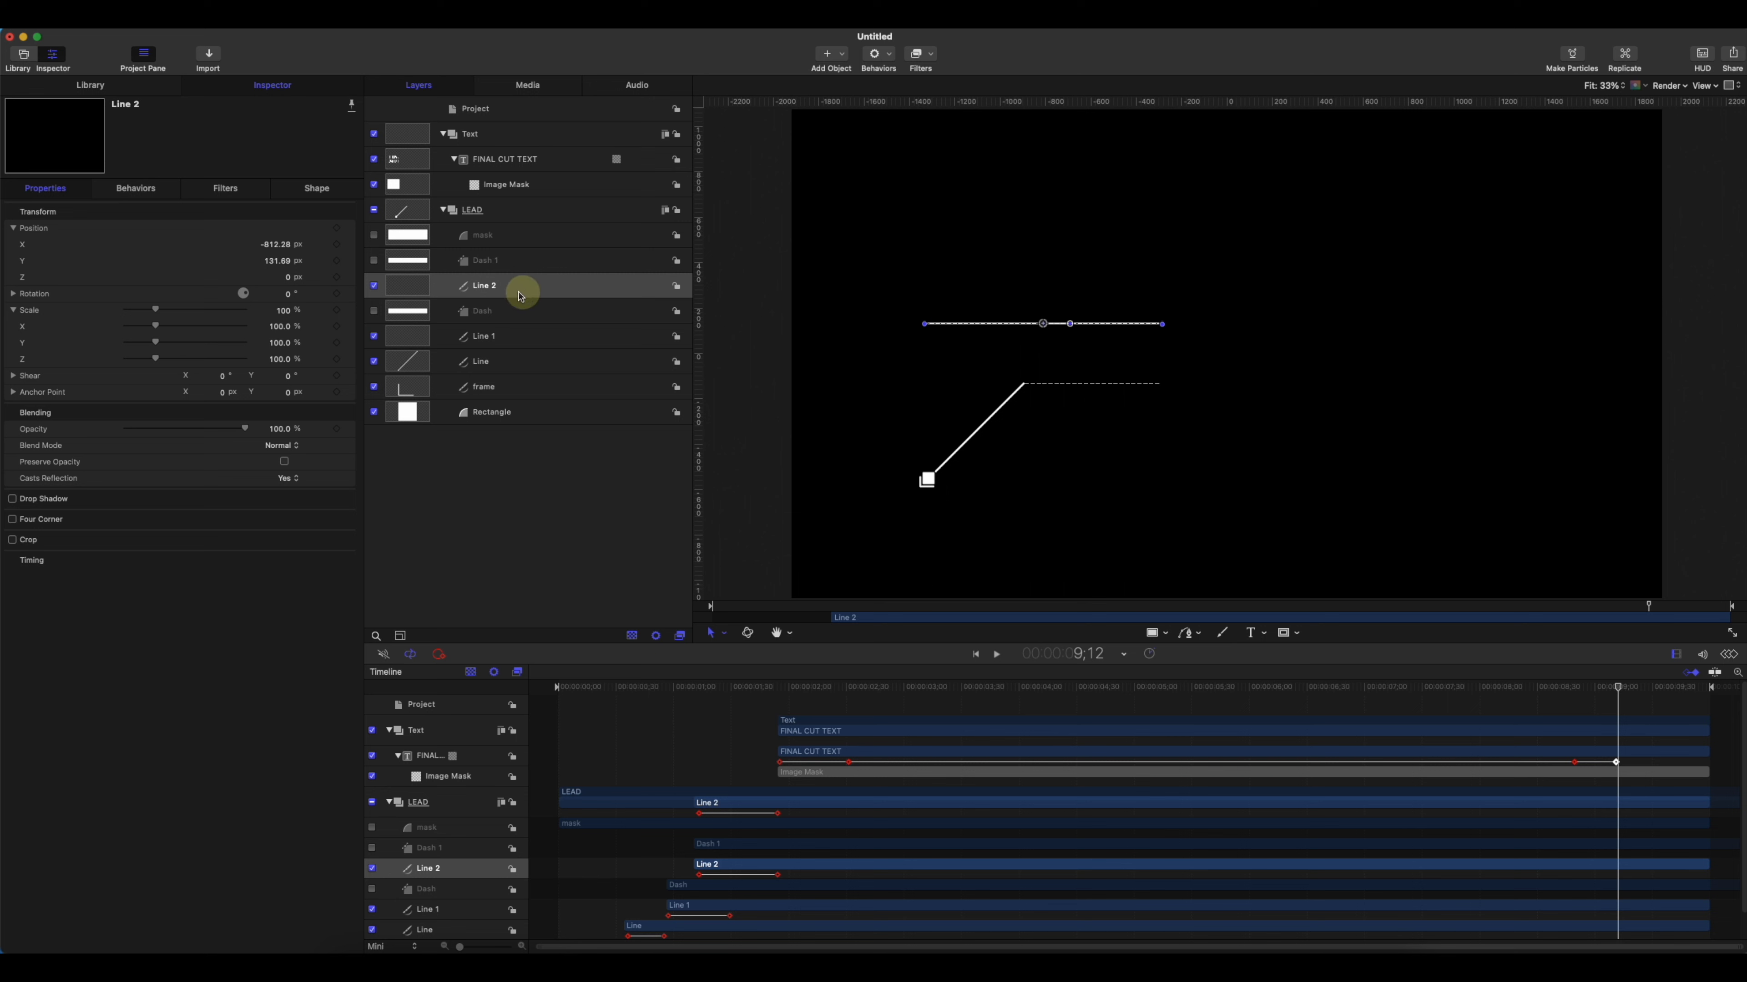
{"action": "left_click", "coordinate": [324, 193]}
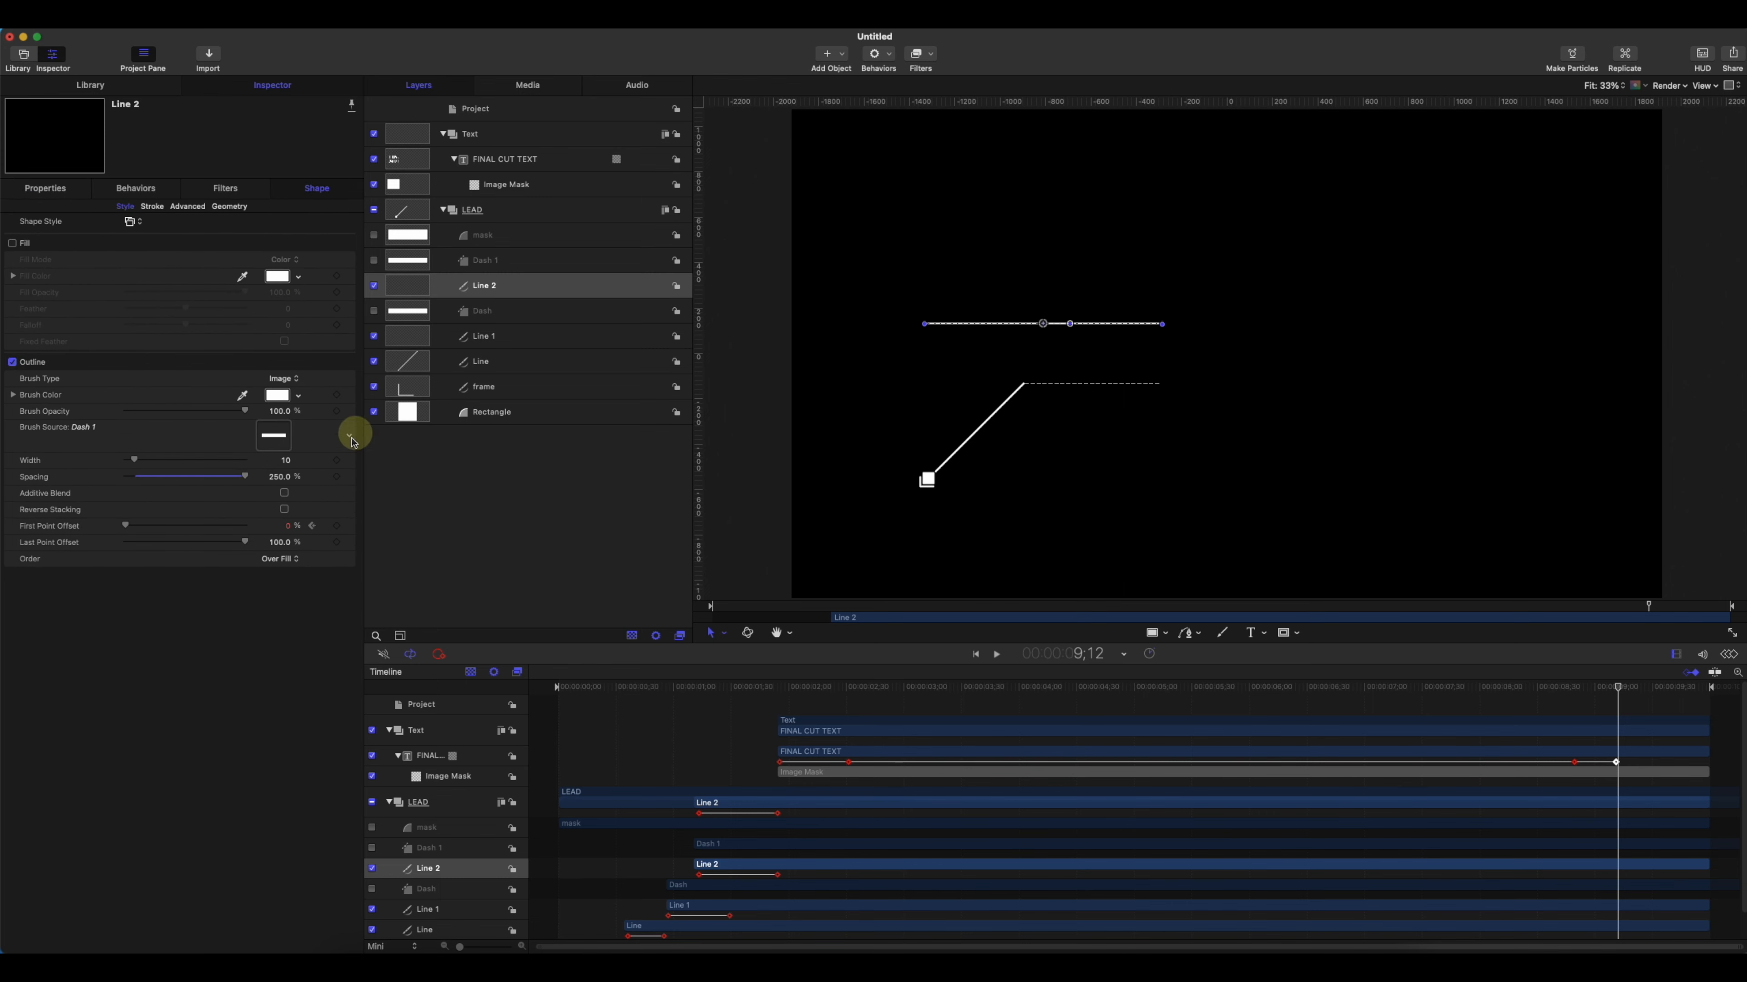
{"action": "left_click", "coordinate": [337, 527]}
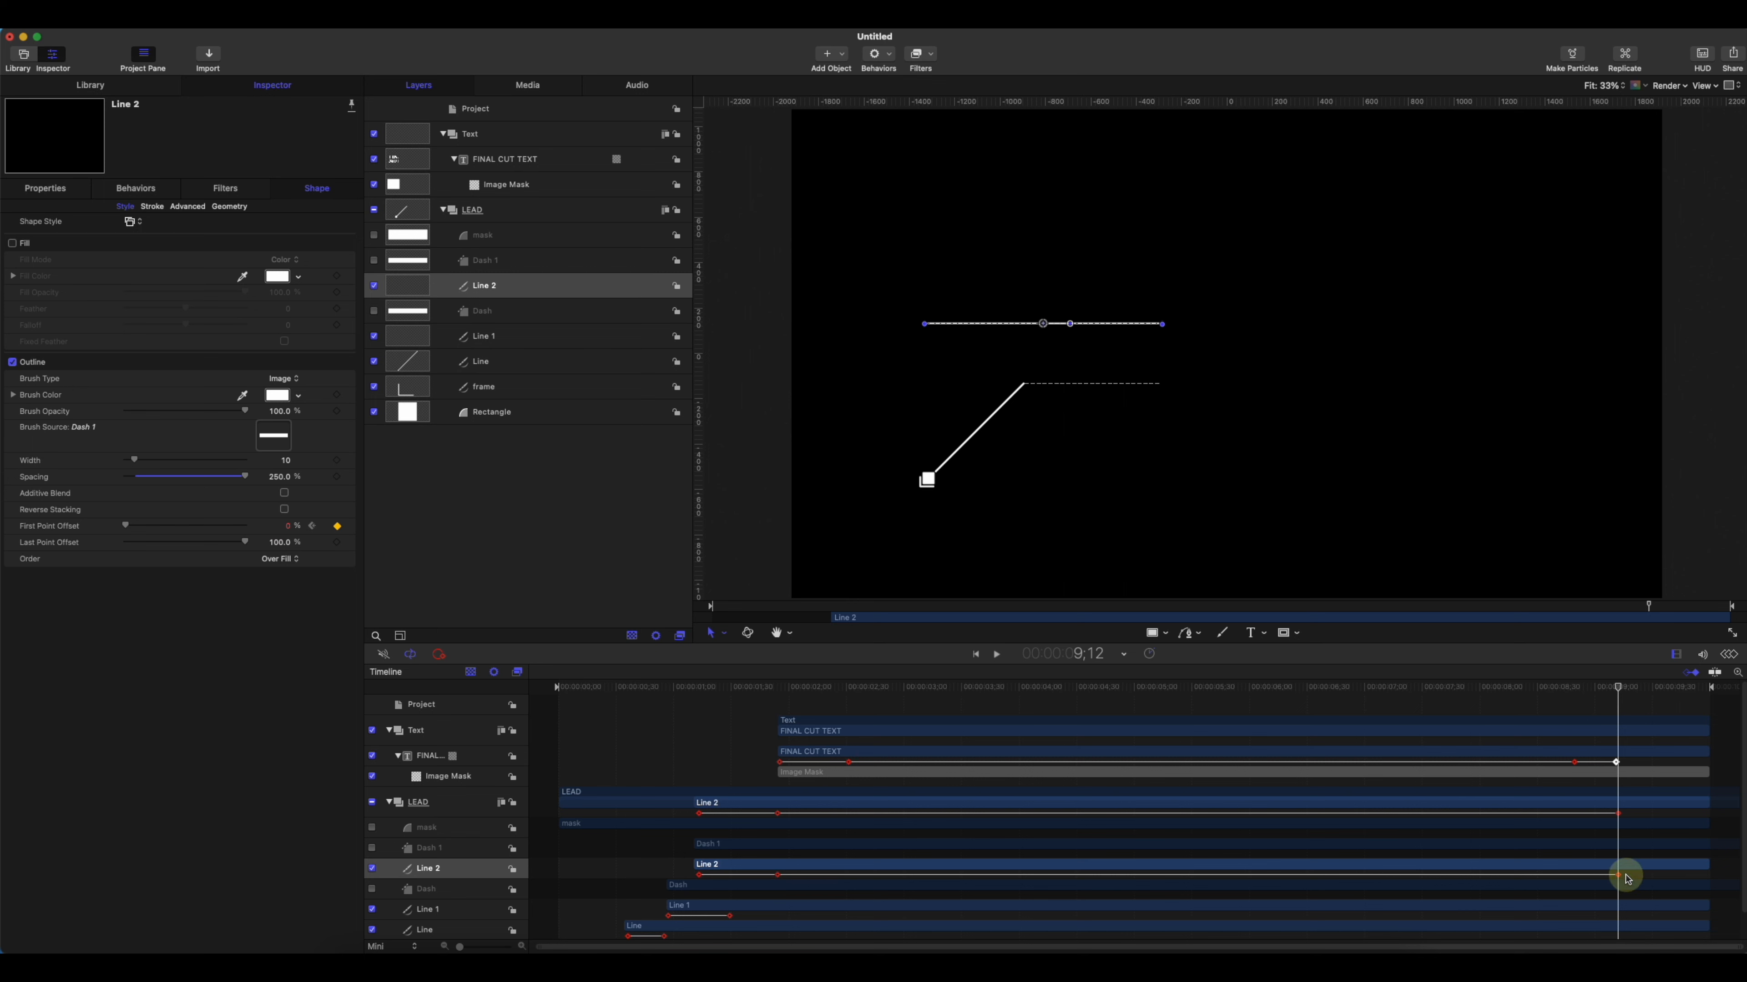
{"action": "left_click_drag", "start_coordinate": [1621, 688], "coordinate": [1644, 687]}
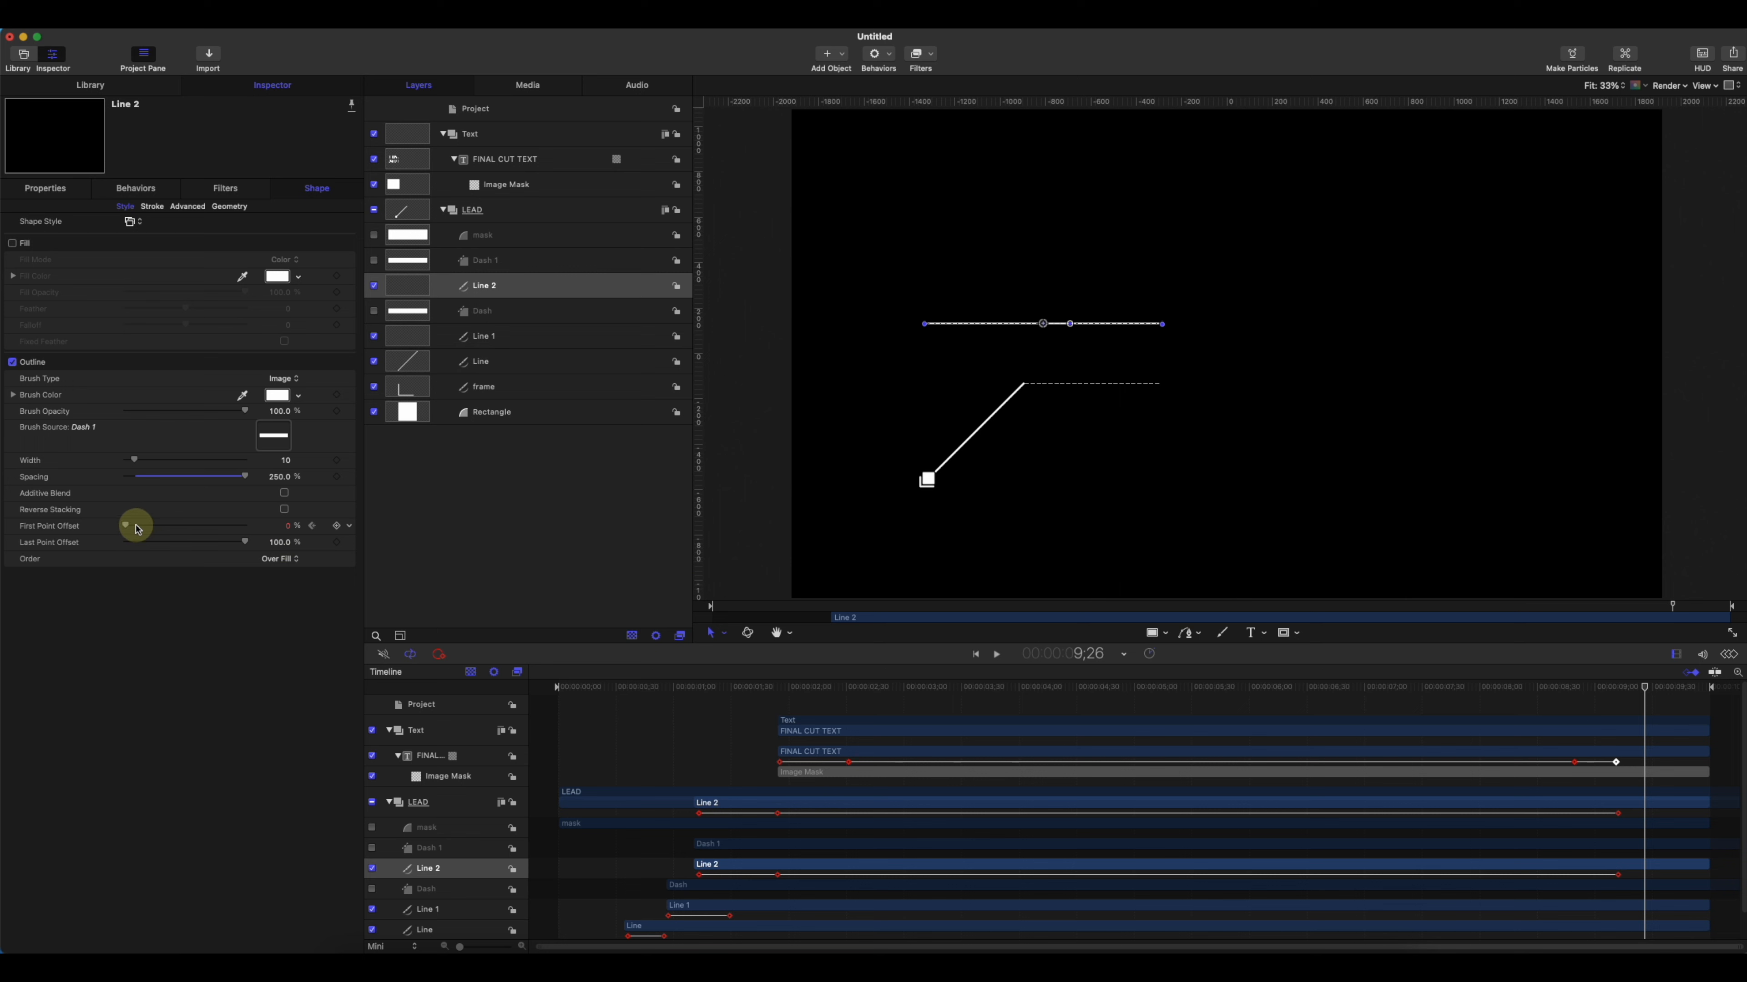
{"action": "left_click_drag", "start_coordinate": [227, 524], "coordinate": [303, 527]}
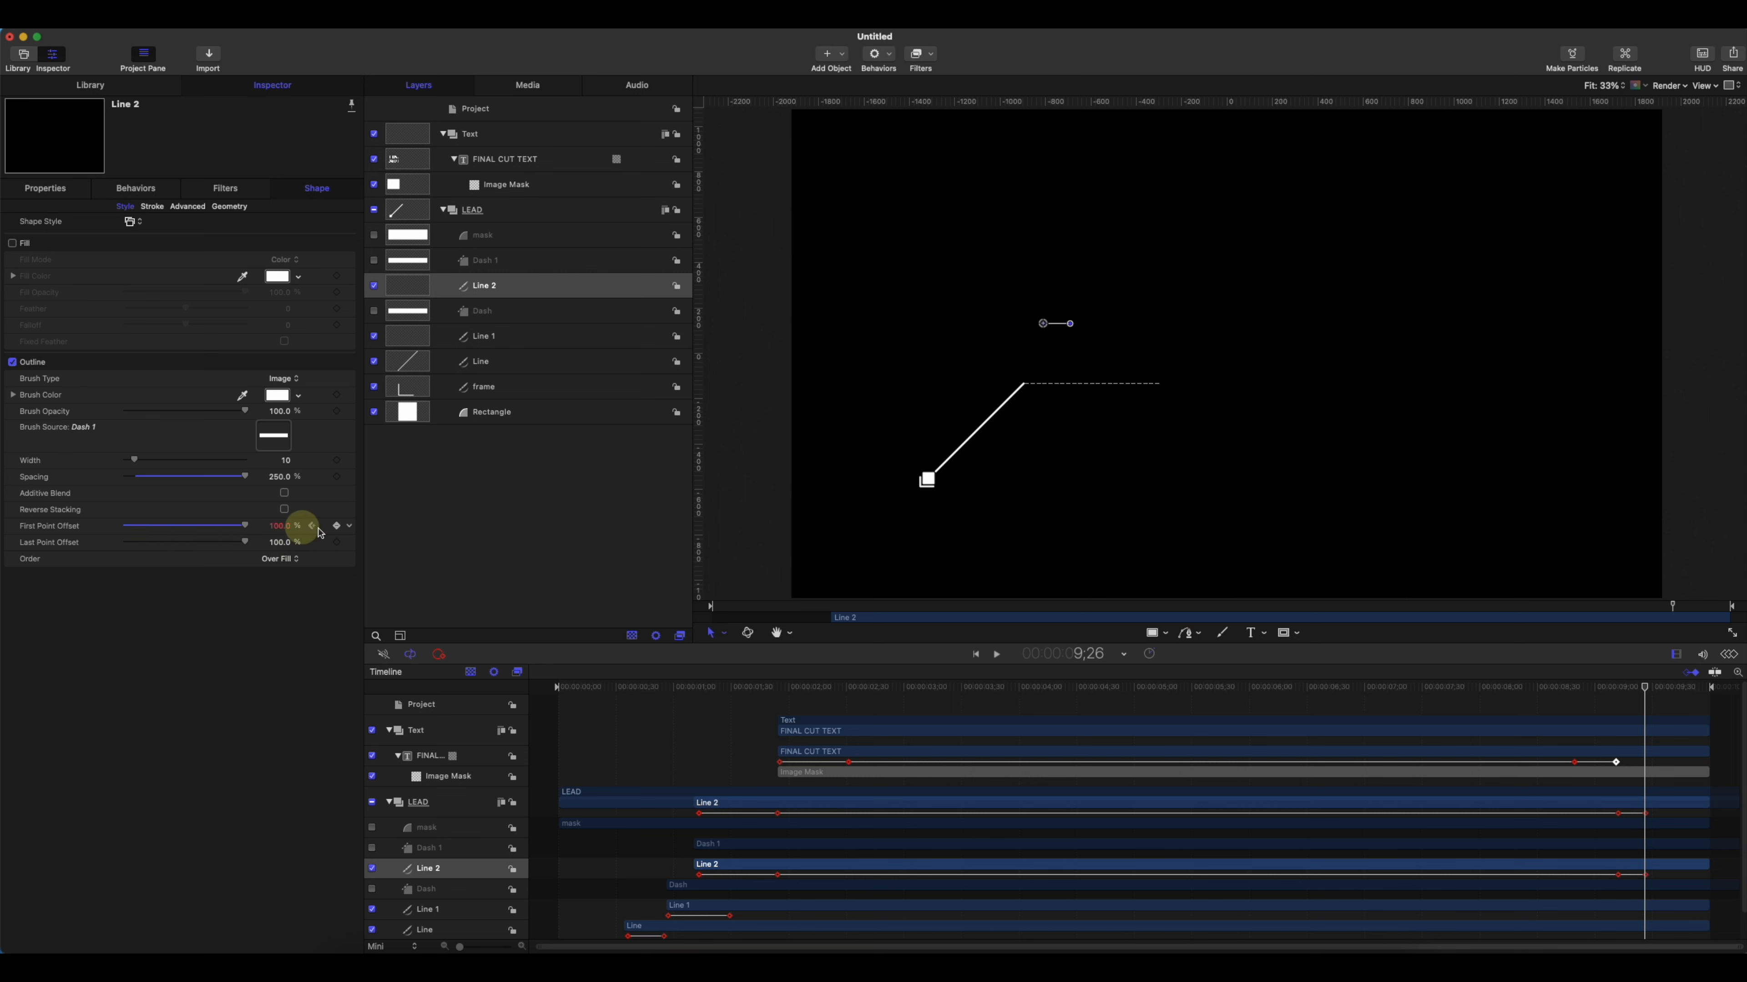
- Keyframe Line 1's Last Point Offset at 100% at 9;20 and at 0% at 9;33
{"action": "left_click_drag", "start_coordinate": [1645, 687], "coordinate": [1631, 686]}
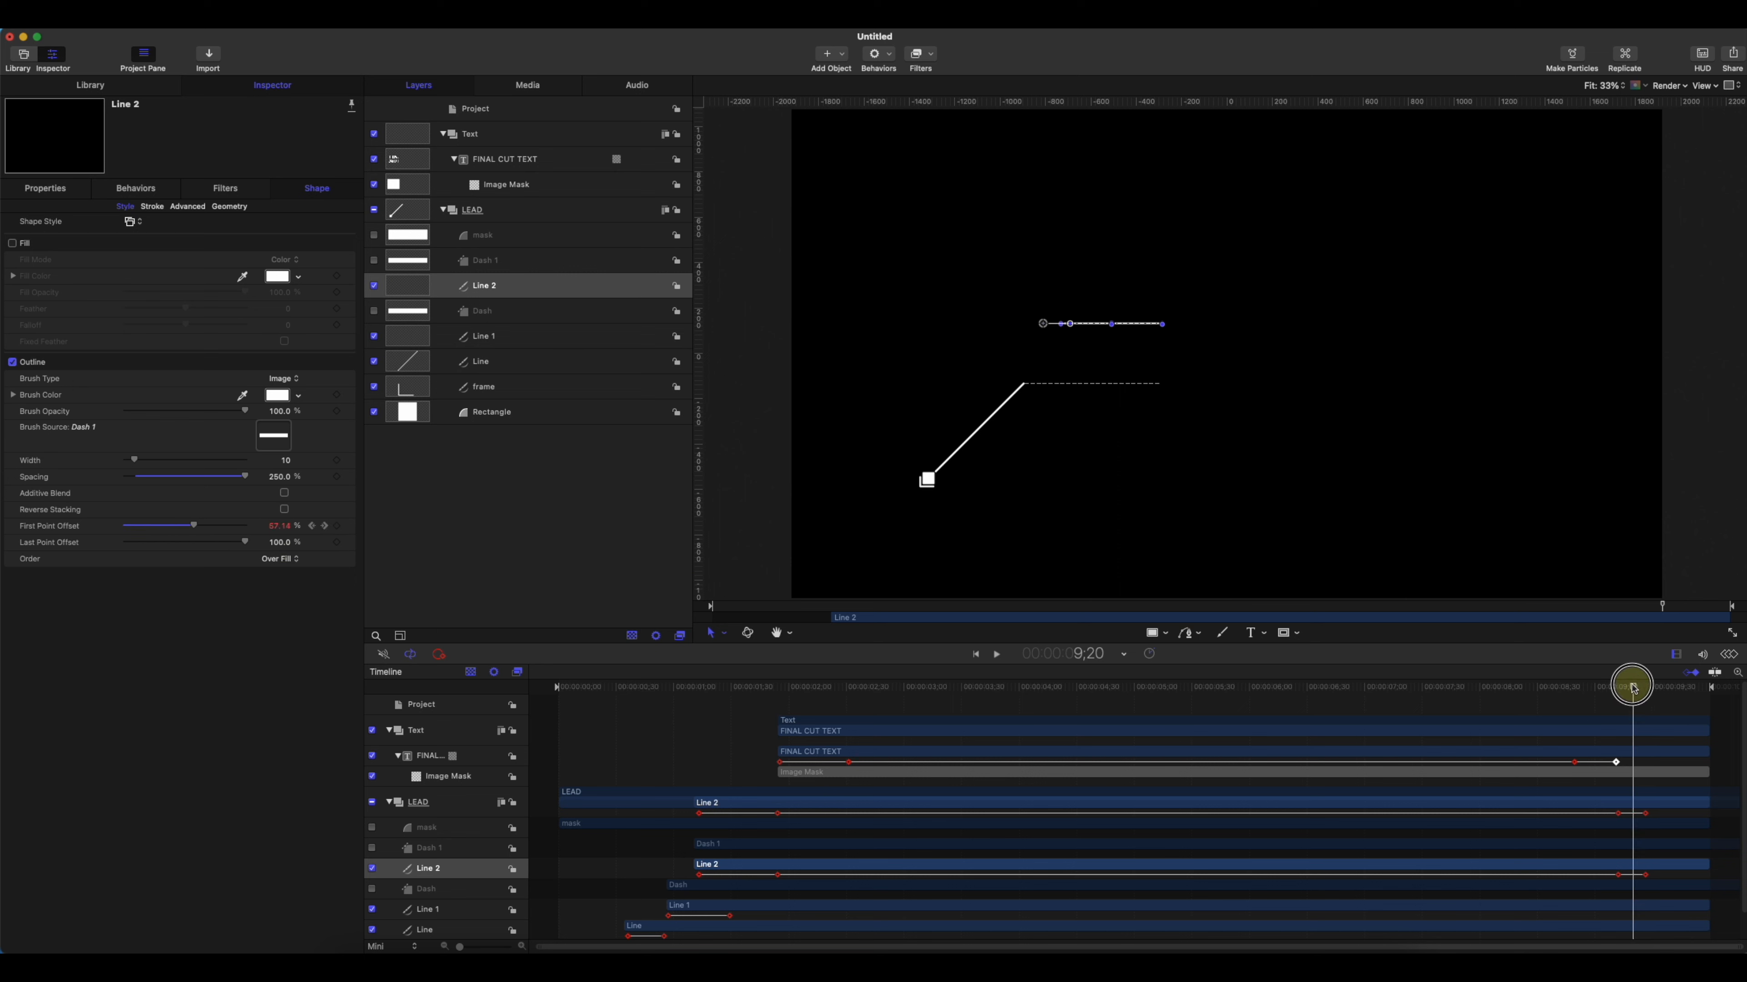
{"action": "left_click", "coordinate": [487, 335]}
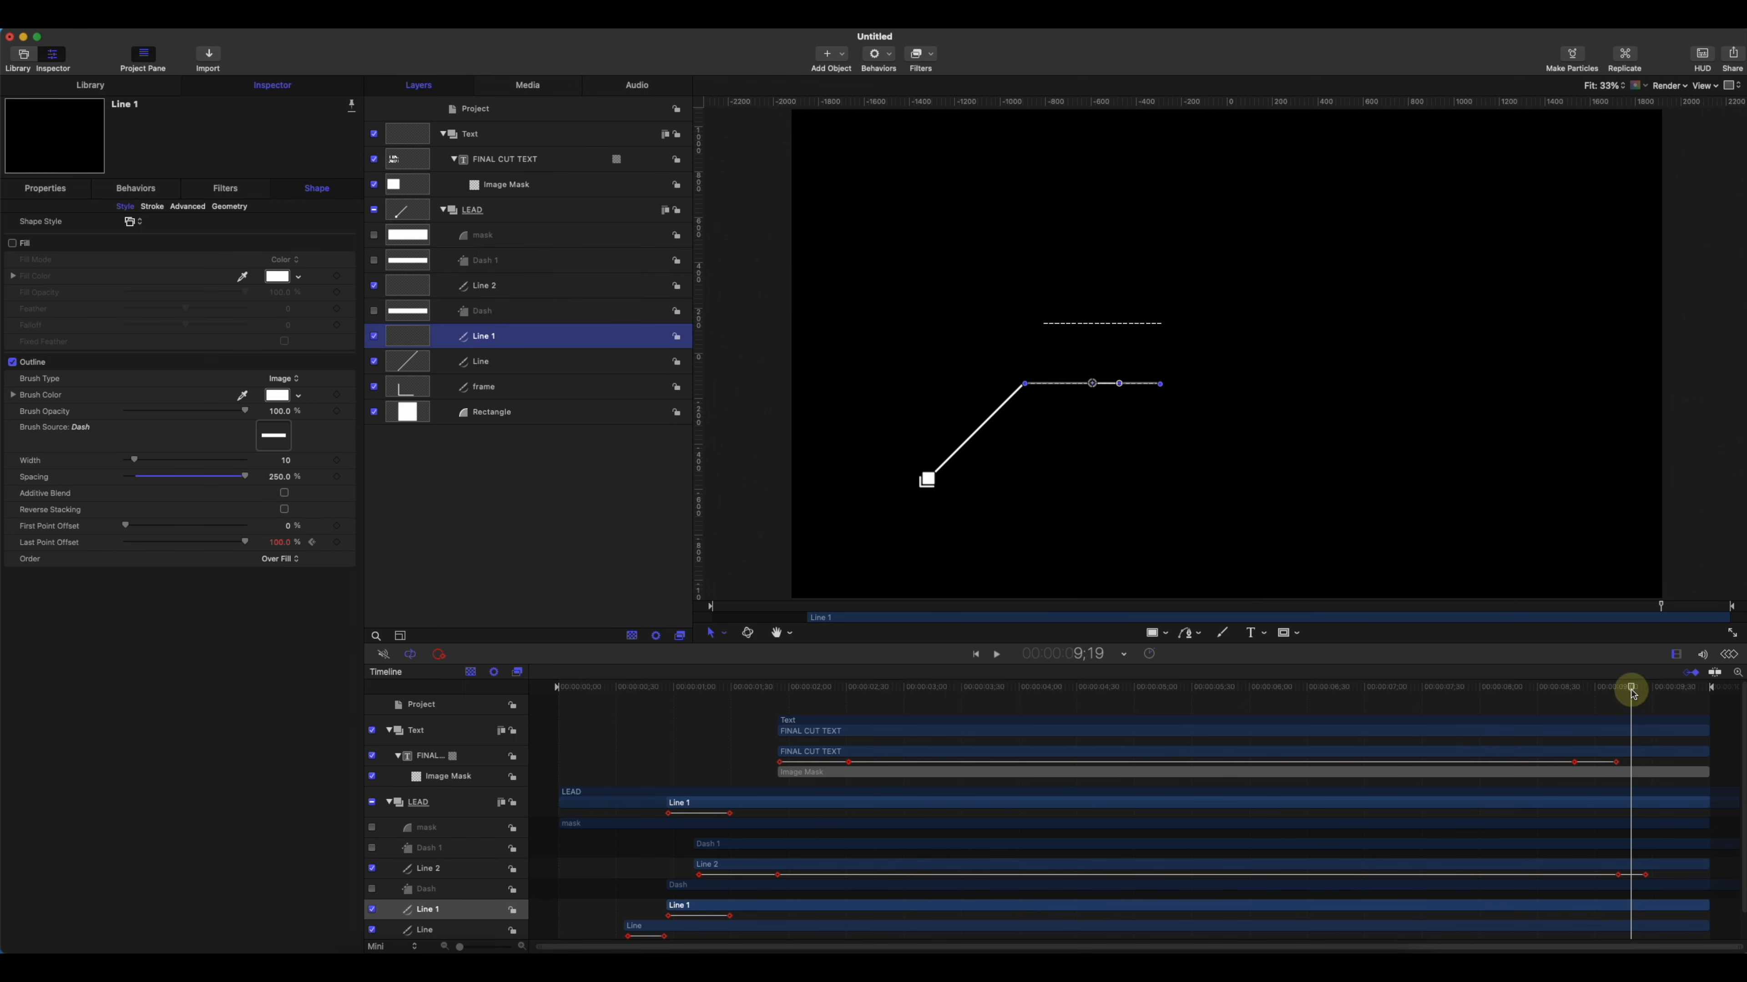
{"action": "left_click_drag", "start_coordinate": [1632, 693], "coordinate": [1635, 695]}
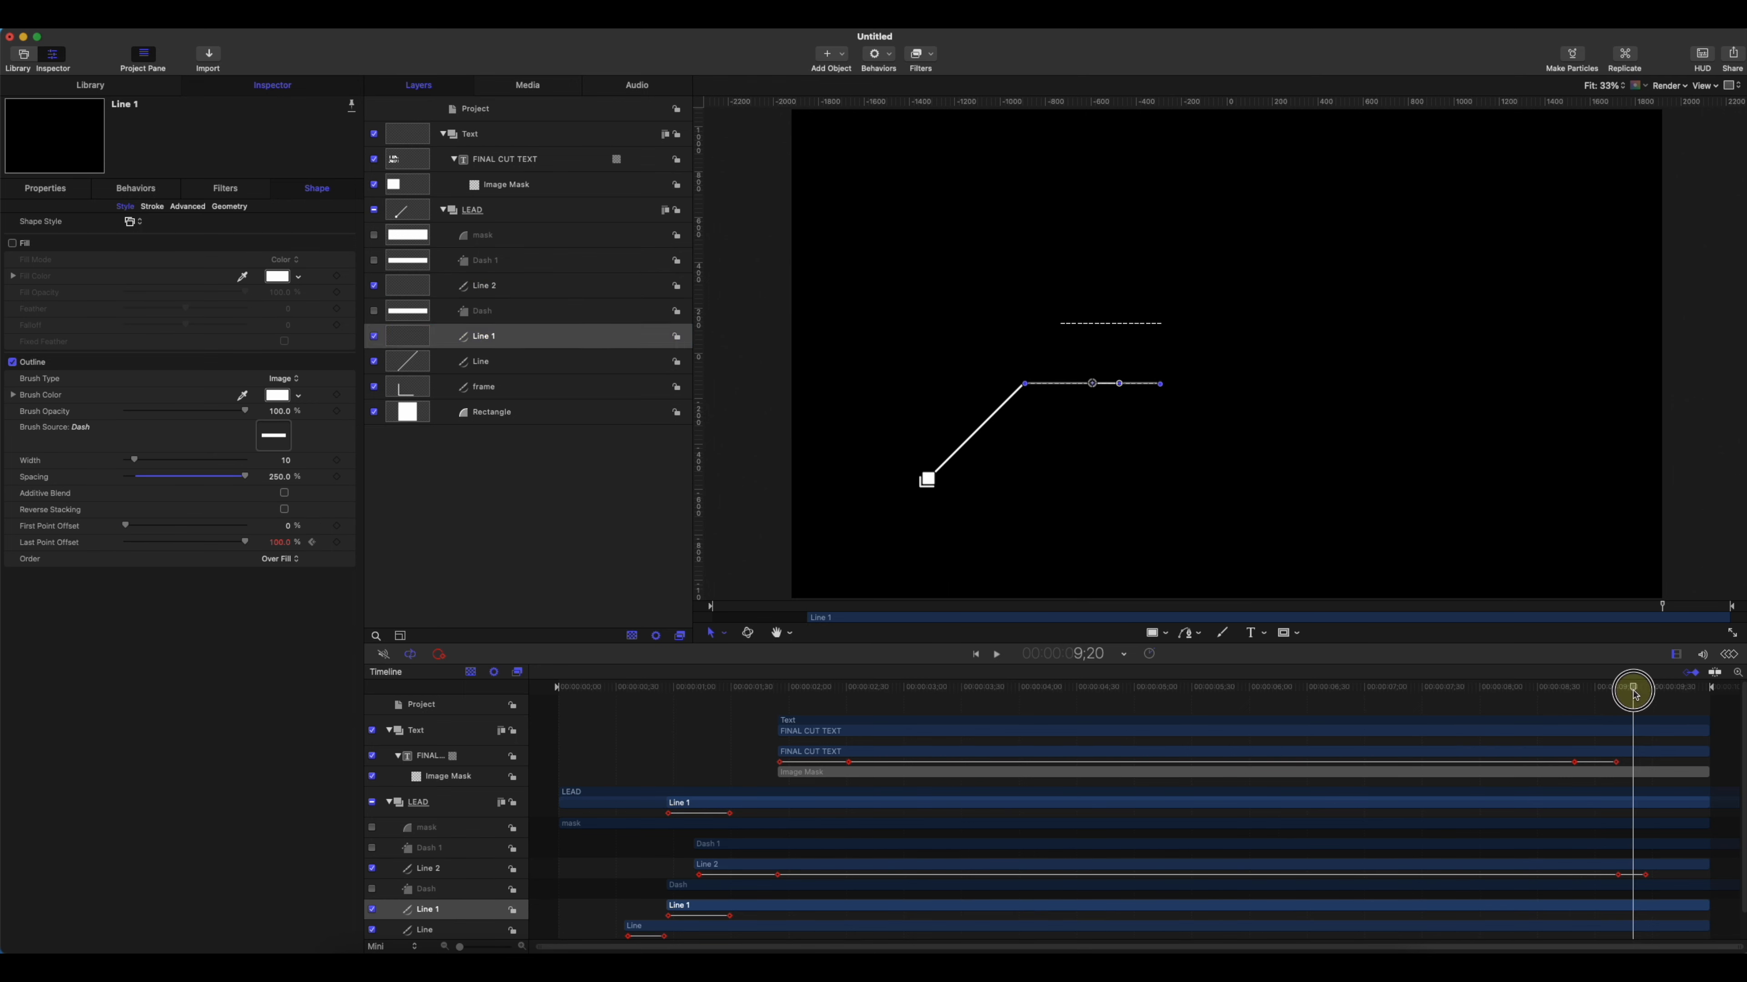
{"action": "left_click", "coordinate": [338, 543]}
{"action": "left_click_drag", "start_coordinate": [1634, 688], "coordinate": [1658, 690]}
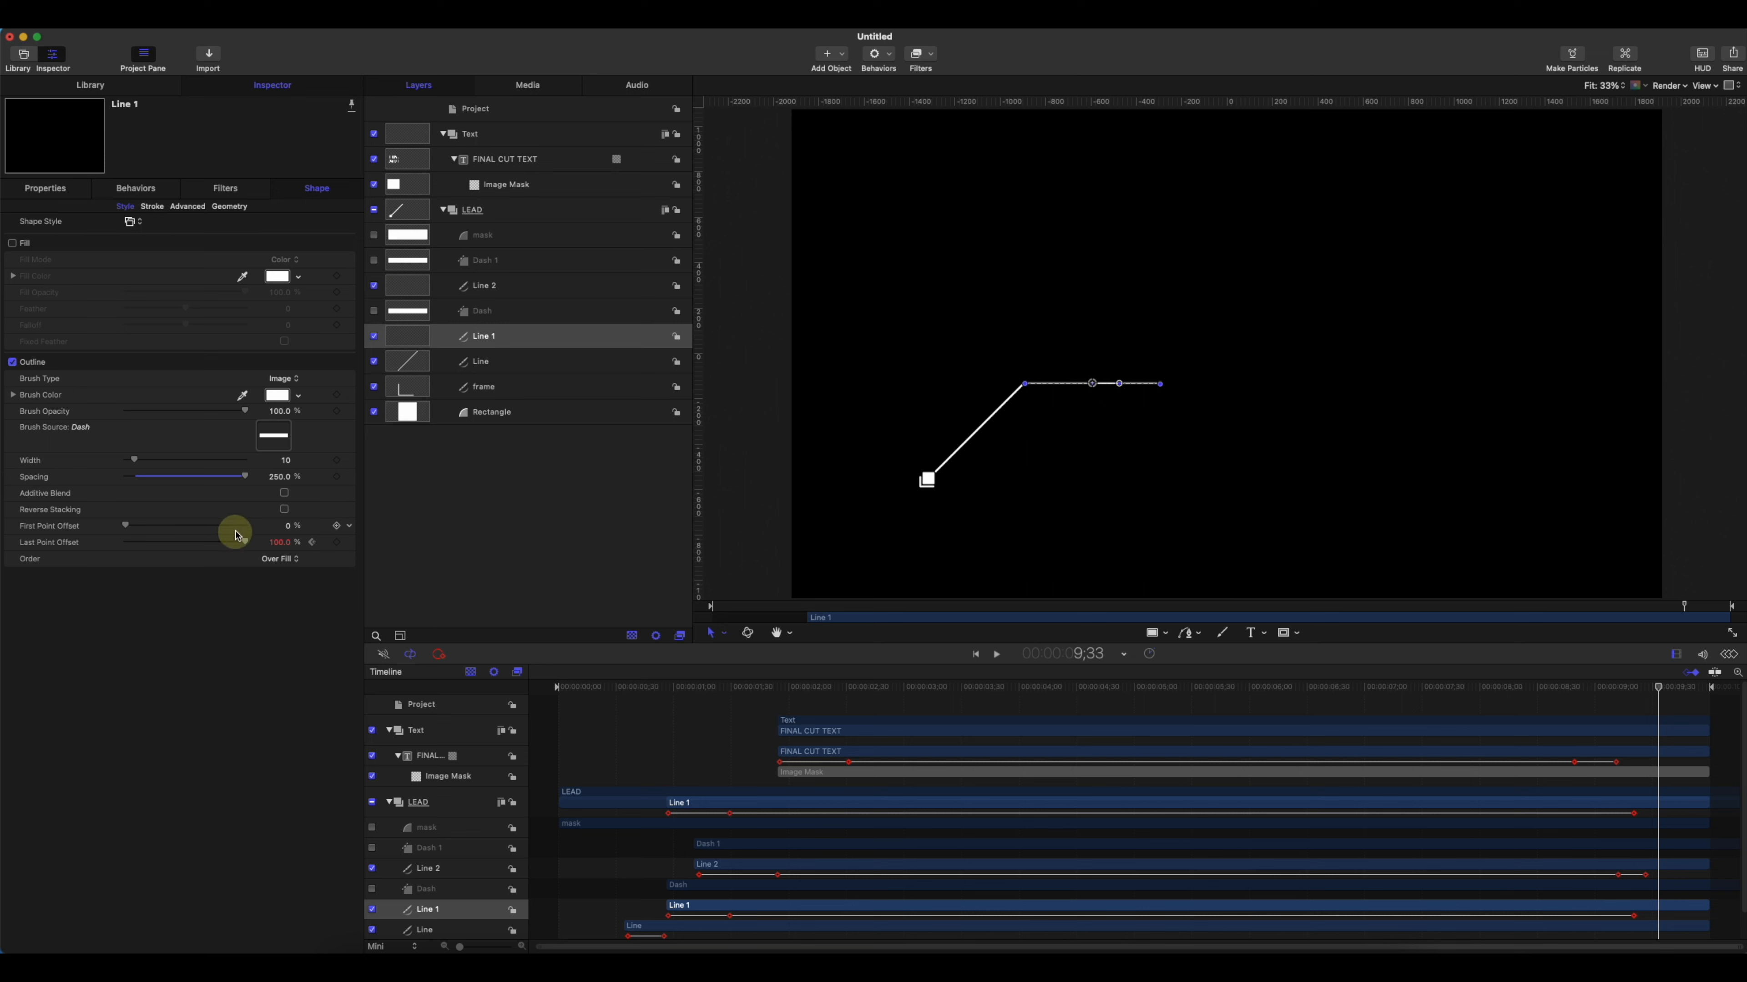
{"action": "left_click_drag", "start_coordinate": [232, 544], "coordinate": [136, 544]}
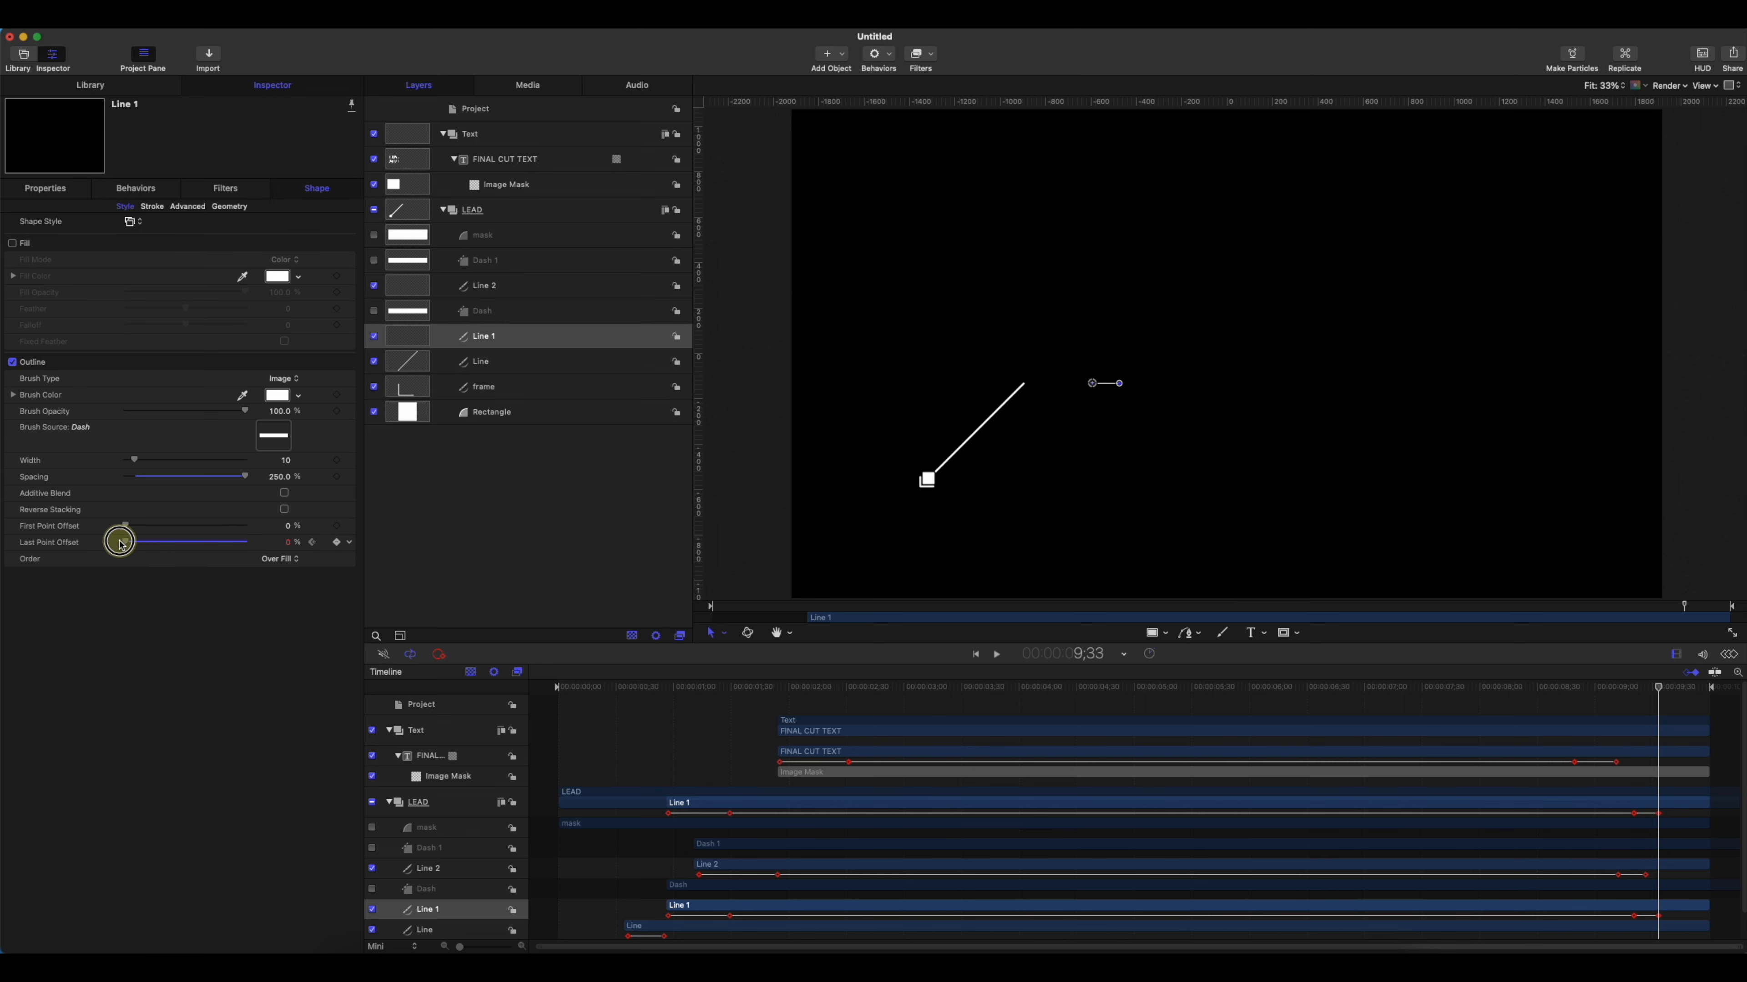
{"action": "mouse_move", "coordinate": [1661, 698]}
{"action": "left_mouse_down"}
{"action": "mouse_move", "coordinate": [1614, 690]}
{"action": "mouse_move", "coordinate": [1653, 691]}
{"action": "left_mouse_up"}
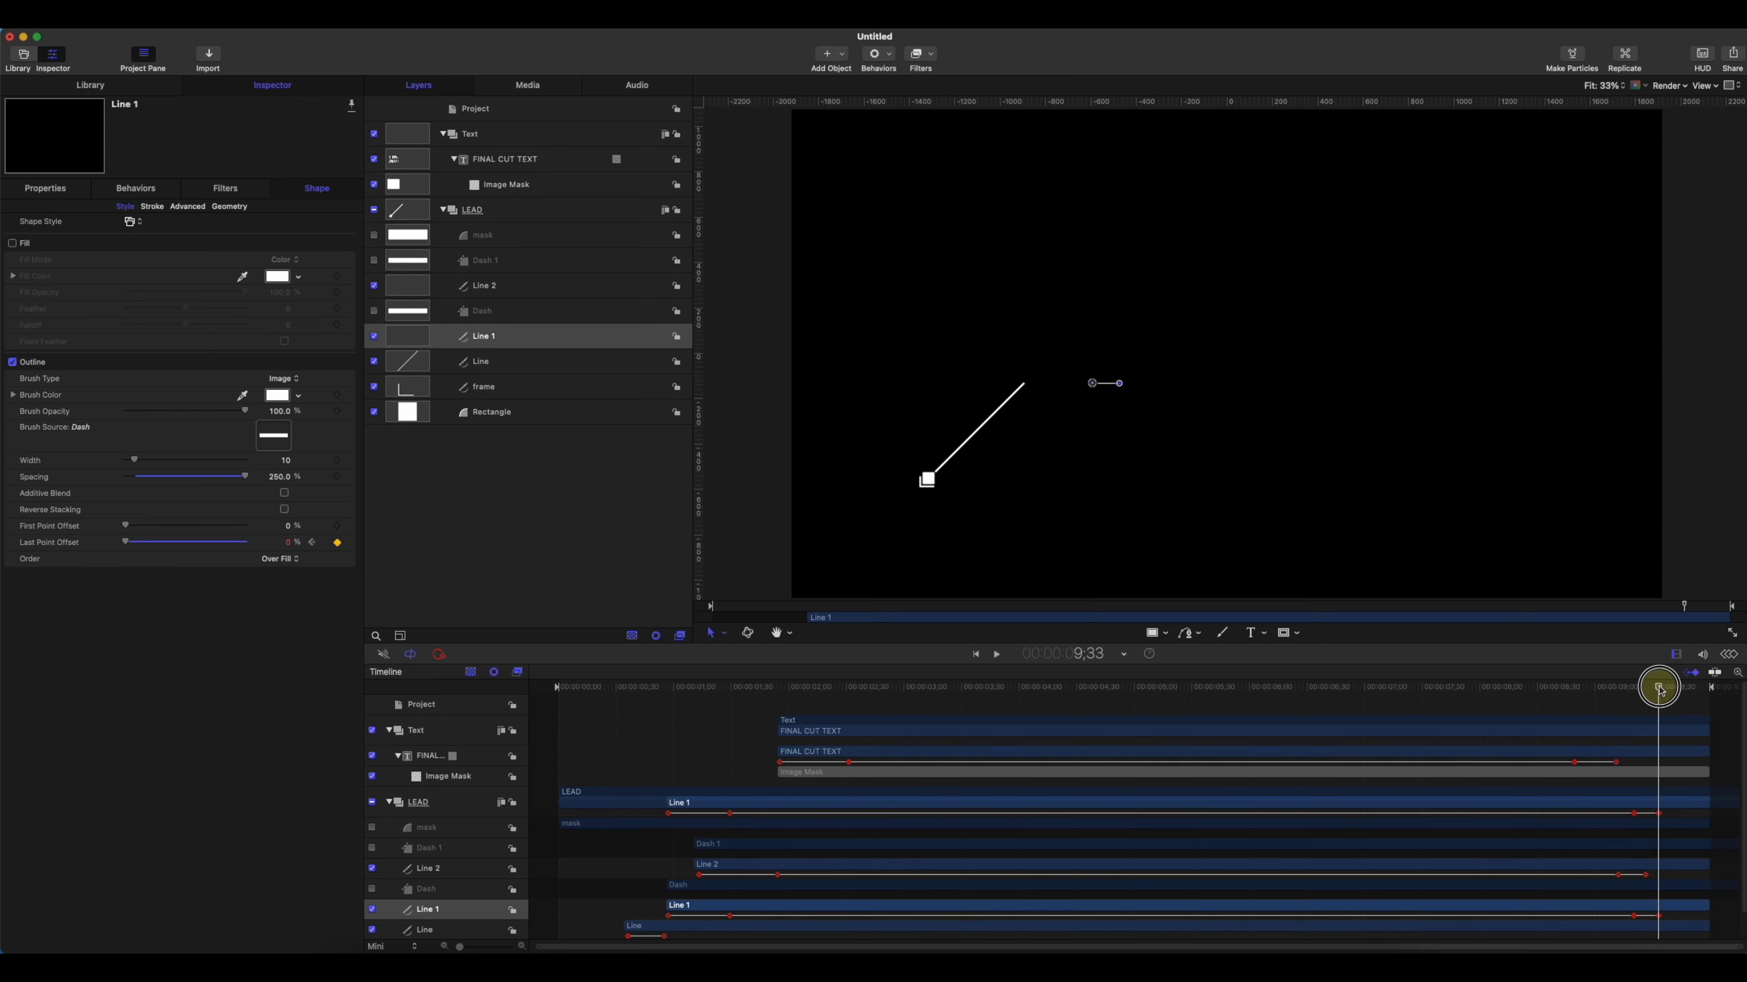
- Keyframe Line's First and Last Point Offsets at 9;33 and 9;45, holding First at 0% and taking Last from 100% to 0%
{"action": "scroll", "coordinate": [939, 701], "scroll_direction": "down", "scroll_amount": 2}
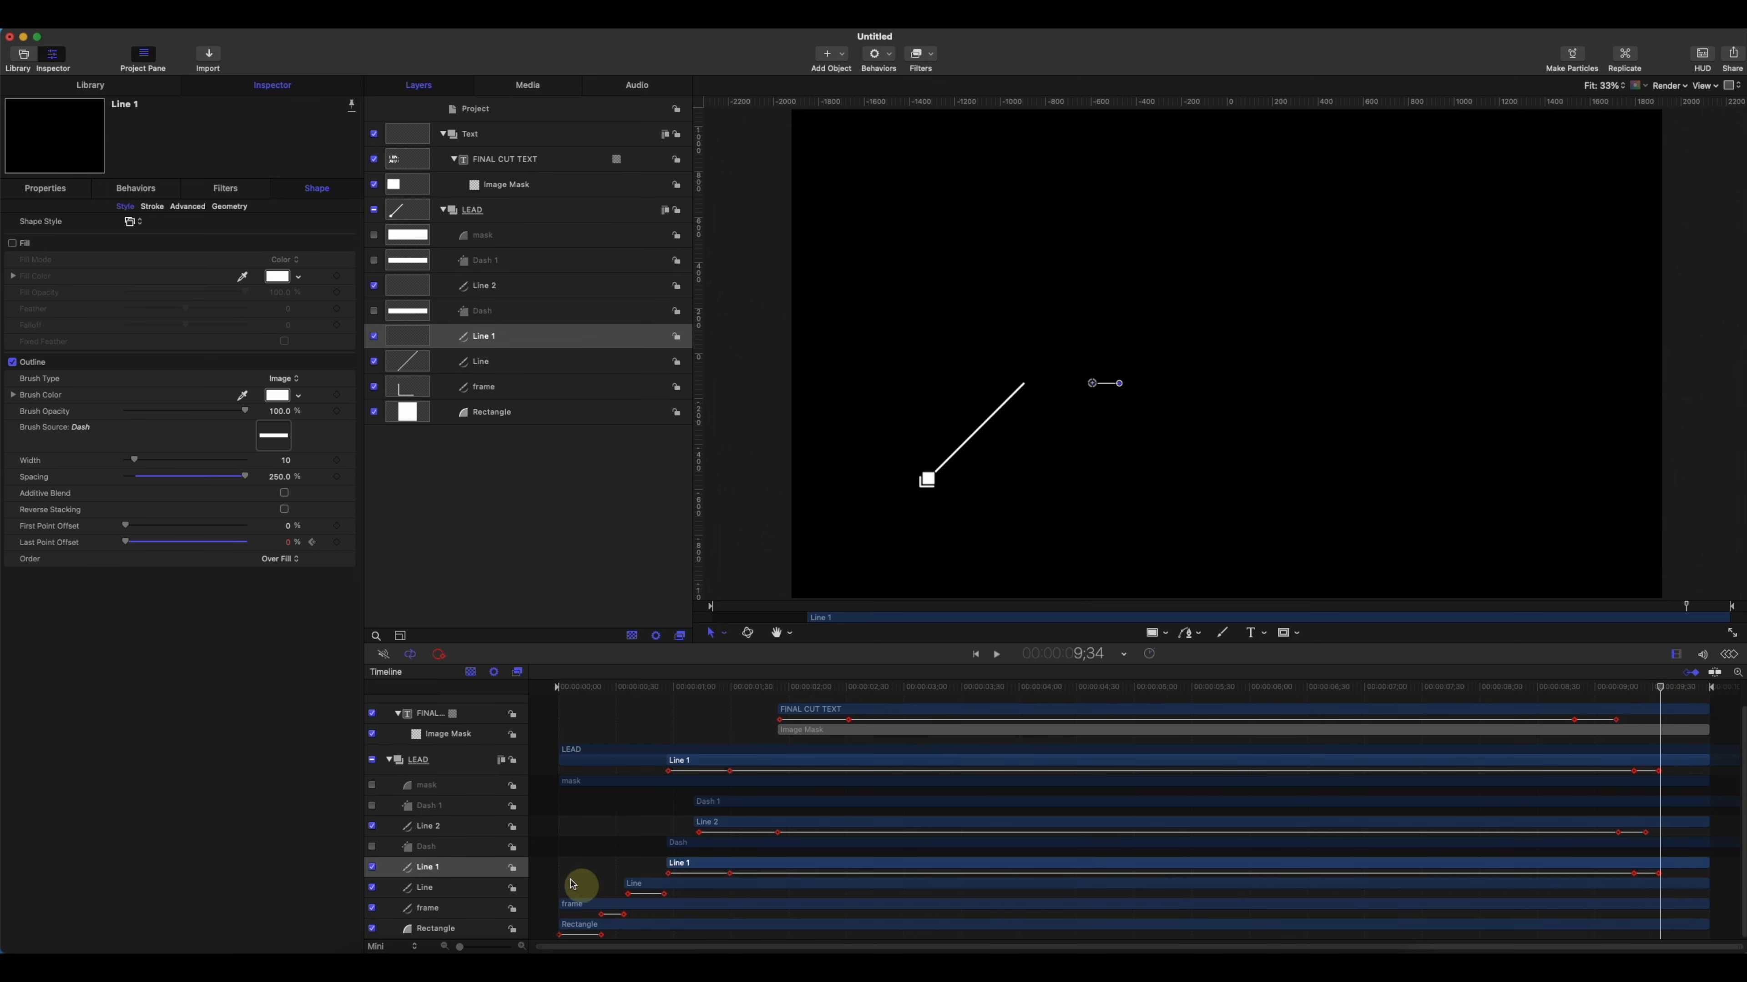
{"action": "left_click", "coordinate": [484, 364]}
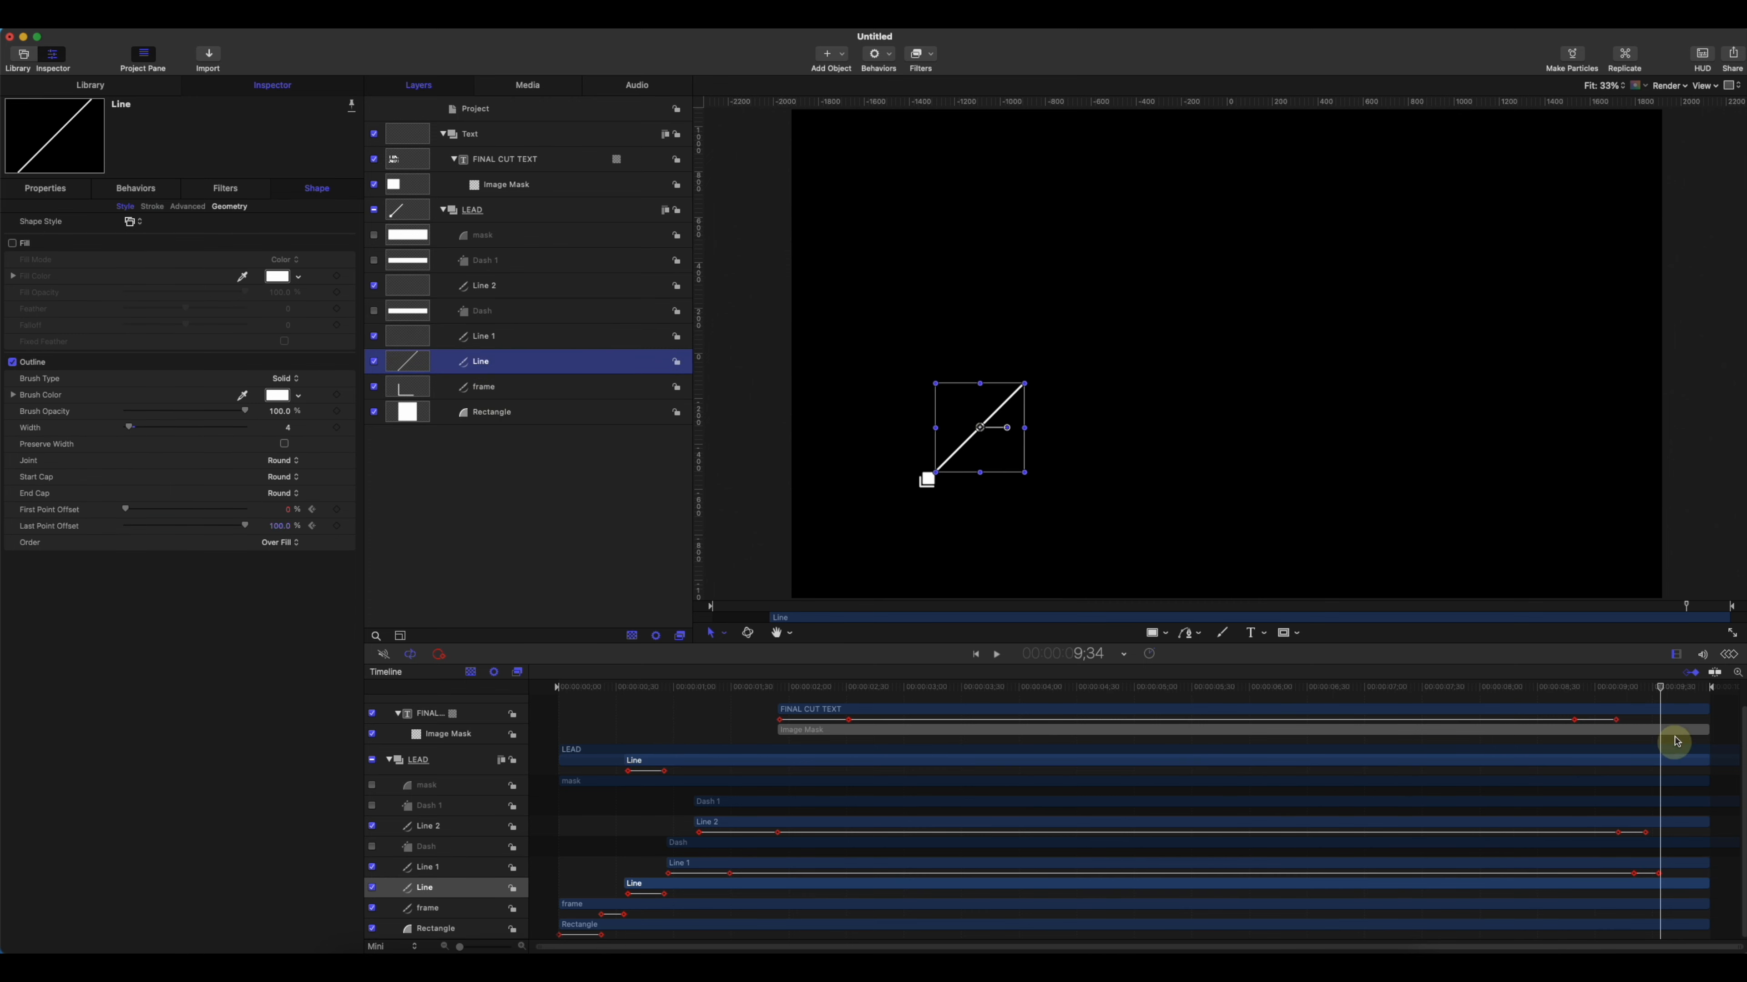
{"action": "left_click", "coordinate": [1666, 699]}
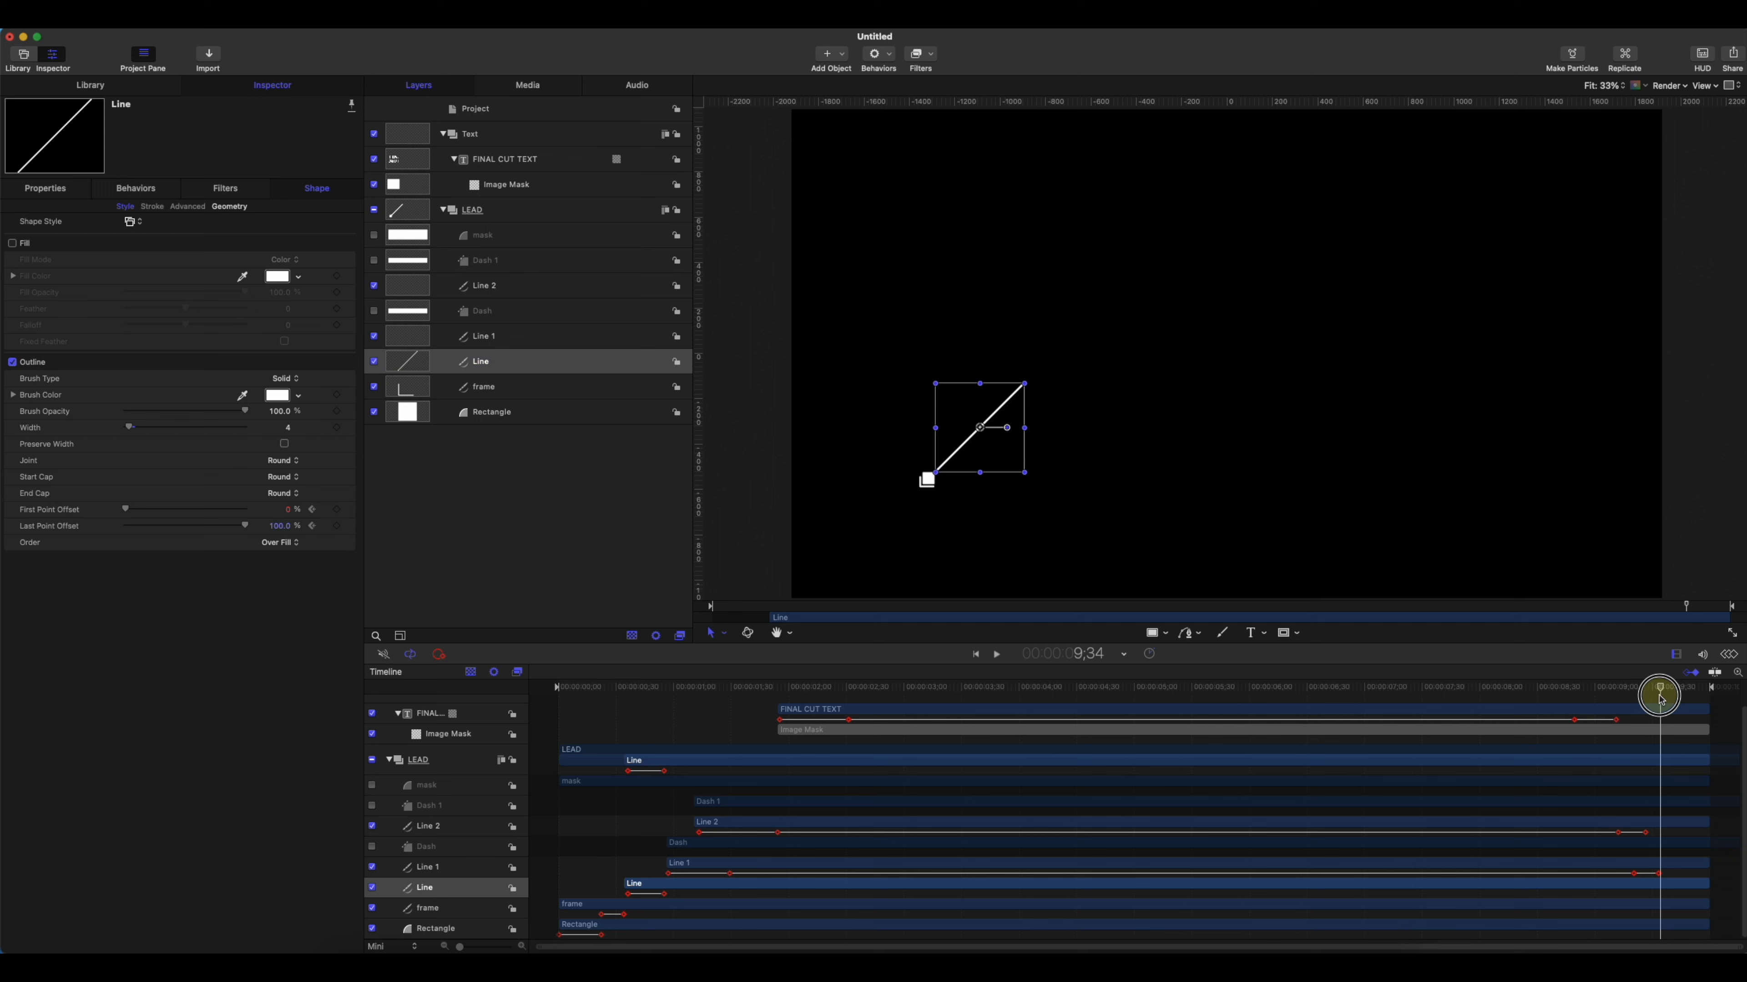
{"action": "left_click_drag", "start_coordinate": [1661, 699], "coordinate": [1659, 697]}
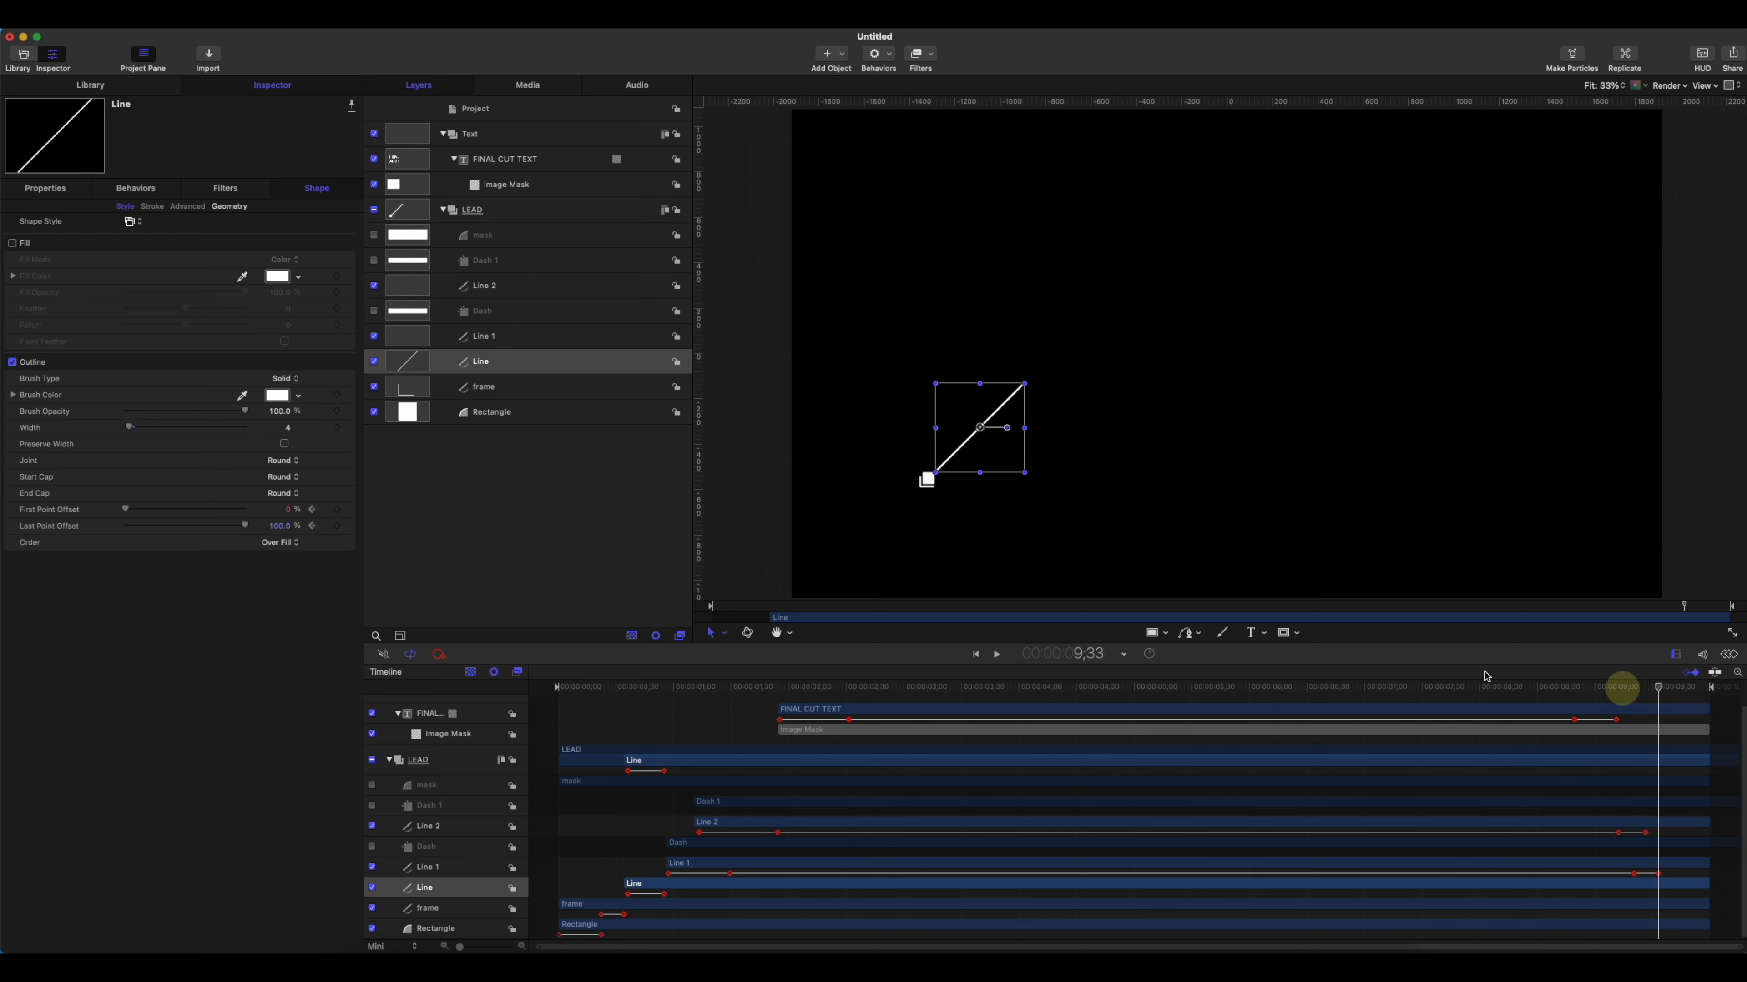
{"action": "left_click", "coordinate": [339, 509]}
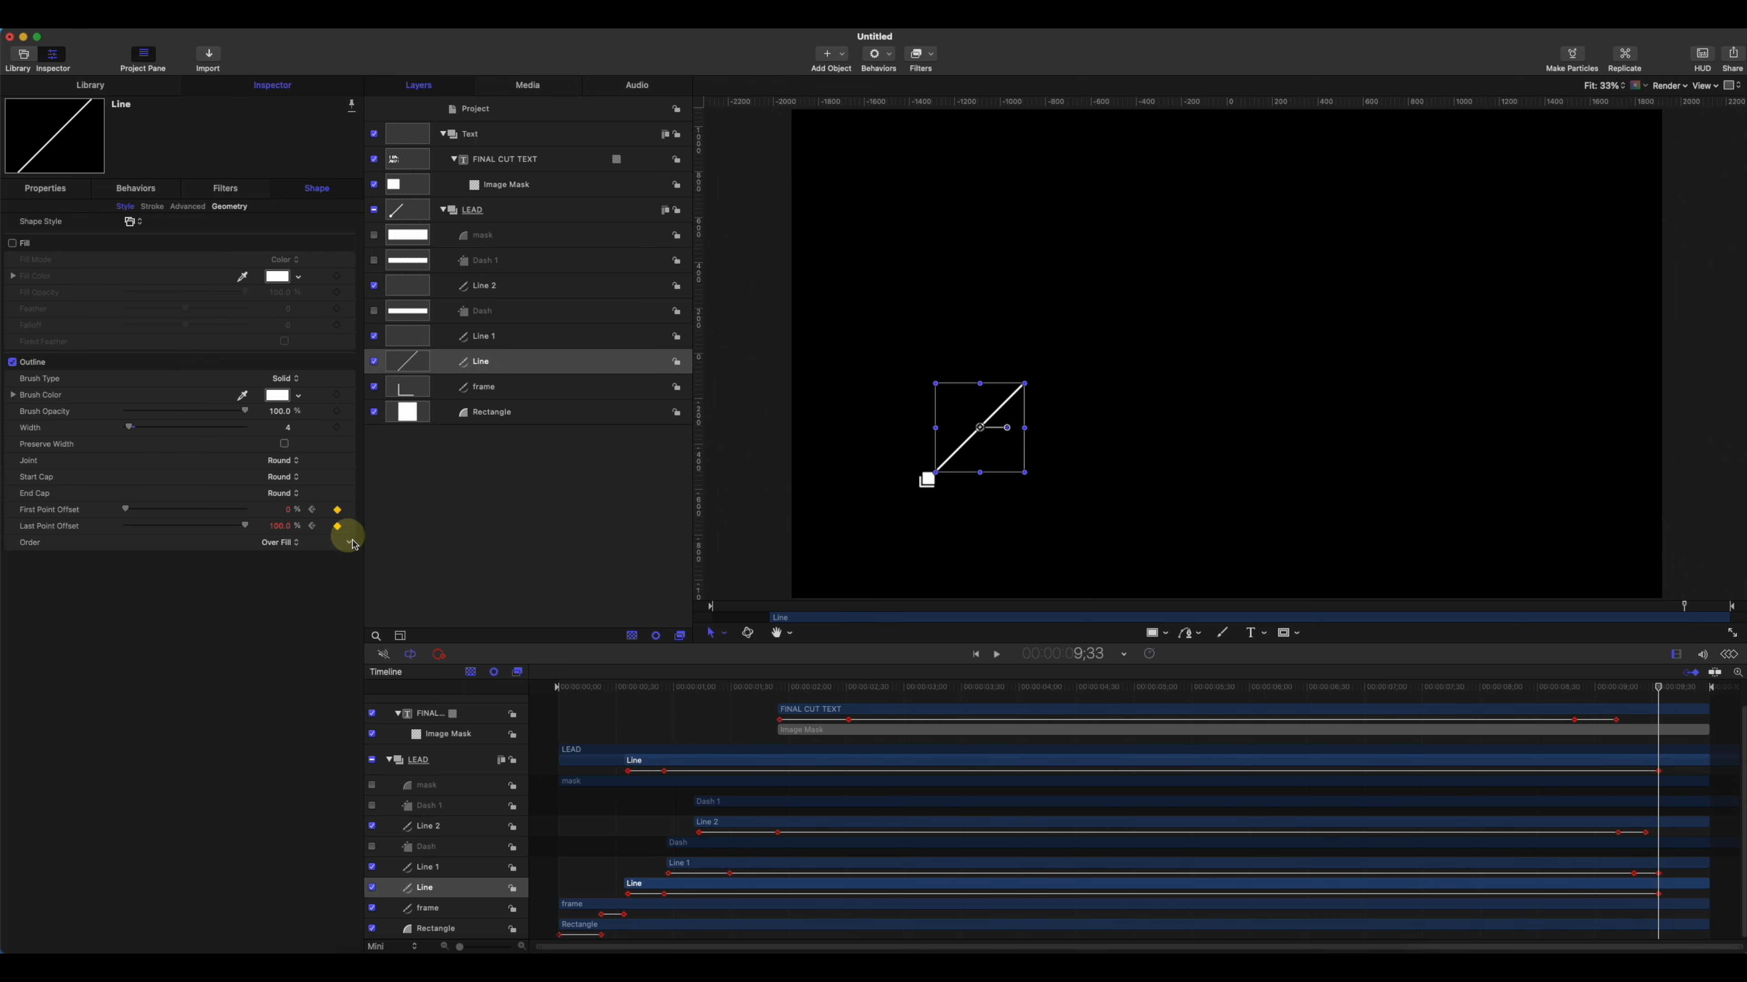
{"action": "left_click_drag", "start_coordinate": [1678, 692], "coordinate": [1681, 691]}
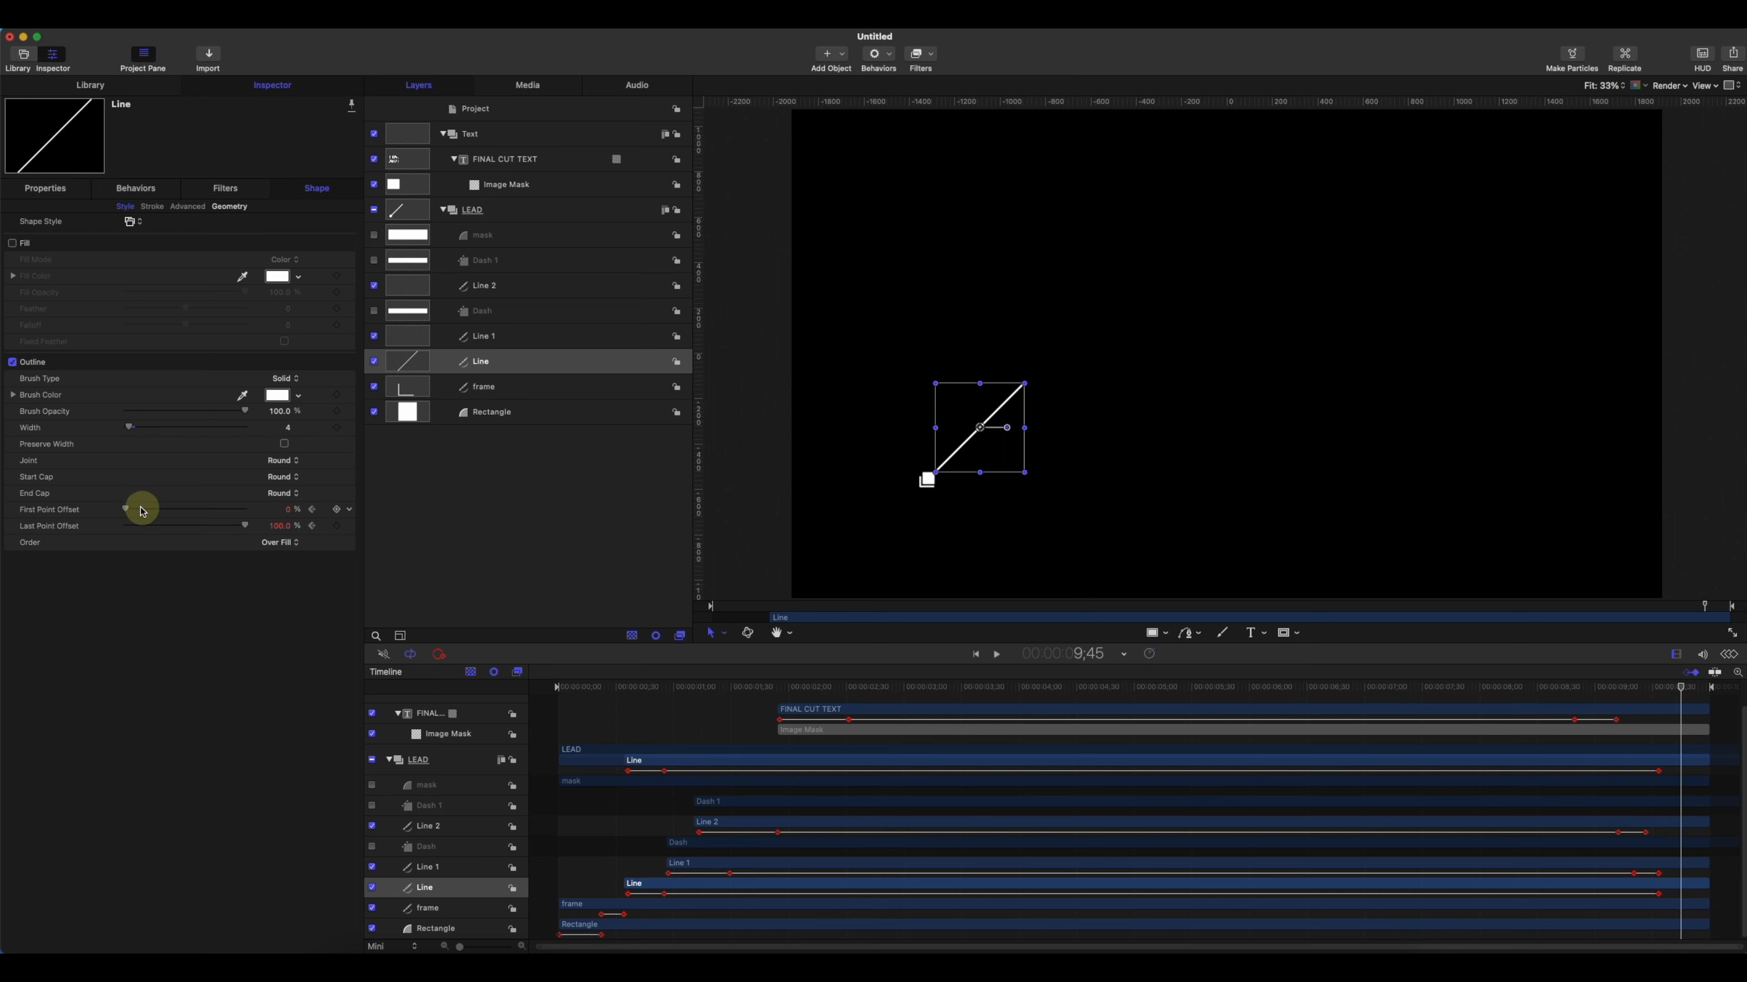
{"action": "left_click_drag", "start_coordinate": [173, 509], "coordinate": [131, 509]}
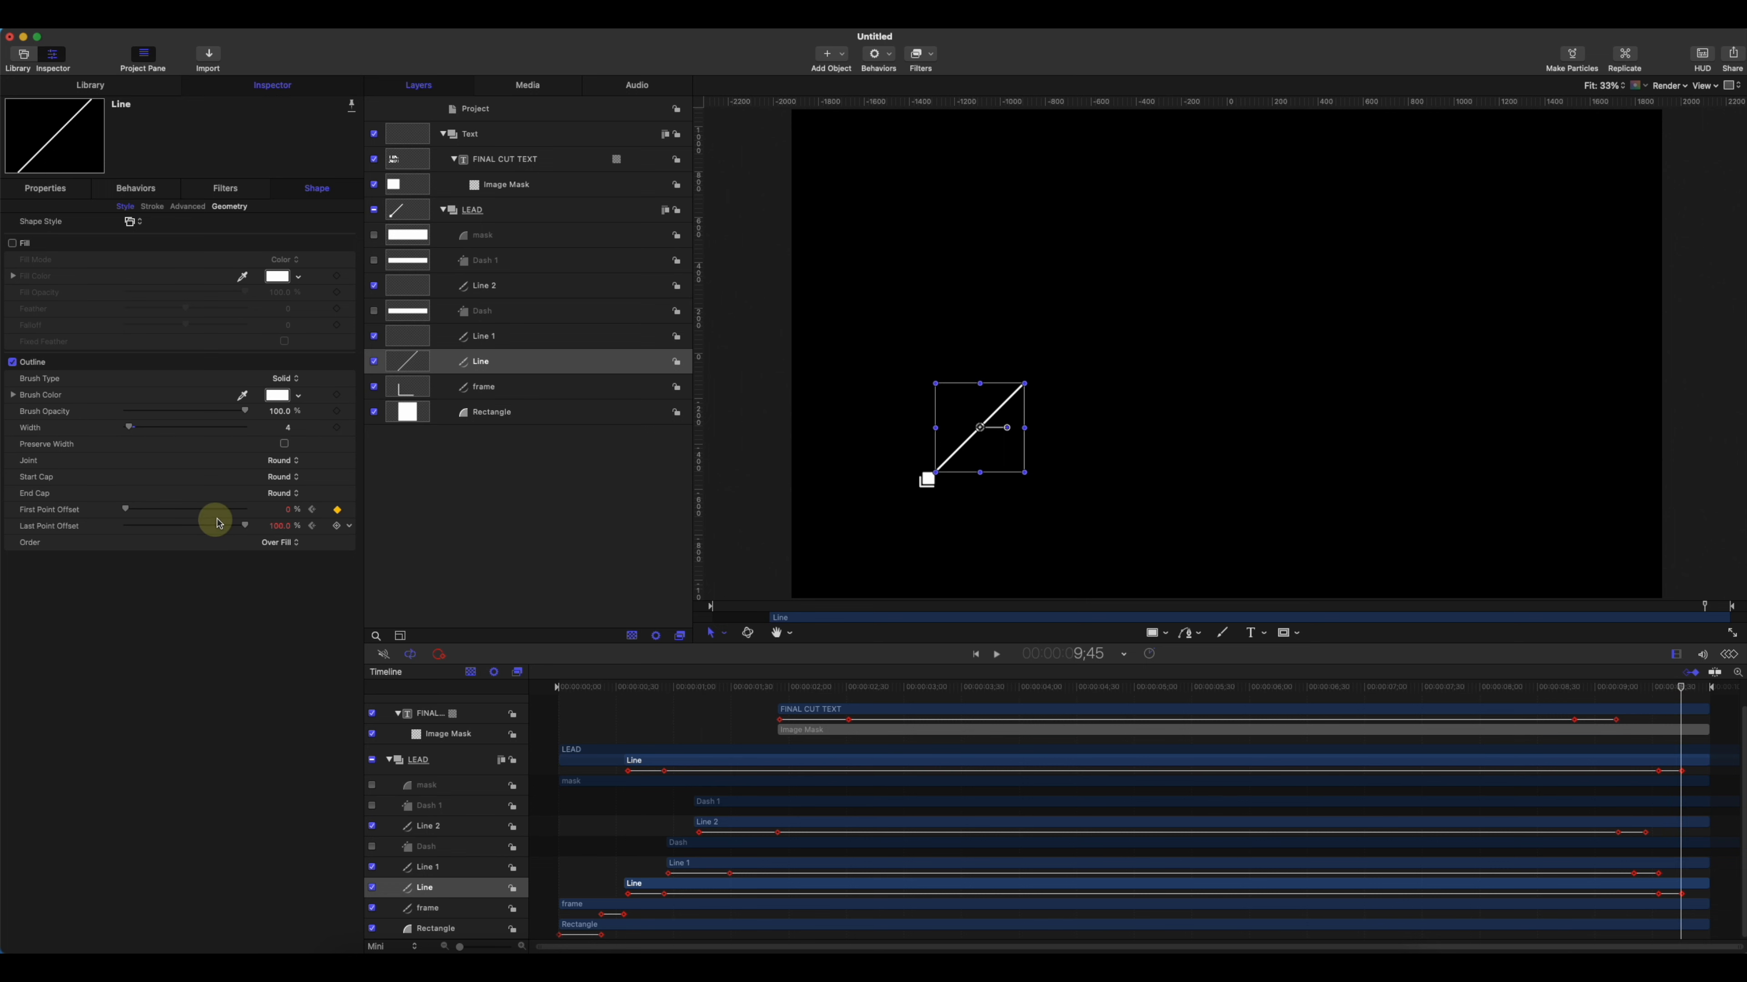
{"action": "left_click_drag", "start_coordinate": [244, 528], "coordinate": [126, 526]}
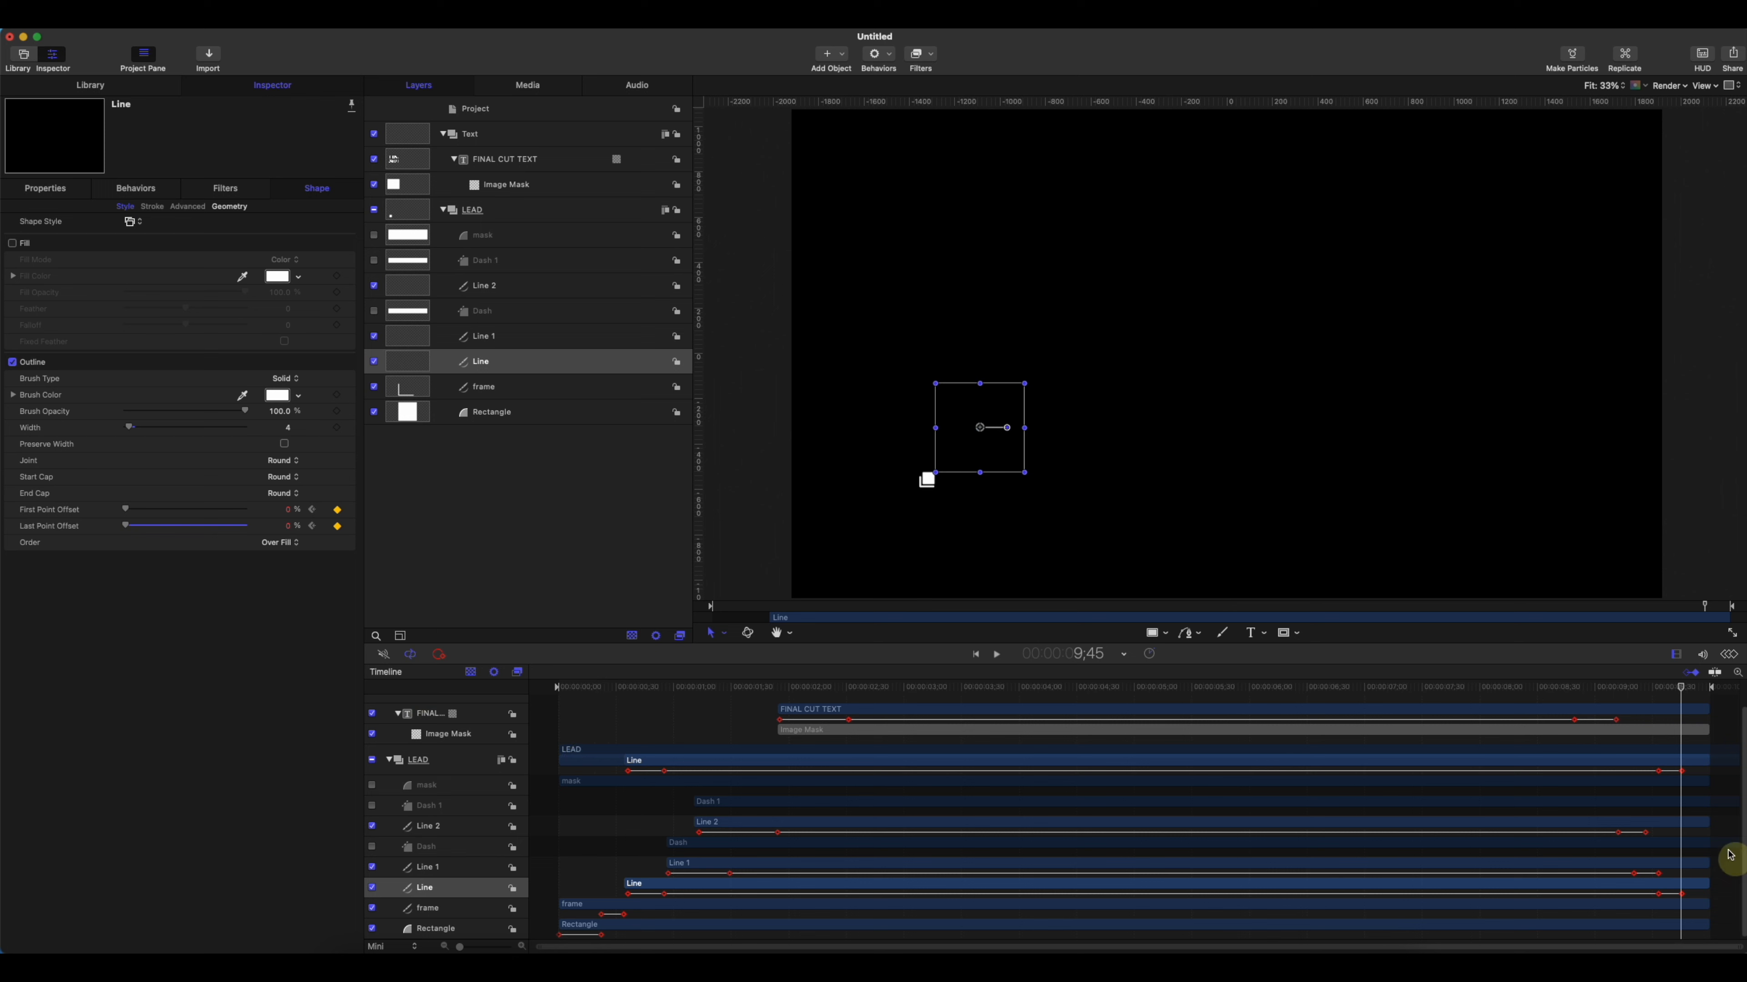
- Keyframe the frame shape's current Last Point Offset at 9;43, and lower it at 9;51 to retract the frame's outline
{"action": "left_click_drag", "start_coordinate": [1683, 696], "coordinate": [1701, 690]}
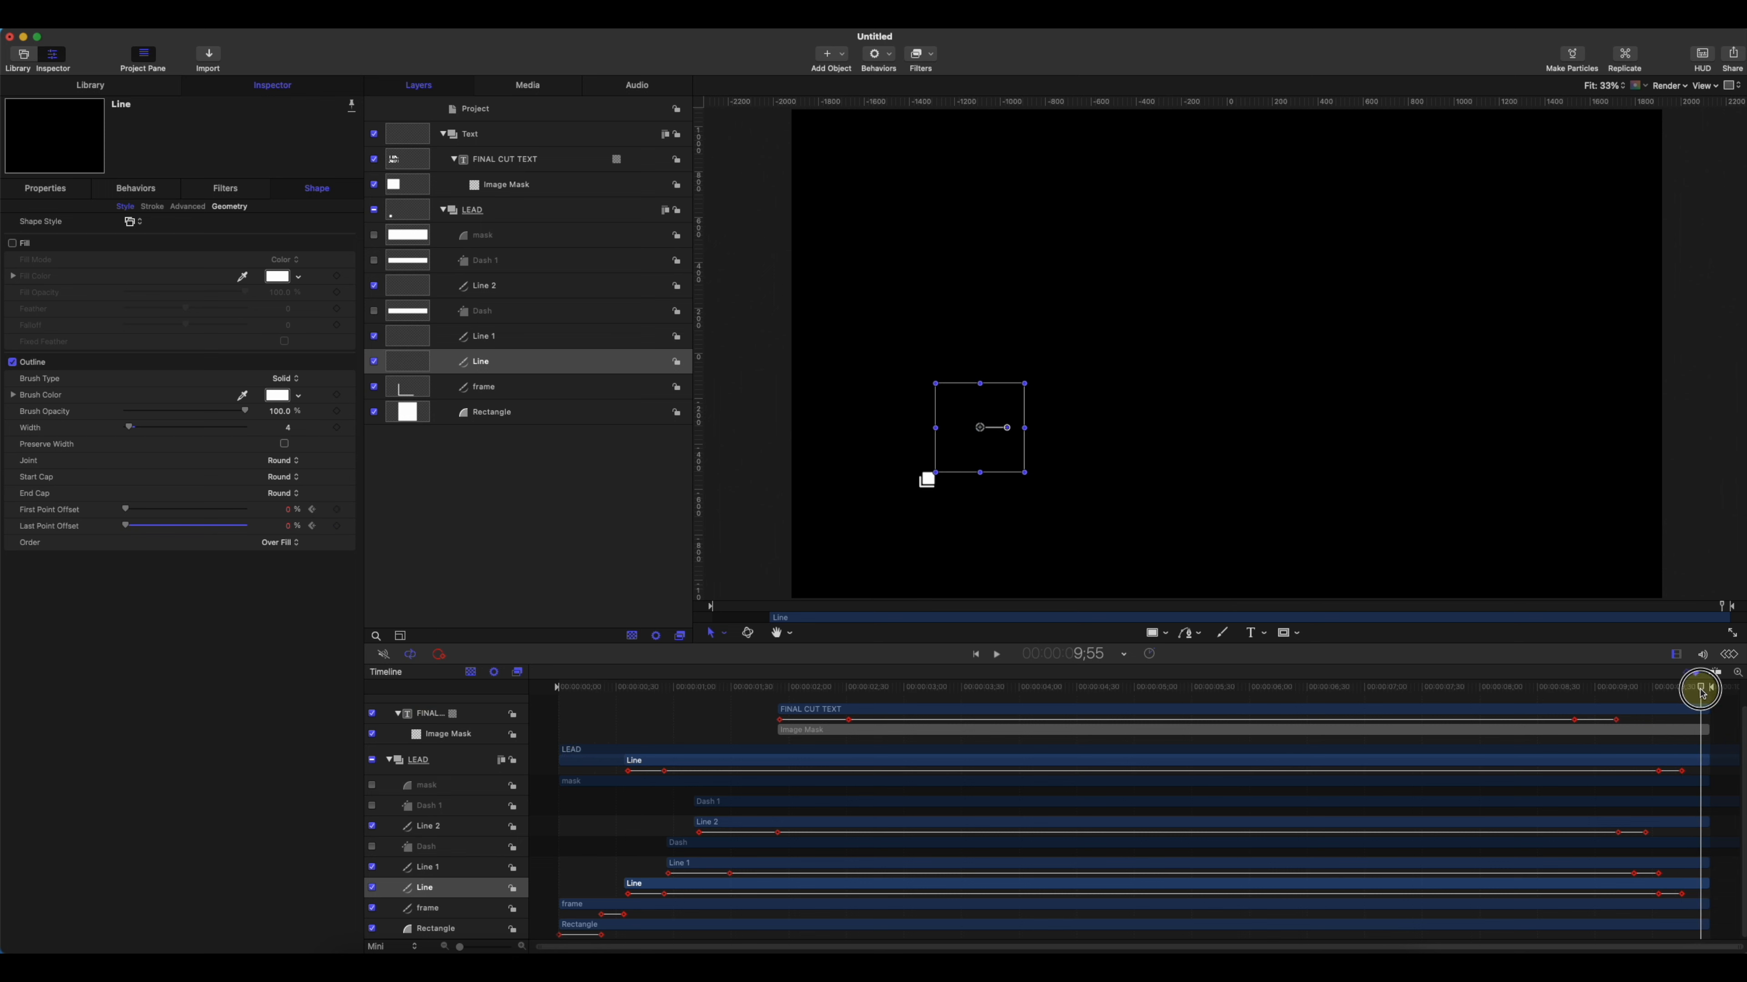
{"action": "left_click", "coordinate": [490, 389]}
{"action": "left_click", "coordinate": [488, 412]}
{"action": "left_click", "coordinate": [488, 389]}
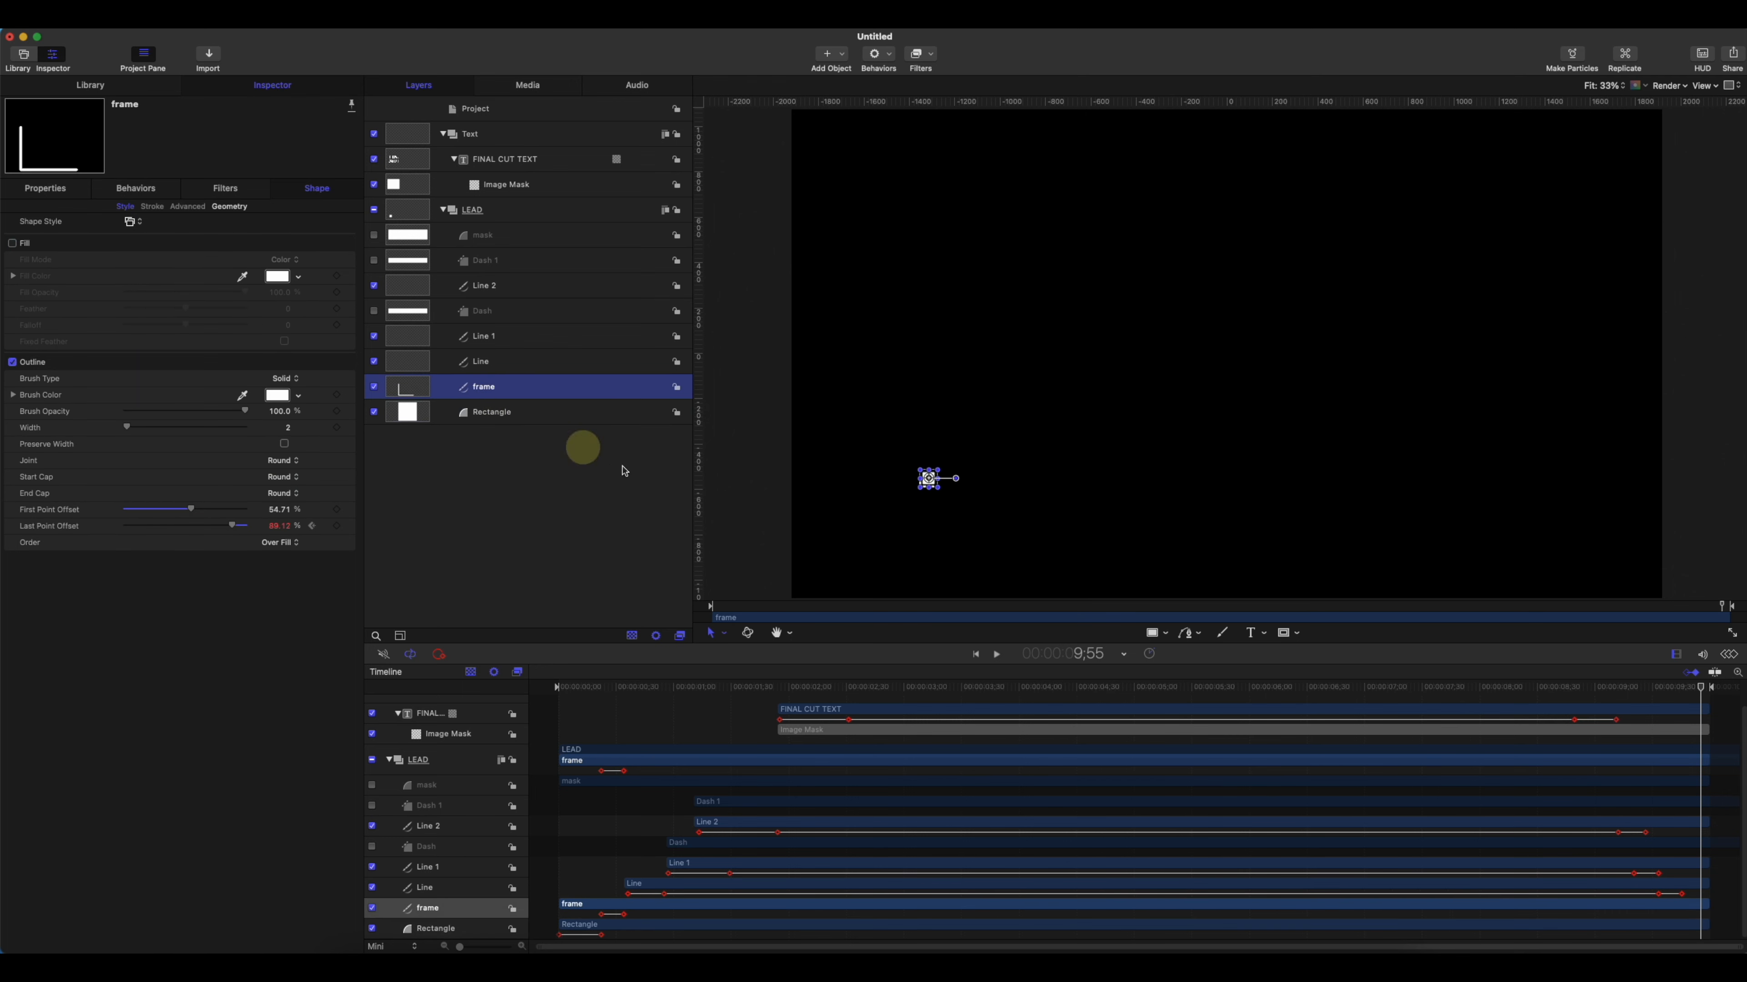
{"action": "left_click_drag", "start_coordinate": [1701, 688], "coordinate": [1678, 689]}
{"action": "left_click", "coordinate": [483, 412]}
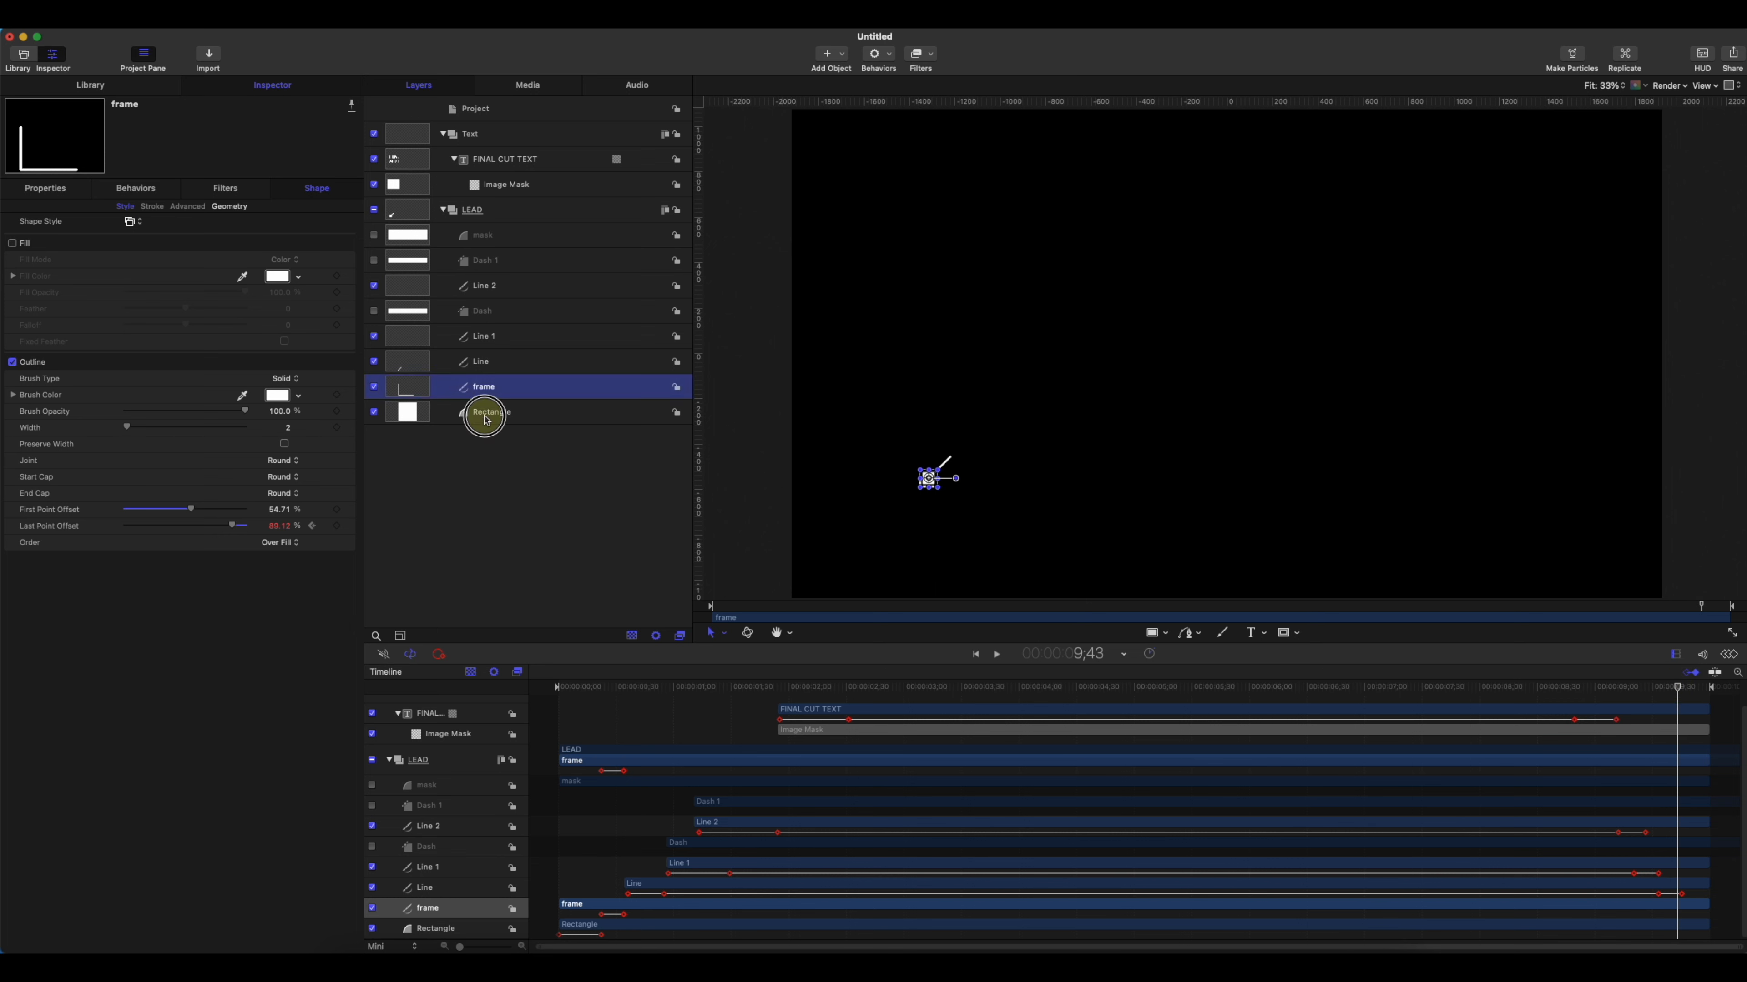
{"action": "left_click", "coordinate": [532, 396]}
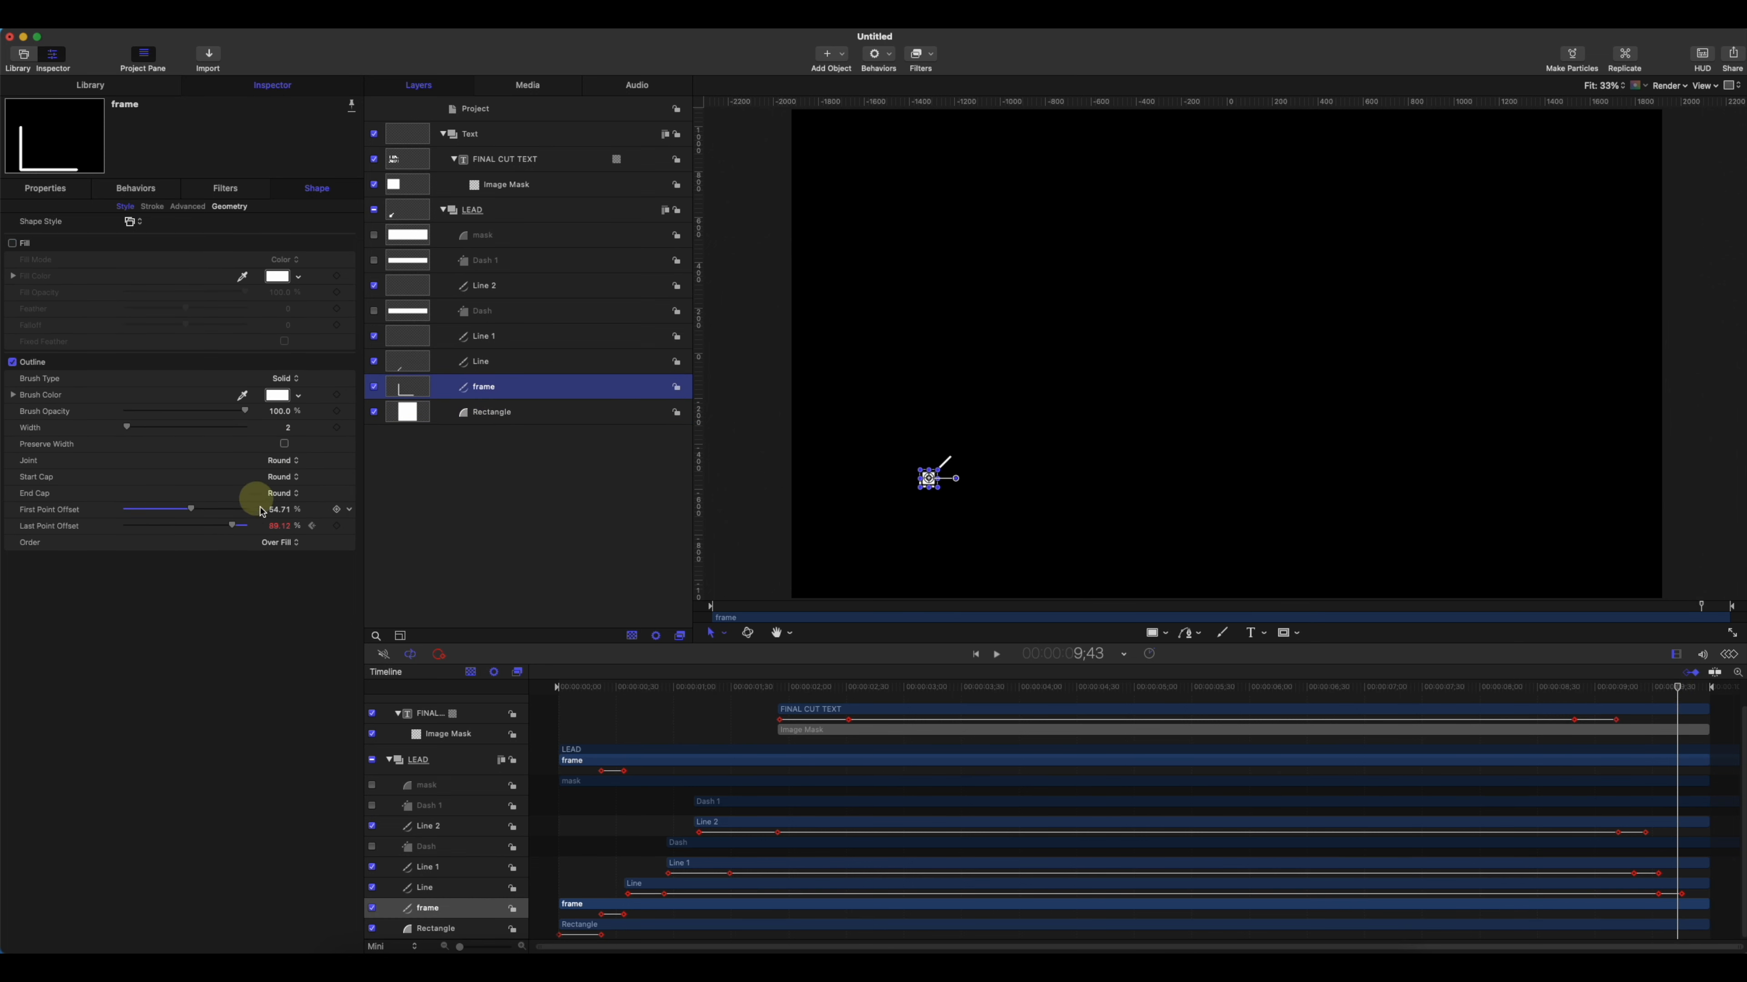
{"action": "left_click", "coordinate": [337, 527]}
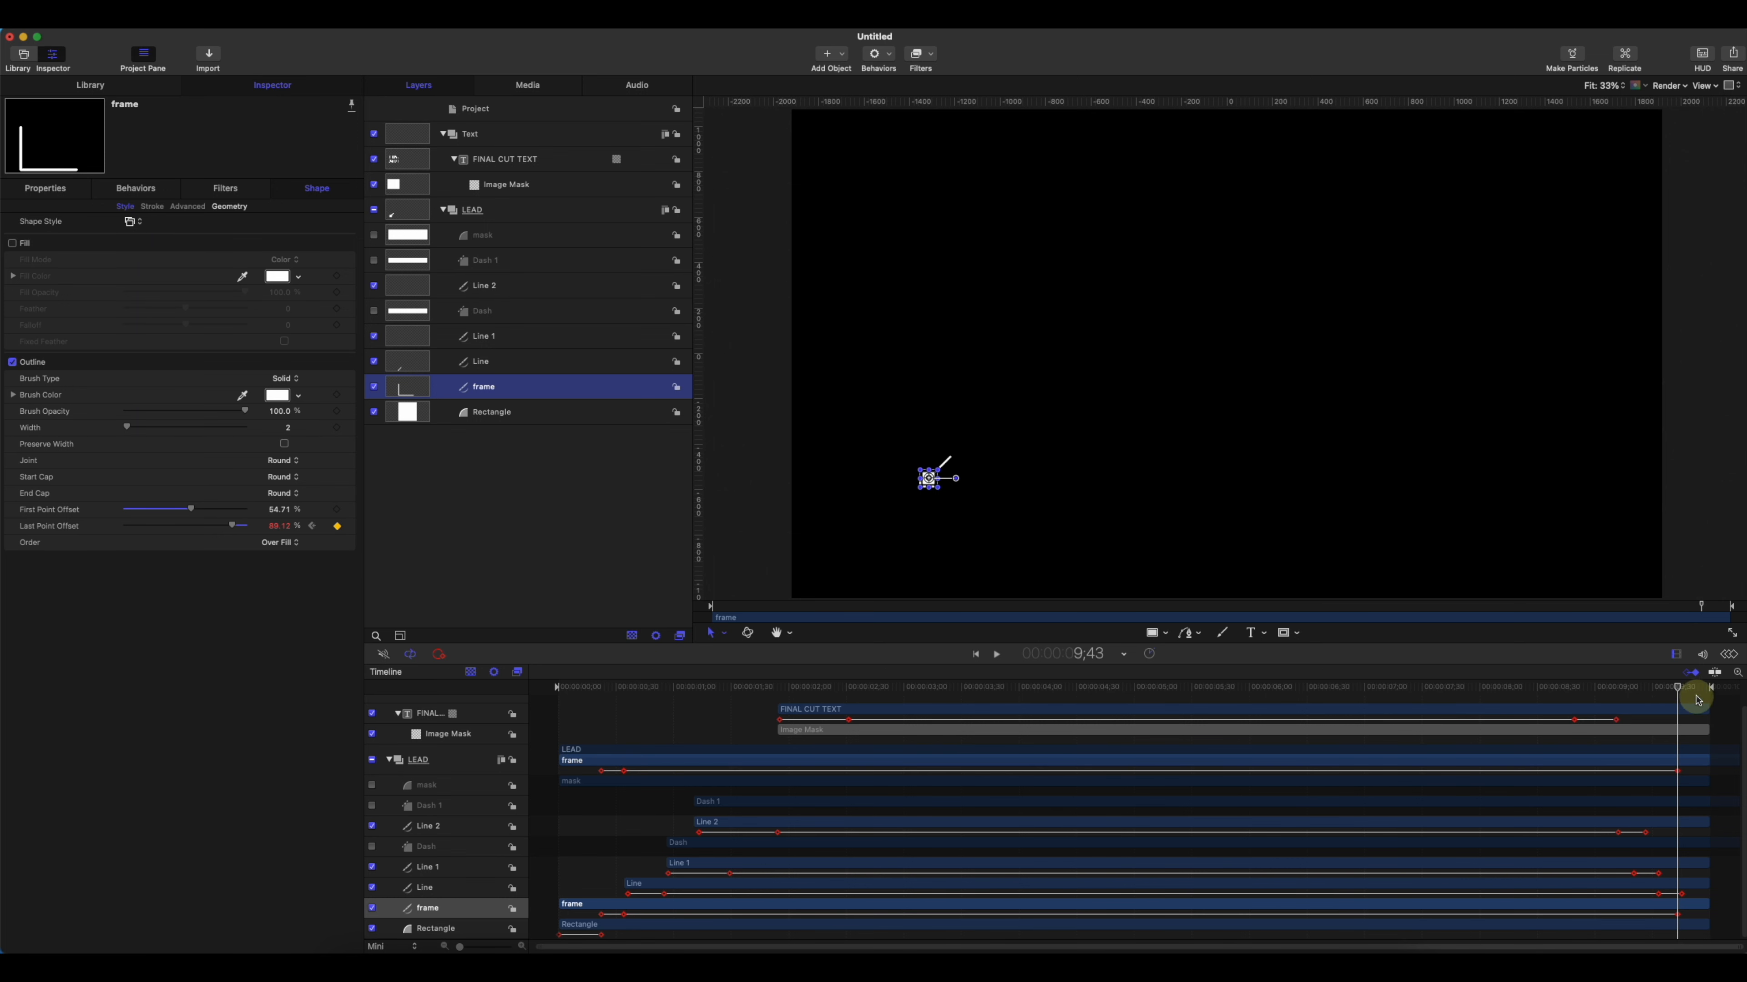
{"action": "left_click_drag", "start_coordinate": [1681, 690], "coordinate": [1693, 691]}
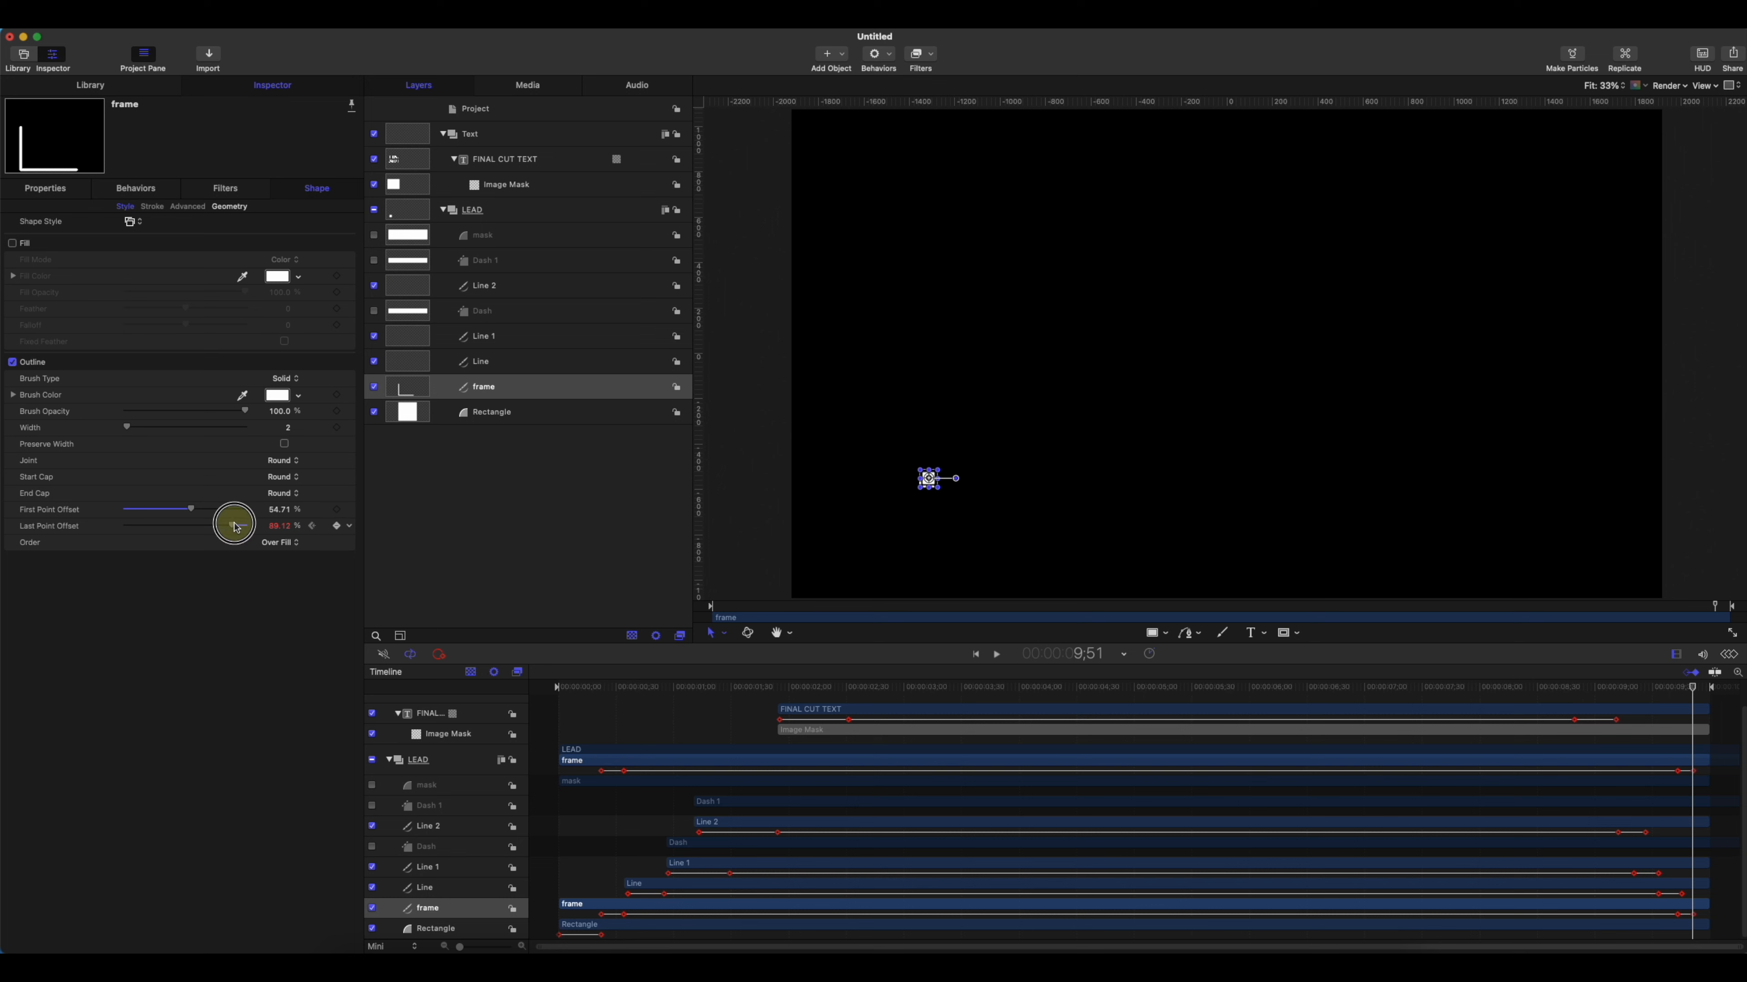
{"action": "left_click_drag", "start_coordinate": [249, 529], "coordinate": [185, 526]}
- Keyframe the Rectangle's Scale from 100% at 9;46 to 0% at 9;57, and animate its Rotation between the same frames
{"action": "mouse_move", "coordinate": [1693, 688]}
{"action": "left_mouse_down"}
{"action": "mouse_move", "coordinate": [1665, 686]}
{"action": "mouse_move", "coordinate": [1682, 690]}
{"action": "left_mouse_up"}
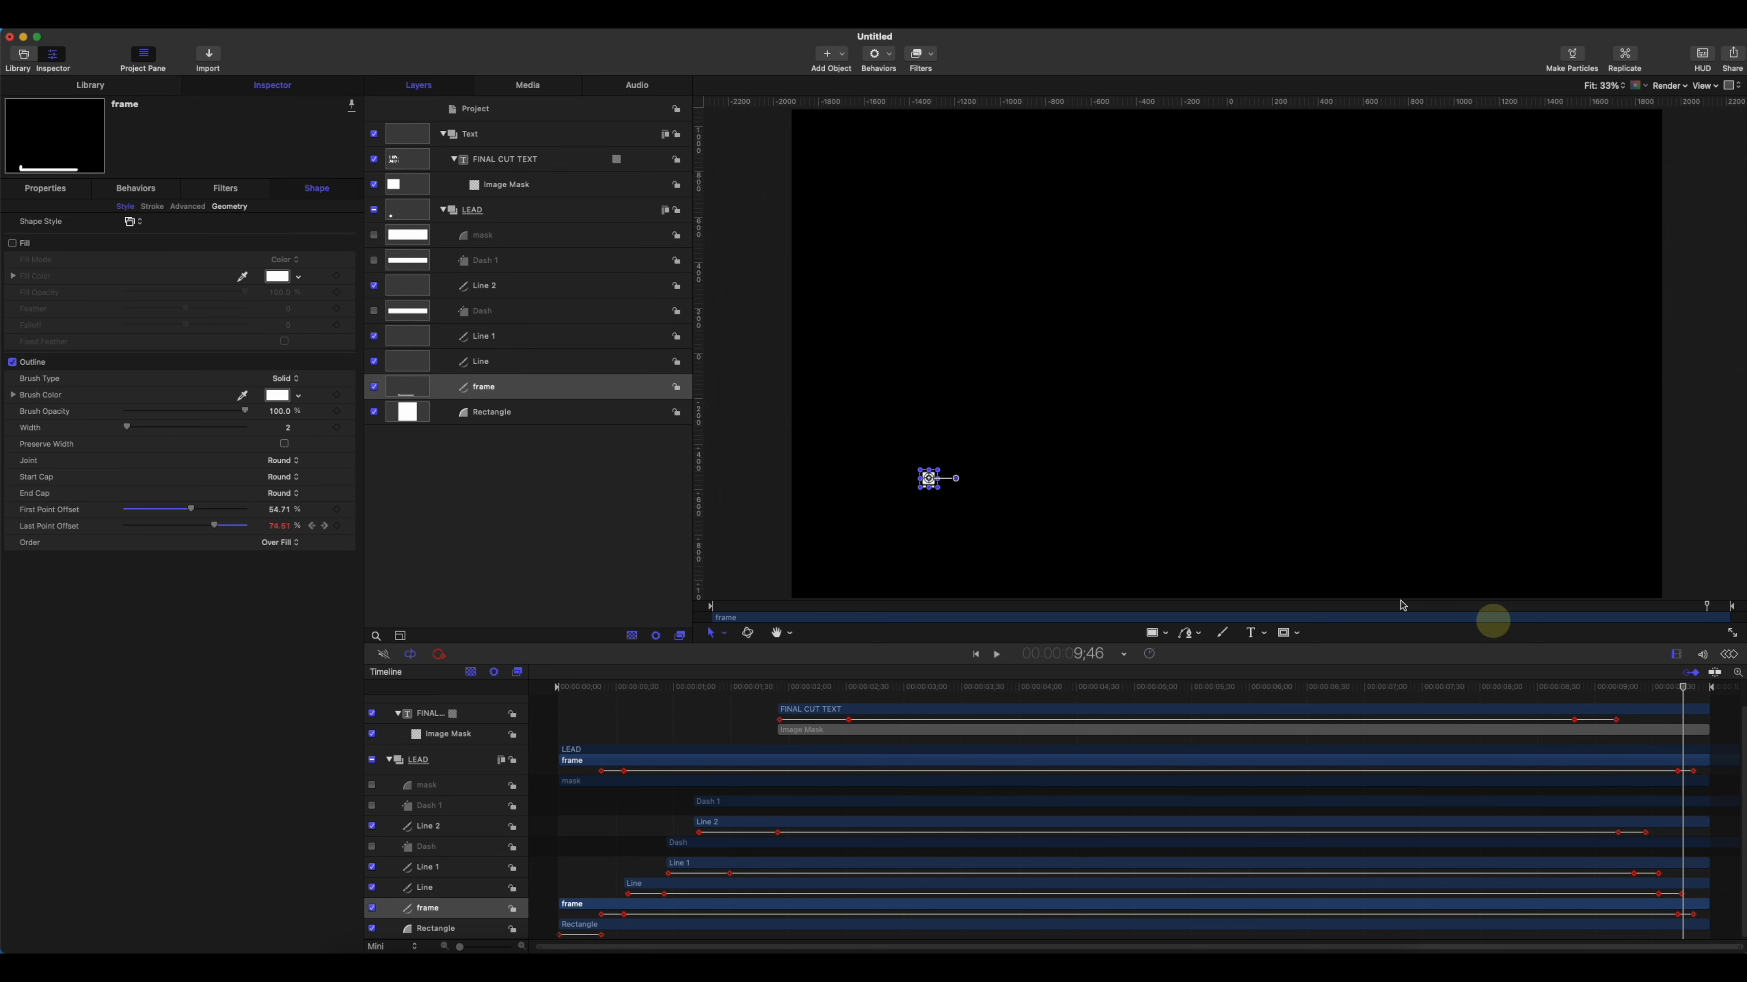
{"action": "left_click", "coordinate": [543, 419]}
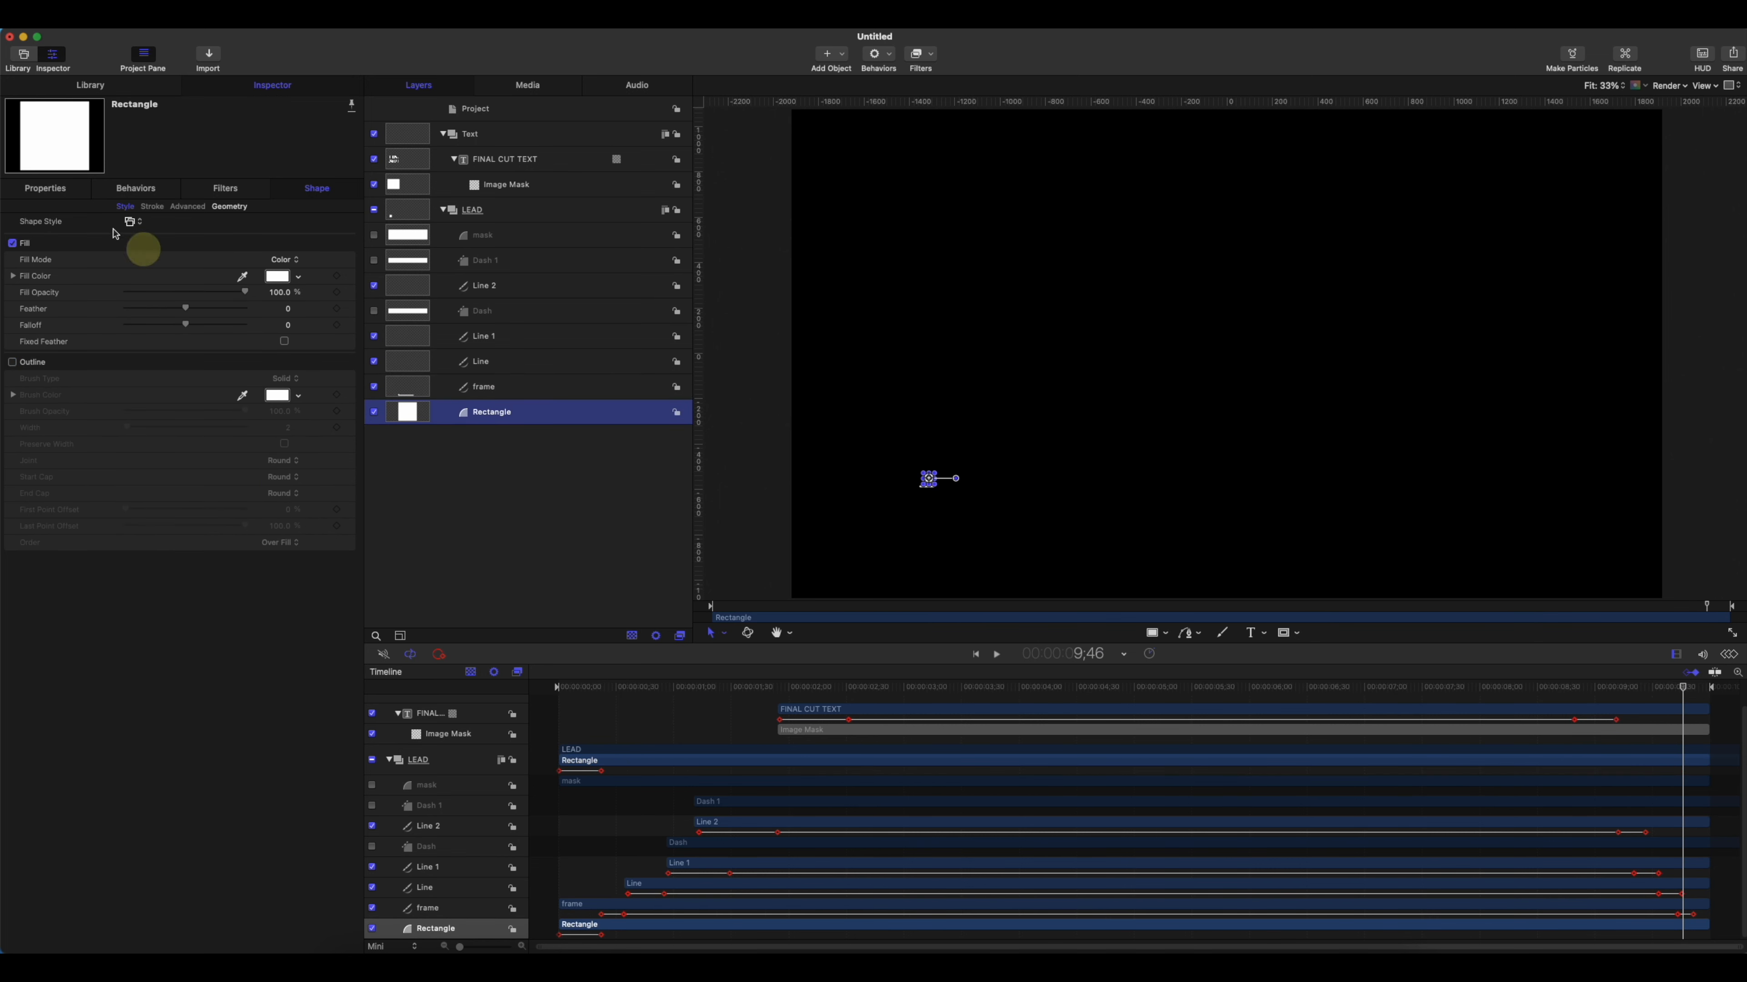
{"action": "left_click", "coordinate": [45, 190]}
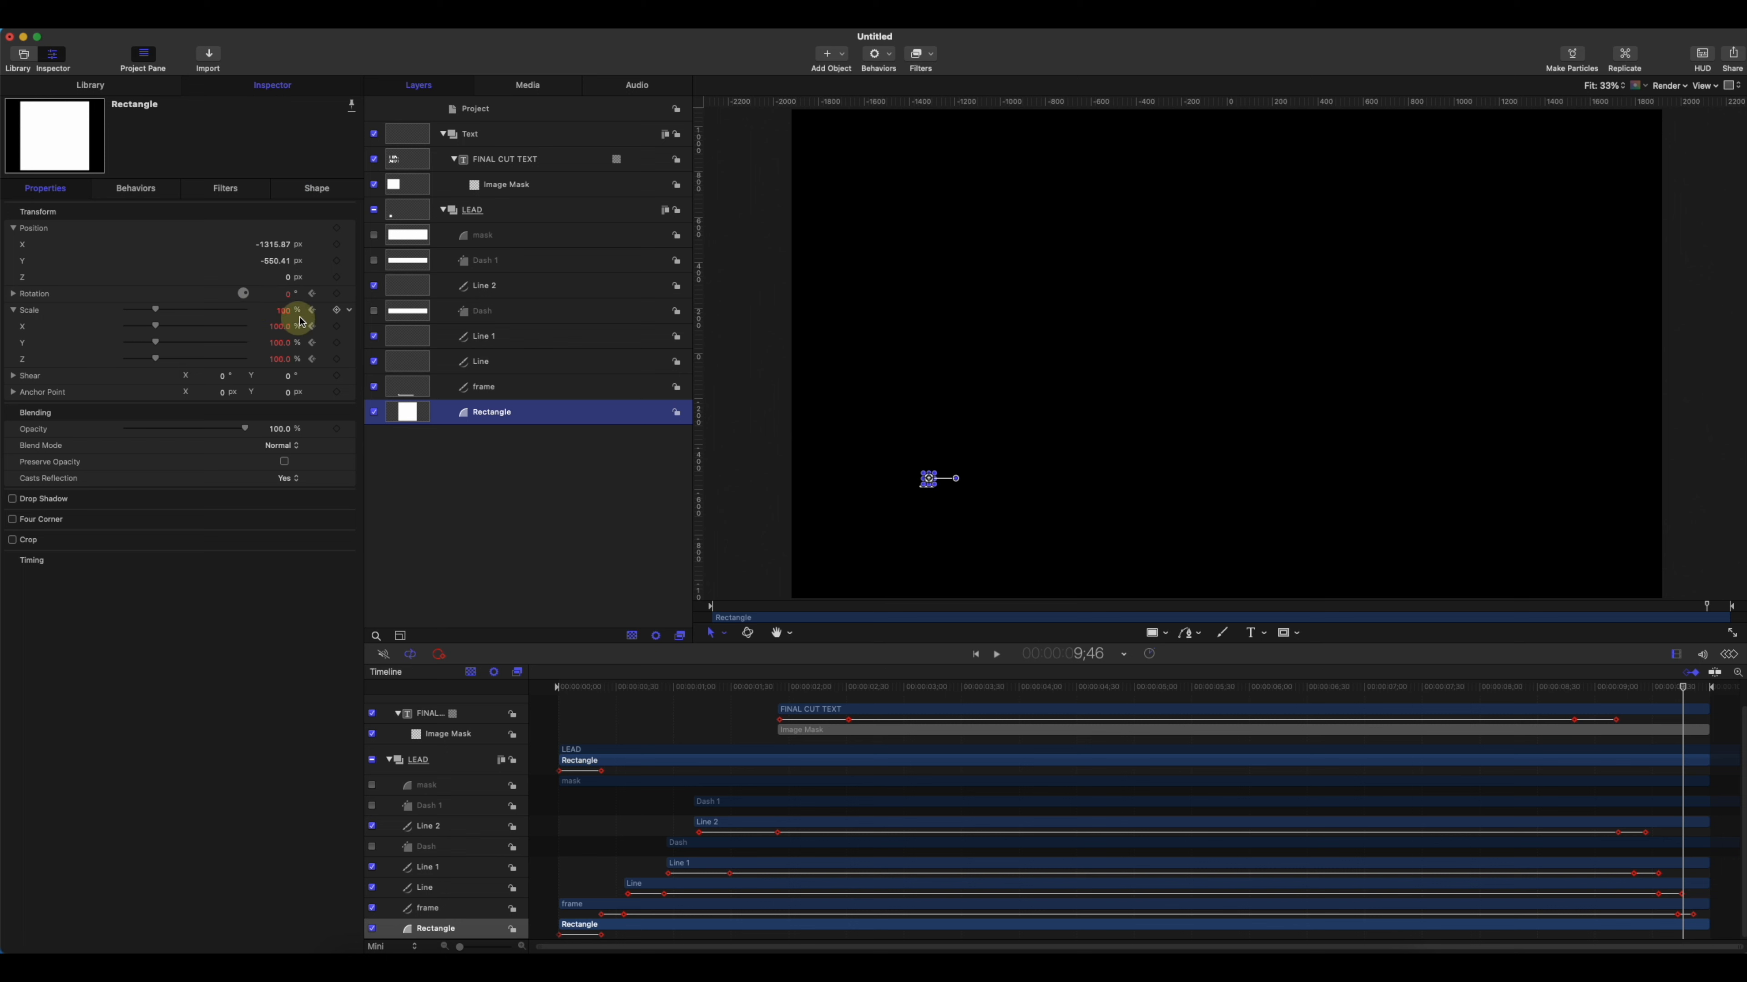
{"action": "left_click", "coordinate": [337, 313]}
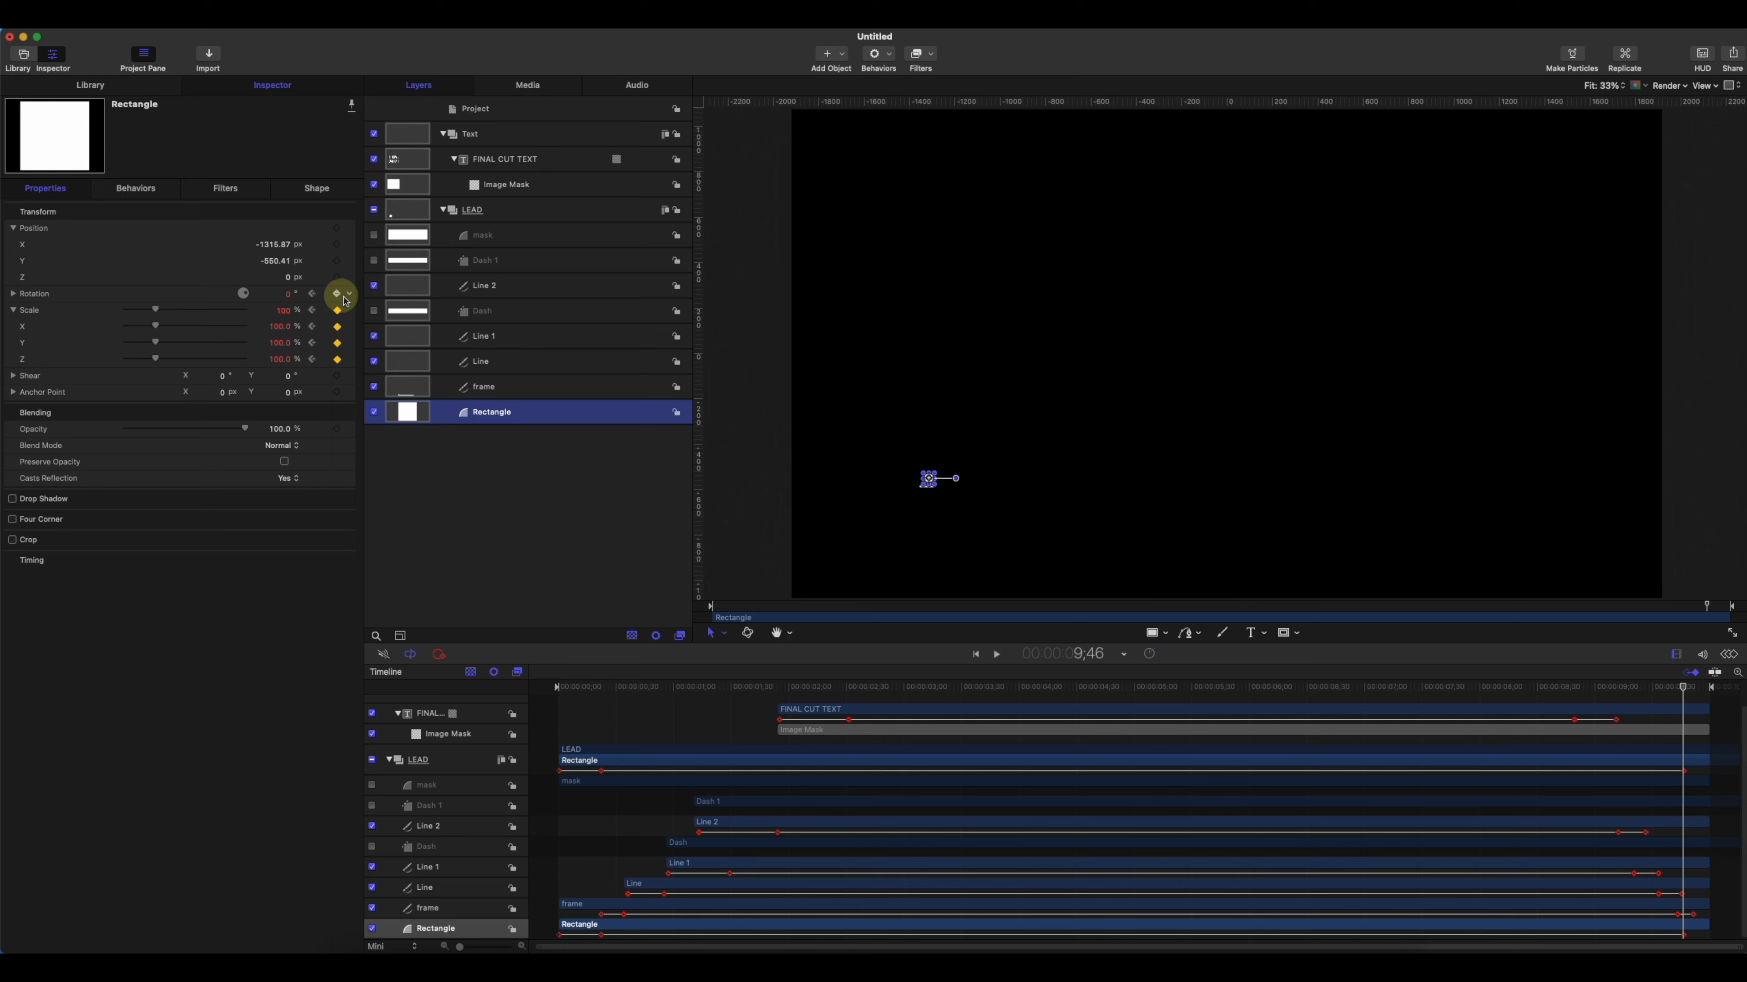
{"action": "left_click_drag", "start_coordinate": [1682, 687], "coordinate": [1706, 689]}
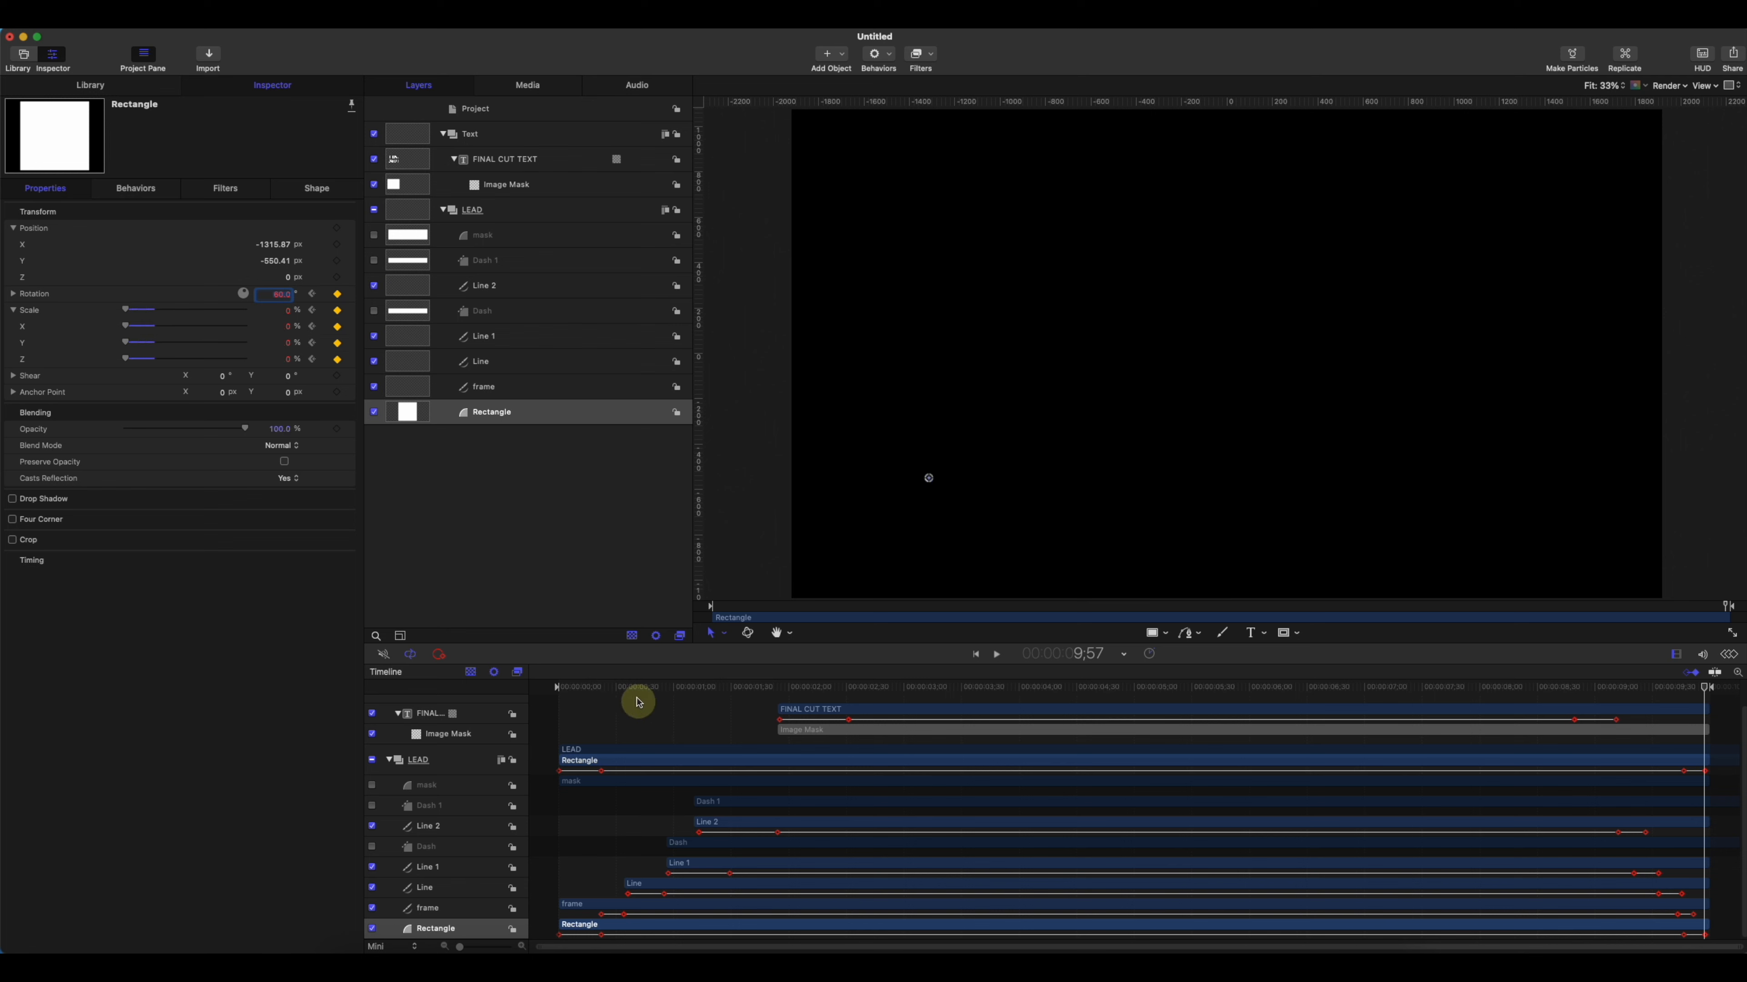
- Play back the full title animation from the start and scrub through its hold and closing sections
{"action": "left_click", "coordinate": [560, 685]}
{"action": "left_click", "coordinate": [1080, 314]}
{"action": "key", "text": "space"}
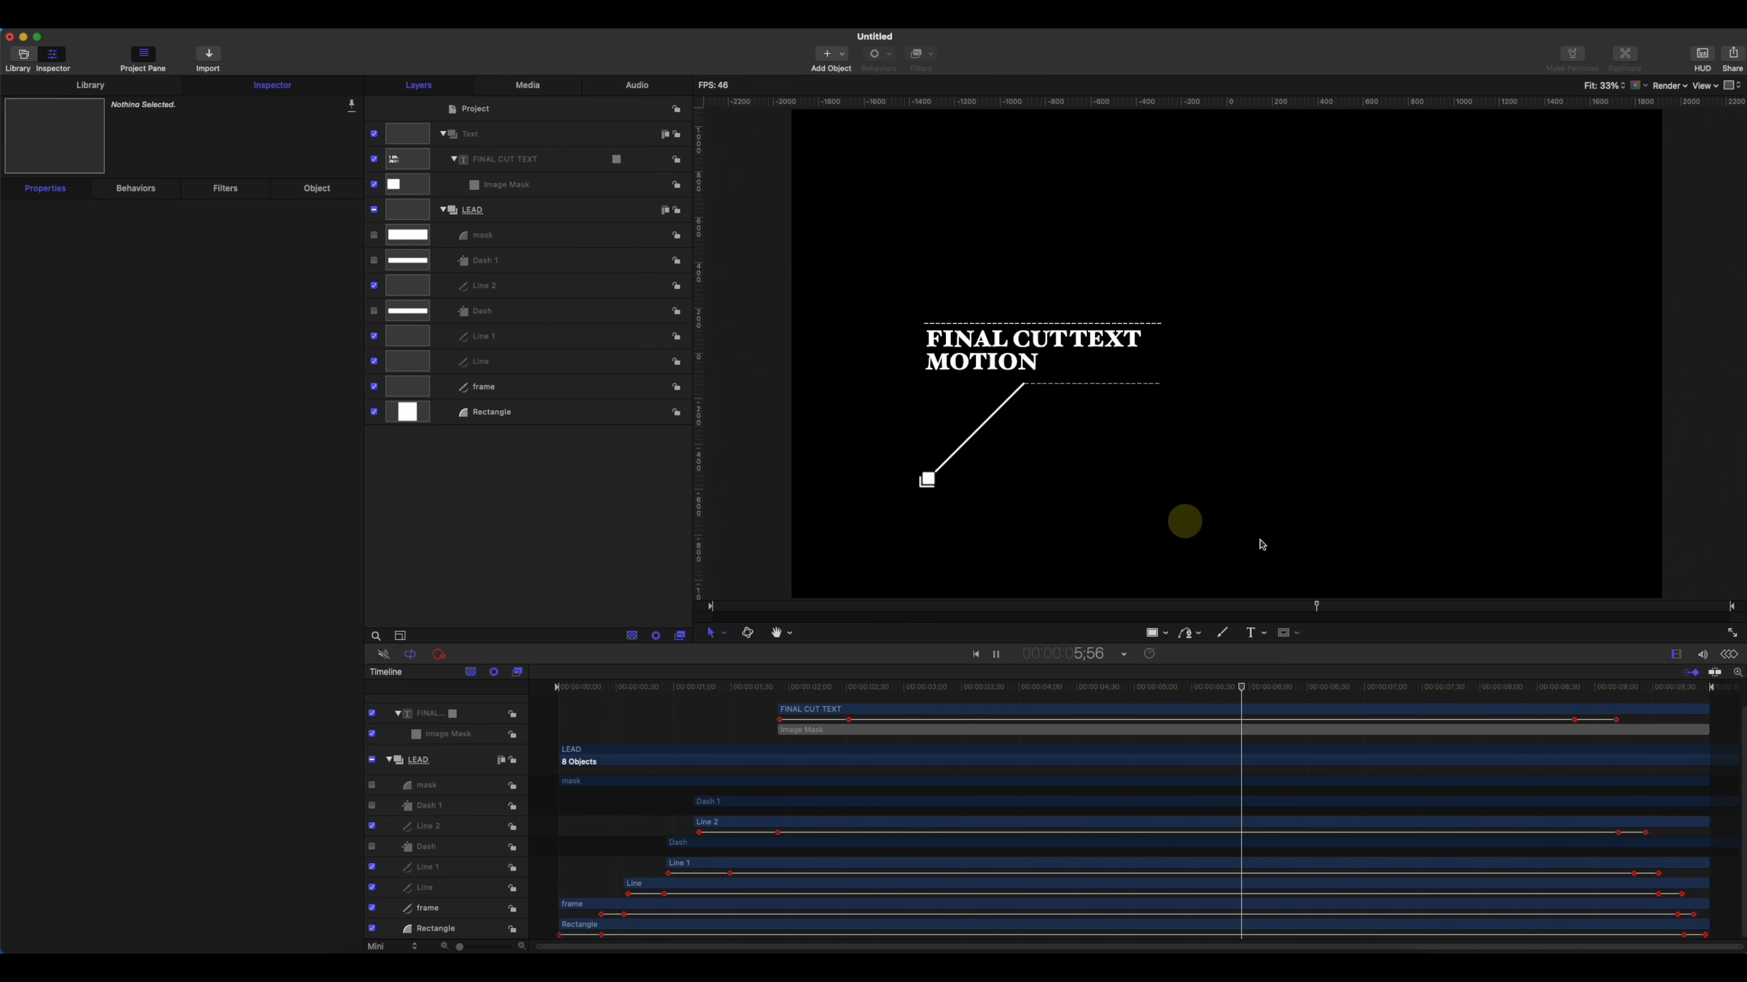
{"action": "left_click_drag", "start_coordinate": [1293, 687], "coordinate": [1709, 693]}
{"action": "key", "text": "space"}
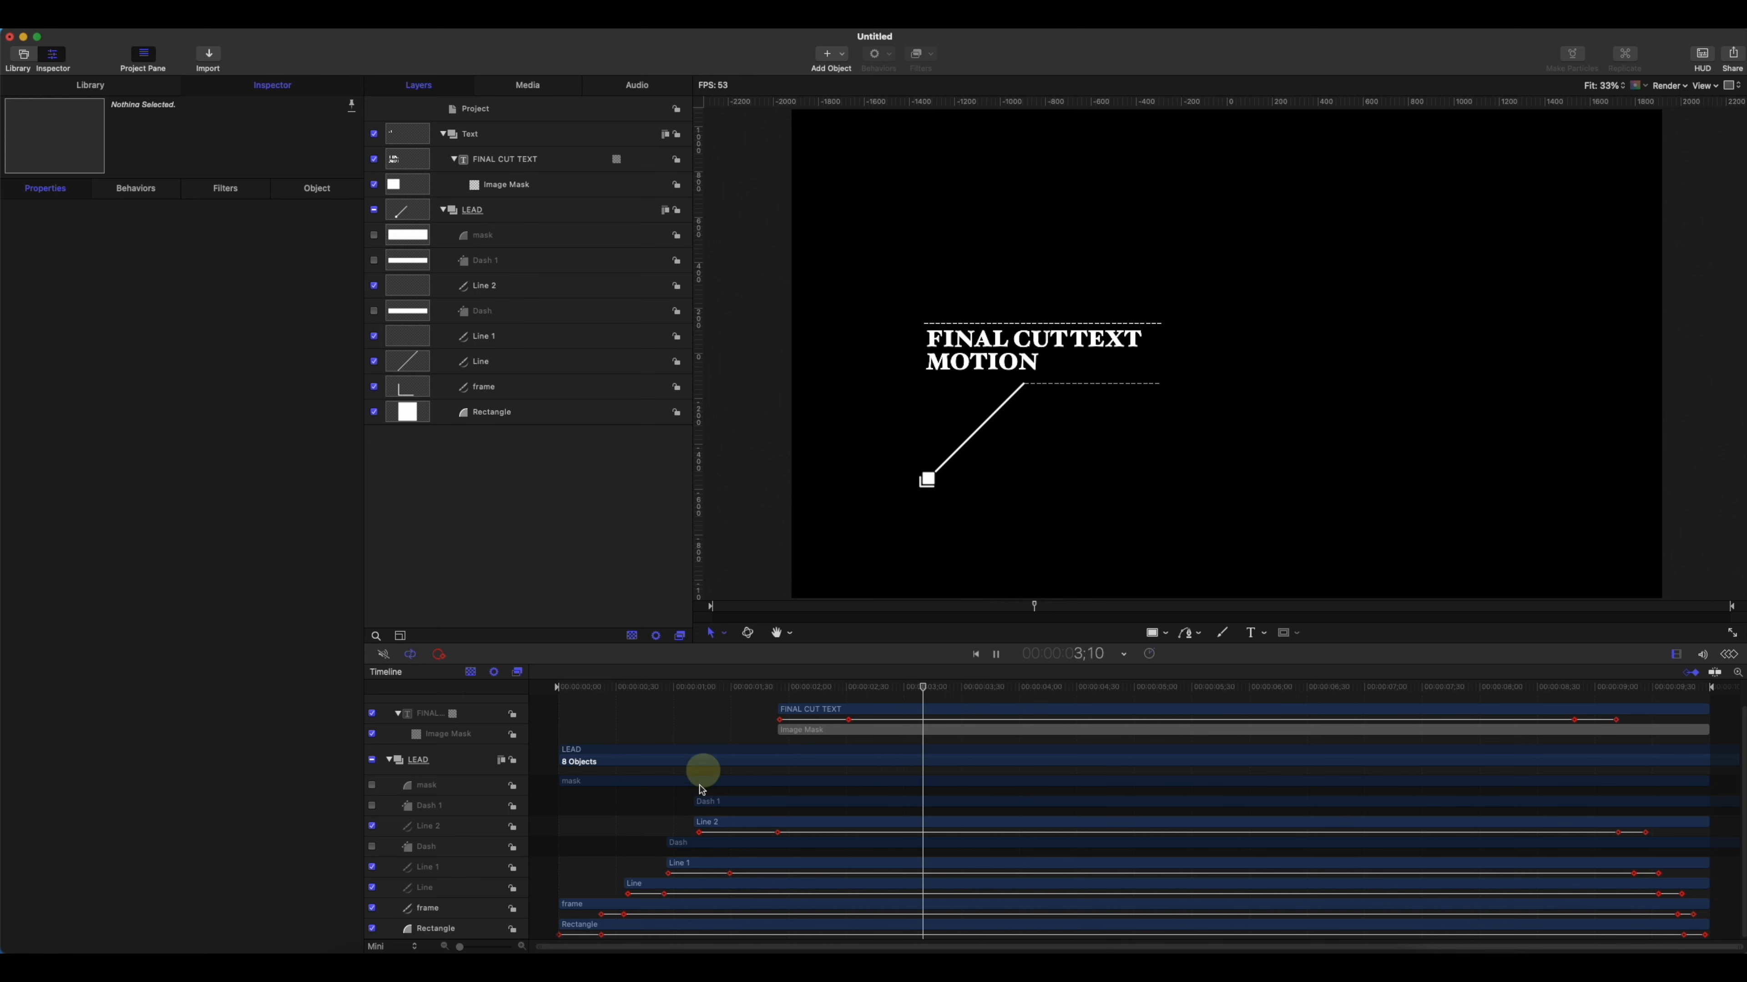
{"action": "key", "text": "space"}
{"action": "left_click_drag", "start_coordinate": [682, 688], "coordinate": [1234, 730]}
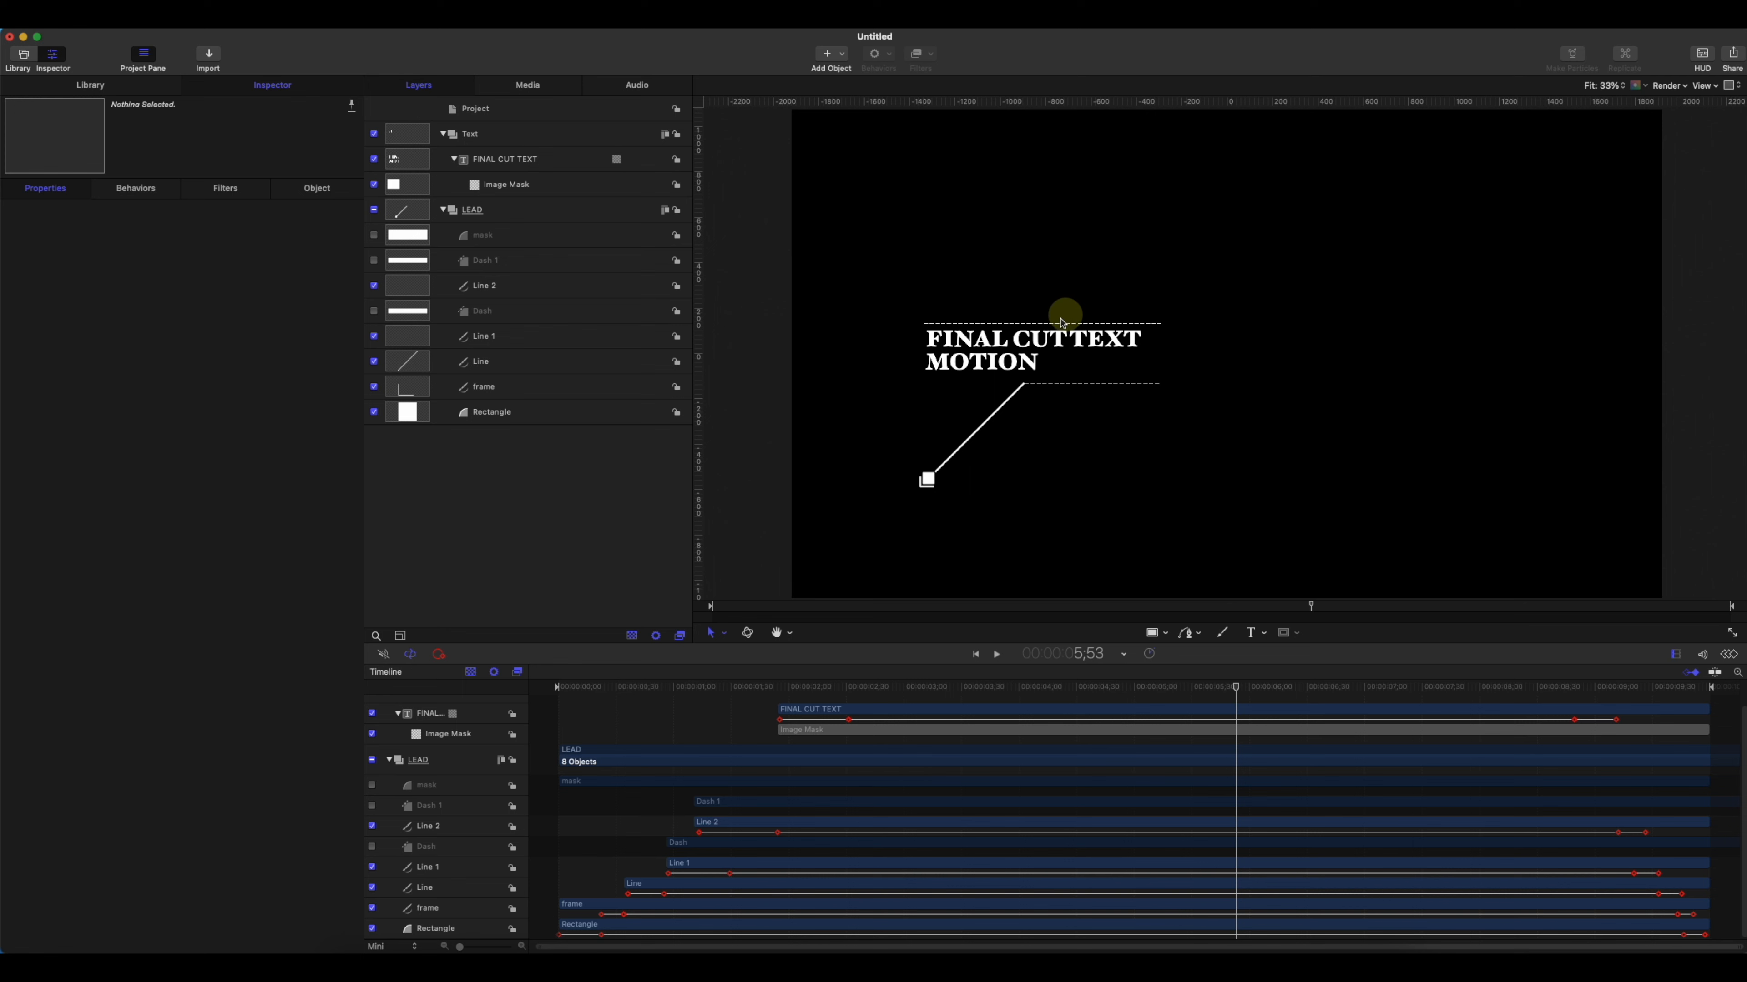
{"action": "left_click_drag", "start_coordinate": [1285, 688], "coordinate": [1598, 693]}
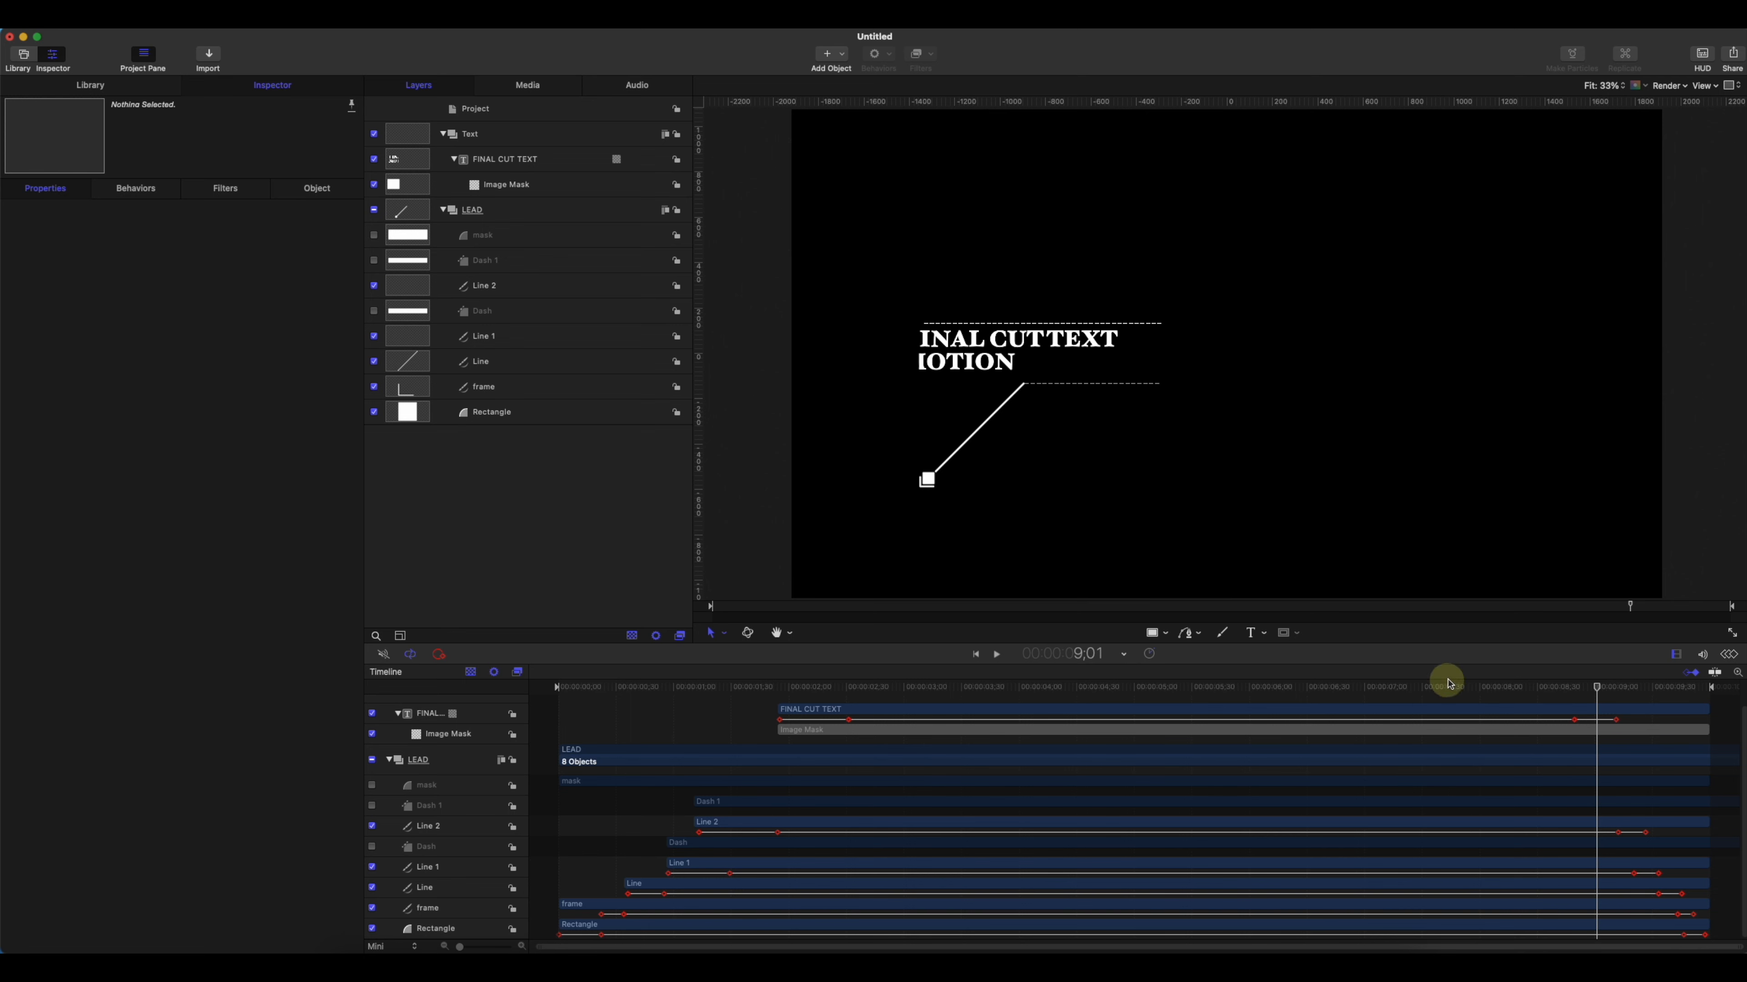
- Add a timeline marker at 2;31, where the text finishes sliding in, and set its type to Build In - Optional
{"action": "left_click_drag", "start_coordinate": [1594, 690], "coordinate": [851, 729]}
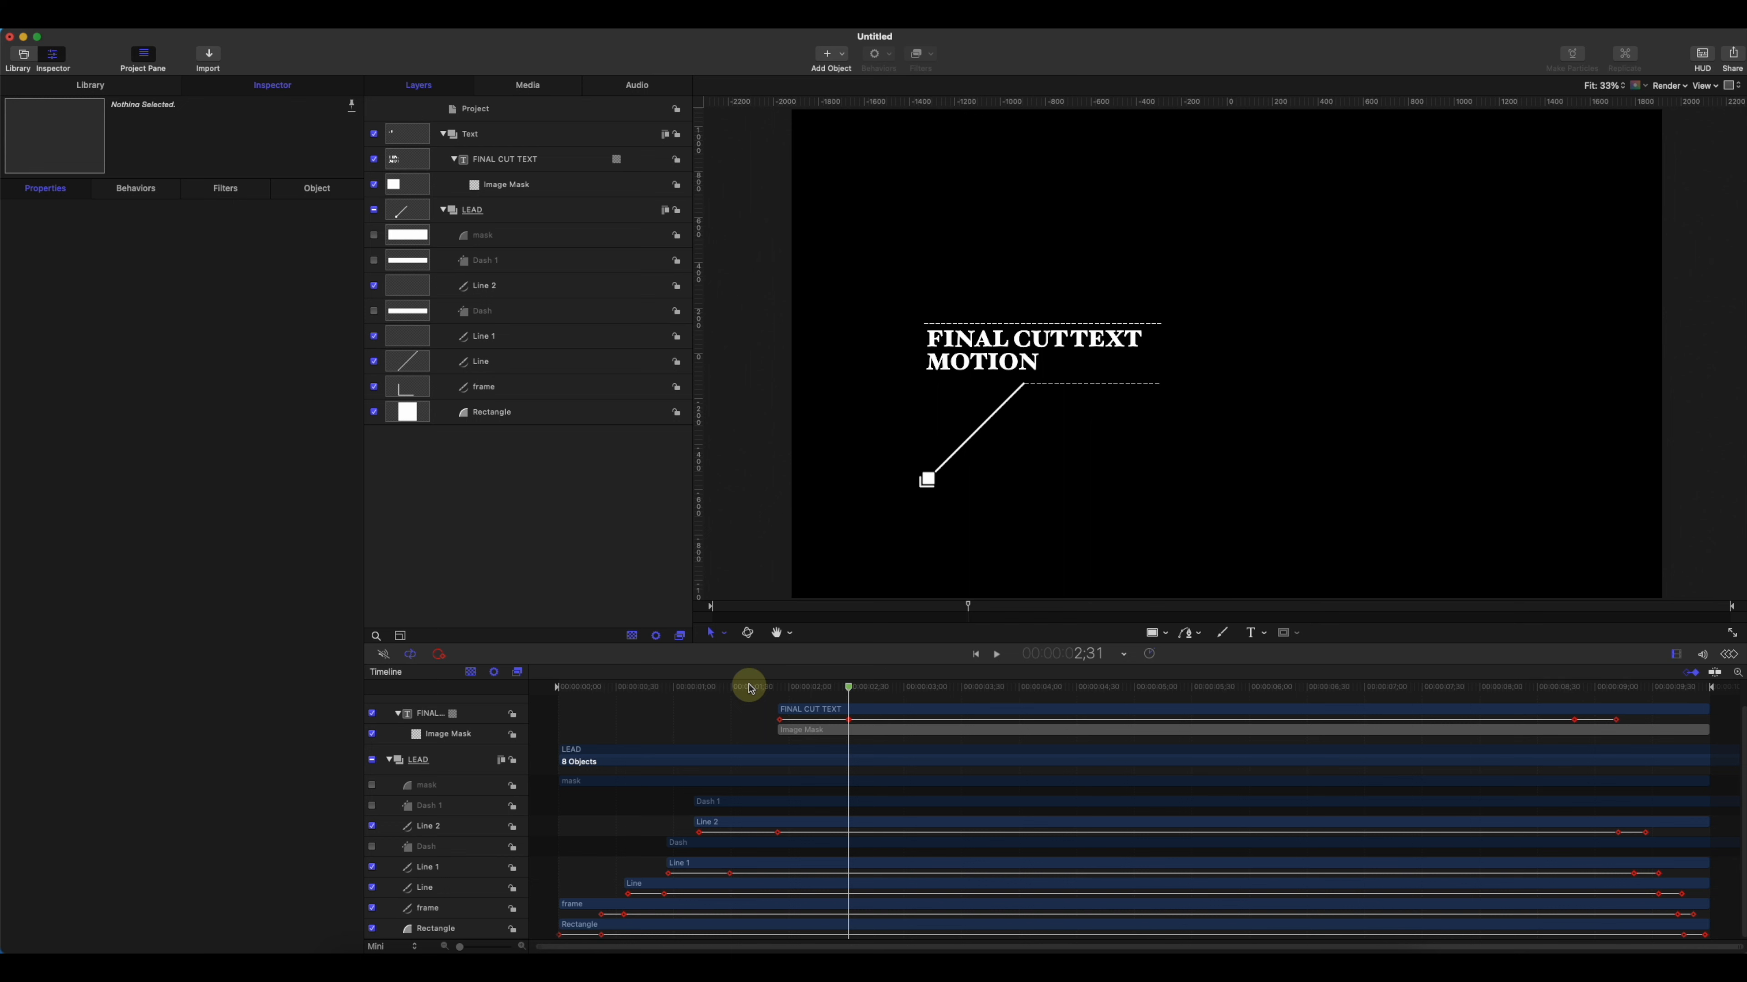
{"action": "right_click", "coordinate": [847, 691]}
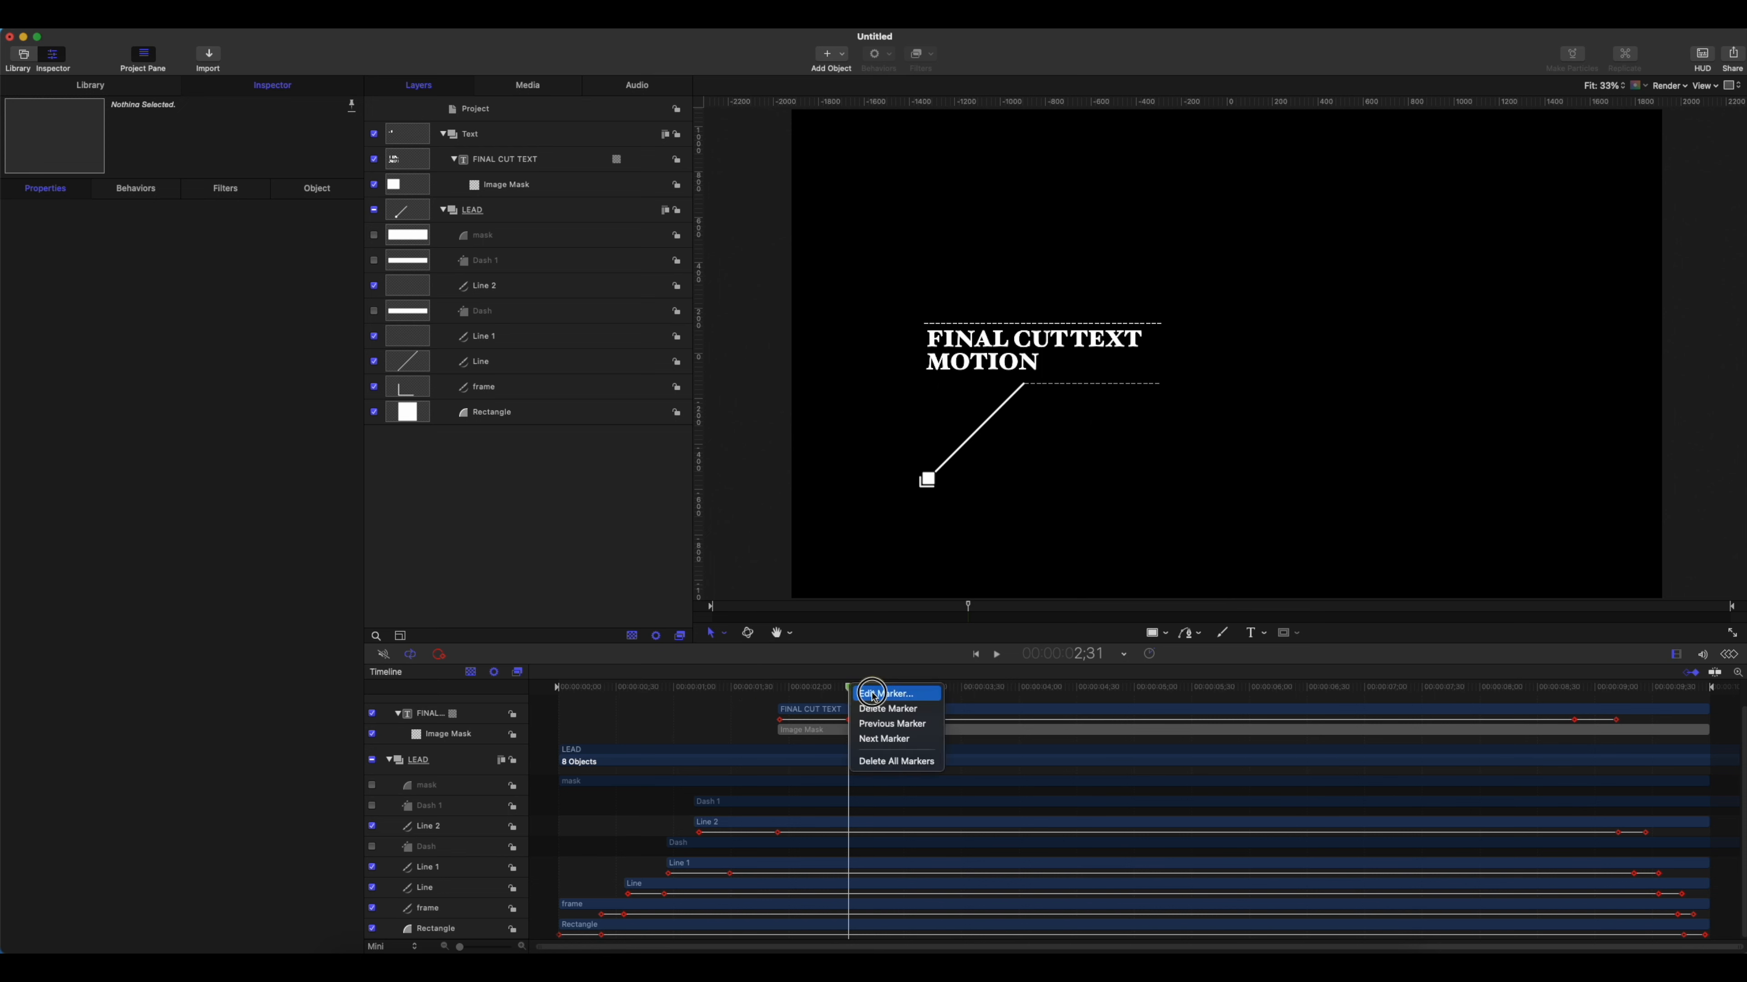
{"action": "left_click", "coordinate": [856, 693]}
{"action": "left_click", "coordinate": [832, 369]}
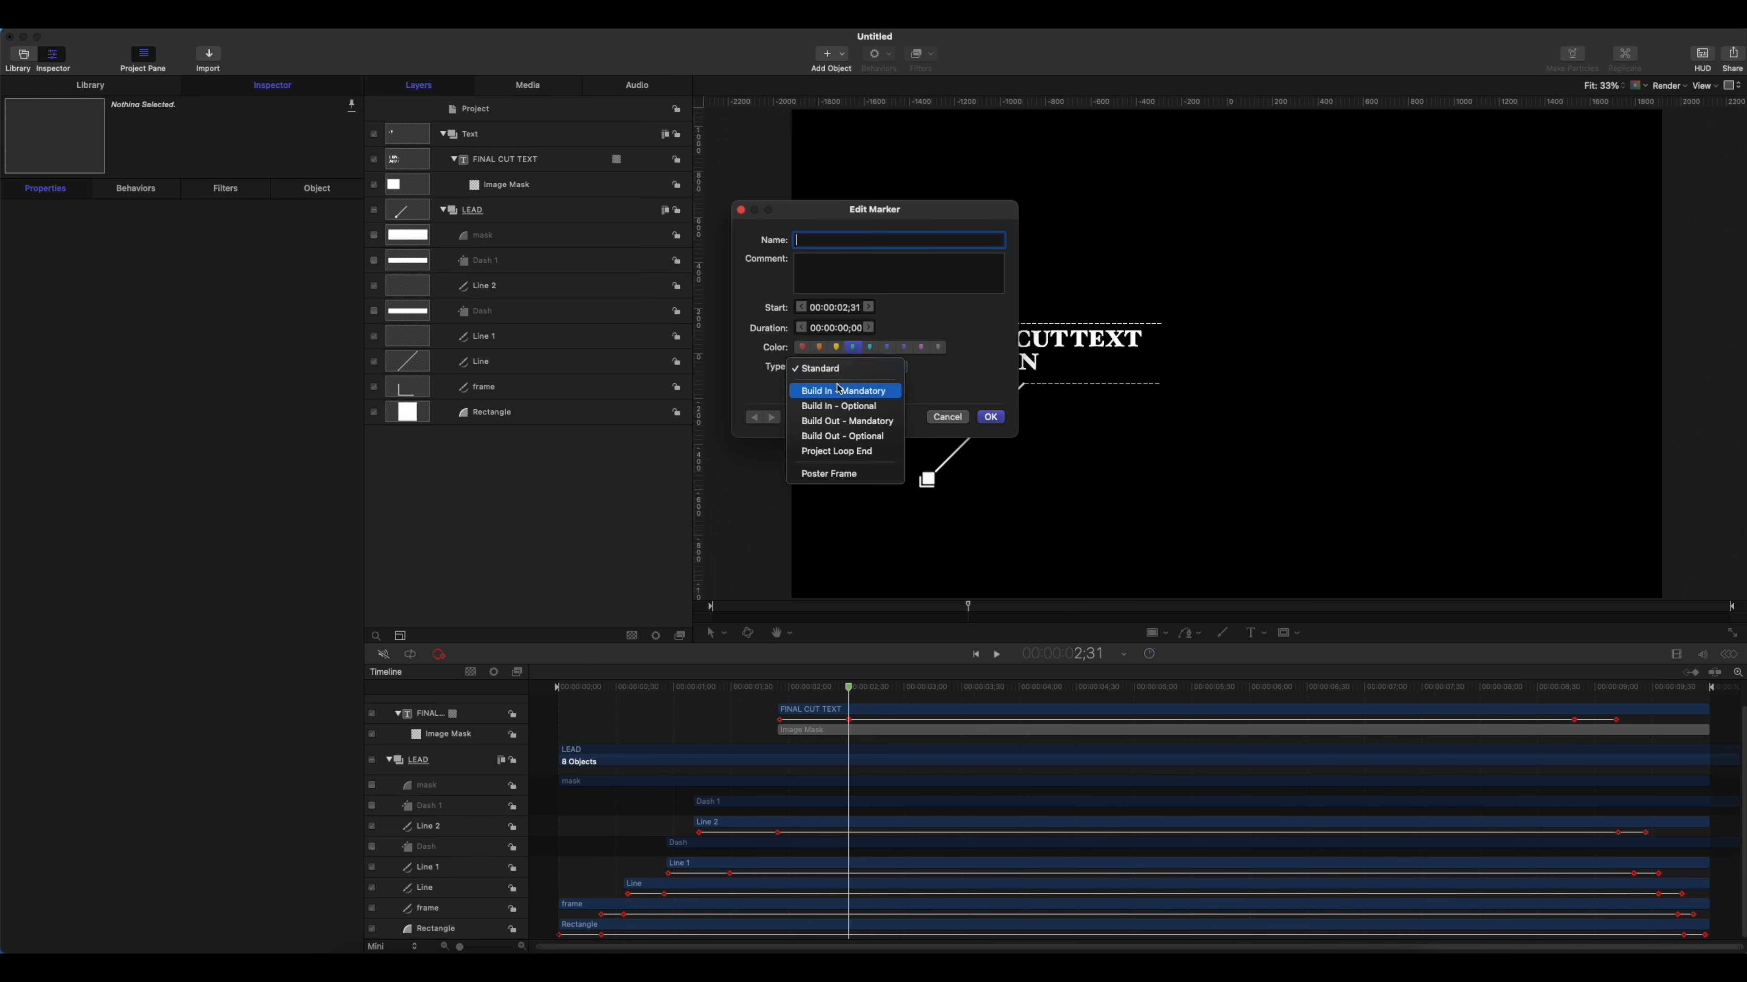
{"action": "left_click", "coordinate": [850, 407]}
{"action": "left_click", "coordinate": [991, 417]}
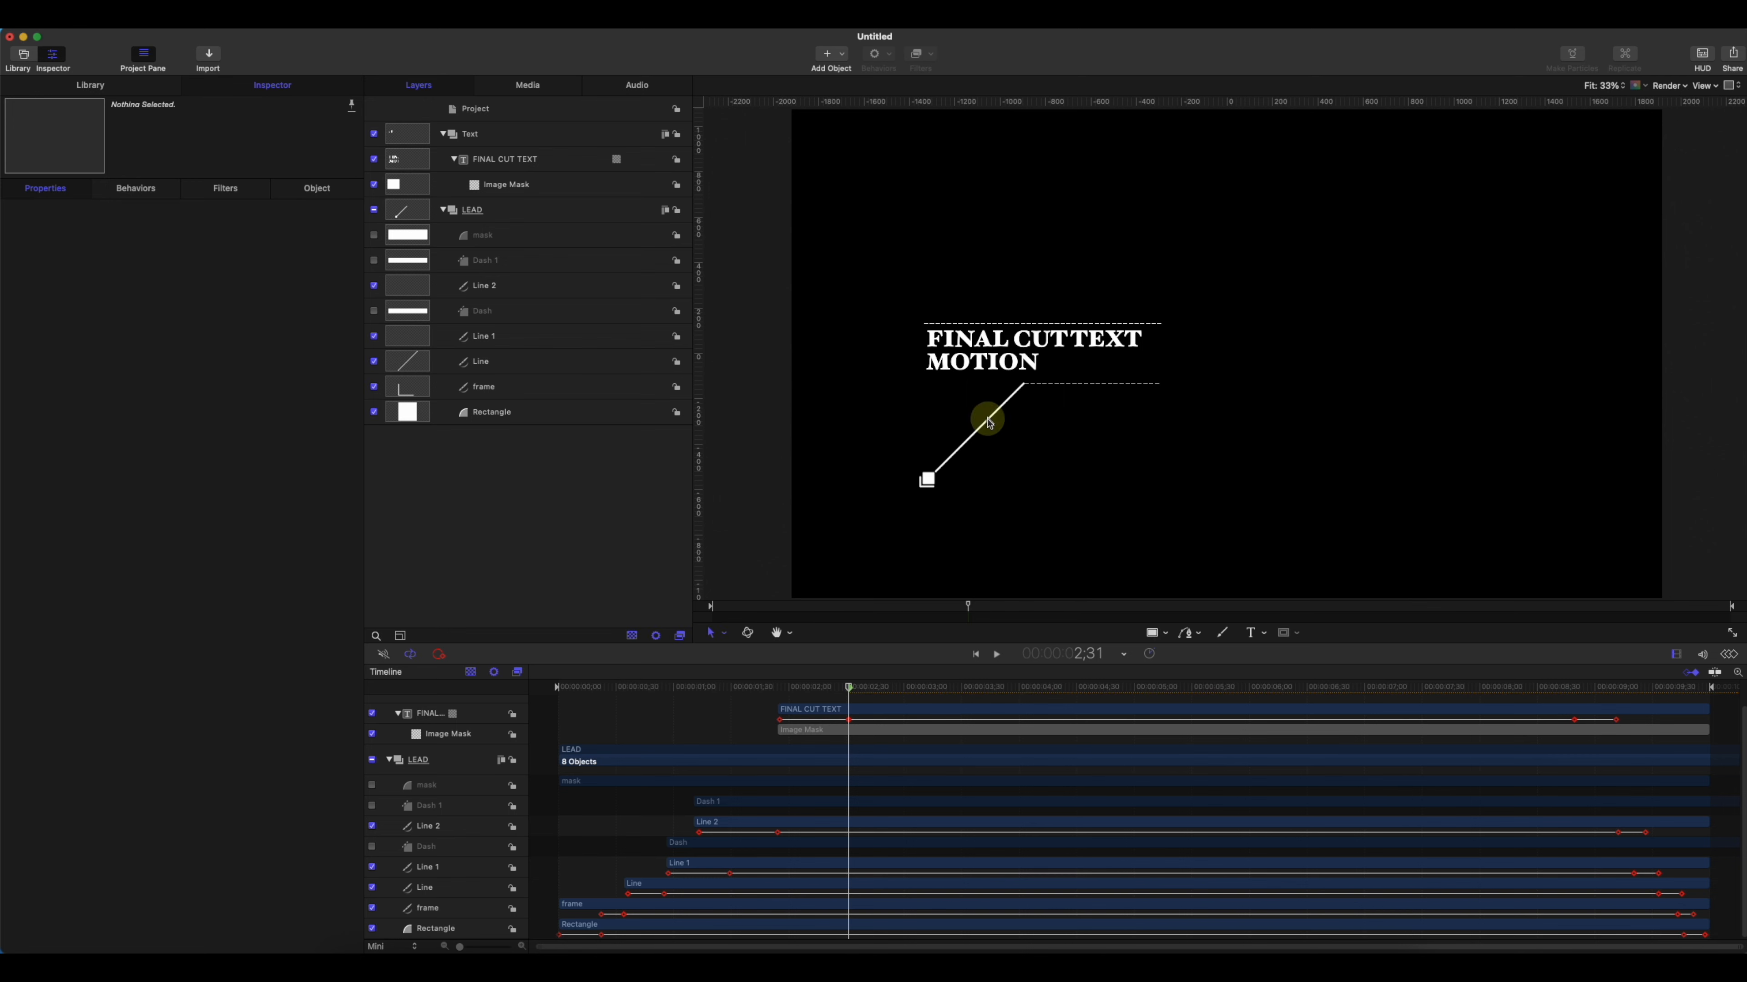
- Edit a timeline marker at 8;49, where the text starts sliding out, and set its type to Build Out - Optional
{"action": "left_click_drag", "start_coordinate": [1308, 681], "coordinate": [1575, 701]}
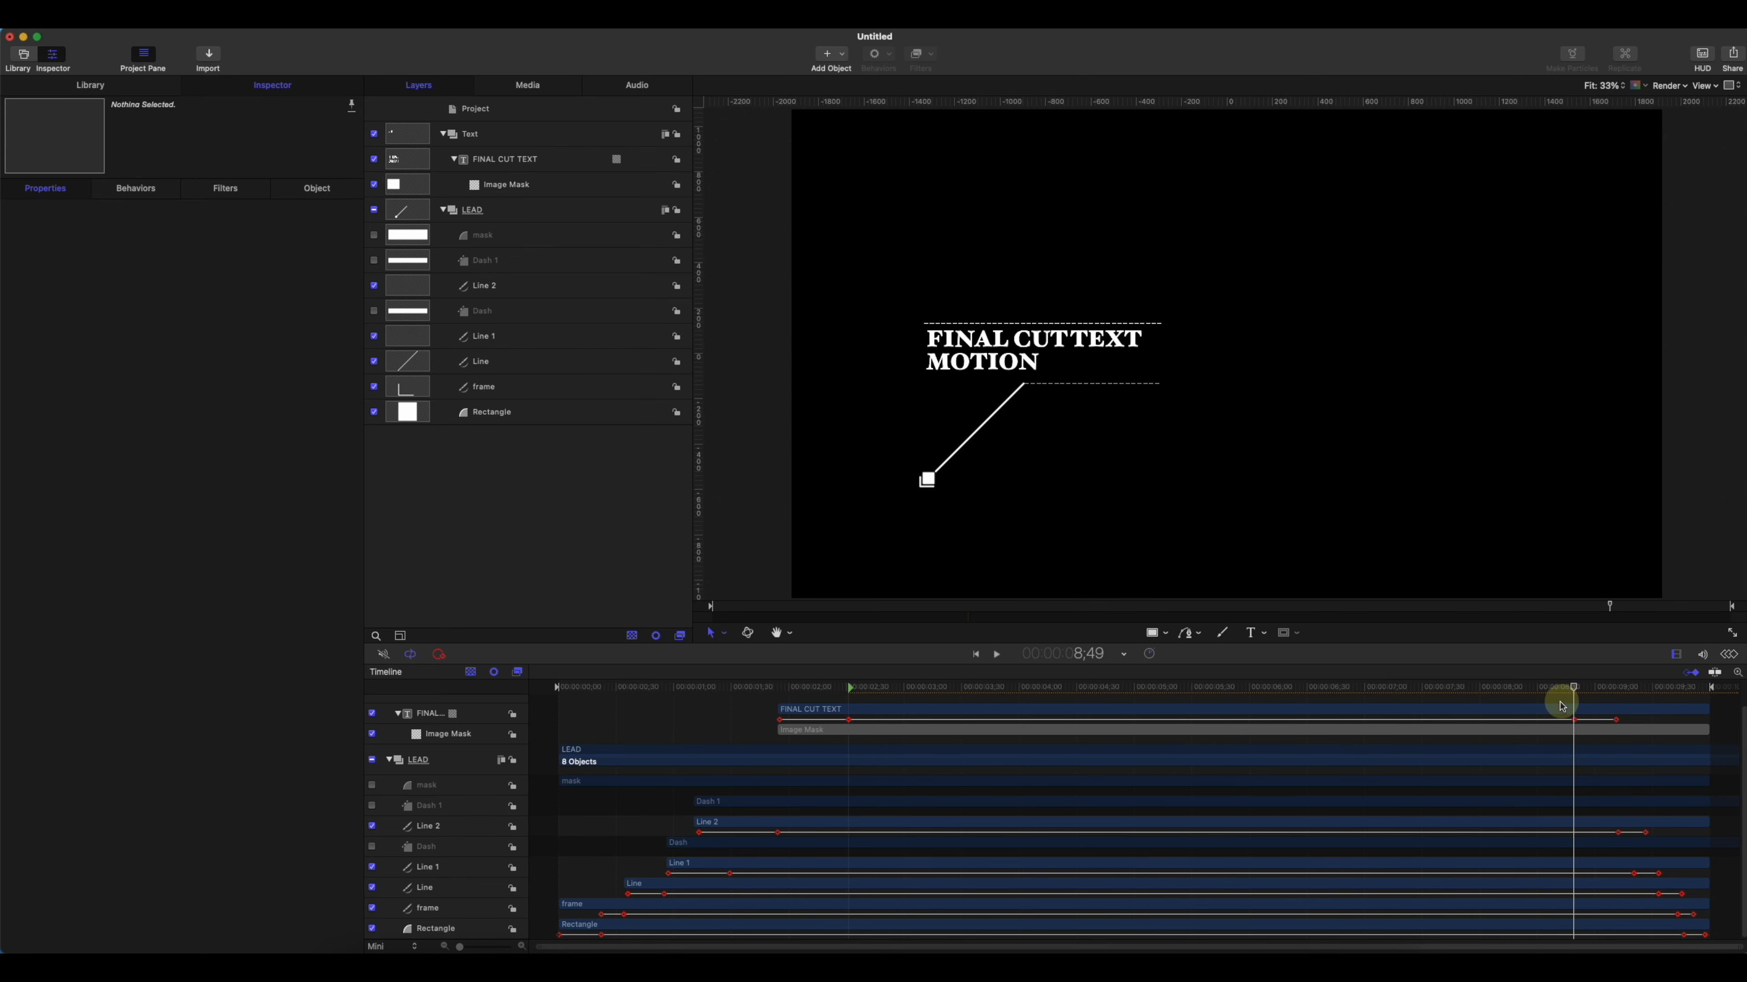
{"action": "right_click", "coordinate": [1573, 690]}
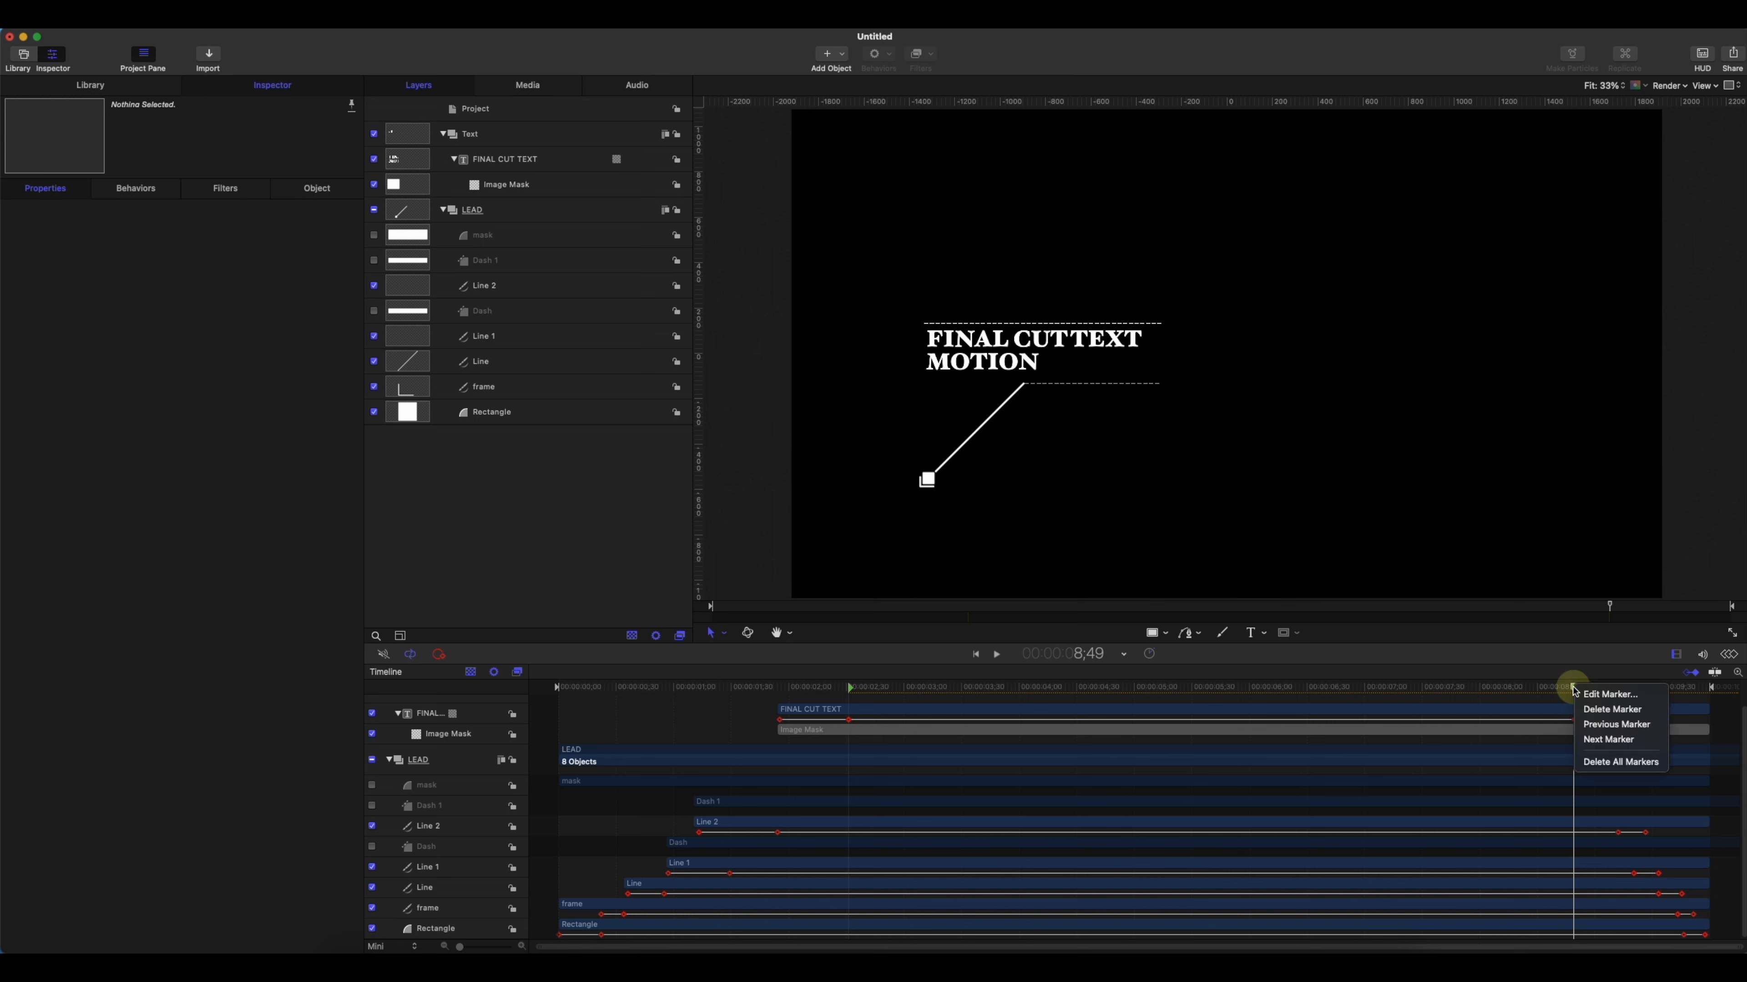
{"action": "left_click", "coordinate": [1582, 694]}
{"action": "left_click", "coordinate": [849, 368]}
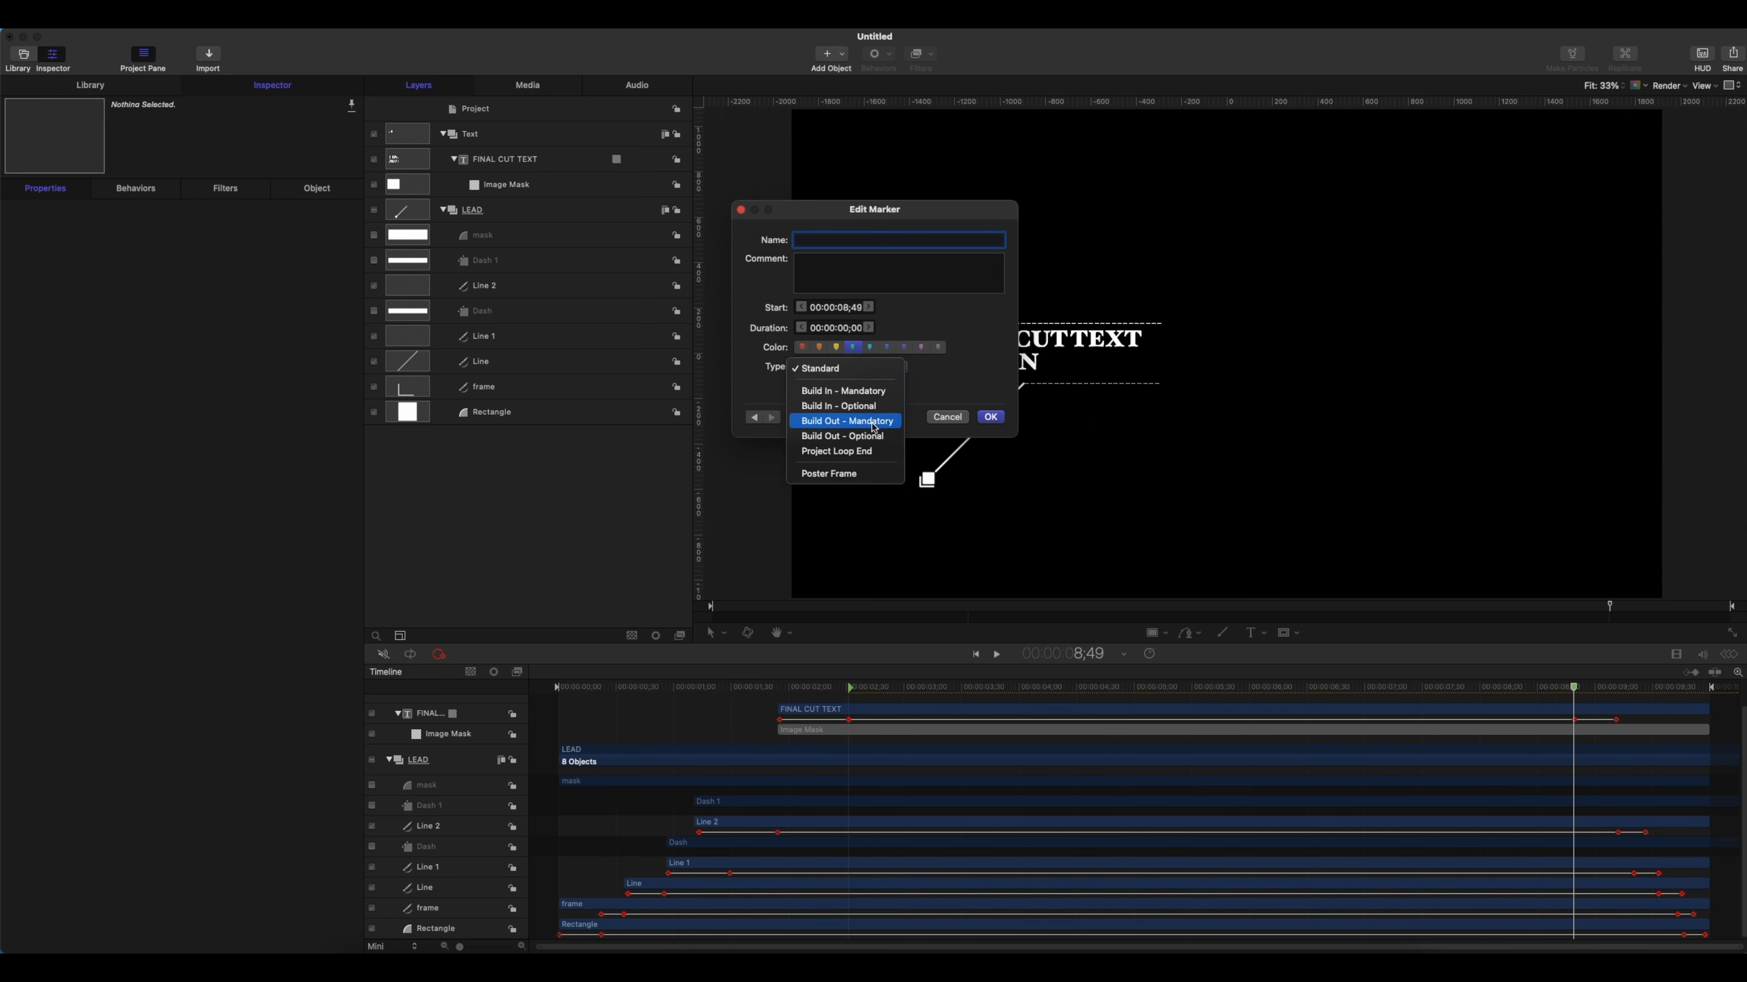
{"action": "left_click", "coordinate": [873, 439]}
{"action": "left_click", "coordinate": [990, 417]}
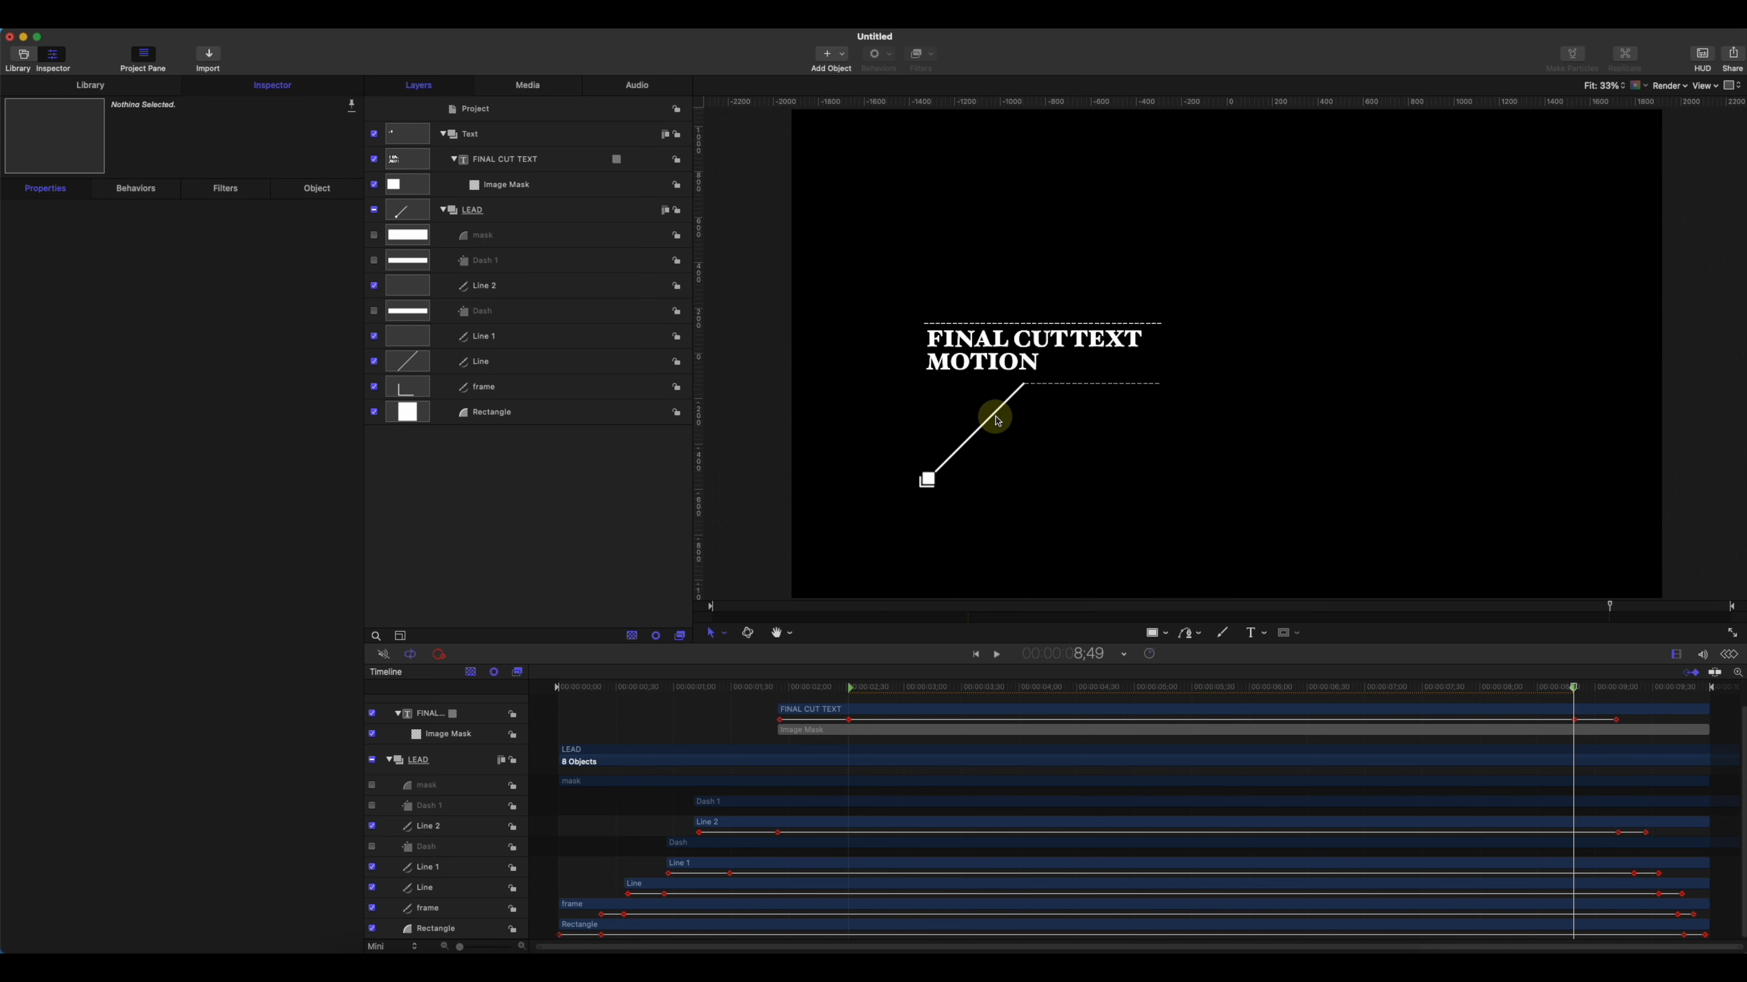
{"action": "left_click", "coordinate": [1565, 691]}
{"action": "left_click_drag", "start_coordinate": [1565, 691], "coordinate": [994, 752]}
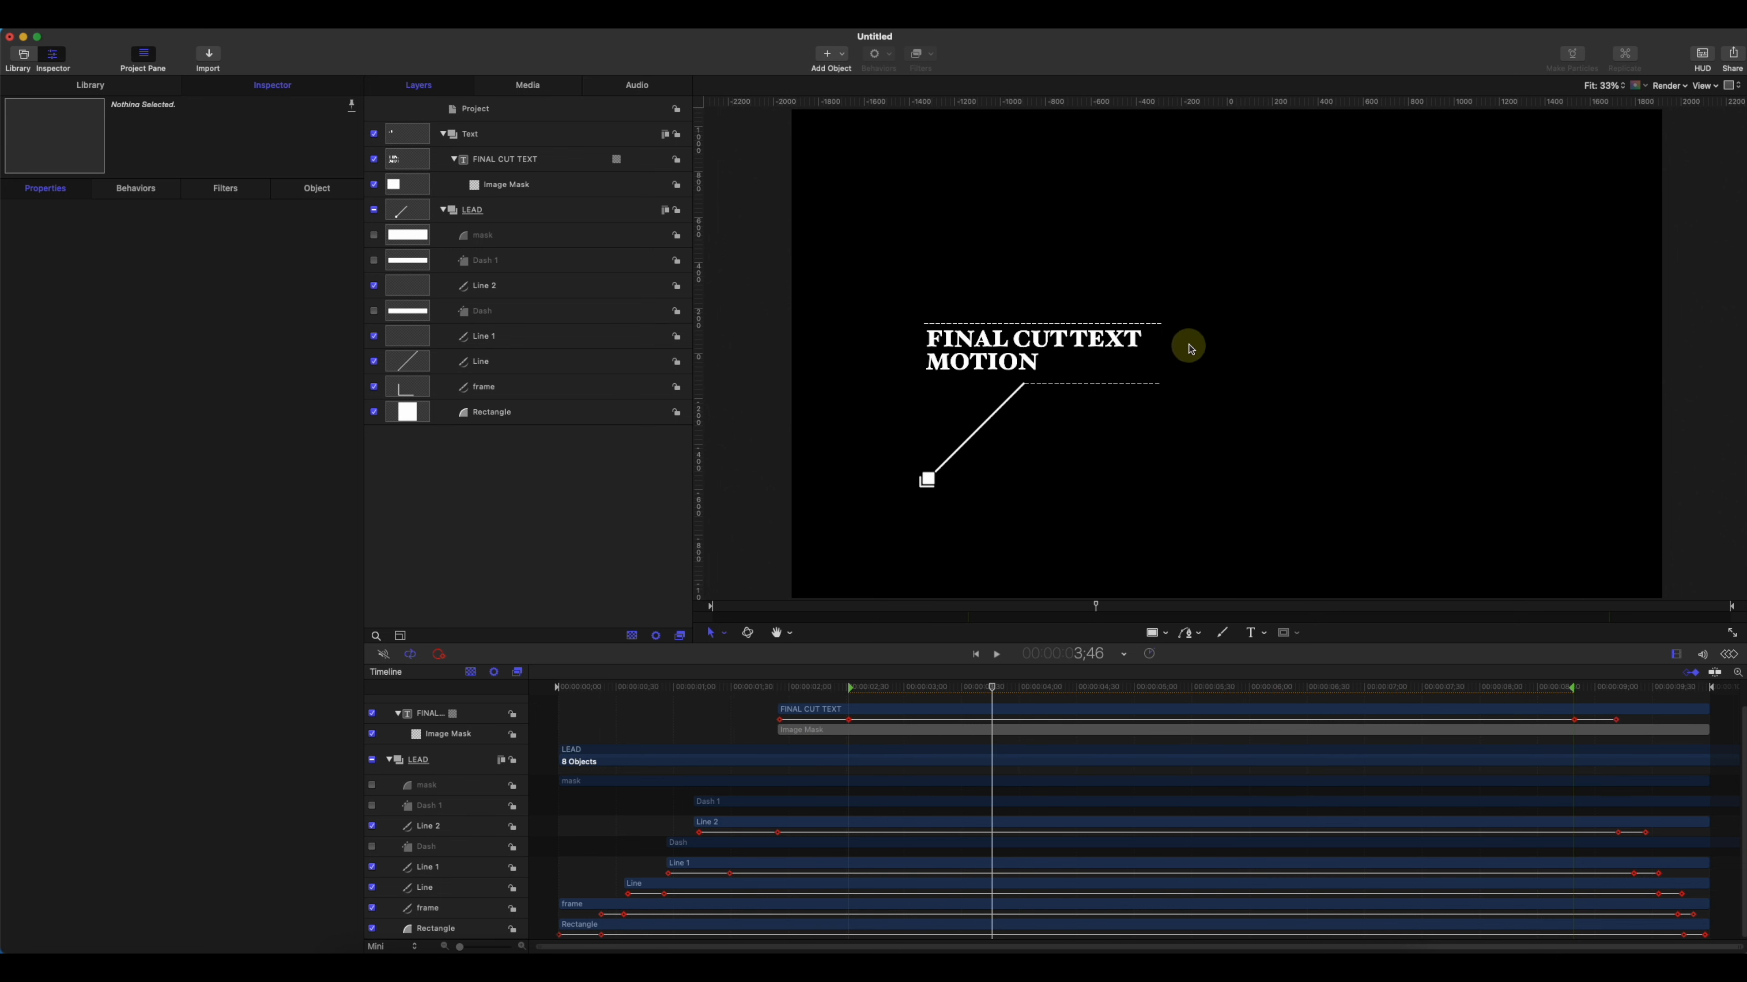
- Return the playhead to the start and publish the project as a title template named callouts 1 in the Z Tutorial category
{"action": "left_click_drag", "start_coordinate": [777, 687], "coordinate": [543, 724]}
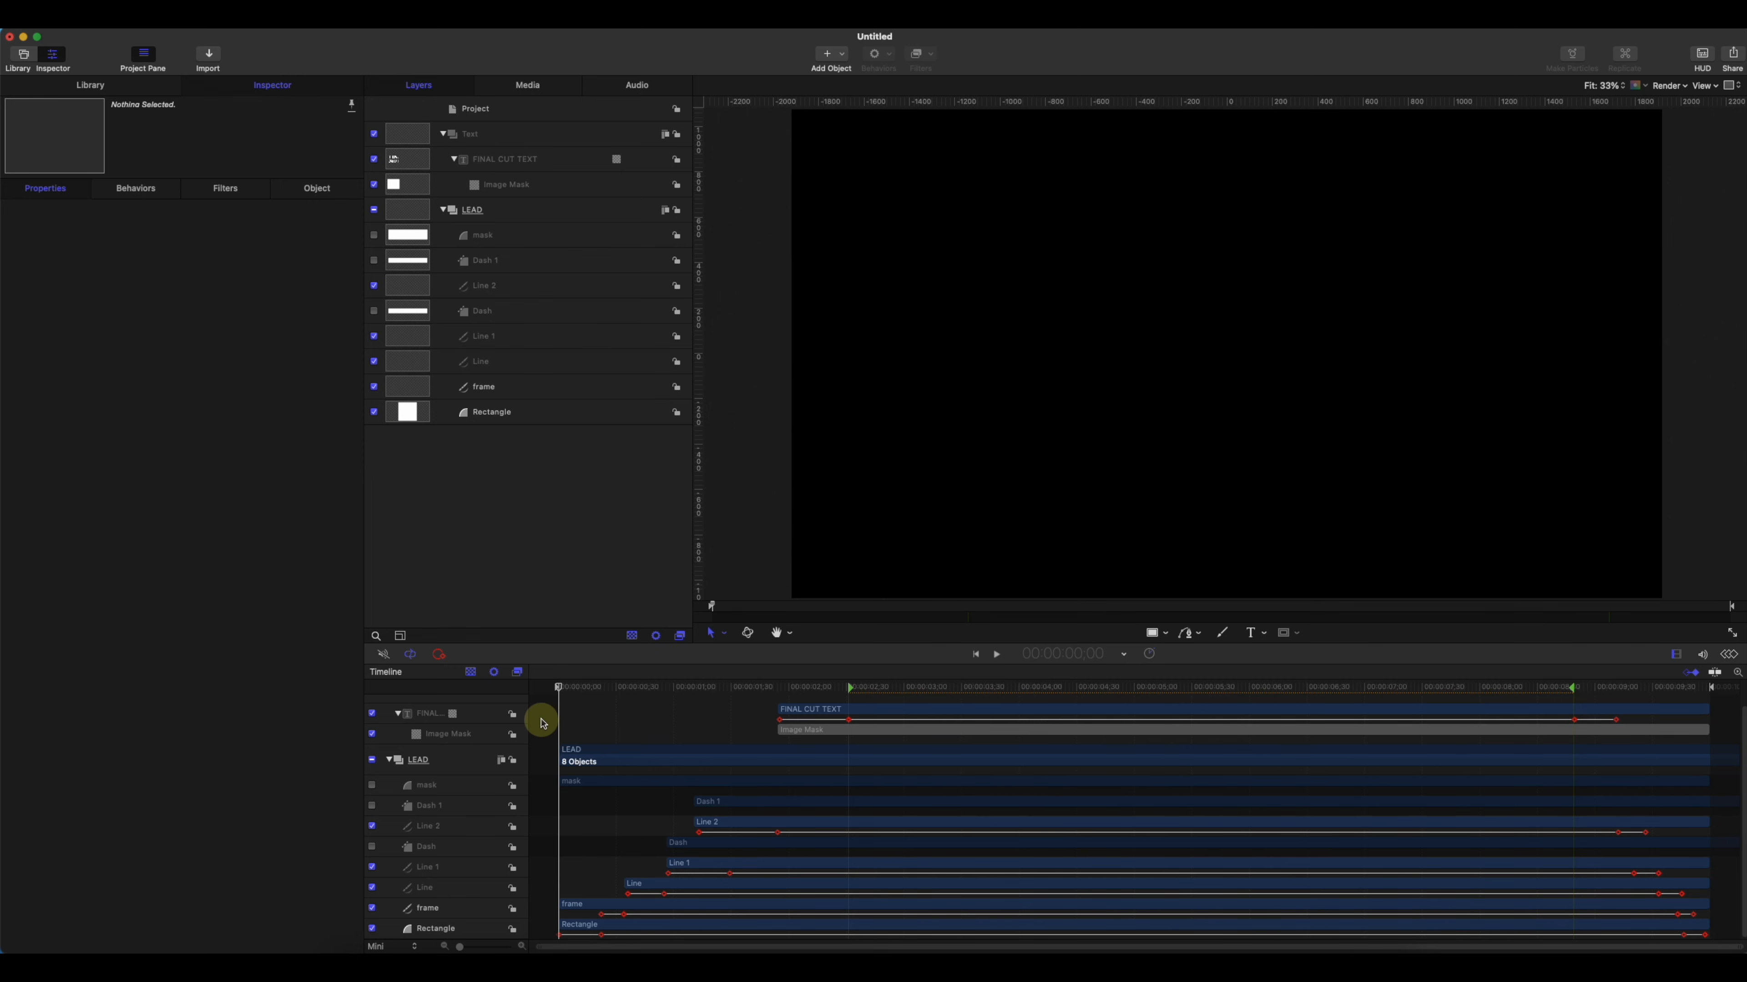
{"action": "key", "text": "super+s"}
{"action": "left_click", "coordinate": [905, 475]}
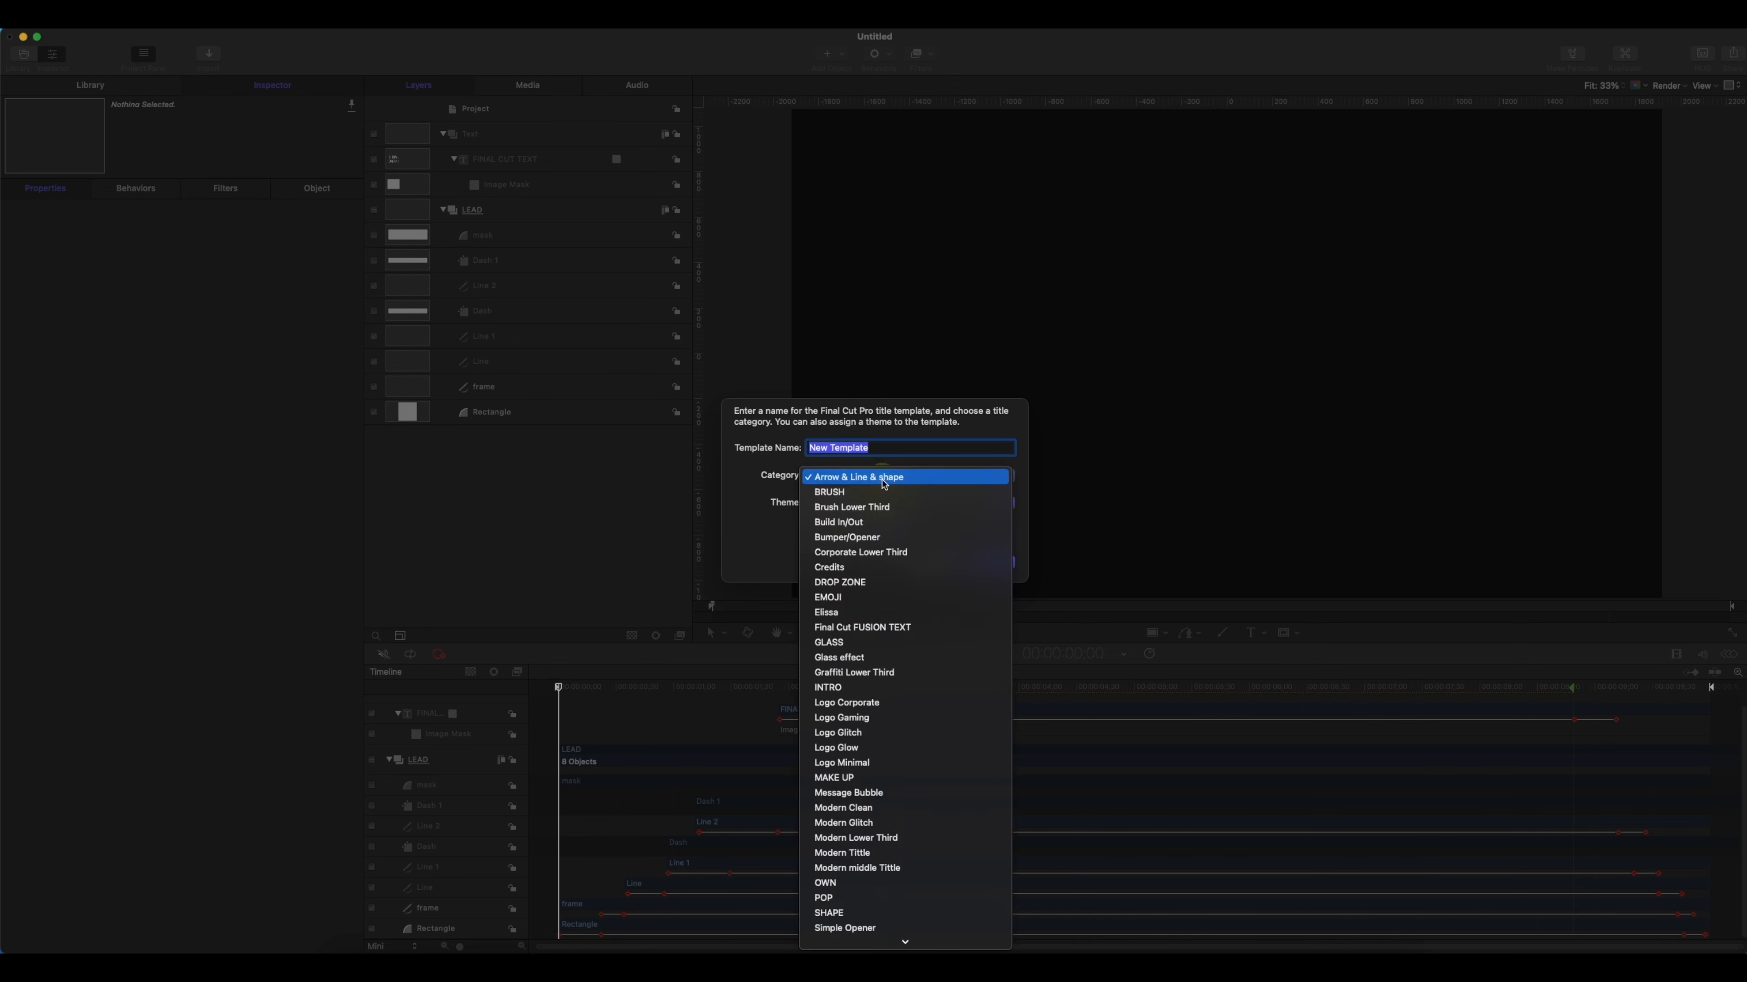
{"action": "scroll", "coordinate": [893, 922], "scroll_direction": "down", "scroll_amount": 3}
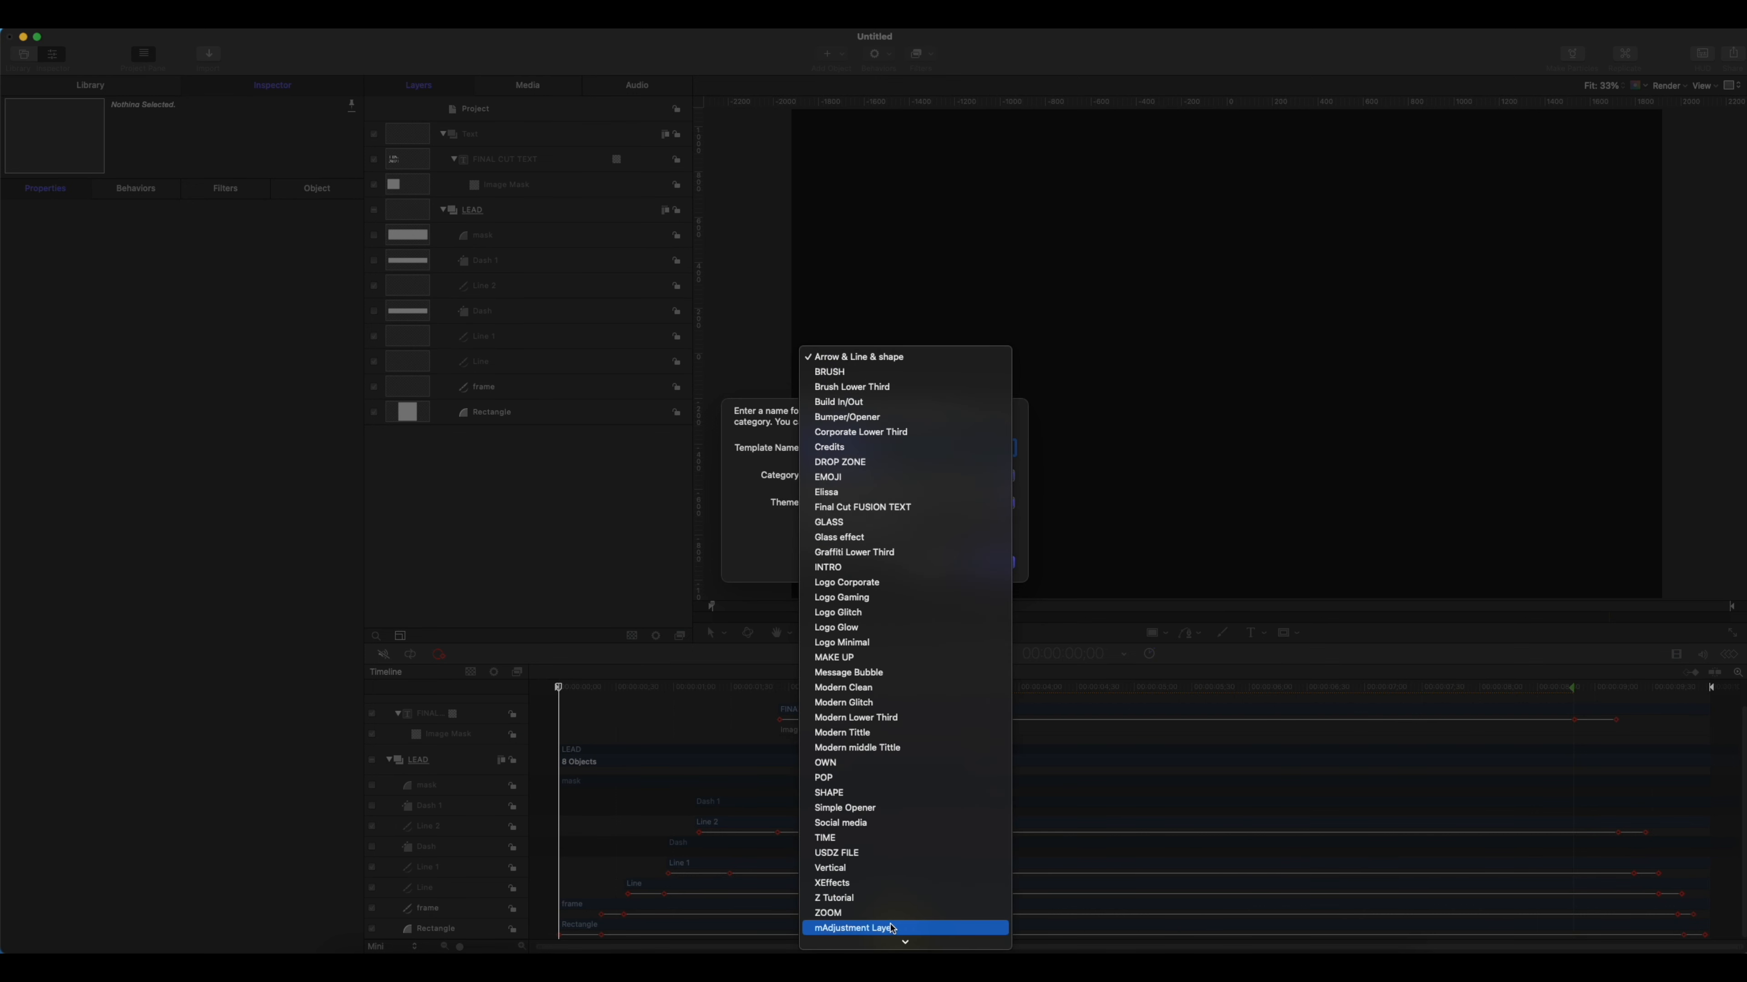
{"action": "left_click", "coordinate": [878, 900]}
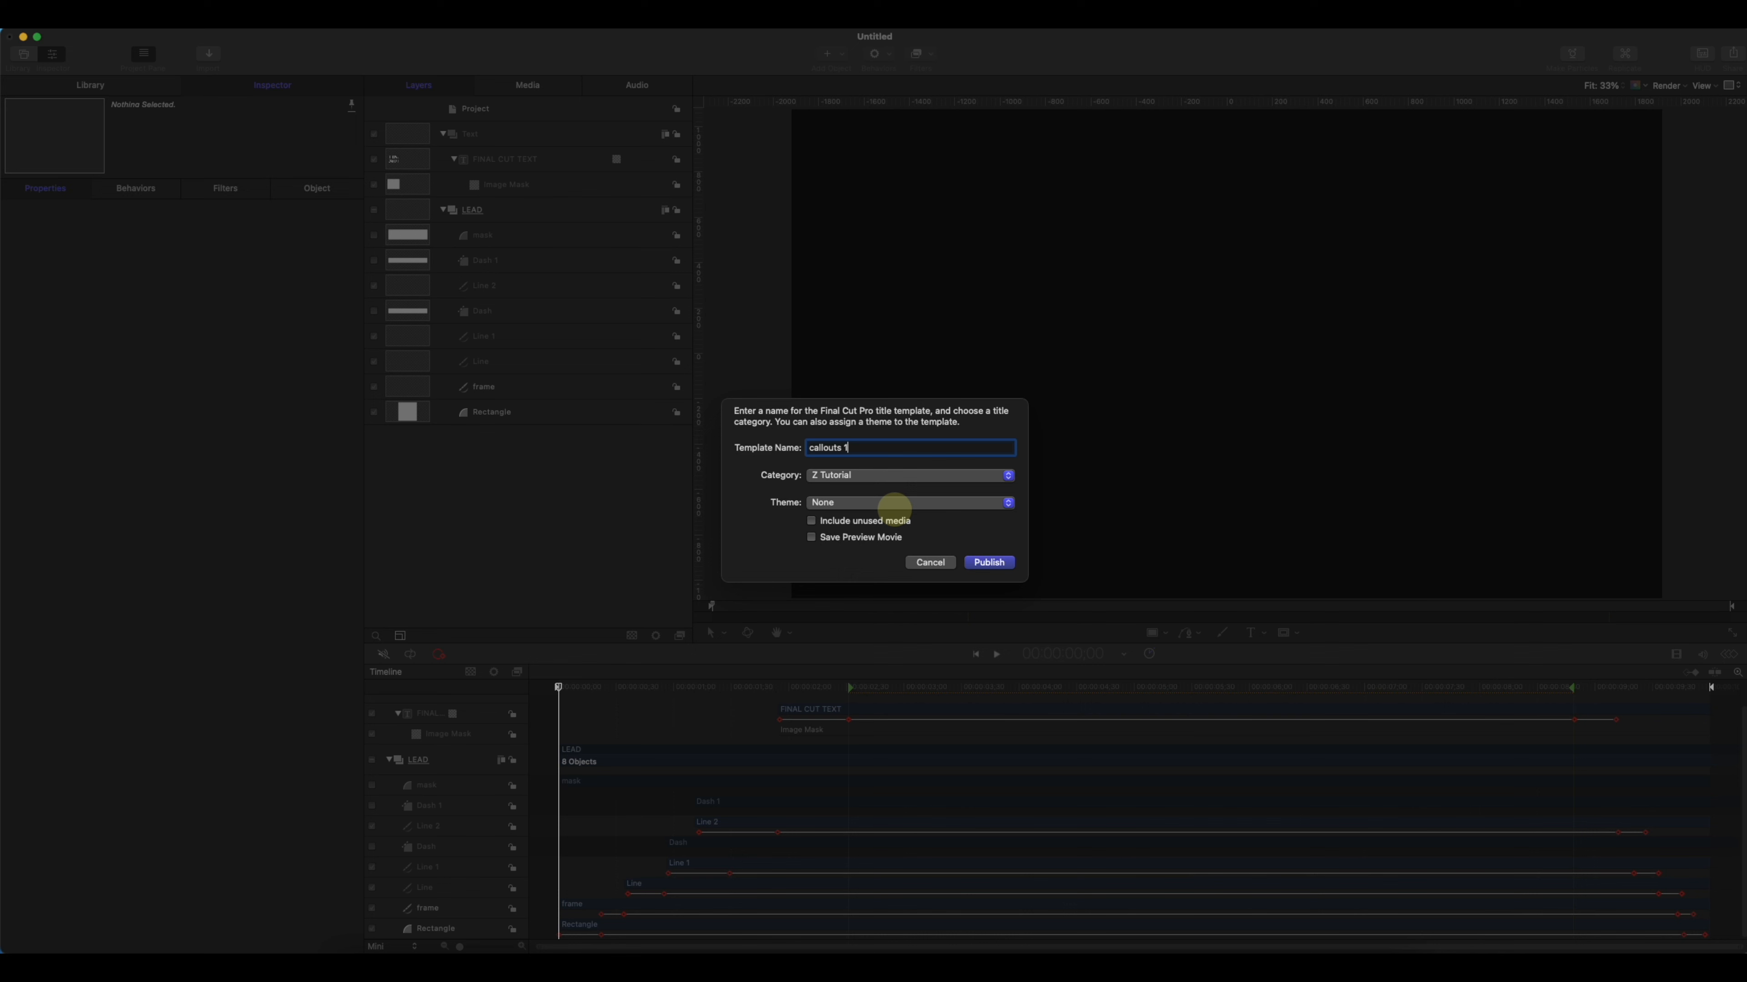
{"action": "key", "text": "Return"}
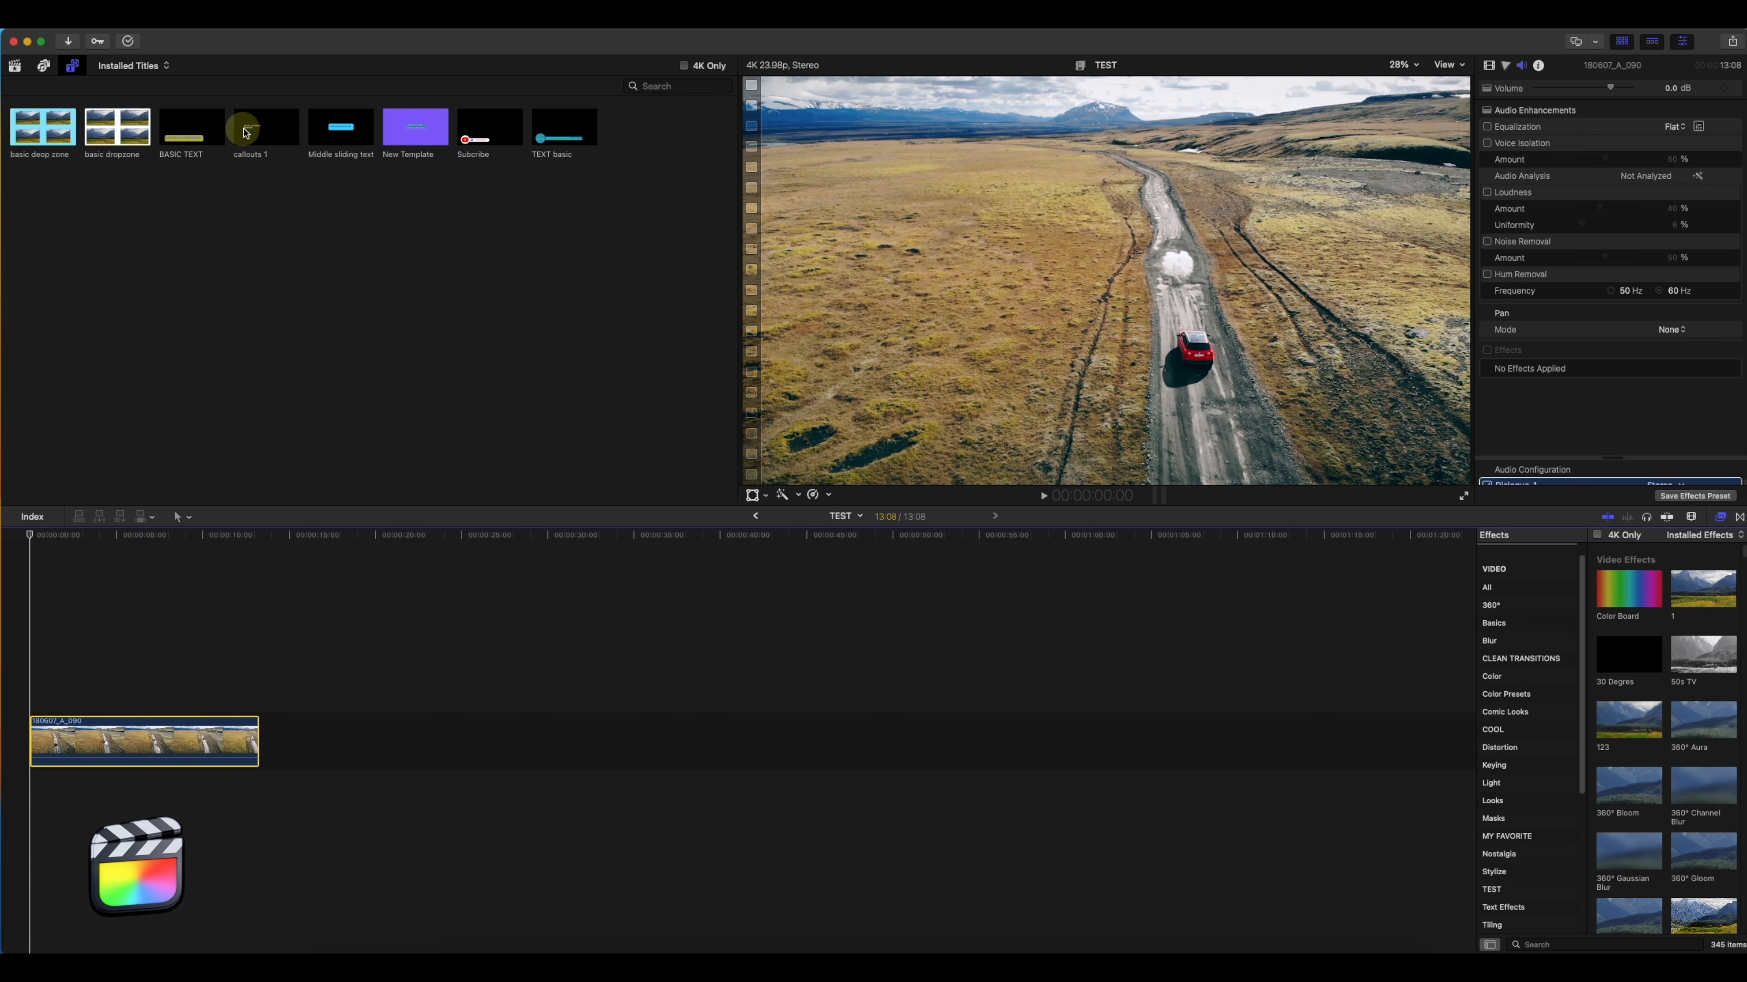
- In Final Cut Pro, attach the callouts 1 title to the red car with an object tracker, align its lead, and fit an elliptical tracker around the car
{"action": "left_click", "coordinate": [253, 128]}
{"action": "left_click_drag", "start_coordinate": [252, 129], "coordinate": [1199, 342]}
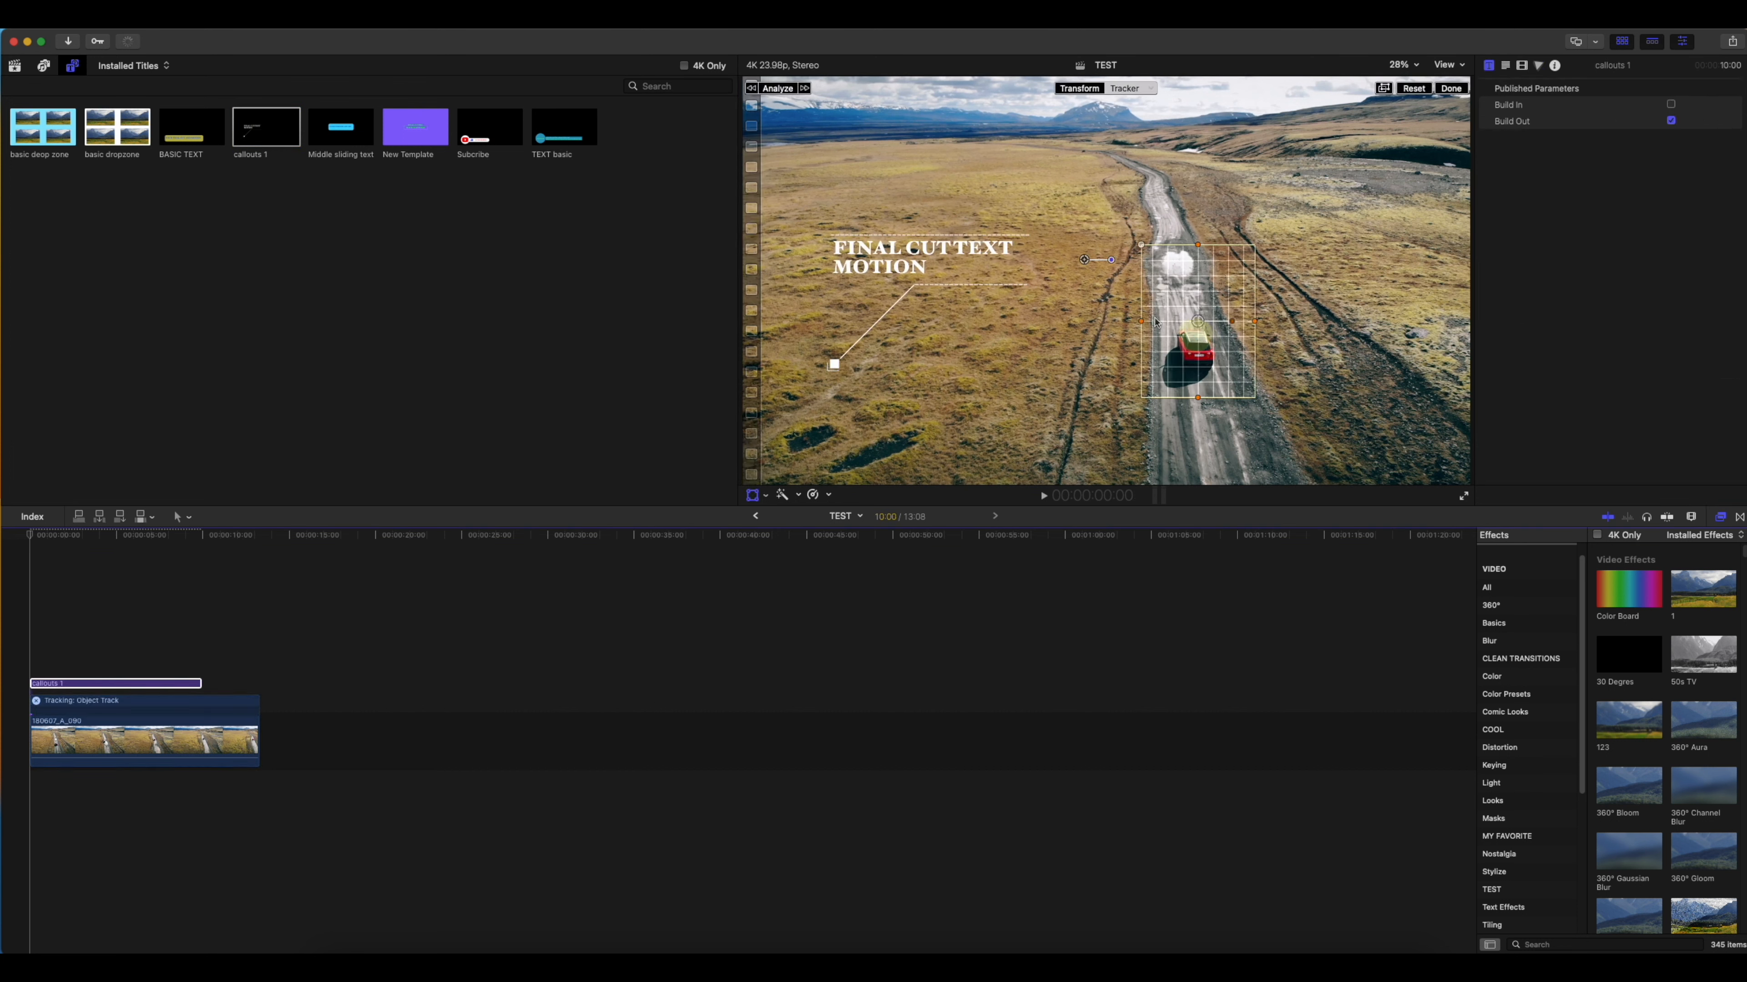
{"action": "left_click_drag", "start_coordinate": [1263, 242], "coordinate": [1282, 226]}
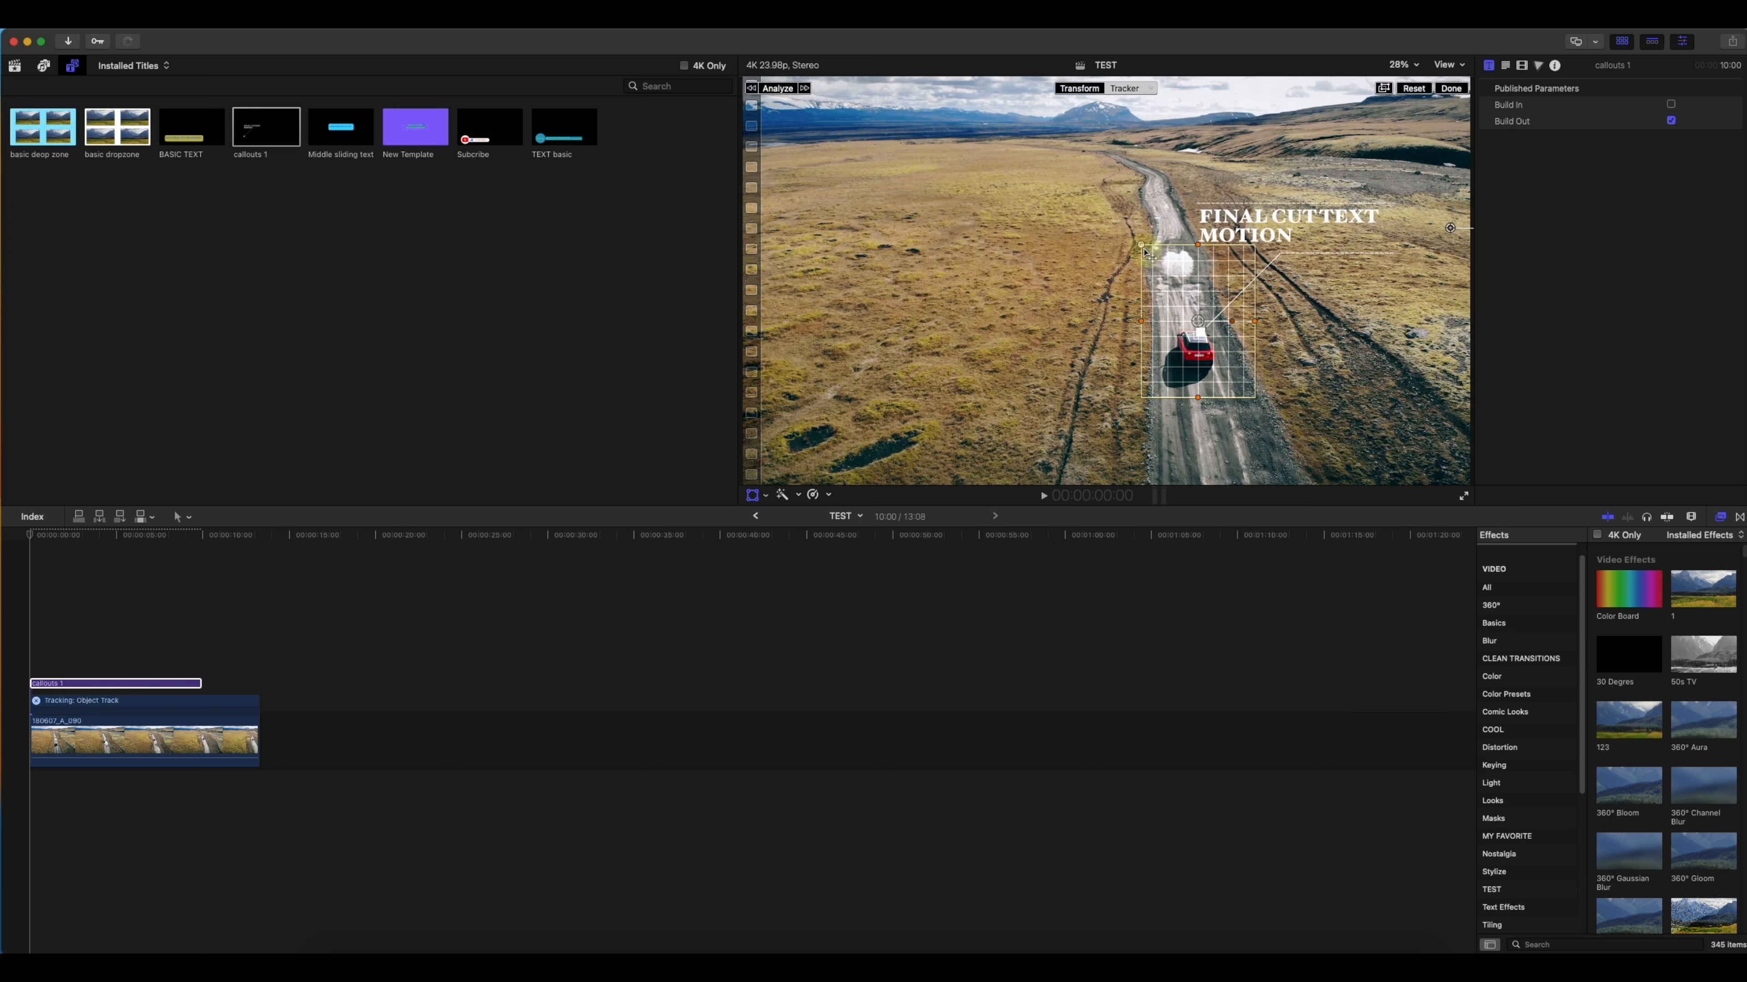
{"action": "left_click_drag", "start_coordinate": [1142, 248], "coordinate": [1194, 296]}
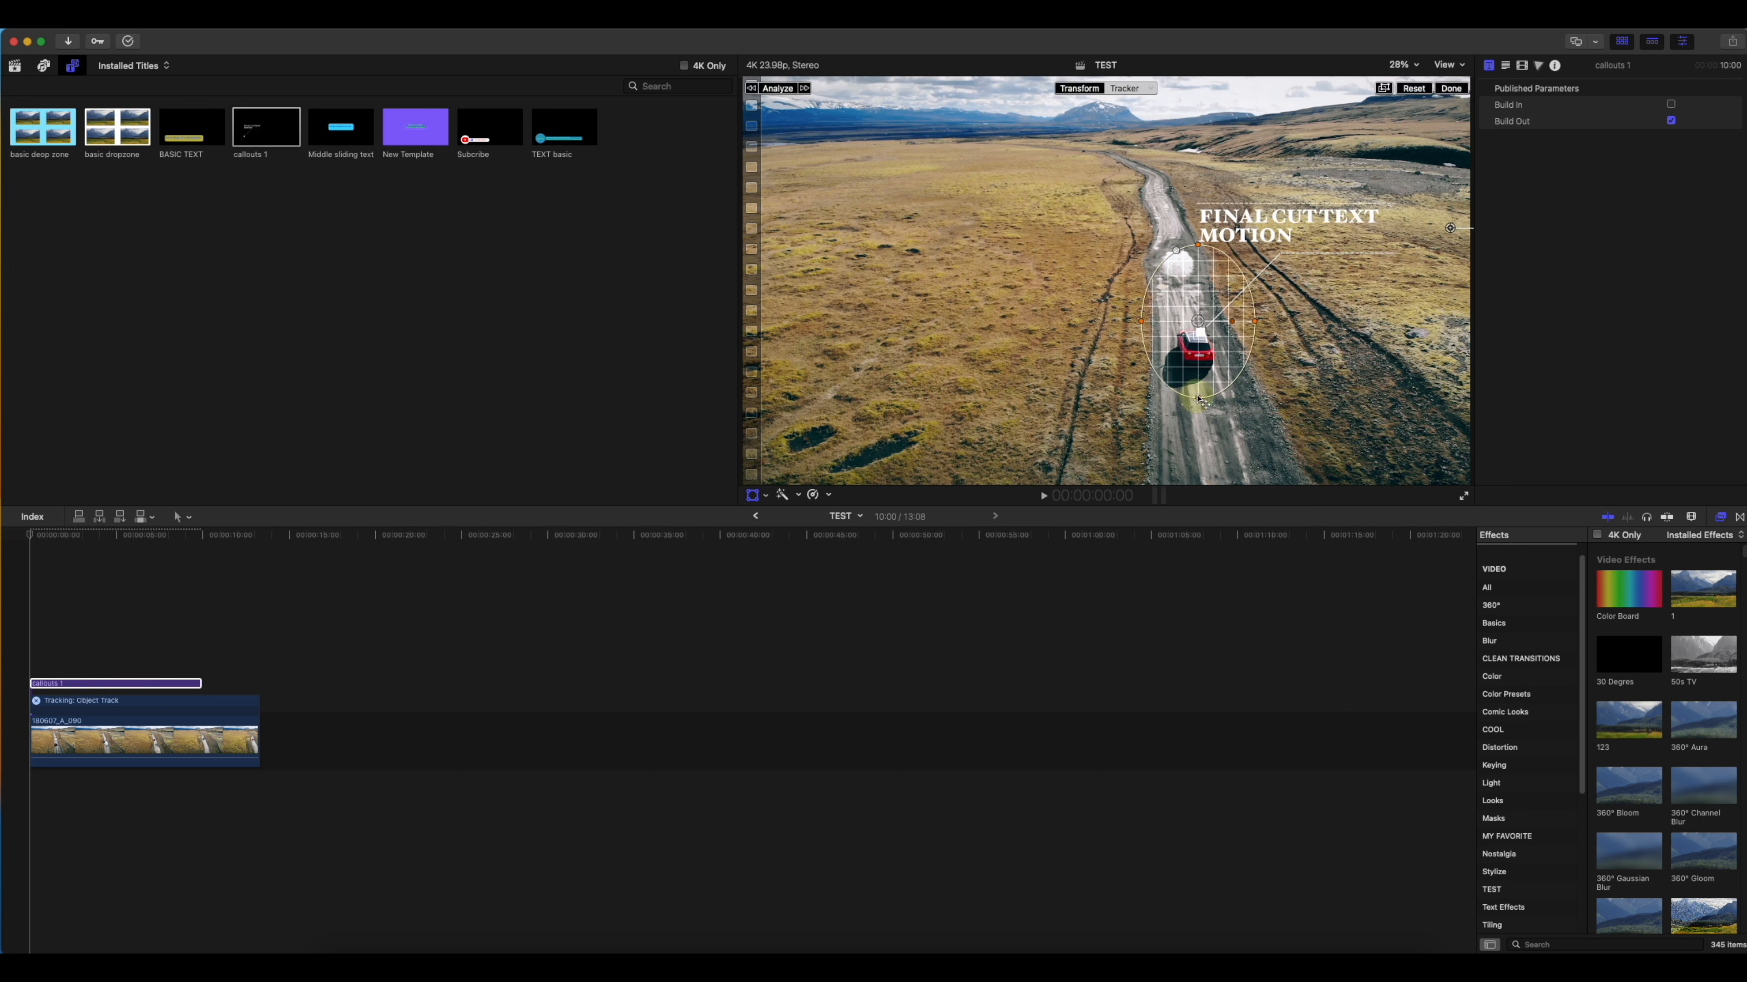
{"action": "left_click_drag", "start_coordinate": [1197, 399], "coordinate": [1184, 338]}
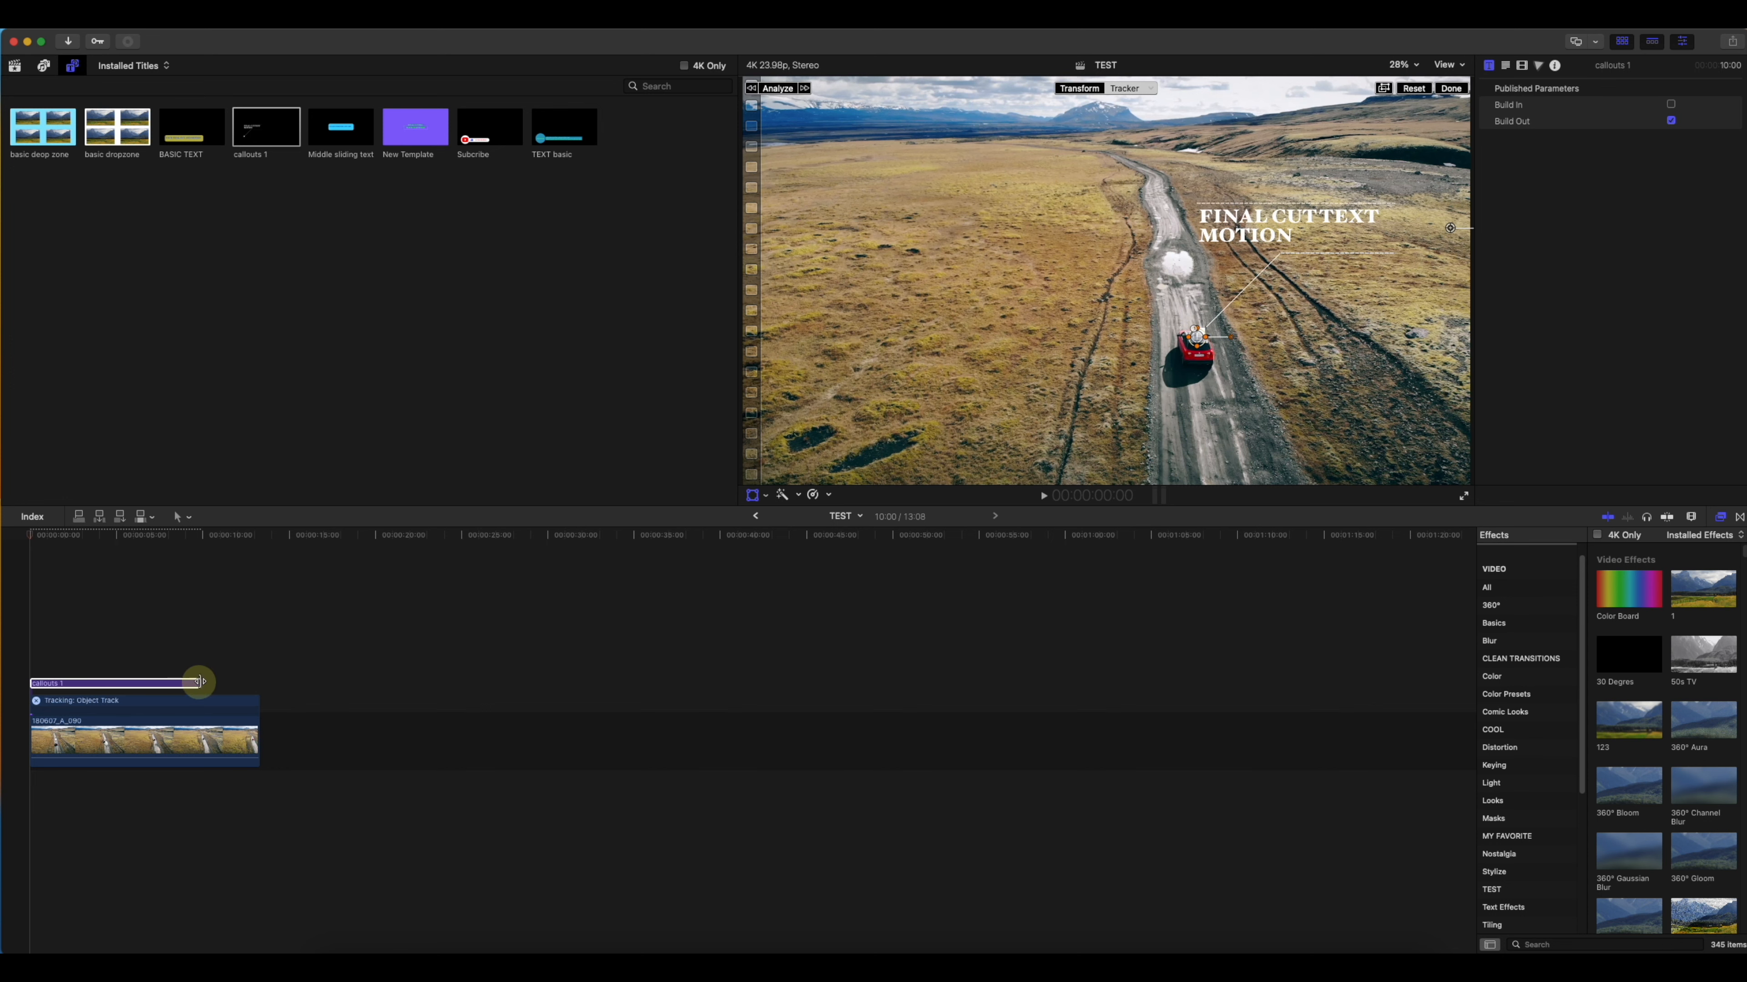
- Extend the callouts 1 title to the end of the drone clip and analyze the car's motion for tracking
{"action": "left_click_drag", "start_coordinate": [199, 681], "coordinate": [258, 676]}
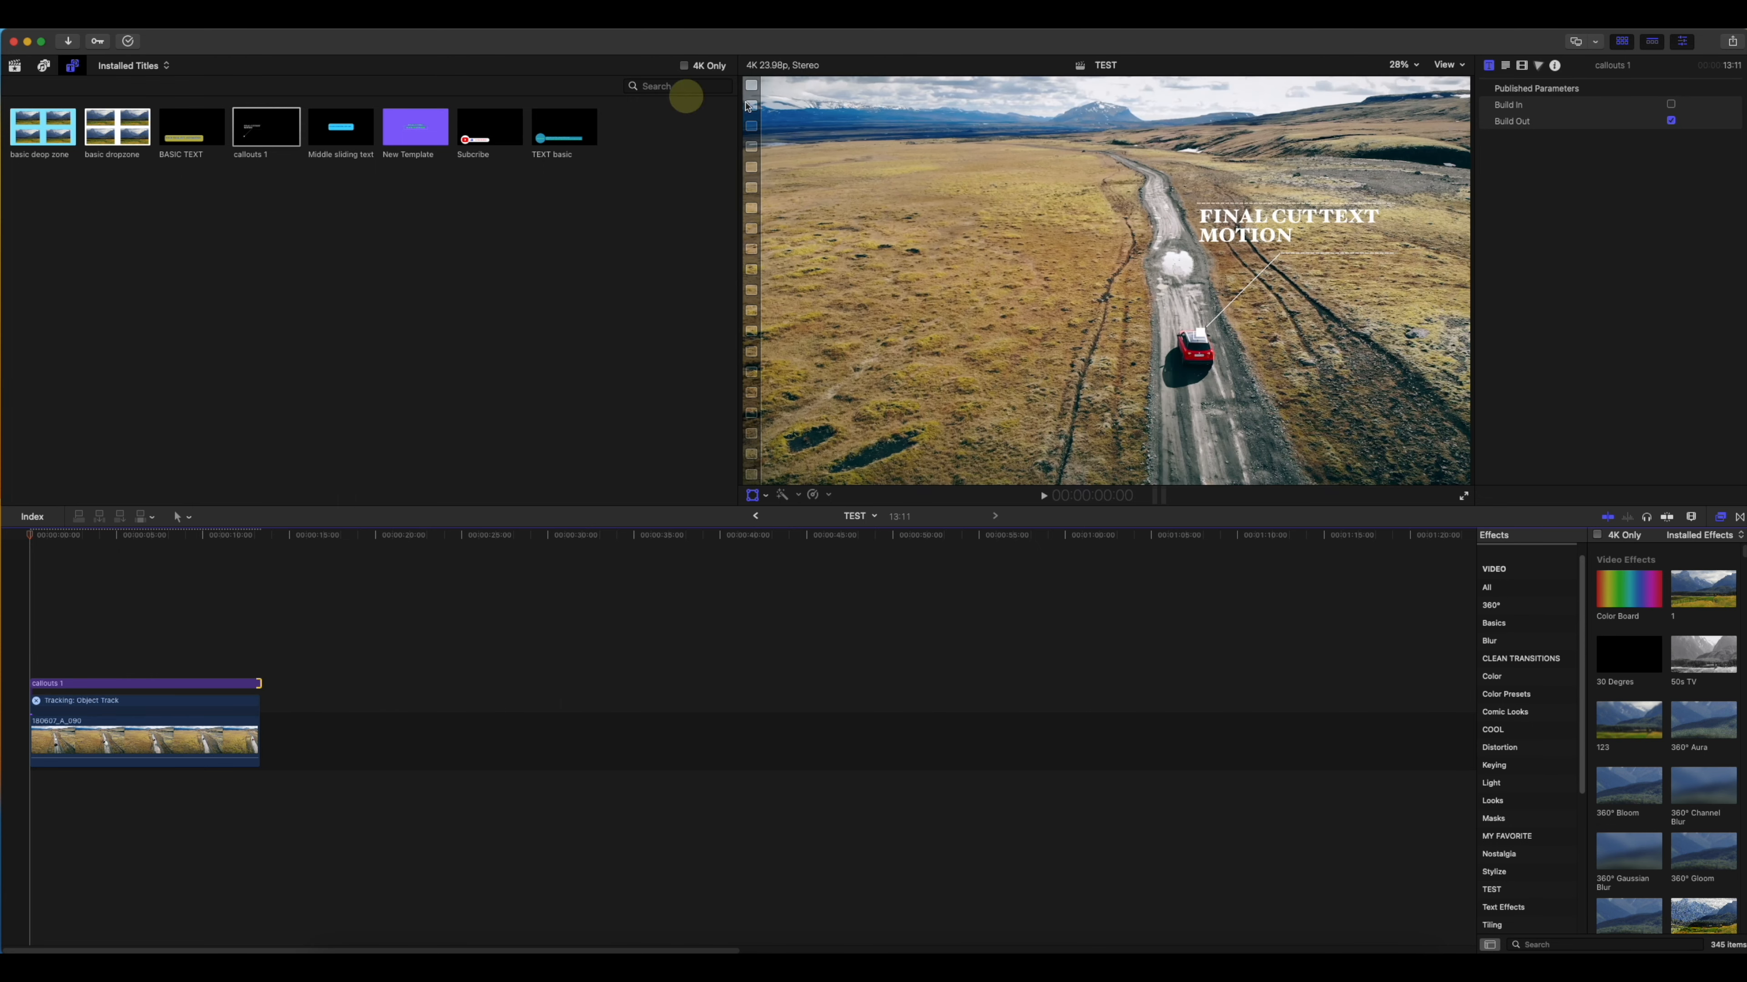
{"action": "left_click", "coordinate": [156, 683]}
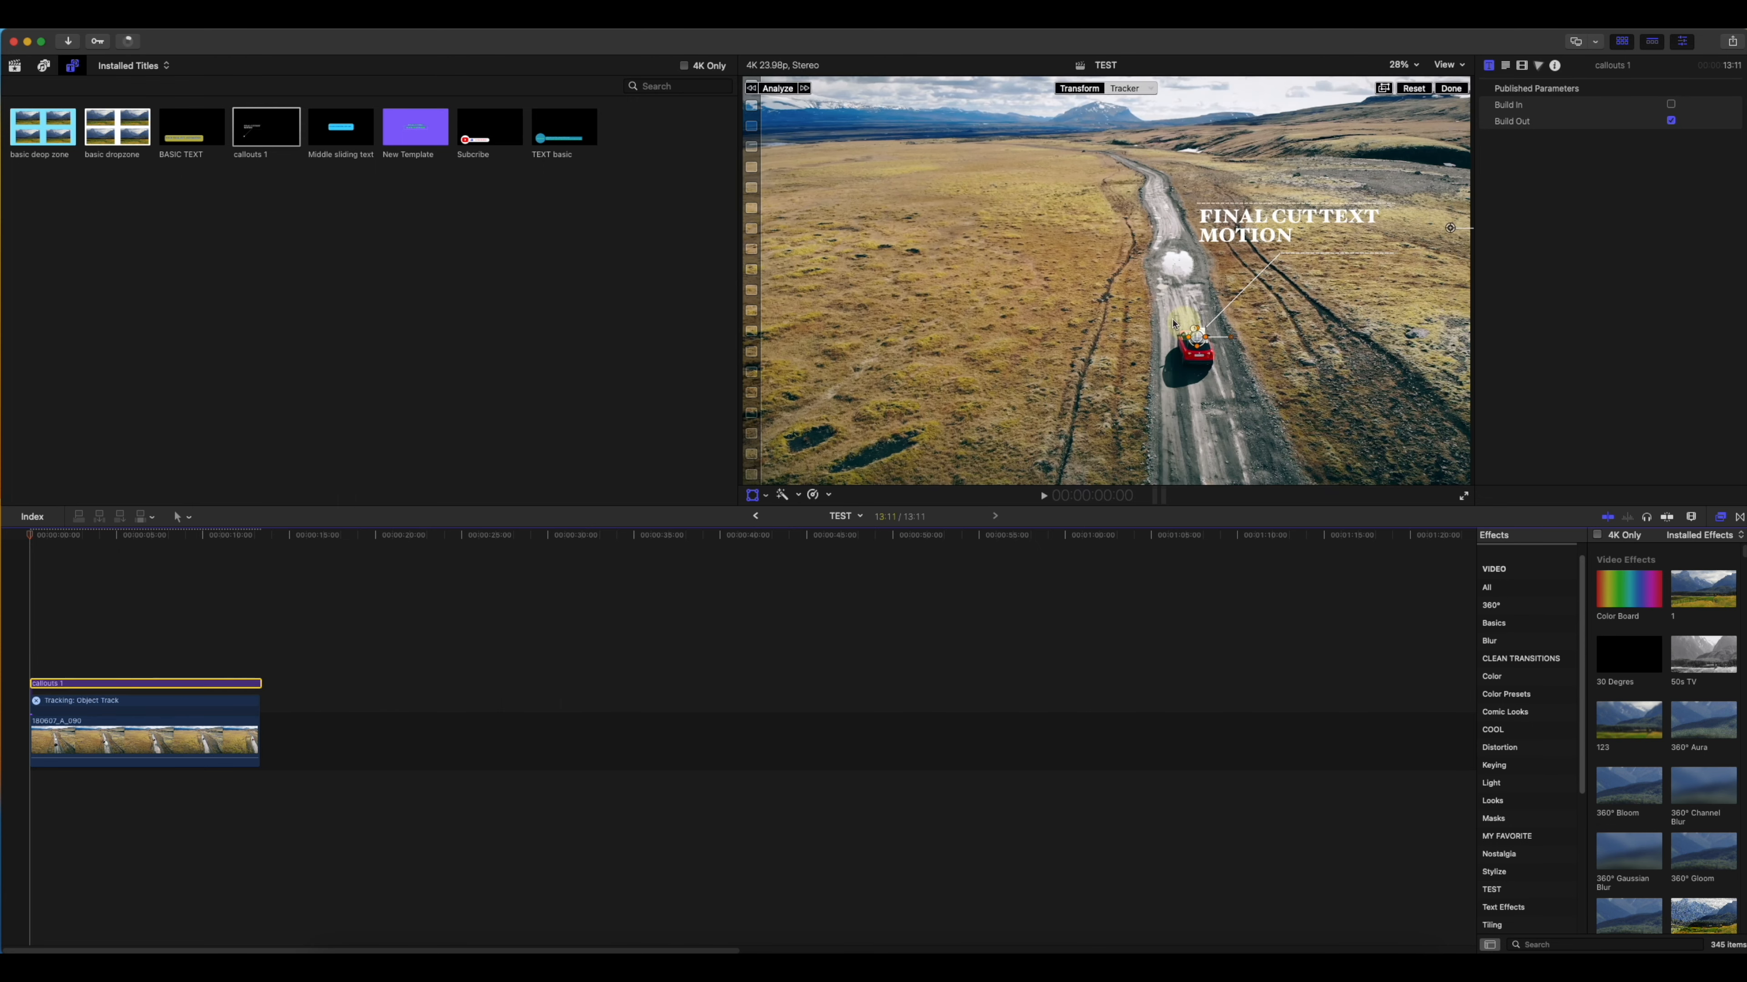
{"action": "left_click", "coordinate": [1195, 372]}
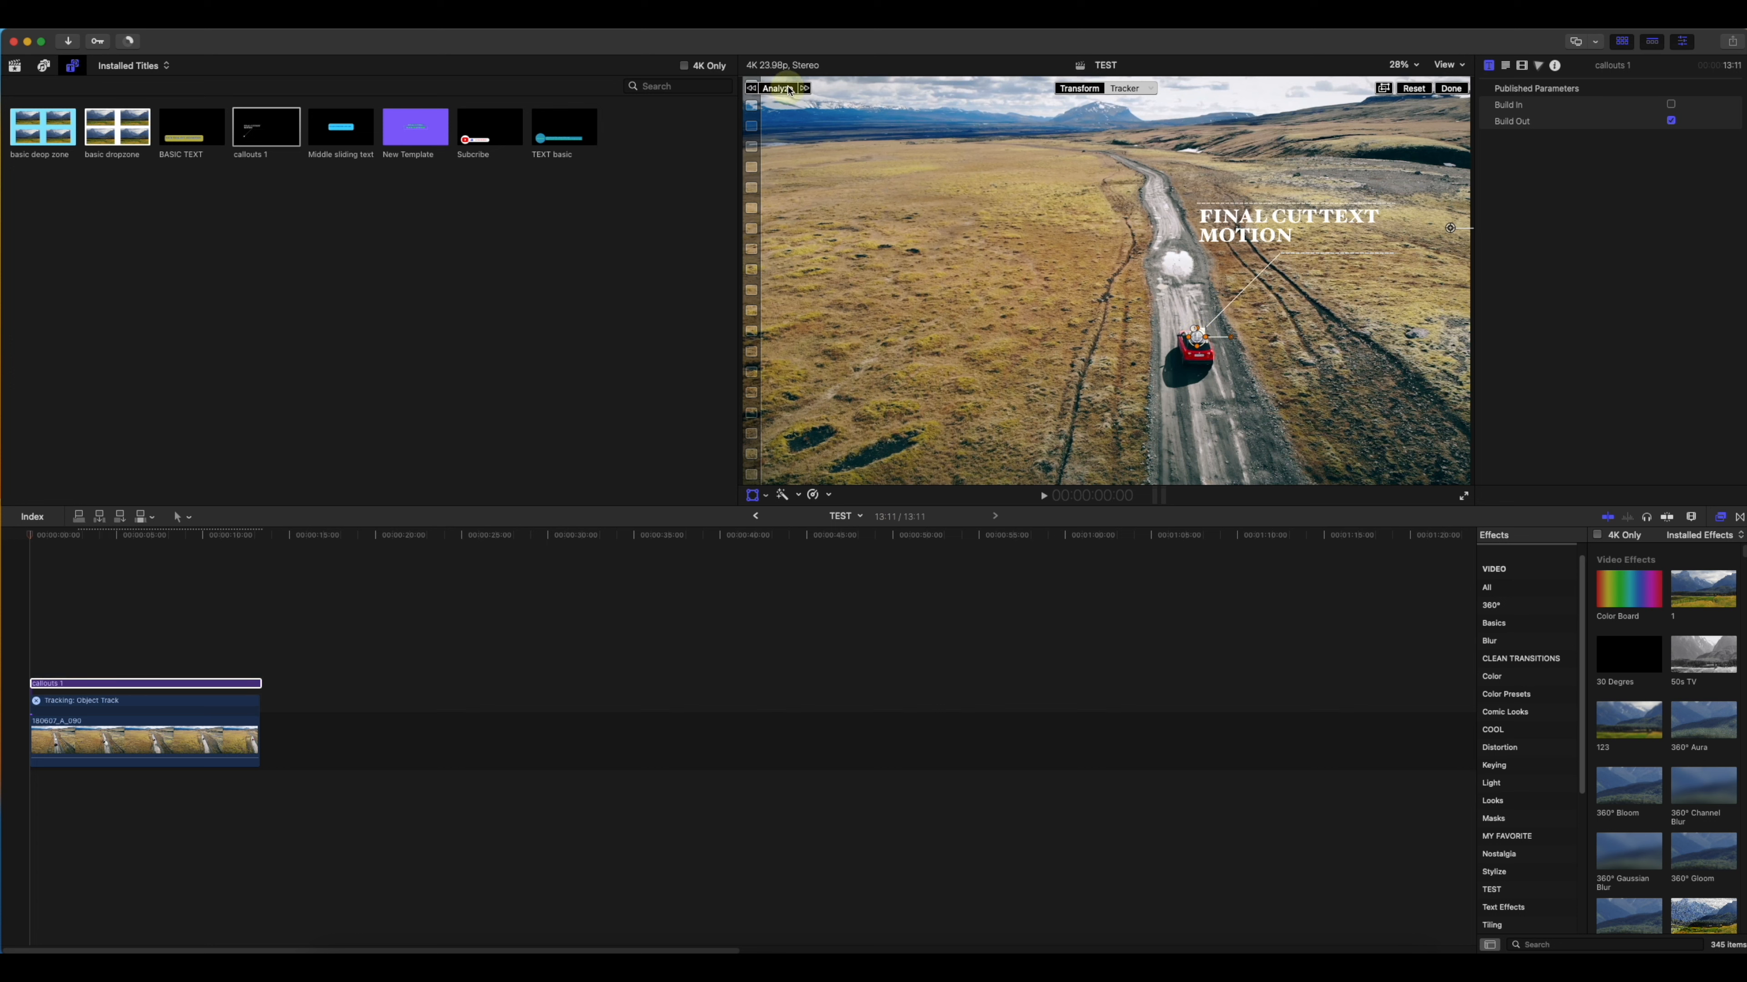
{"action": "left_click", "coordinate": [783, 88]}
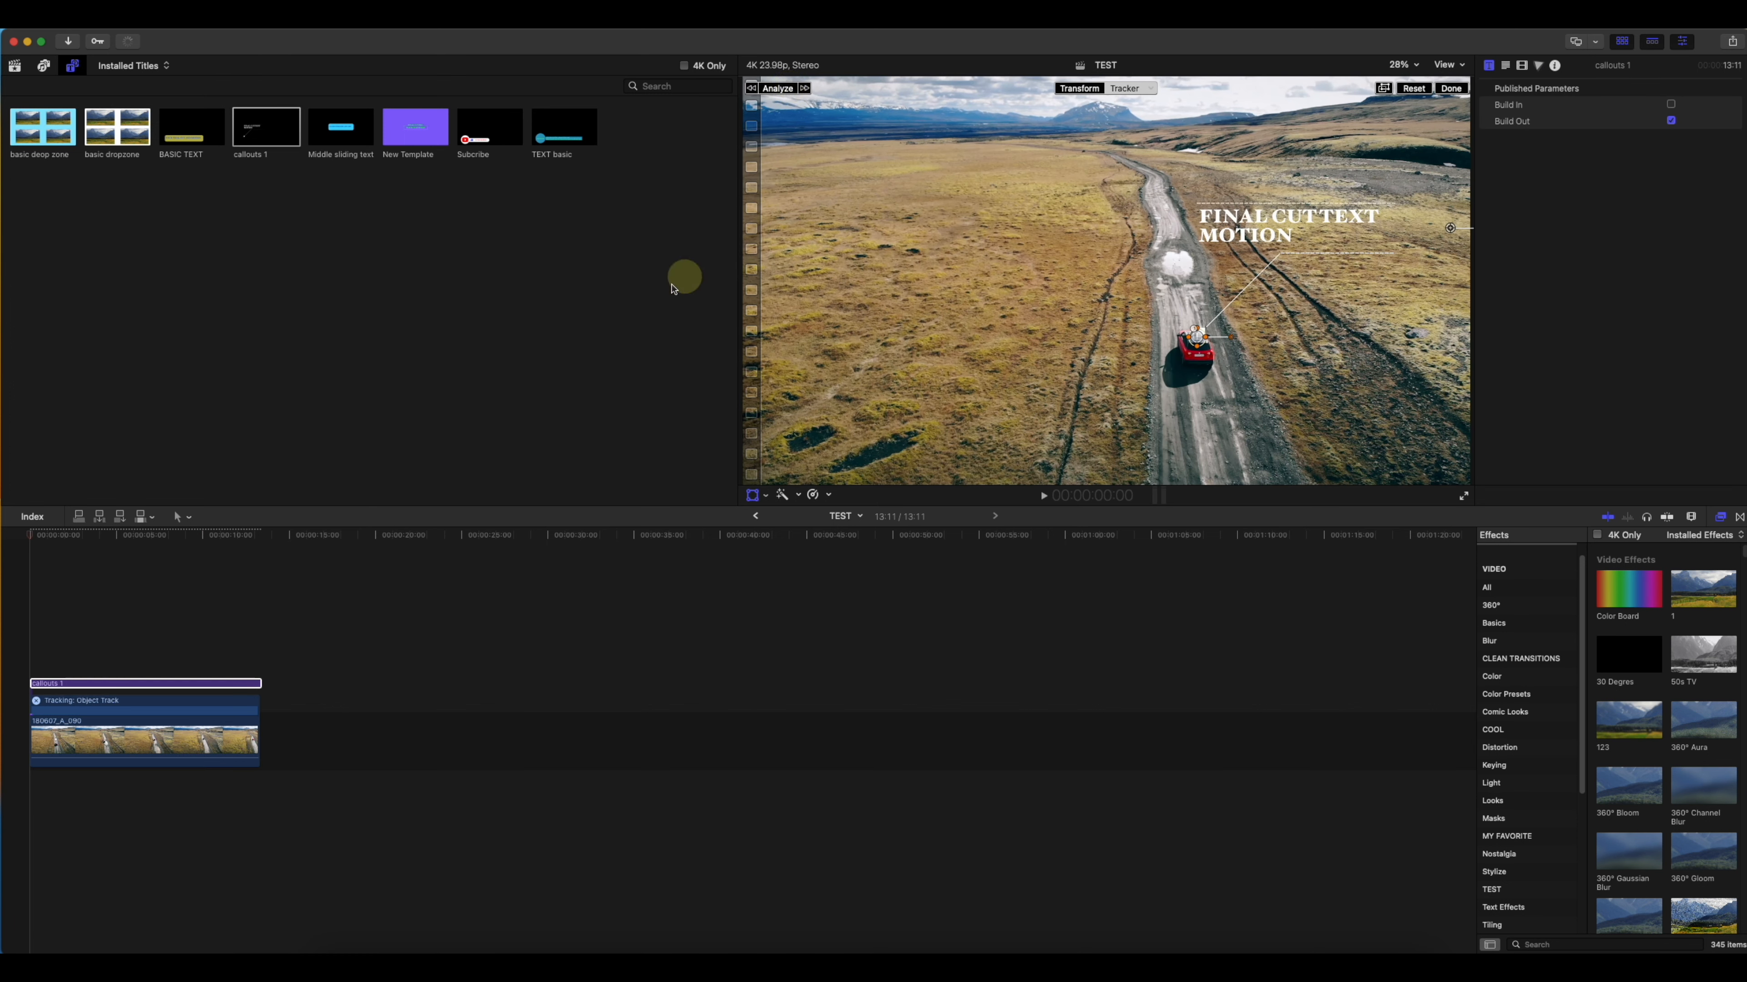
- Play back the tracked callout from the start, and scrub to 7:17
{"action": "left_click", "coordinate": [29, 535]}
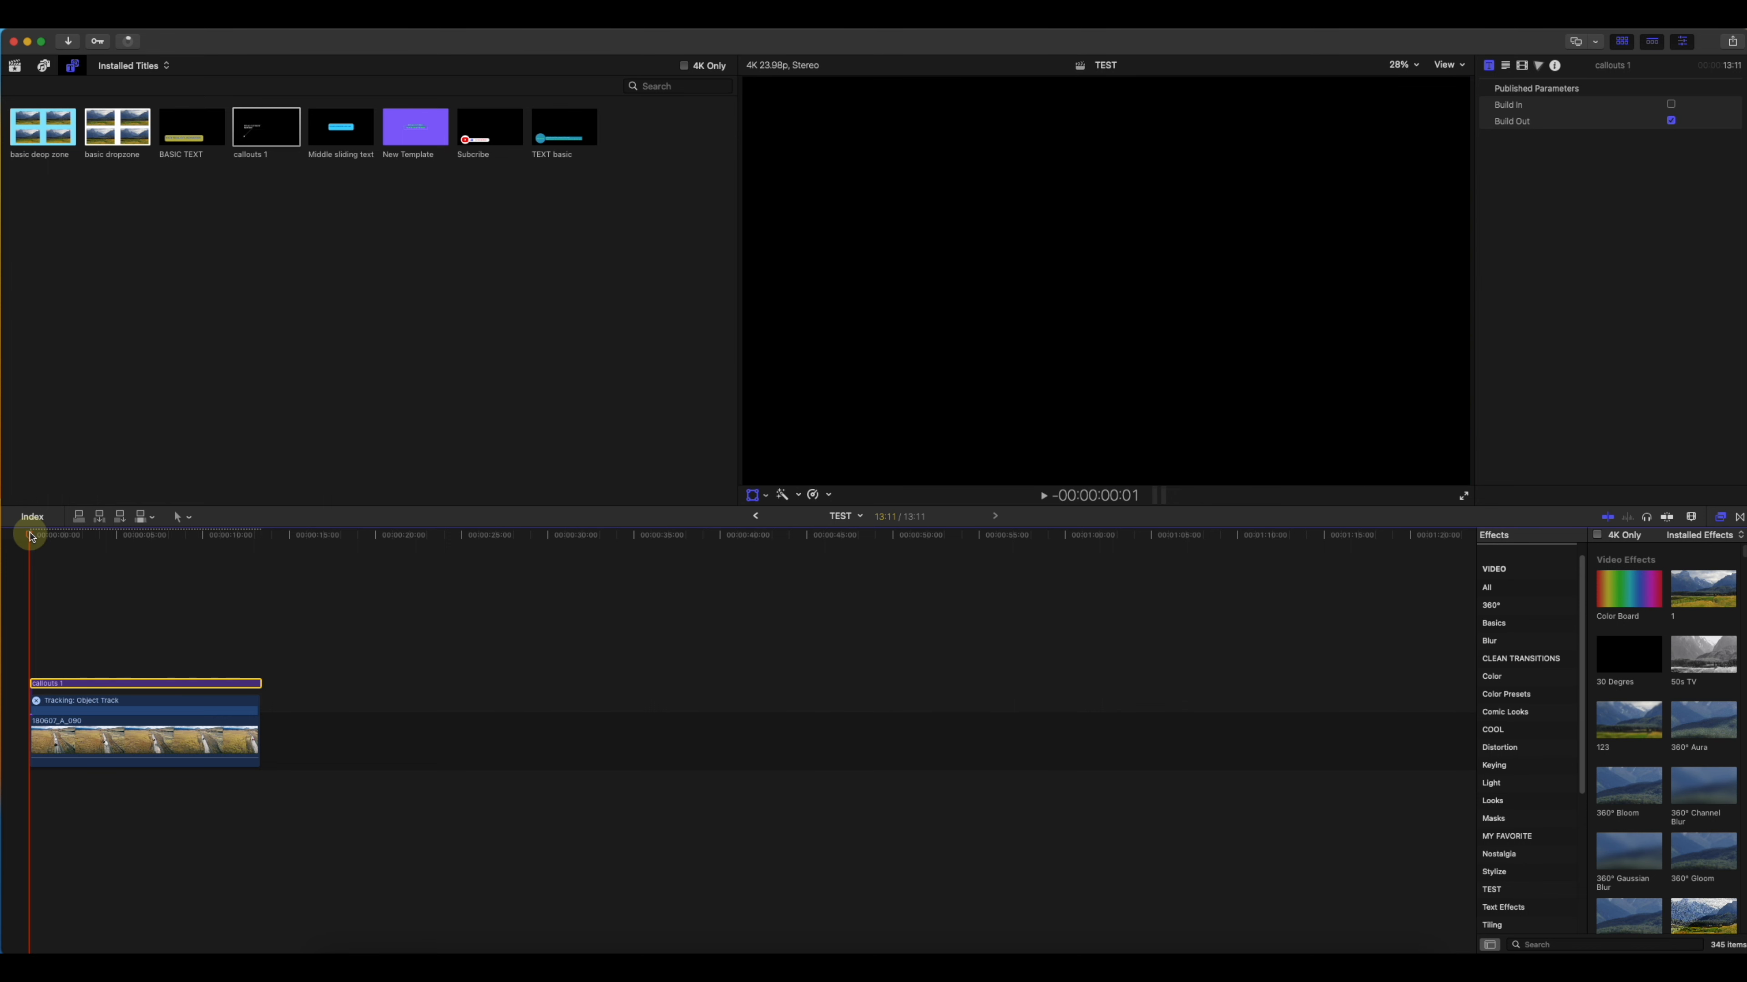
{"action": "key", "text": "space"}
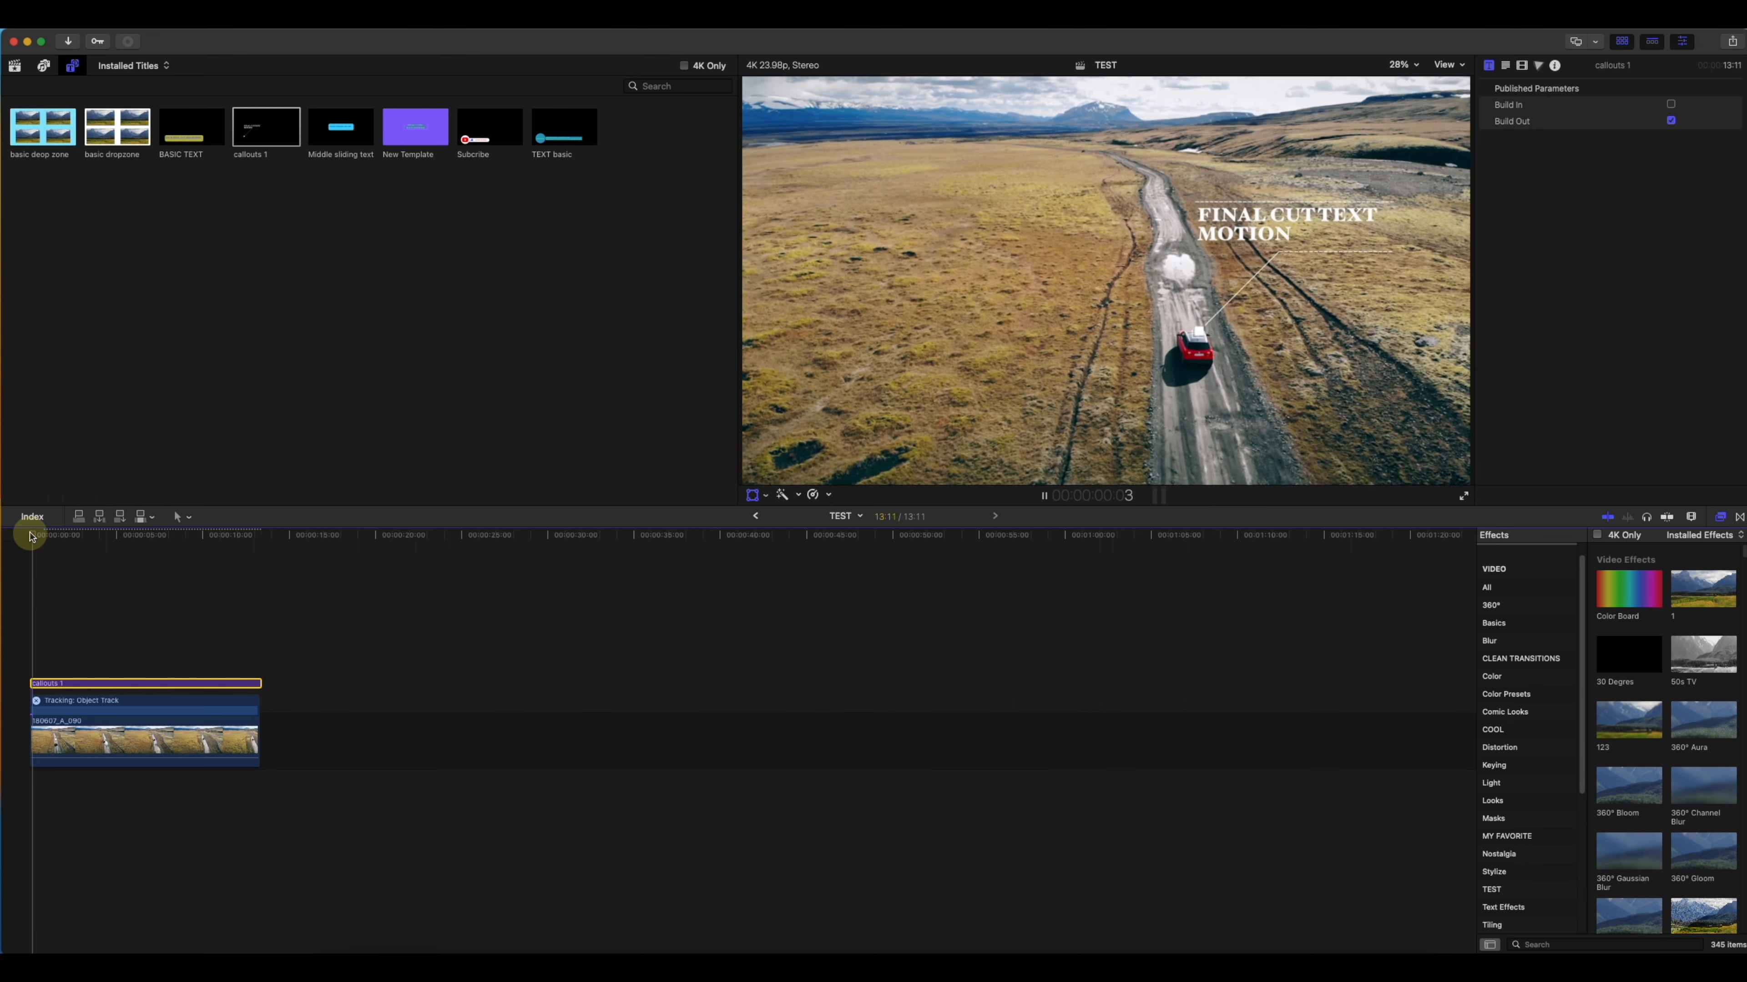
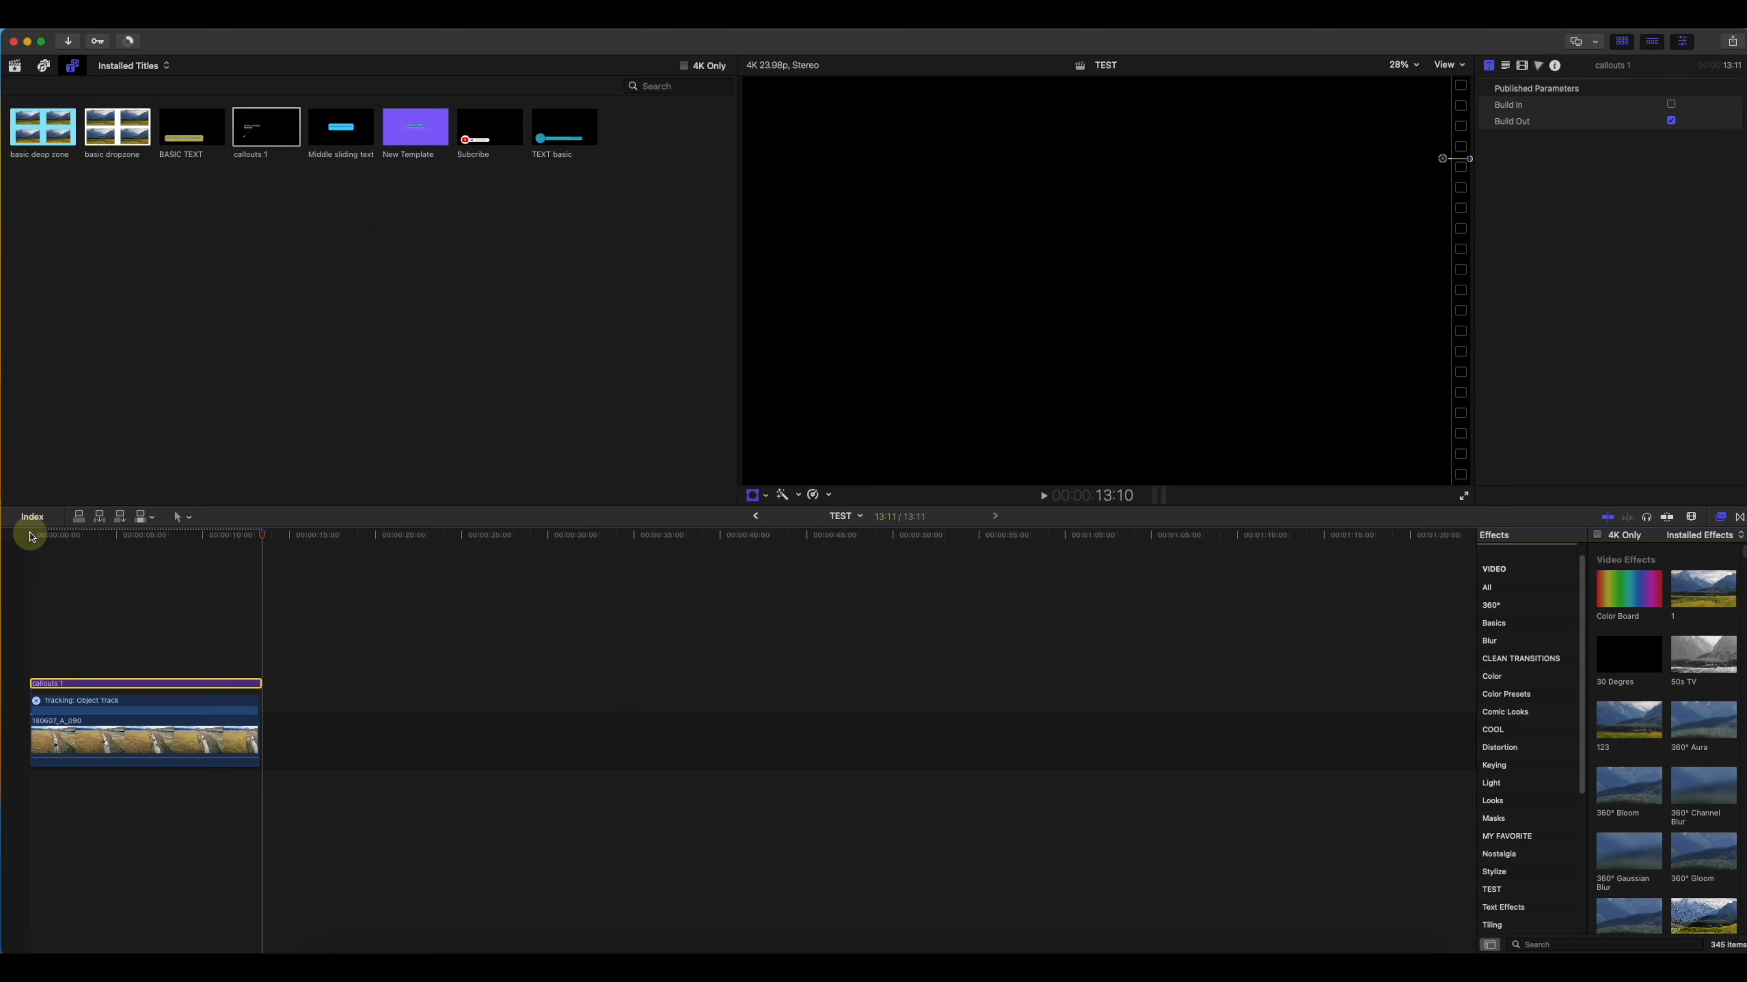
{"action": "left_click_drag", "start_coordinate": [110, 534], "coordinate": [163, 543]}
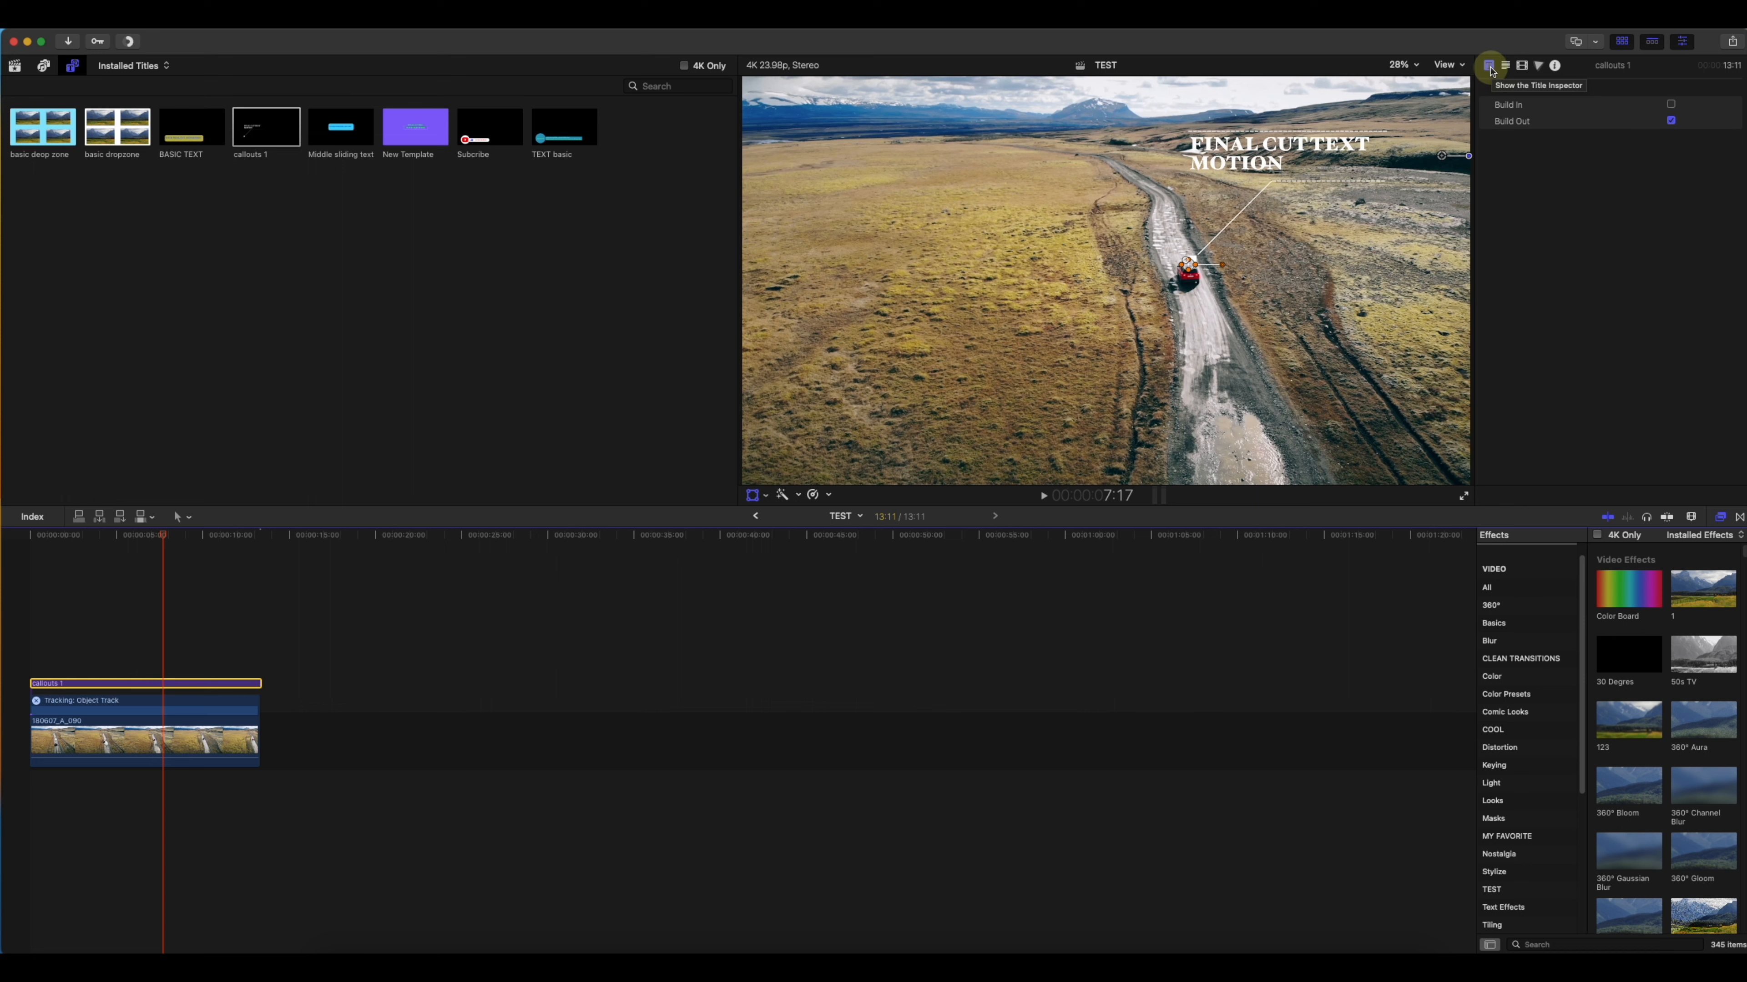
- Enable the Build In published parameter for the callouts 1 title
{"action": "left_click", "coordinate": [1489, 67]}
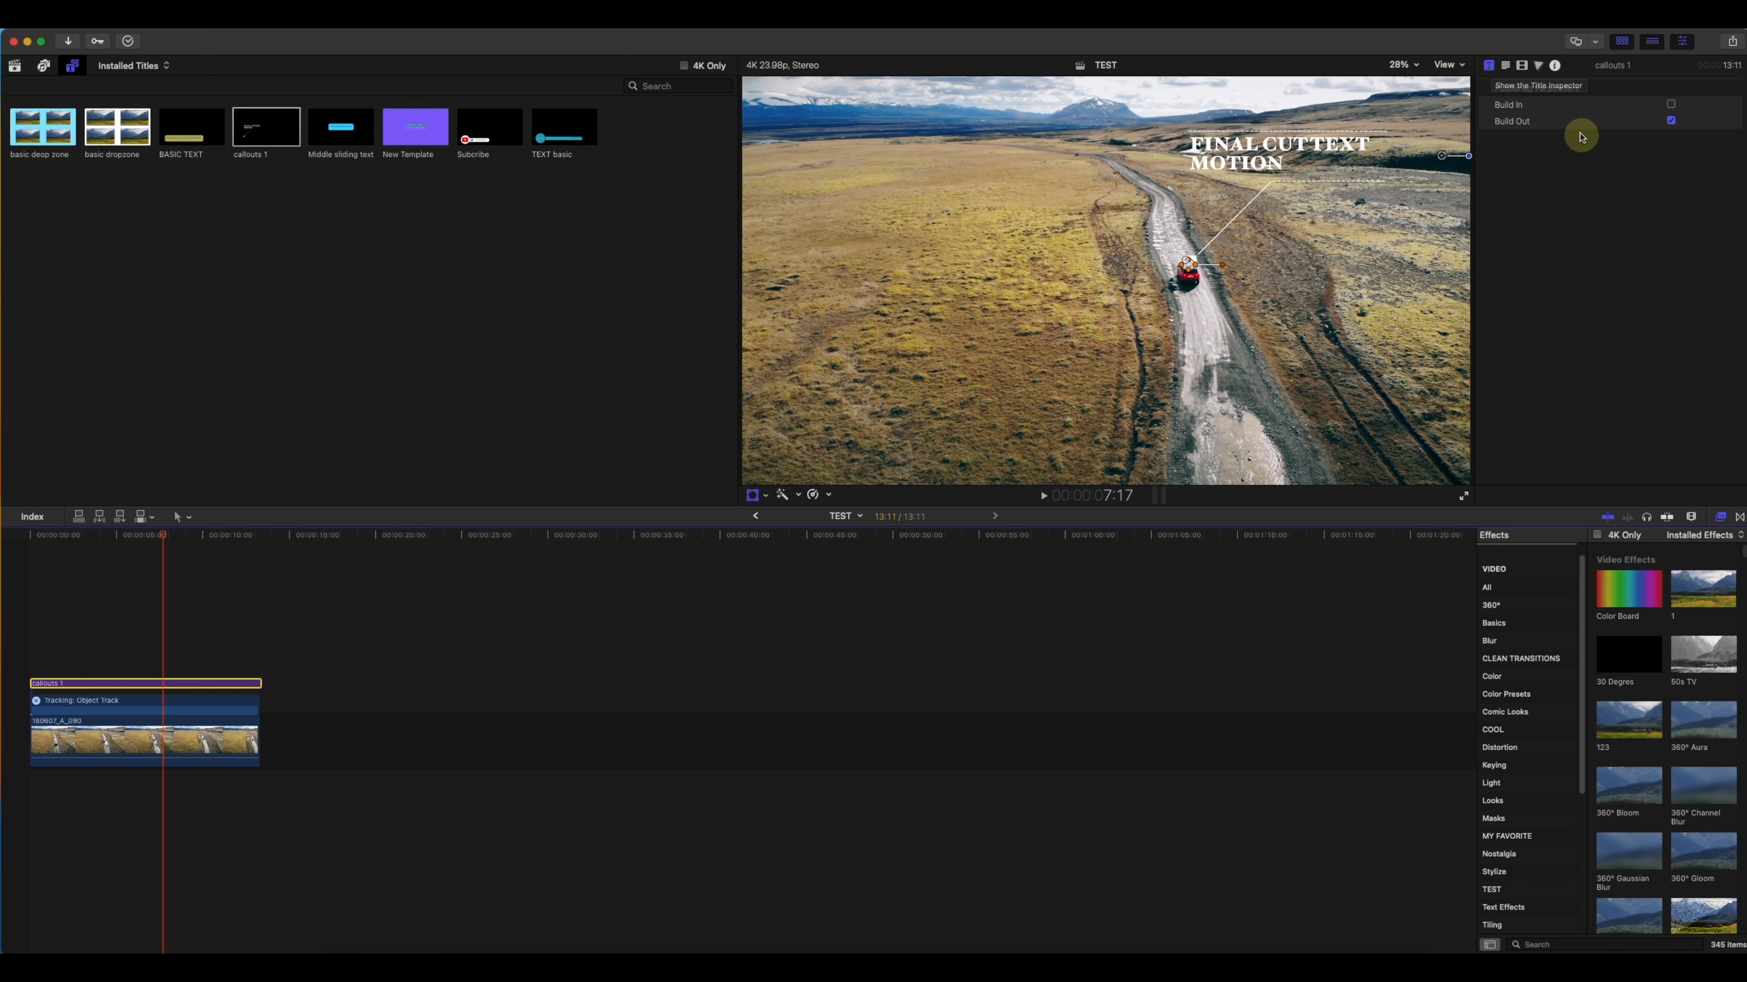
{"action": "left_click", "coordinate": [1672, 106]}
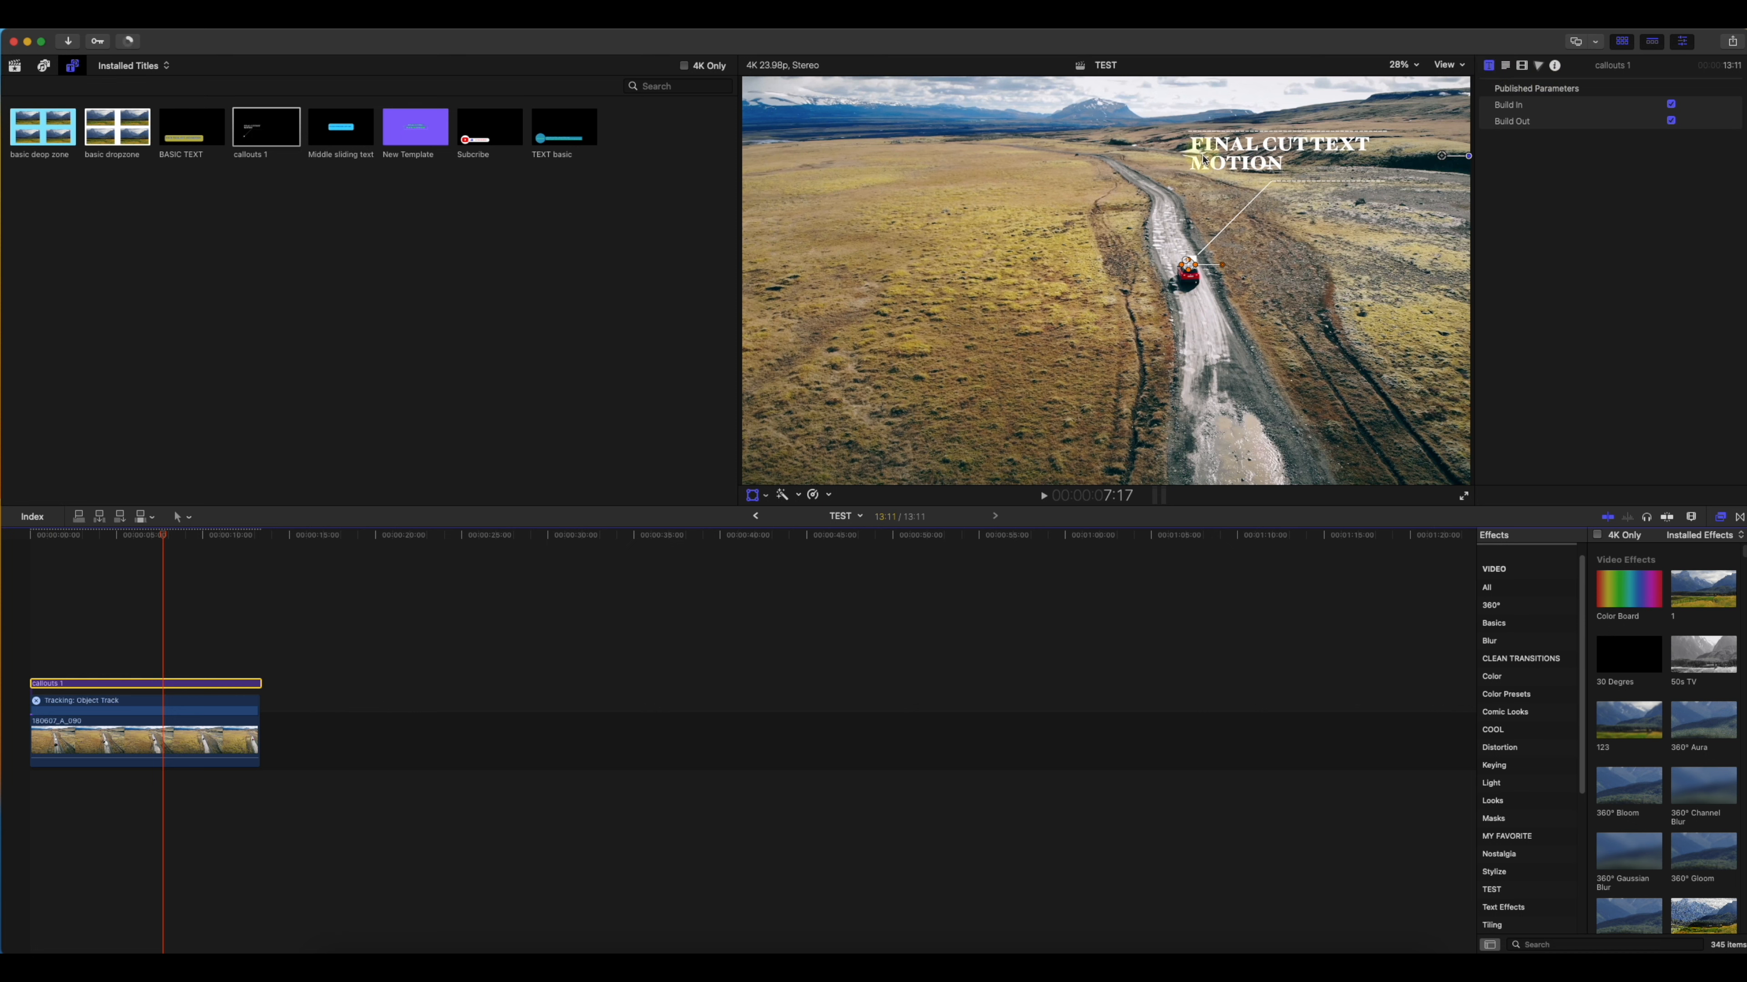
{"action": "left_click", "coordinate": [1224, 232]}
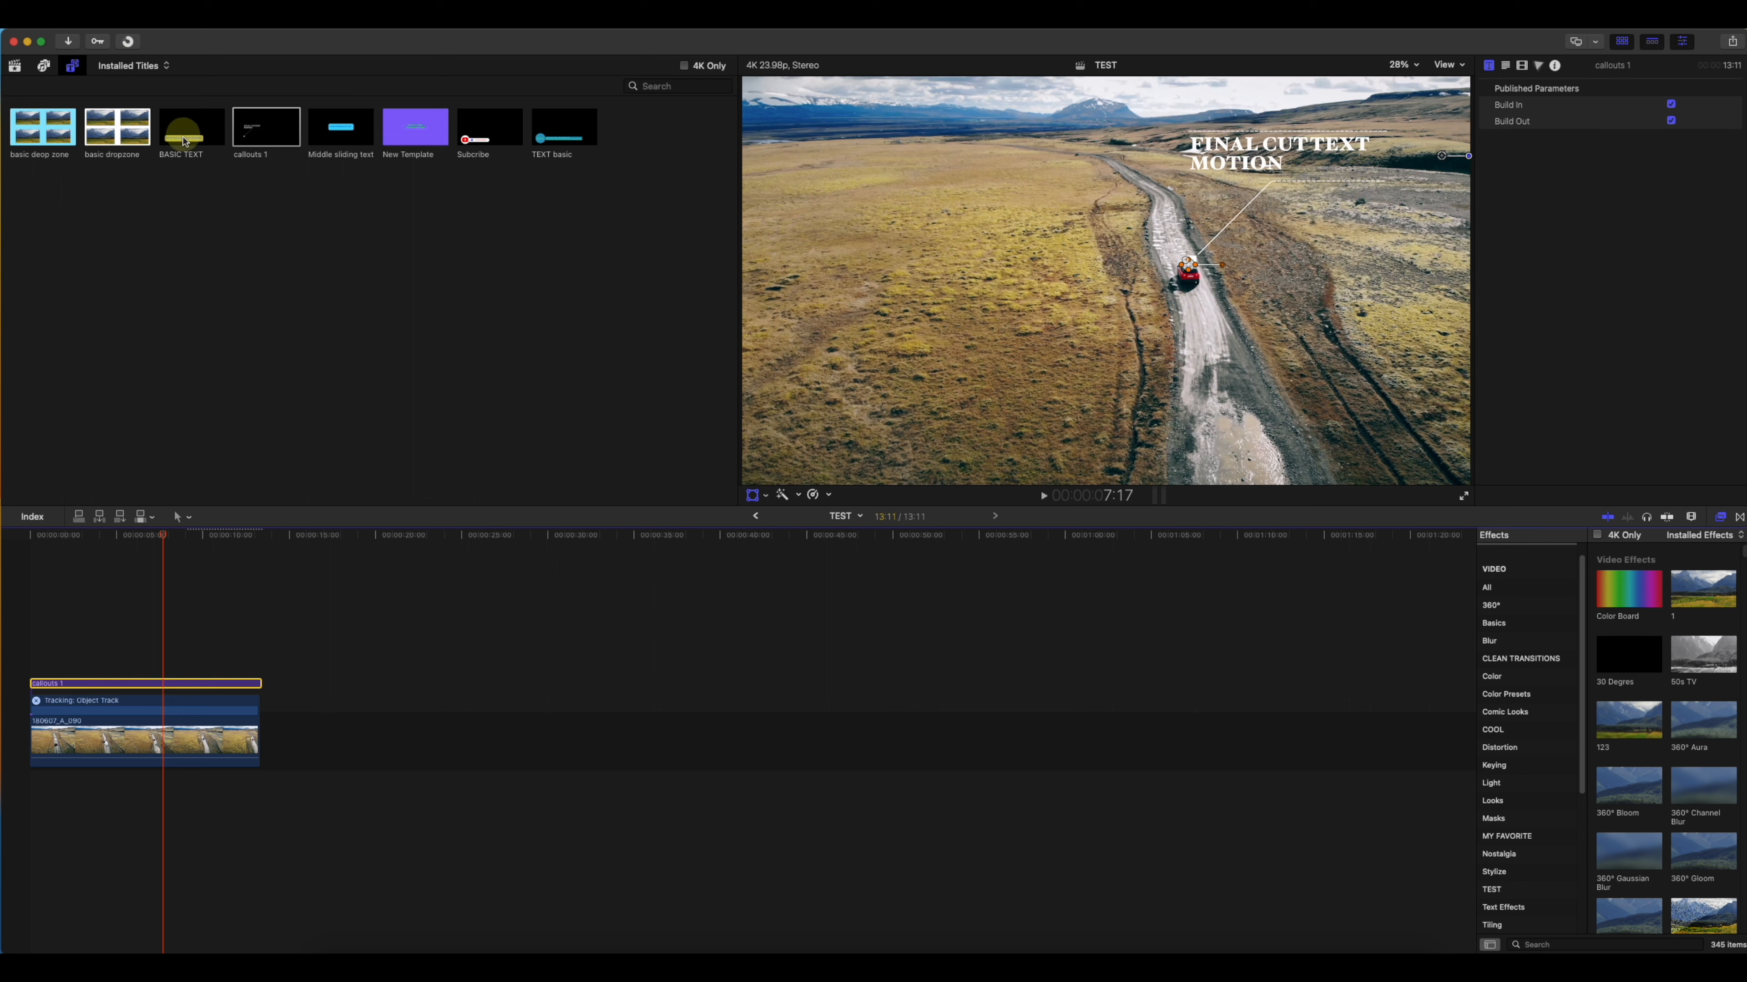
- Switch back to the callouts 1 project in Motion and open the Rectangle's shape style settings at 1;43
{"action": "left_click", "coordinate": [480, 967]}
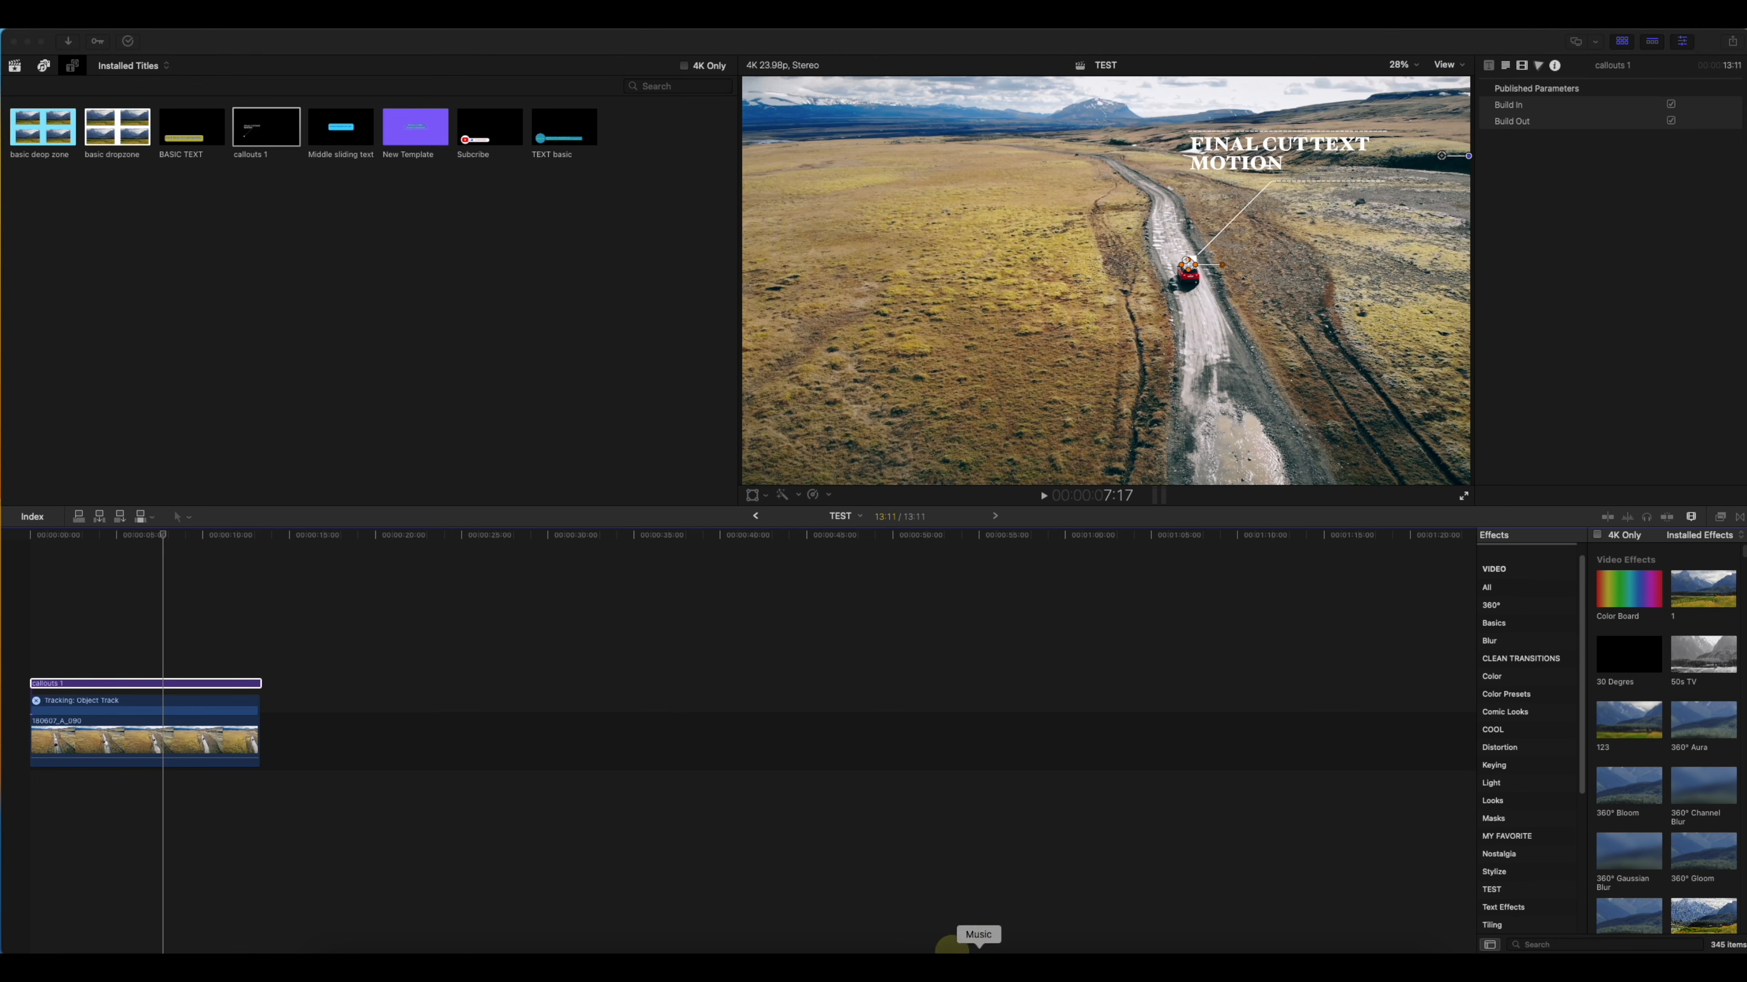
{"action": "left_click", "coordinate": [1384, 951]}
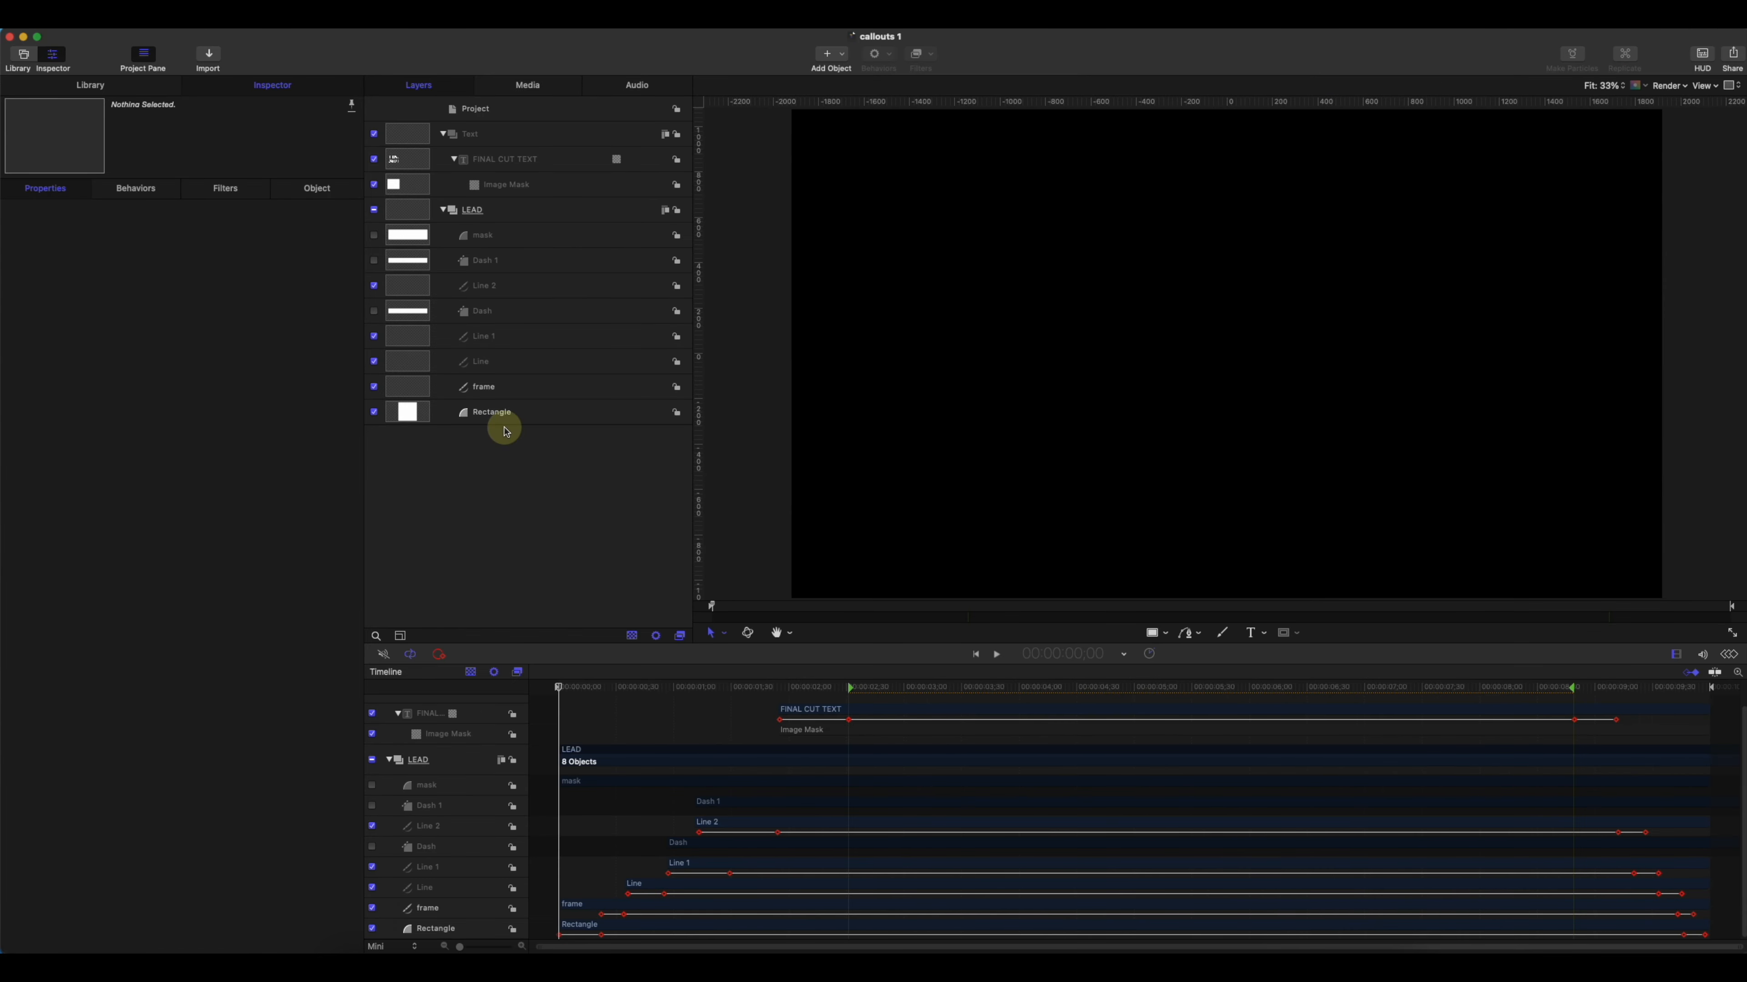
{"action": "left_click_drag", "start_coordinate": [573, 690], "coordinate": [757, 706]}
{"action": "left_click", "coordinate": [488, 408]}
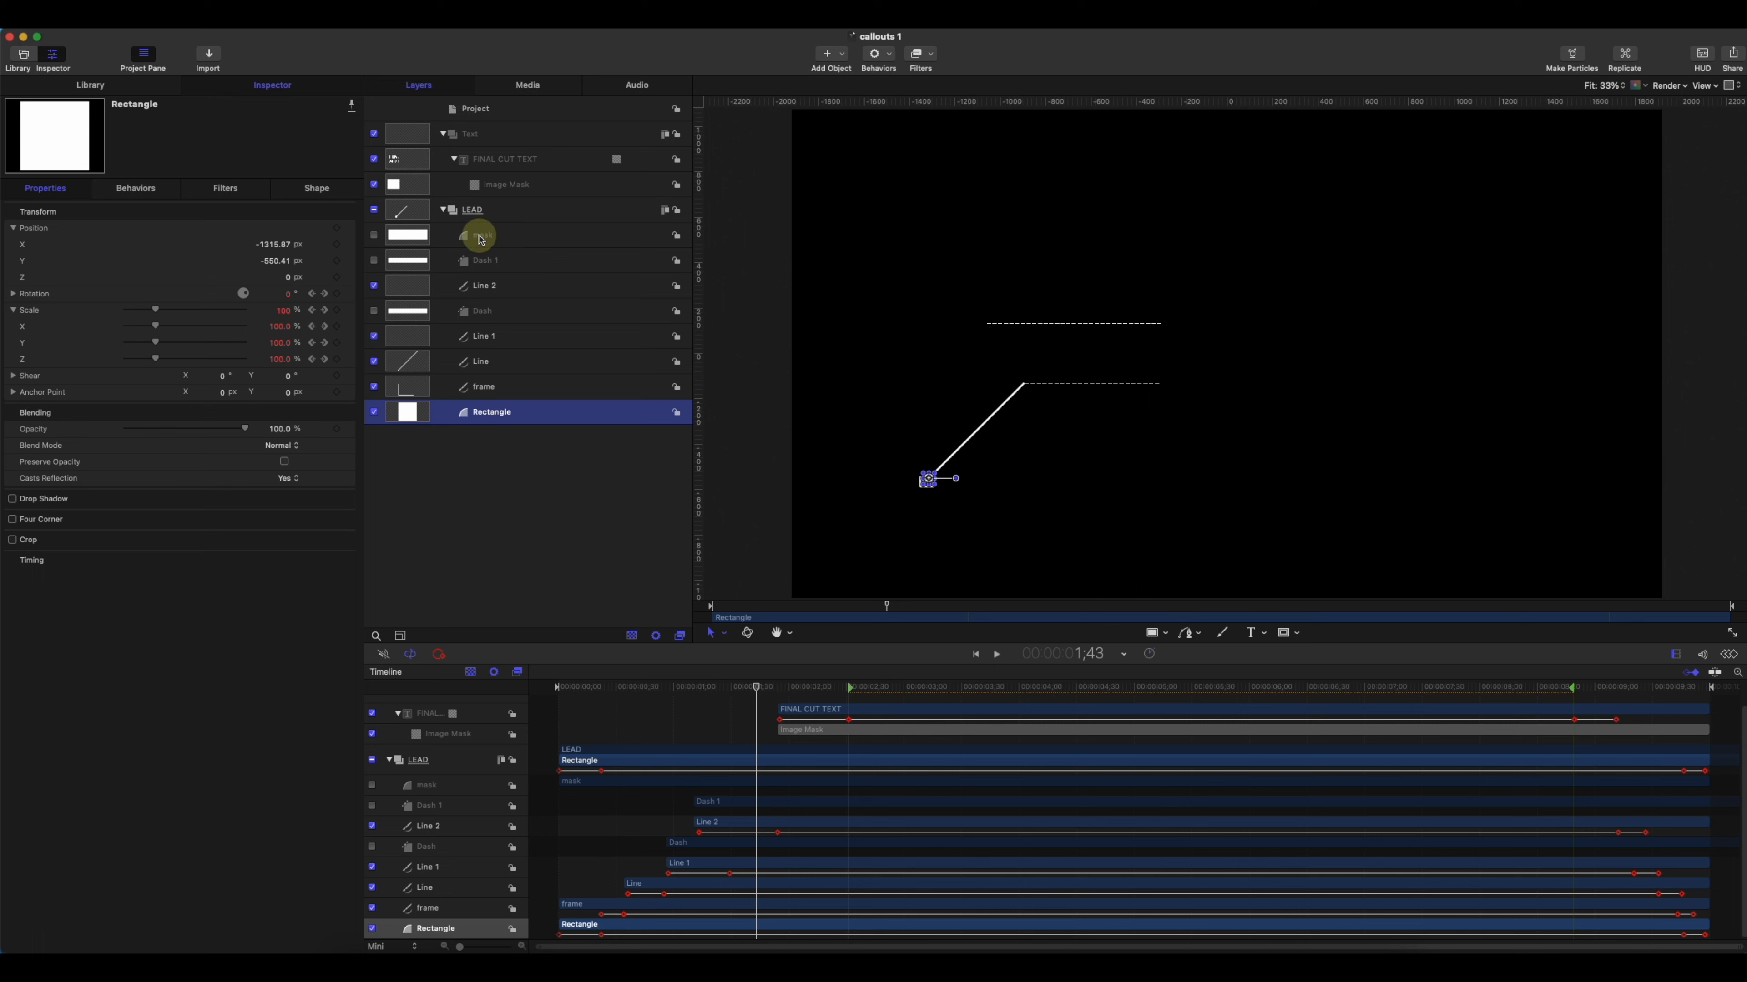
{"action": "left_click", "coordinate": [318, 188]}
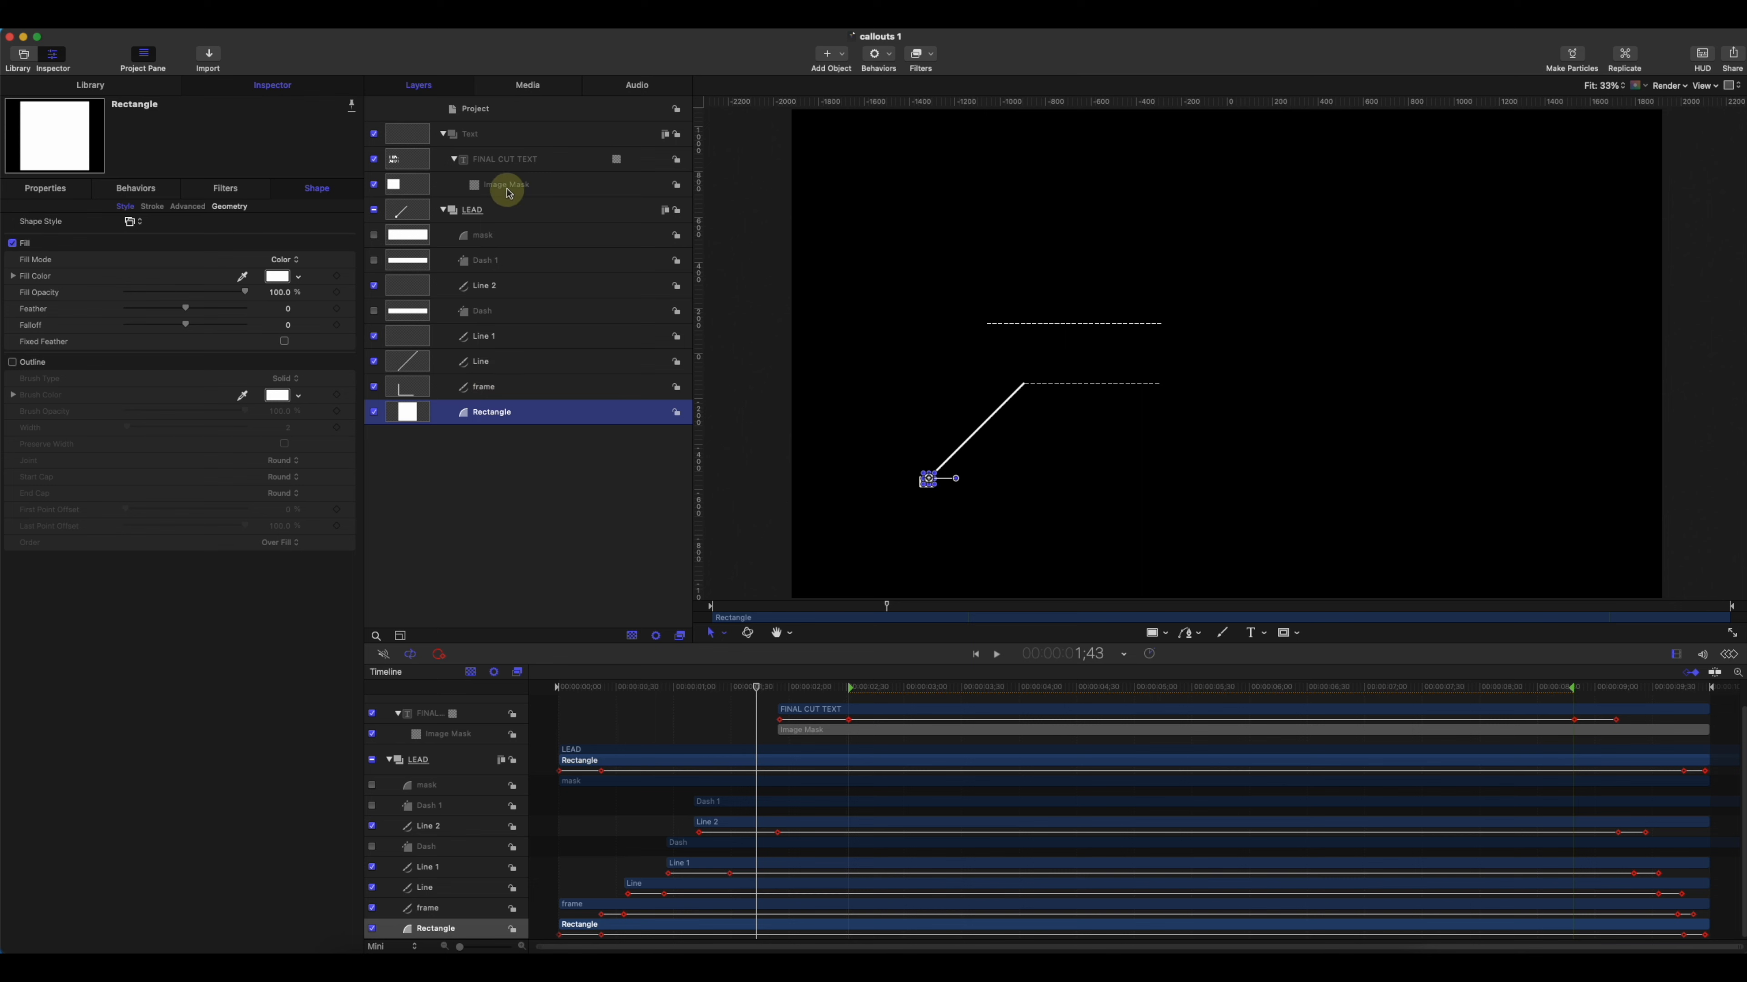
- Examine the LEAD group's controls and the parameter options for the frame shape's Brush Color
{"action": "left_click", "coordinate": [474, 212]}
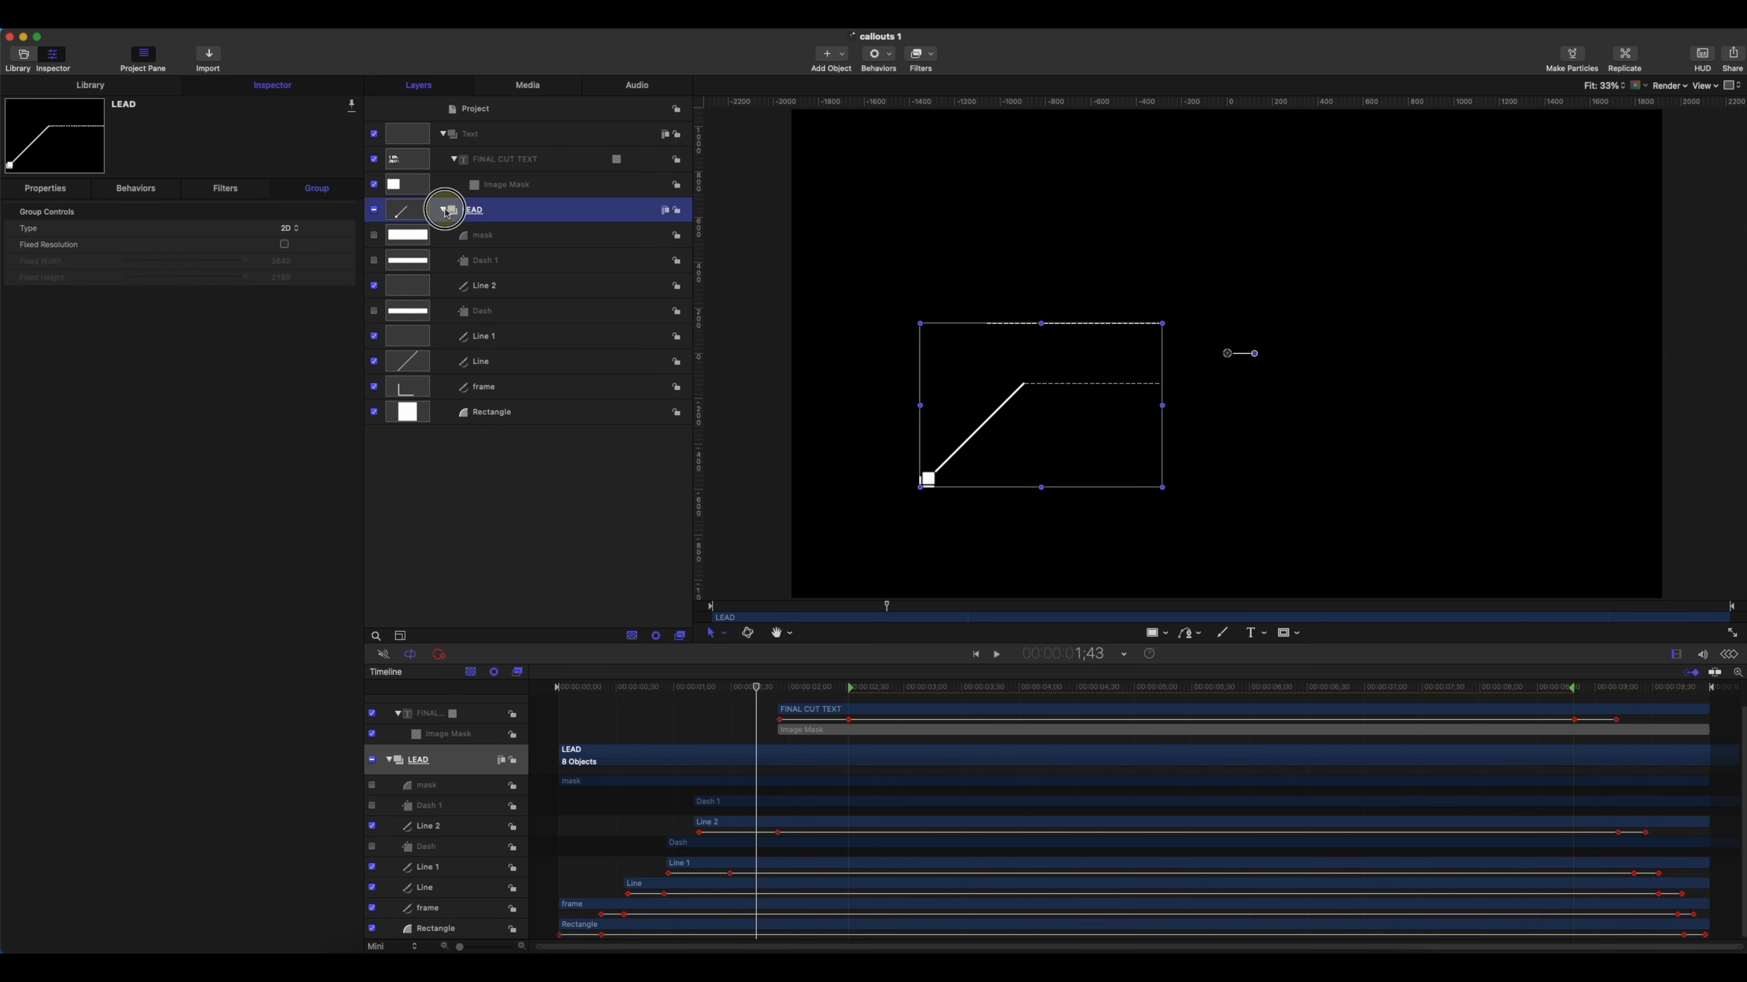
{"action": "left_click", "coordinate": [443, 210]}
{"action": "left_click", "coordinate": [443, 210]}
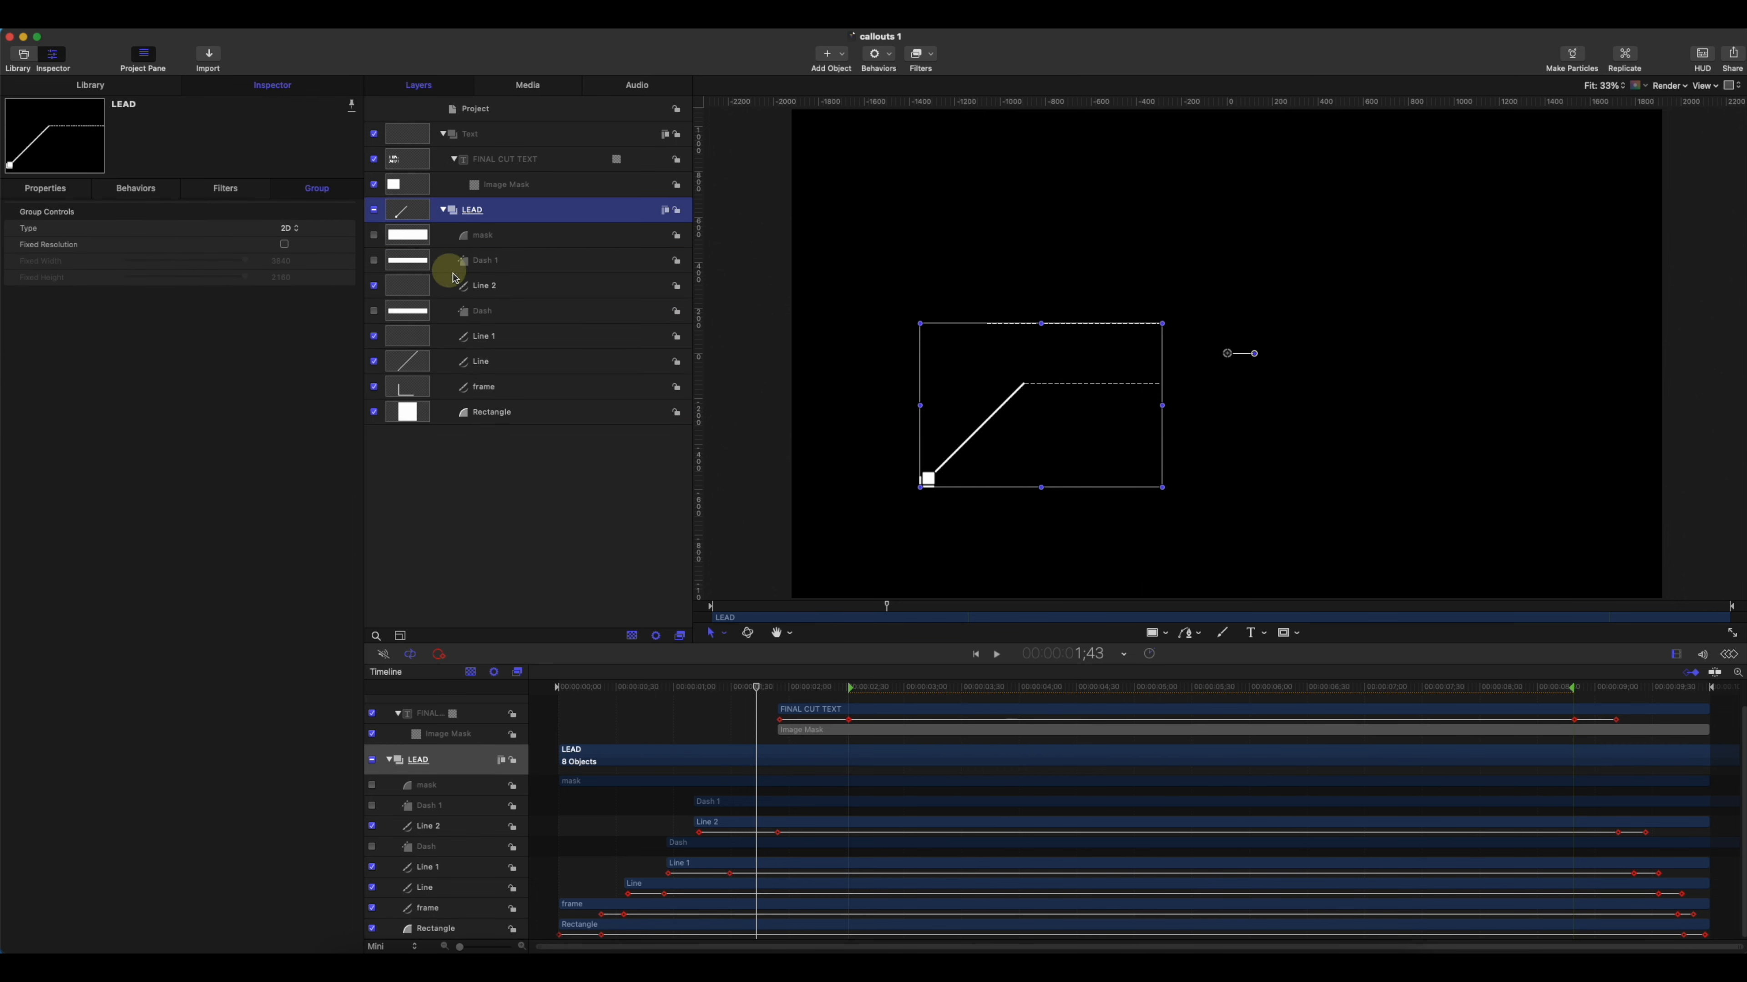
{"action": "left_click", "coordinate": [487, 410]}
{"action": "left_click", "coordinate": [484, 387]}
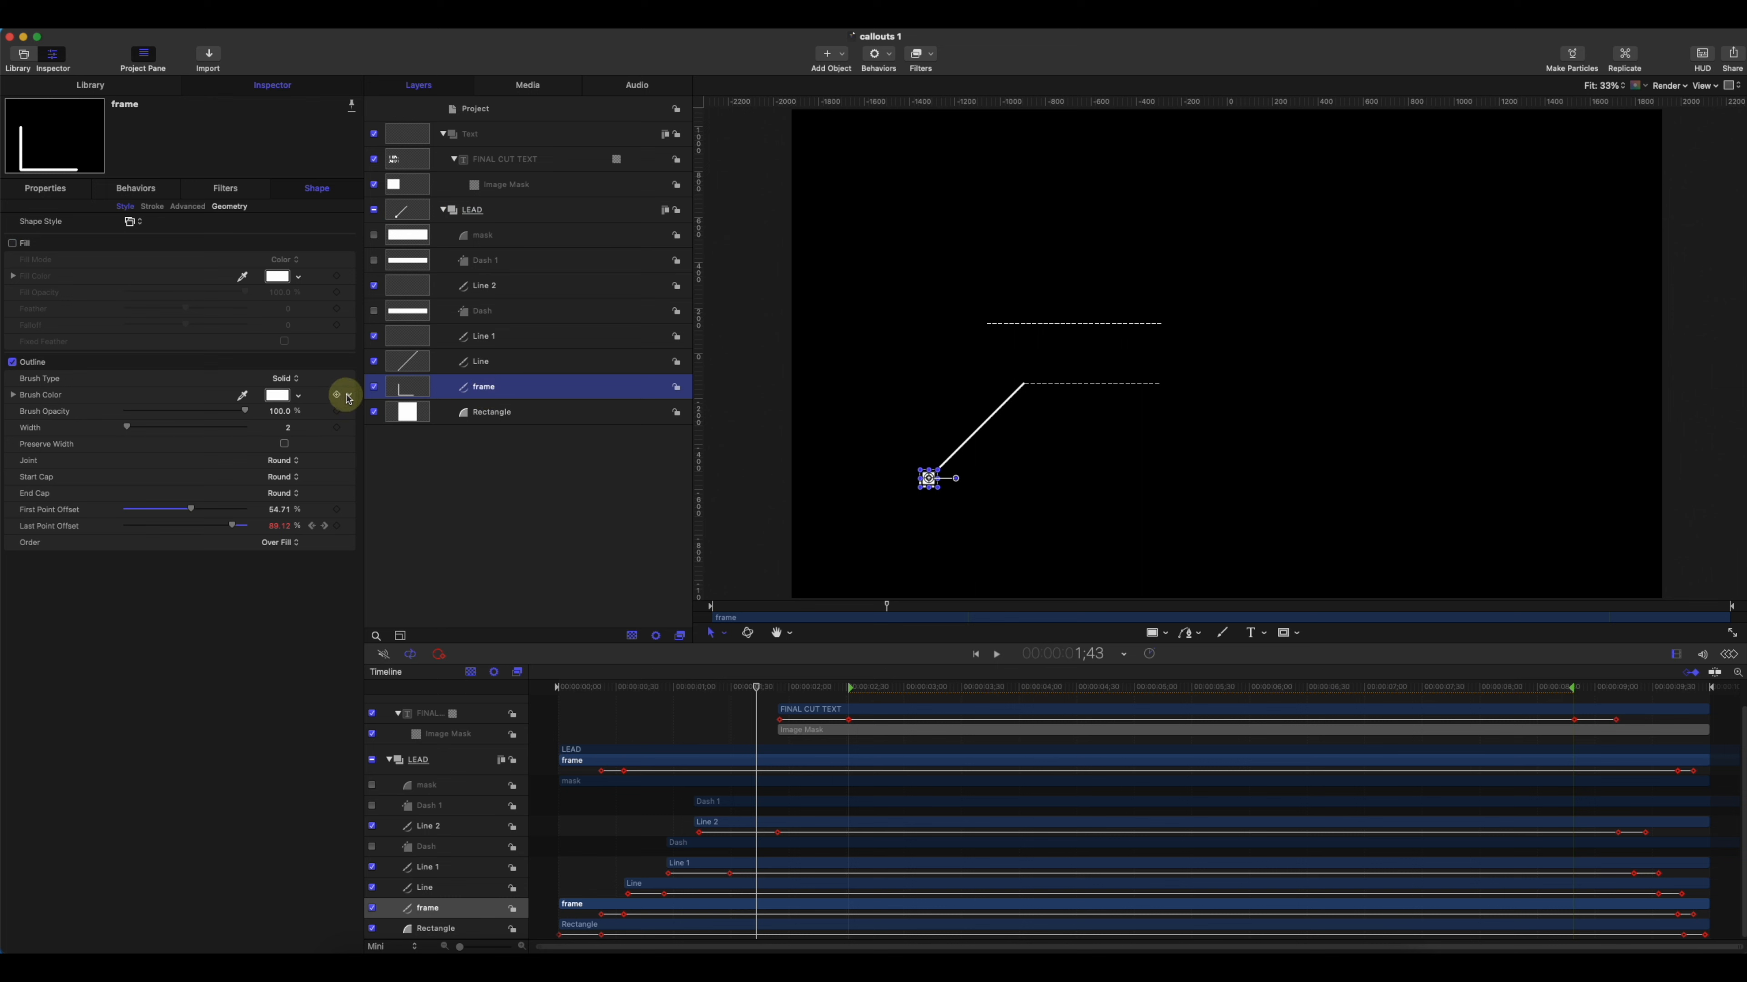
{"action": "left_click", "coordinate": [349, 398]}
{"action": "mouse_move", "coordinate": [441, 540]}
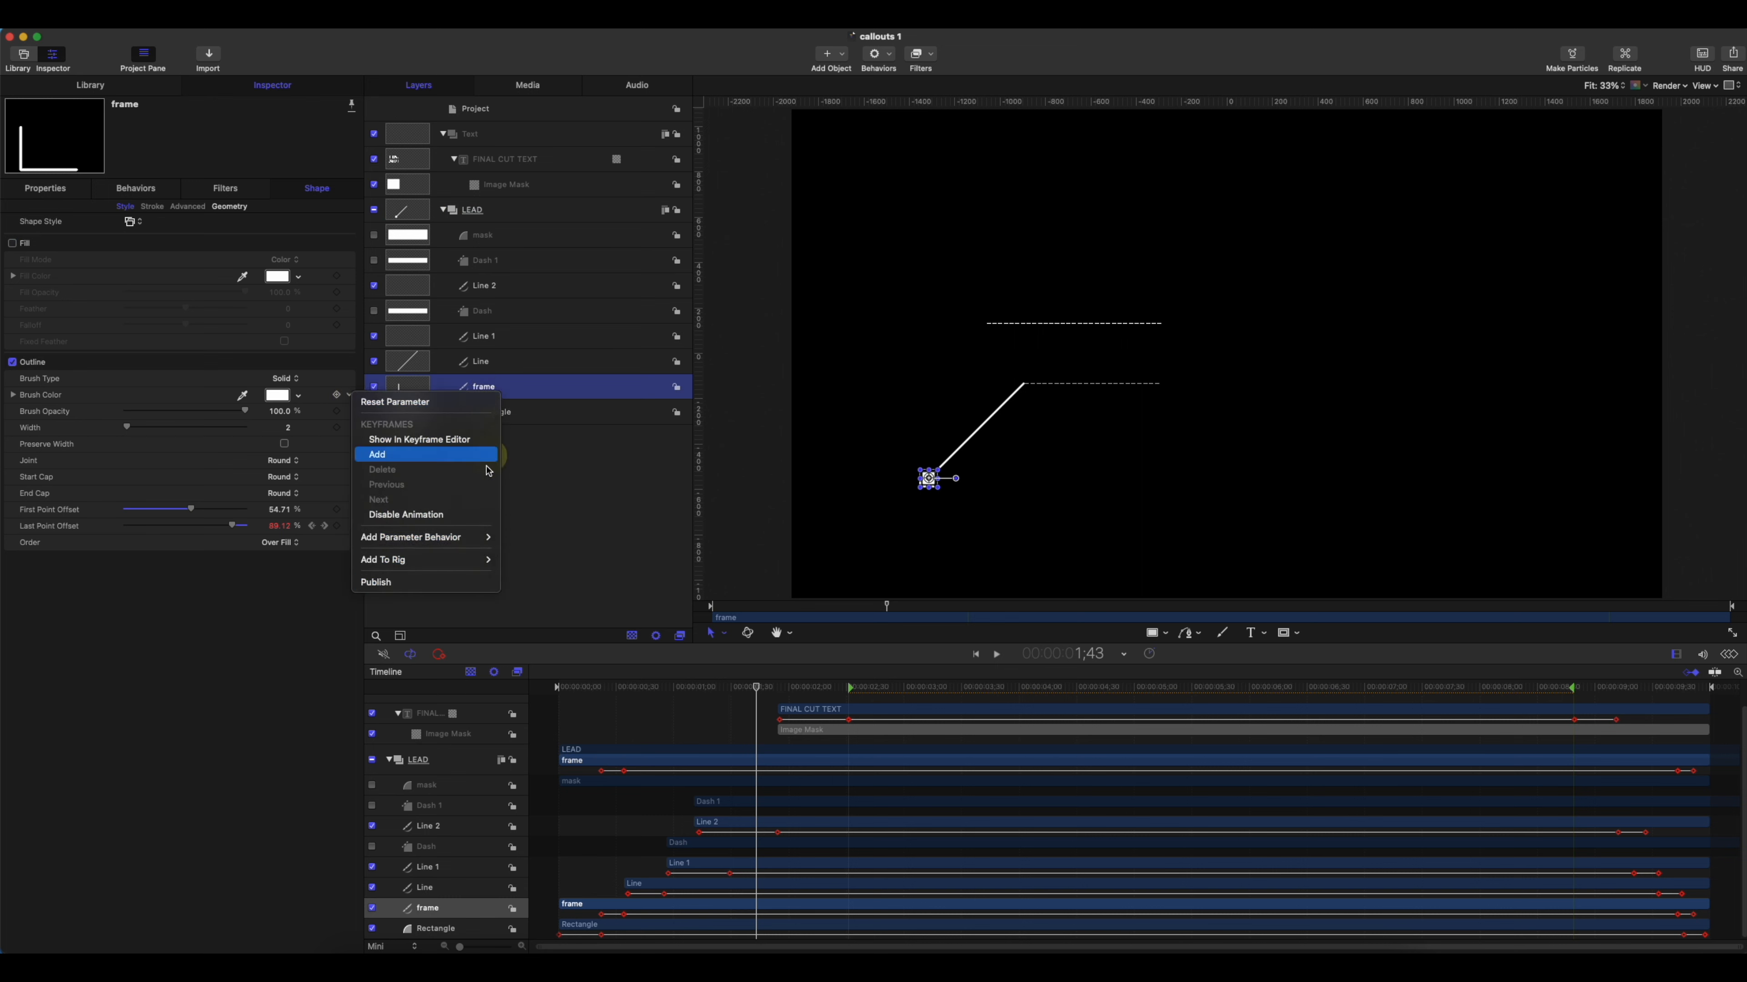
{"action": "left_click", "coordinate": [511, 417]}
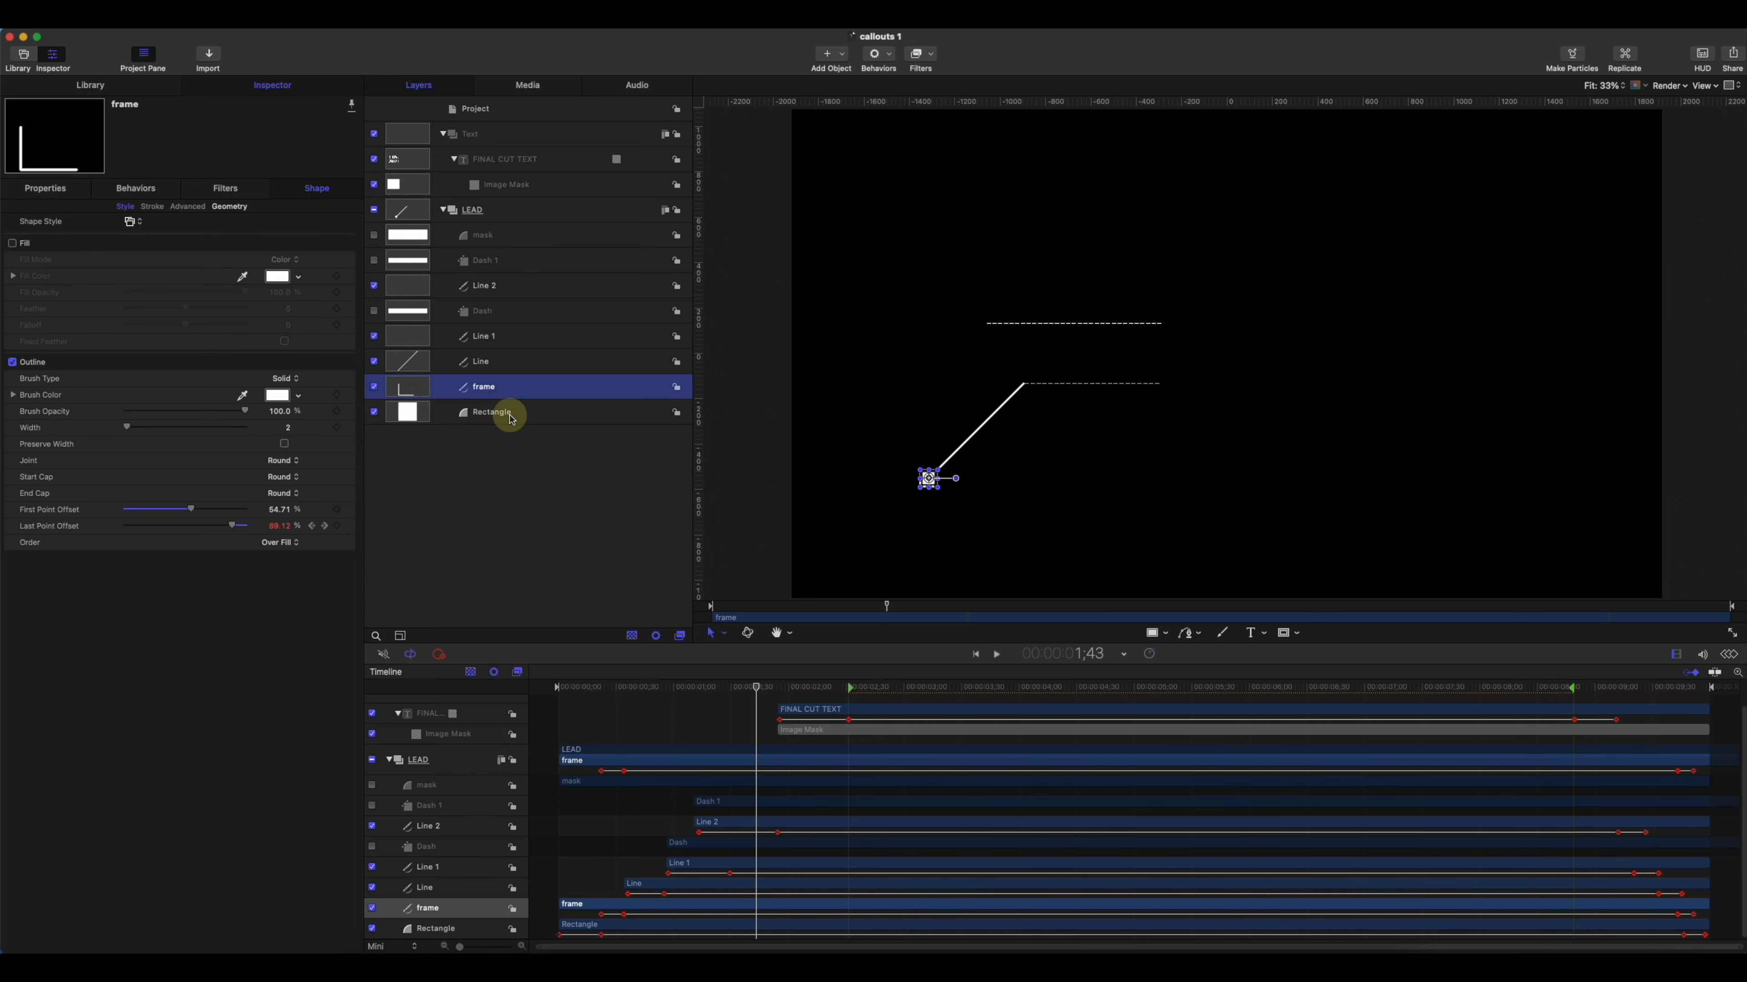
{"action": "left_click", "coordinate": [465, 214]}
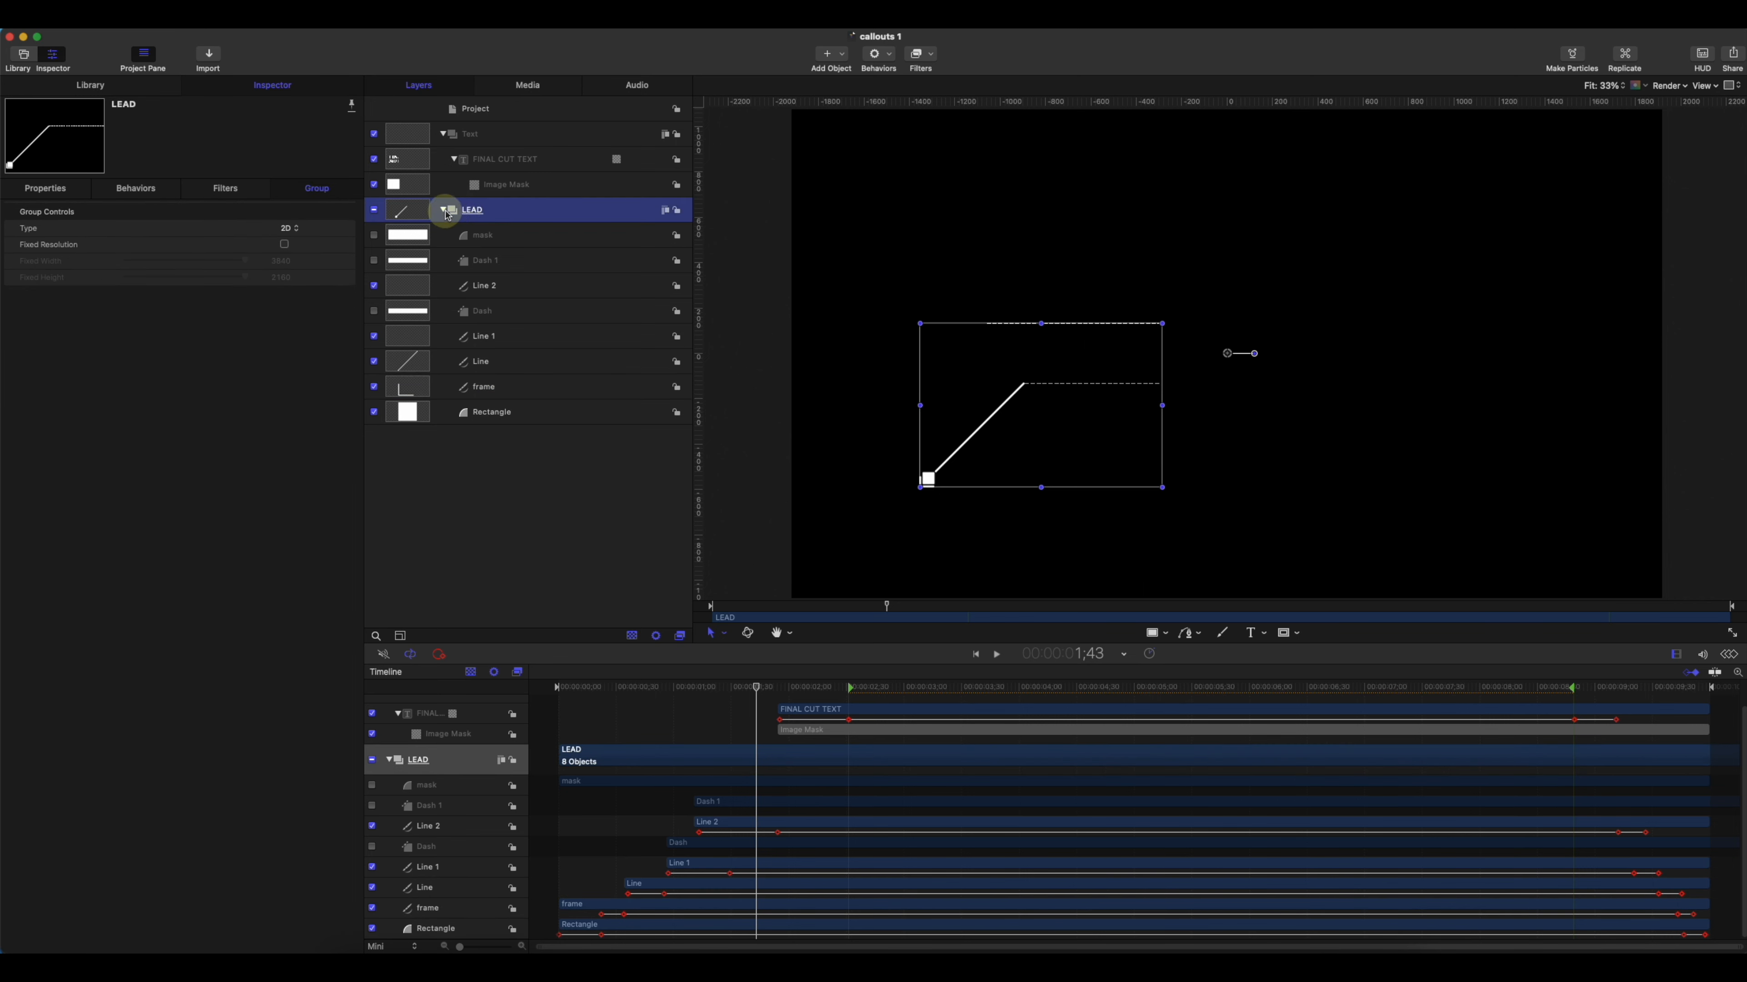
- Collapse the LEAD group and apply the Colorize color filter to it
{"action": "left_click", "coordinate": [444, 211]}
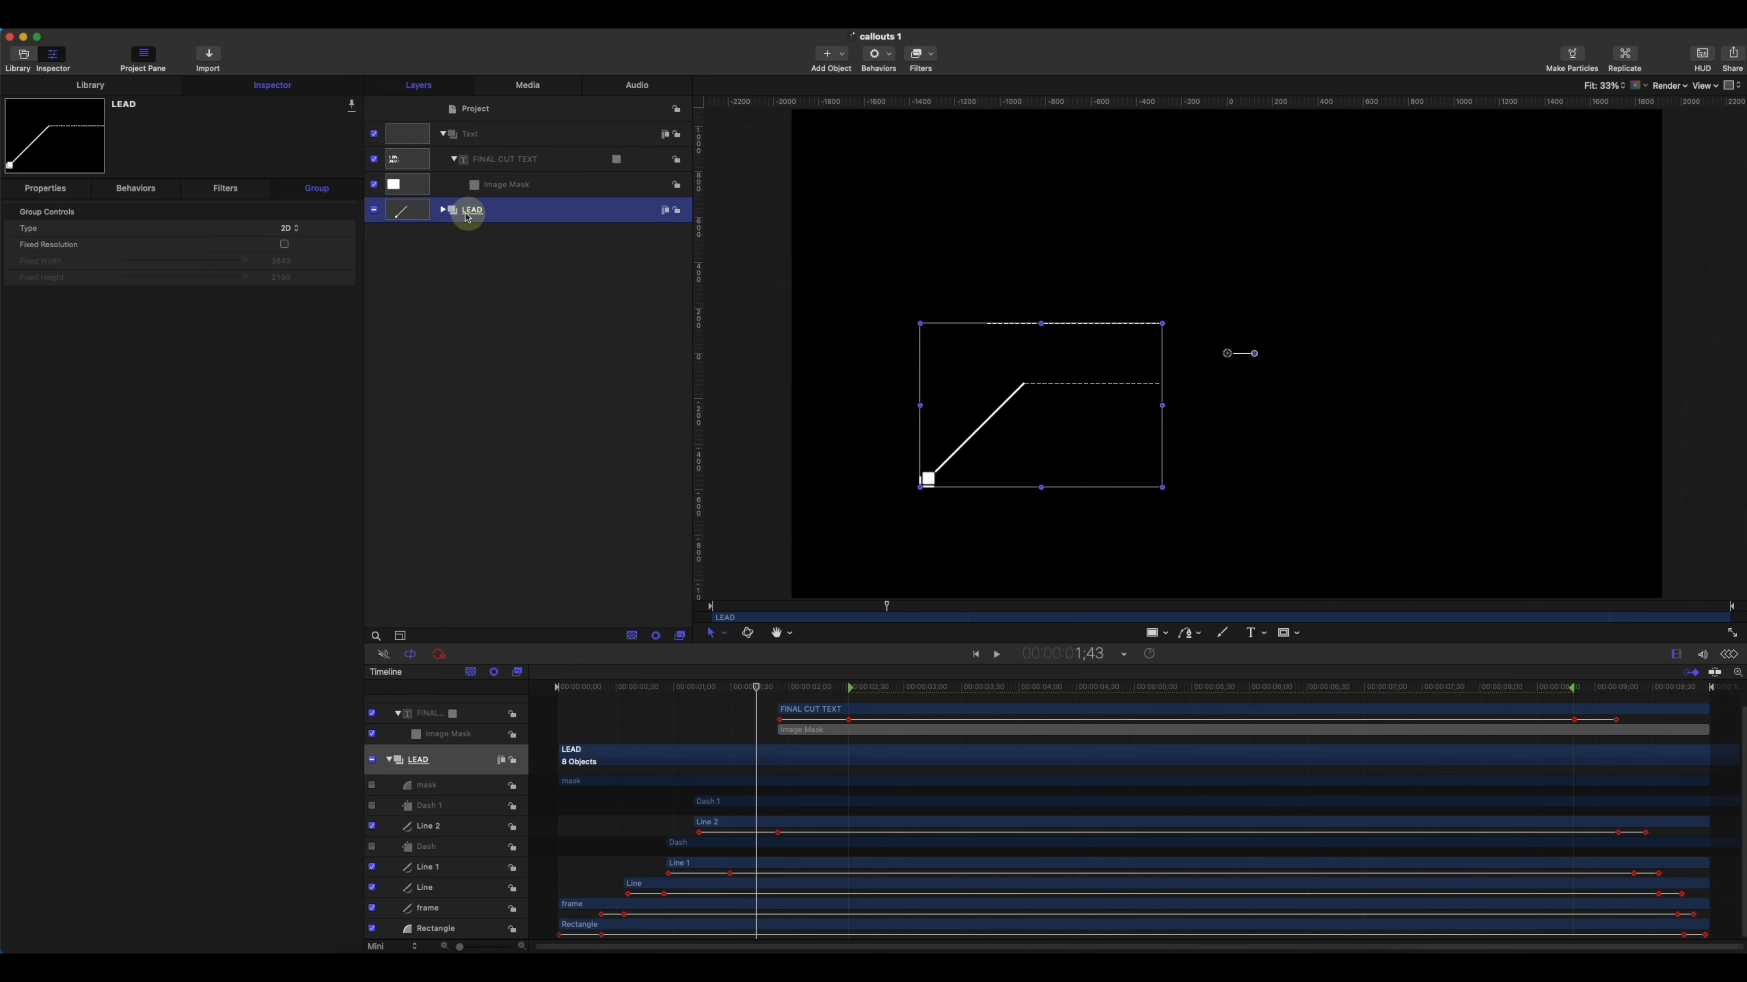
{"action": "left_click", "coordinate": [927, 54]}
{"action": "mouse_move", "coordinate": [939, 119]}
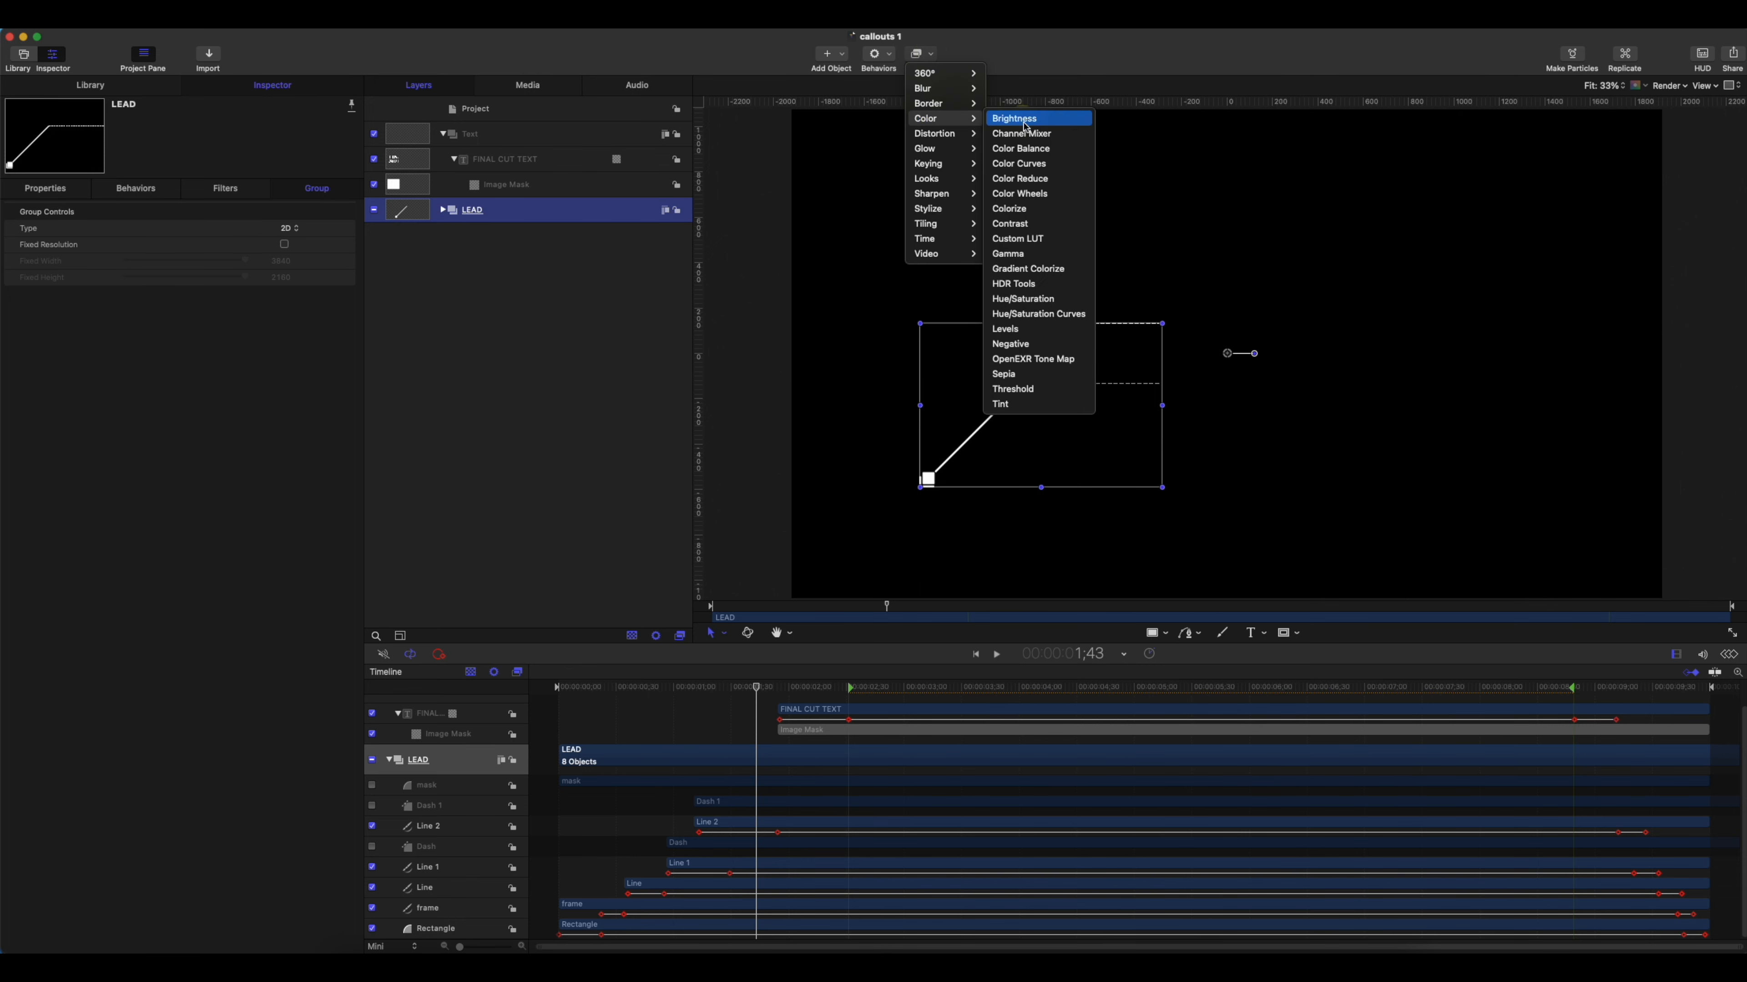
{"action": "left_click", "coordinate": [1029, 210]}
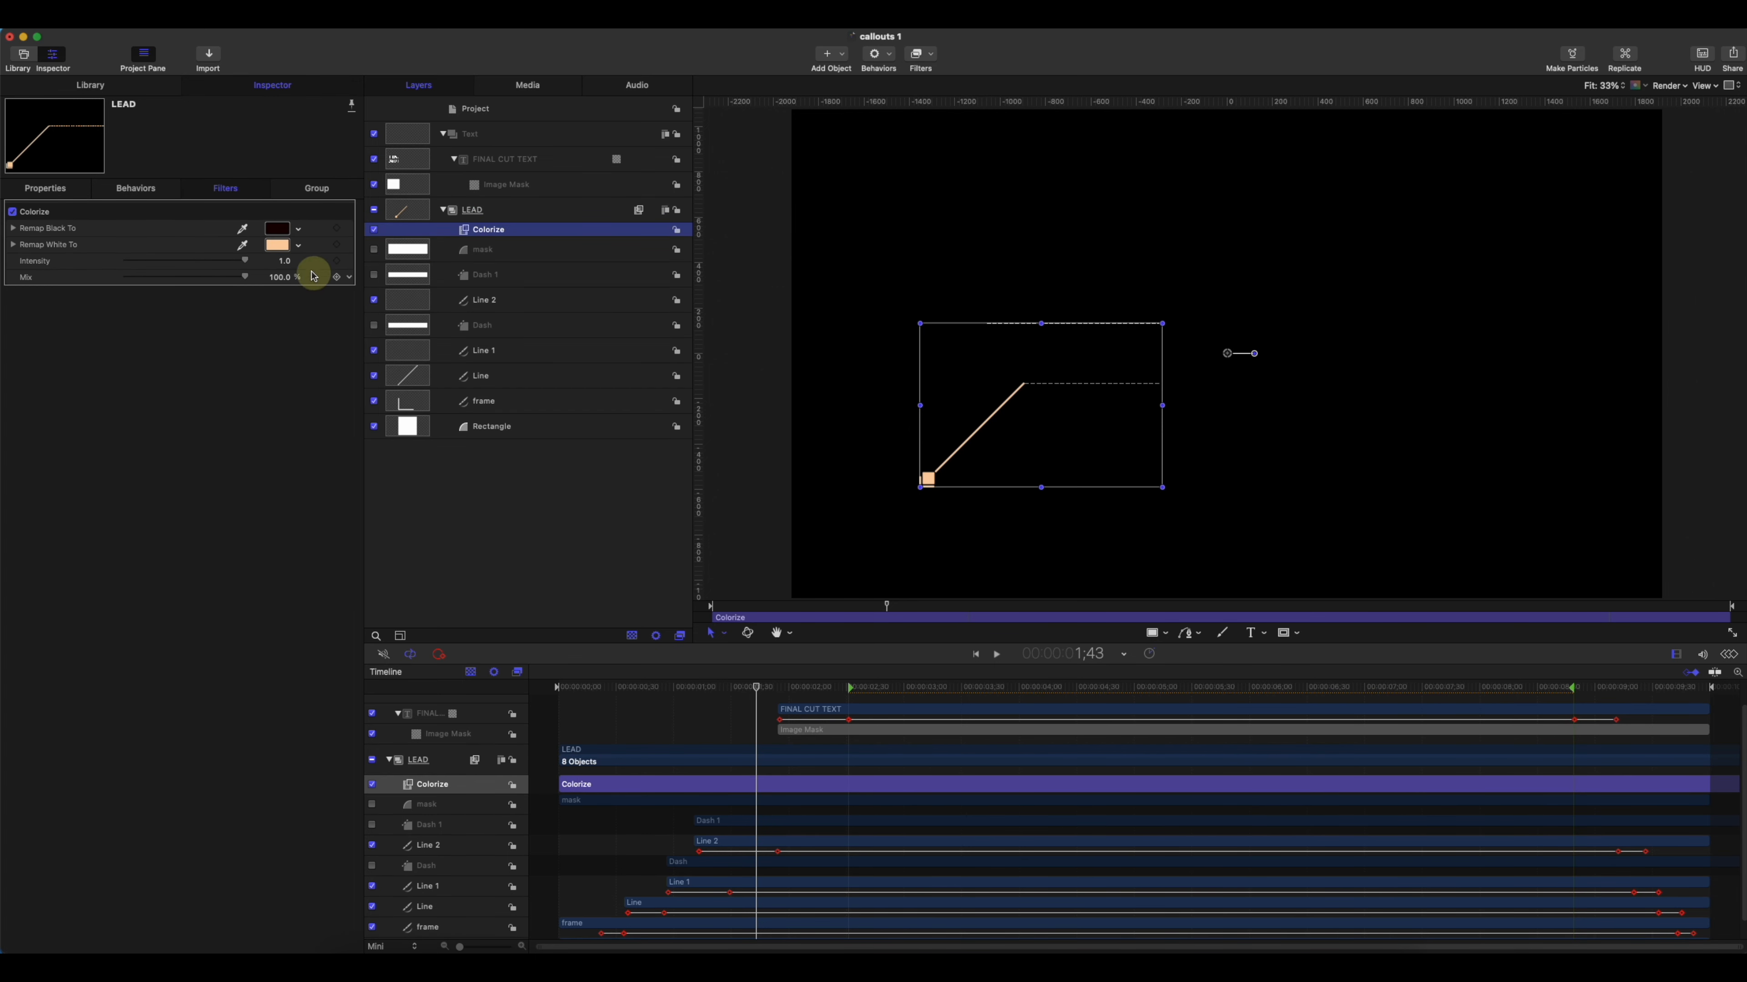
- Set the Colorize filter's Remap White To color to White and publish that parameter
{"action": "left_click", "coordinate": [277, 246]}
{"action": "left_click", "coordinate": [271, 250]}
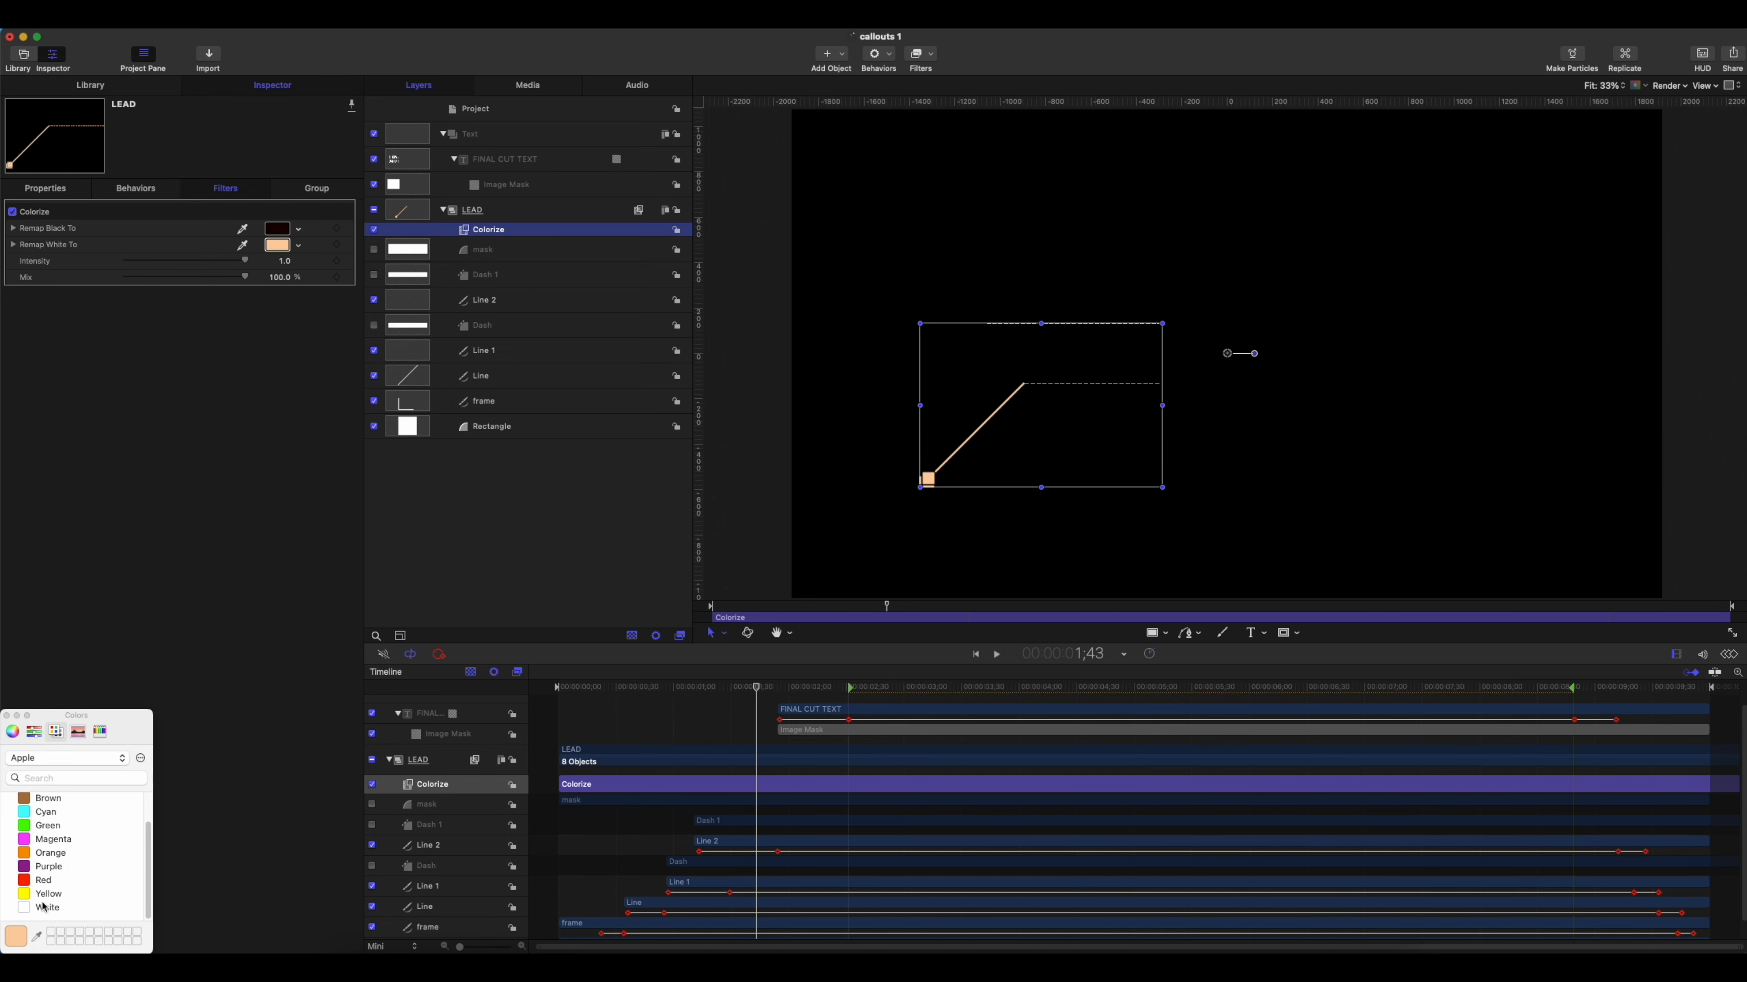
{"action": "left_click", "coordinate": [47, 909]}
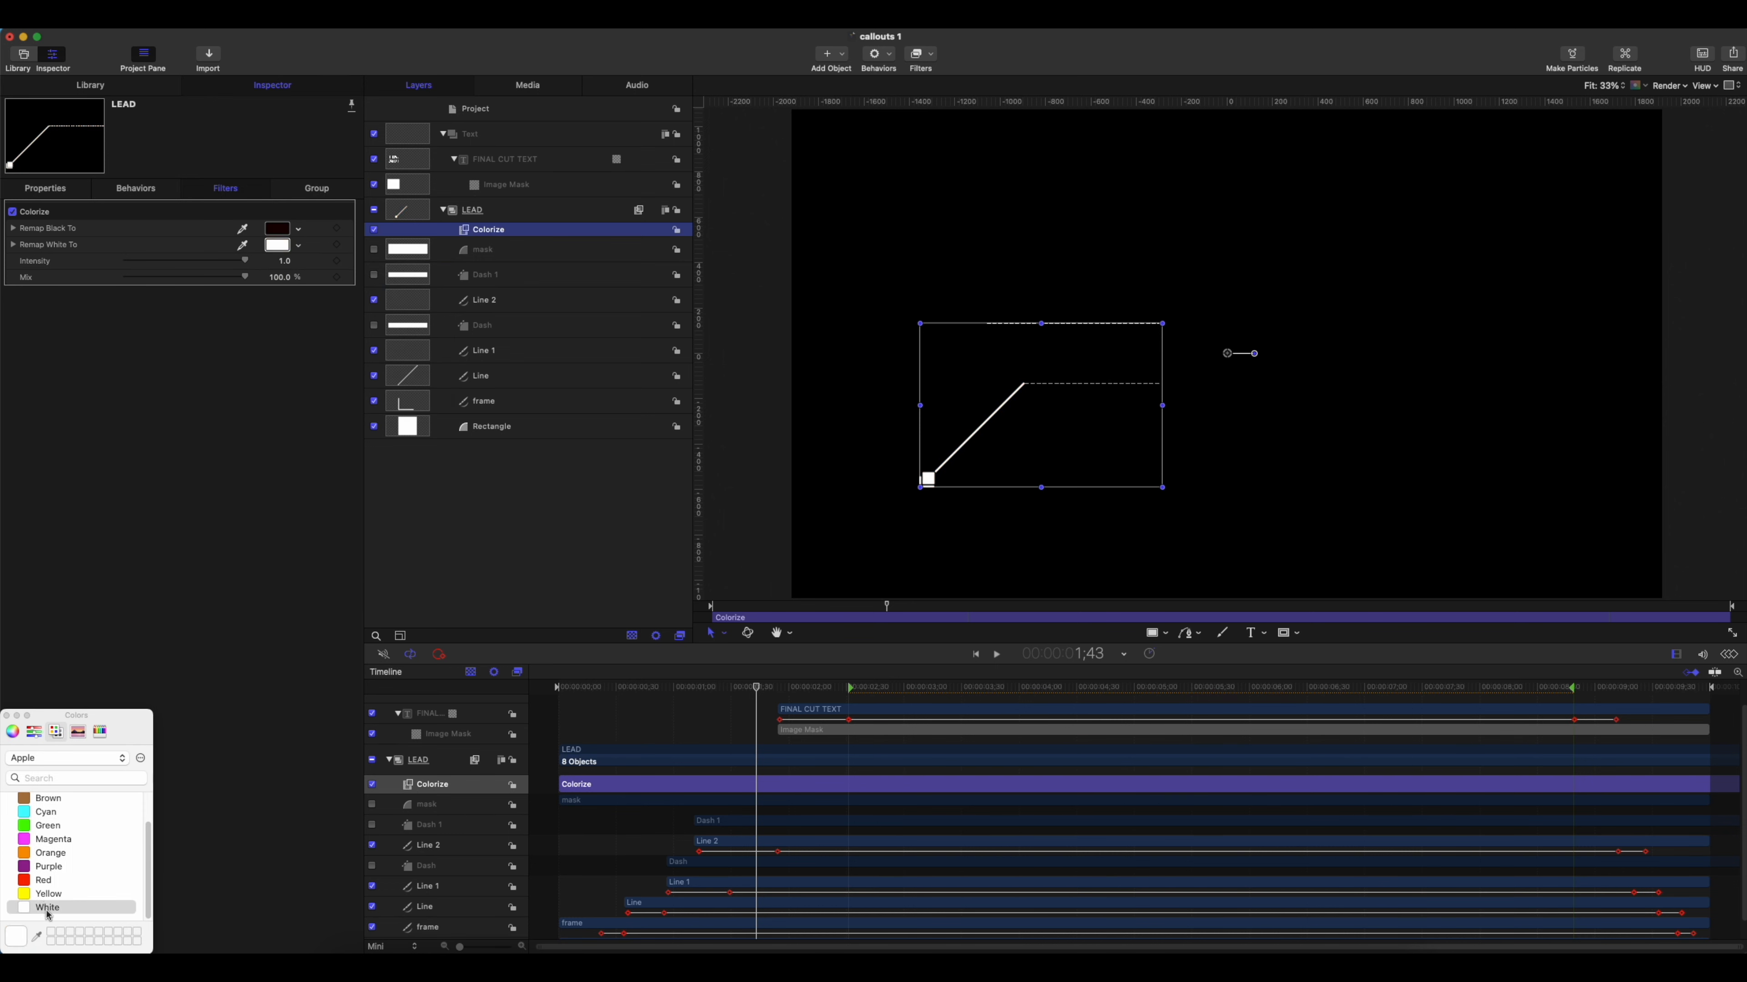
{"action": "left_click", "coordinate": [8, 717]}
{"action": "left_click", "coordinate": [343, 246]}
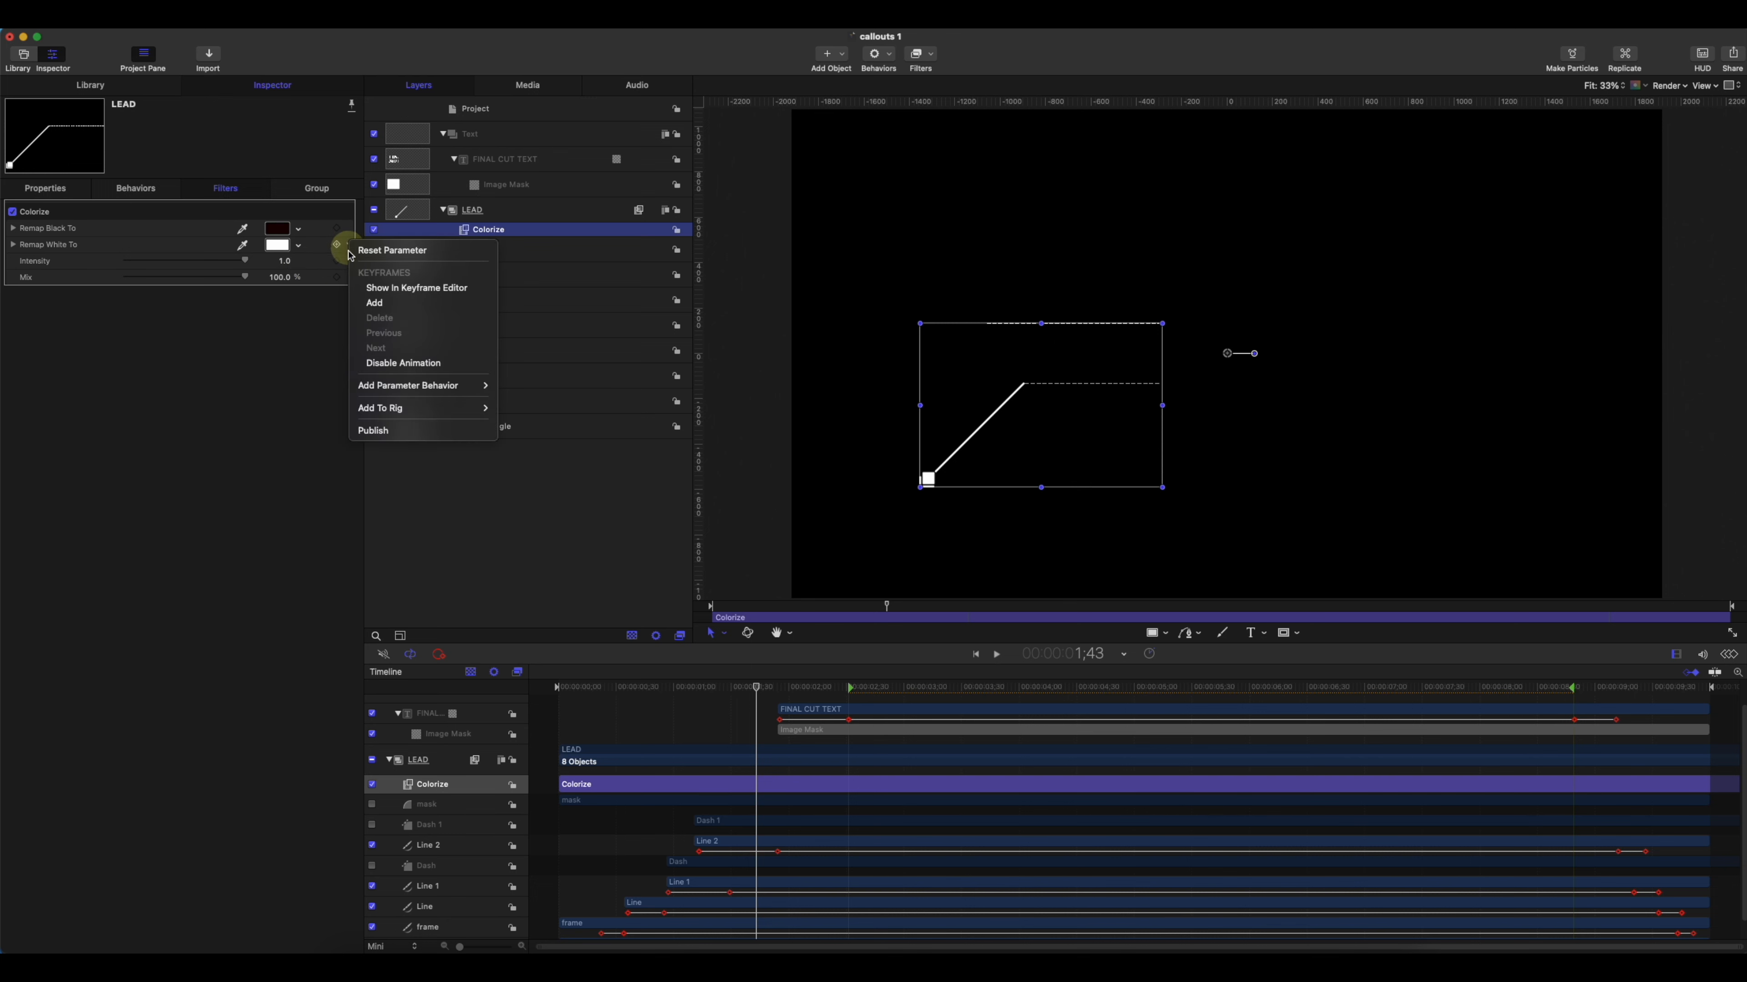
{"action": "left_click", "coordinate": [431, 430]}
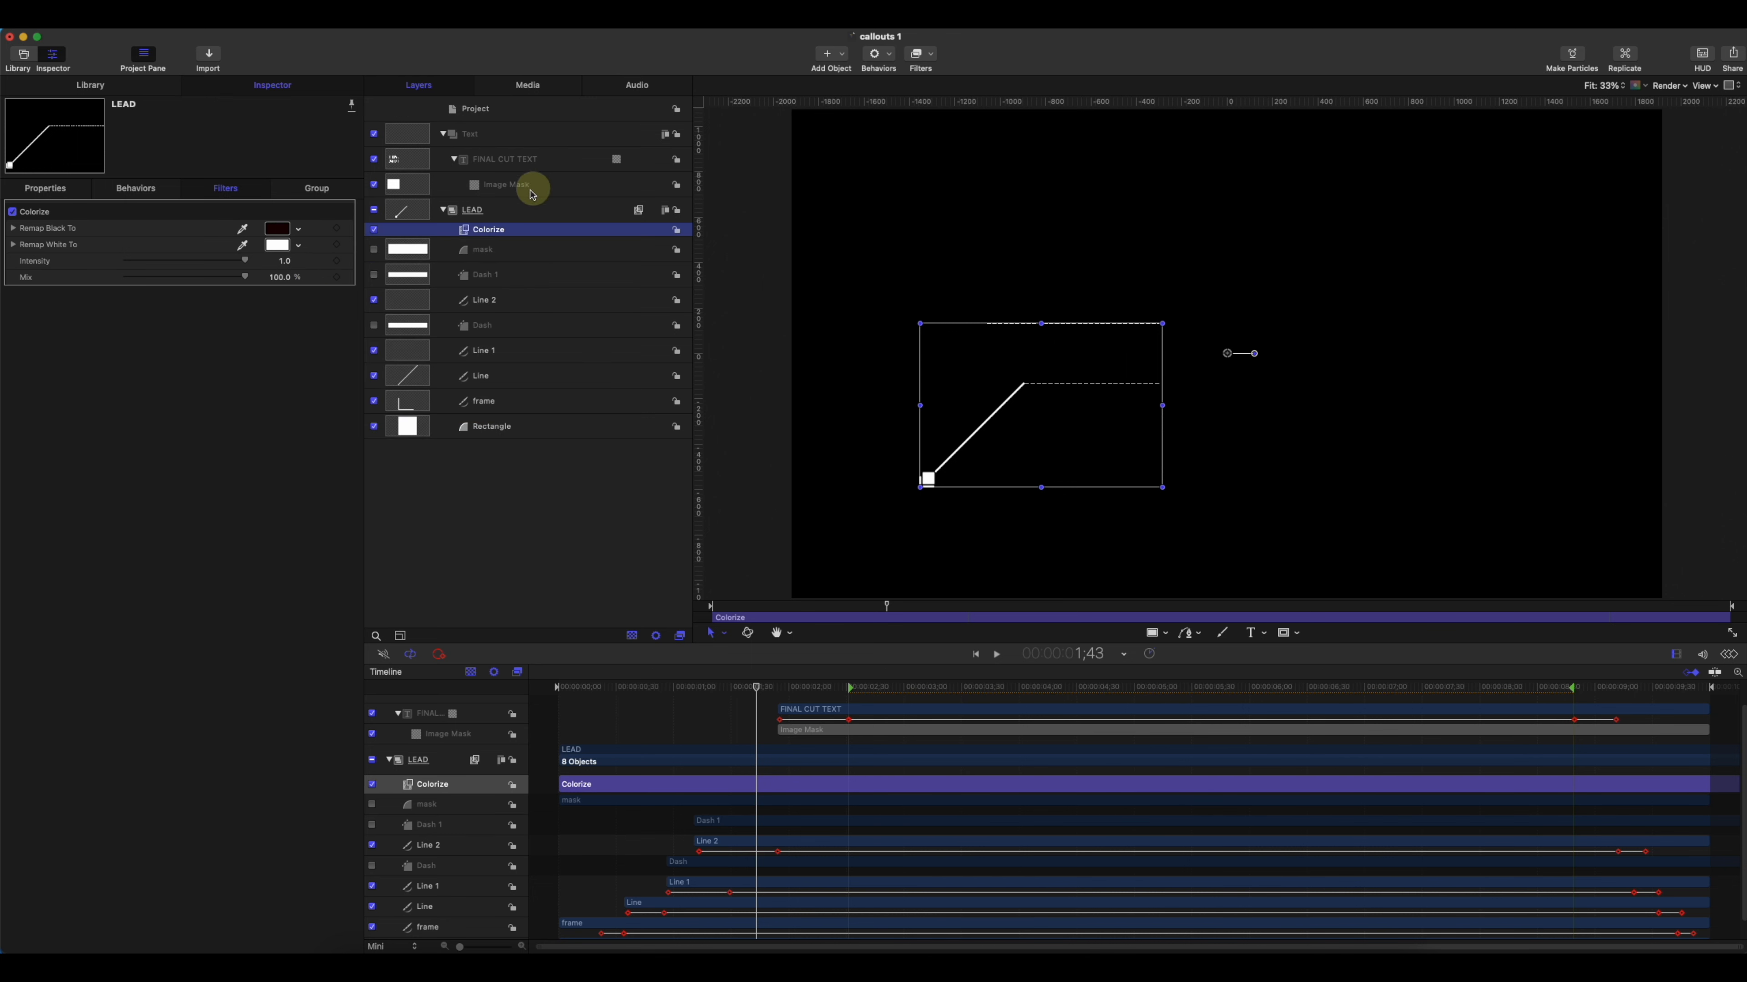
- Move the playhead to 7;42 and publish the Text parameter of the FINAL CUT TEXT layer
{"action": "left_click_drag", "start_coordinate": [751, 694], "coordinate": [1444, 713]}
{"action": "left_click", "coordinate": [516, 160]}
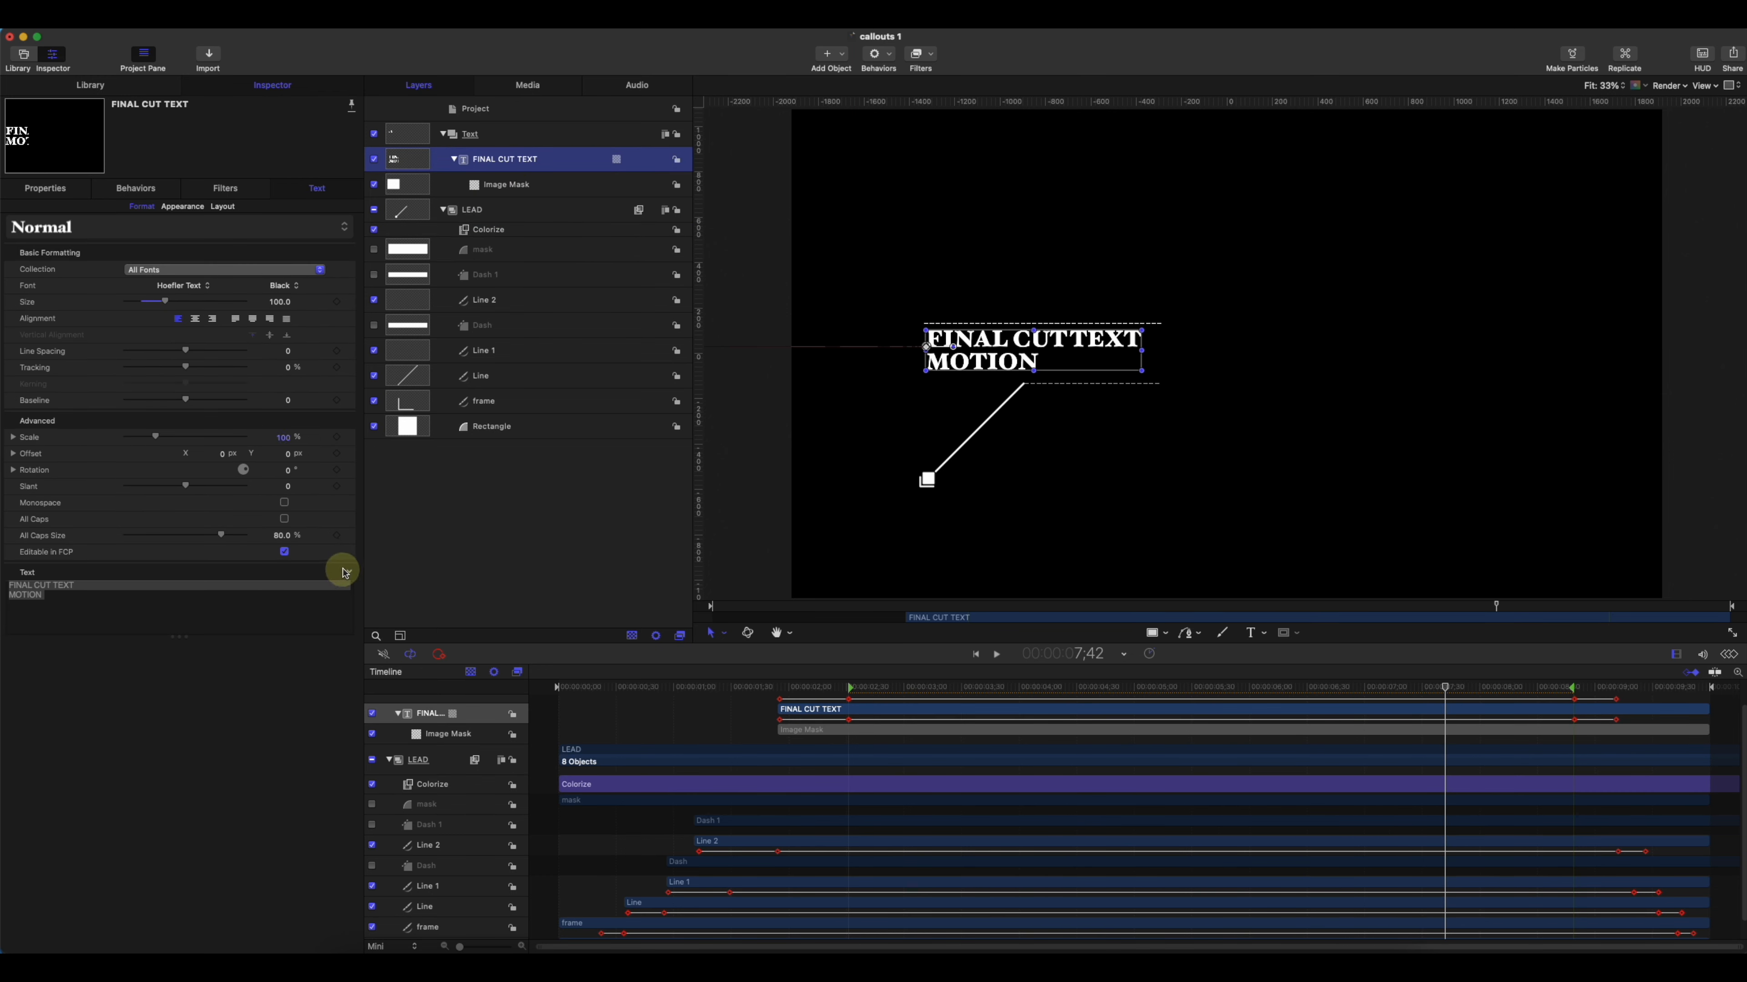
{"action": "right_click", "coordinate": [348, 570]}
{"action": "mouse_move", "coordinate": [458, 740]}
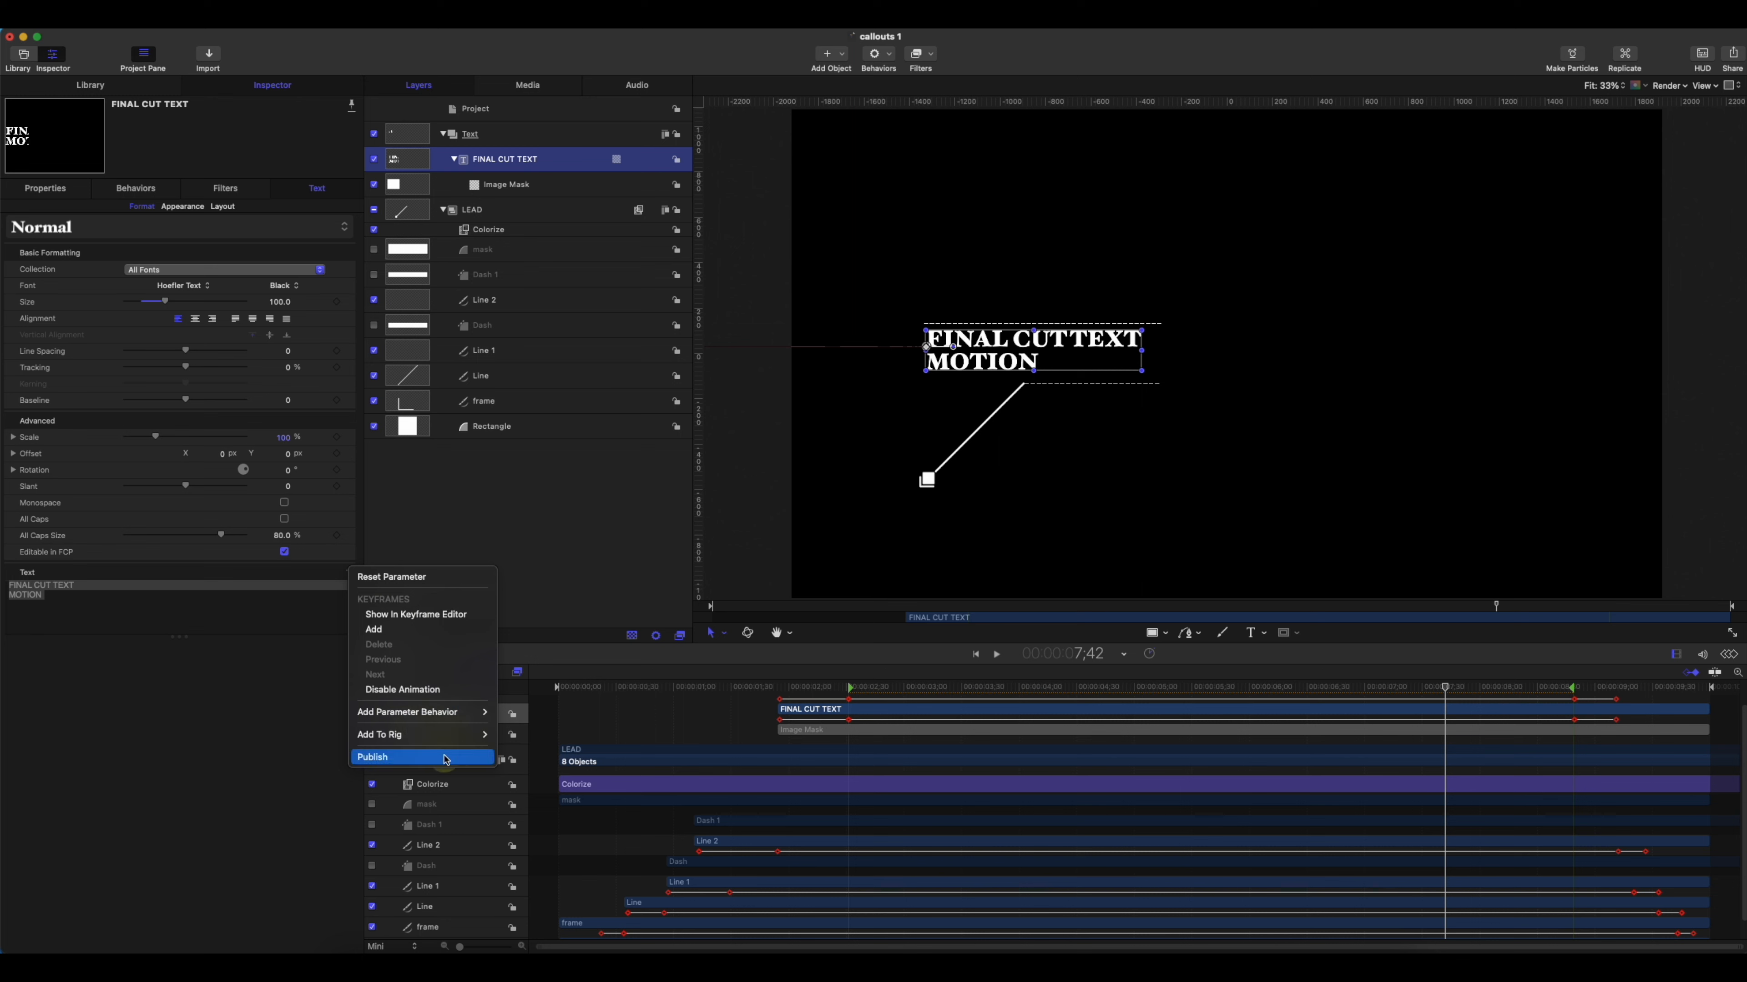
{"action": "left_click", "coordinate": [446, 757]}
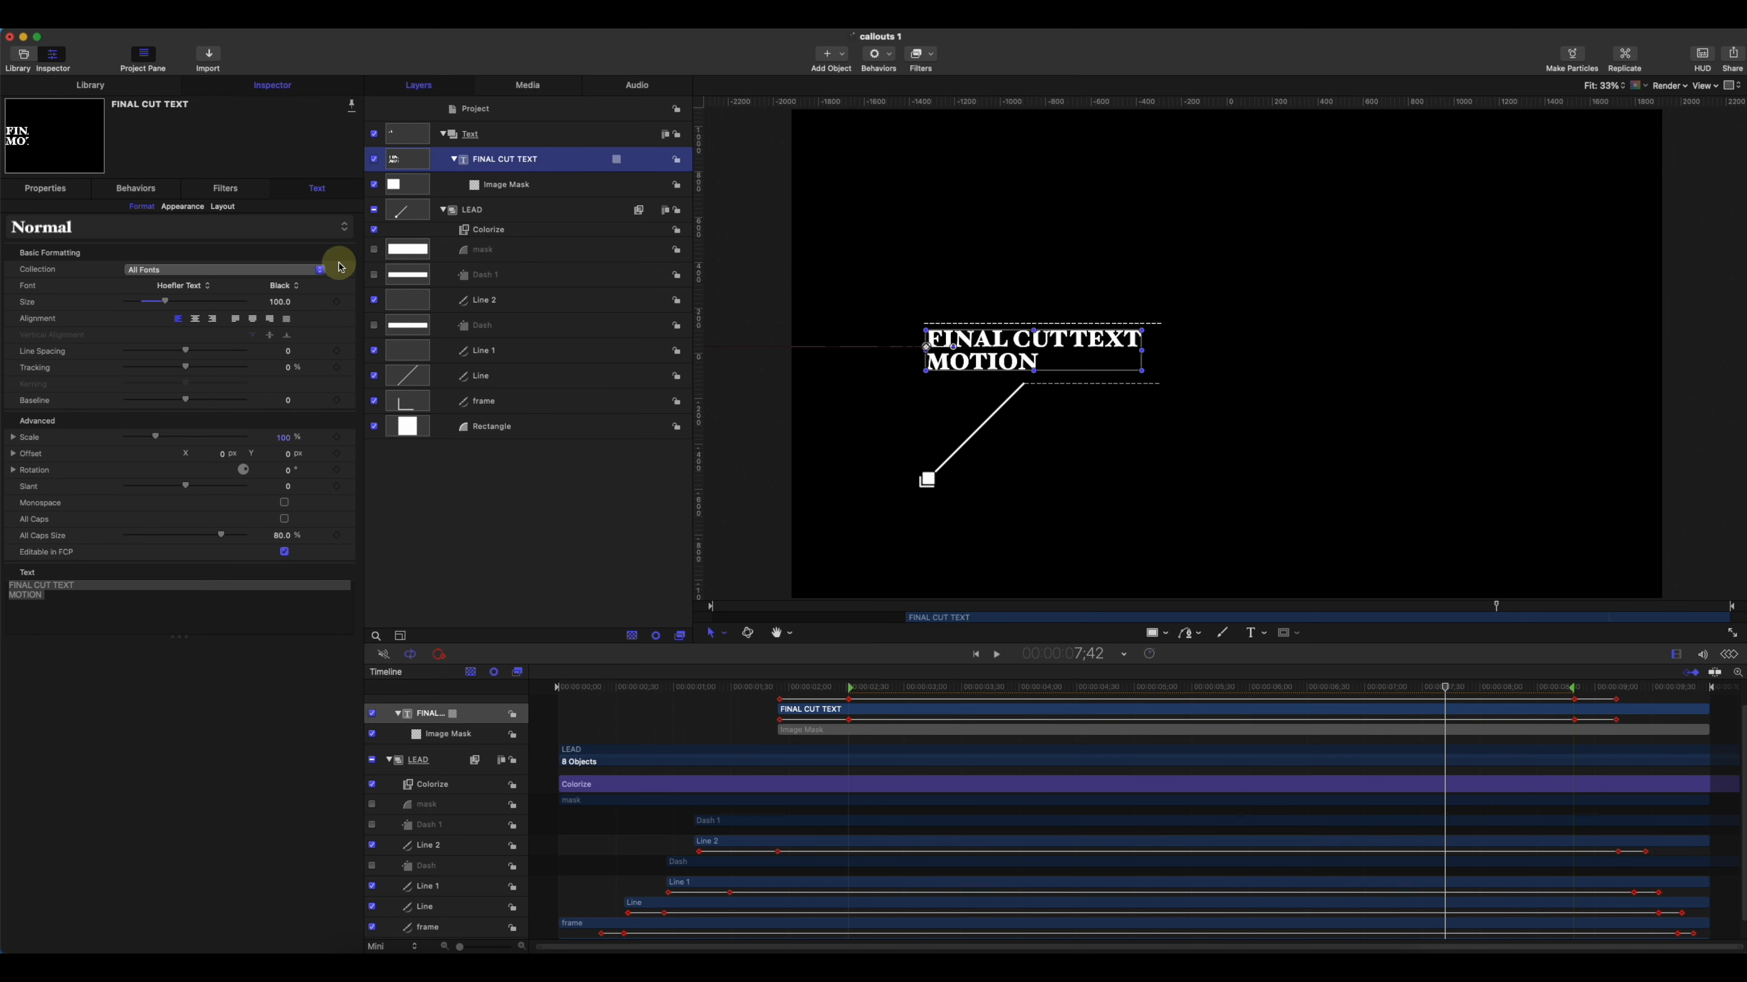
- Publish the Font, Size and Alignment parameters of the FINAL CUT TEXT layer
{"action": "left_click", "coordinate": [350, 289]}
{"action": "left_click", "coordinate": [394, 472]}
{"action": "left_click", "coordinate": [349, 305]}
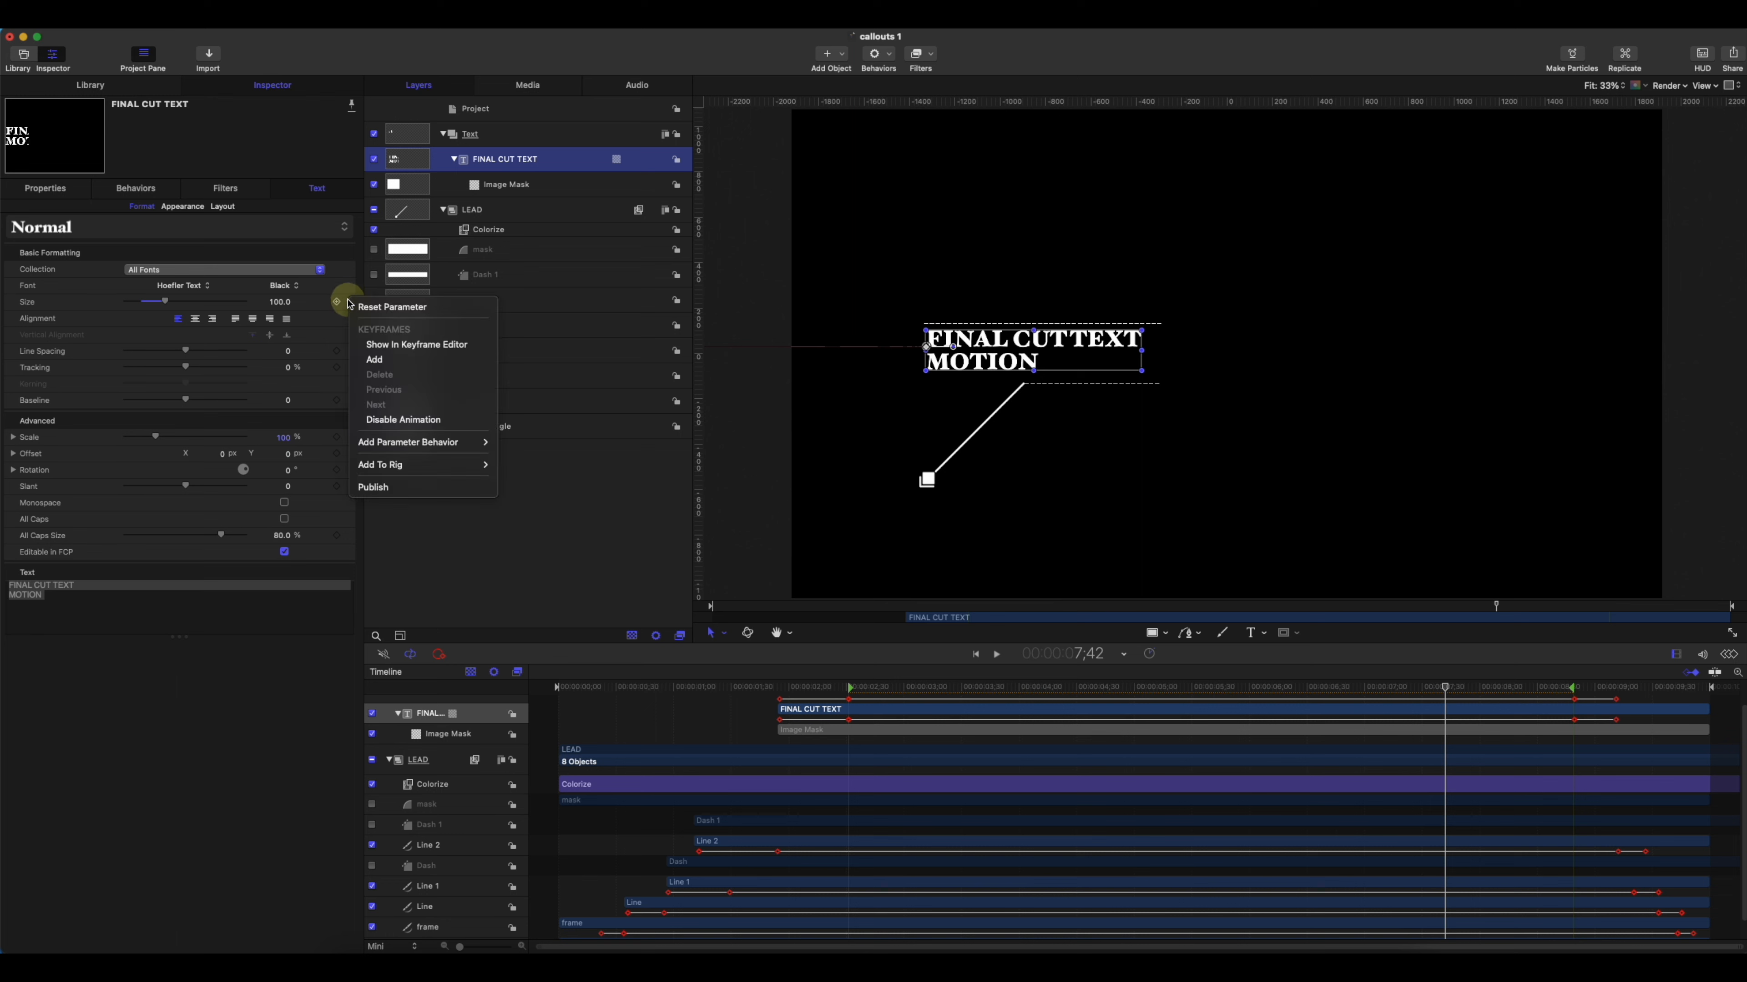
{"action": "left_click", "coordinate": [385, 487]}
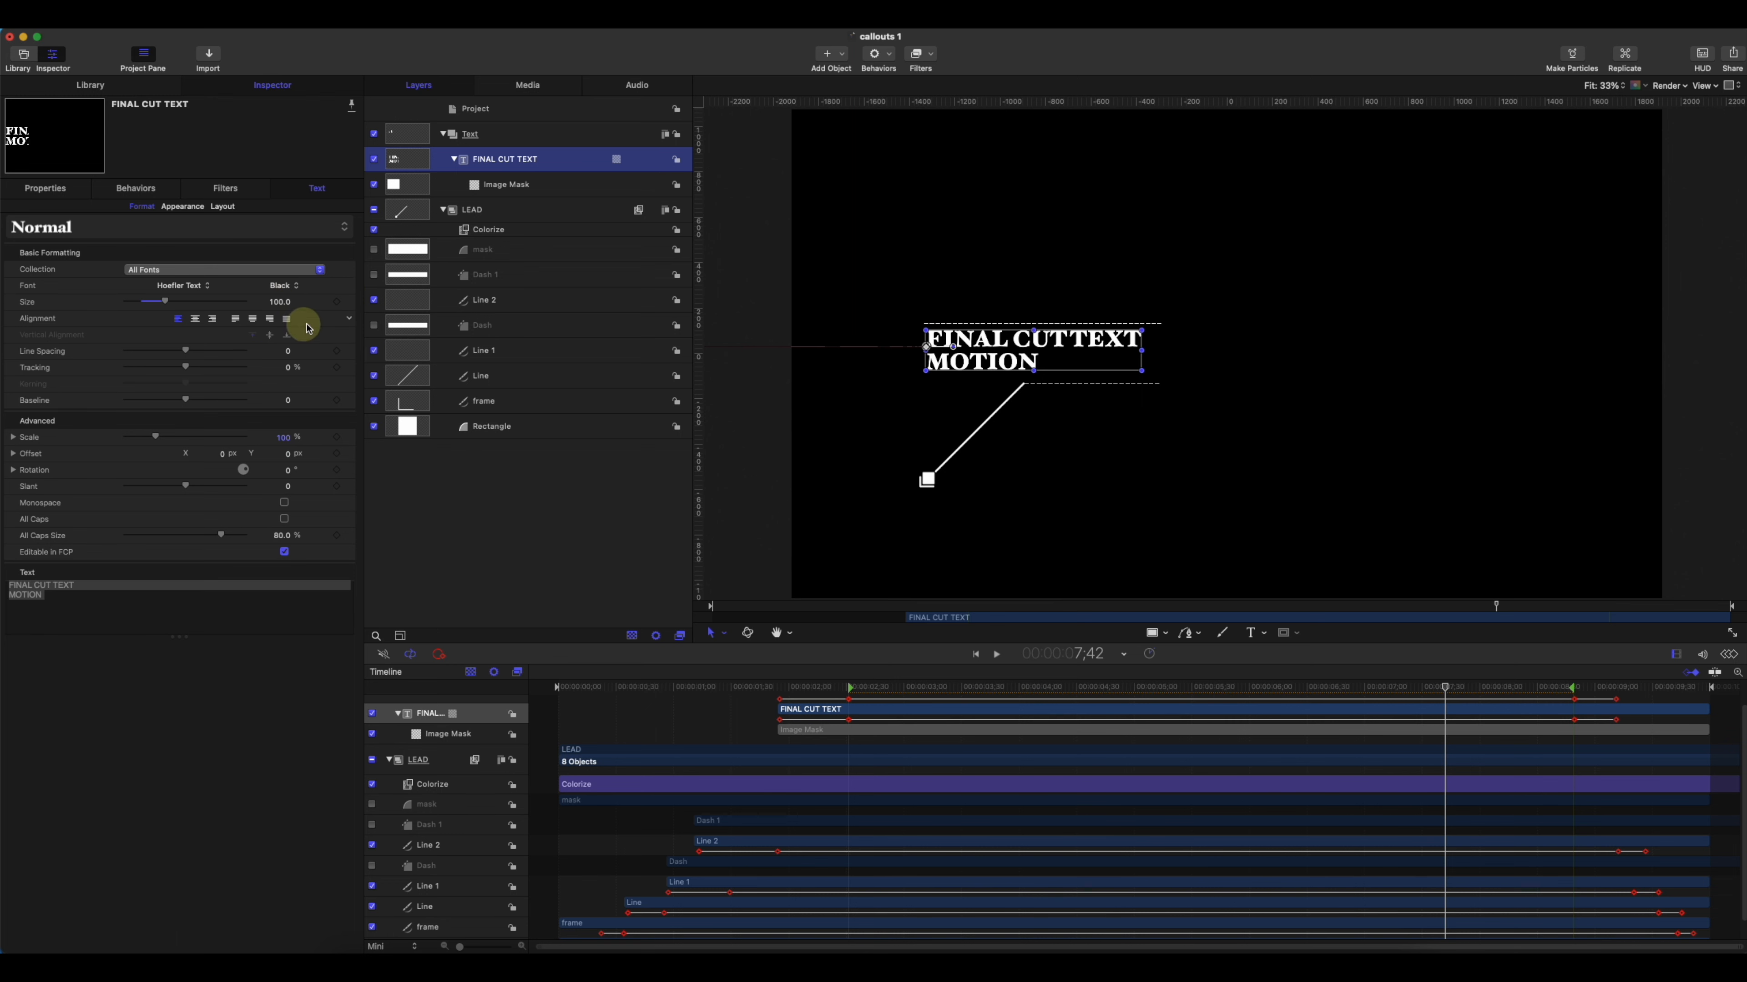
{"action": "left_click", "coordinate": [349, 319]}
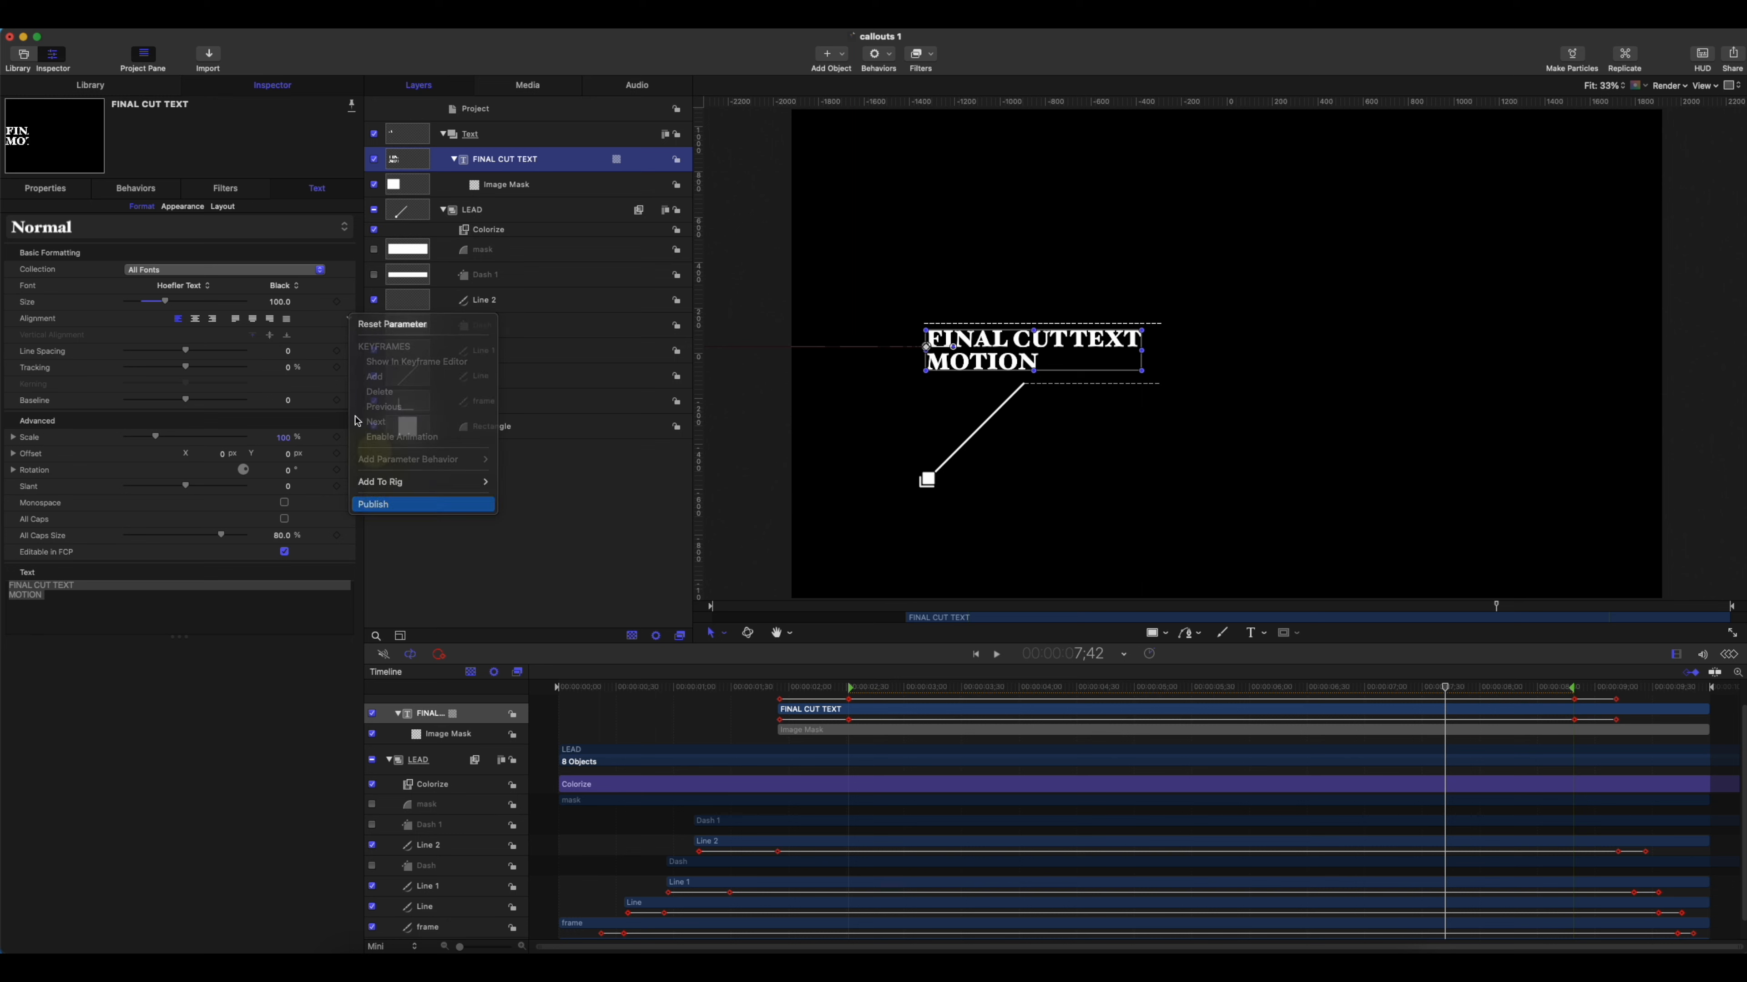
{"action": "left_click", "coordinate": [386, 504]}
- Publish the face Color parameter from the FINAL CUT TEXT layer's appearance settings
{"action": "left_click", "coordinate": [183, 206]}
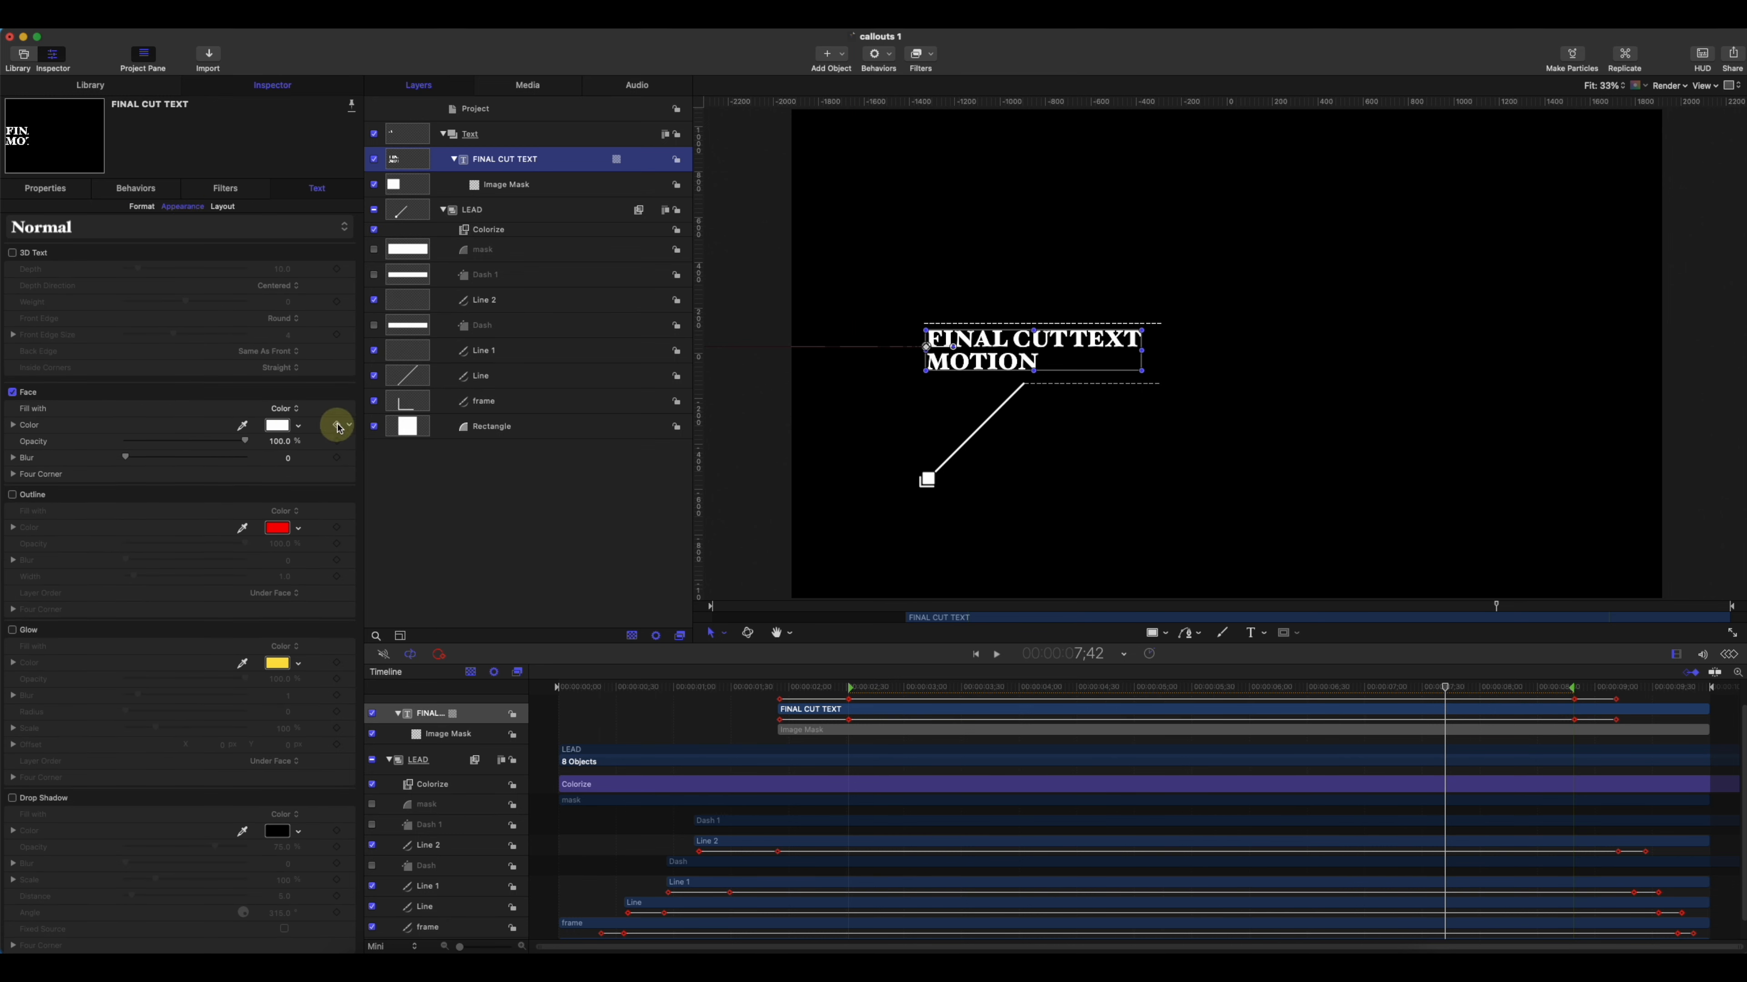
{"action": "left_click", "coordinate": [351, 426]}
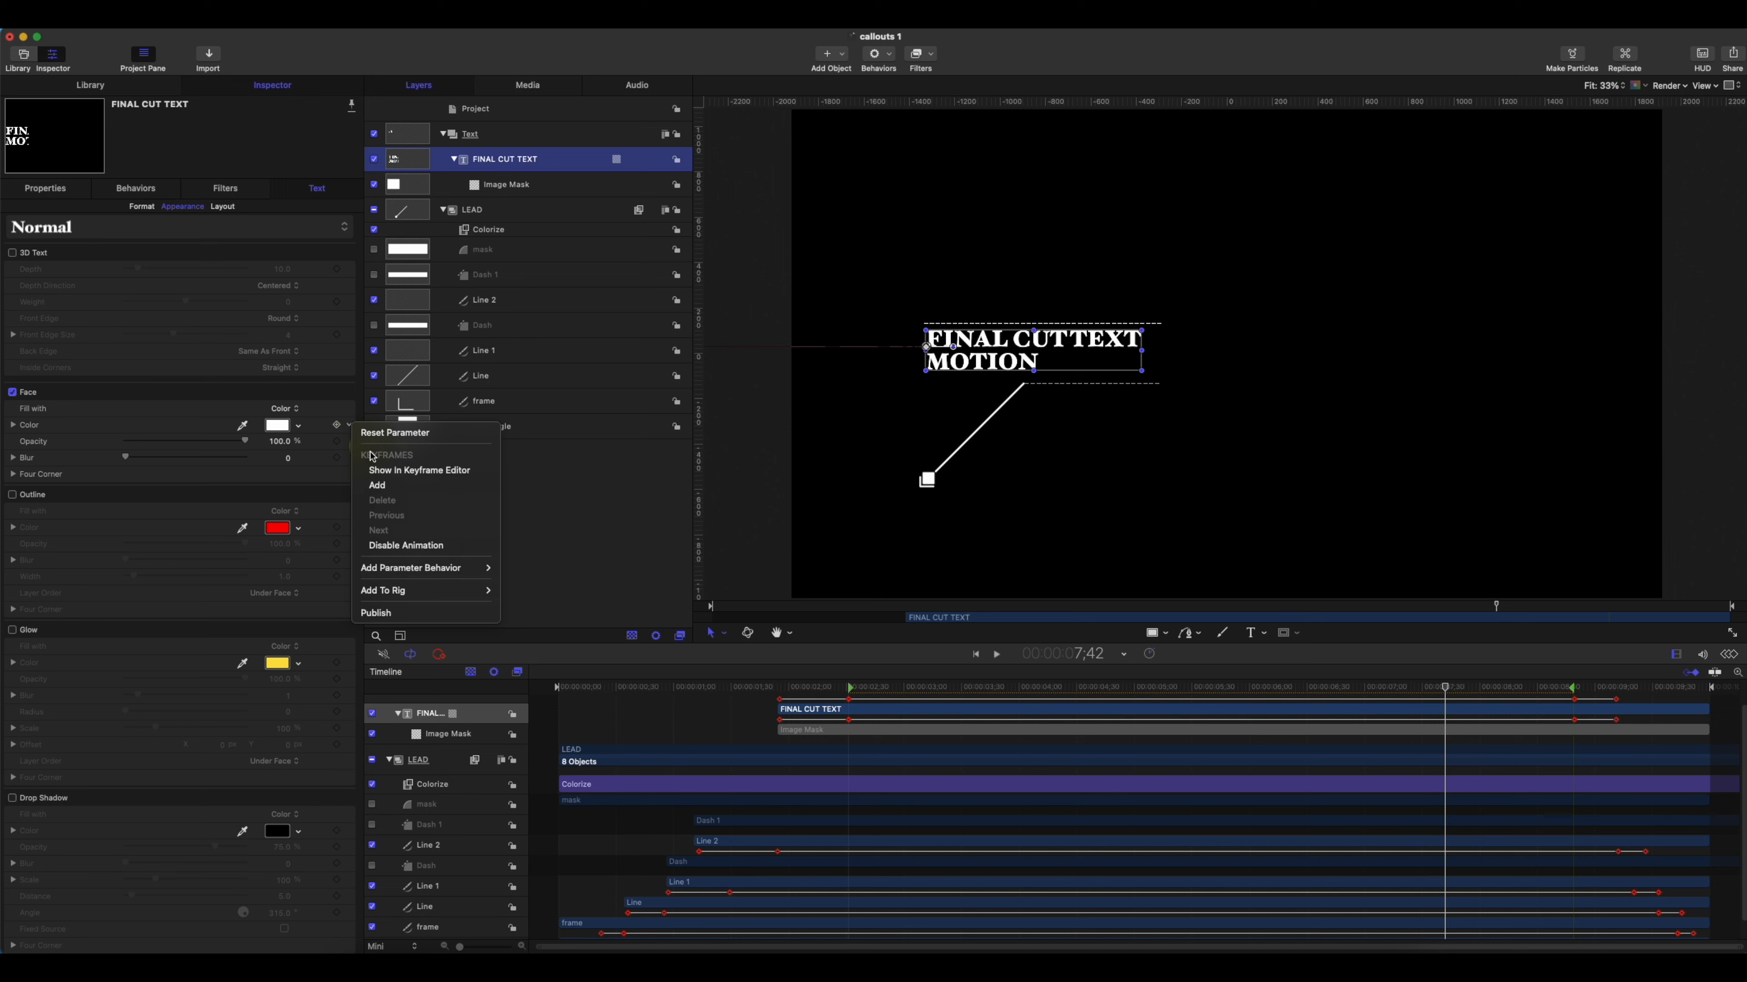
{"action": "left_click", "coordinate": [407, 613]}
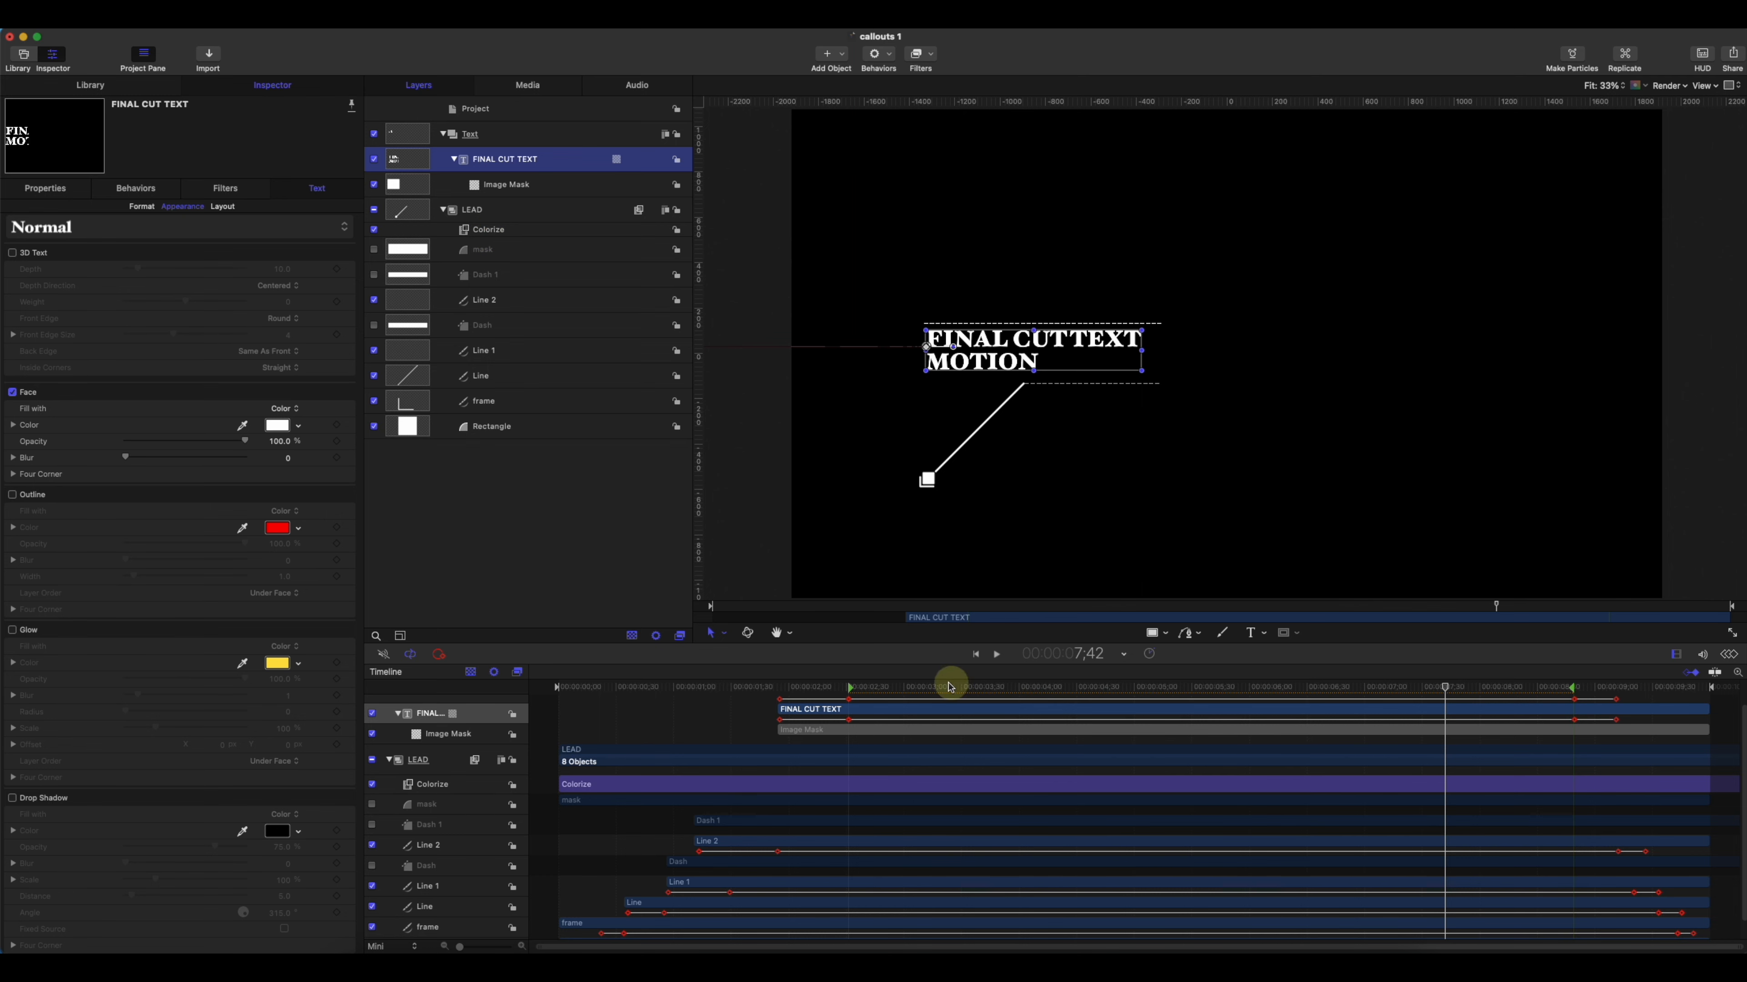
- Scrub to 2;52, and rename the project's published Remap White To parameter as LEAD COLOR
{"action": "left_click_drag", "start_coordinate": [948, 686], "coordinate": [619, 702]}
{"action": "left_click_drag", "start_coordinate": [553, 716], "coordinate": [894, 679]}
{"action": "left_click", "coordinate": [554, 118]}
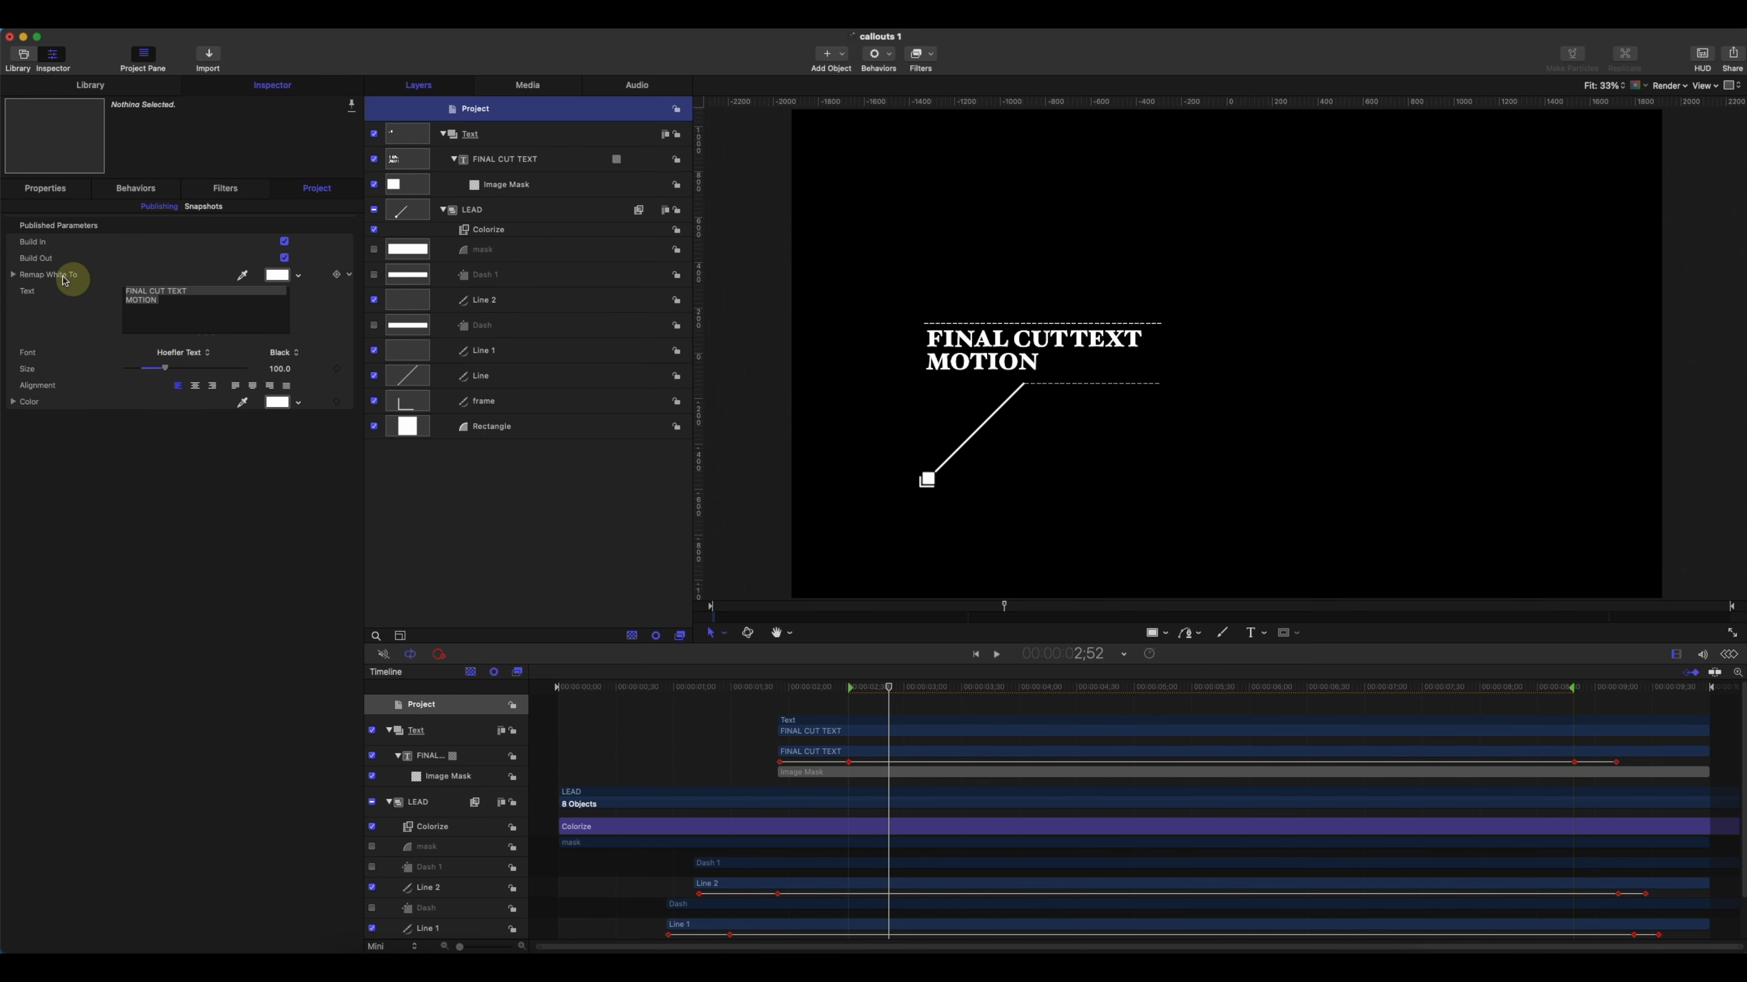
{"action": "double_click", "coordinate": [49, 275]}
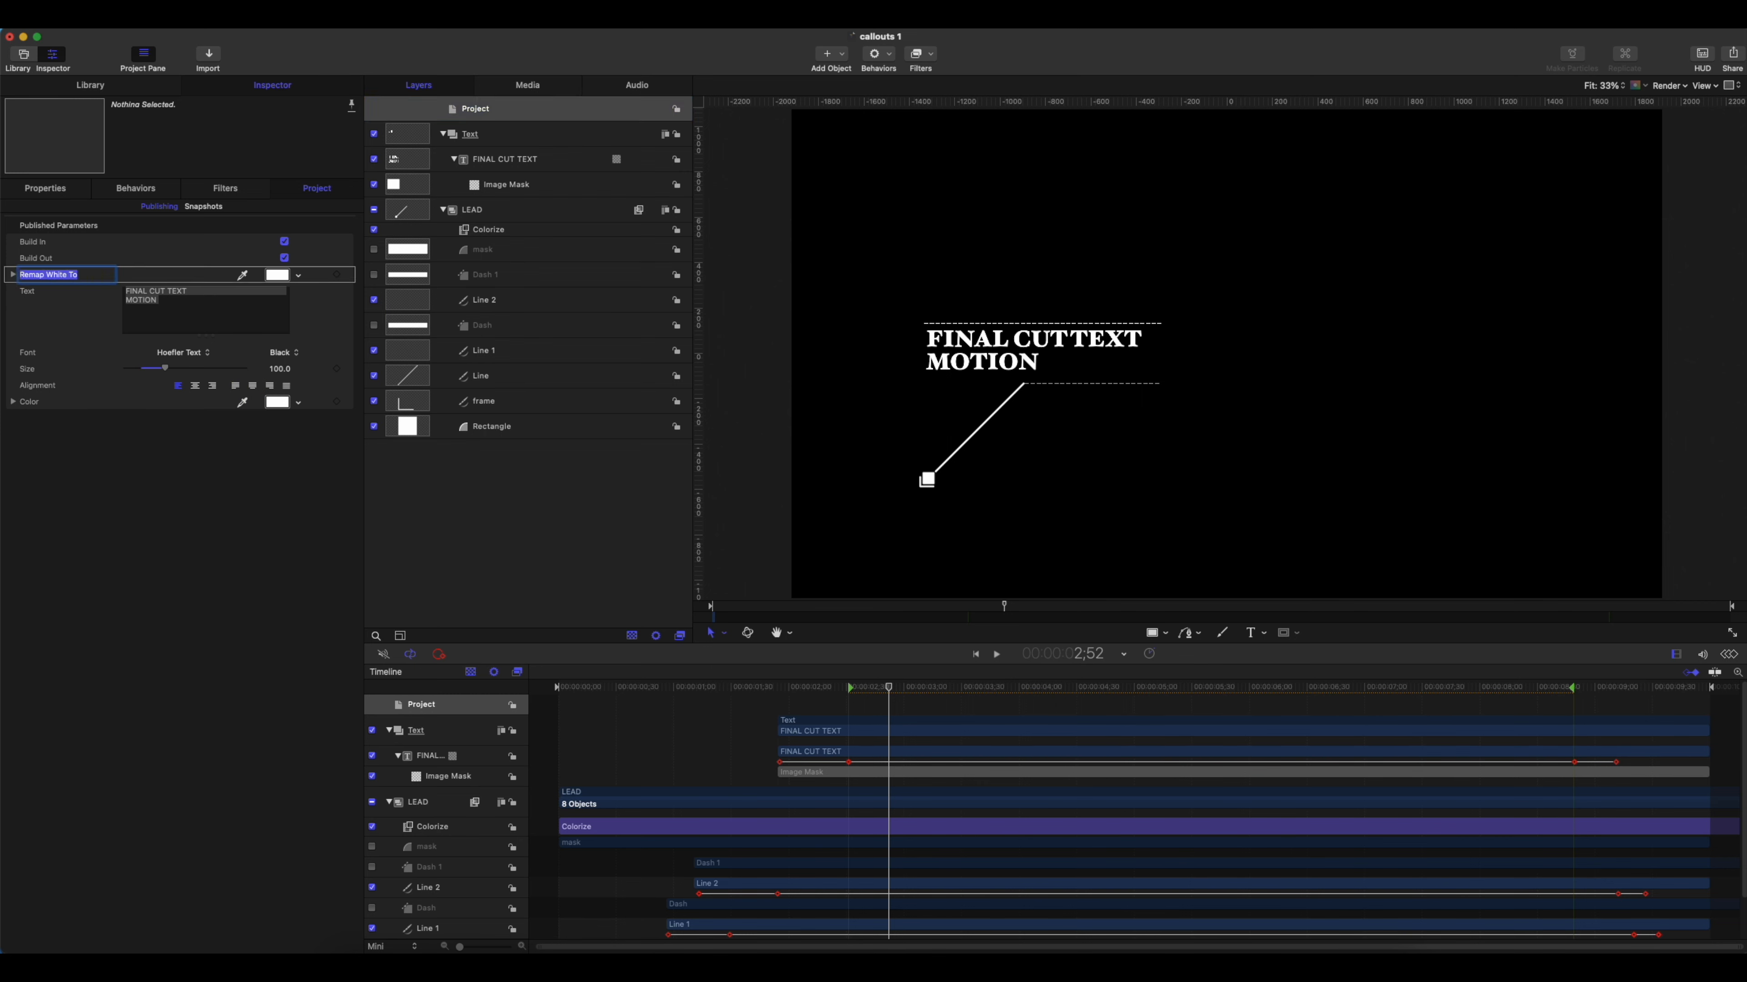
{"action": "type", "text": "LEAD COLOR"}
- Rename the published Color parameter as TEXT Color and move it directly above Font
{"action": "double_click", "coordinate": [27, 402]}
{"action": "left_click", "coordinate": [22, 401]}
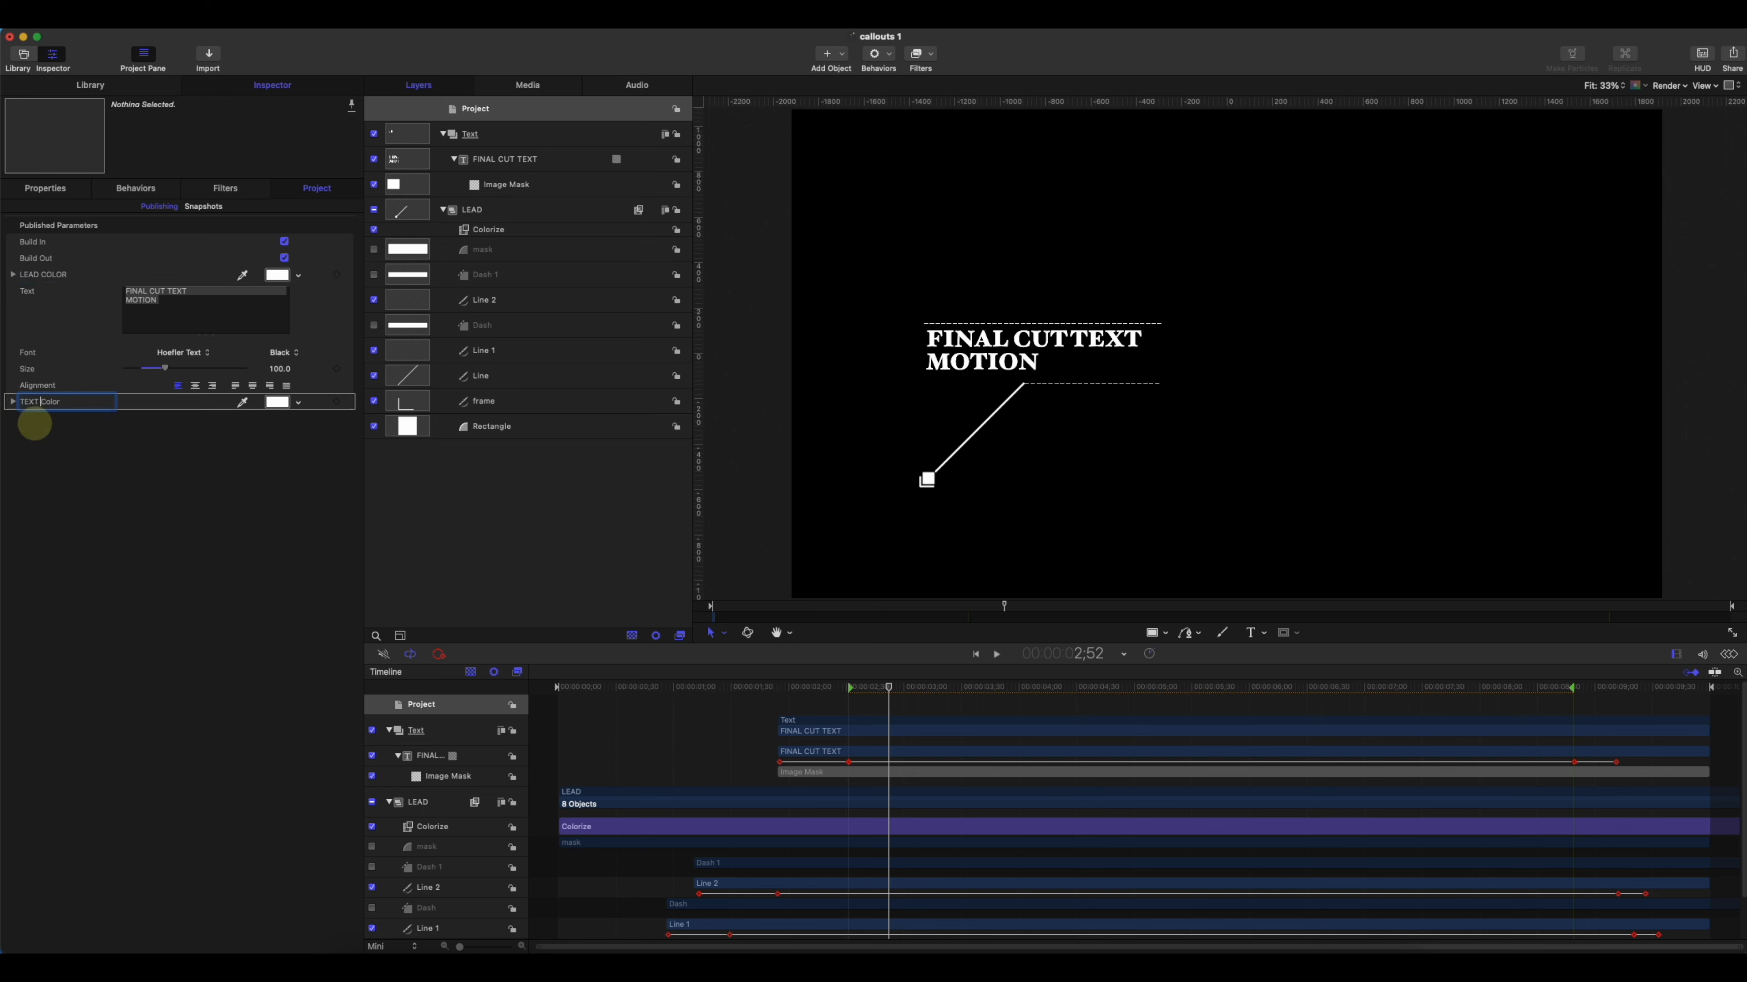
{"action": "type", "text": "TEXT color"}
{"action": "left_click", "coordinate": [101, 457]}
{"action": "left_click_drag", "start_coordinate": [50, 410], "coordinate": [51, 343]}
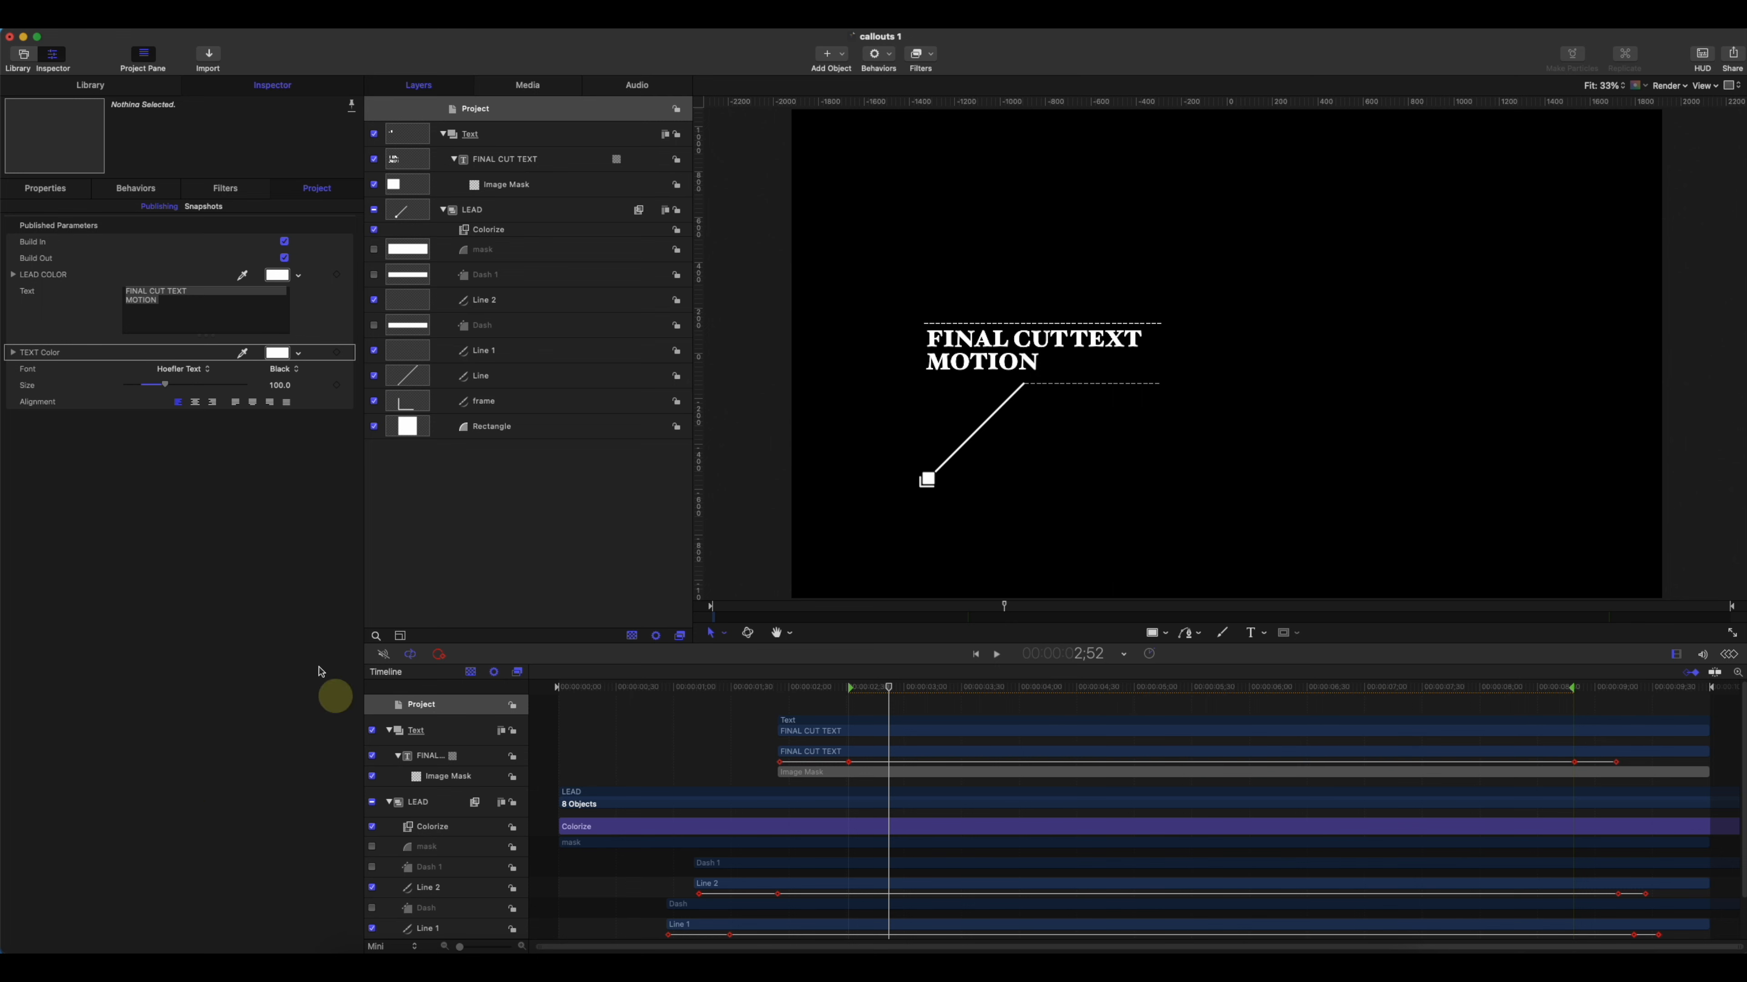
- Try green for the published LEAD COLOR parameter and return it to white
{"action": "left_click", "coordinate": [278, 275]}
{"action": "left_click", "coordinate": [340, 335]}
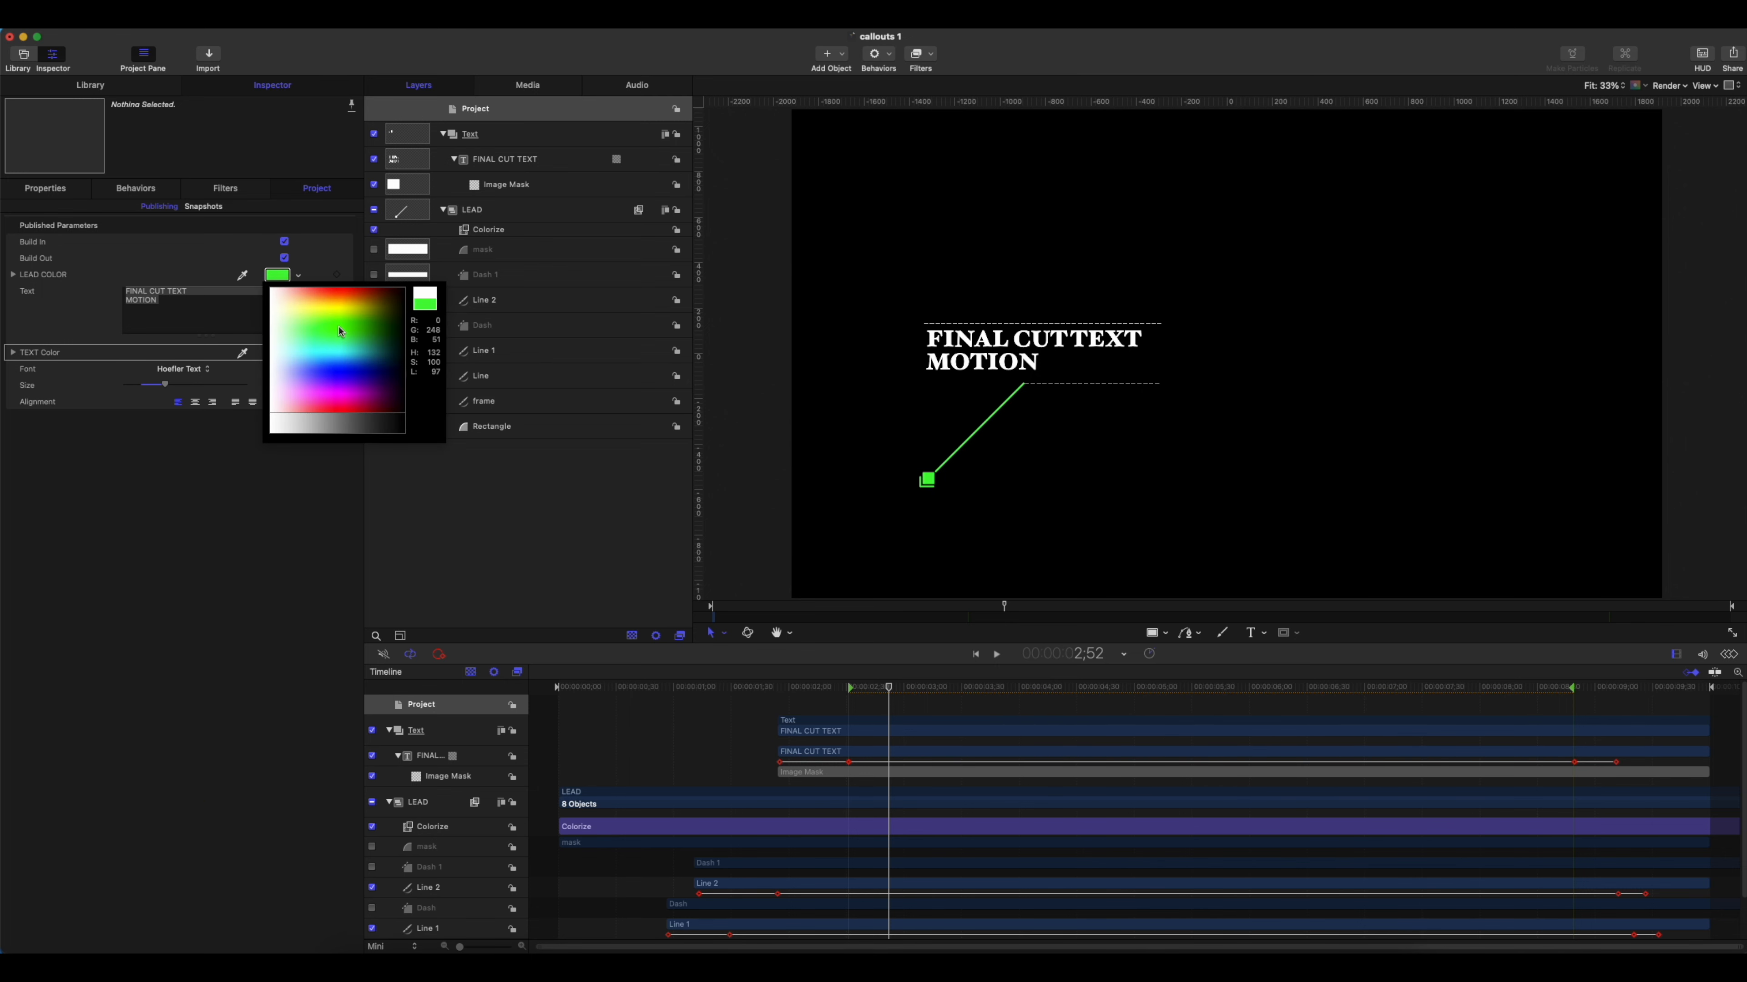
{"action": "left_click_drag", "start_coordinate": [341, 333], "coordinate": [300, 495]}
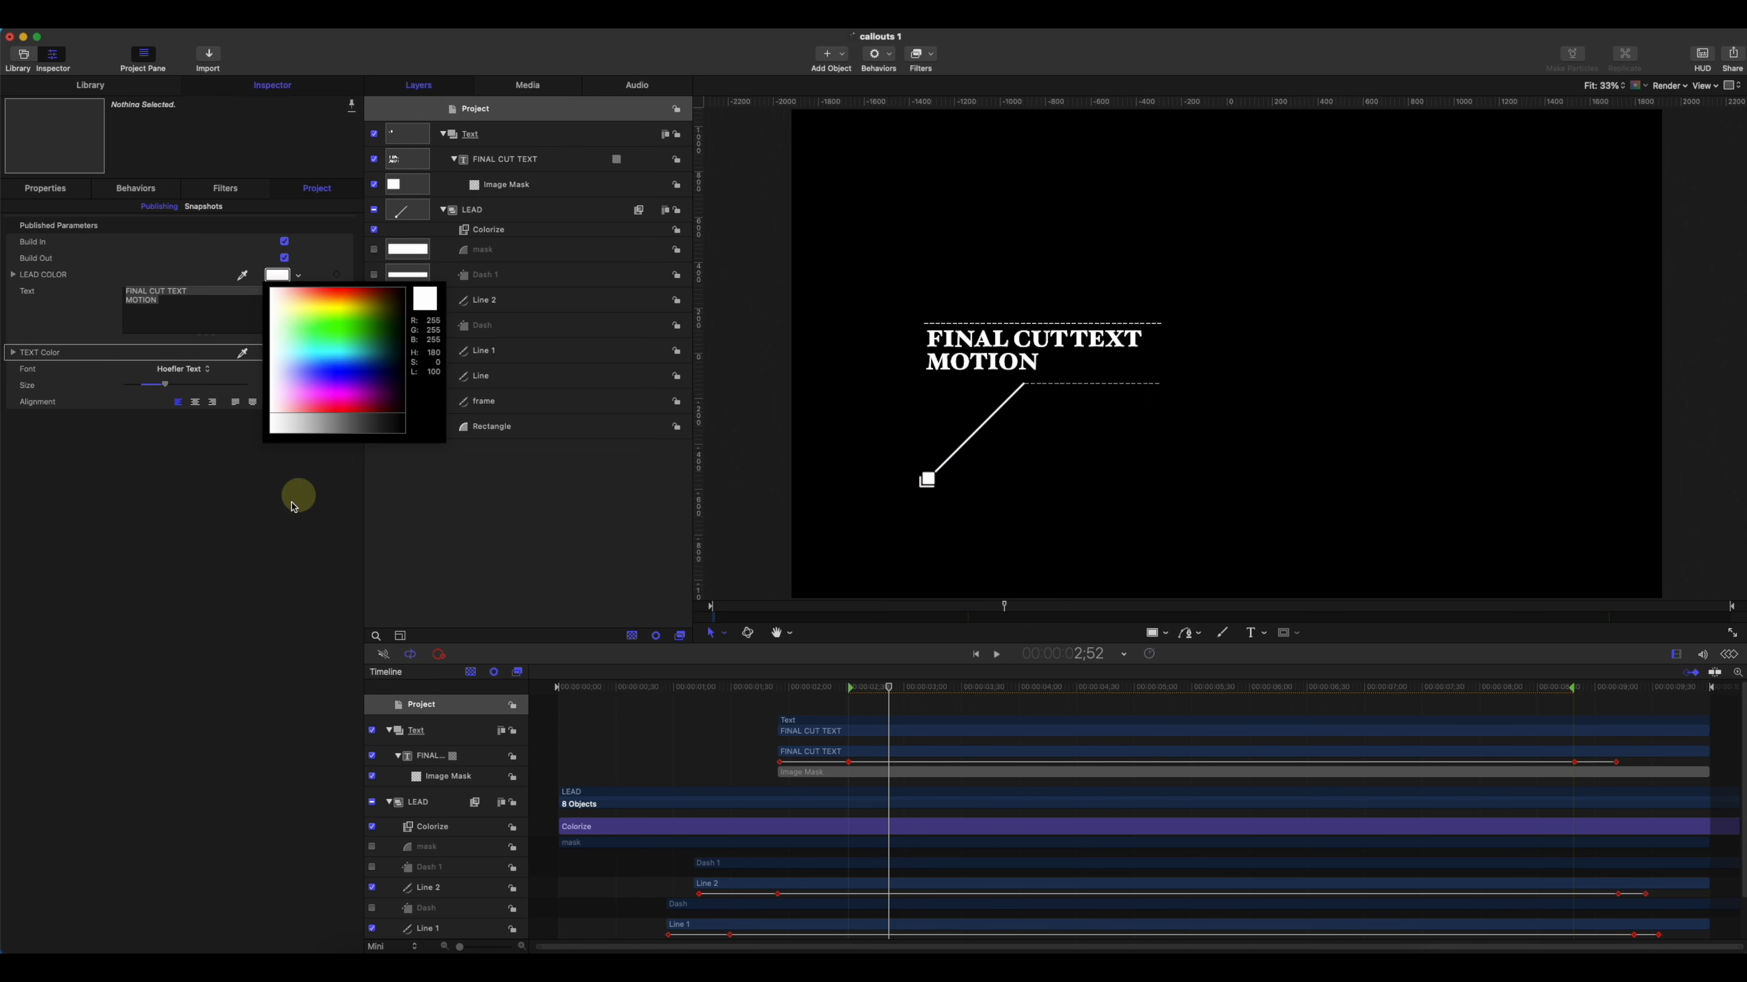
{"action": "left_click", "coordinate": [300, 495]}
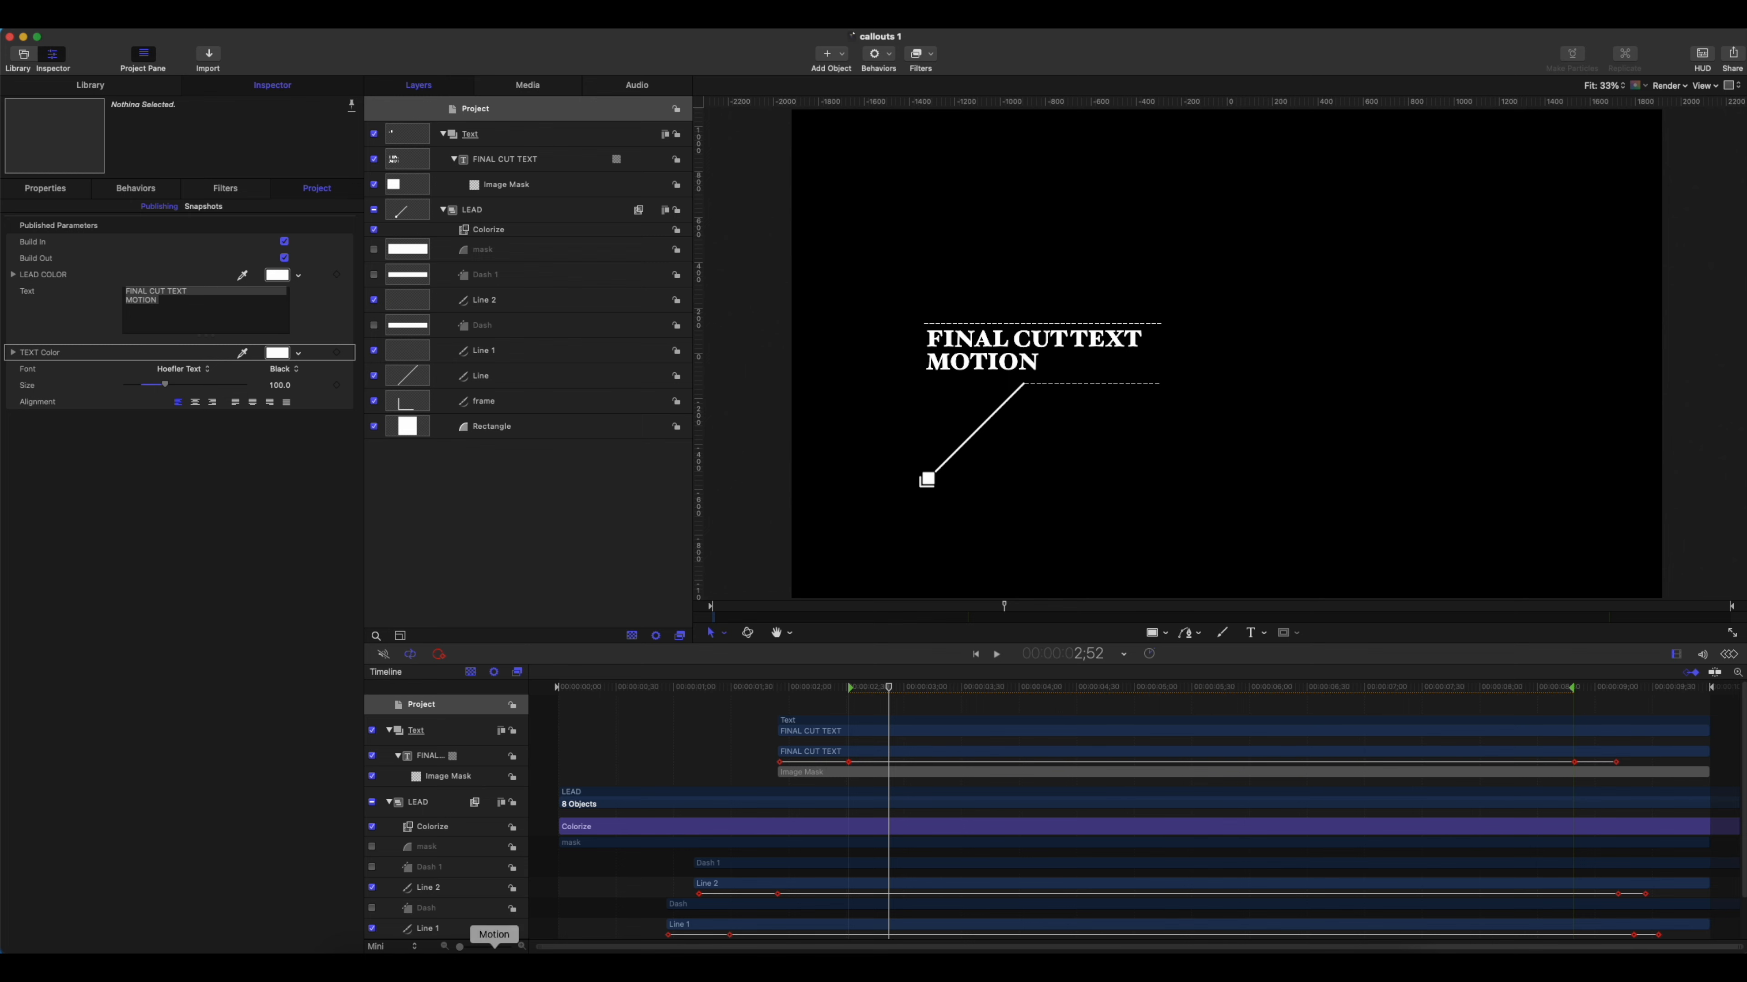
- Switch to Final Cut Pro, replace the old title with a fresh callouts 1 at the clip's start, and extend it to 13:01
{"action": "left_click", "coordinate": [464, 965]}
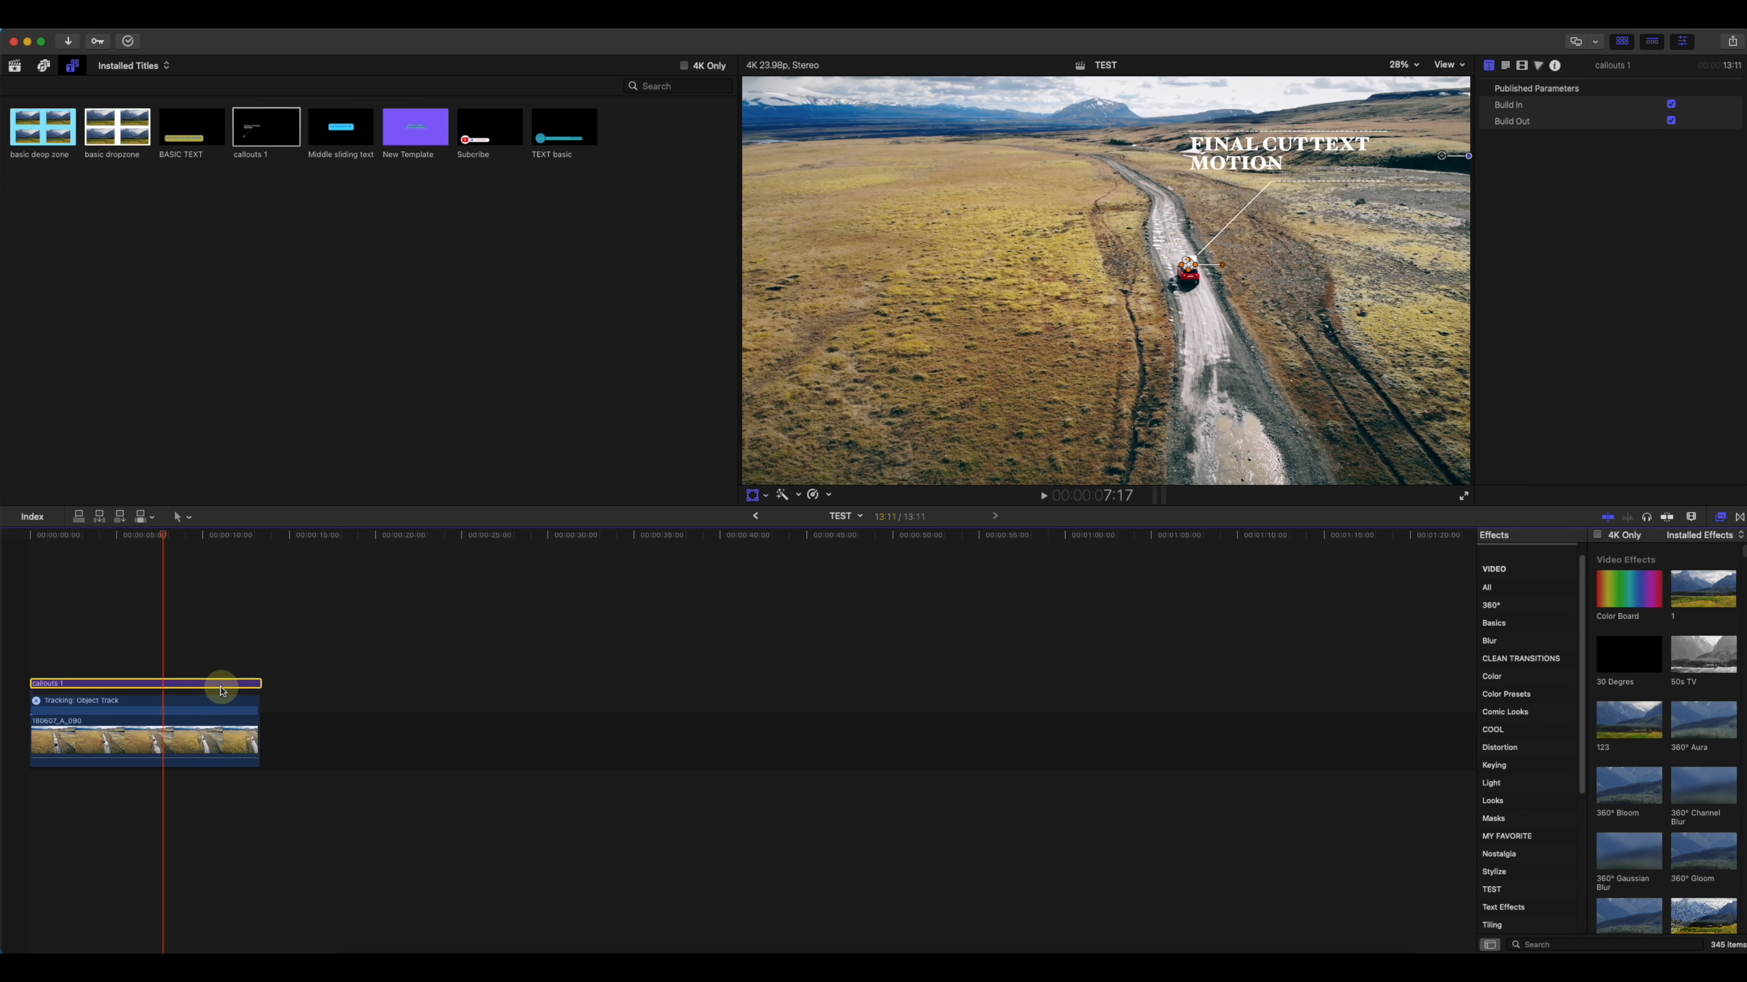
{"action": "key", "text": "Delete"}
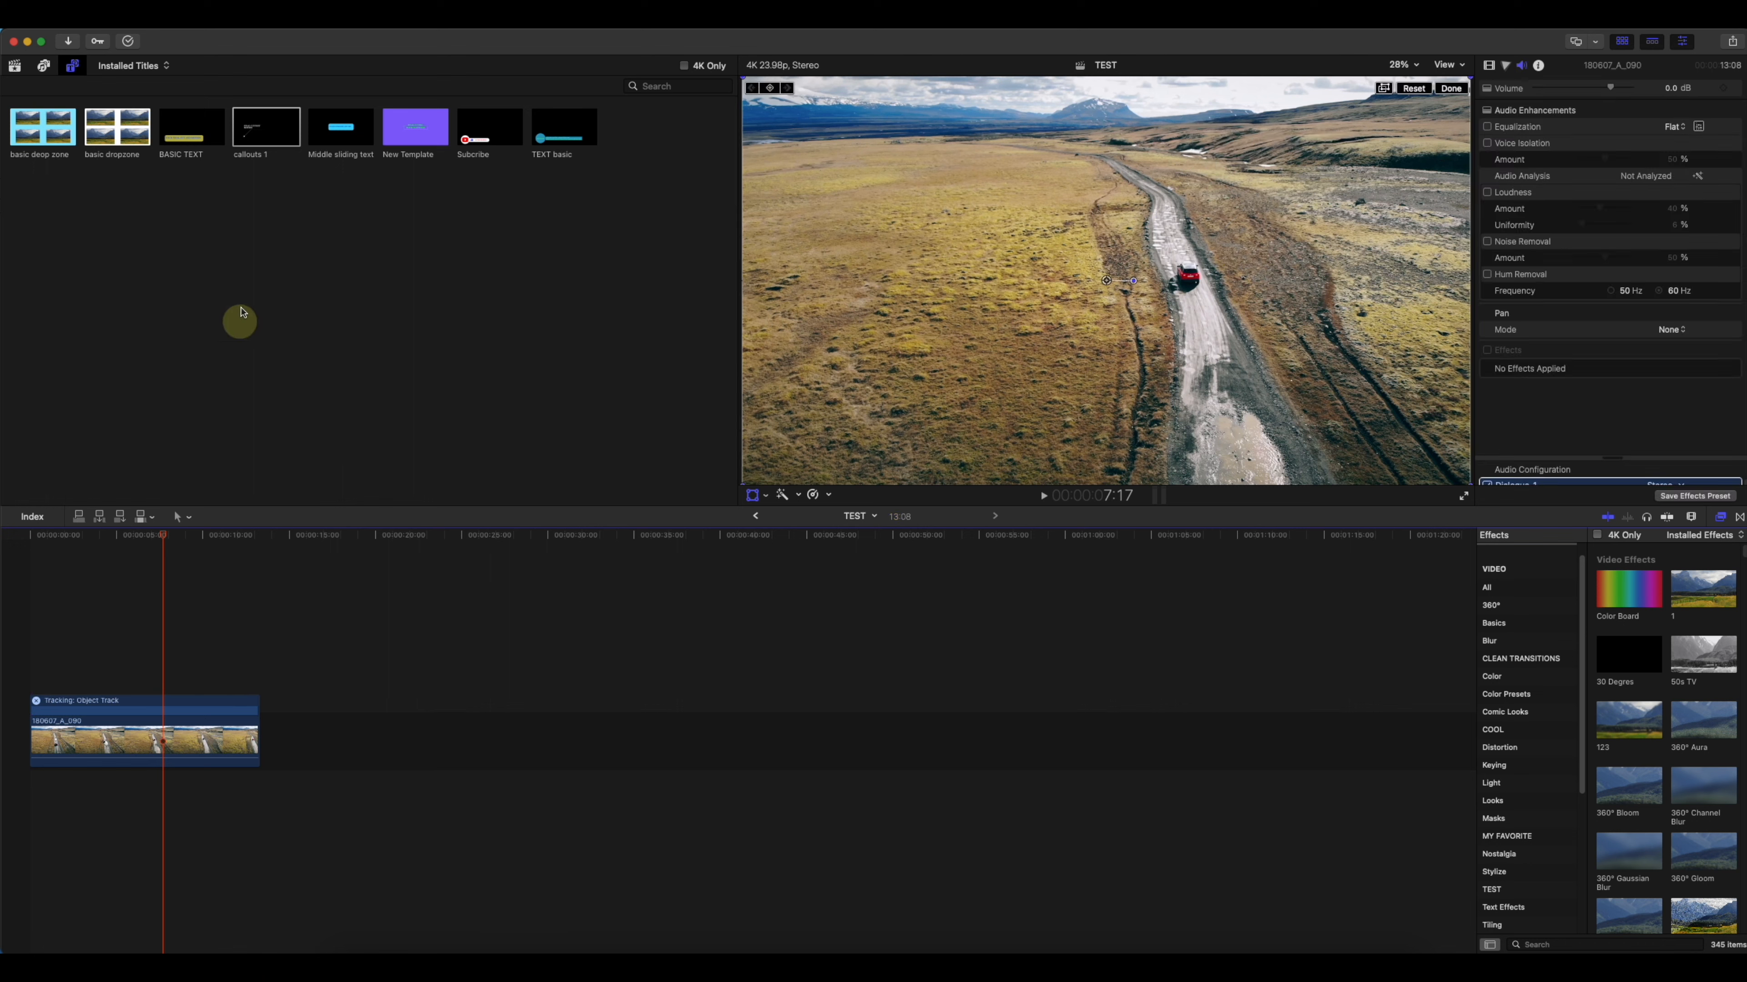
{"action": "left_click_drag", "start_coordinate": [267, 143], "coordinate": [31, 681]}
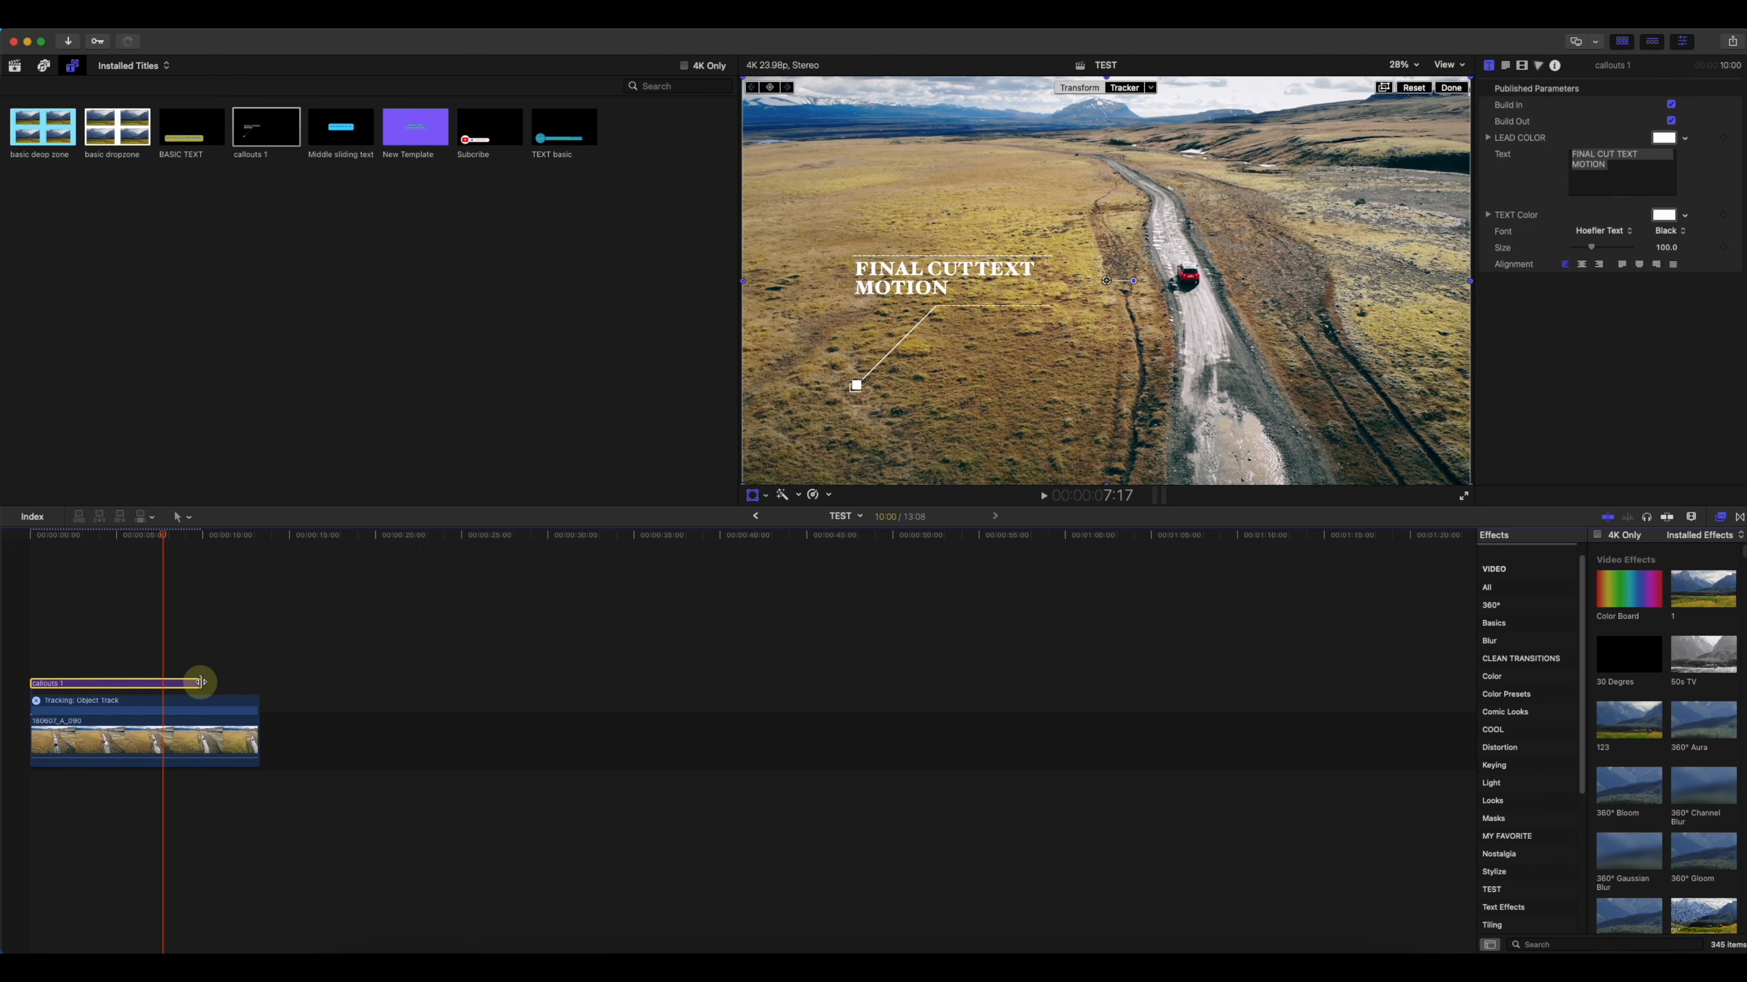
{"action": "left_click_drag", "start_coordinate": [199, 683], "coordinate": [253, 683]}
{"action": "left_click", "coordinate": [227, 690]}
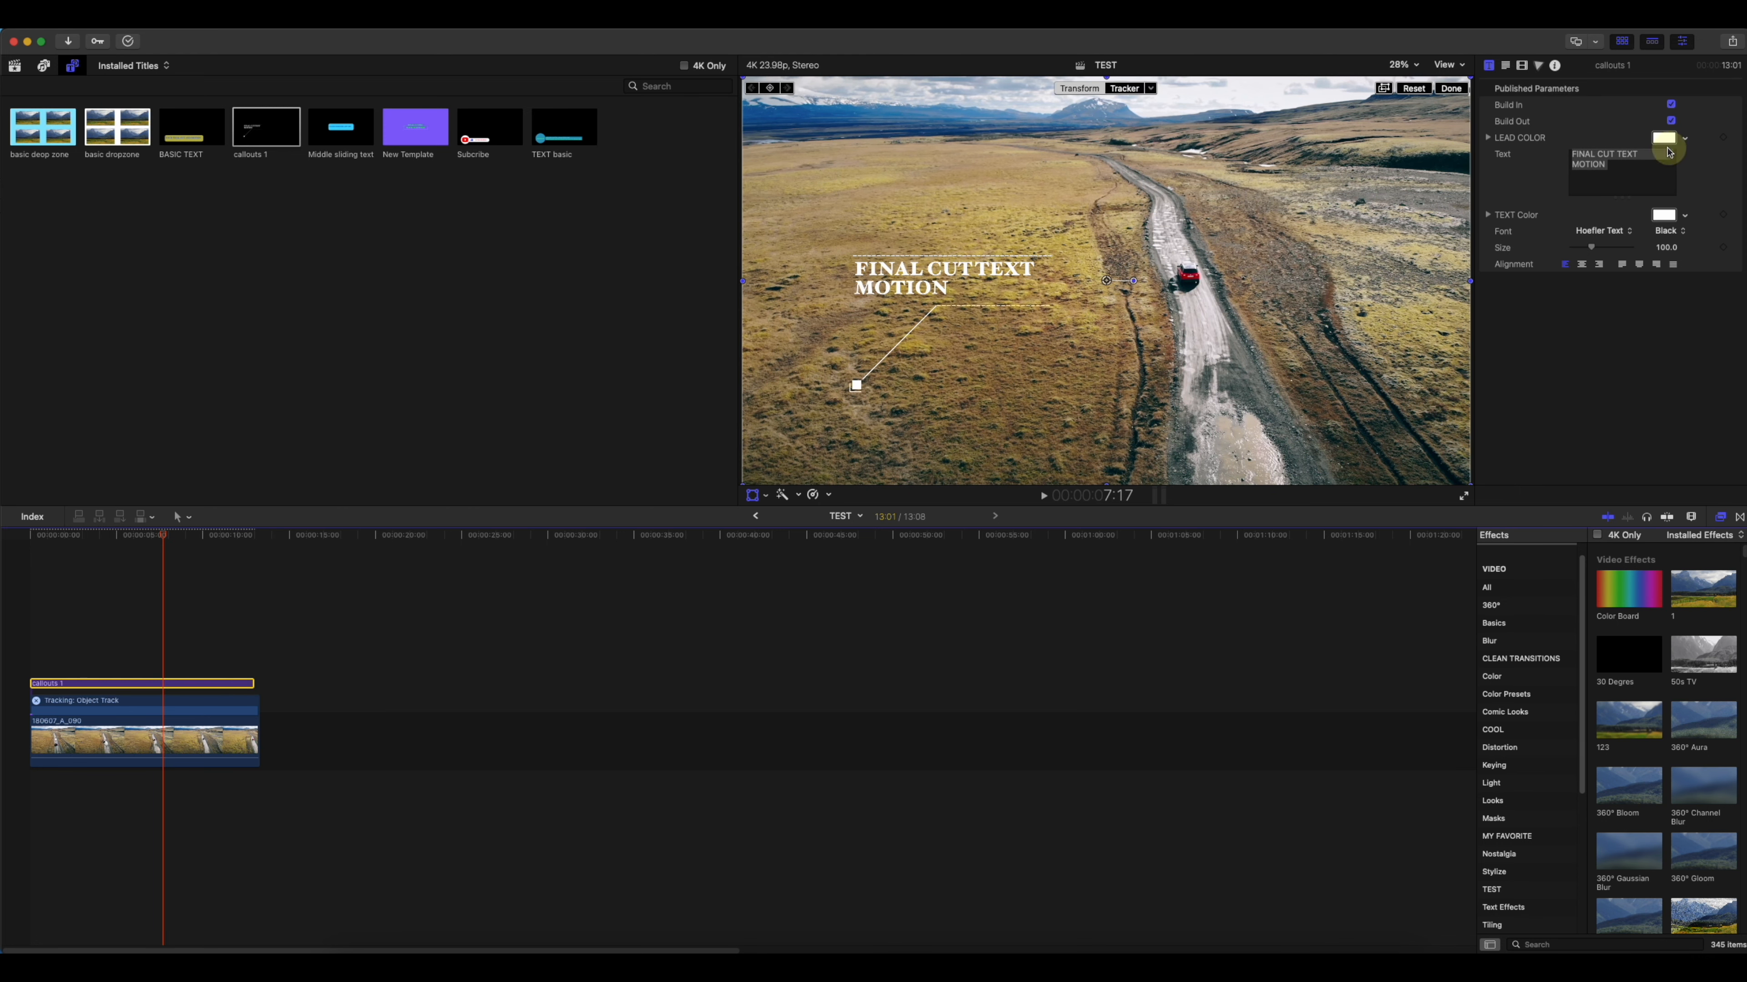
- Set the callout's LEAD COLOR to Cyan and view the TEXT Color picker
{"action": "left_click", "coordinate": [1675, 140]}
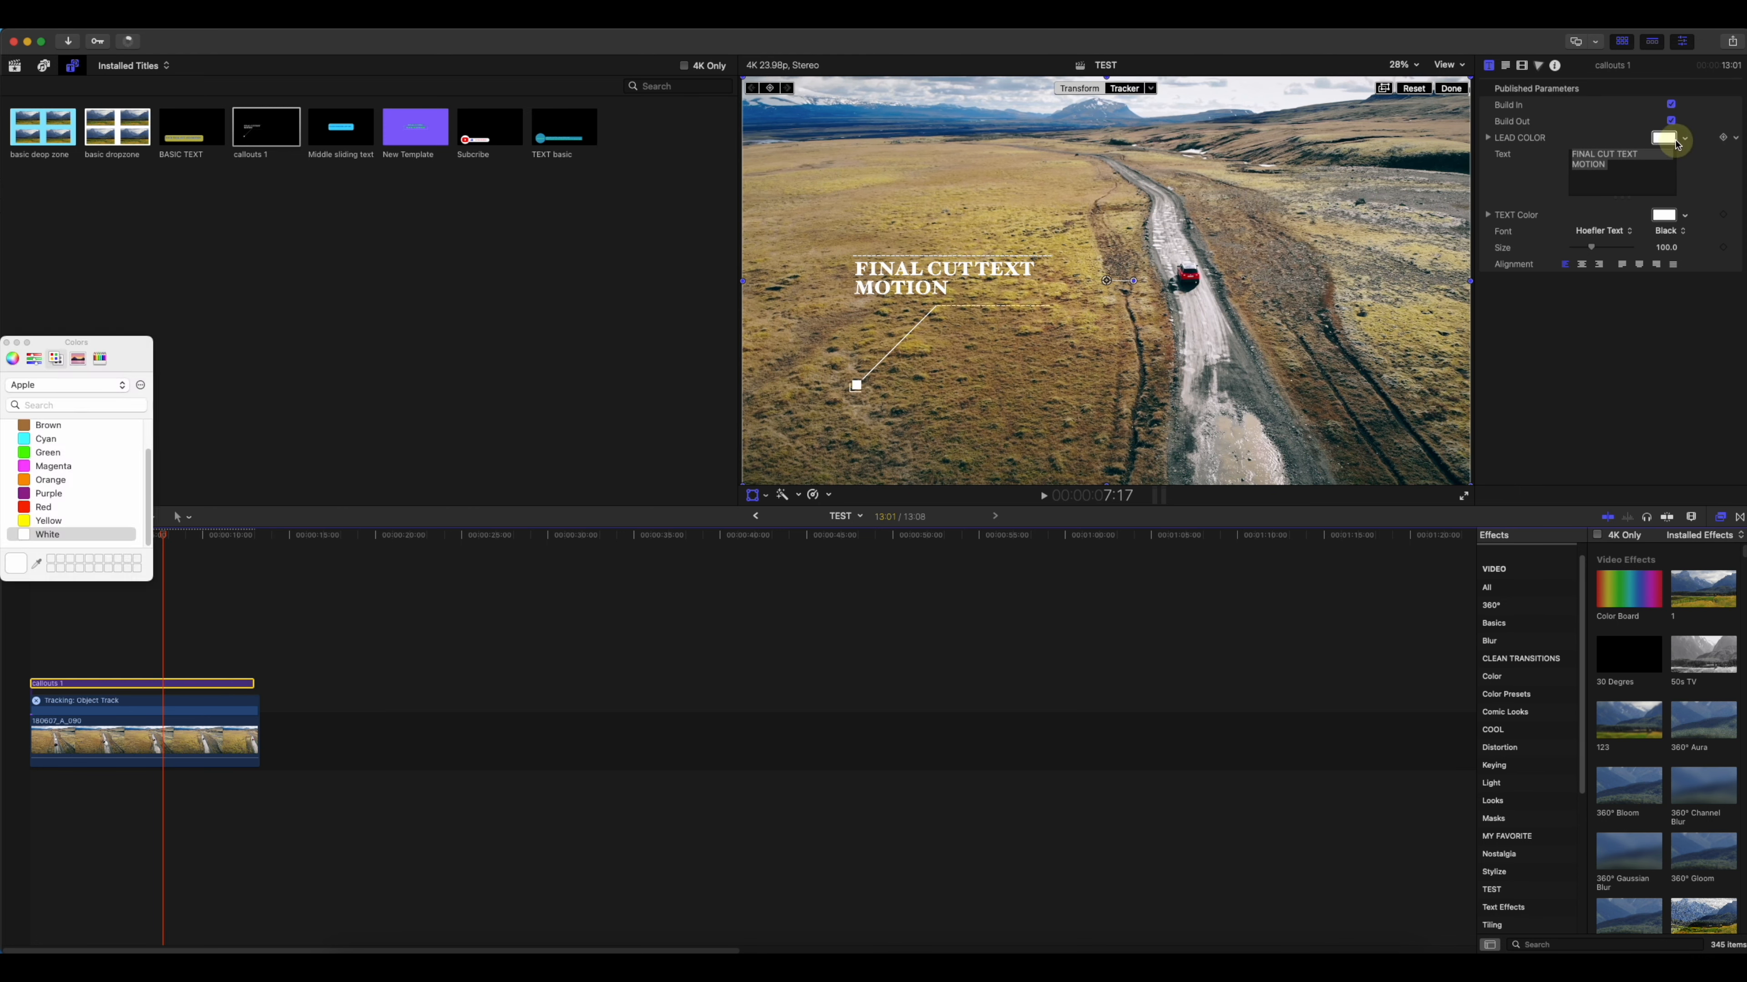
{"action": "left_click", "coordinate": [41, 440]}
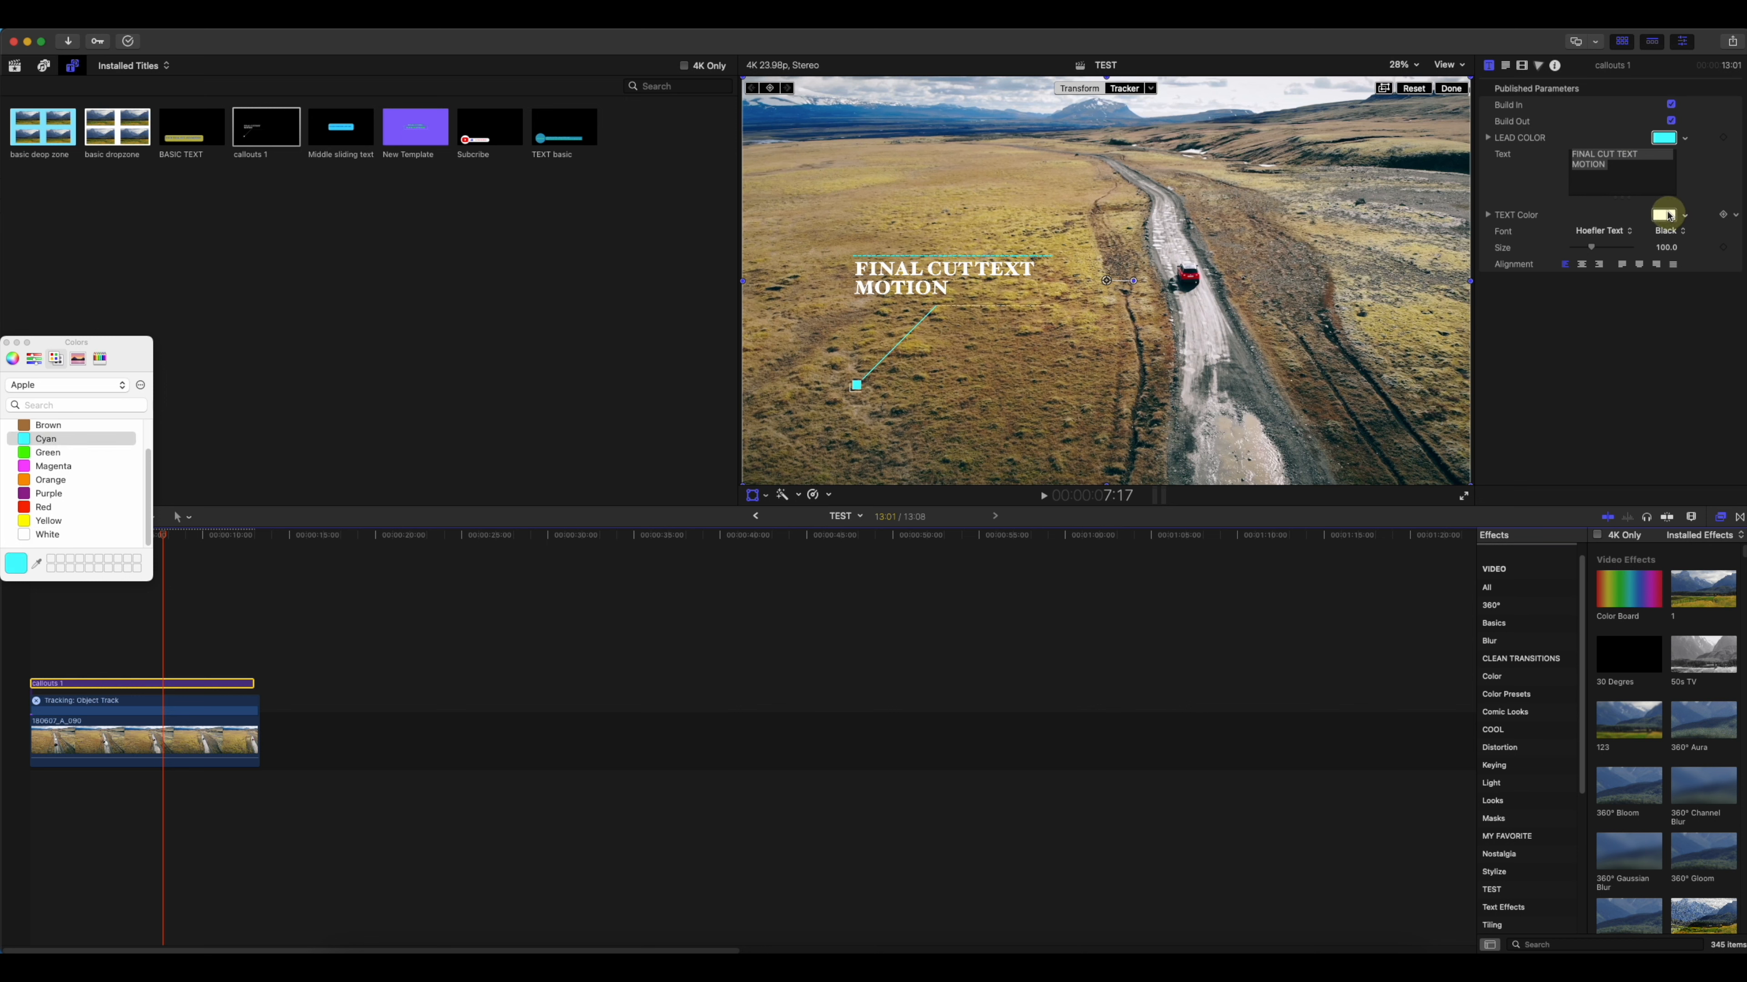
{"action": "left_click", "coordinate": [1684, 215]}
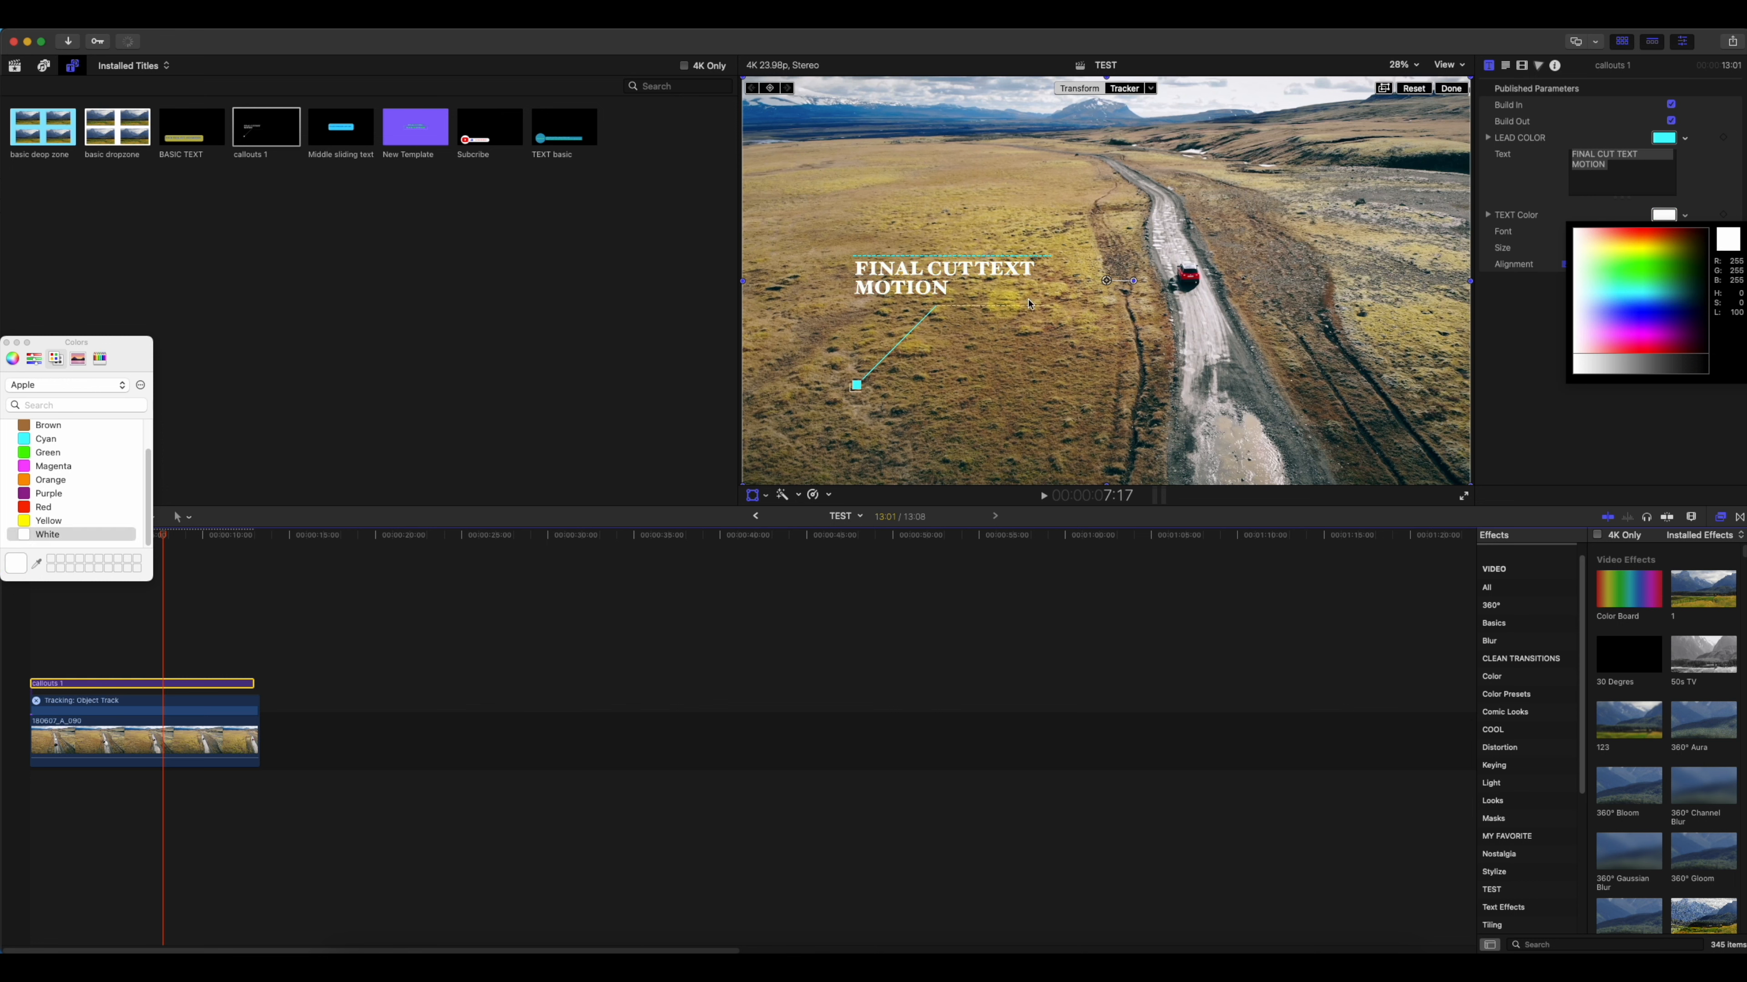
{"action": "left_click", "coordinate": [6, 342]}
{"action": "left_click", "coordinate": [6, 343]}
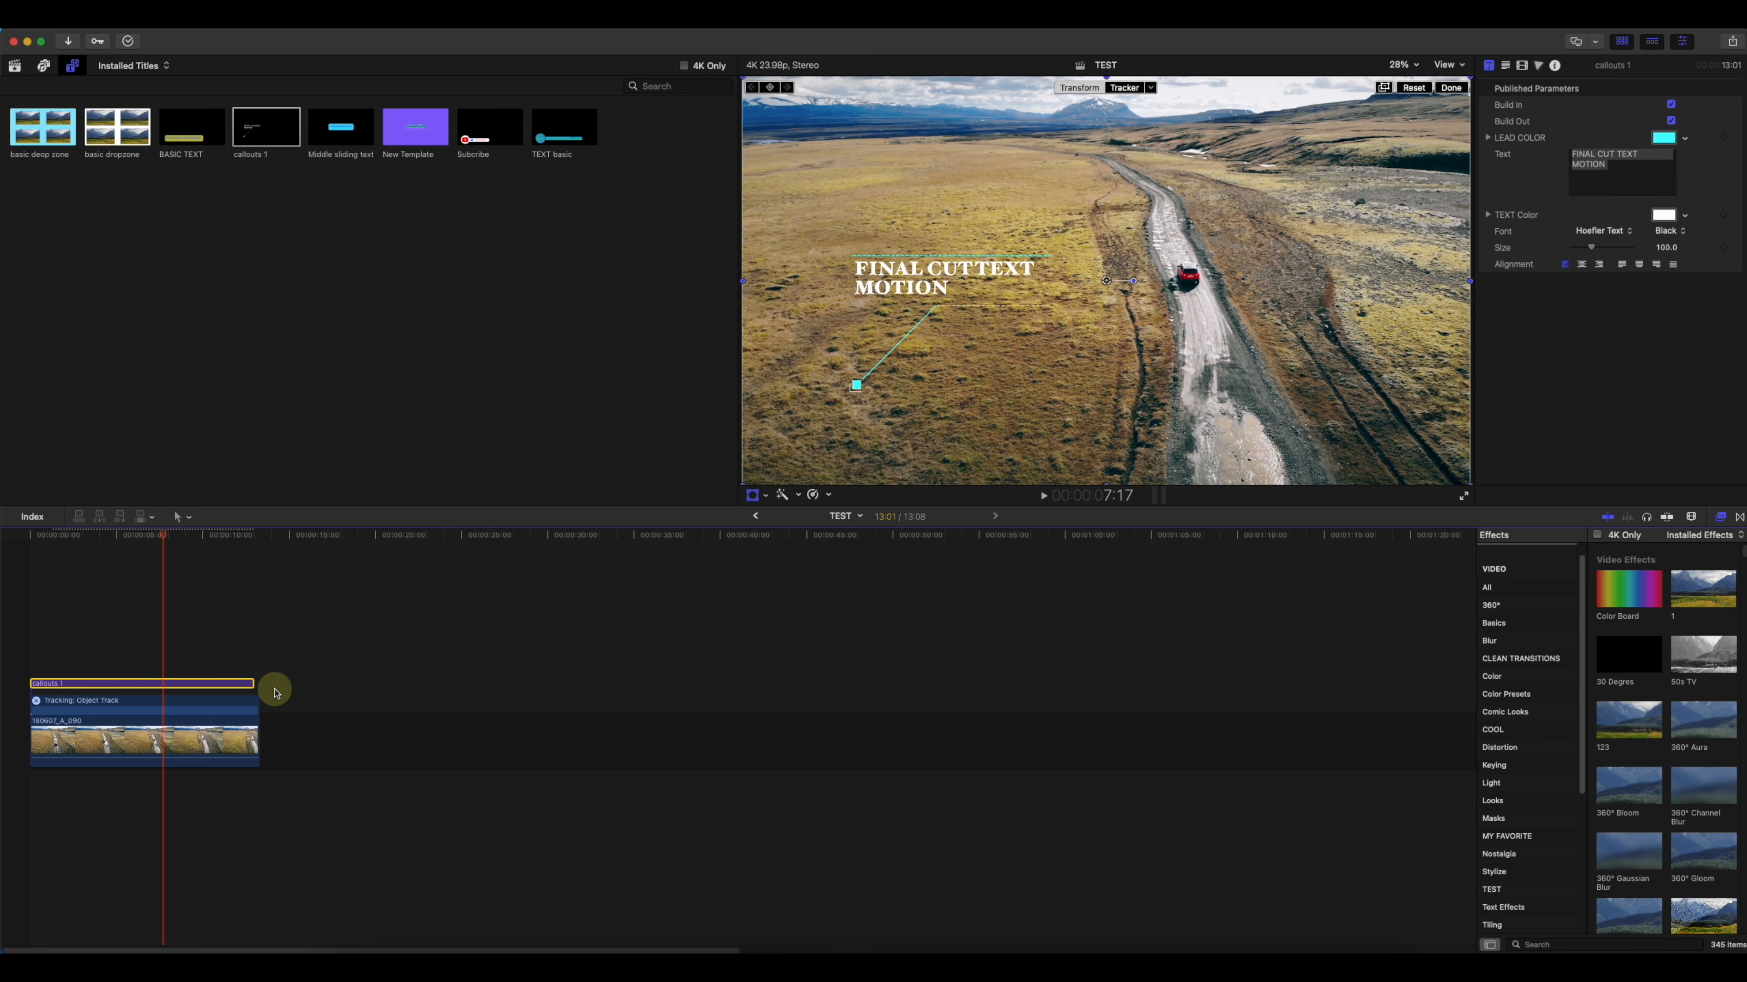
- Enlarge the callouts 1 title and move it up and across toward the red car
{"action": "left_click", "coordinate": [1448, 91]}
{"action": "right_click", "coordinate": [936, 296]}
{"action": "left_click", "coordinate": [943, 303]}
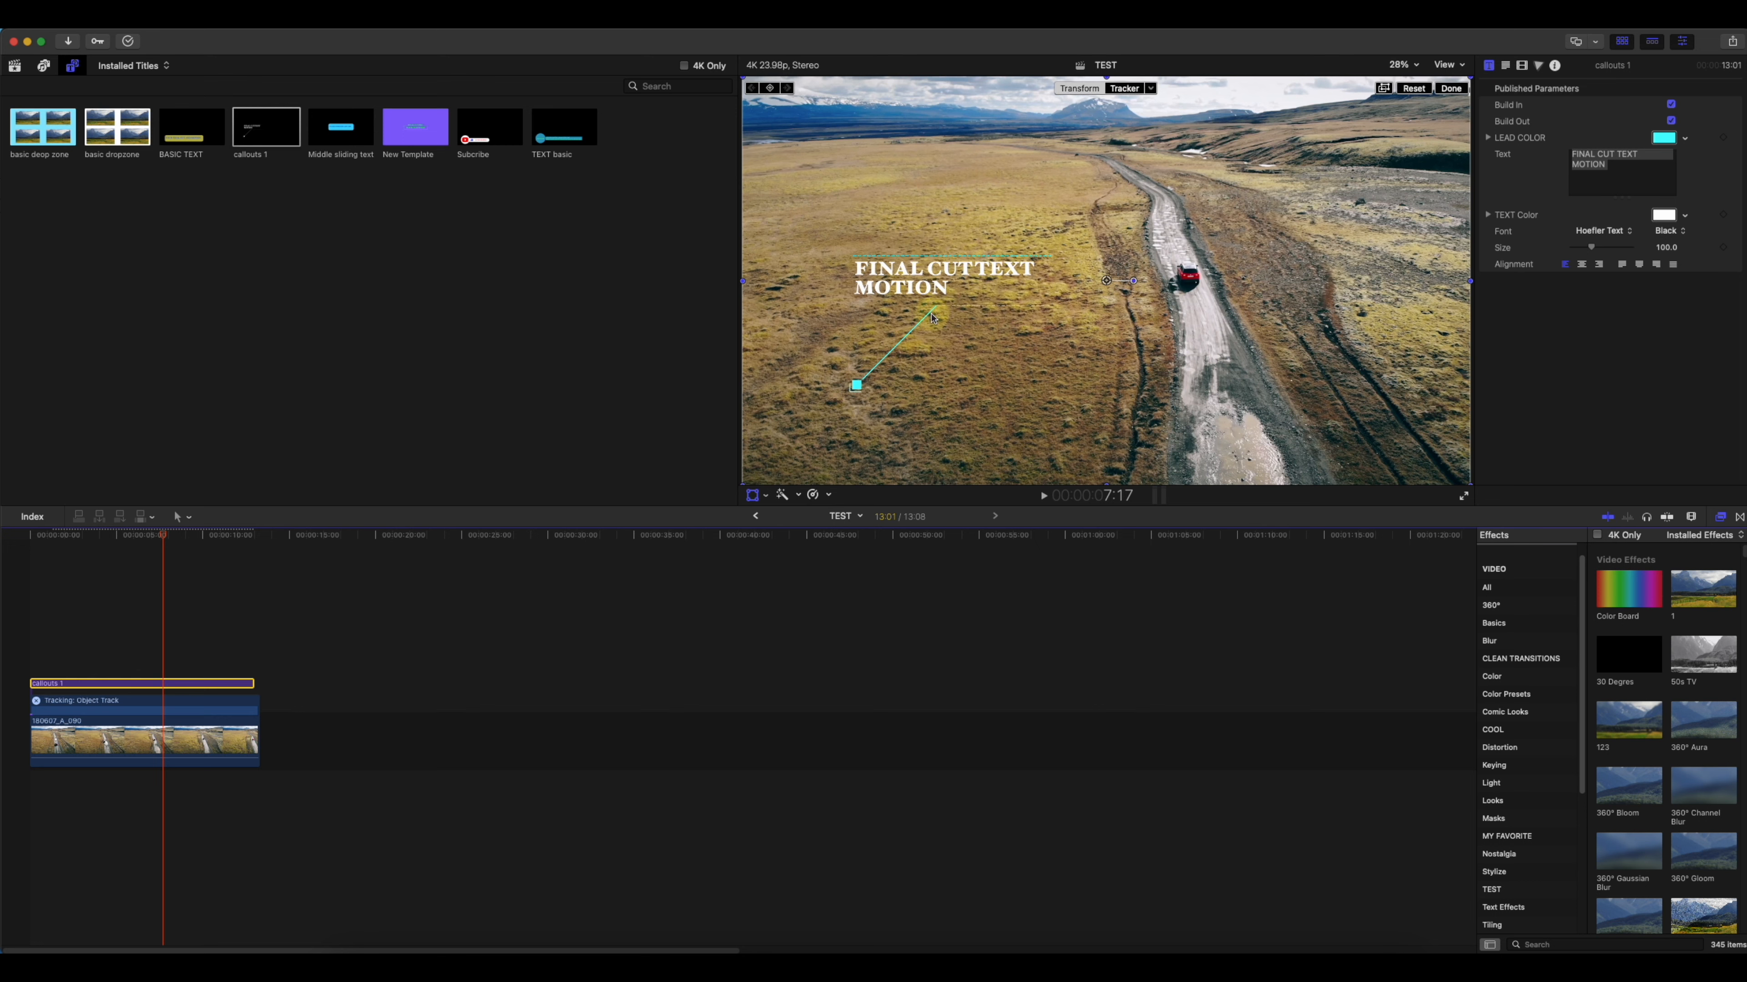
{"action": "left_click_drag", "start_coordinate": [933, 318], "coordinate": [1087, 268]}
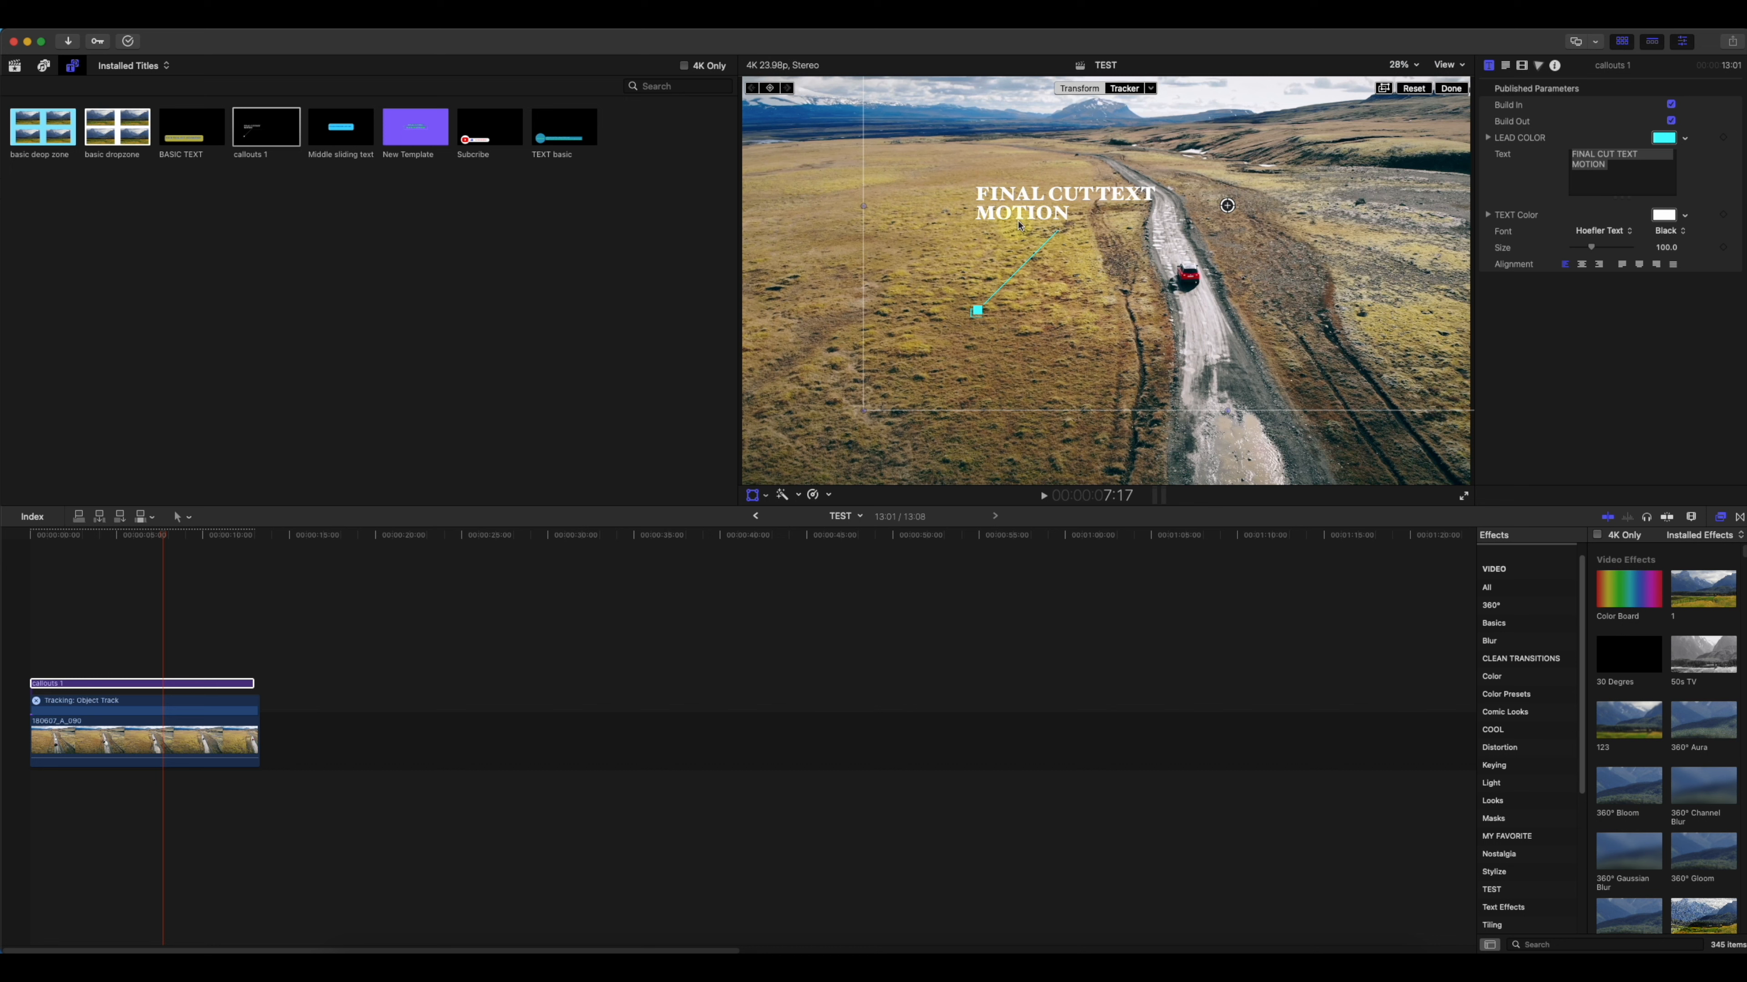
{"action": "left_click_drag", "start_coordinate": [865, 412], "coordinate": [736, 471]}
{"action": "left_click_drag", "start_coordinate": [951, 370], "coordinate": [1106, 362]}
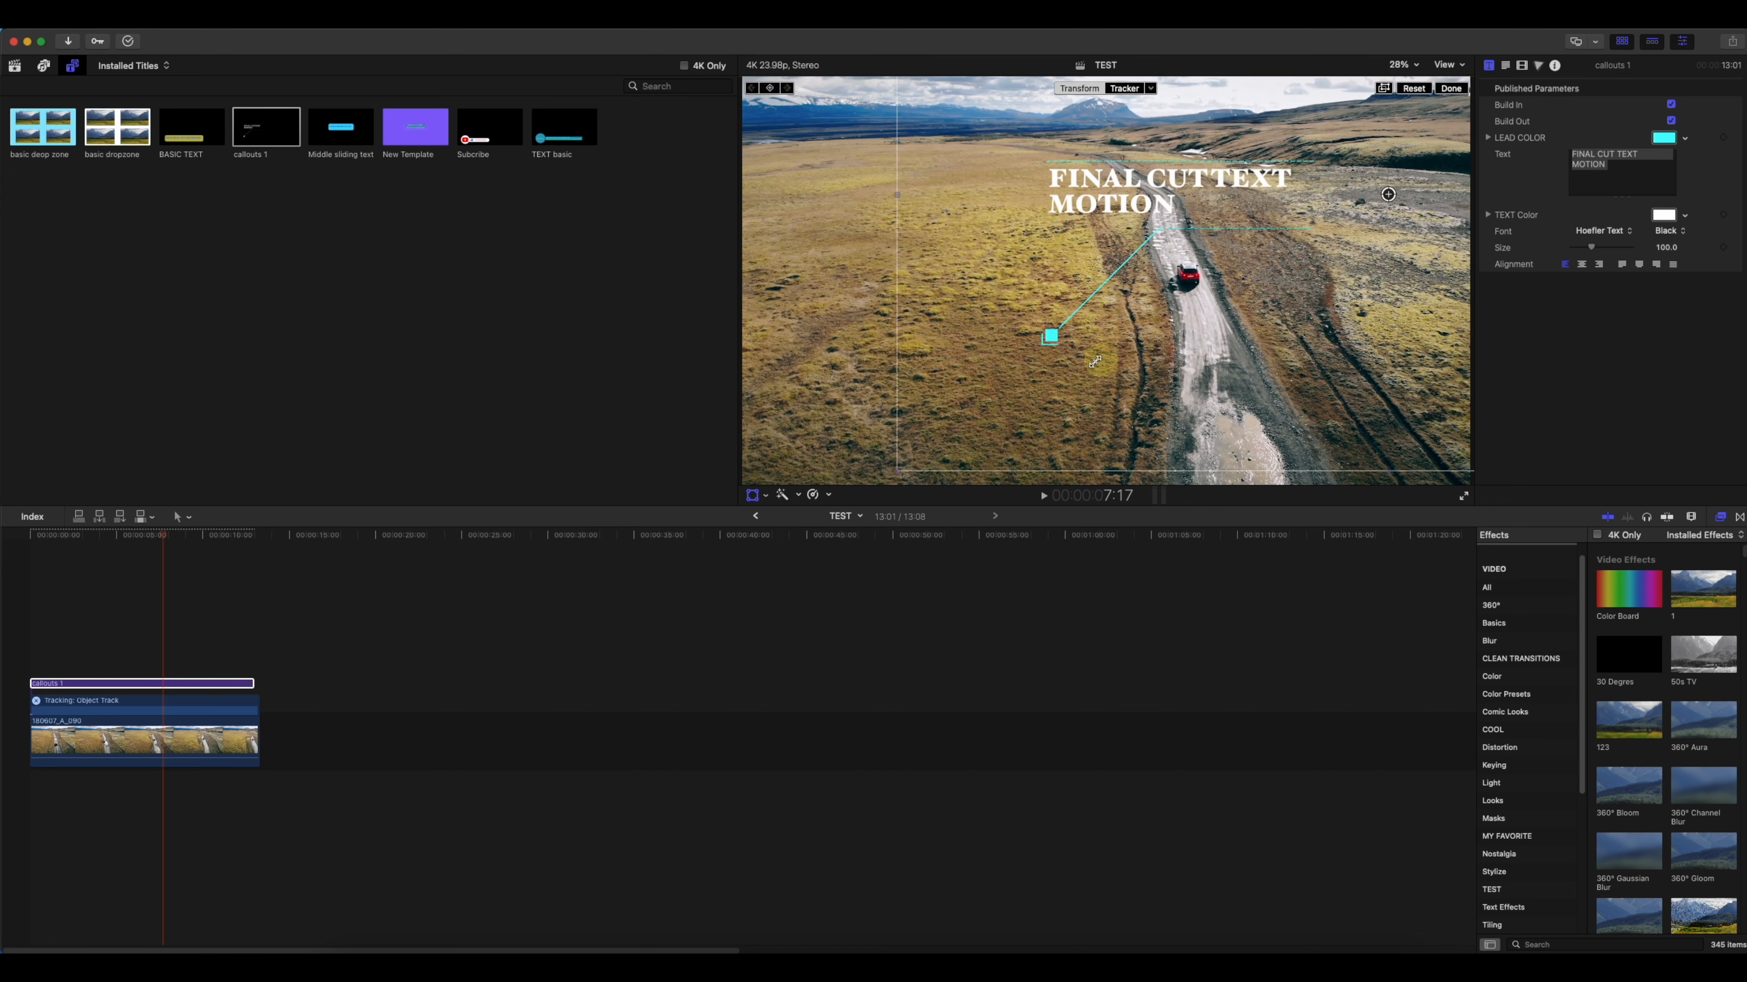
{"action": "left_click_drag", "start_coordinate": [896, 474], "coordinate": [861, 490]}
{"action": "left_click_drag", "start_coordinate": [1107, 346], "coordinate": [1056, 321]}
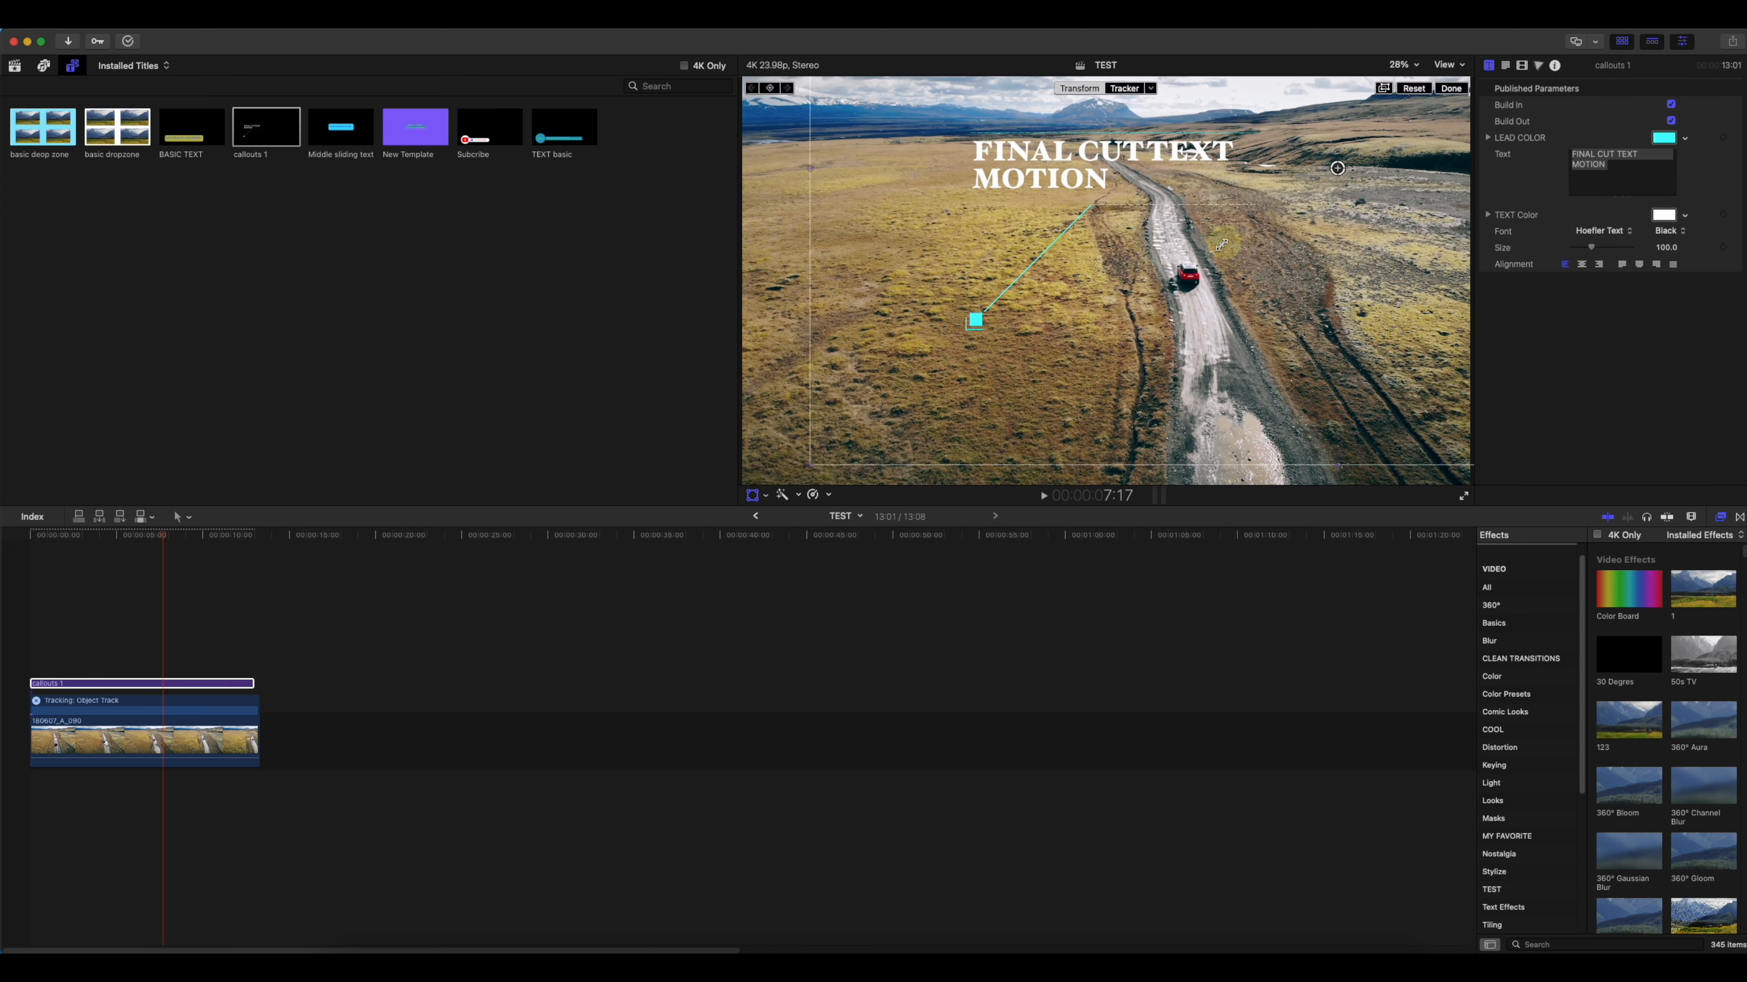
{"action": "left_click_drag", "start_coordinate": [1222, 244], "coordinate": [1189, 249]}
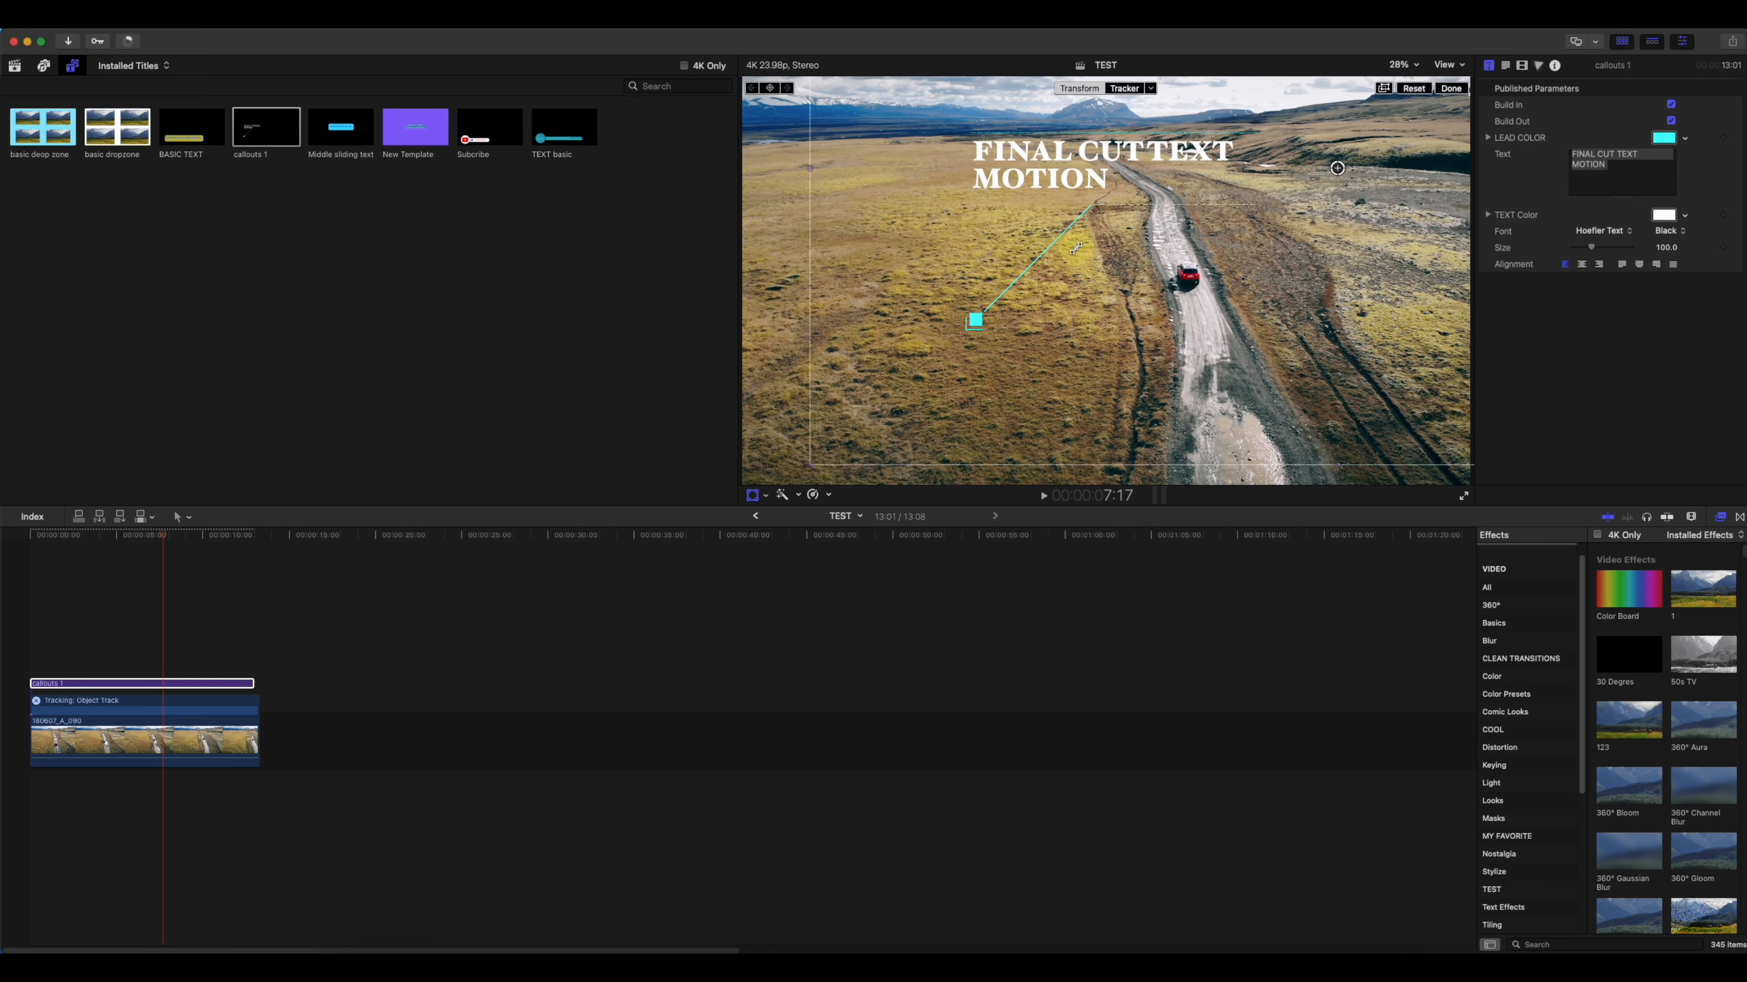